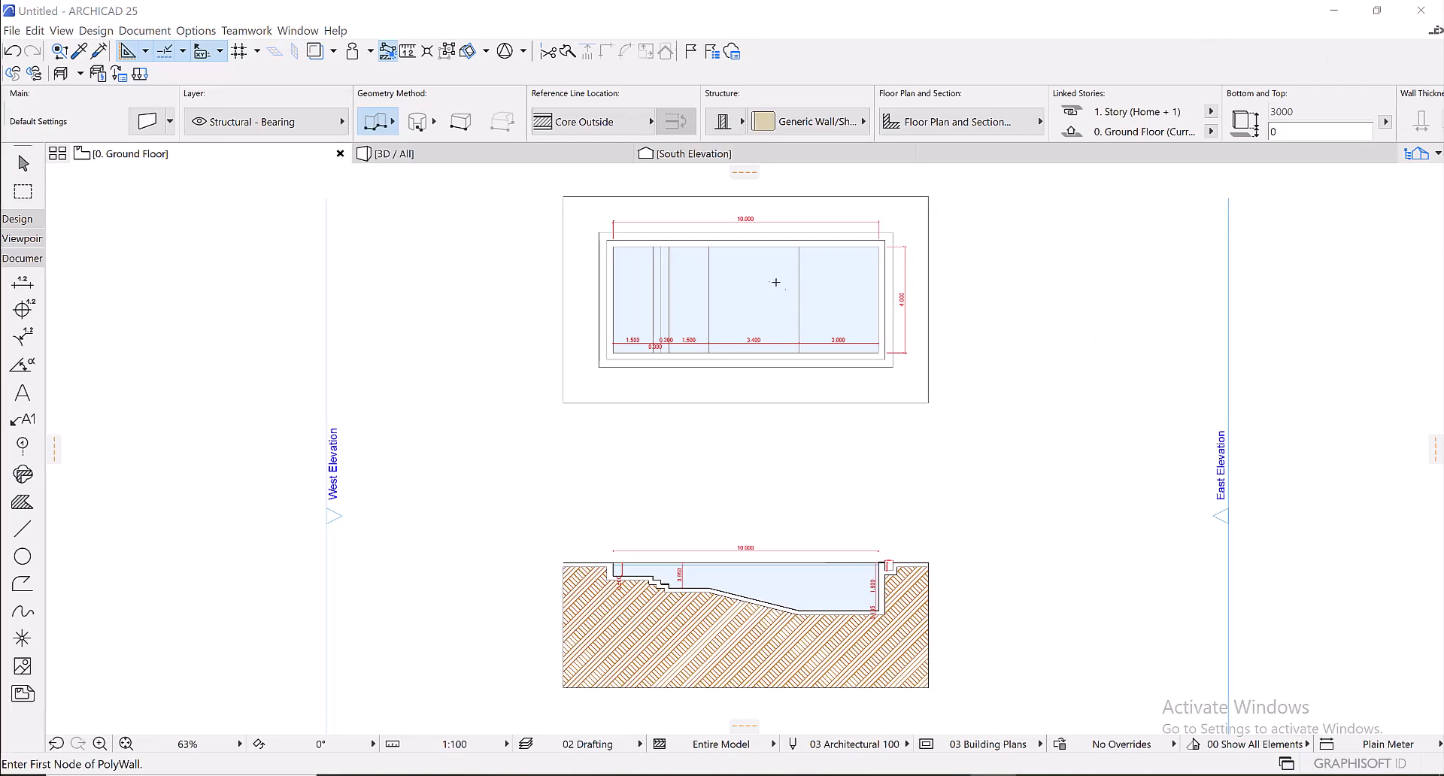
# - Switch the drawing's dimensions to the Plain Millimeter standard
pyautogui.scroll(5, 786, 286)
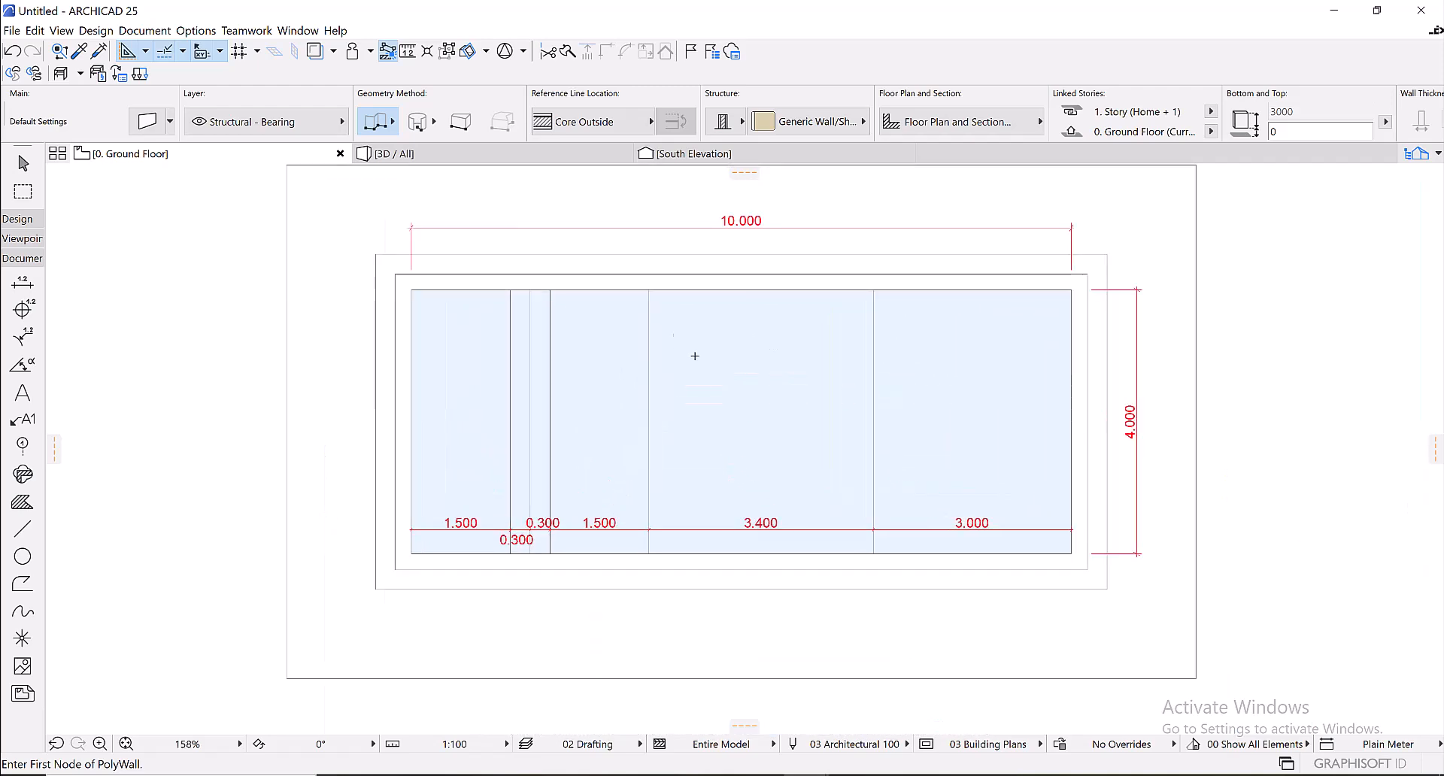
pyautogui.scroll(-5, 786, 362)
pyautogui.scroll(2, 809, 586)
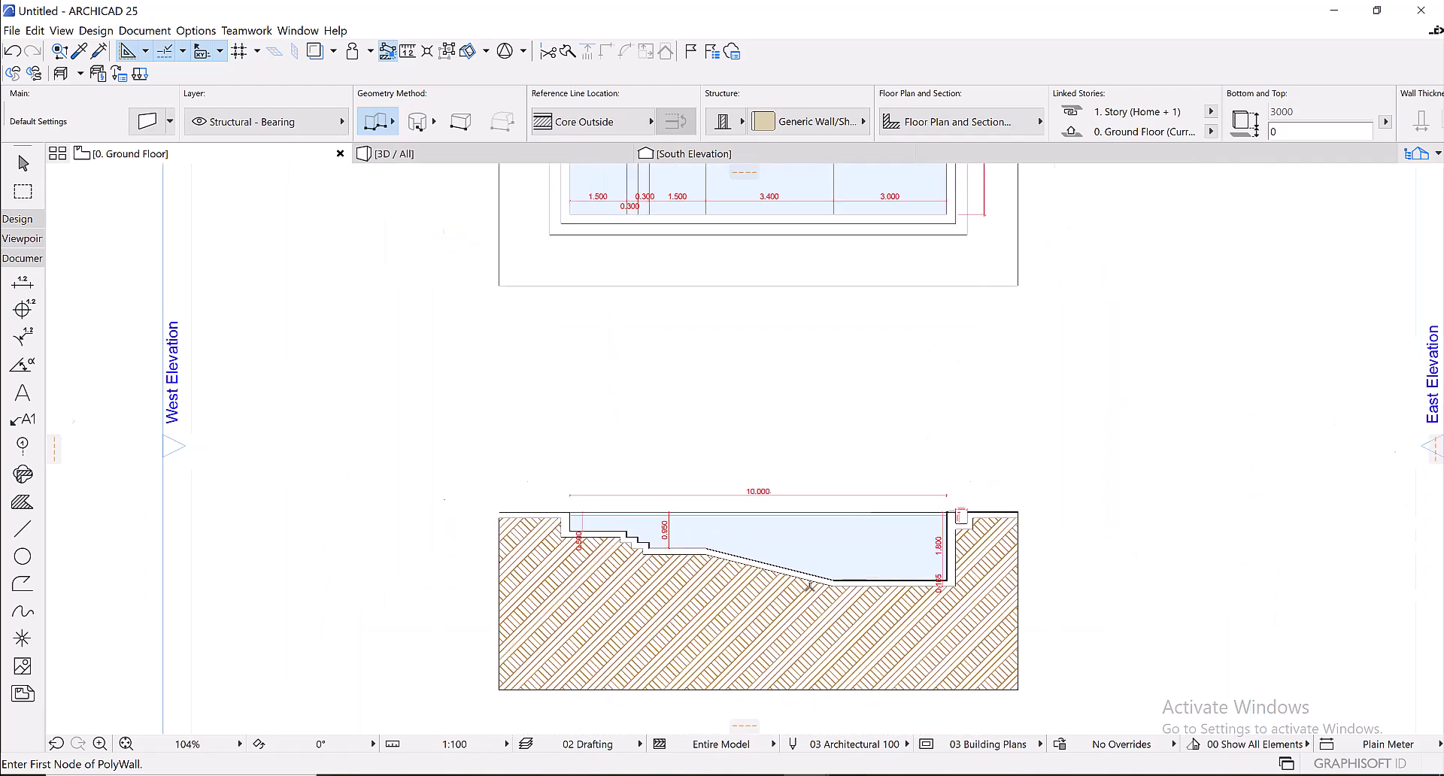
pyautogui.scroll(3, 810, 586)
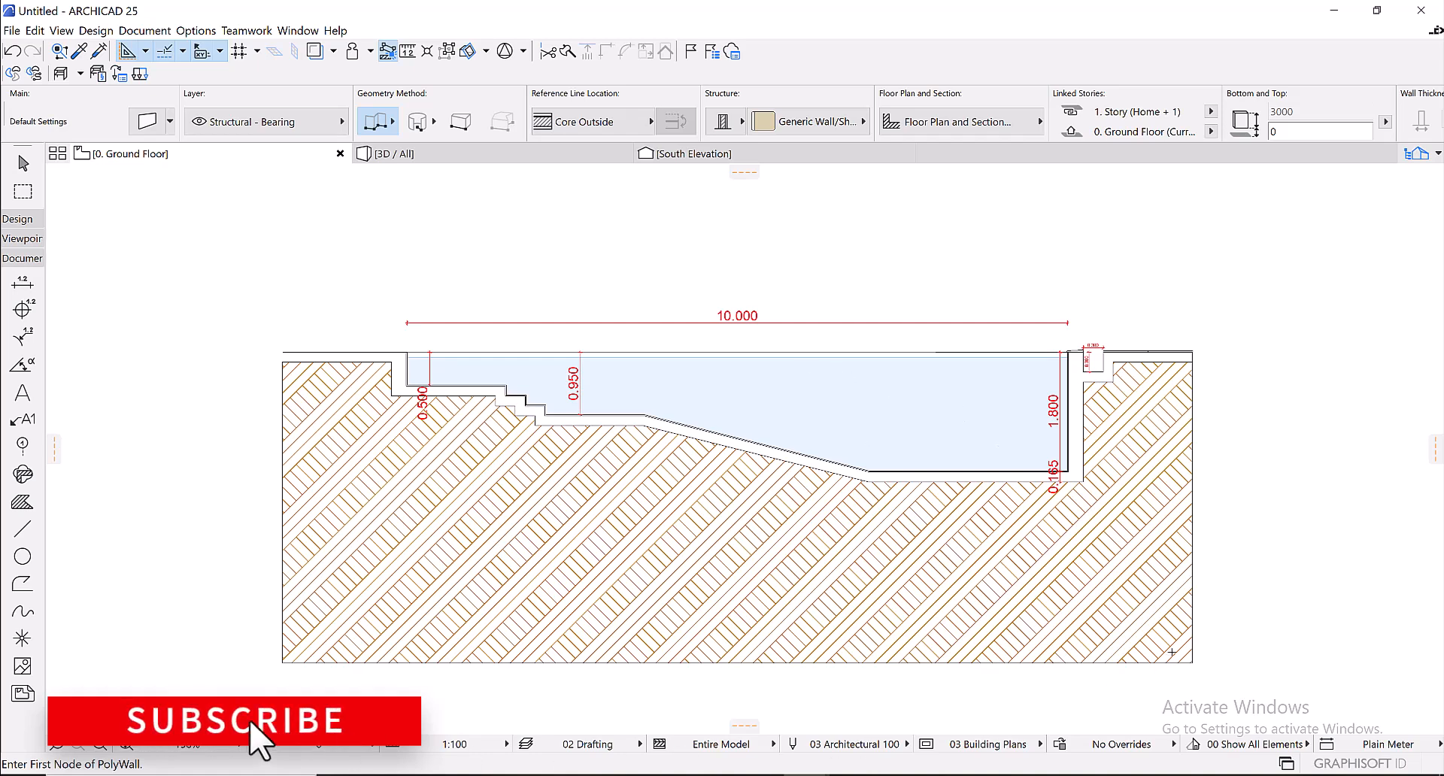
pyautogui.click(1386, 744)
pyautogui.click(1300, 669)
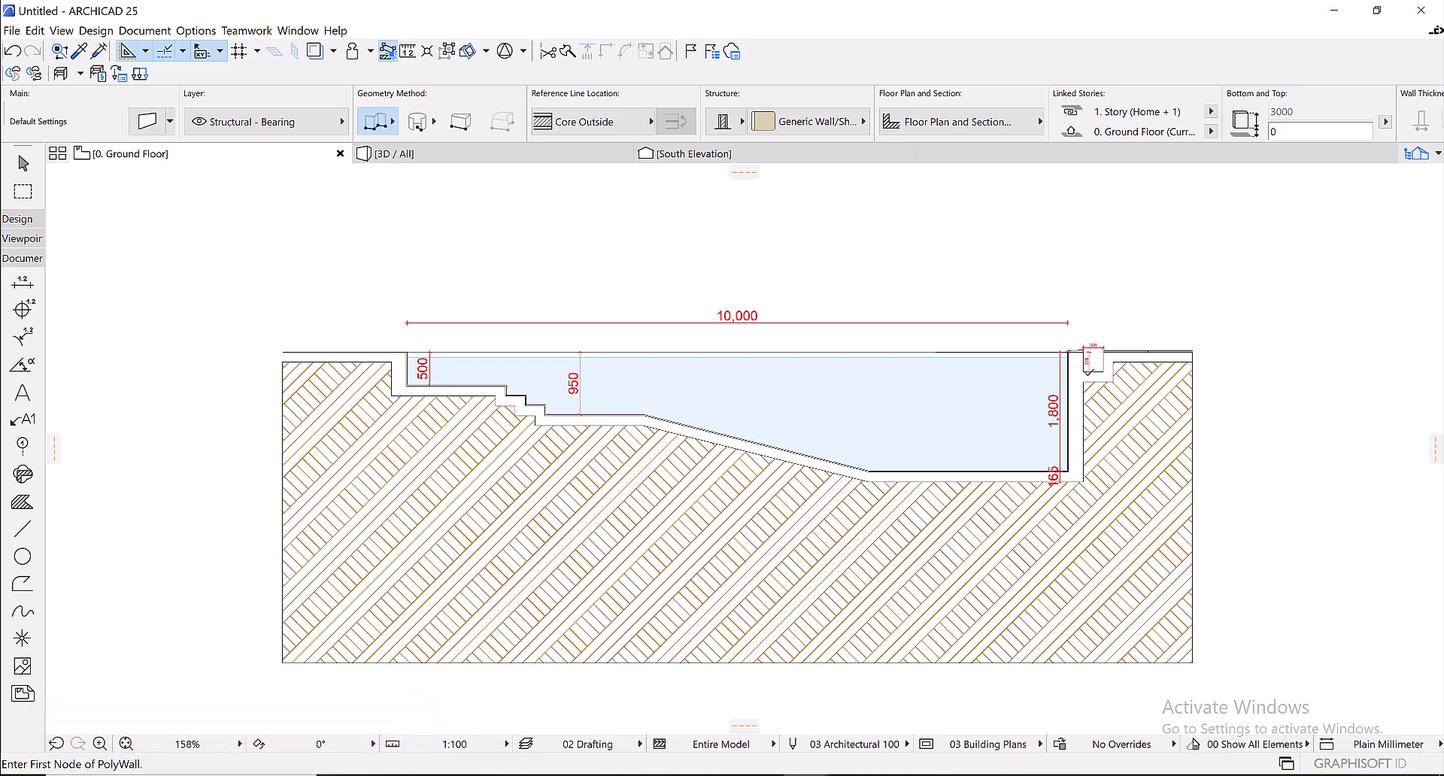
# - Examine the pool section's length, depths, stepped floor and gutter dimensions
pyautogui.scroll(1, 1110, 399)
pyautogui.scroll(1, 1110, 399)
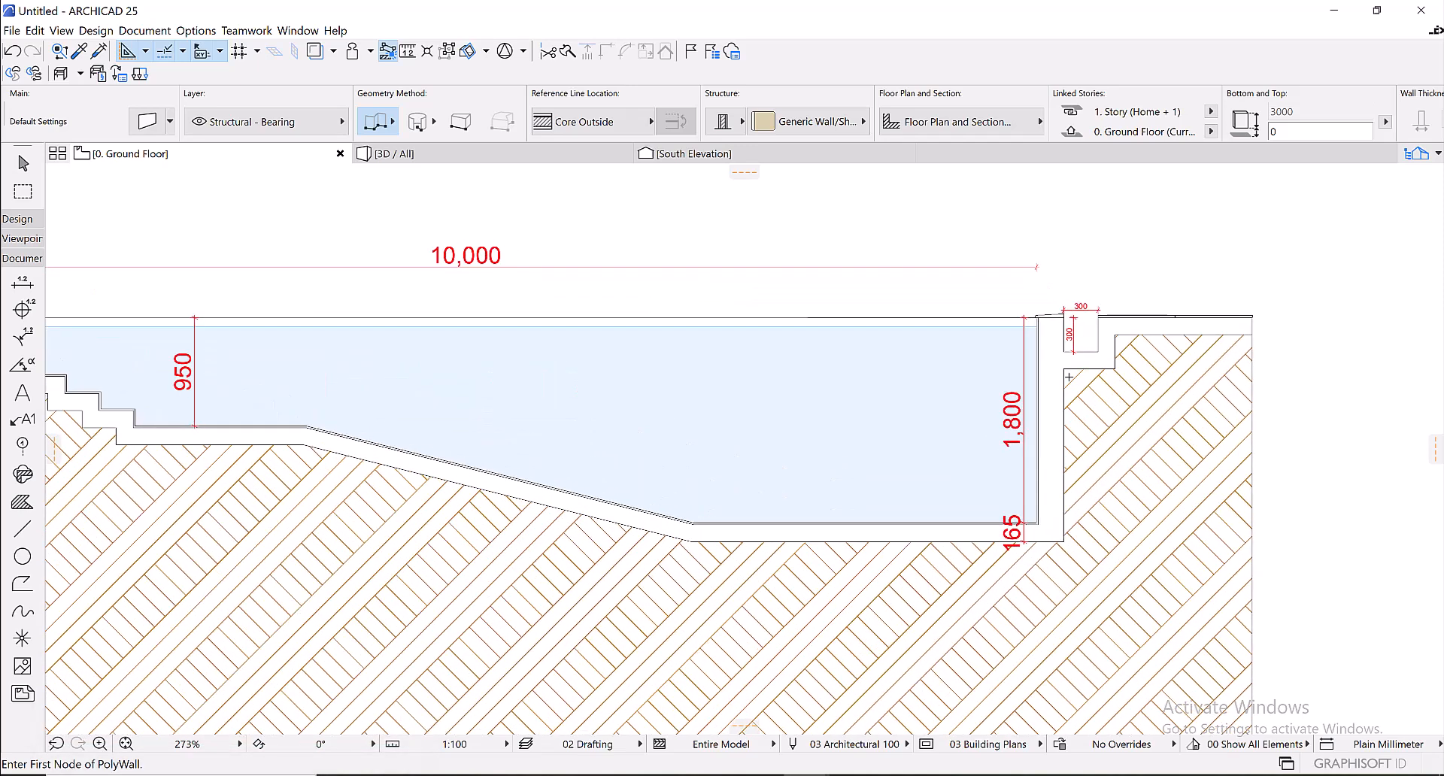
pyautogui.scroll(1, 1071, 376)
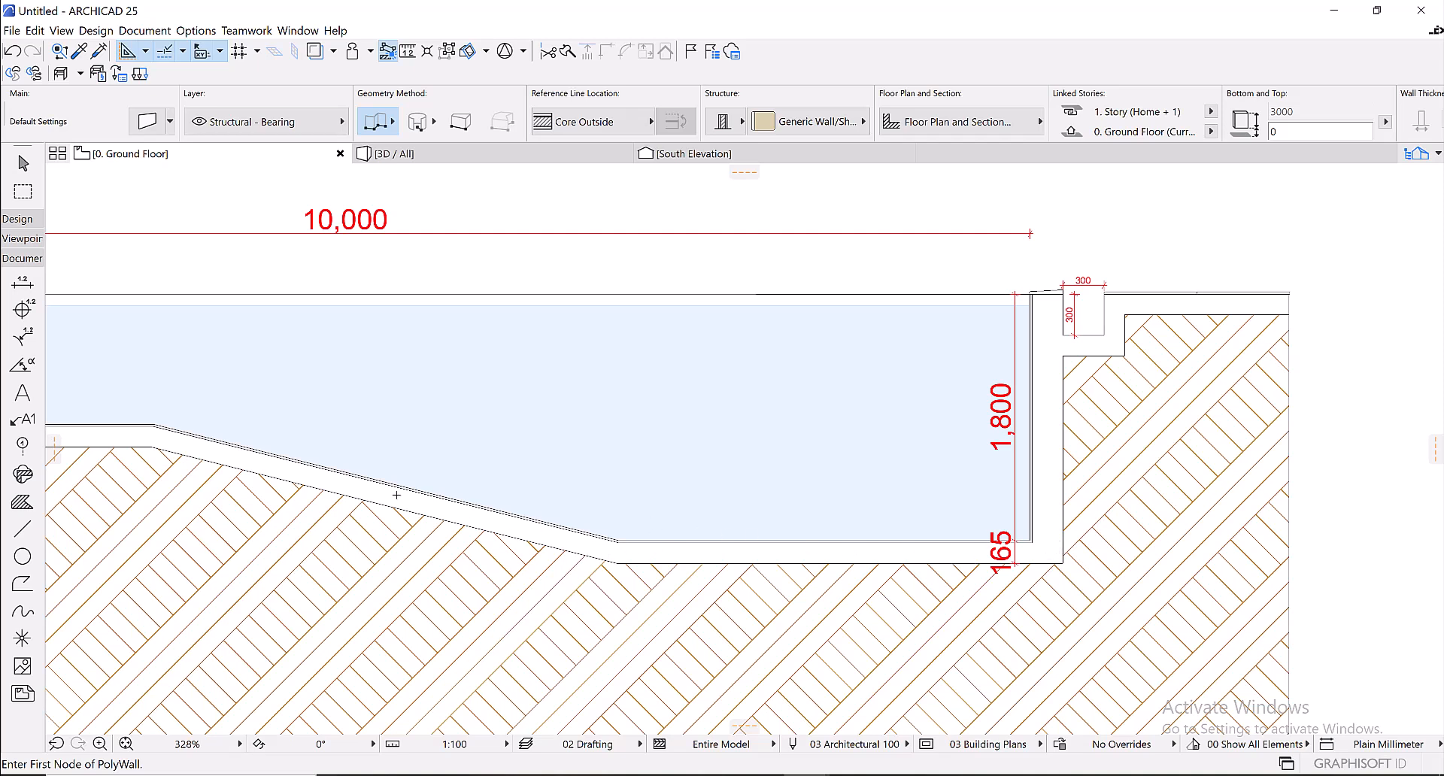
pyautogui.scroll(-3, 959, 448)
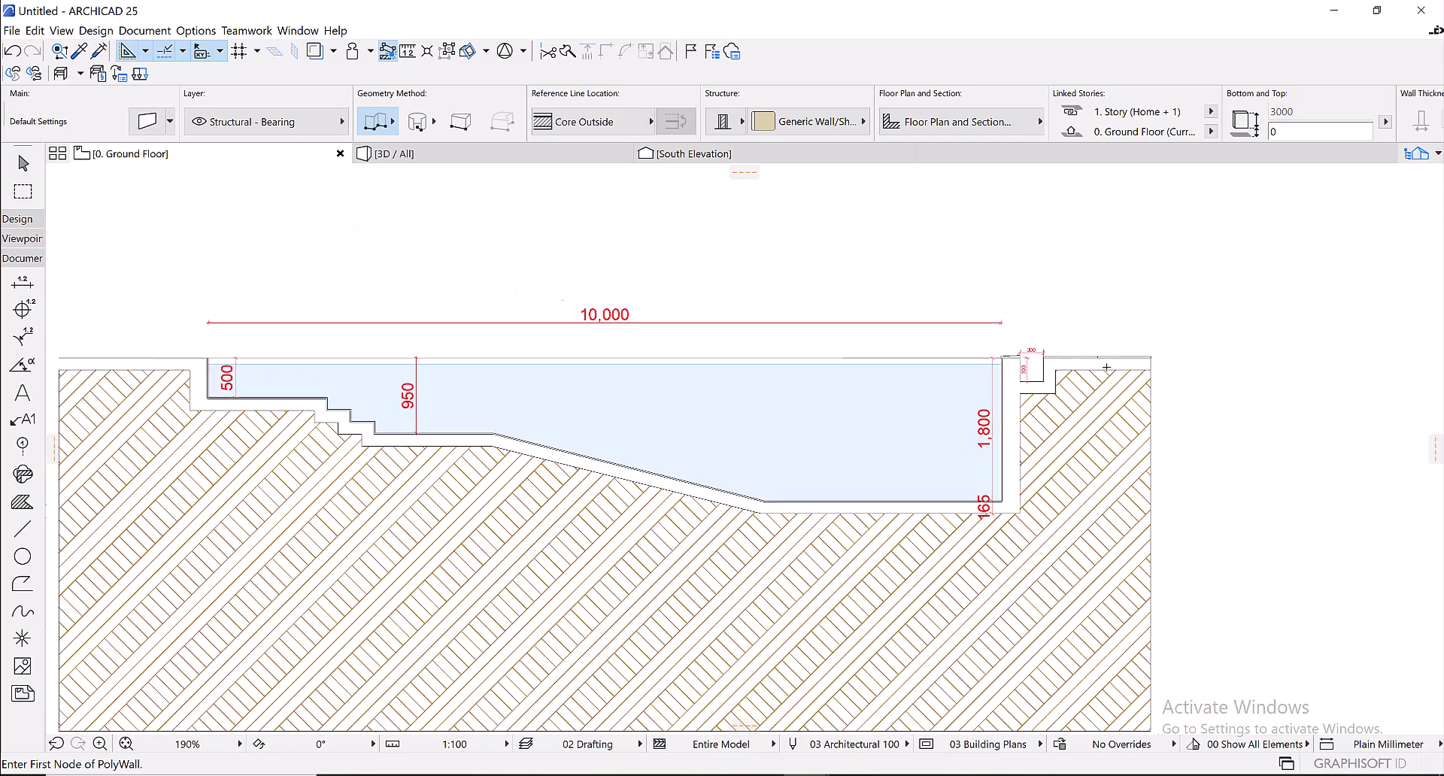
pyautogui.scroll(8, 807, 335)
pyautogui.scroll(1, 806, 335)
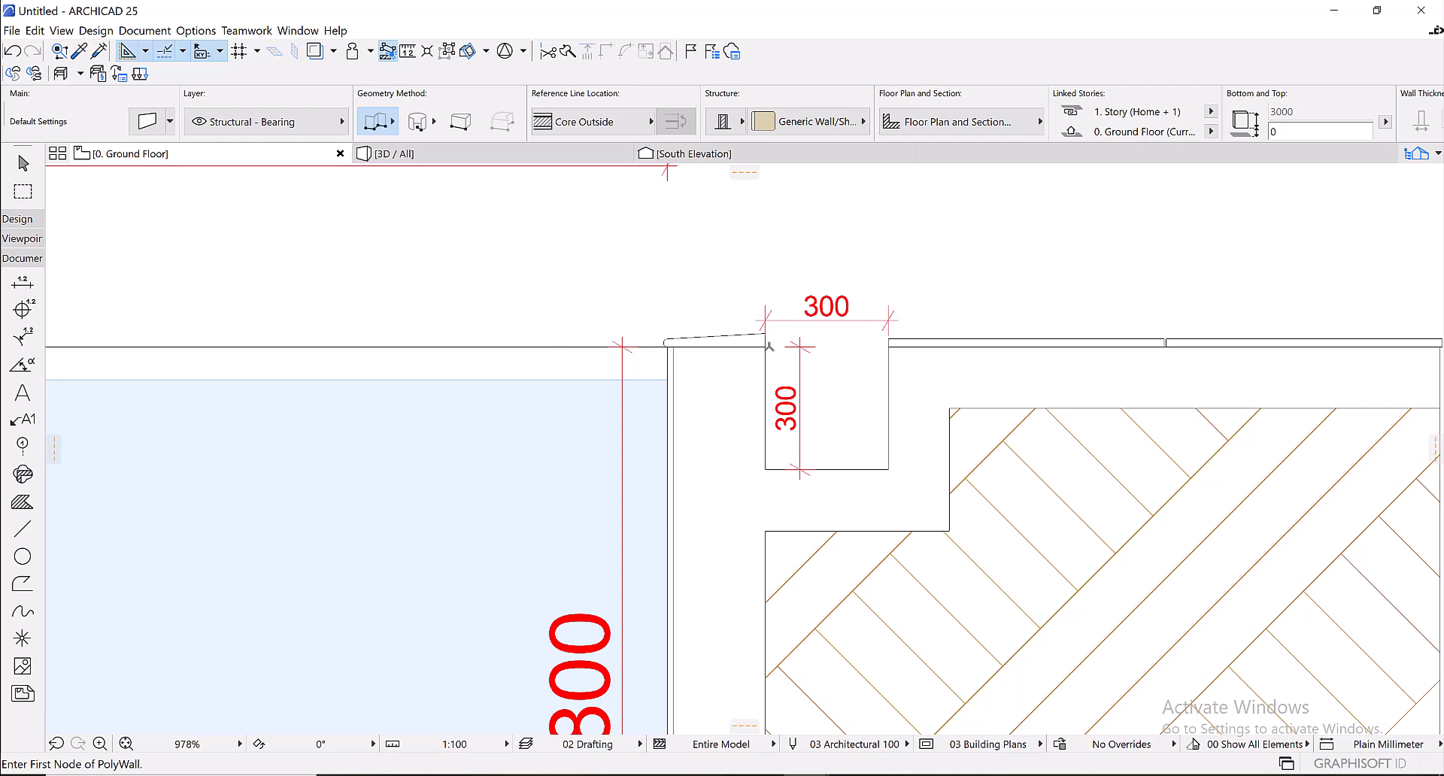
pyautogui.scroll(-10, 730, 369)
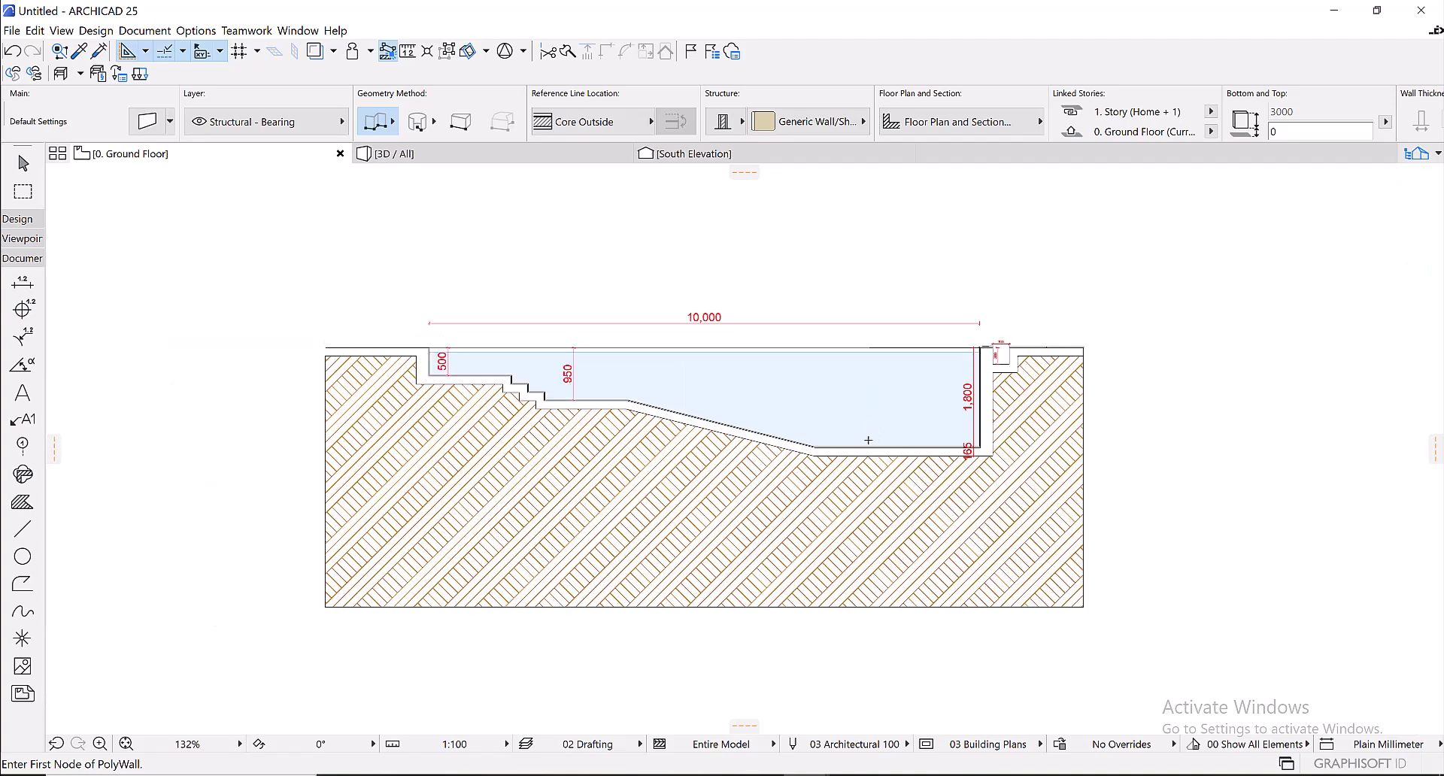
pyautogui.scroll(3, 908, 399)
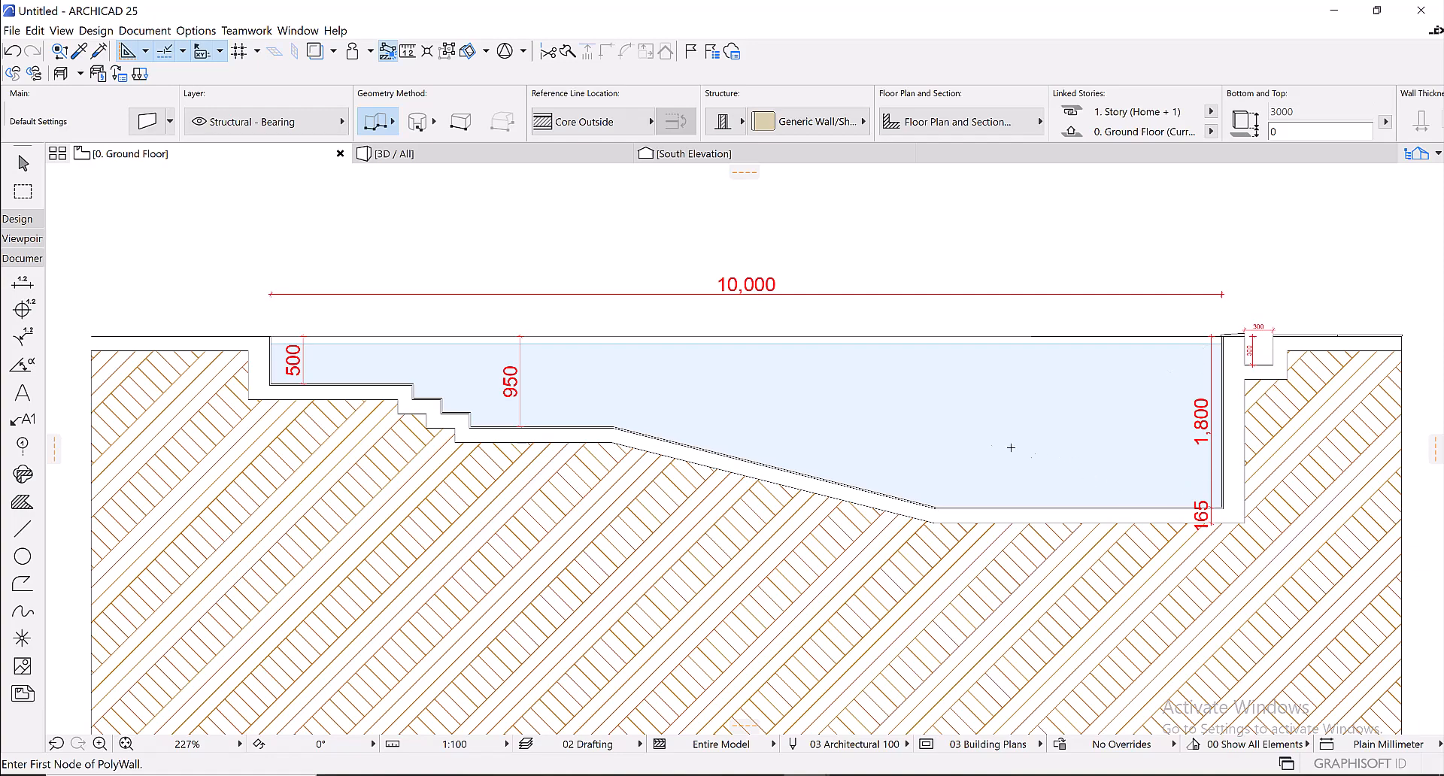
# - Examine the pool's floor plan with its overall length, width and floor segment dimensions
pyautogui.scroll(-5, 986, 438)
pyautogui.moveTo(924, 447); pyautogui.dragTo(879, 519, button='middle')
pyautogui.scroll(-3, 882, 444)
pyautogui.moveTo(830, 428); pyautogui.dragTo(801, 574, button='middle')
pyautogui.scroll(6, 860, 351)
pyautogui.moveTo(848, 446); pyautogui.dragTo(842, 429, button='middle')
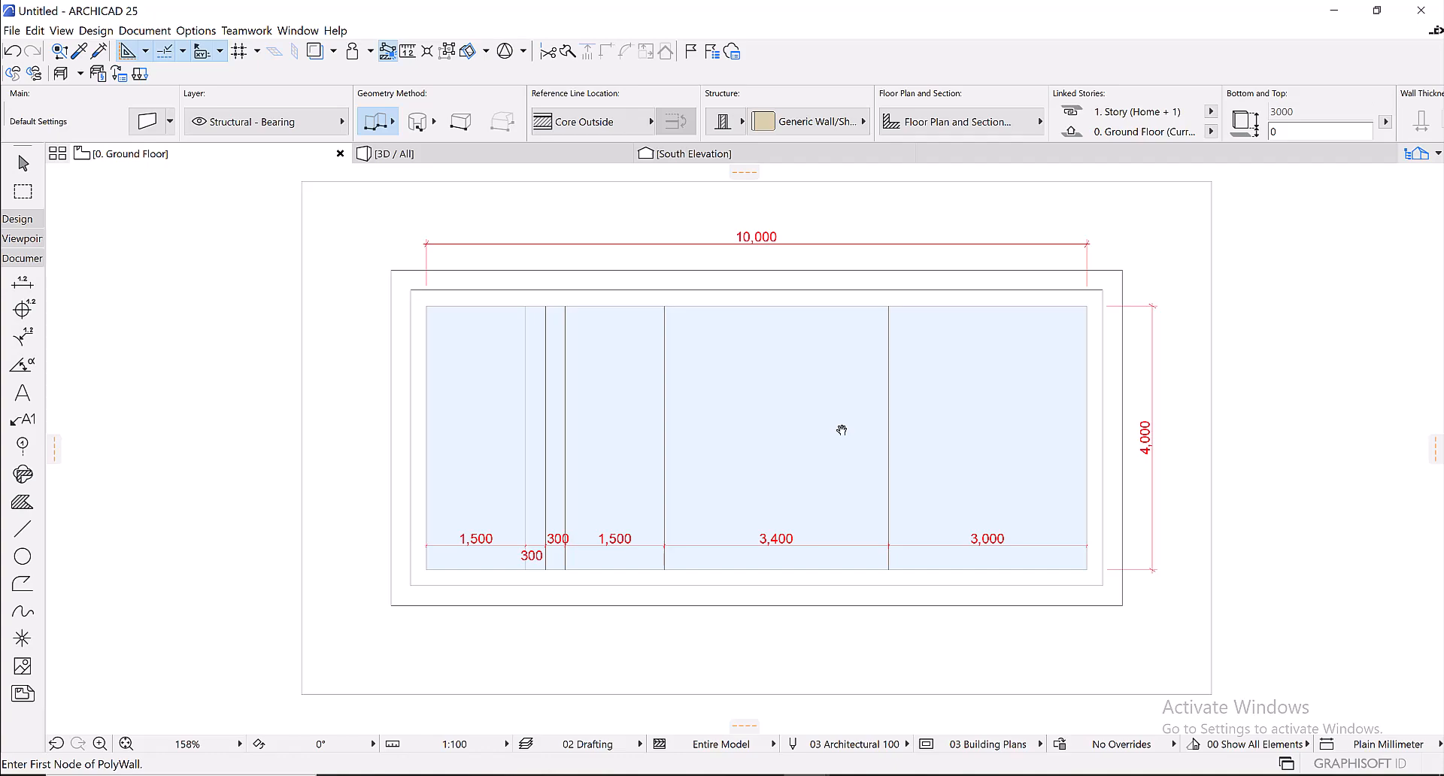
pyautogui.scroll(-6, 937, 392)
pyautogui.moveTo(937, 392); pyautogui.dragTo(914, 239, button='middle')
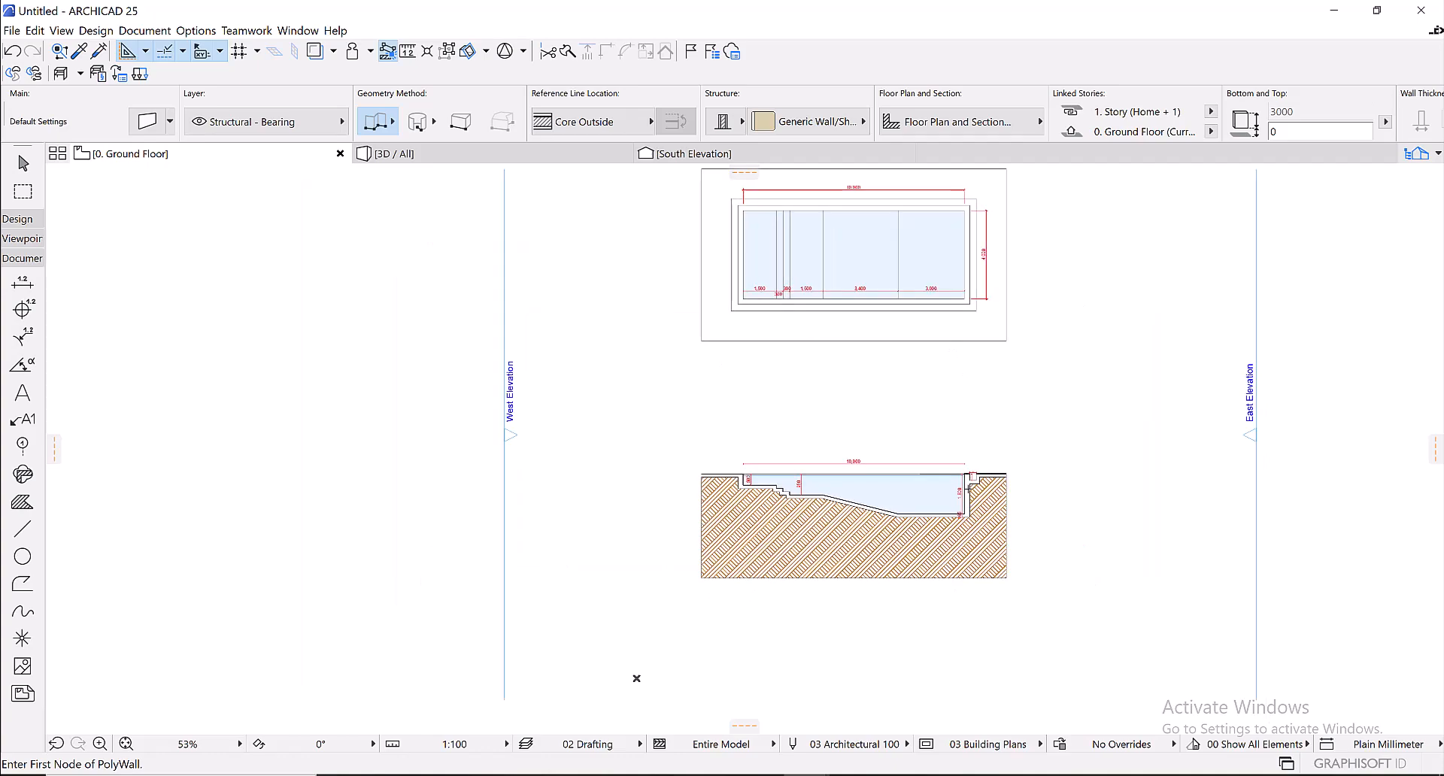
# - Examine the section's deep-end wall, the rounded coping and the gutter detail up close
pyautogui.scroll(10, 978, 500)
pyautogui.moveTo(996, 479); pyautogui.dragTo(883, 483, button='middle')
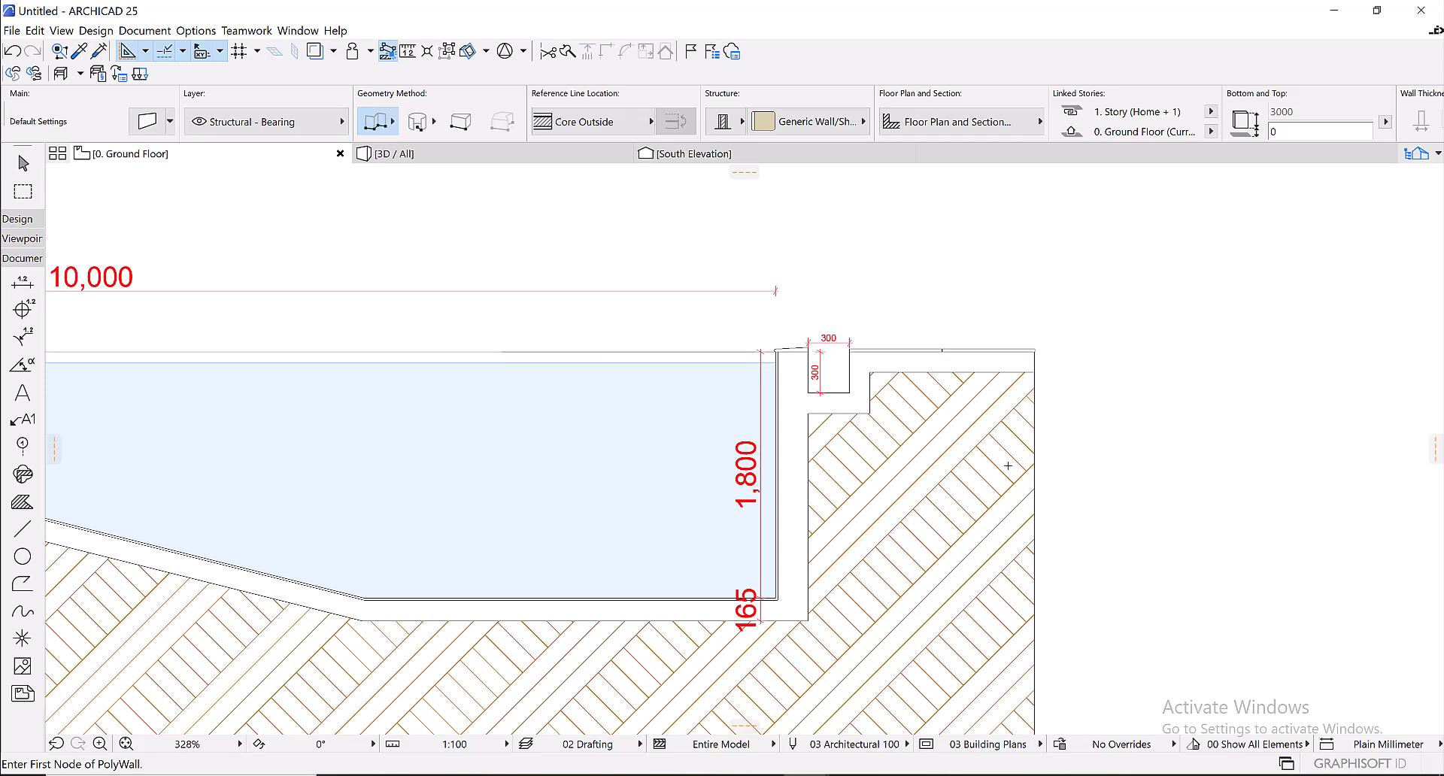
pyautogui.scroll(8, 807, 423)
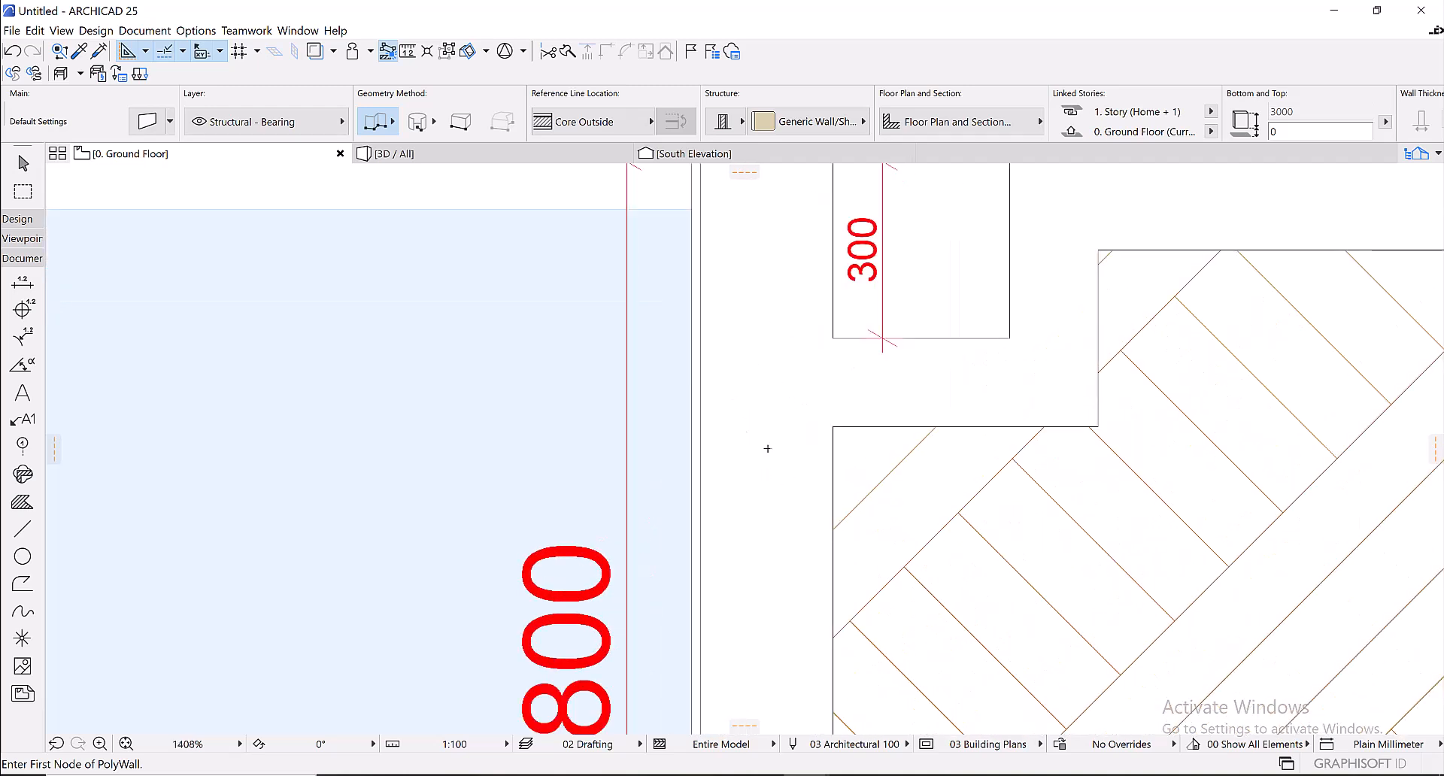
pyautogui.scroll(4, 748, 389)
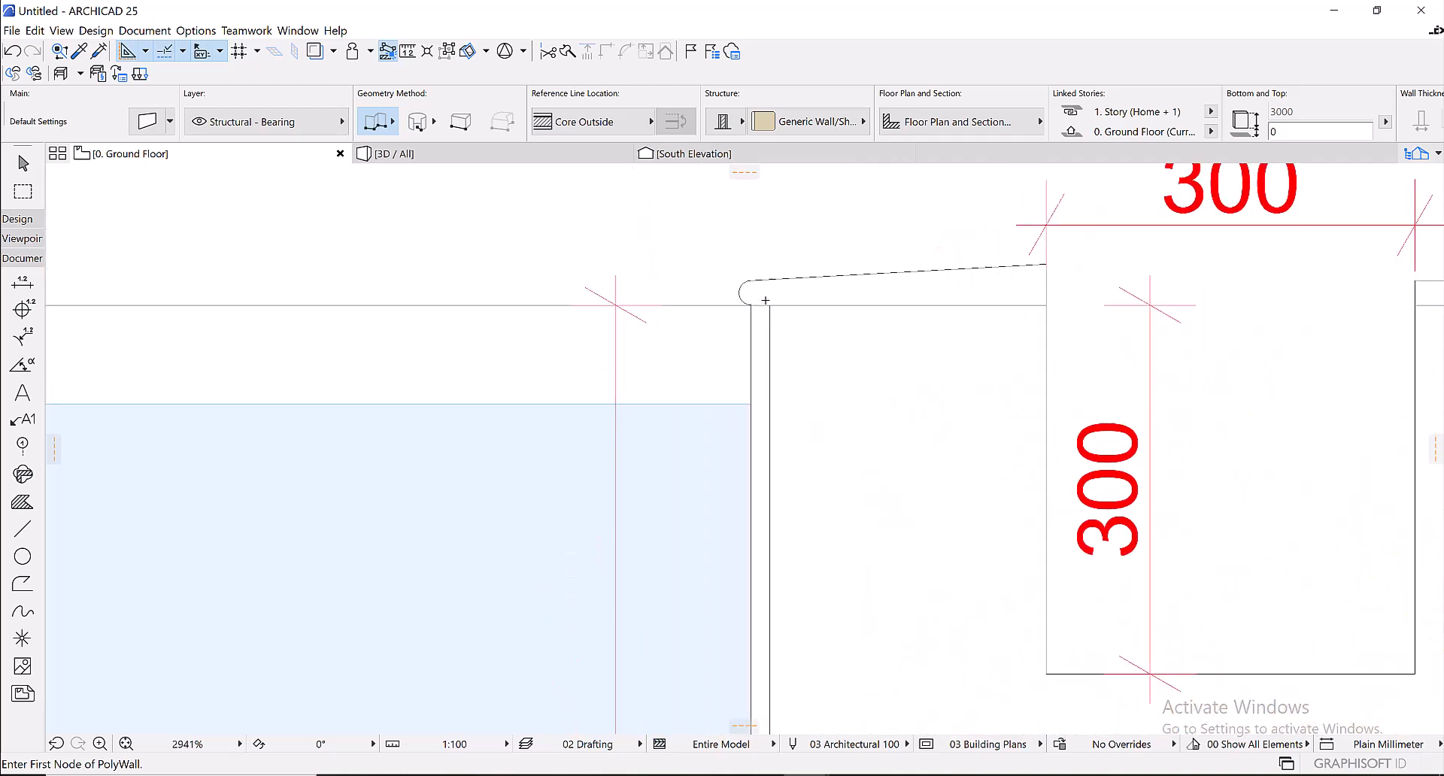
pyautogui.scroll(1, 756, 303)
pyautogui.scroll(-1, 775, 364)
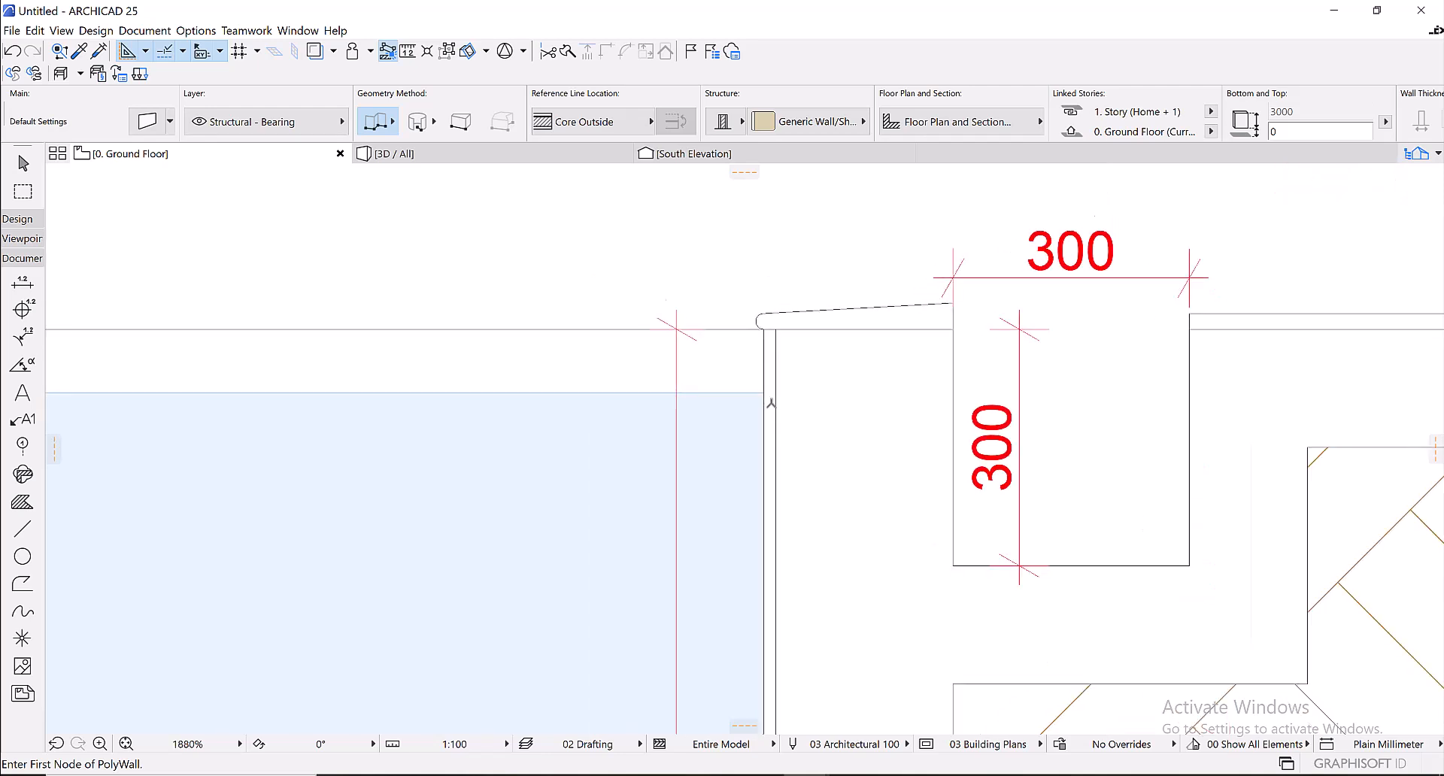
pyautogui.scroll(1, 772, 380)
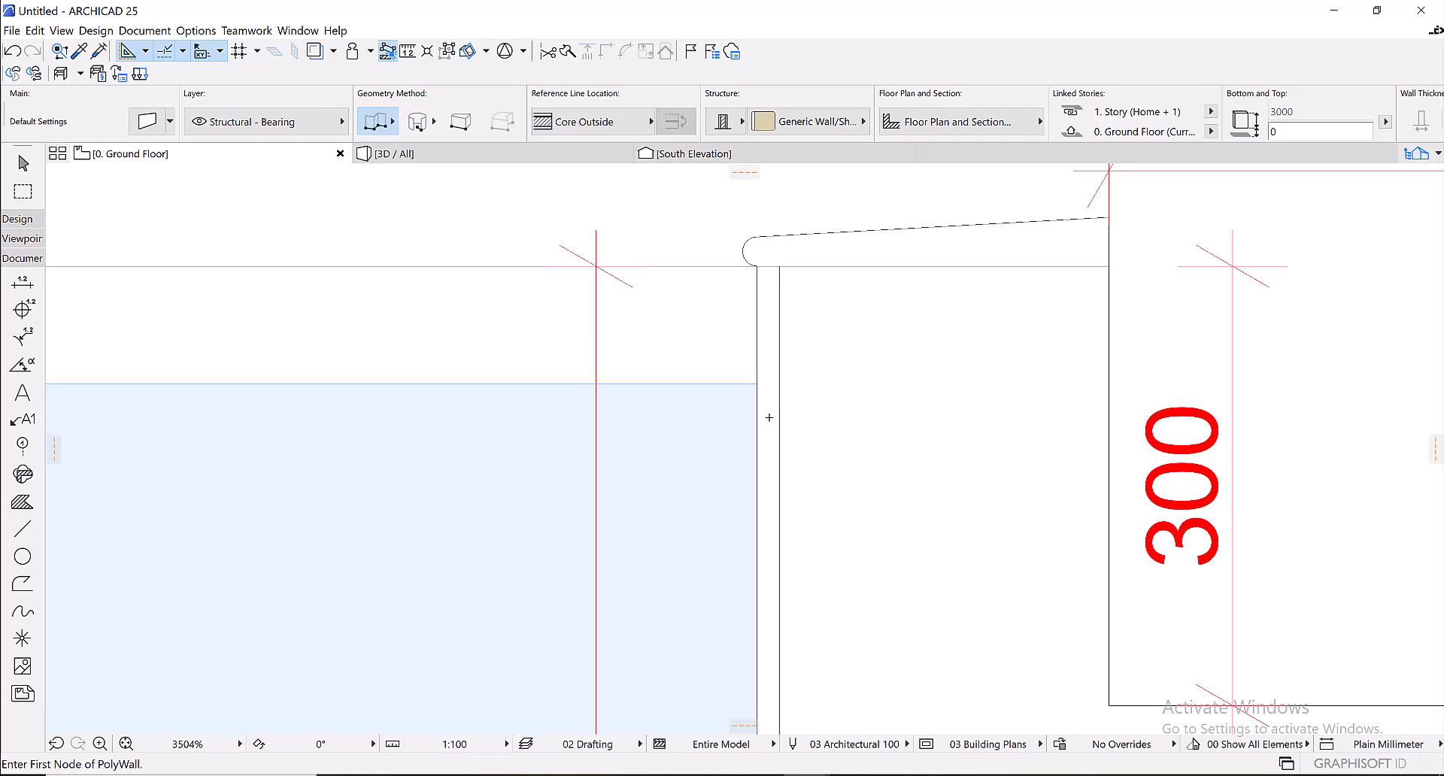
pyautogui.scroll(-10, 741, 361)
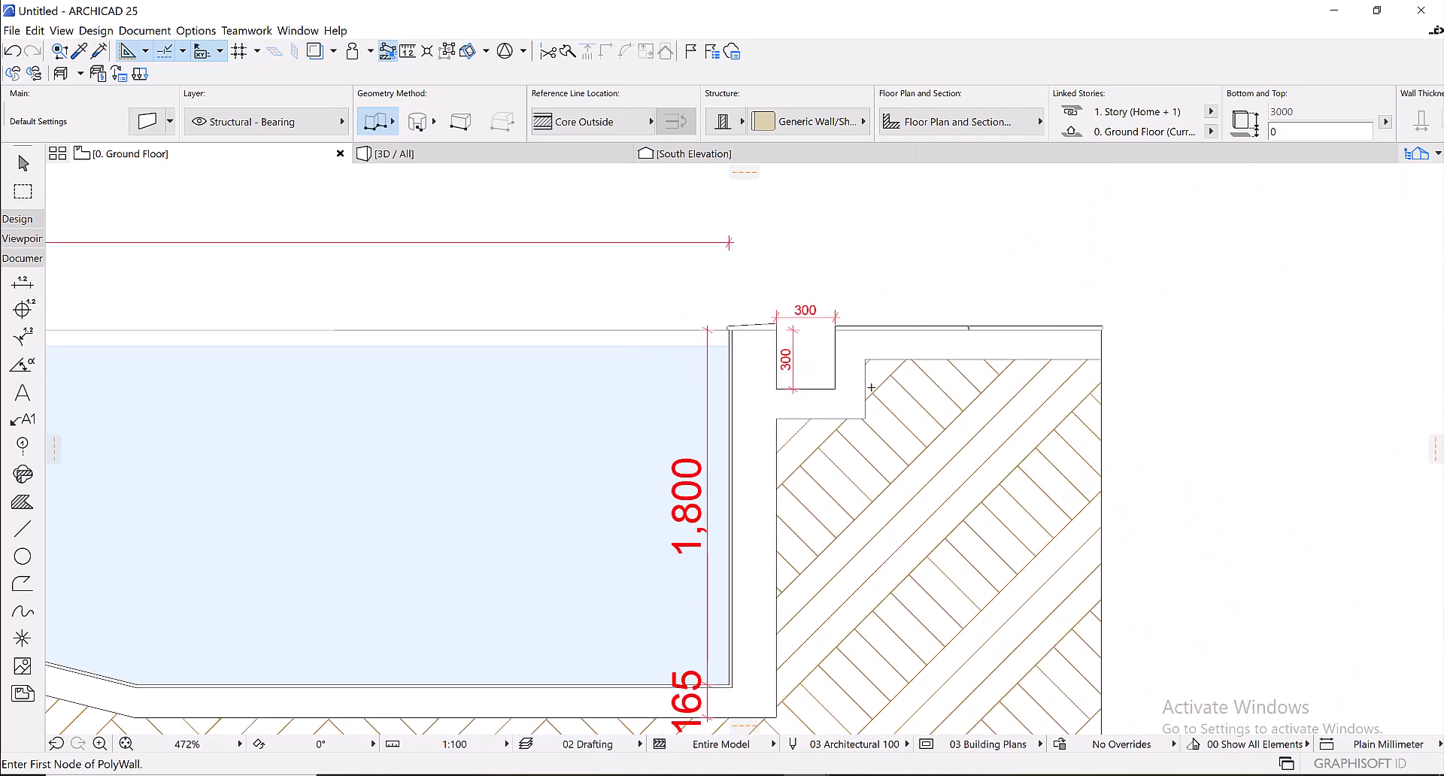
pyautogui.moveTo(844, 412); pyautogui.dragTo(828, 381, button='middle')
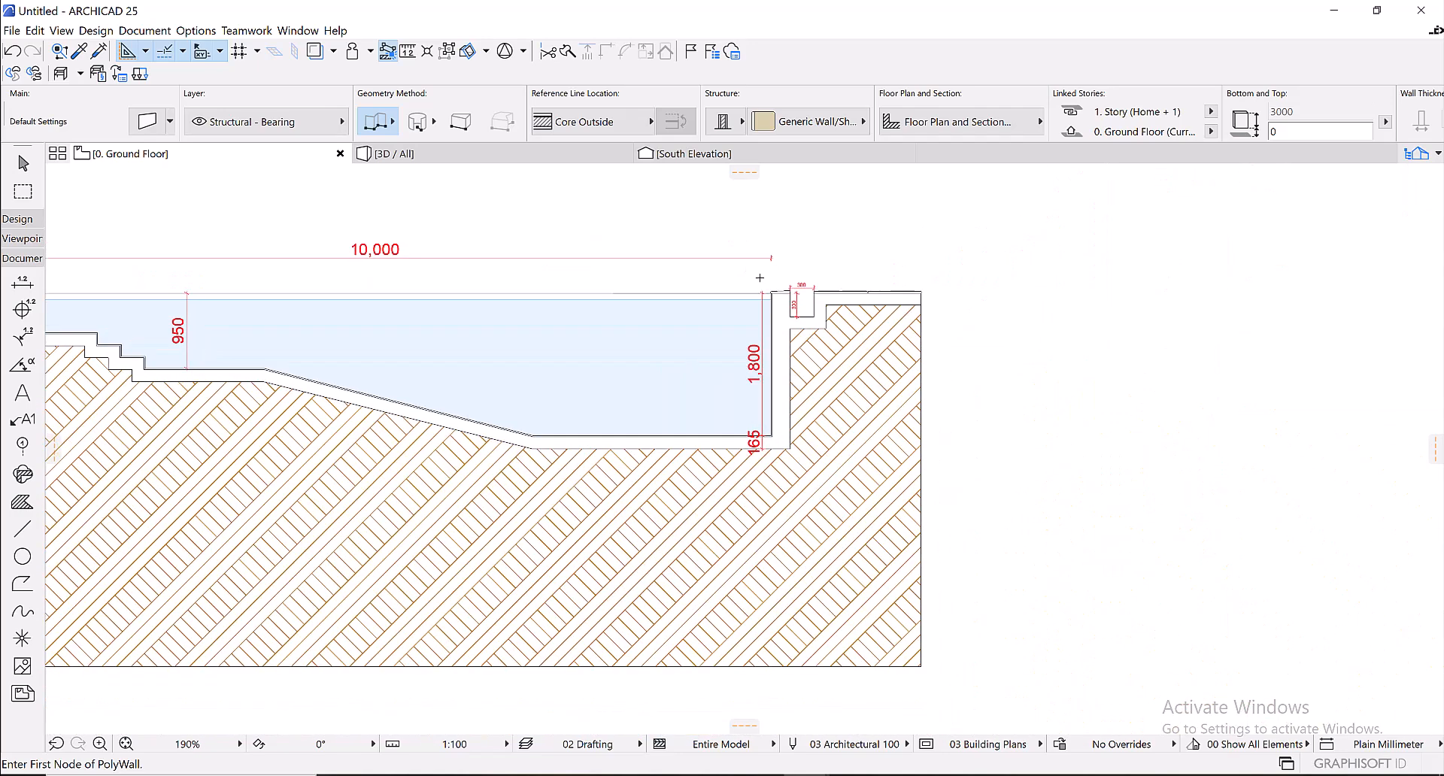
# - Copy the section's deep-end wall, coping, gutter and deck linework, leaving the water and ground fills and the depth dimensions out of the selection
pyautogui.press('Escape')
pyautogui.scroll(2, 737, 279)
pyautogui.click(709, 255)
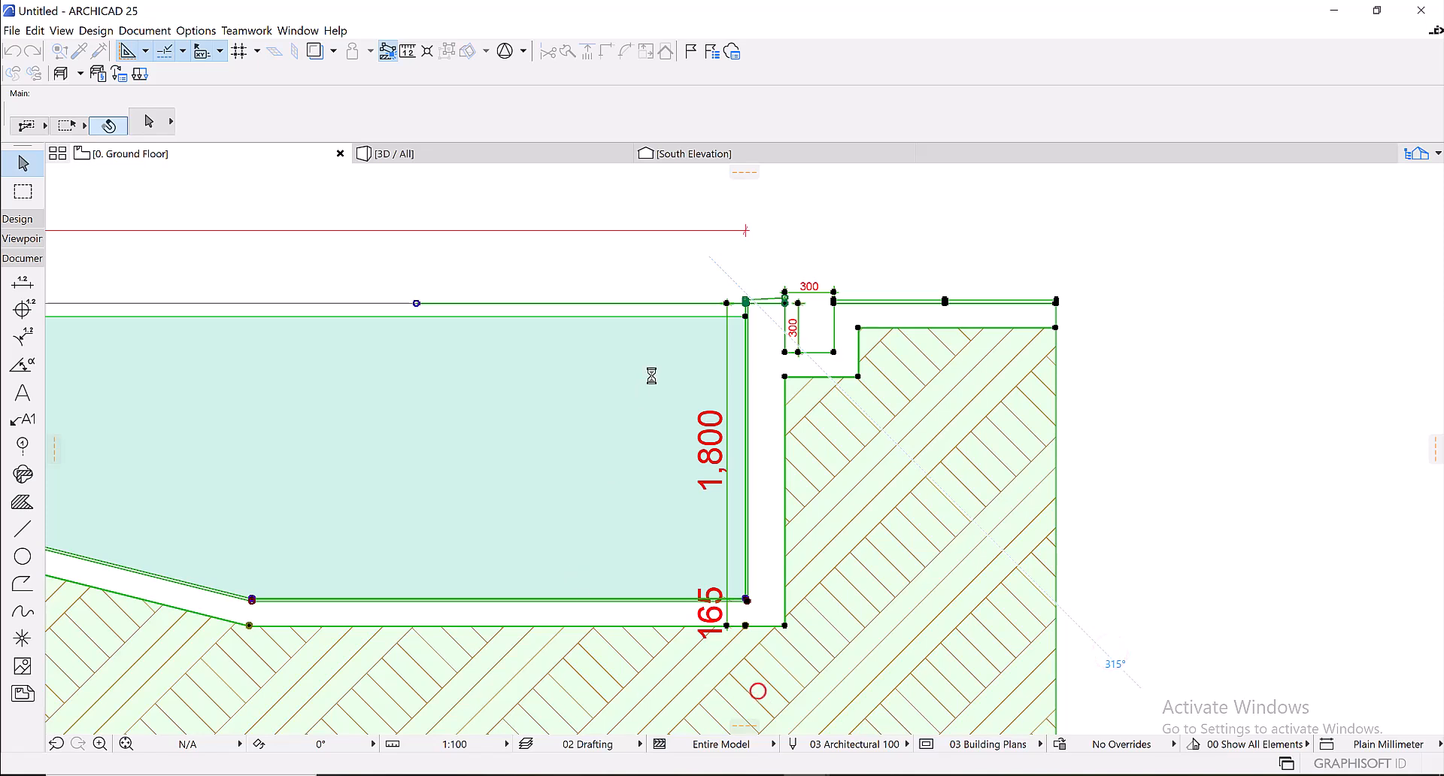
pyautogui.click(759, 689)
pyautogui.keyDown('shift'); pyautogui.click(675, 269); pyautogui.keyUp('shift')
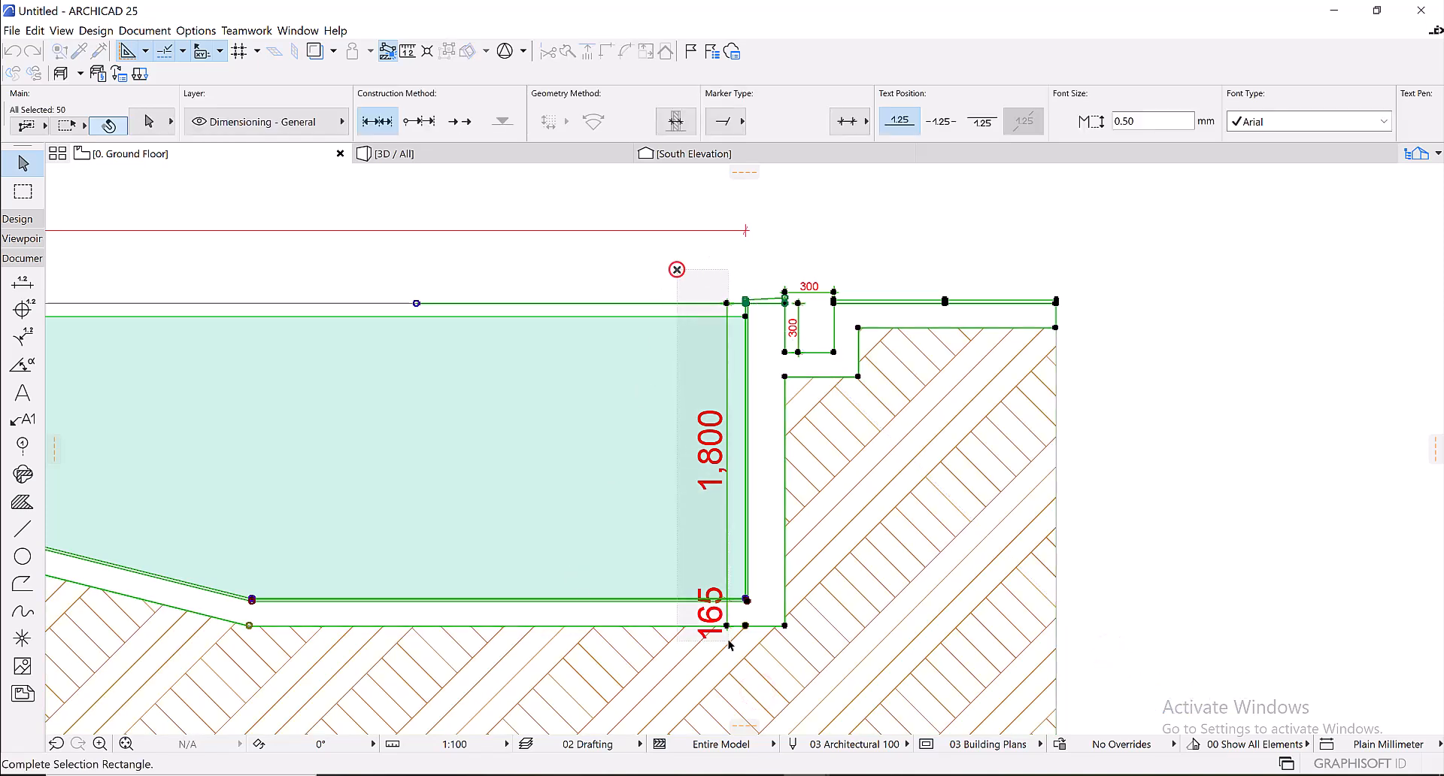
pyautogui.keyDown('shift'); pyautogui.click(725, 638); pyautogui.keyUp('shift')
pyautogui.scroll(3, 687, 634)
pyautogui.keyDown('shift'); pyautogui.click(712, 583); pyautogui.keyUp('shift')
pyautogui.scroll(-5, 754, 505)
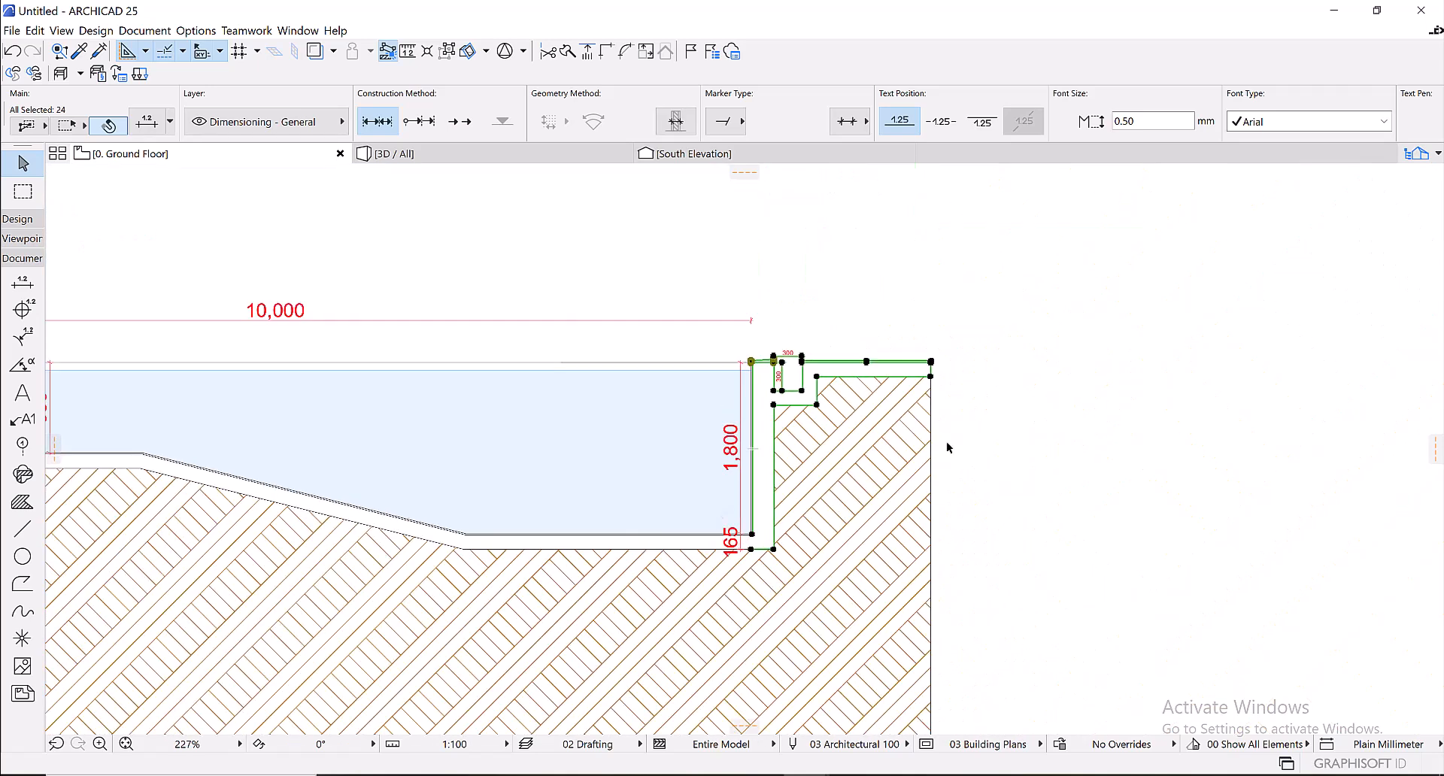
pyautogui.hotkey('ctrl', 'c')
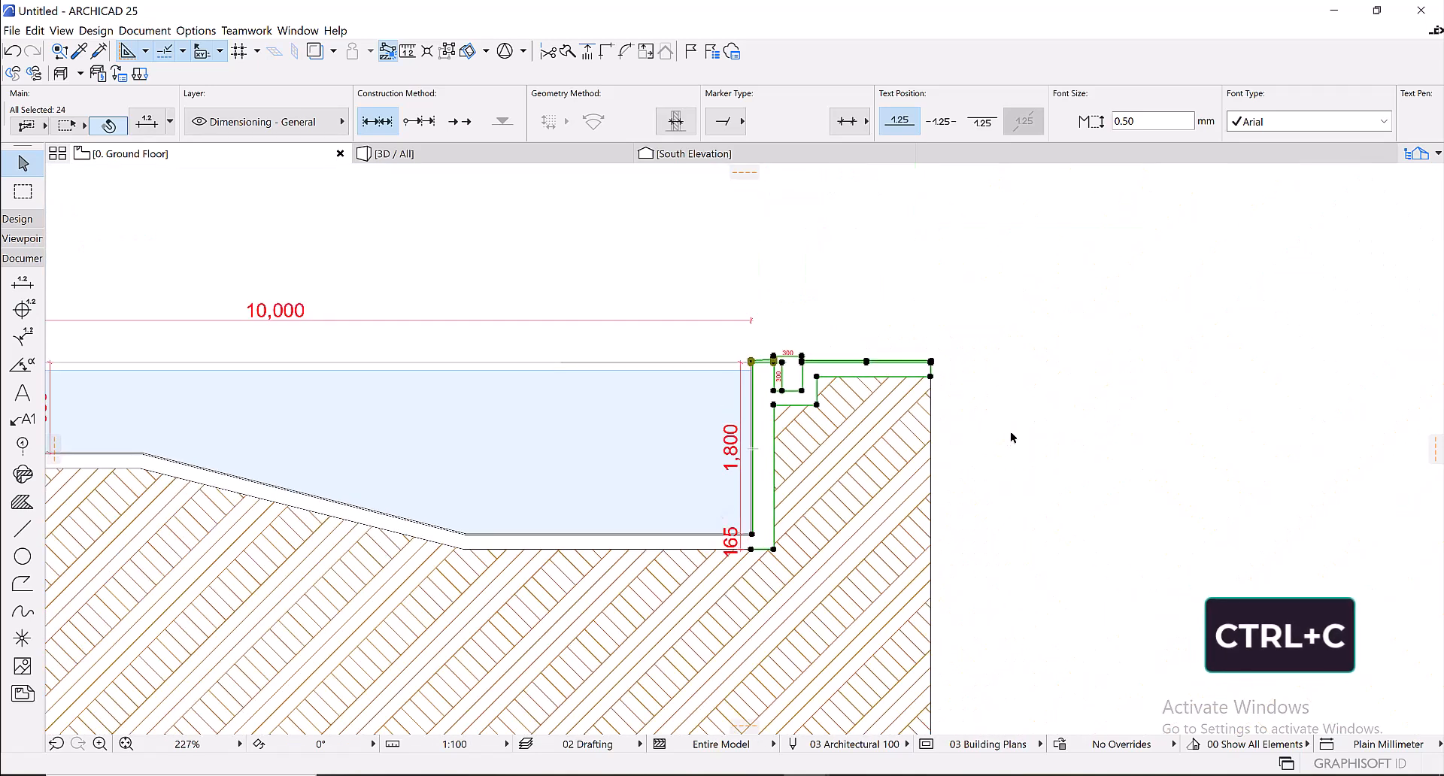
pyautogui.rightClick(1011, 437)
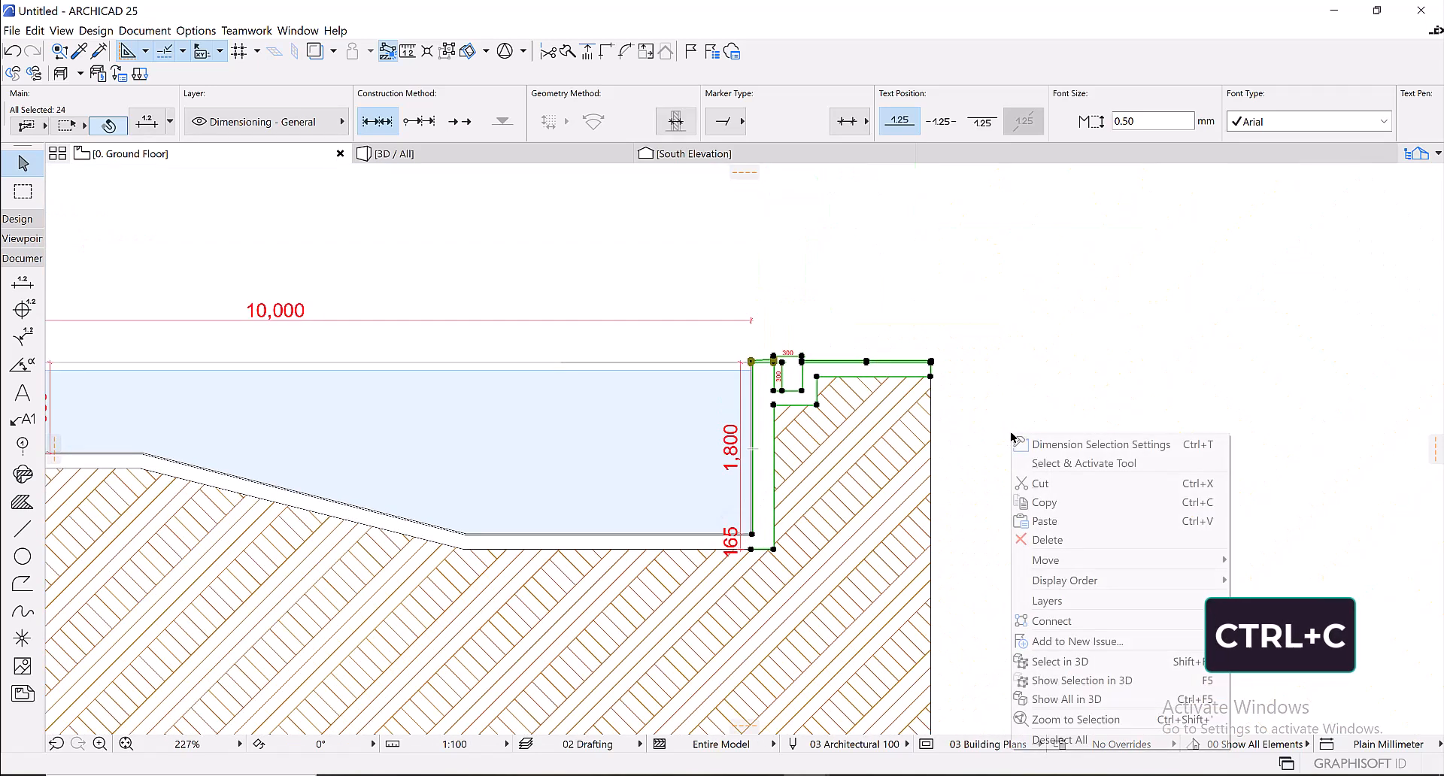
pyautogui.click(1075, 510)
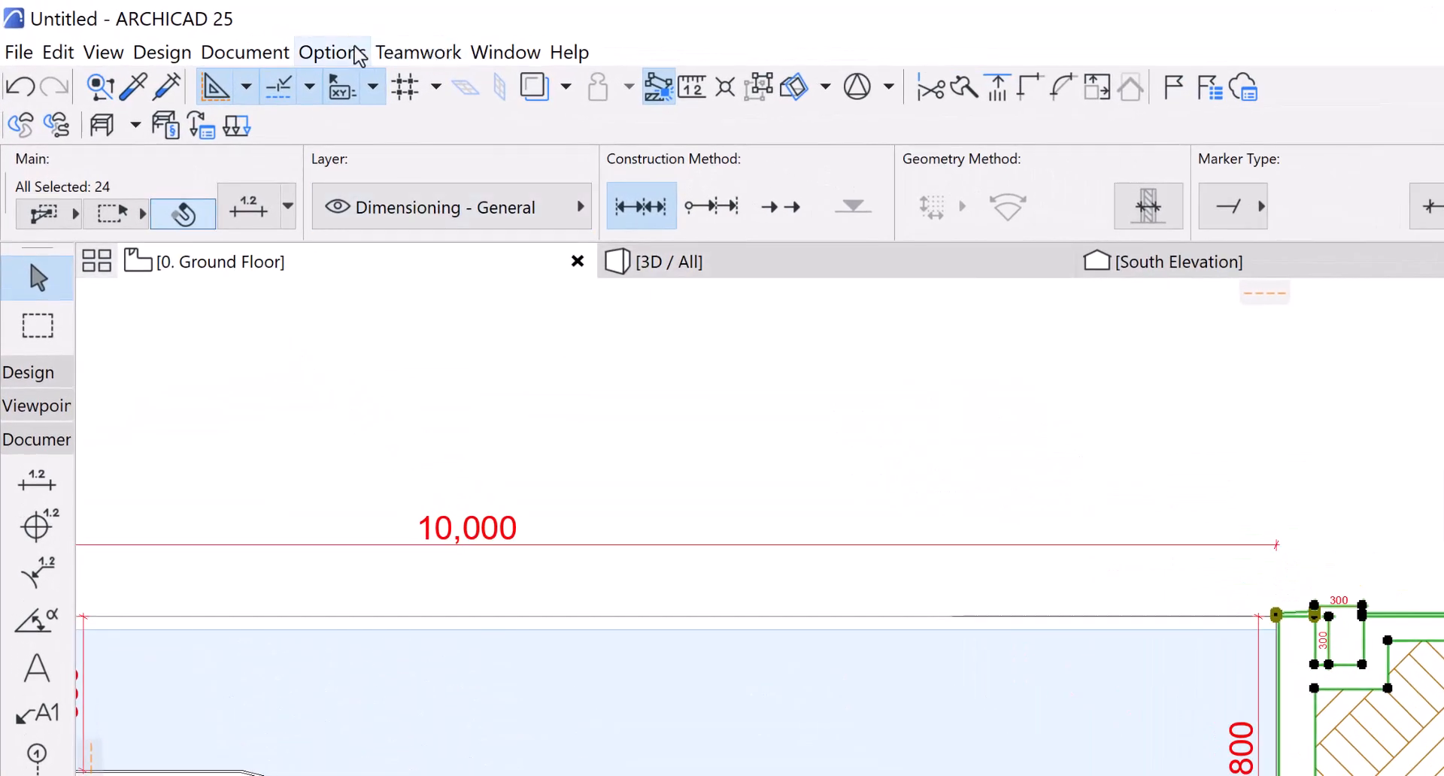
# - Create a new complex profile named "Pool Wall" in the Profile Manager
pyautogui.click(343, 55)
pyautogui.moveTo(430, 181)
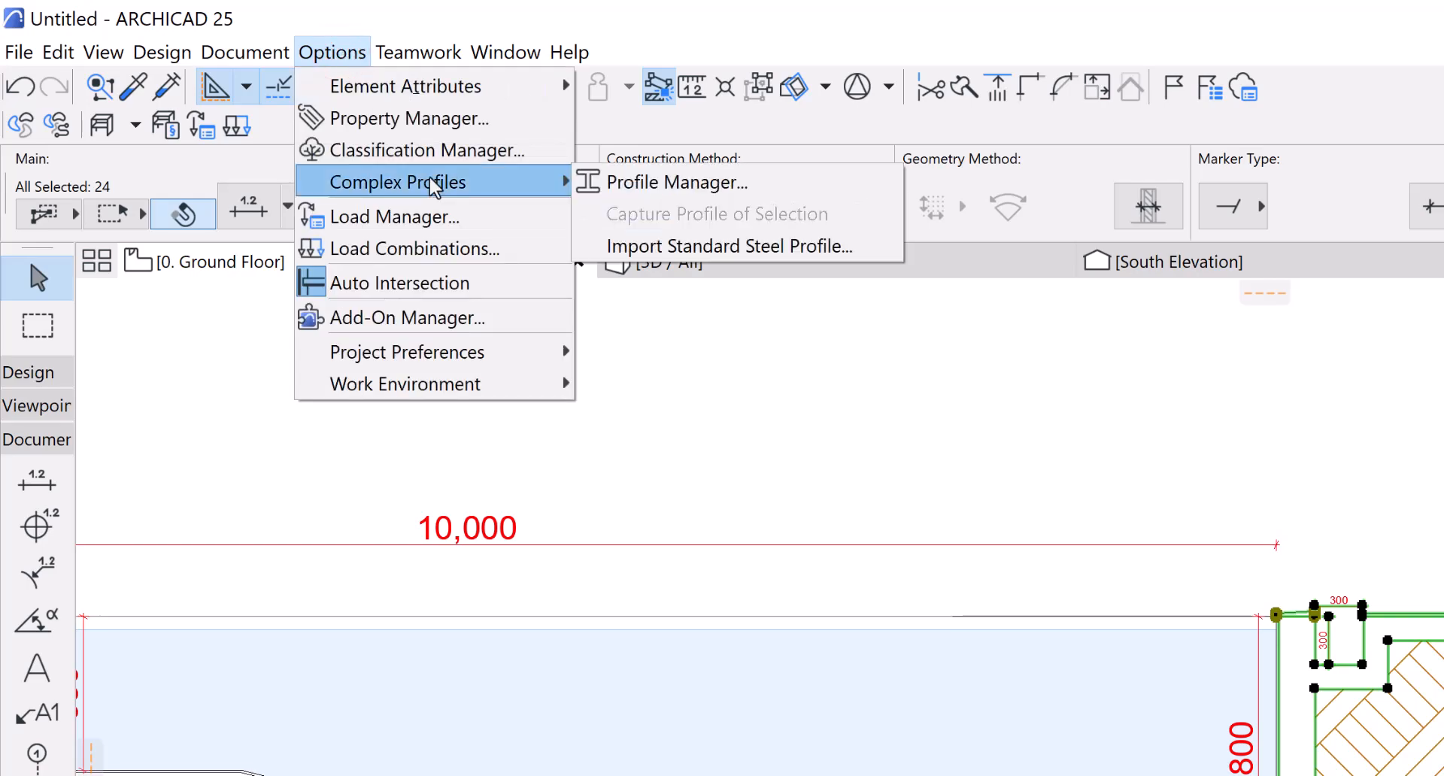
pyautogui.click(635, 182)
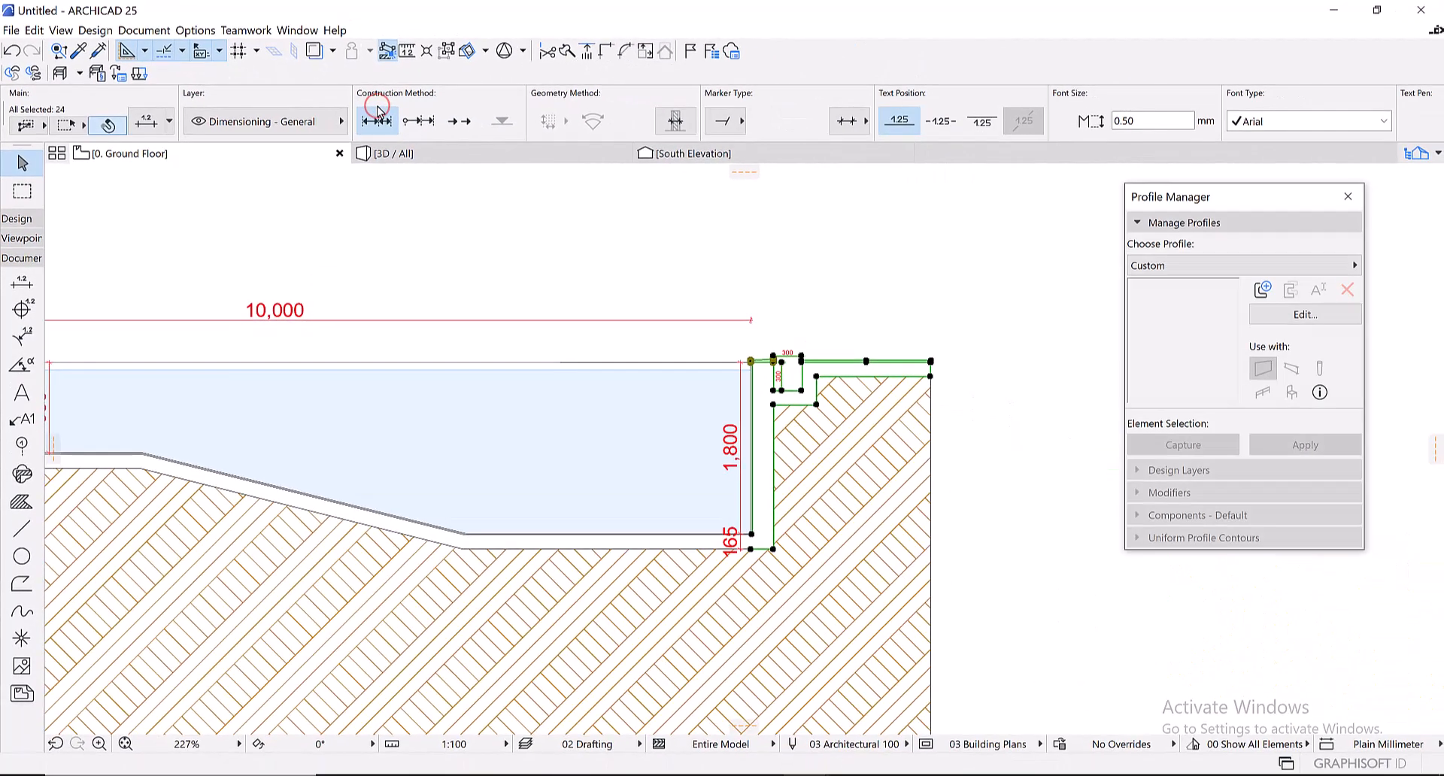
pyautogui.click(1263, 291)
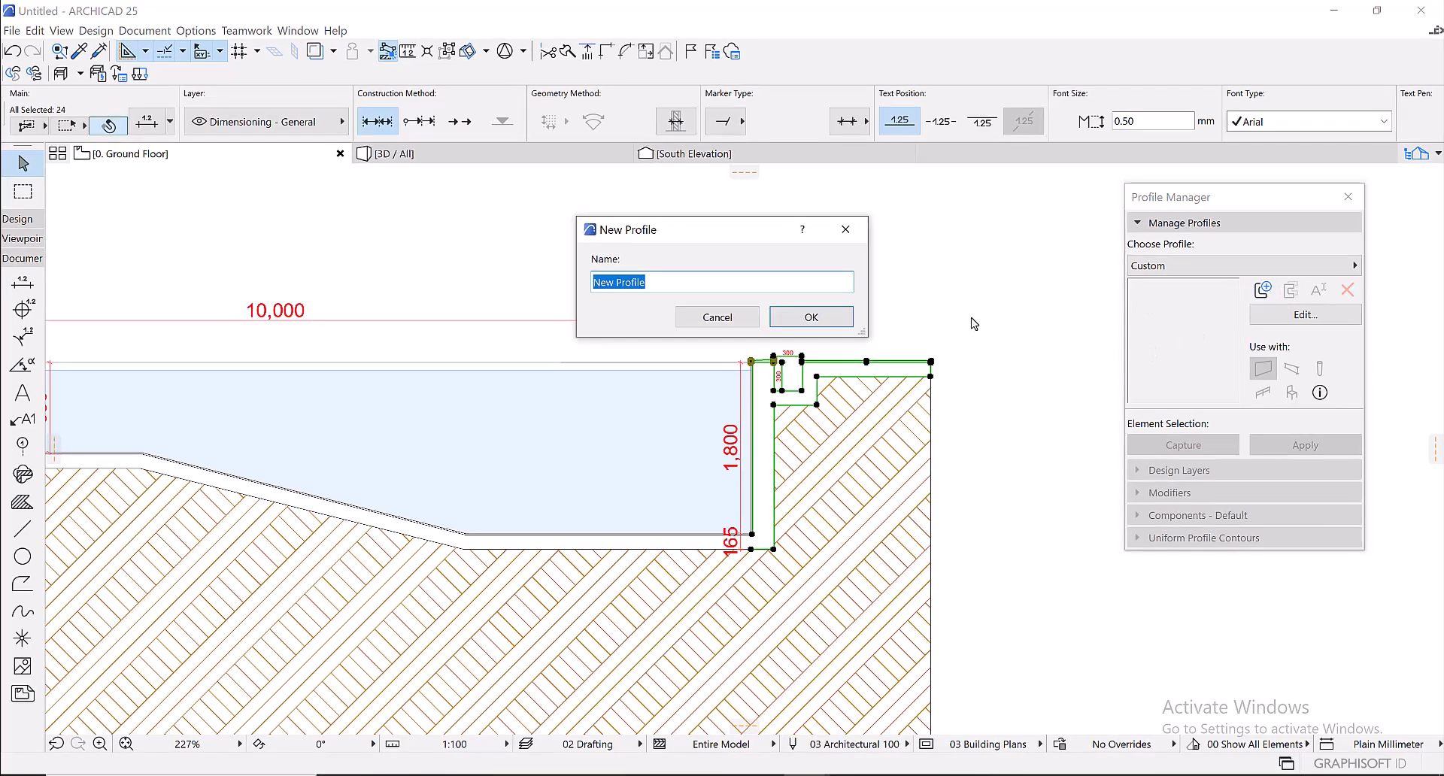
pyautogui.write('pool')
pyautogui.press('BackSpace')
pyautogui.press('BackSpace')
pyautogui.press('BackSpace')
pyautogui.press('BackSpace')
pyautogui.write('Pool Wall')
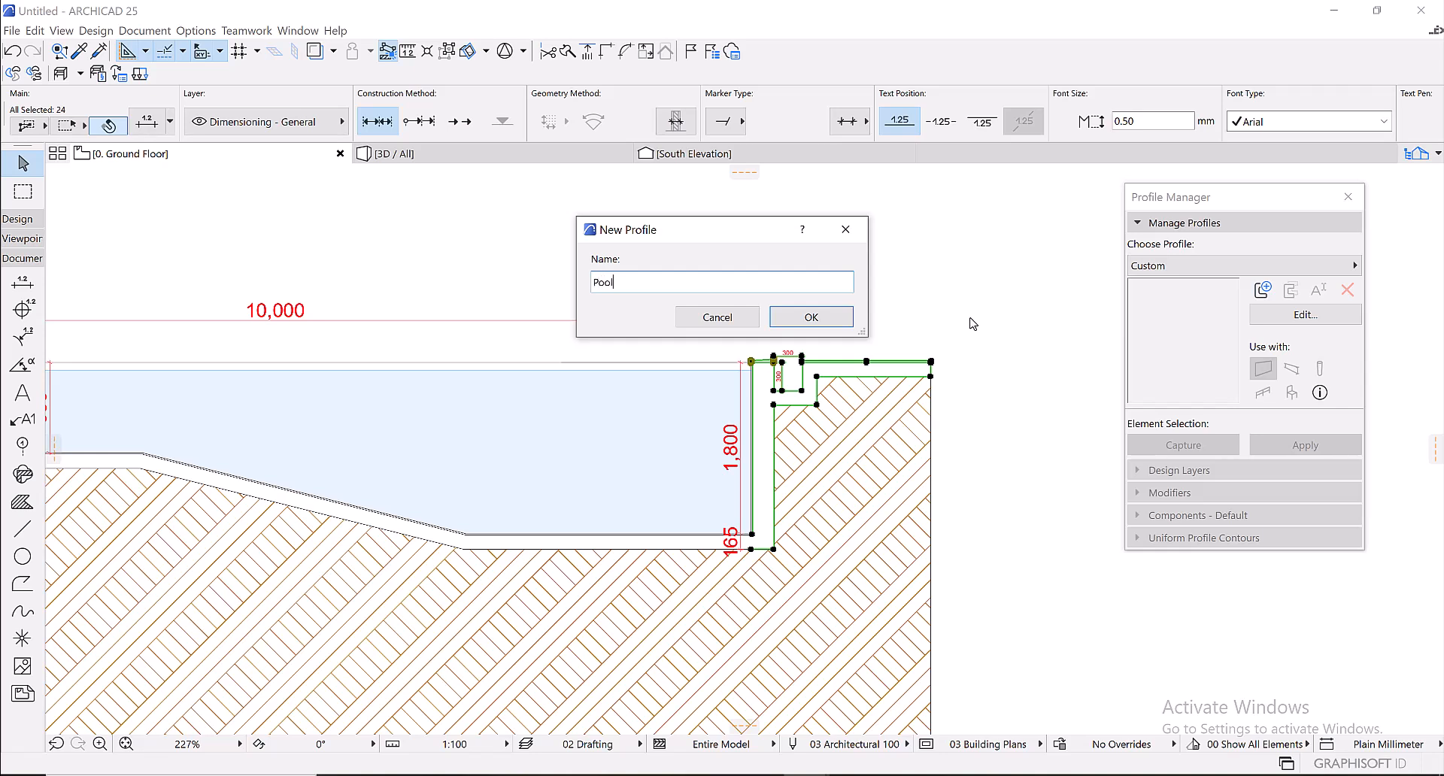
pyautogui.click(811, 317)
# - Paste the copied wall linework at the center of the profile's current view, zooming to the pasted elements, and drop it in place
pyautogui.hotkey('ctrl', 'v')
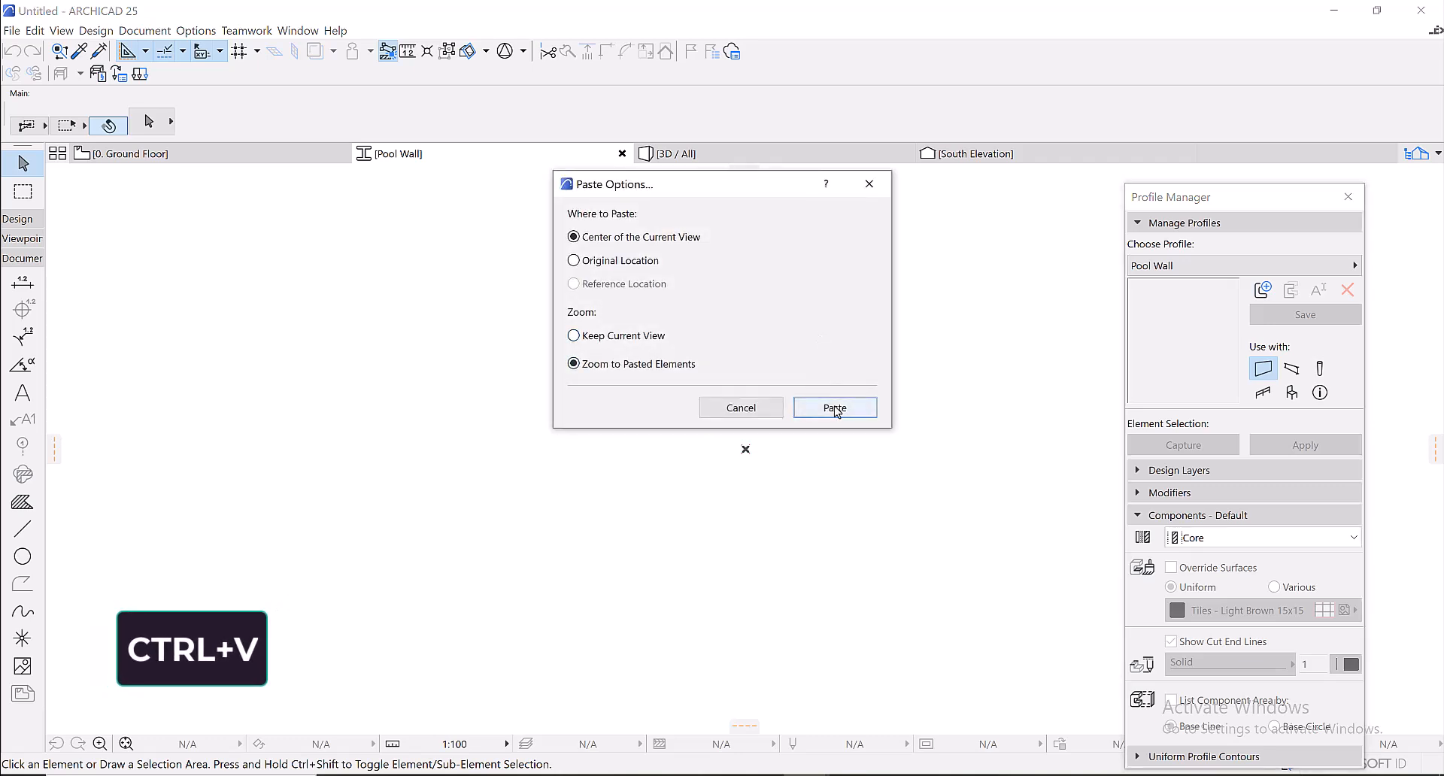
pyautogui.click(836, 409)
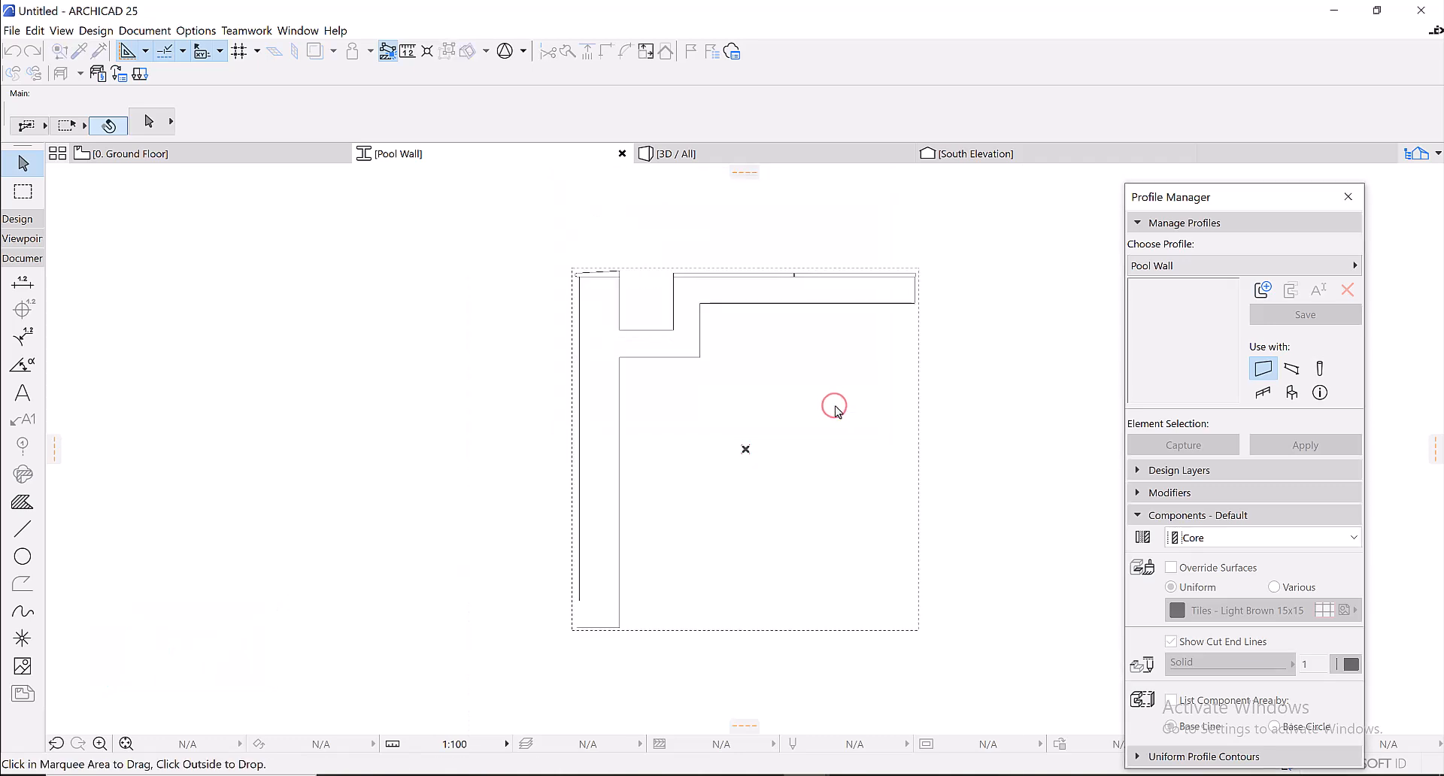
pyautogui.click(478, 389)
pyautogui.scroll(2, 576, 598)
pyautogui.scroll(-2, 587, 534)
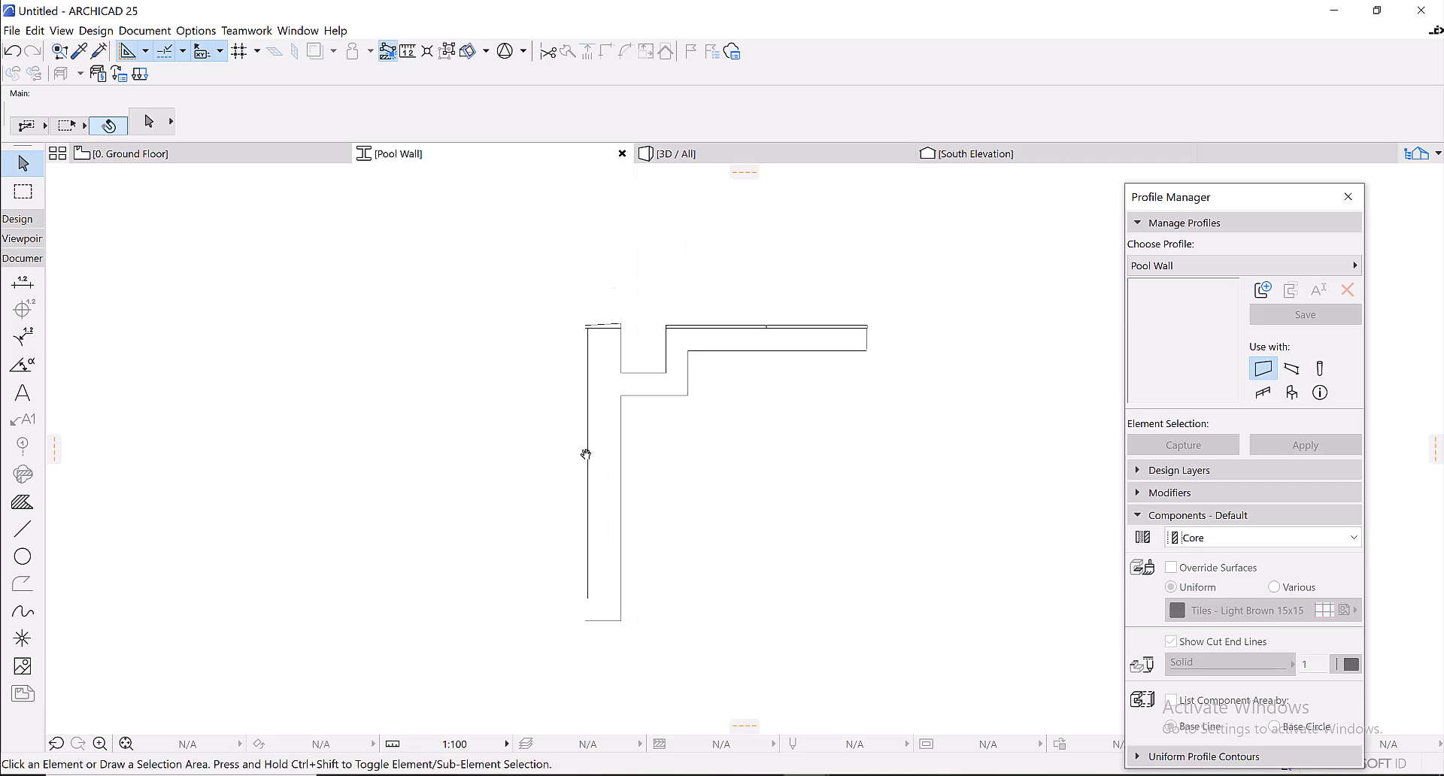
# - Copy the pool wall's inner vertical face line 15 mm outward to outline the tile layer beneath the rounded coping
pyautogui.scroll(3, 602, 354)
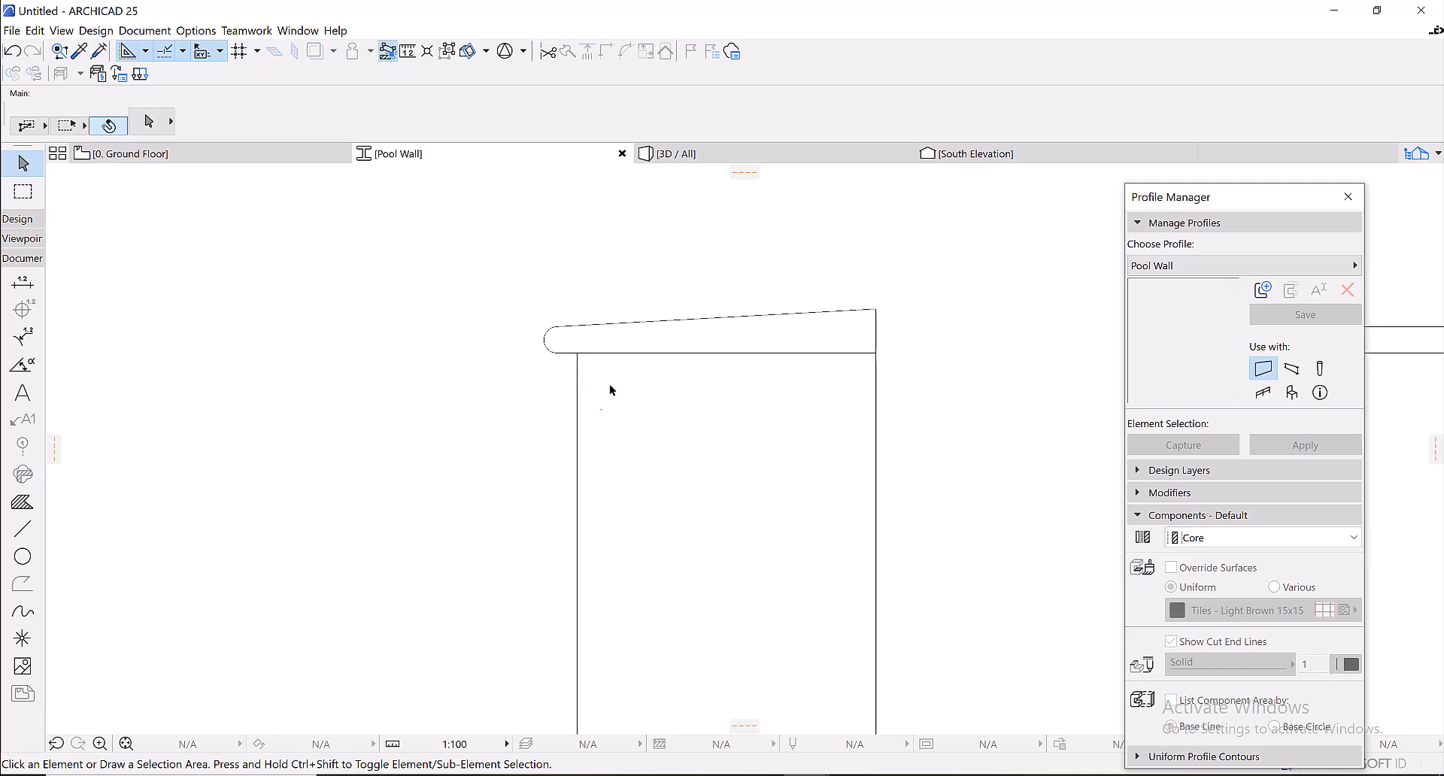
pyautogui.click(577, 414)
pyautogui.hotkey('ctrl', 'd')
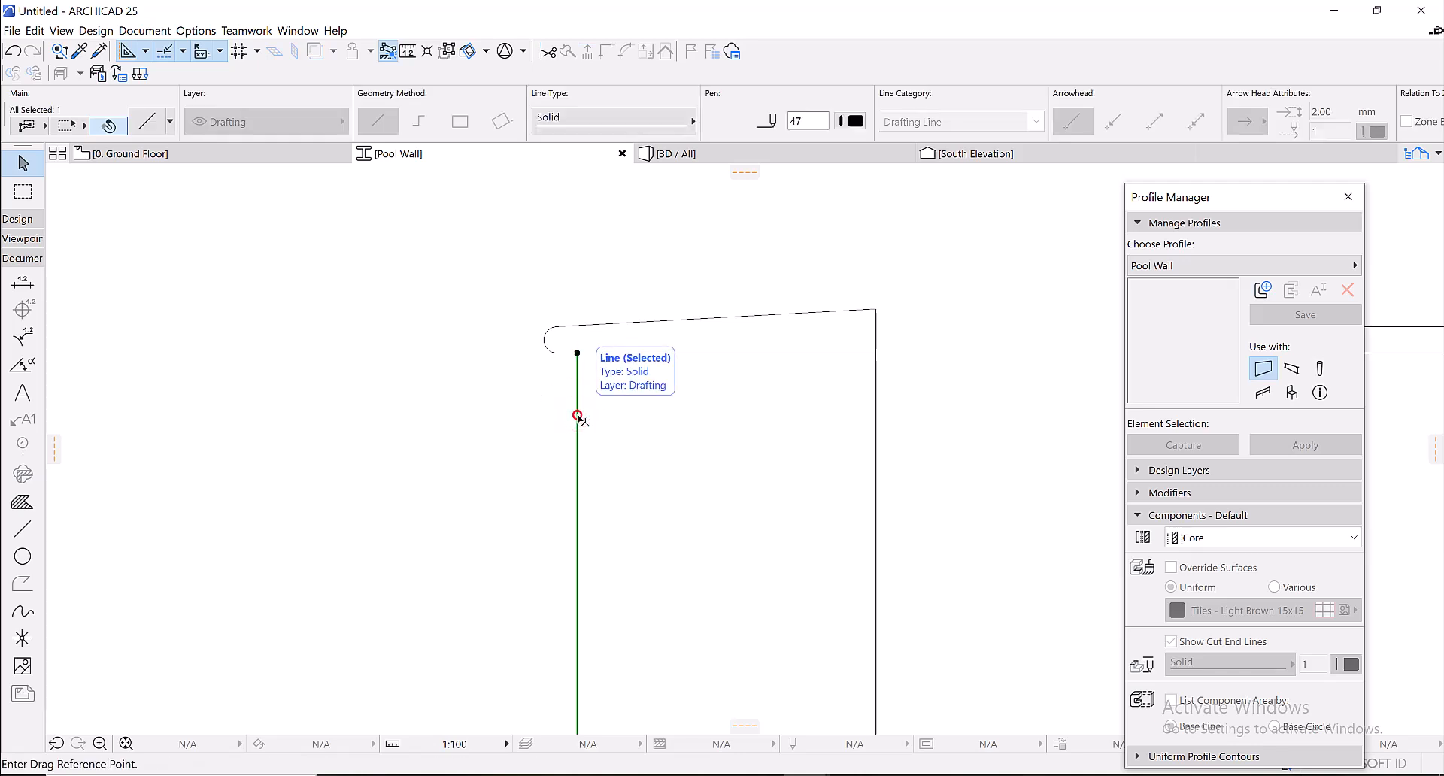
pyautogui.click(577, 414)
pyautogui.press('ctrl')
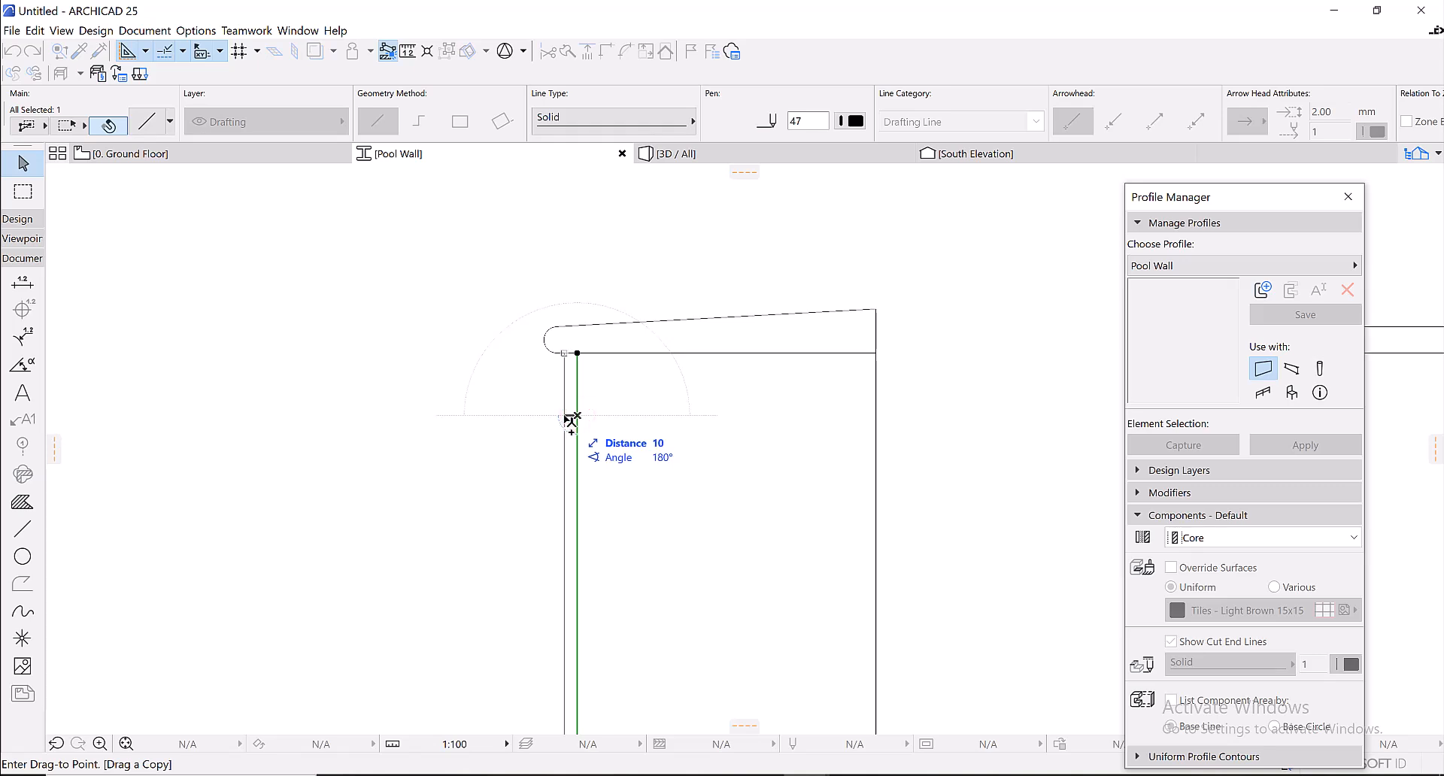
pyautogui.write('1')
pyautogui.press('Return')
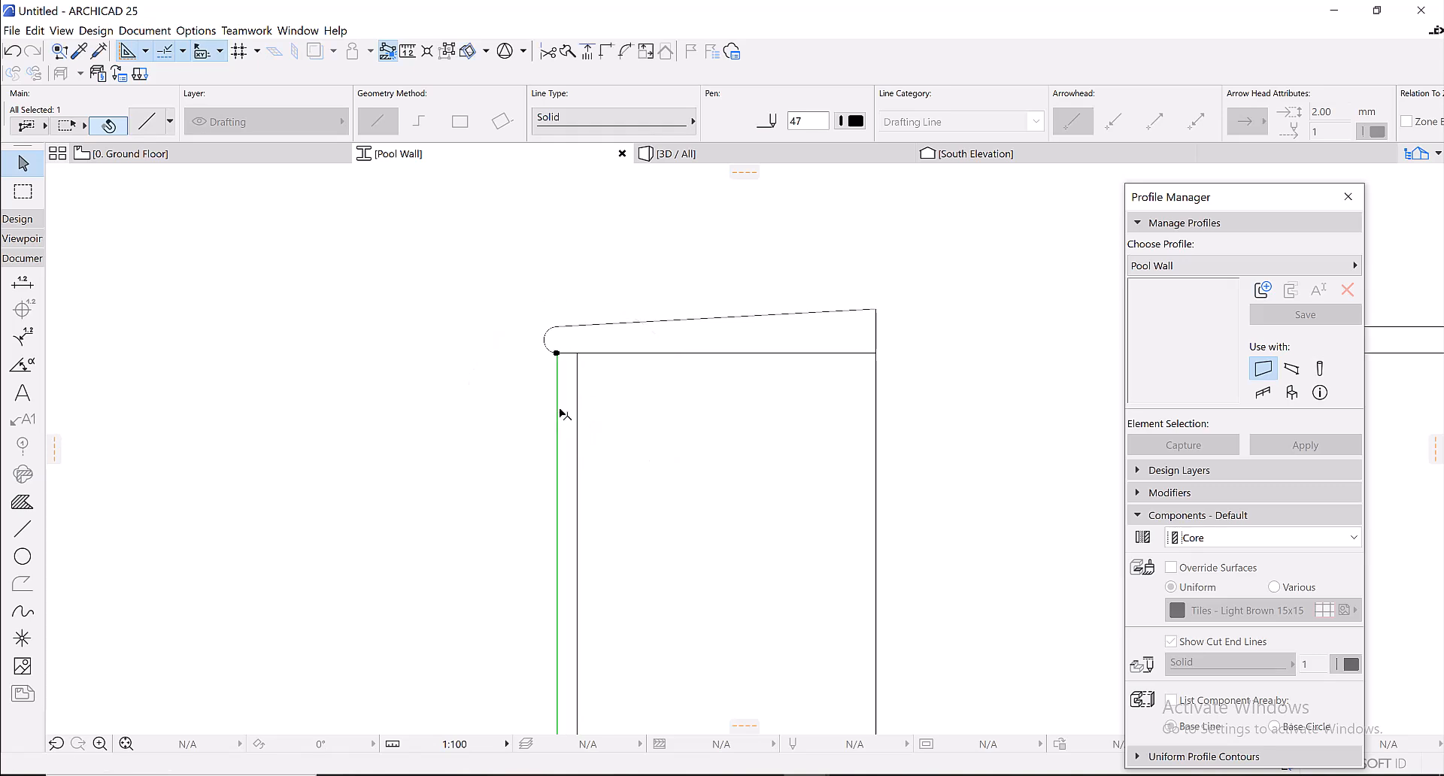
pyautogui.click(613, 374)
pyautogui.scroll(-2, 613, 373)
pyautogui.scroll(-2, 612, 373)
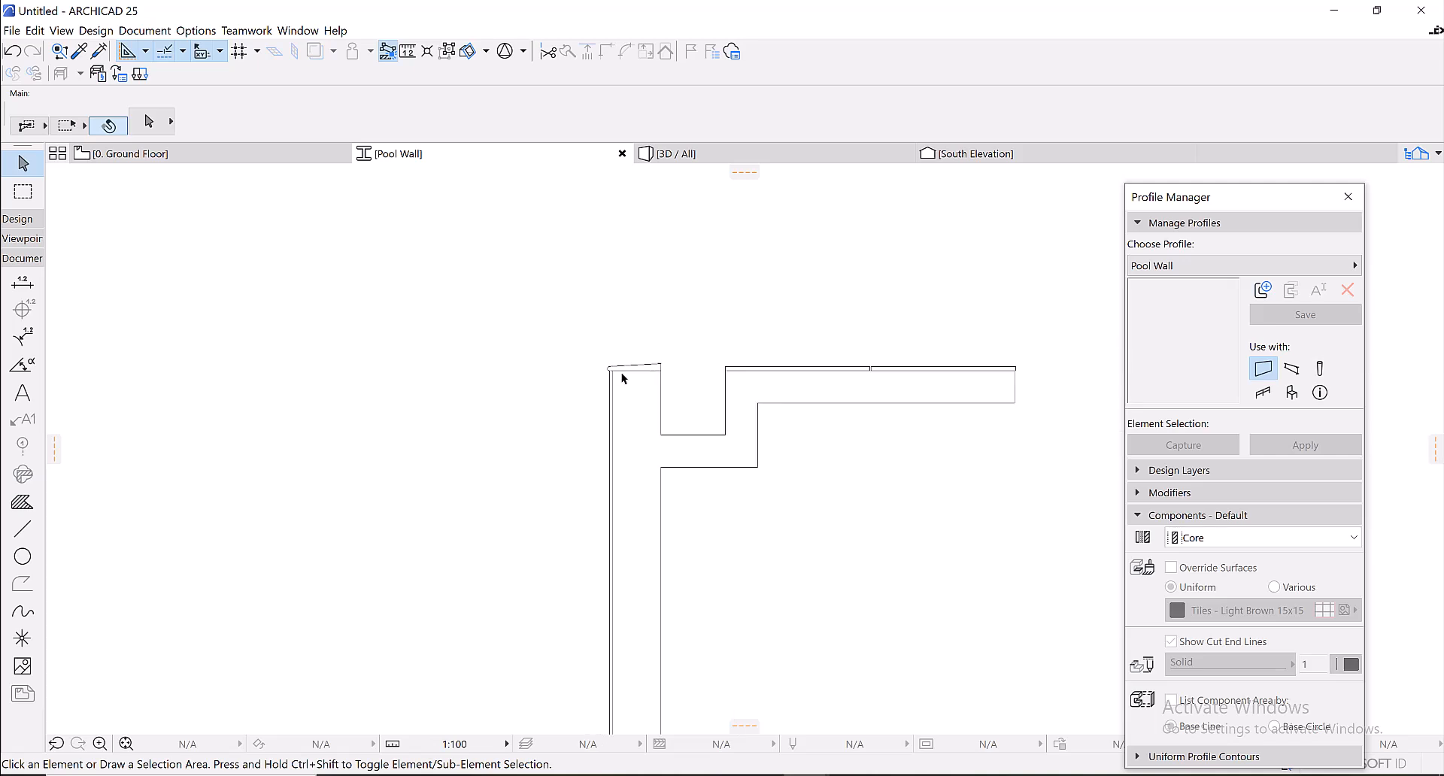
# - Draw a short line closing the gap between the copied tile line and the wall face at their lower ends
pyautogui.scroll(5, 626, 495)
pyautogui.scroll(3, 626, 496)
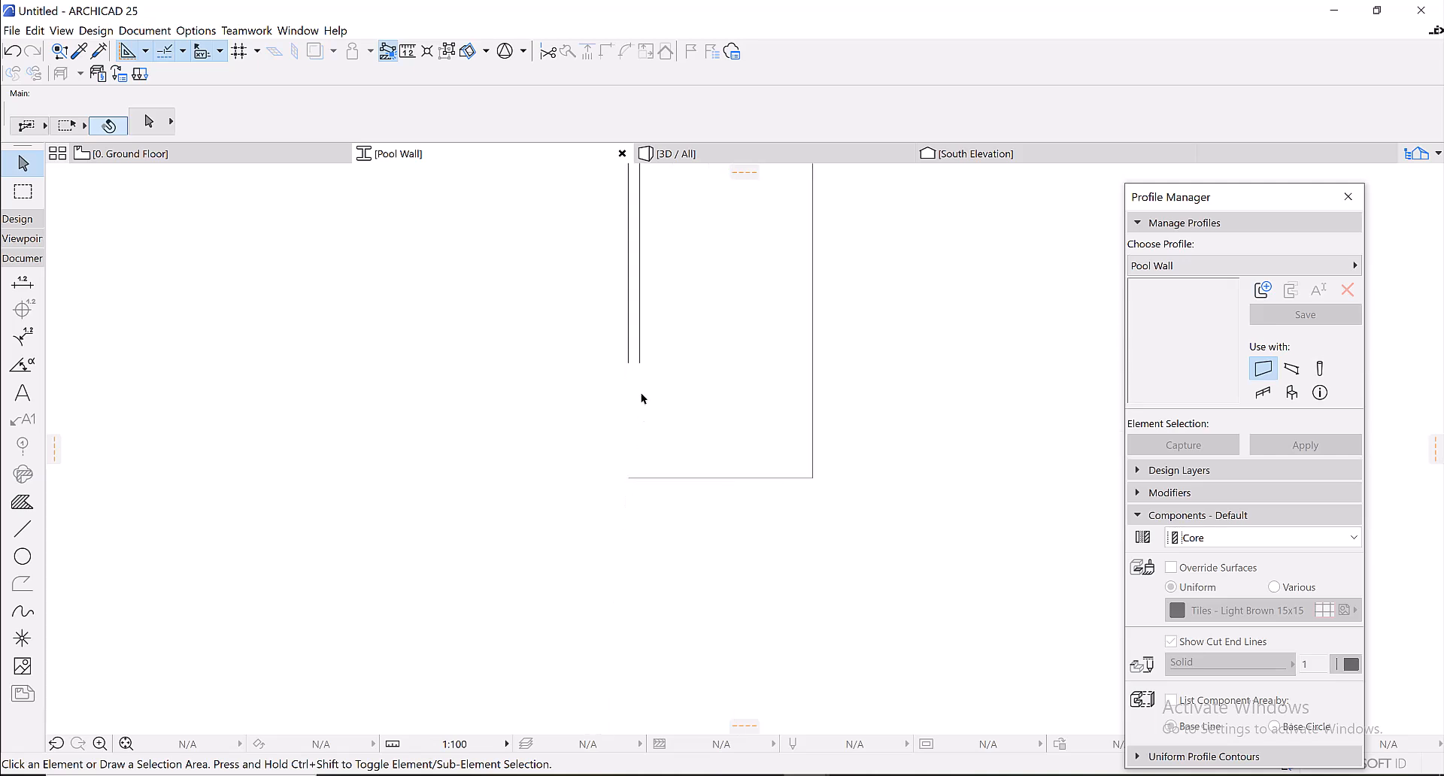
pyautogui.press('l')
pyautogui.click(627, 363)
pyautogui.press('Escape')
# - Intersect the wall's inner face line with the base line so they meet at the wall's lower corner
pyautogui.keyDown('shift'); pyautogui.click(641, 360); pyautogui.keyUp('shift')
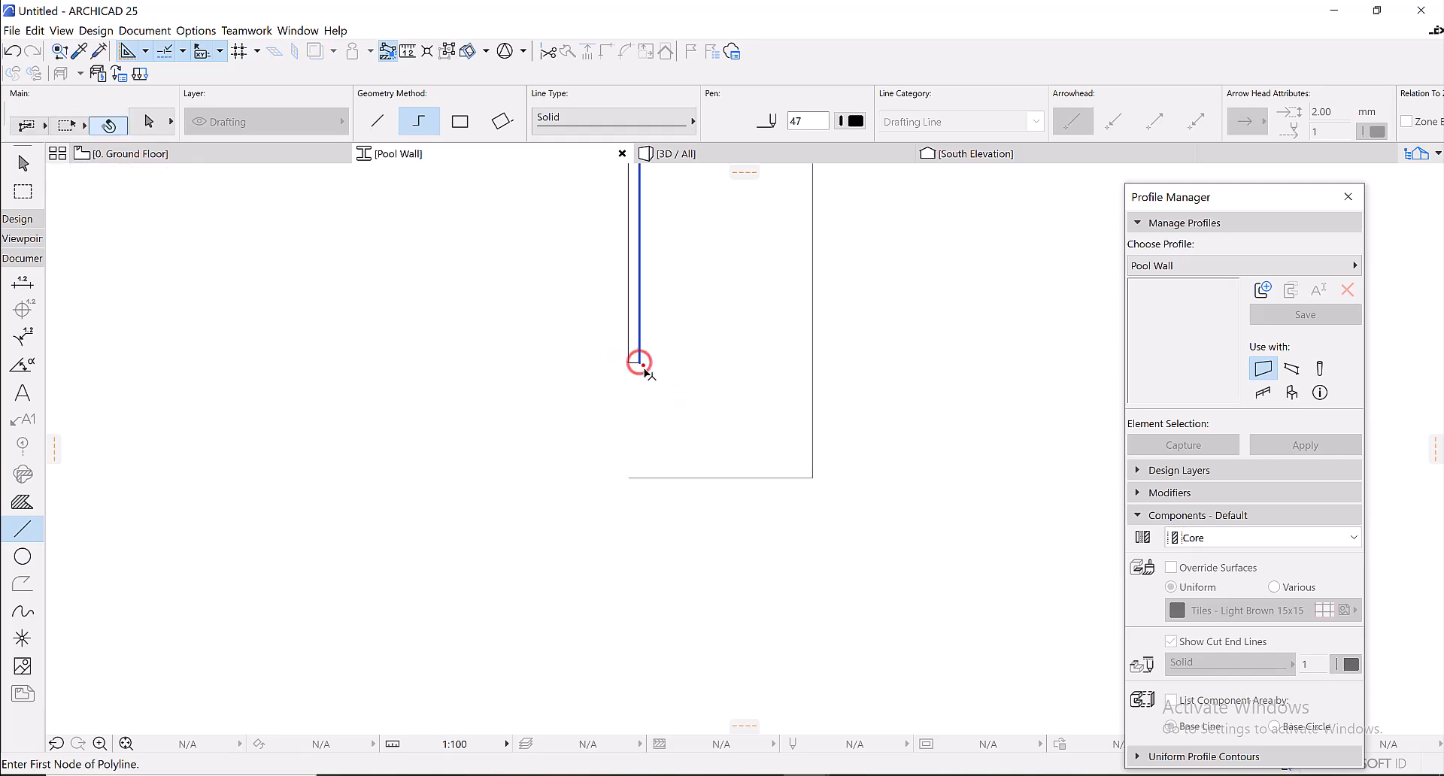
pyautogui.keyDown('shift'); pyautogui.click(677, 478); pyautogui.keyUp('shift')
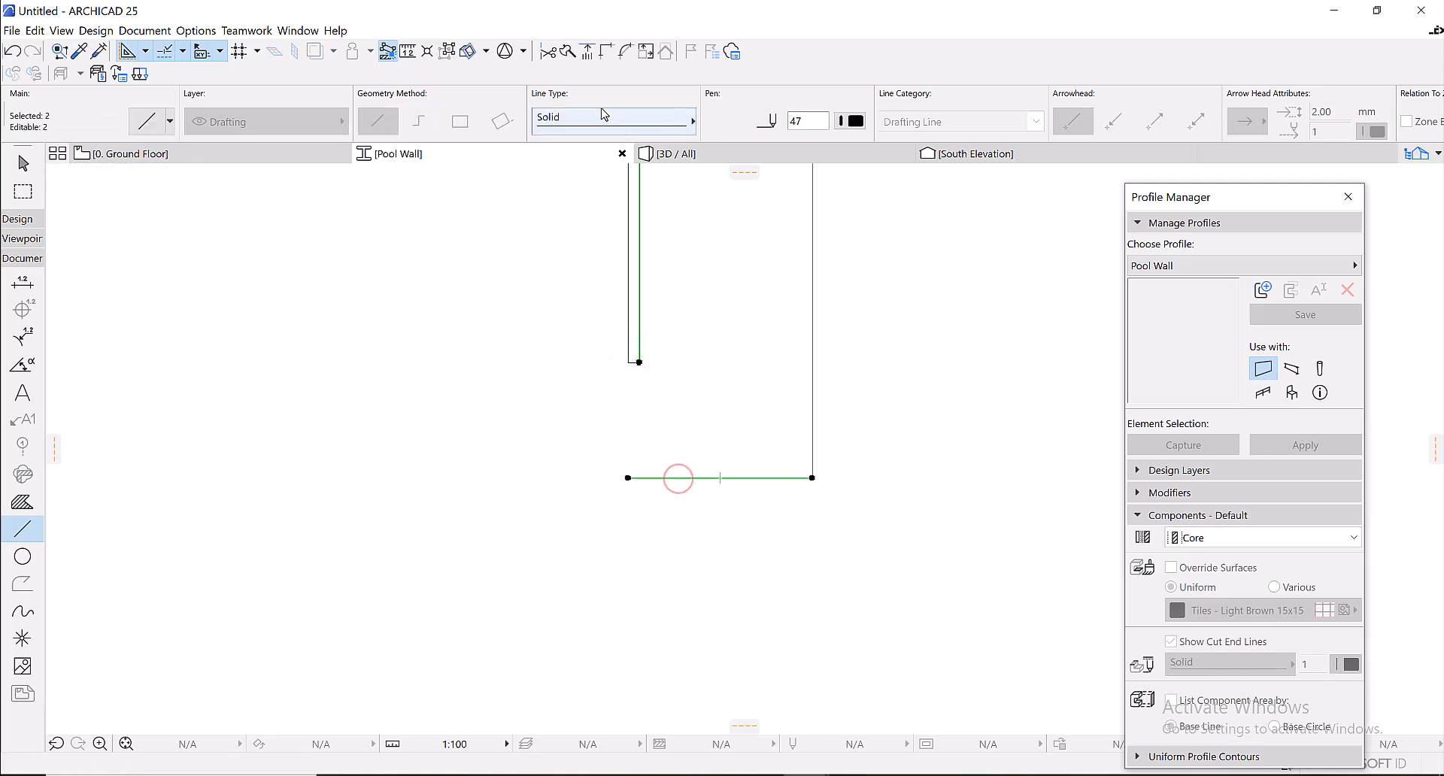
pyautogui.click(604, 54)
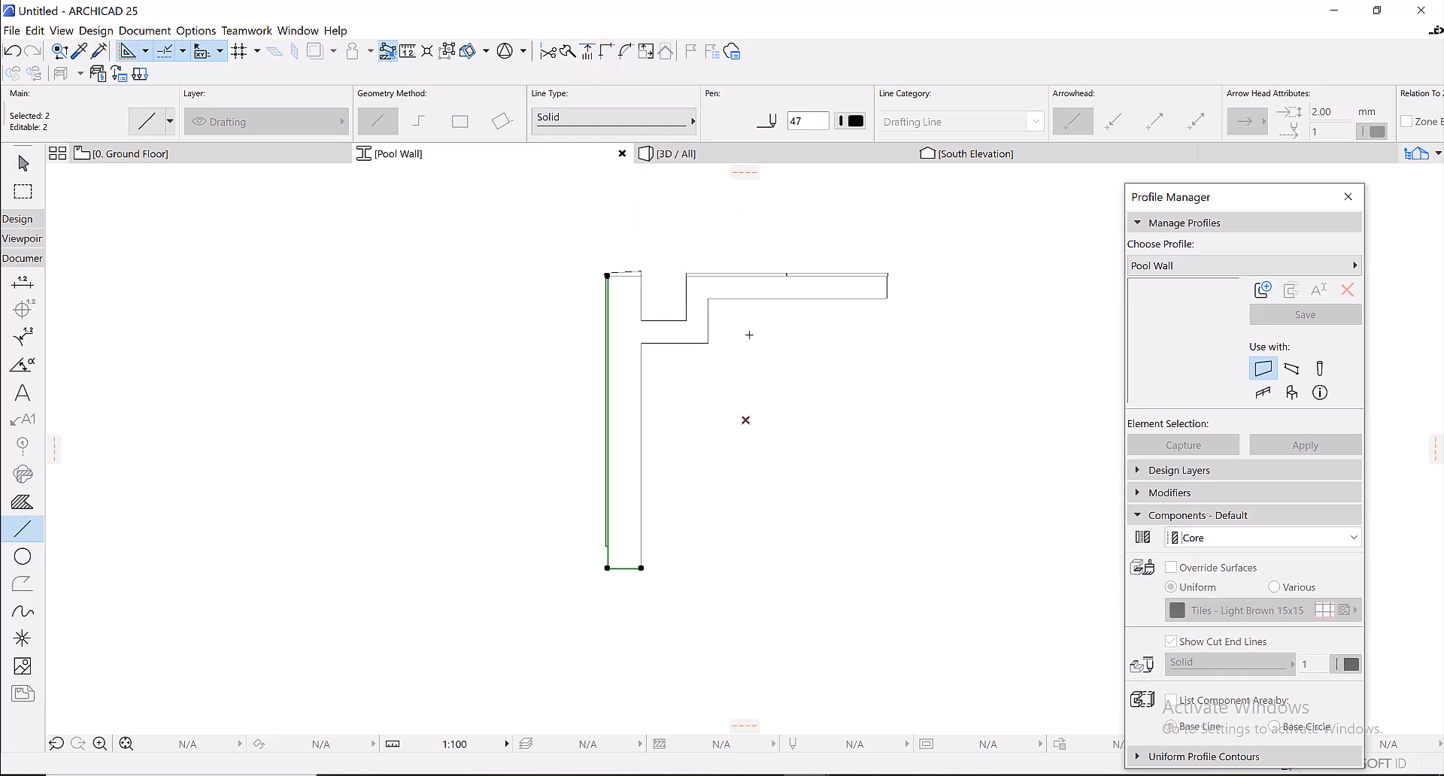
pyautogui.press('Escape')
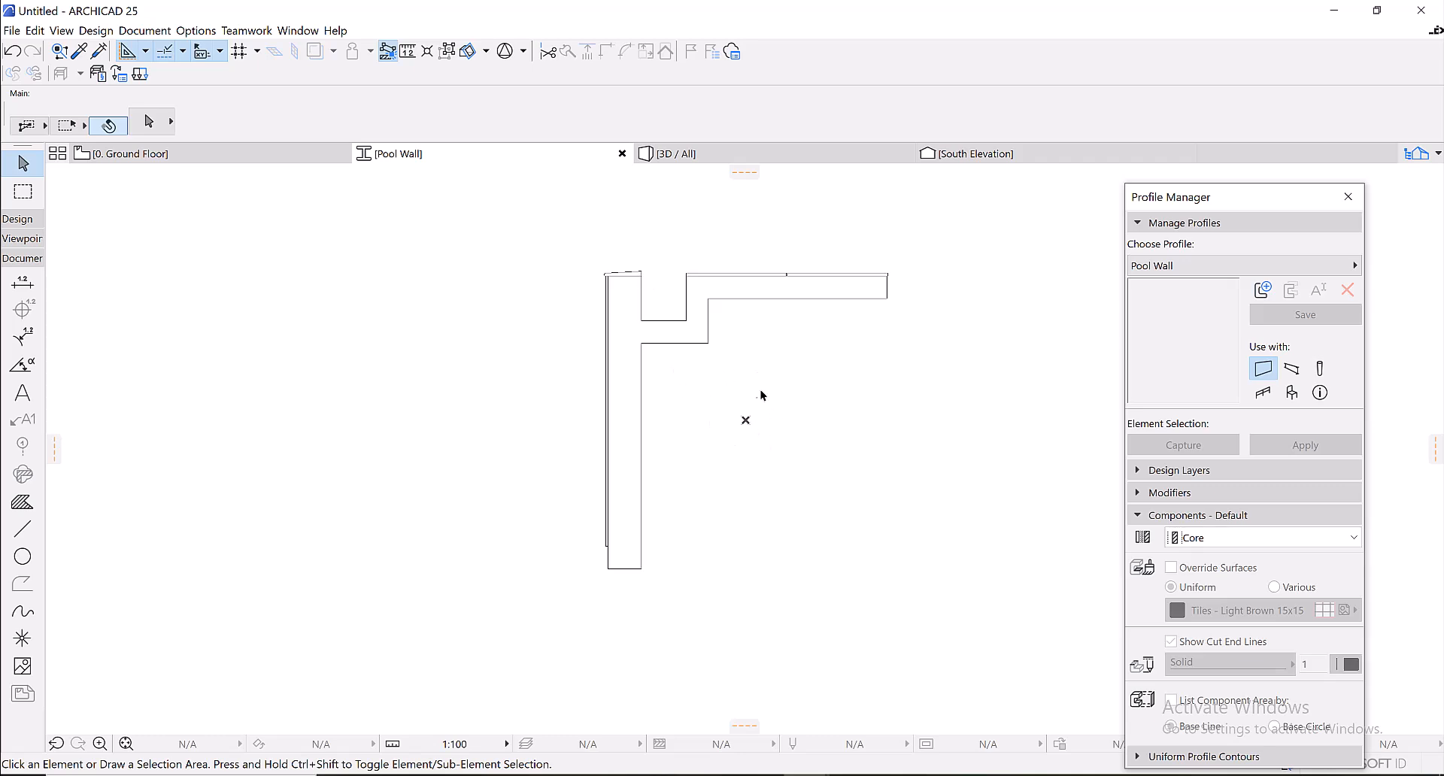
# - Move all the profile linework so the tile line's upper endpoint, just below the rounded coping, sits on the profile origin
pyautogui.scroll(3, 756, 432)
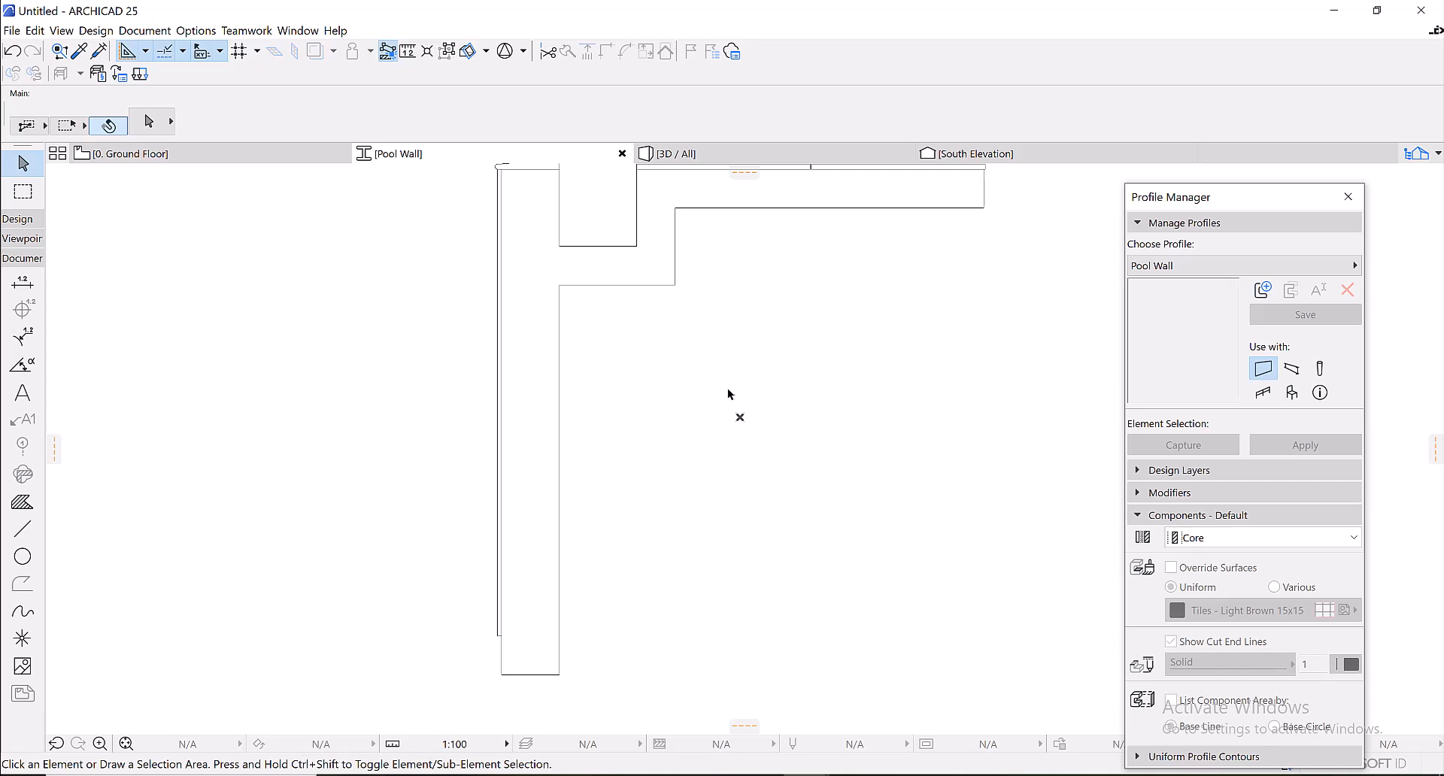
pyautogui.scroll(-3, 729, 394)
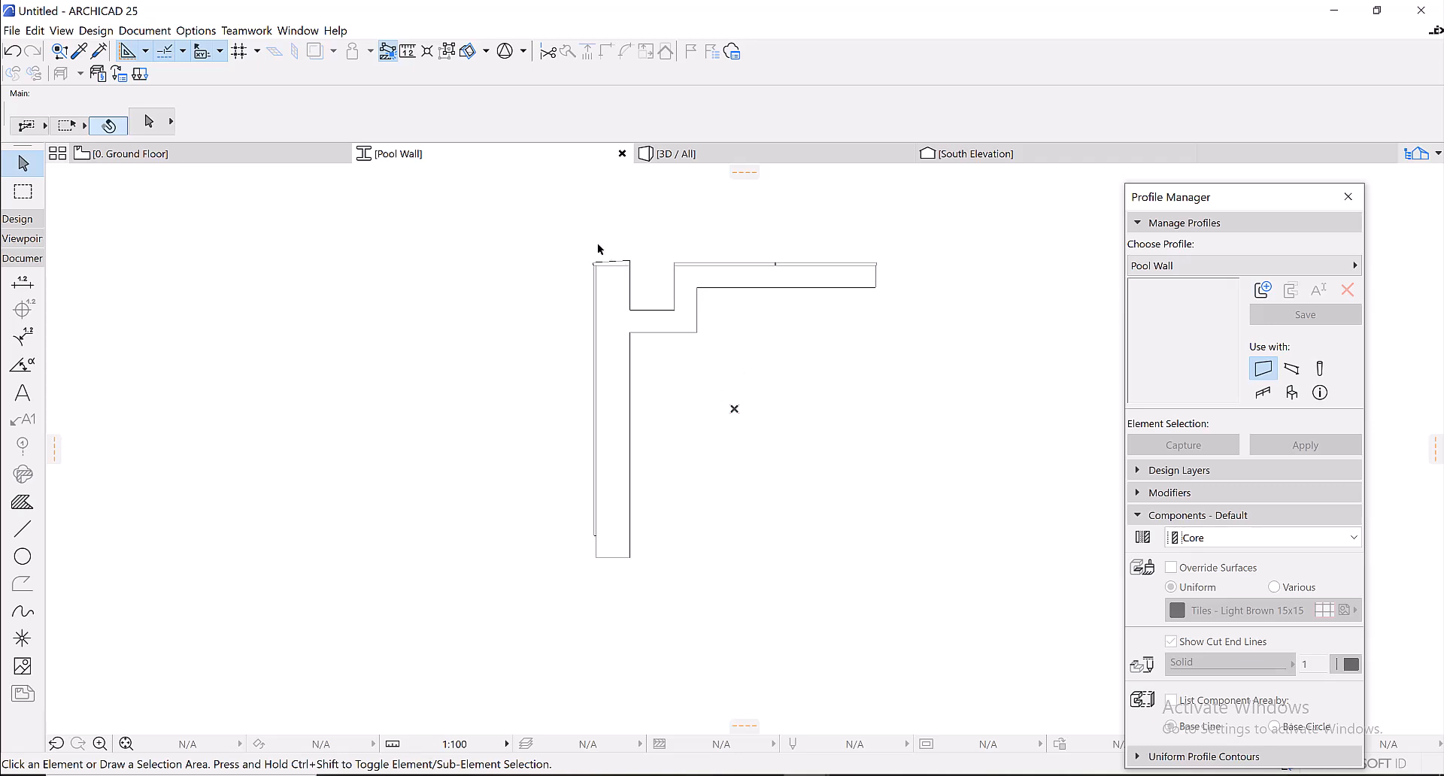
pyautogui.scroll(5, 598, 255)
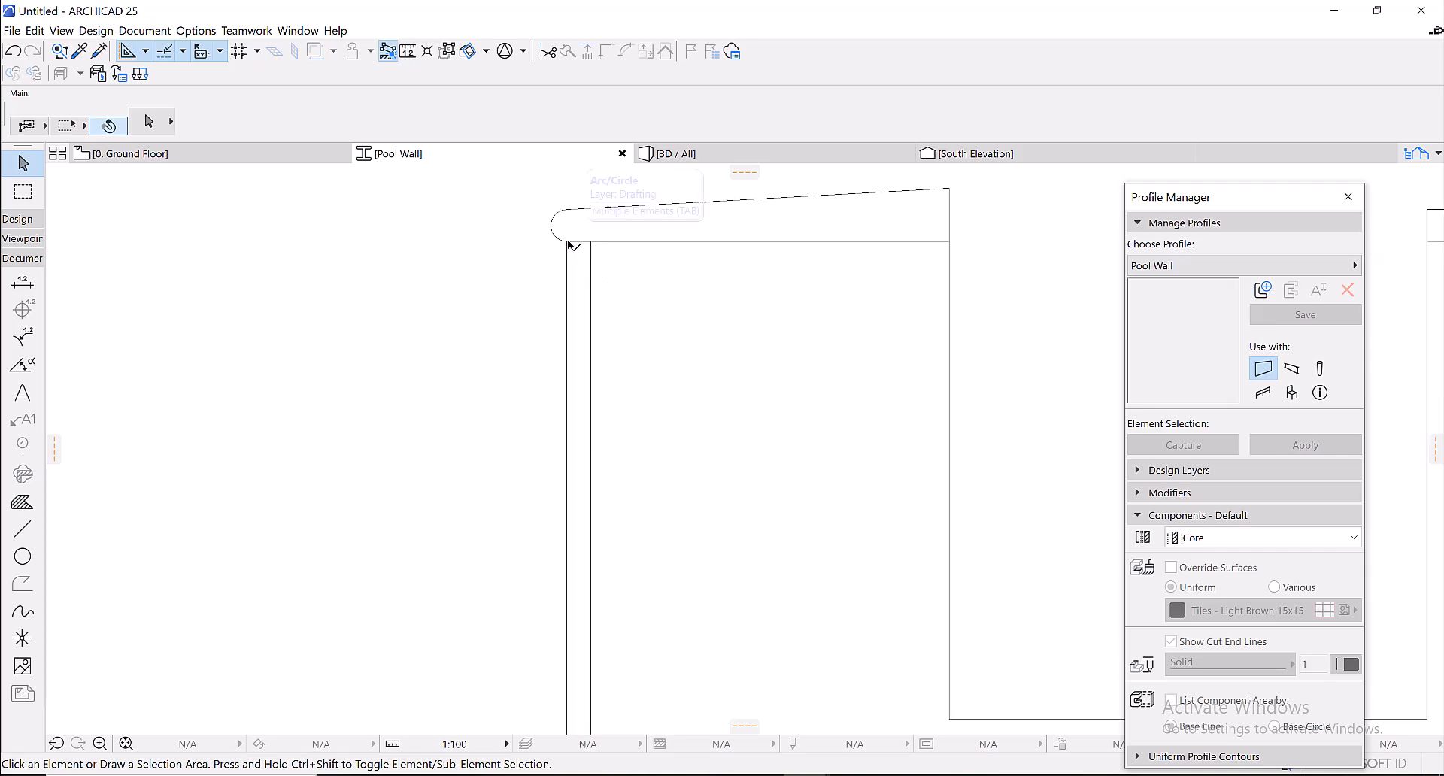
pyautogui.scroll(-4, 584, 349)
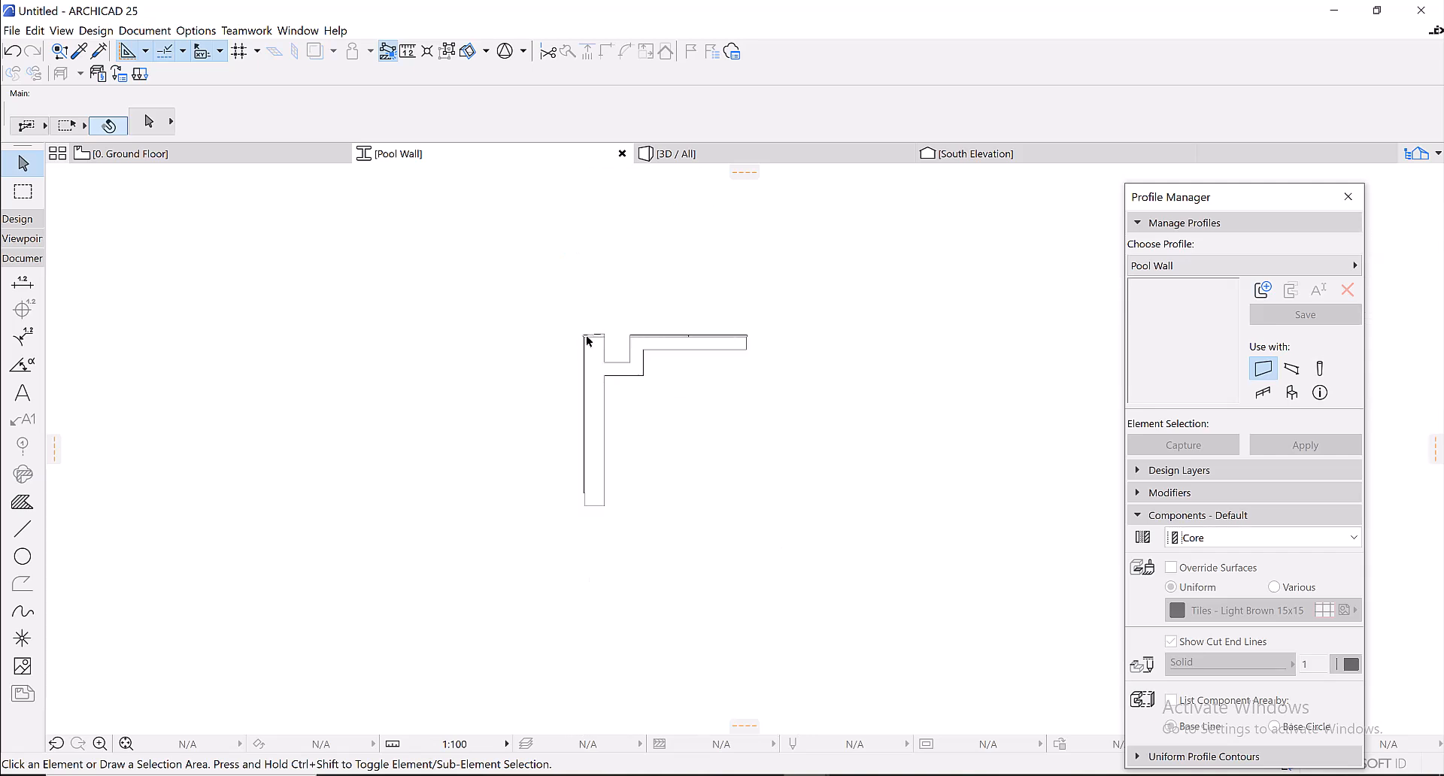
pyautogui.click(535, 258)
pyautogui.click(787, 527)
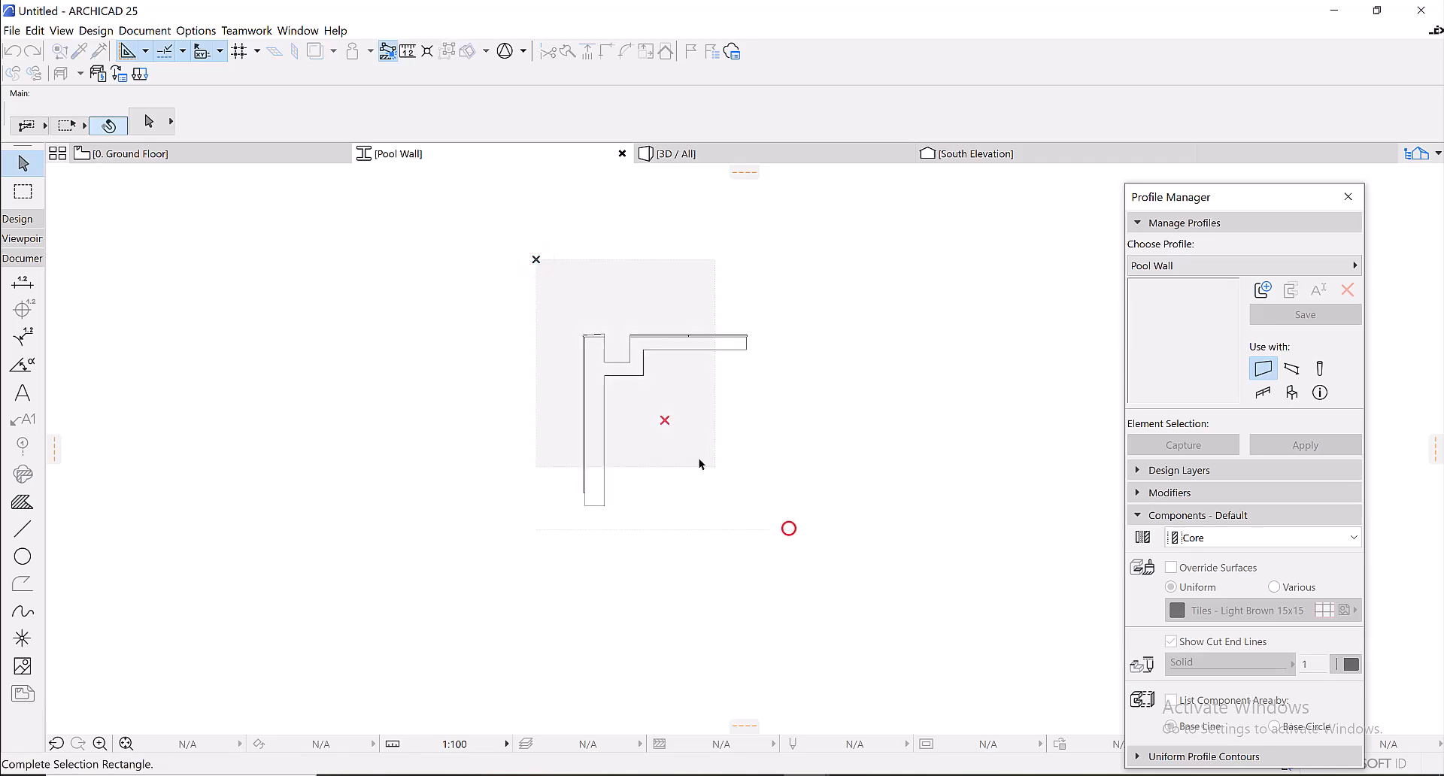
pyautogui.scroll(5, 592, 363)
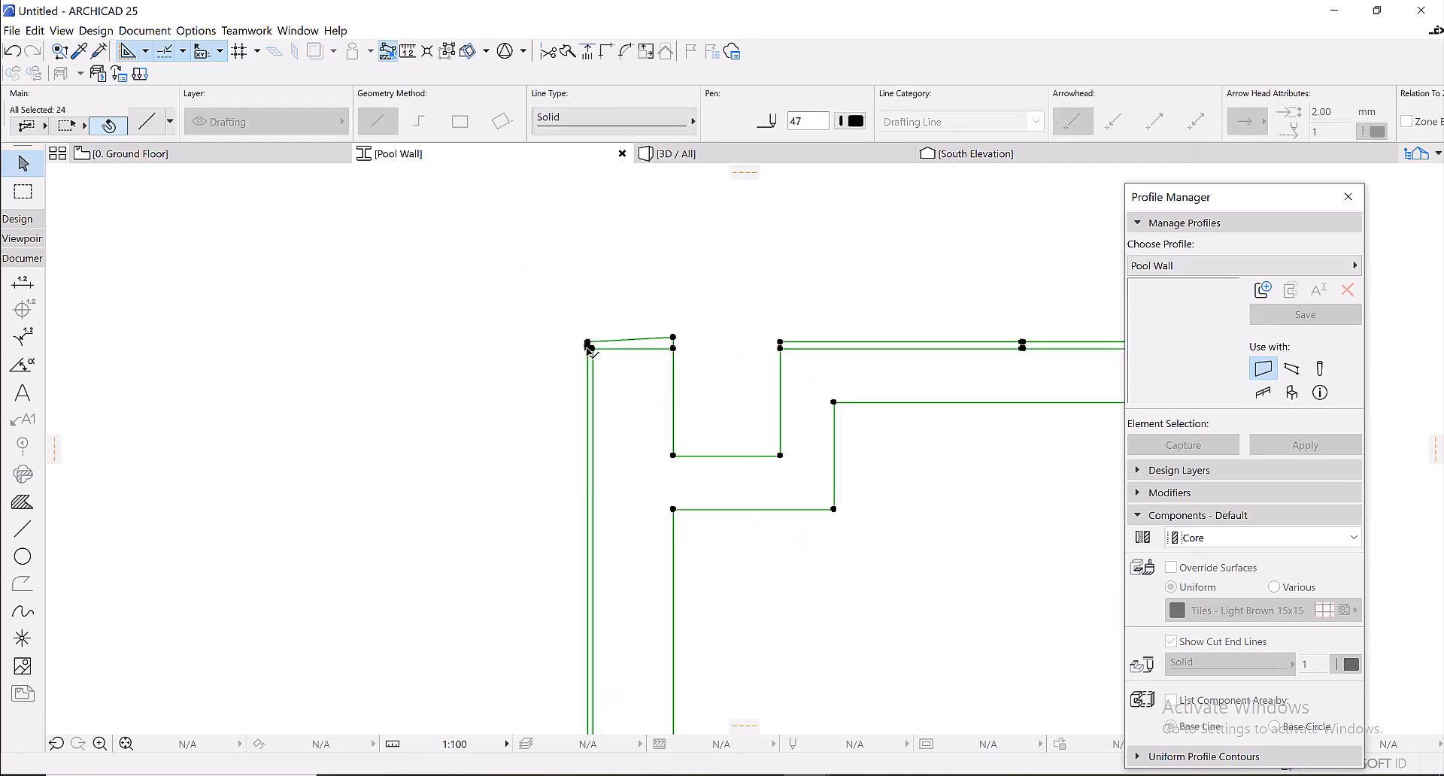
pyautogui.scroll(3, 590, 352)
pyautogui.hotkey('ctrl', 'd')
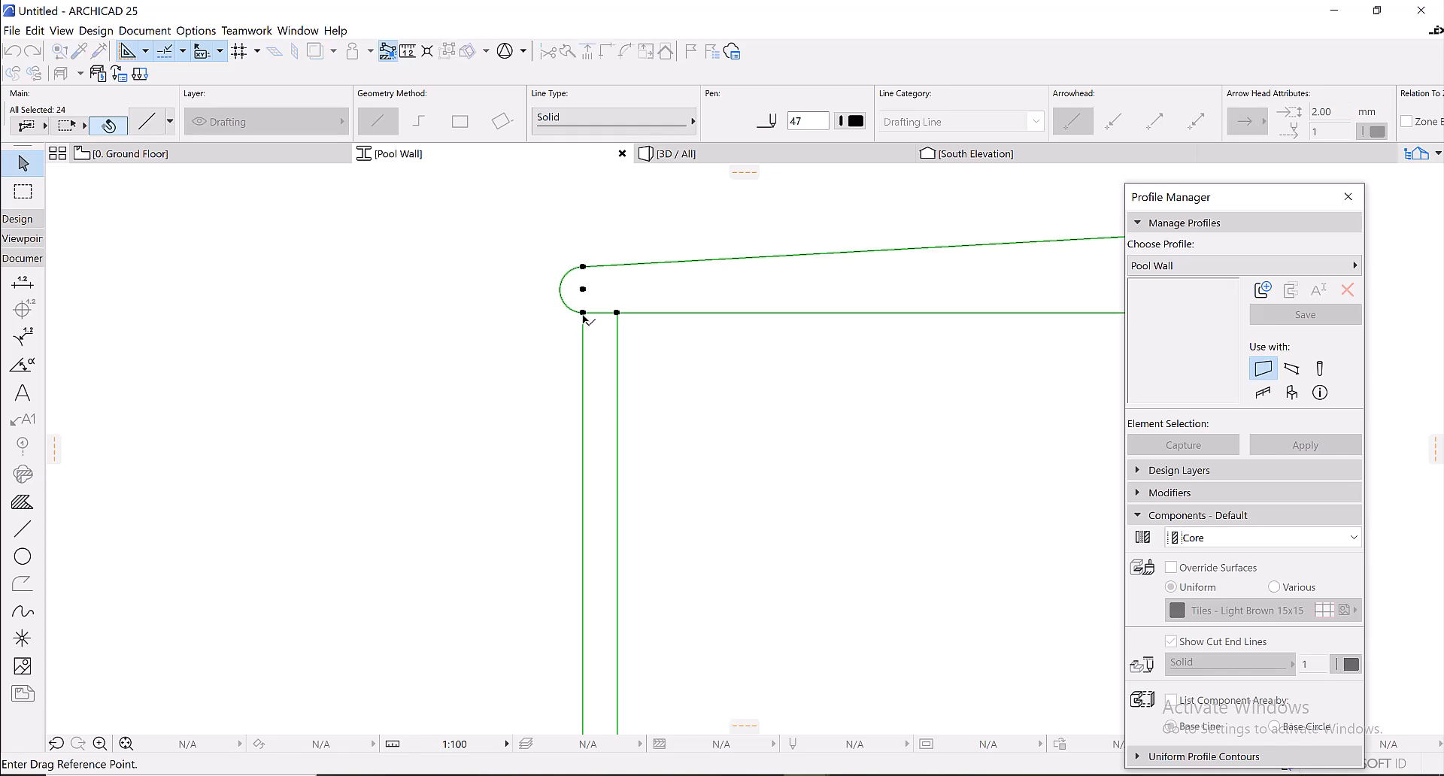
pyautogui.click(583, 313)
pyautogui.press('ctrl')
pyautogui.scroll(-8, 612, 361)
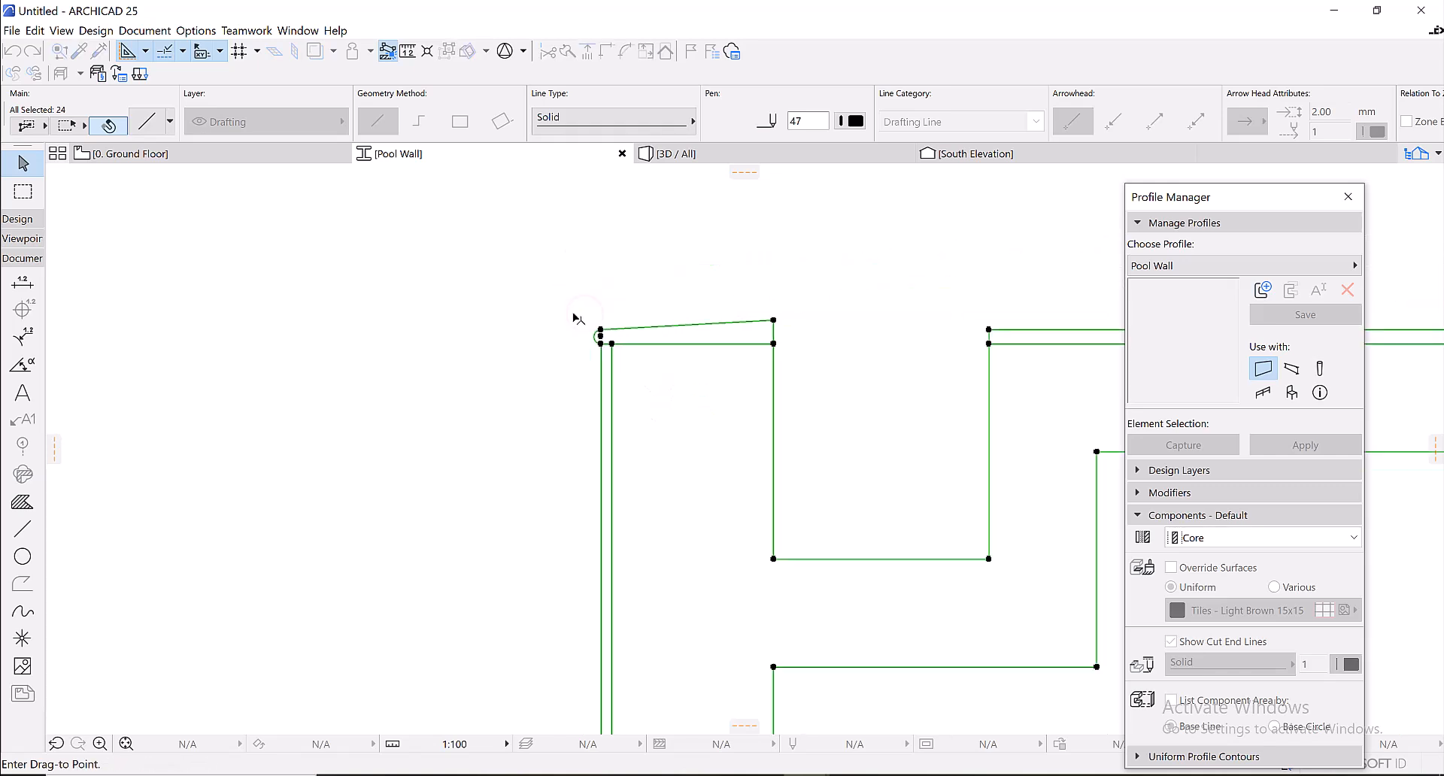
pyautogui.scroll(2, 677, 417)
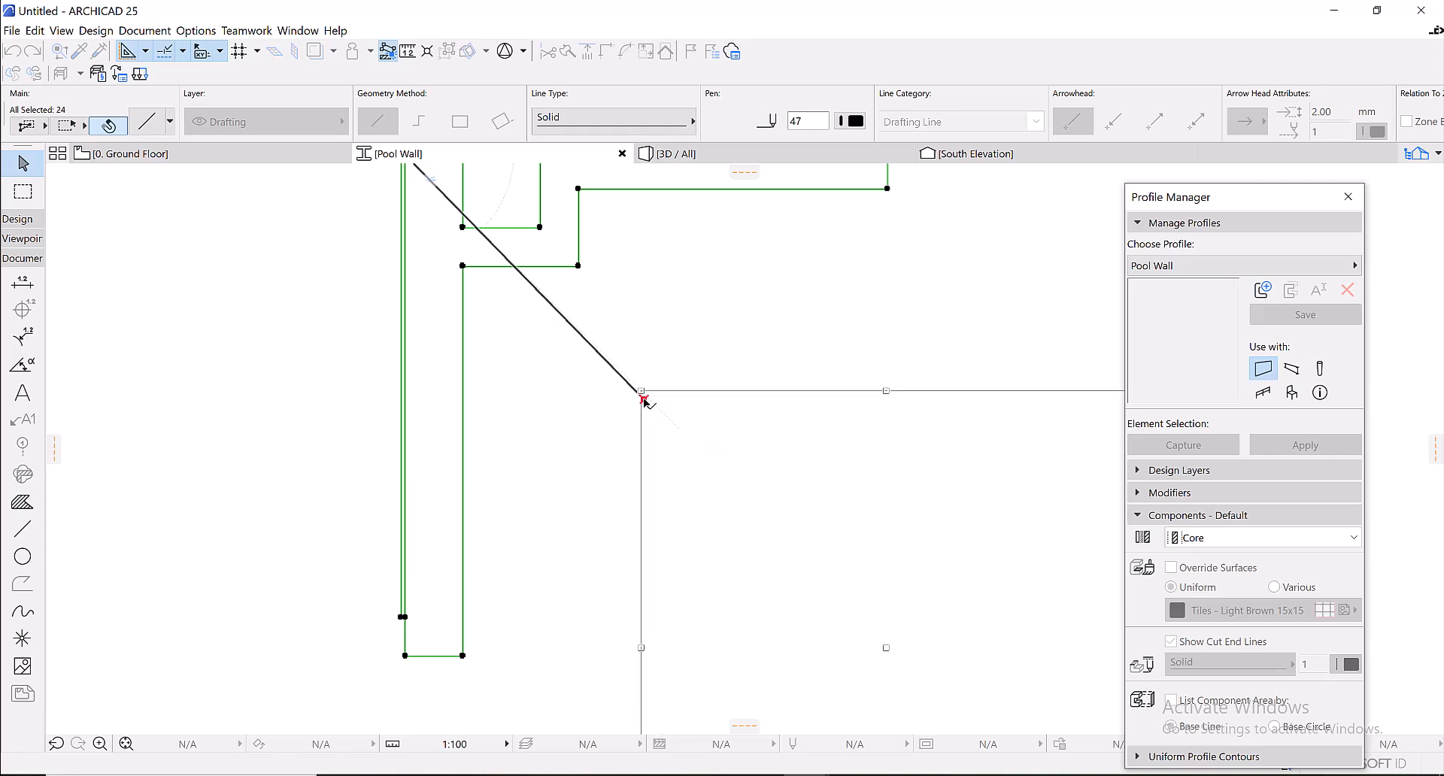
pyautogui.click(643, 399)
pyautogui.click(564, 396)
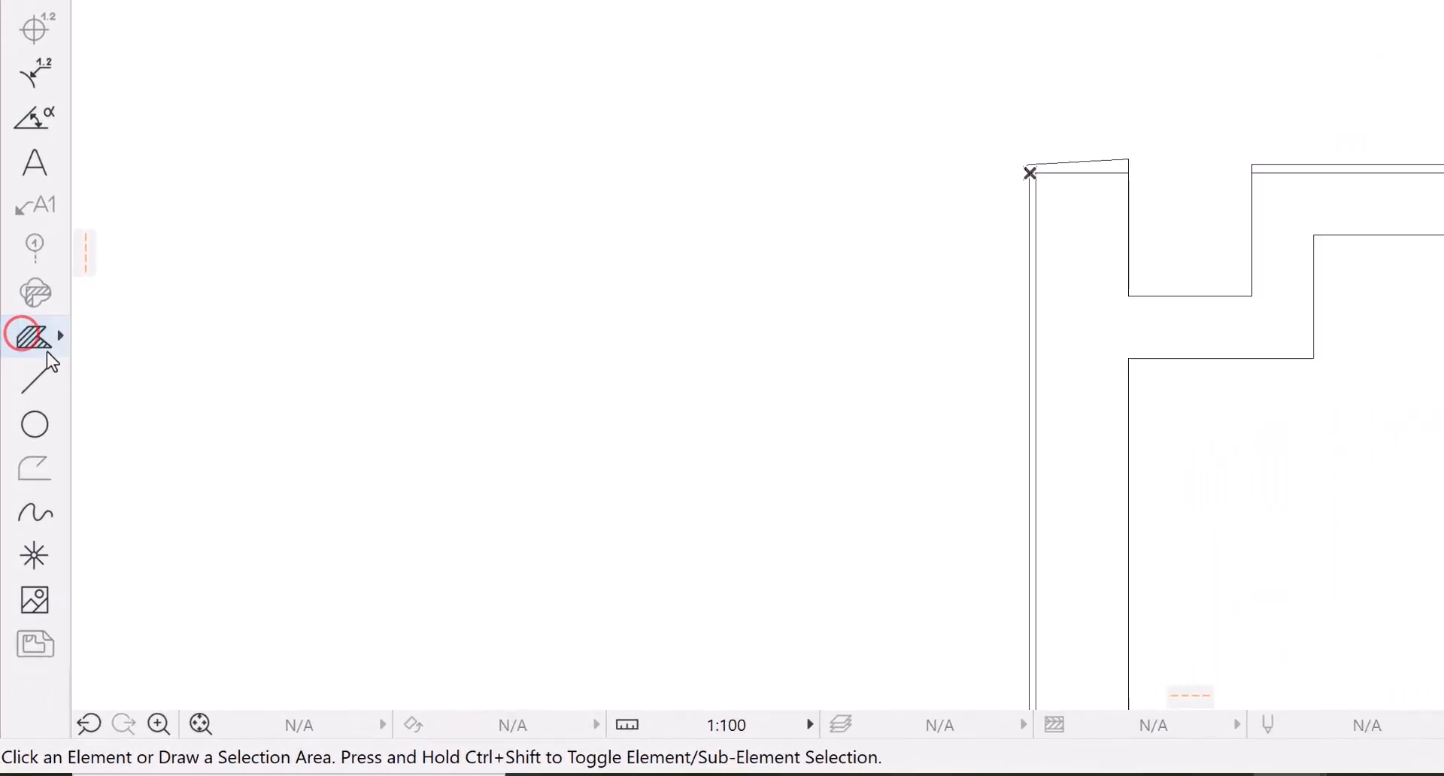
# - Fill the wall, gutter and deck slab outline and assign the ST-06 Reinforced Concrete - Structural material to it
pyautogui.click(34, 340)
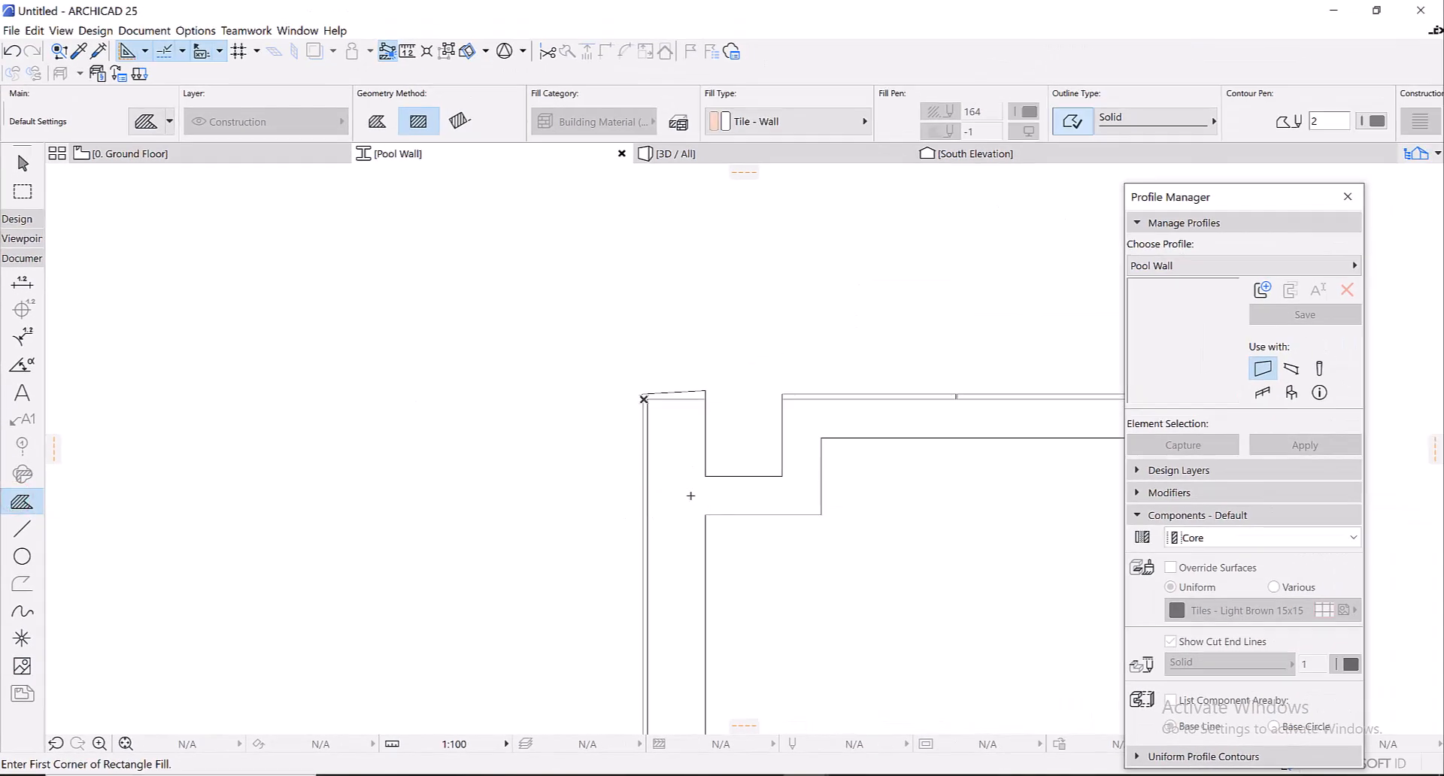
pyautogui.click(690, 495)
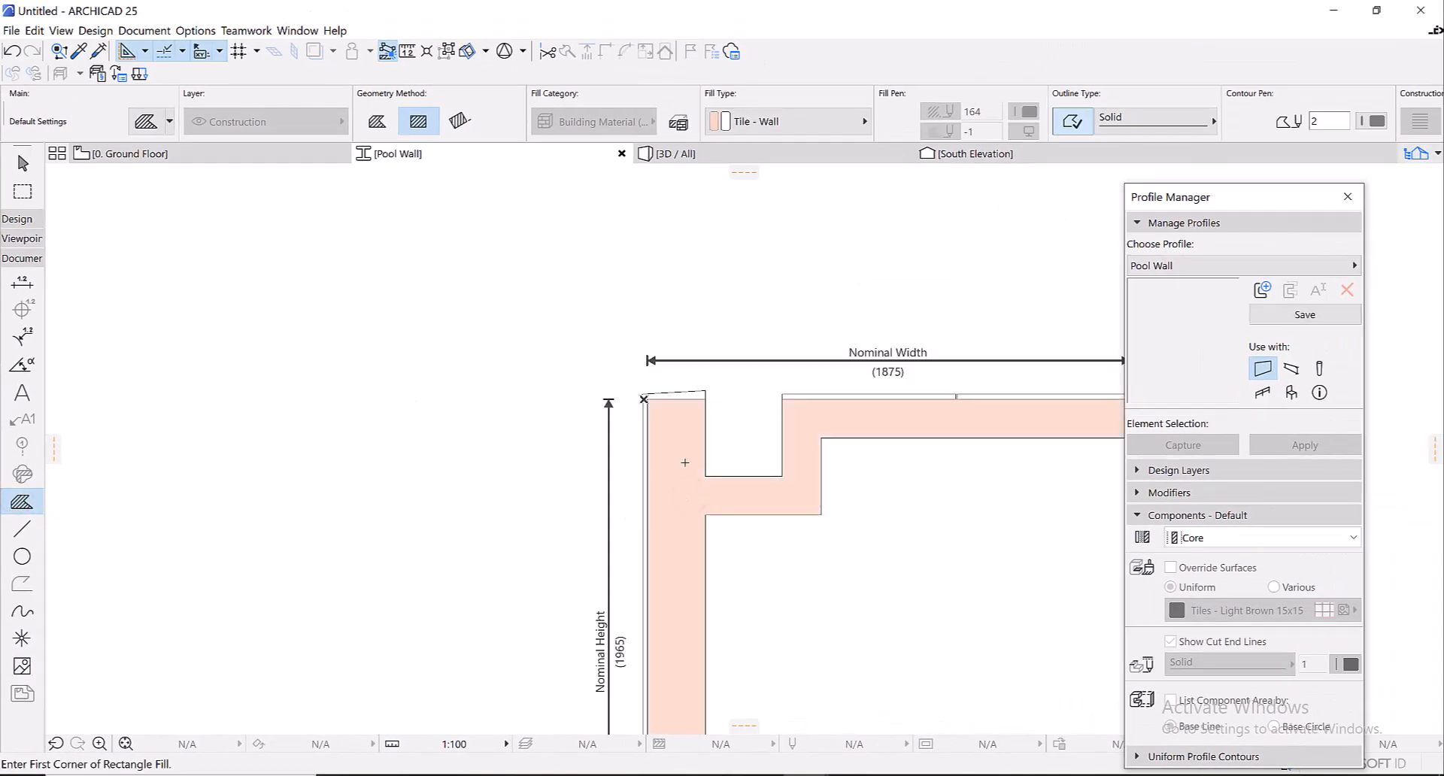
pyautogui.press('Escape')
pyautogui.click(687, 503)
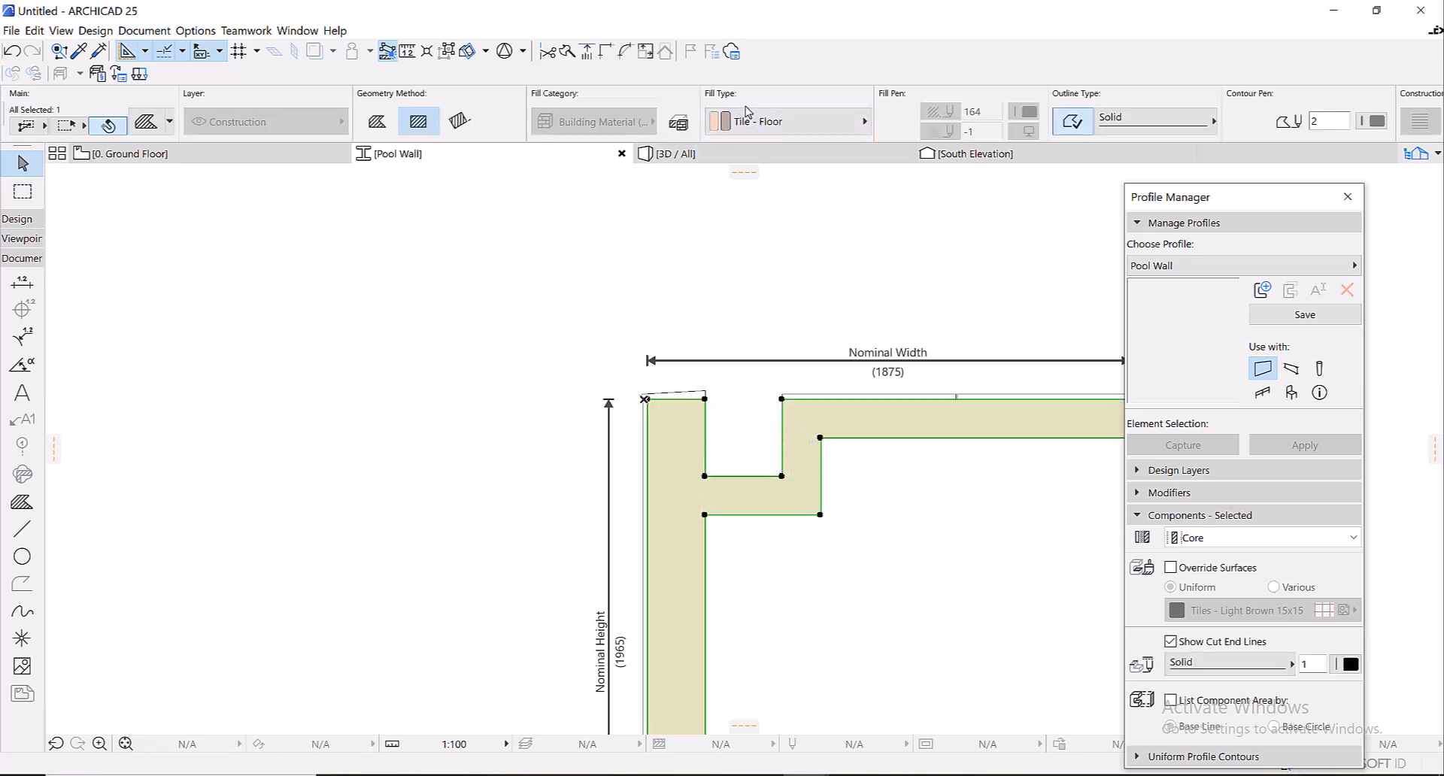
pyautogui.click(803, 121)
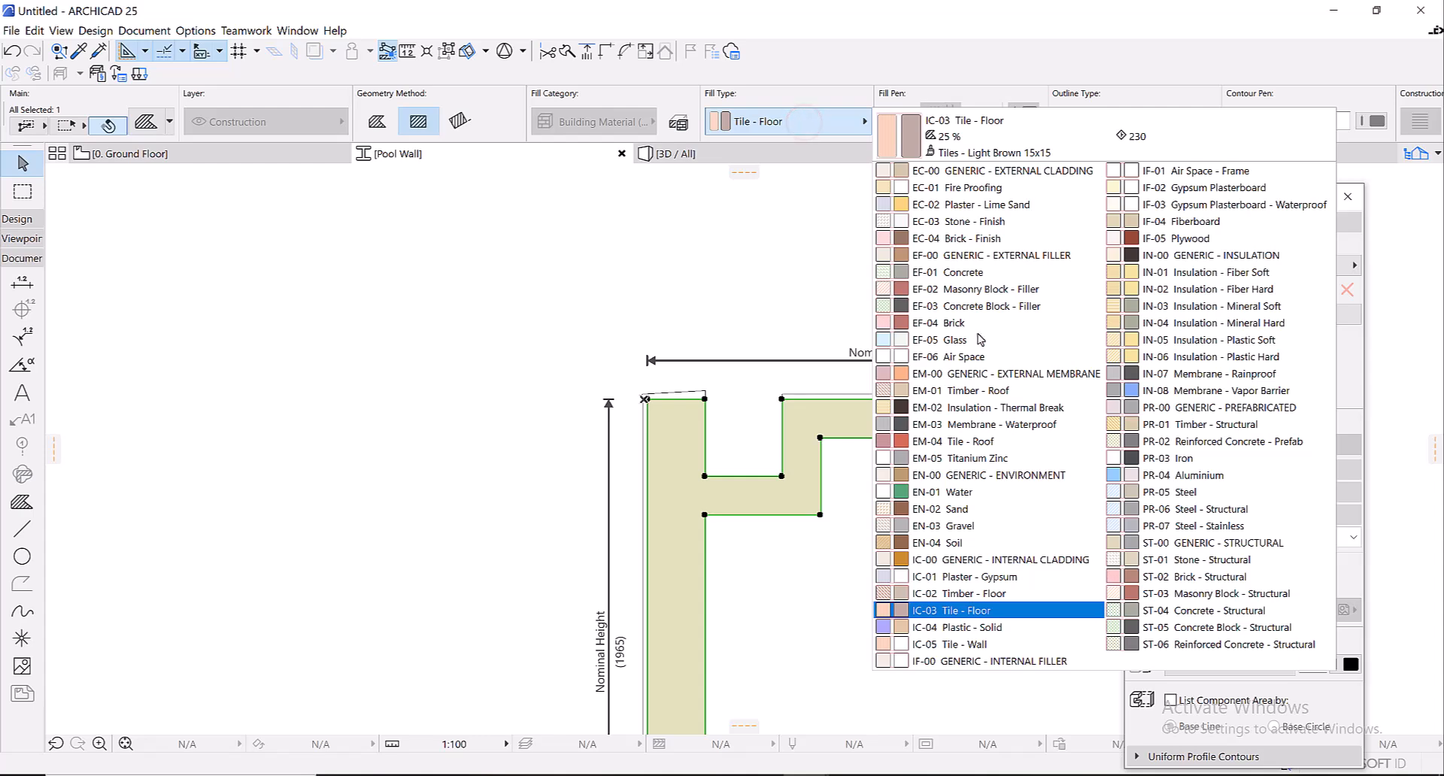
pyautogui.click(1233, 644)
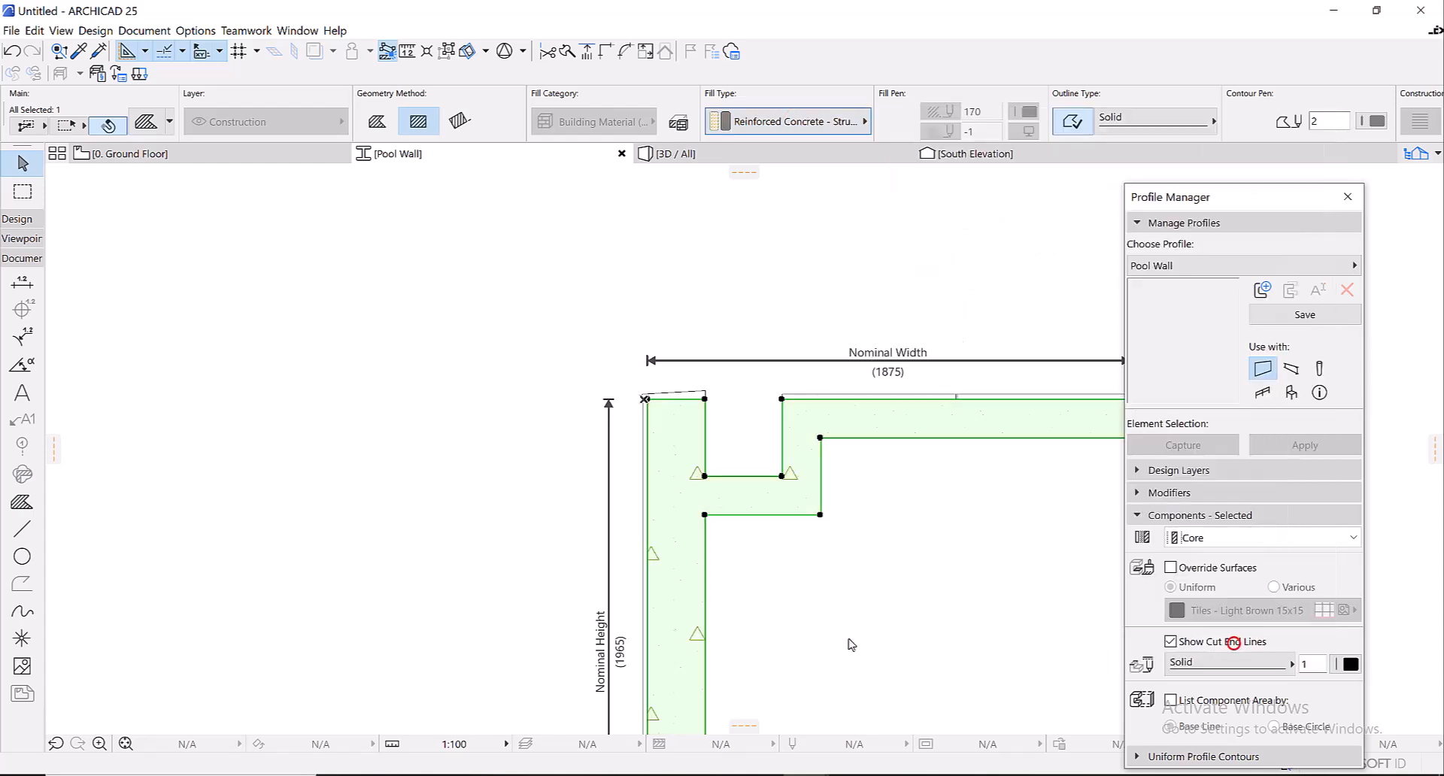
pyautogui.click(722, 530)
pyautogui.scroll(3, 710, 496)
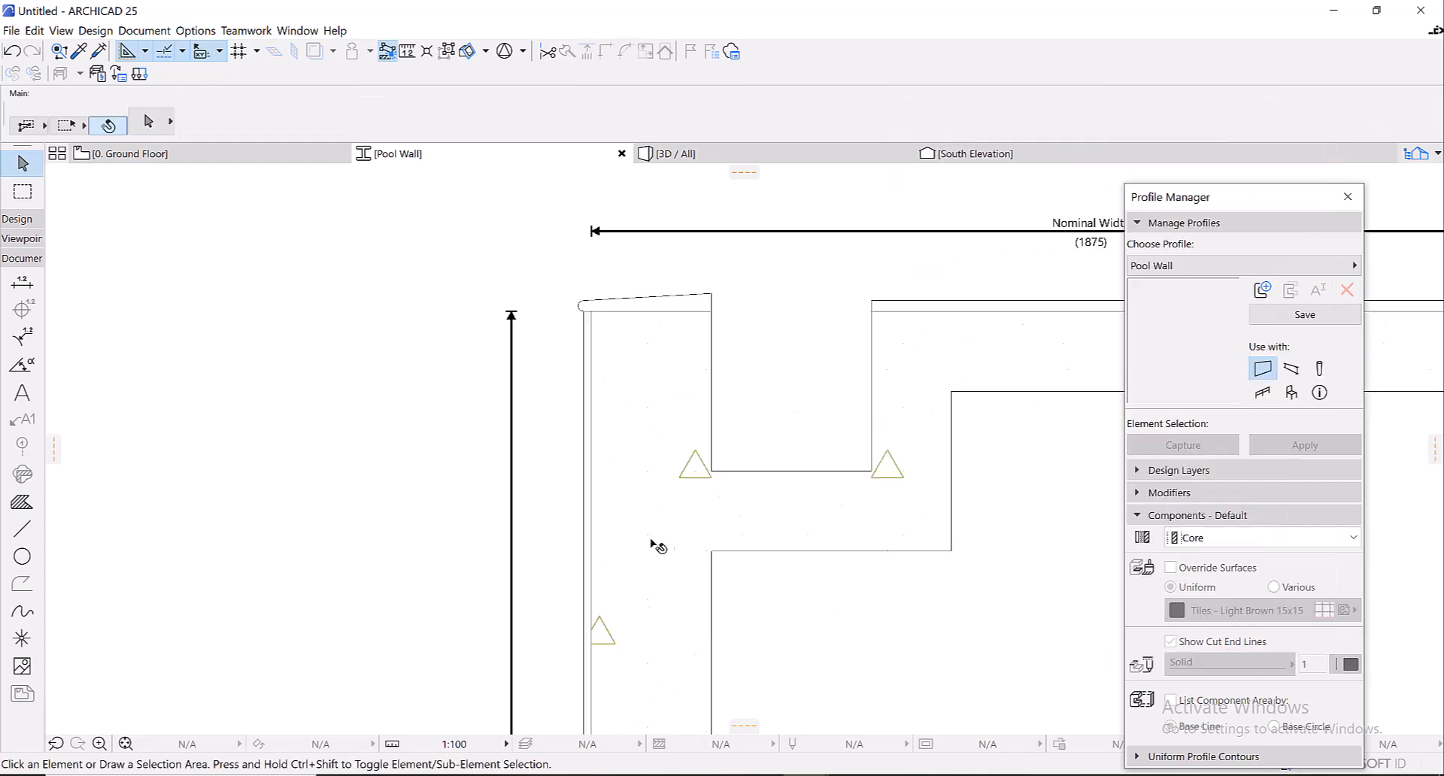
pyautogui.click(656, 506)
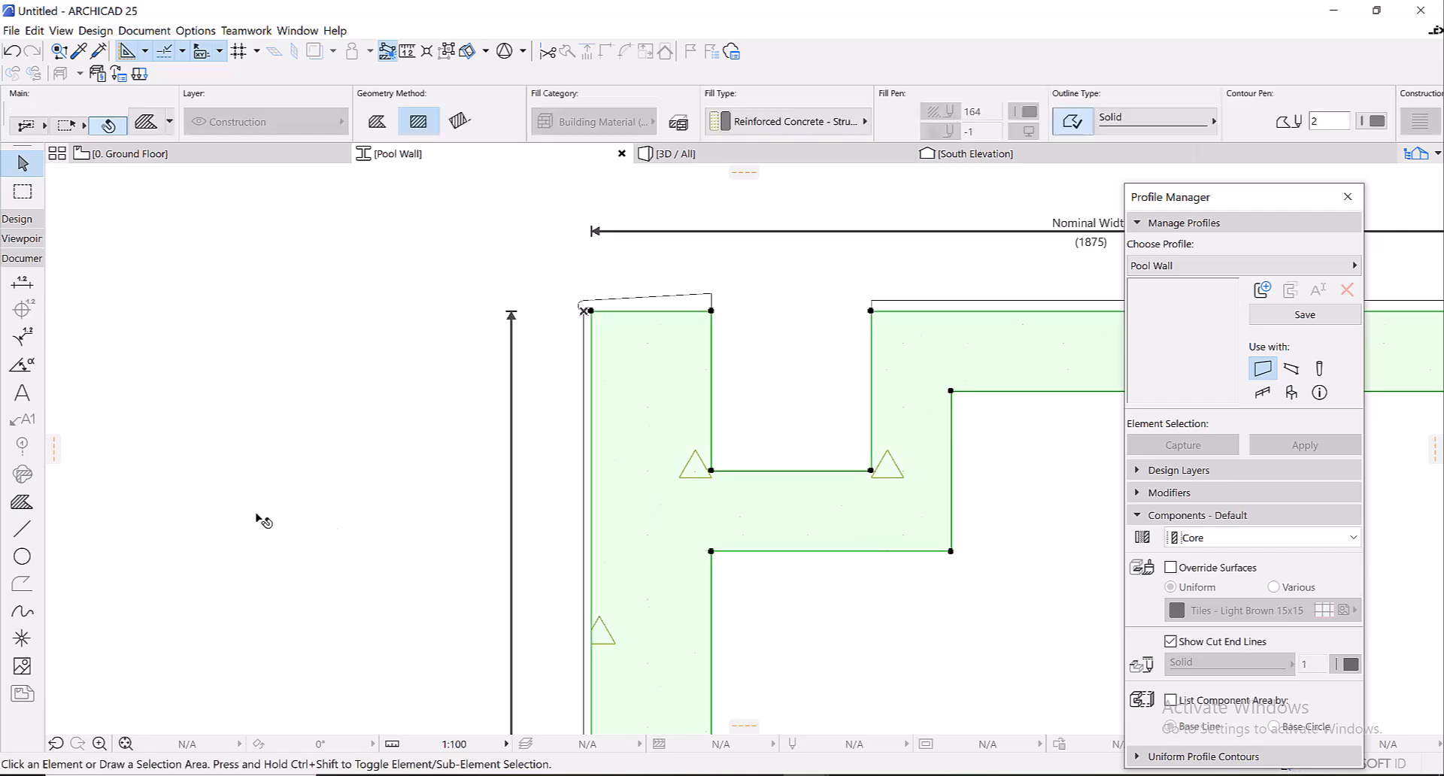
pyautogui.click(330, 530)
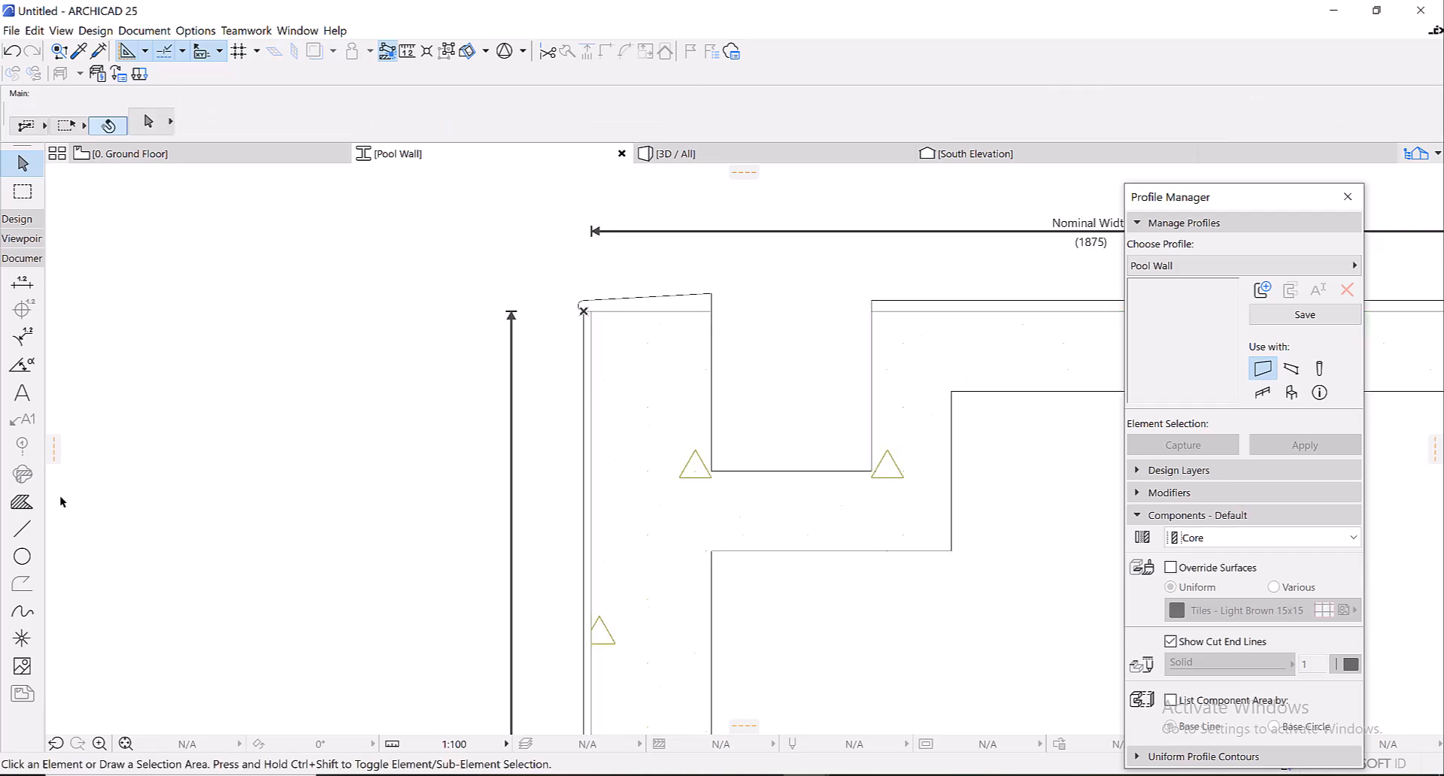
# - Fill the narrow tile strip along the wall's inner face and assign the IC-05 Tile - Wall material to it
pyautogui.click(20, 502)
pyautogui.scroll(4, 595, 467)
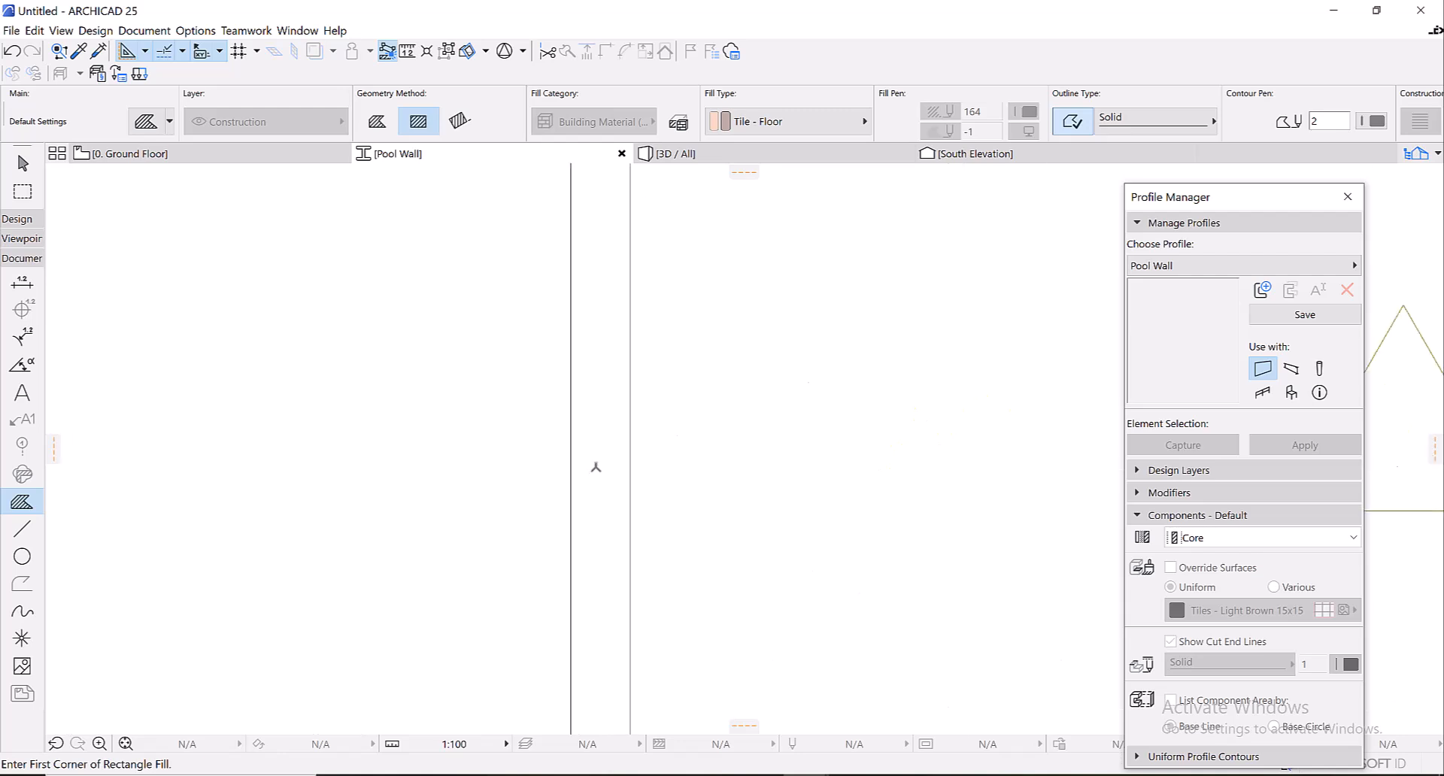
pyautogui.press('Escape')
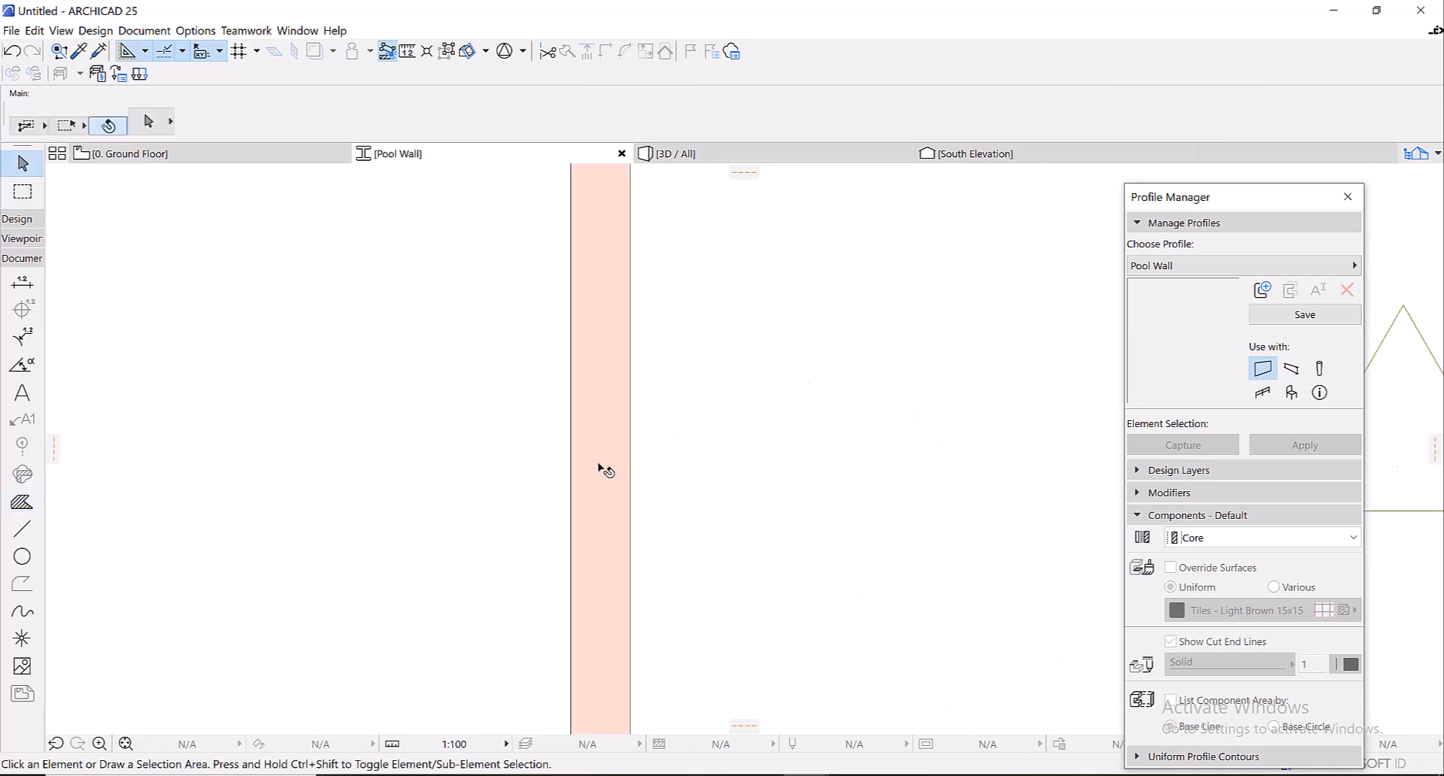
pyautogui.click(605, 462)
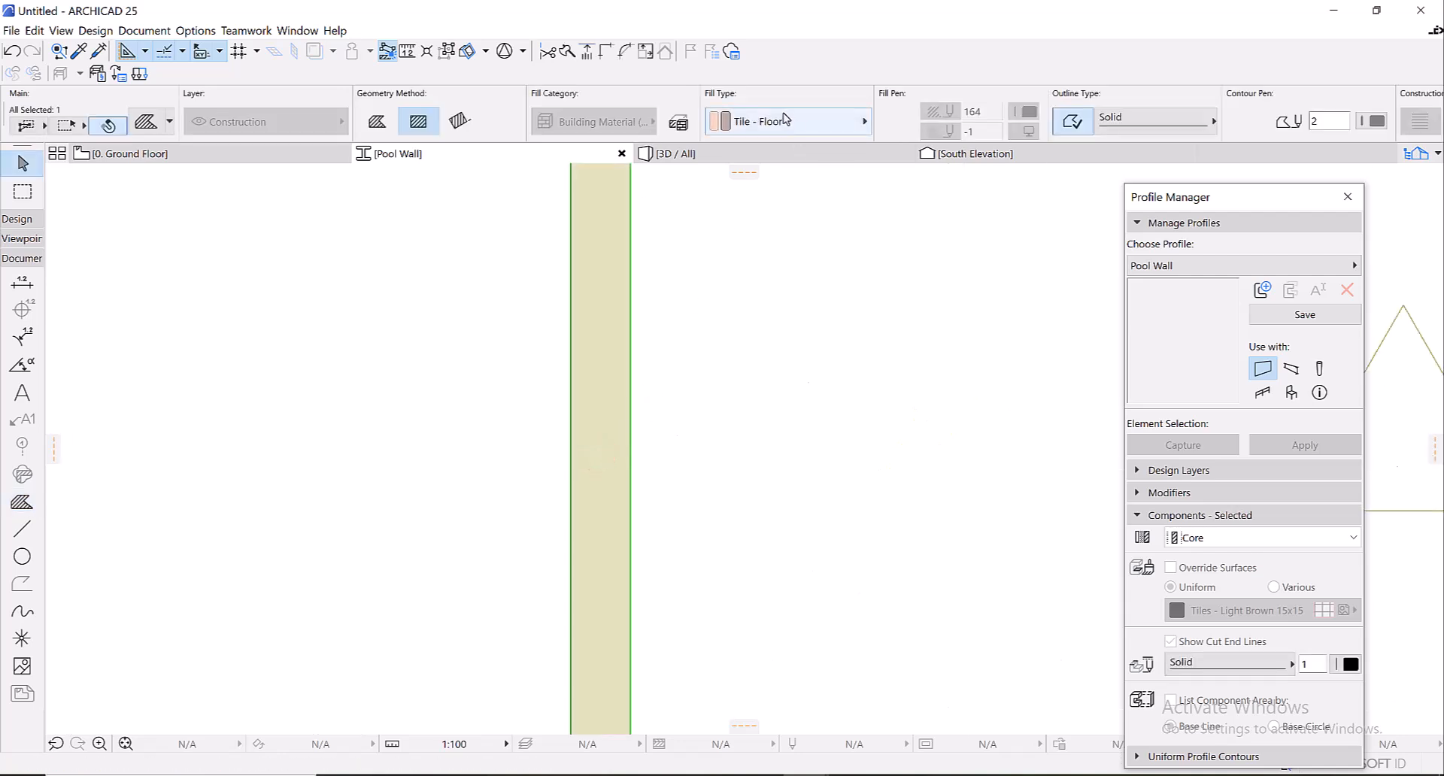
pyautogui.click(756, 122)
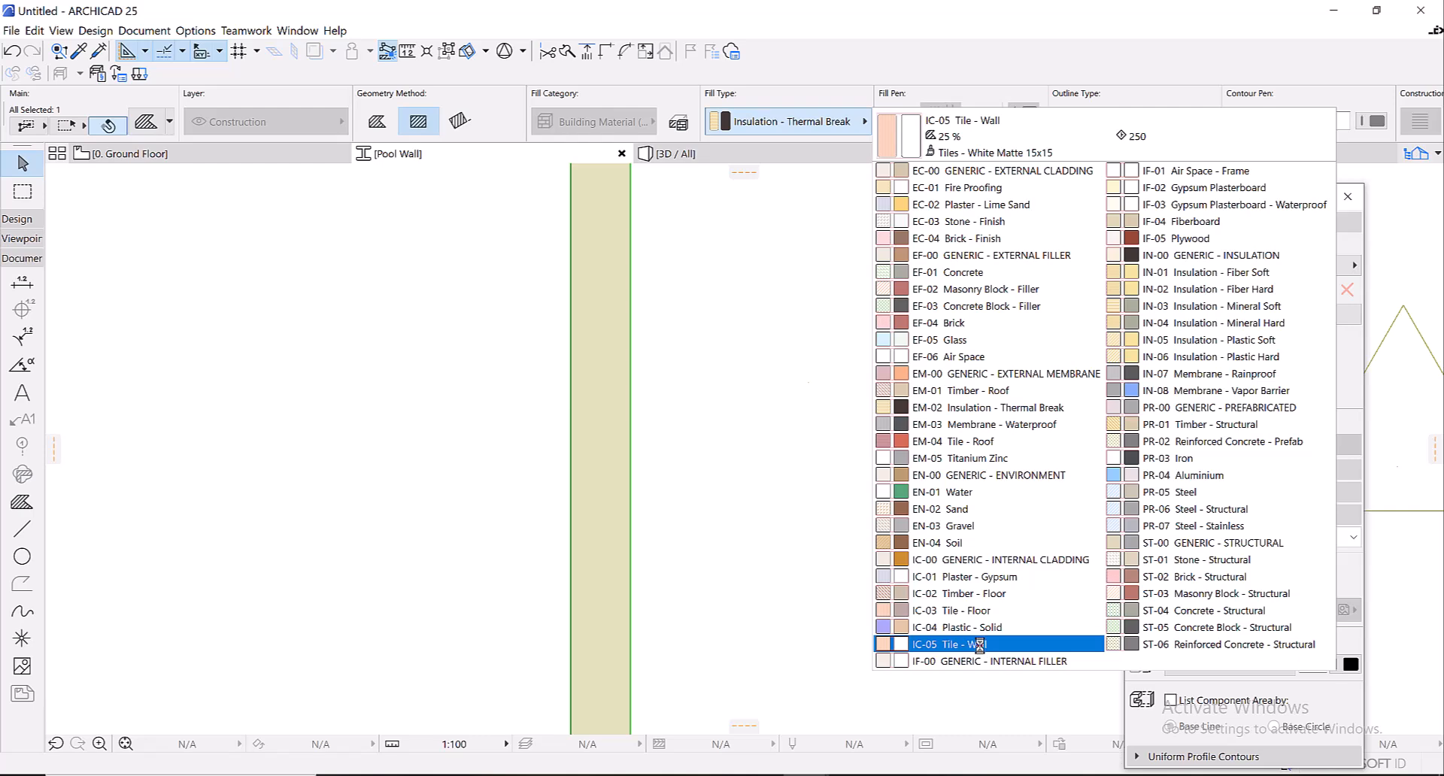
pyautogui.click(980, 644)
pyautogui.scroll(-5, 735, 505)
pyautogui.scroll(-3, 675, 475)
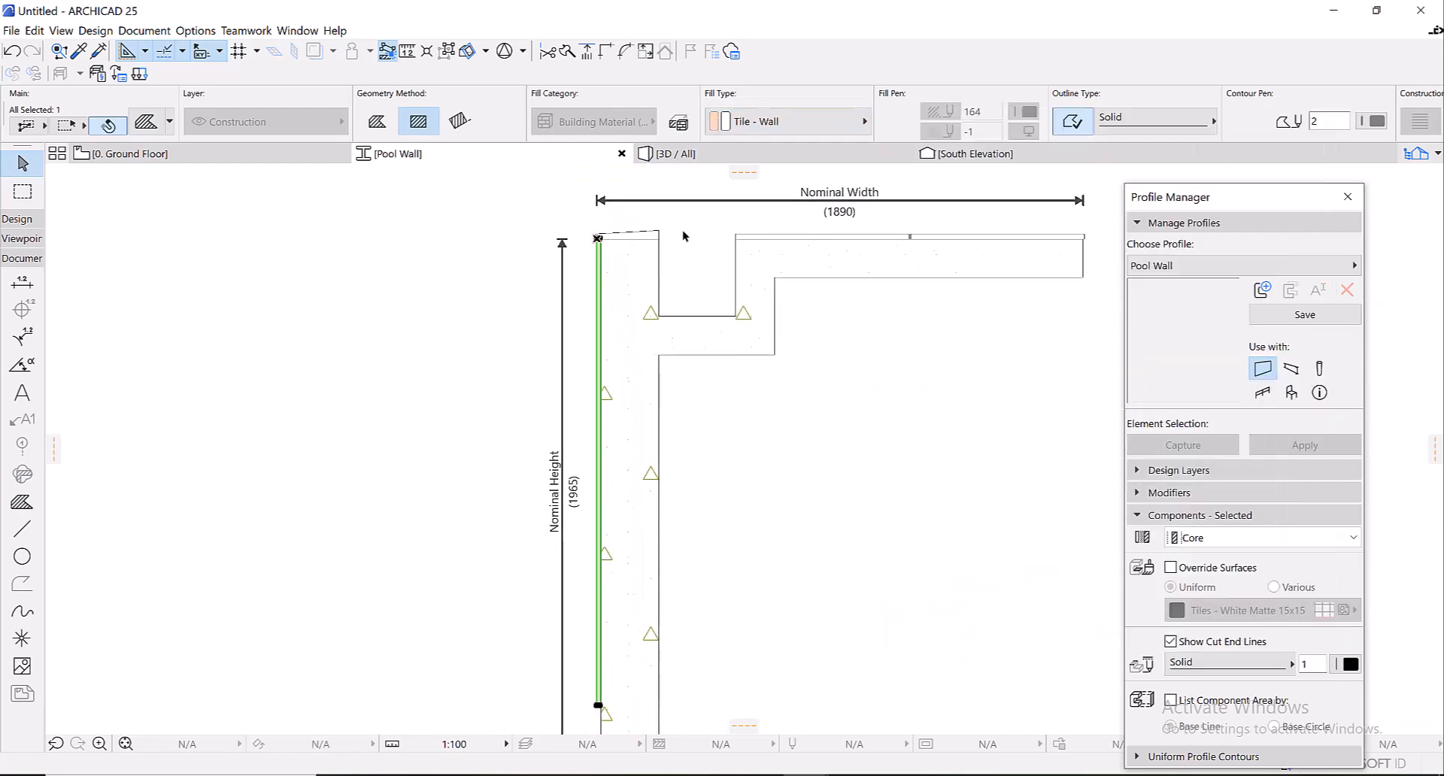
pyautogui.click(655, 219)
# - Fill the rounded coping and both strips of deck tiling on top of the slab with Tile - Floor
pyautogui.scroll(3, 656, 219)
pyautogui.moveTo(655, 219); pyautogui.dragTo(565, 338, button='middle')
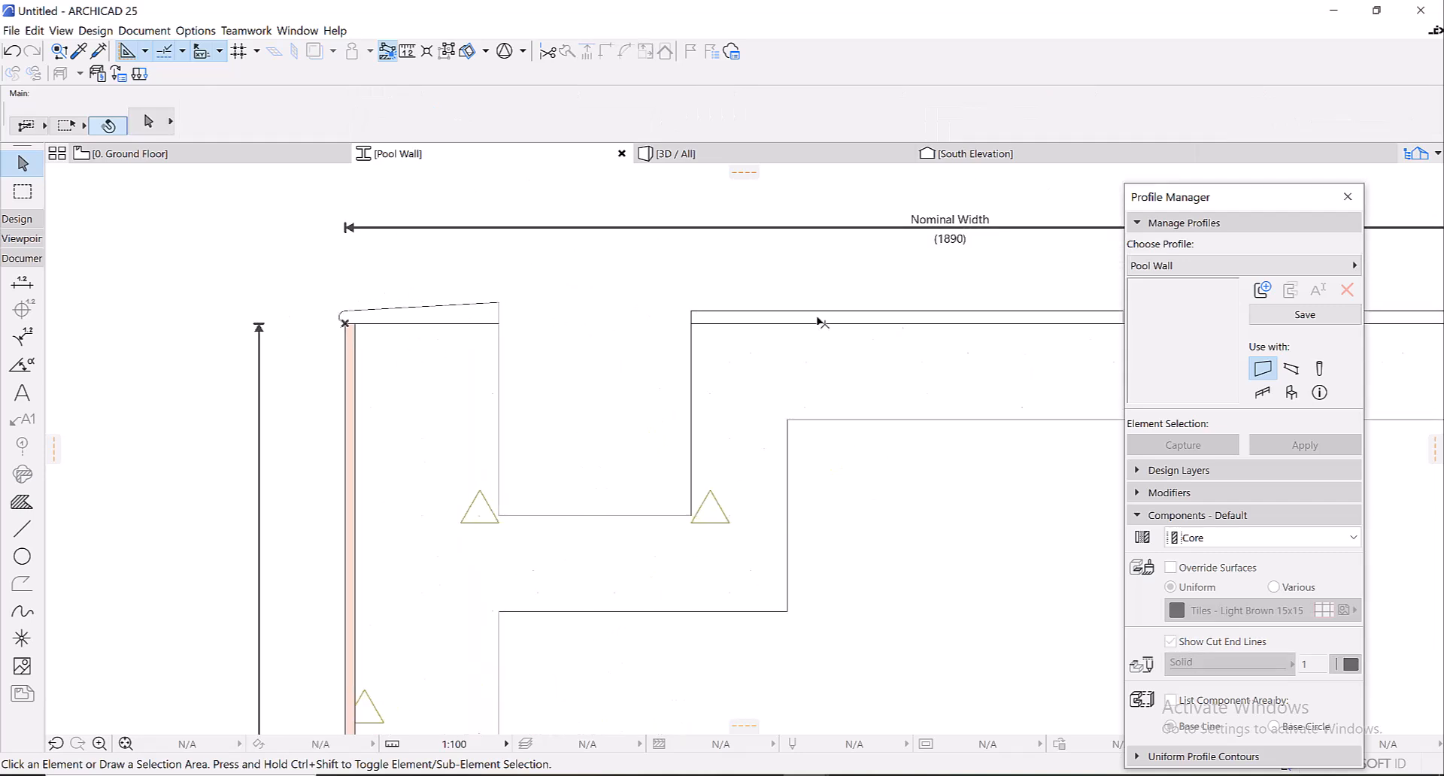
pyautogui.click(22, 502)
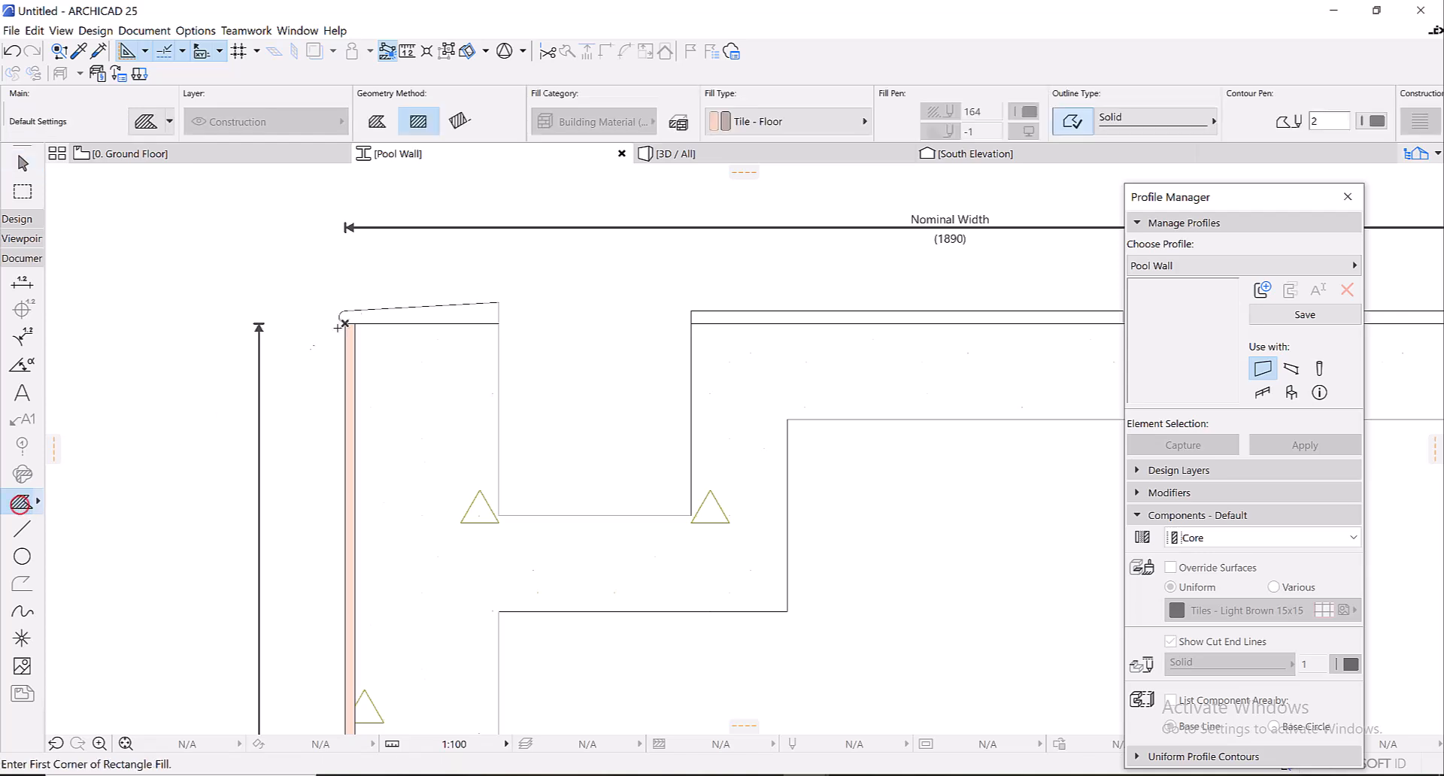
pyautogui.scroll(2, 477, 270)
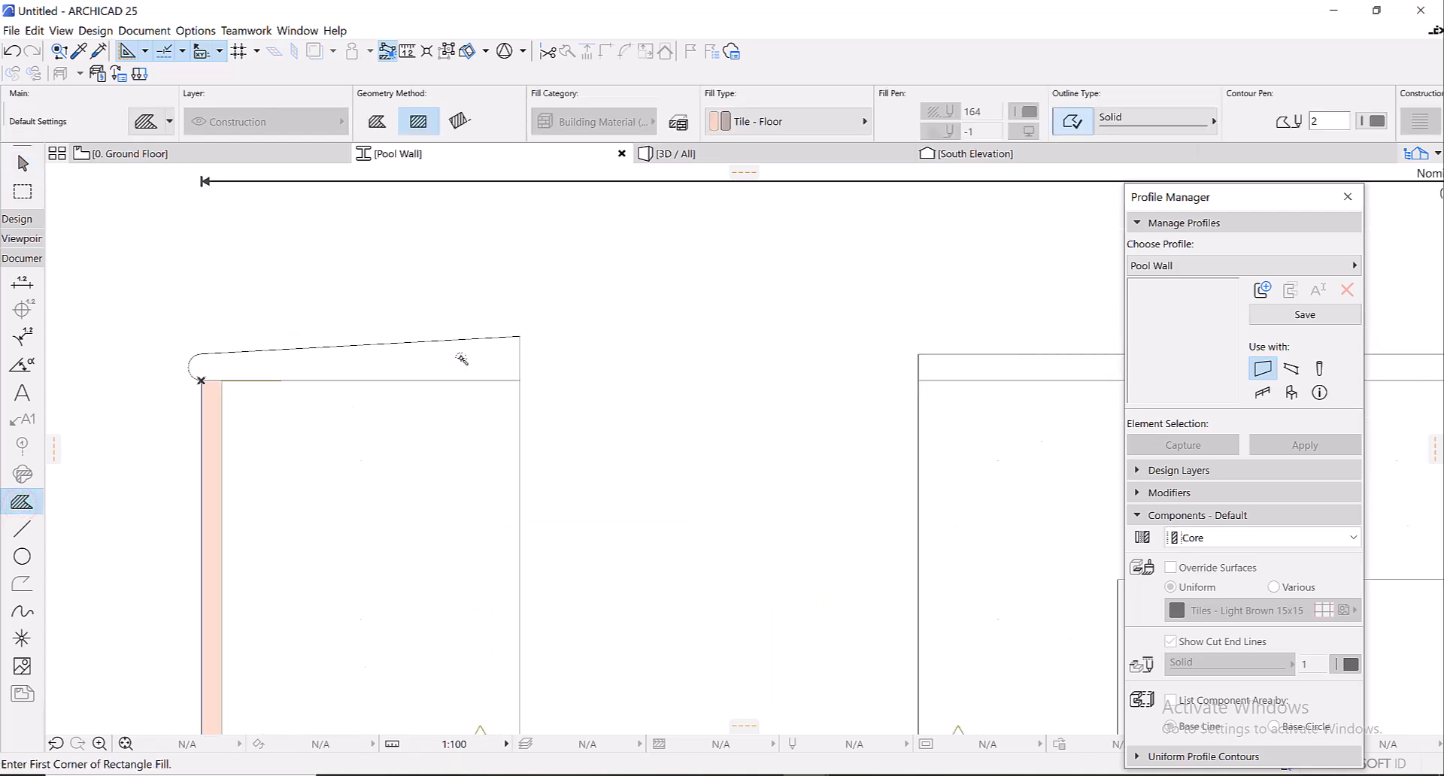
pyautogui.scroll(3, 838, 422)
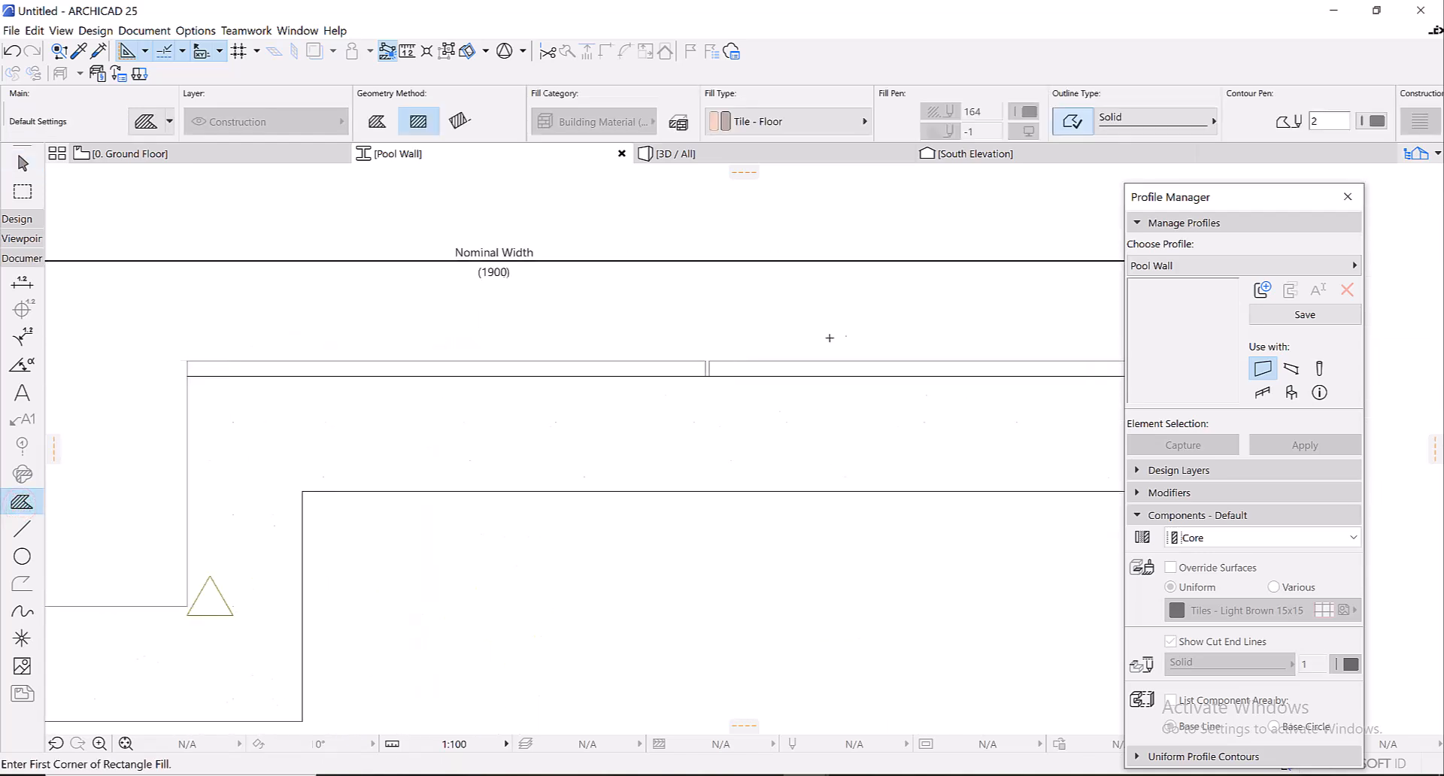
pyautogui.scroll(2, 790, 357)
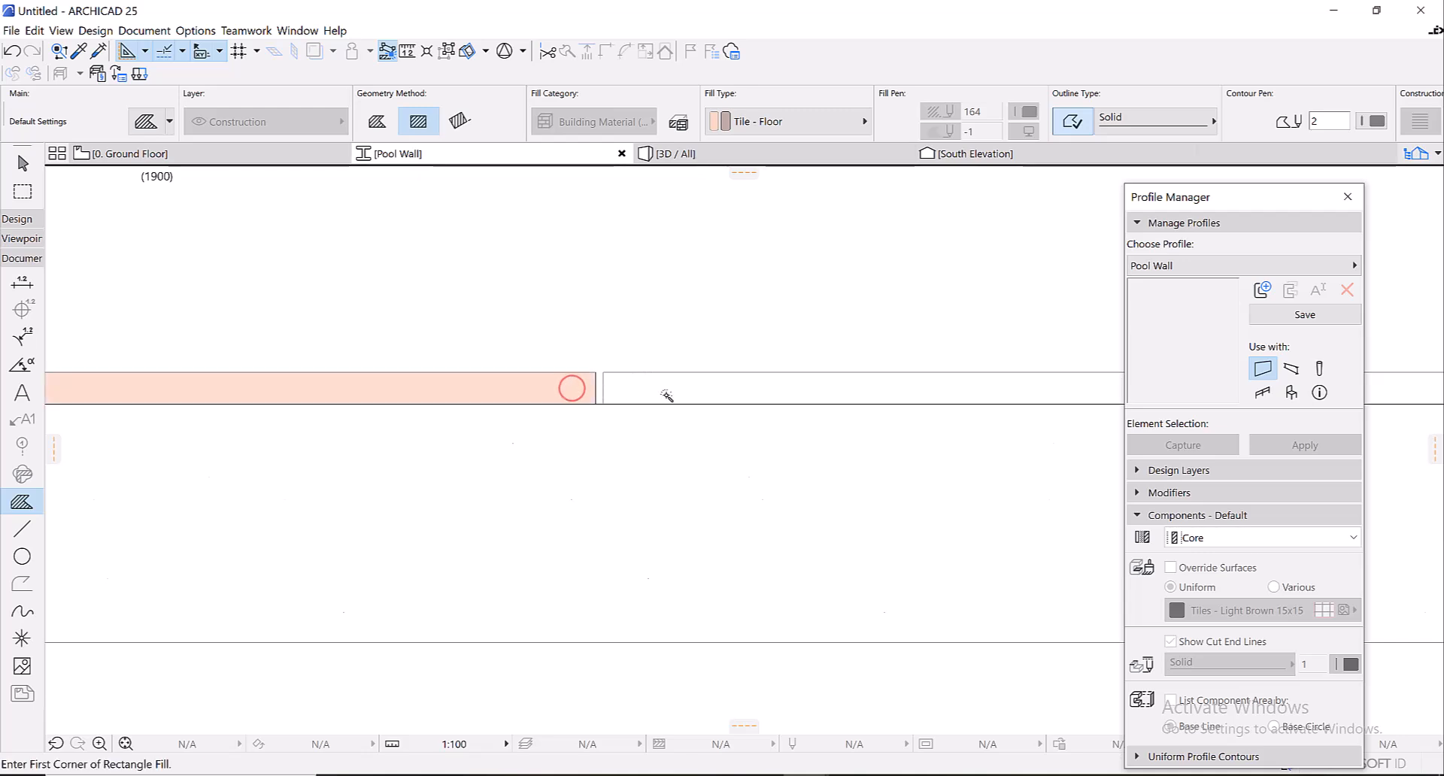
pyautogui.scroll(-3, 667, 396)
pyautogui.scroll(3, 680, 372)
pyautogui.press('Escape')
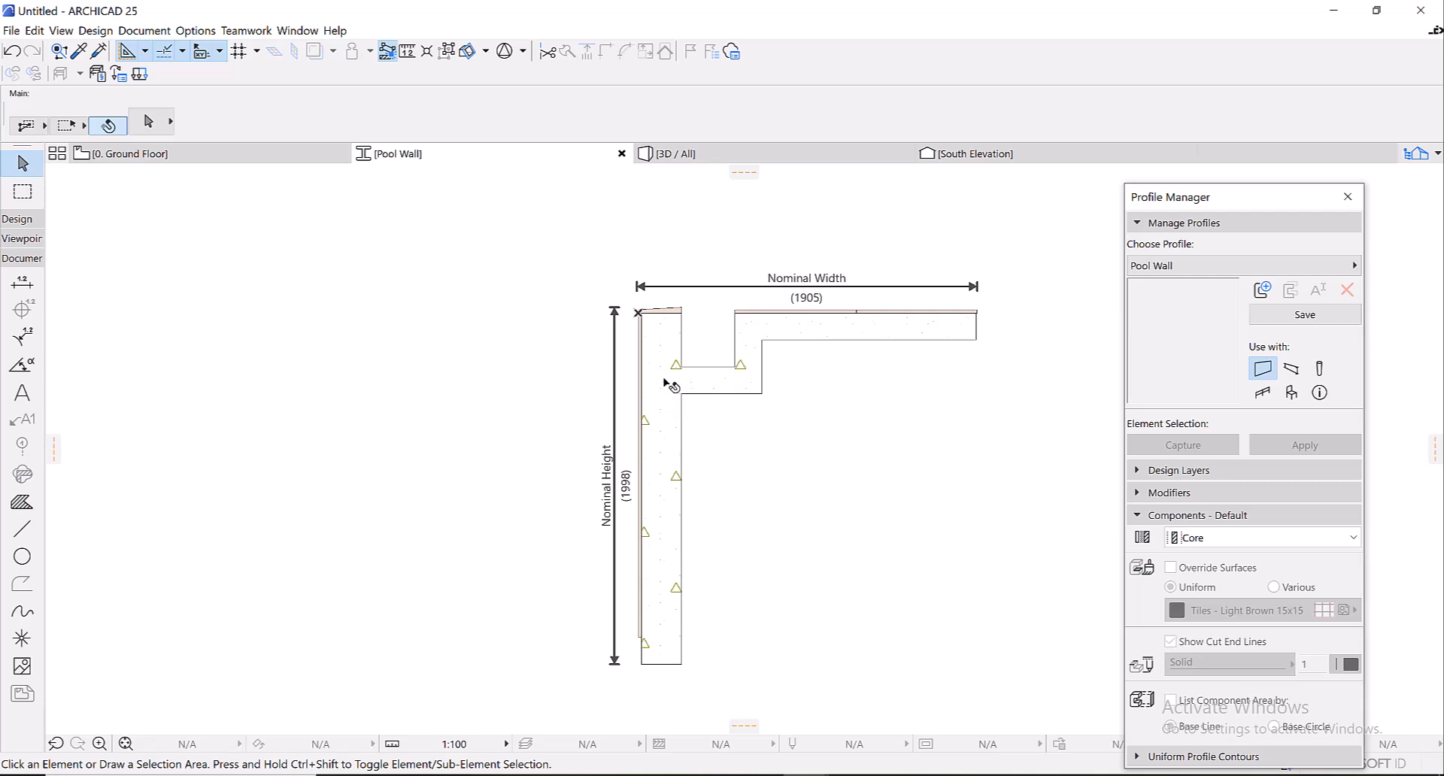
# - Override the surface of the reinforced concrete wall, gutter and deck slab fill with a uniform Concrete - 02
pyautogui.click(668, 376)
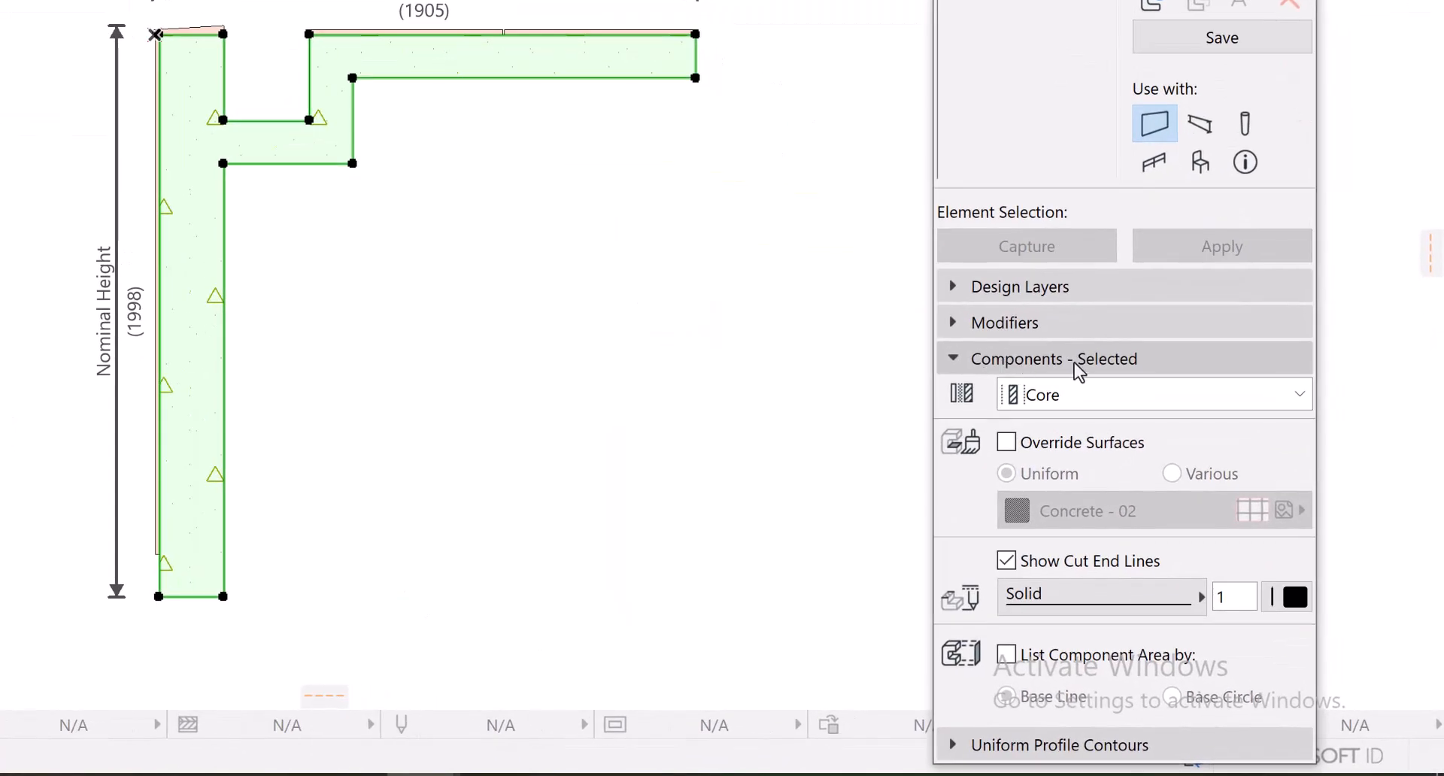
pyautogui.click(1006, 442)
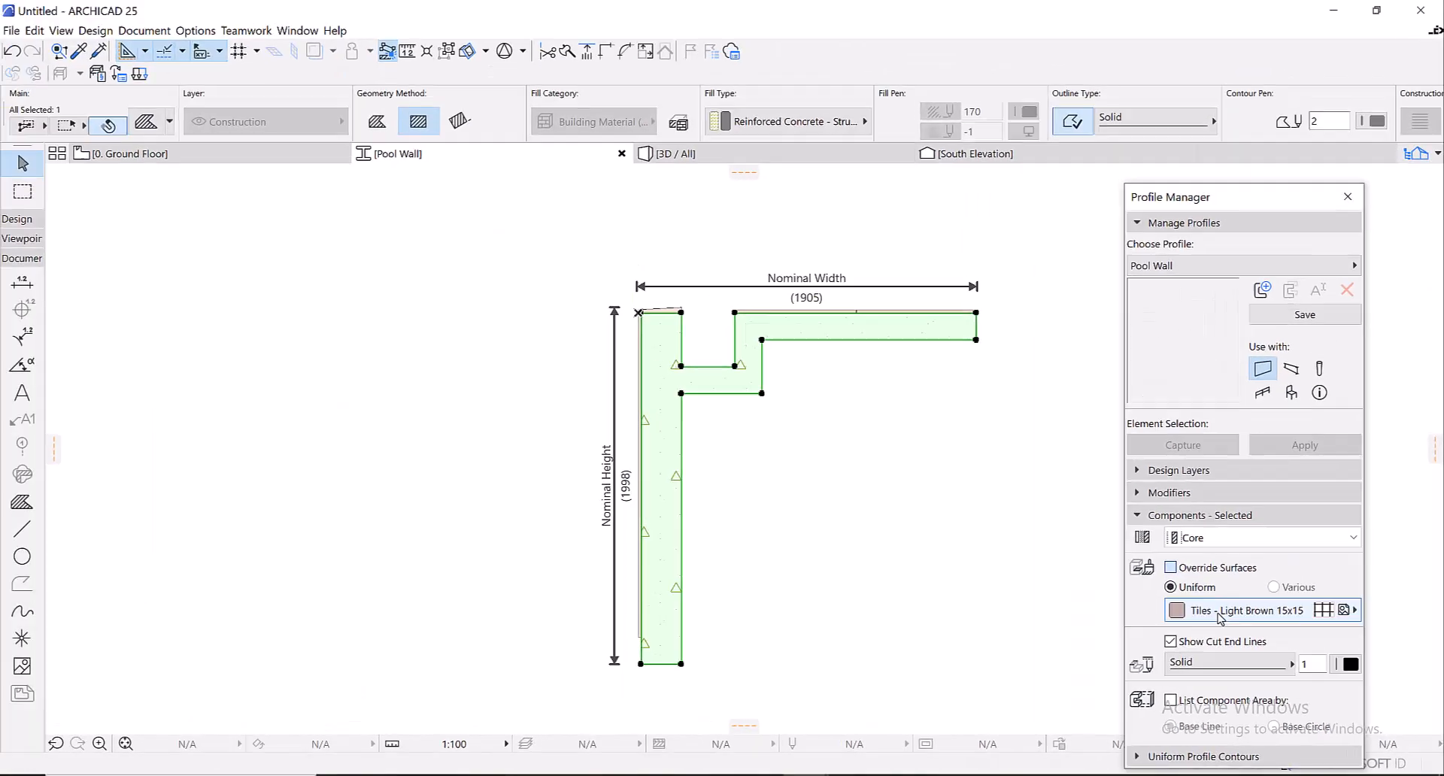
pyautogui.click(1219, 609)
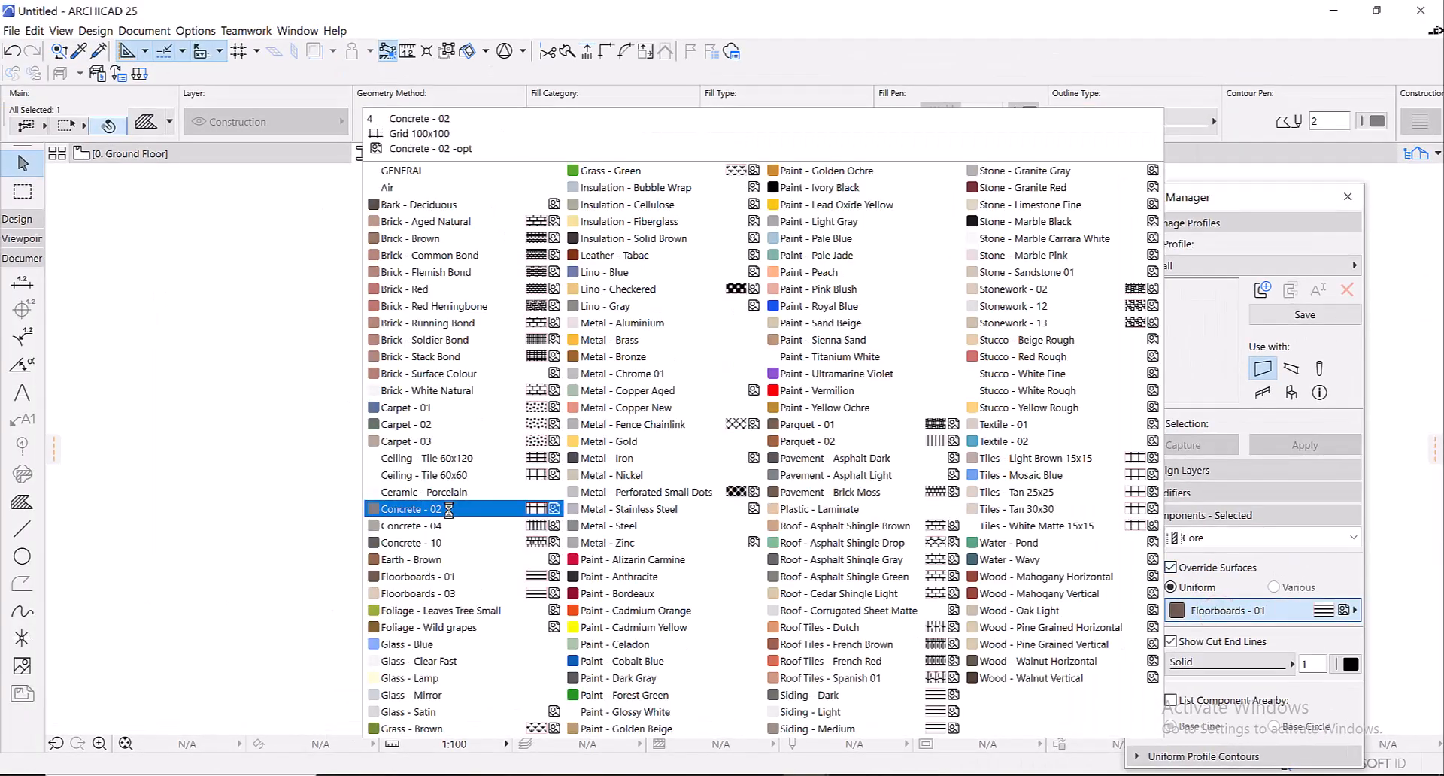
pyautogui.click(449, 509)
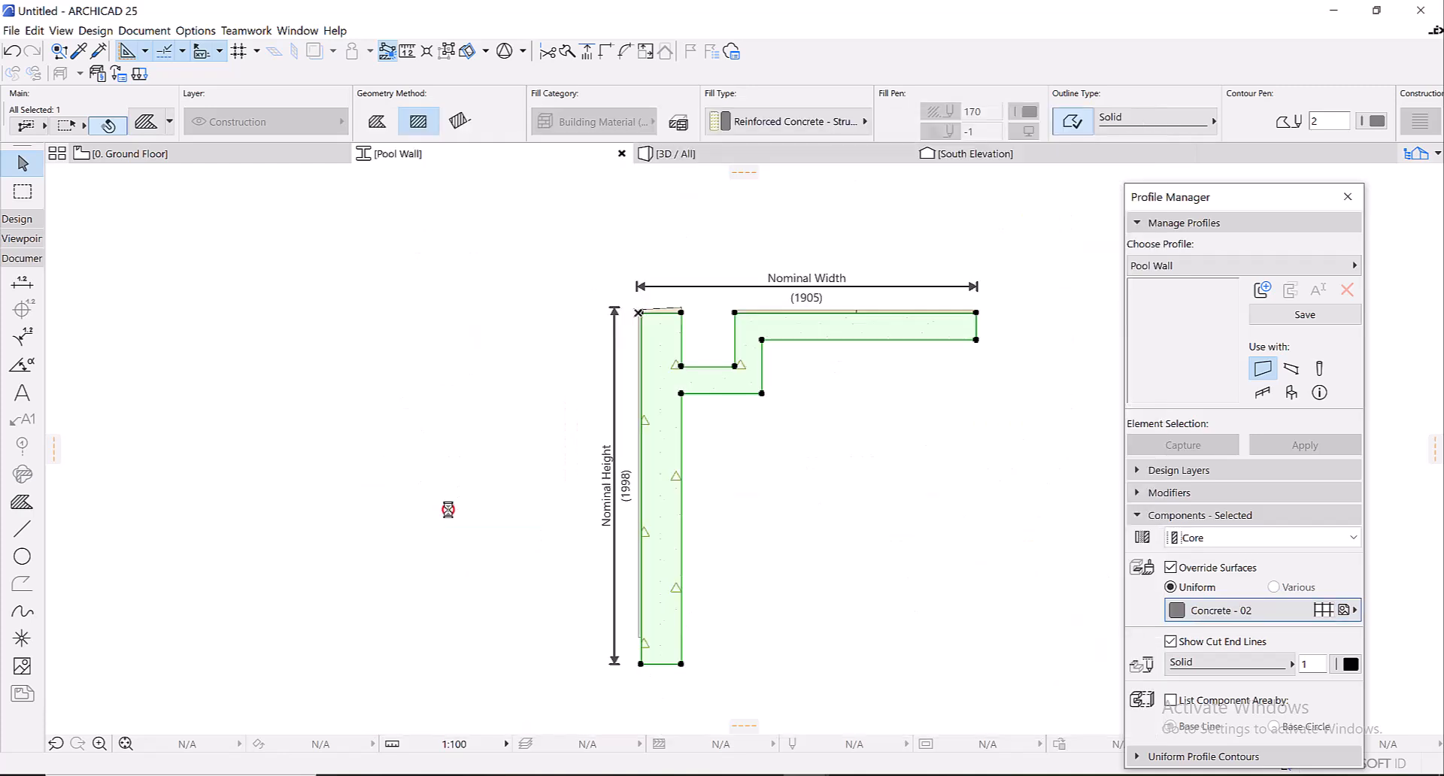
pyautogui.press('Escape')
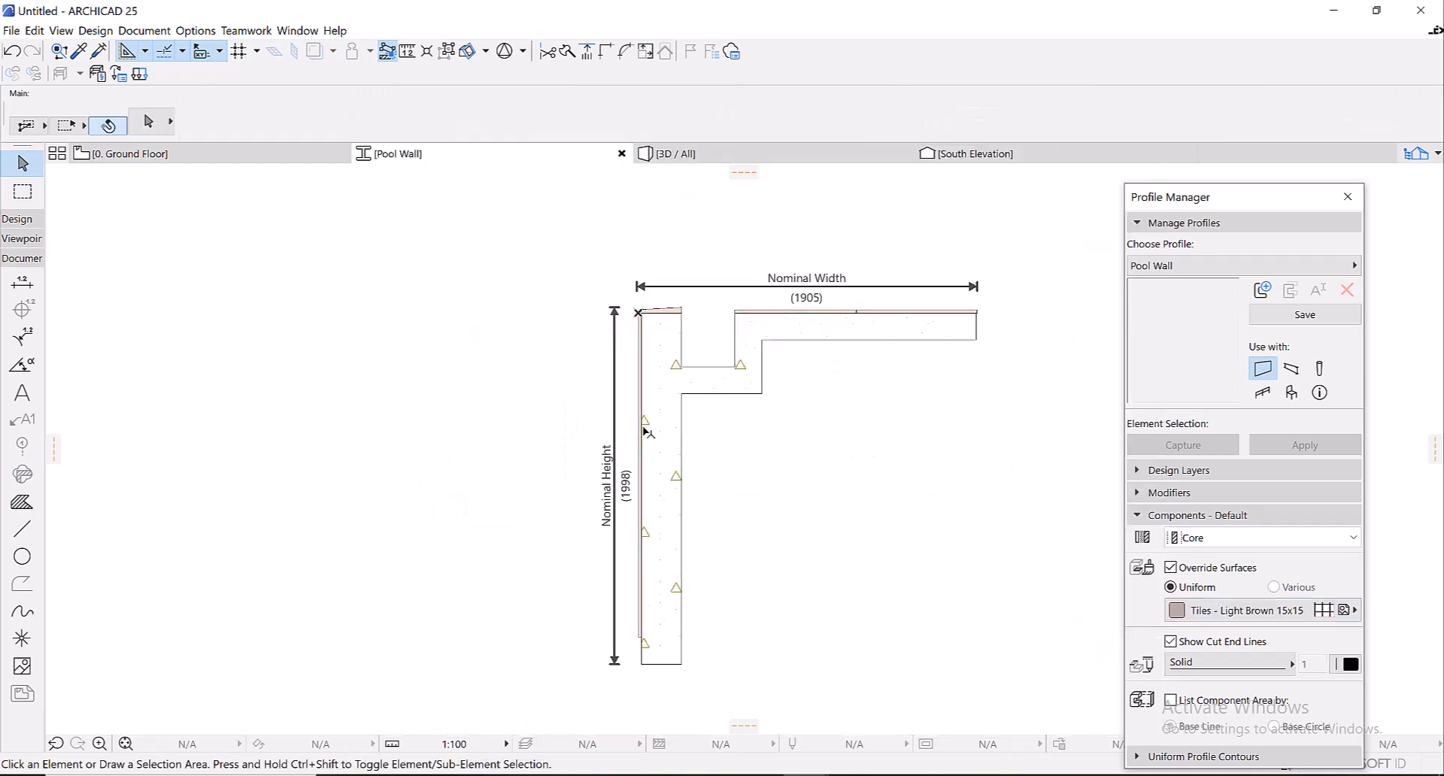
# - Override the surface of the tile strip on the wall's inner face with a uniform Tiles - Mosaic Blue
pyautogui.scroll(10, 648, 422)
pyautogui.click(614, 427)
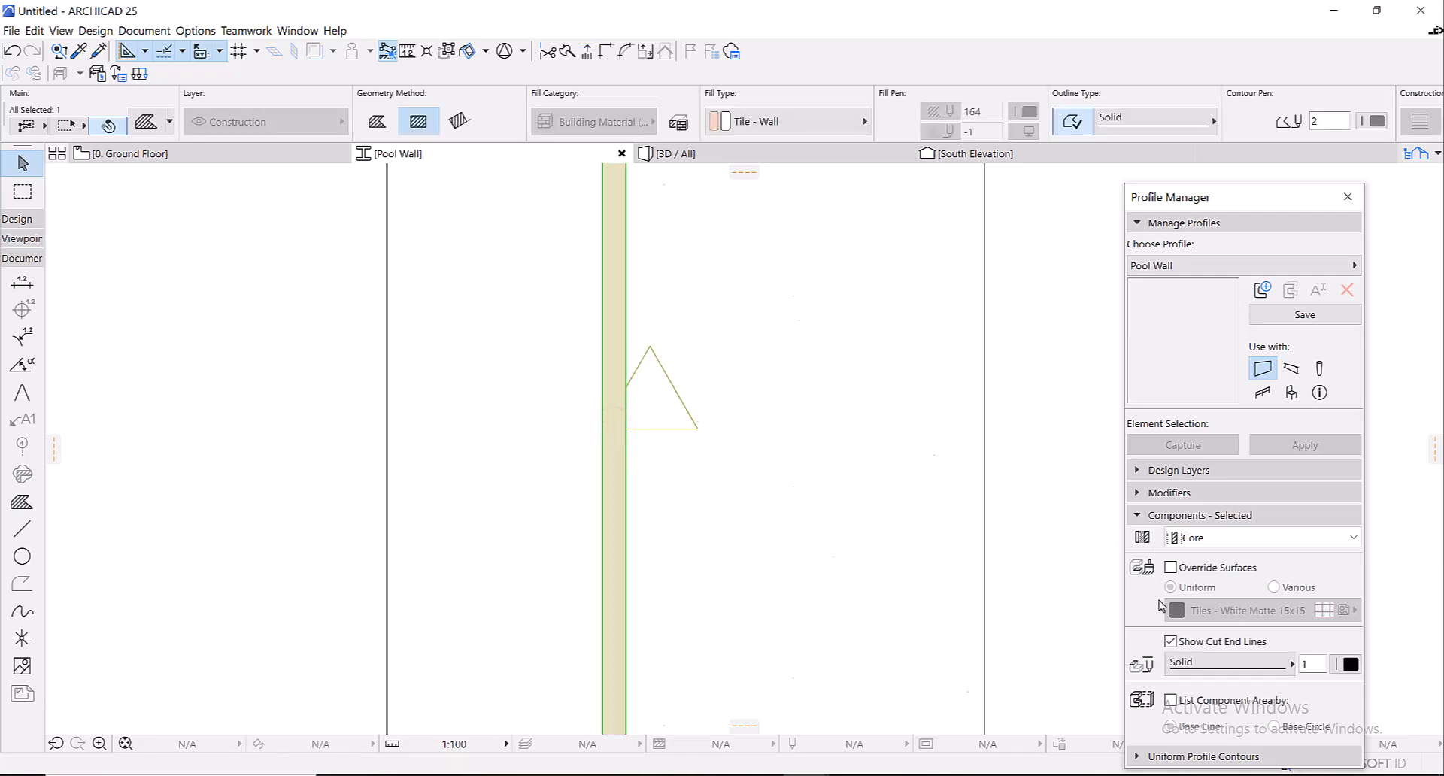
pyautogui.click(1170, 569)
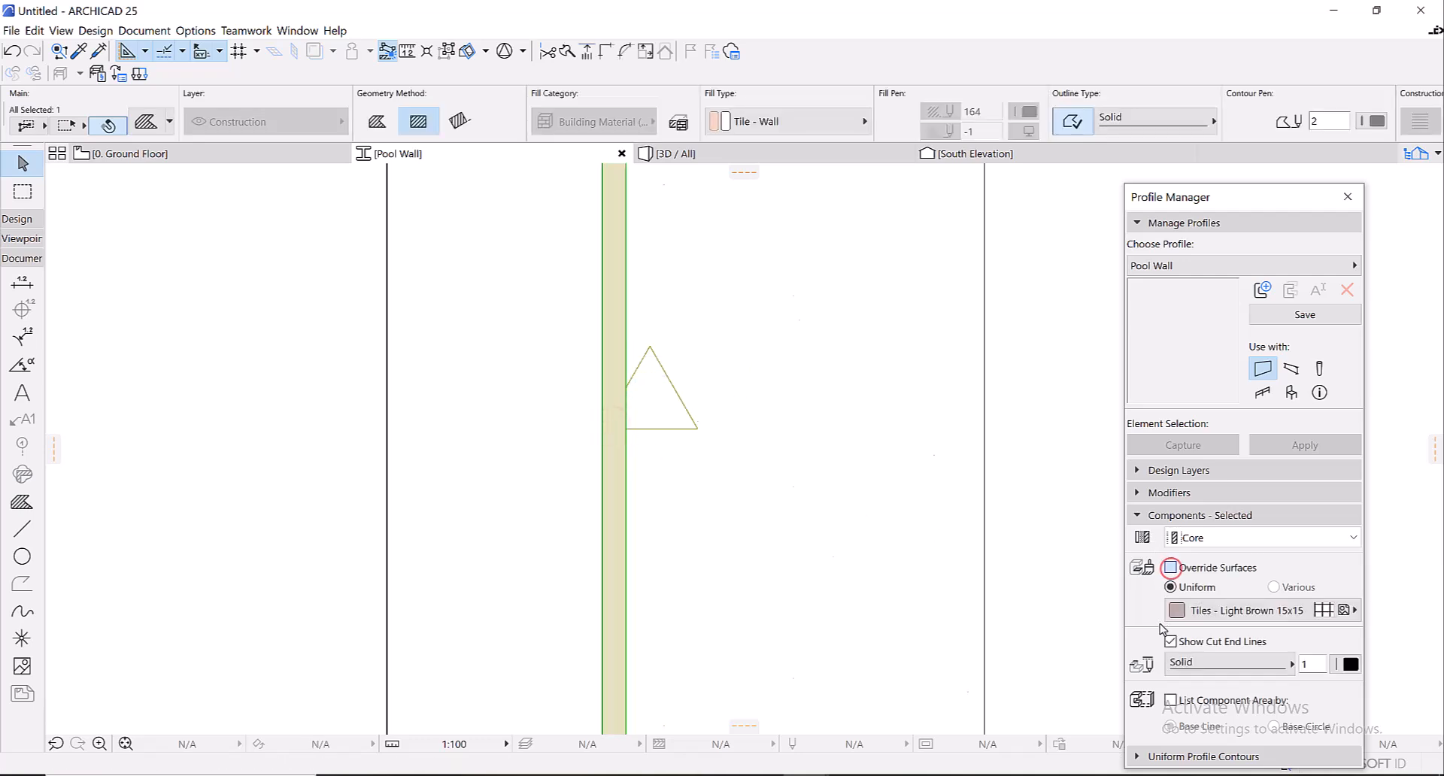
pyautogui.click(1219, 610)
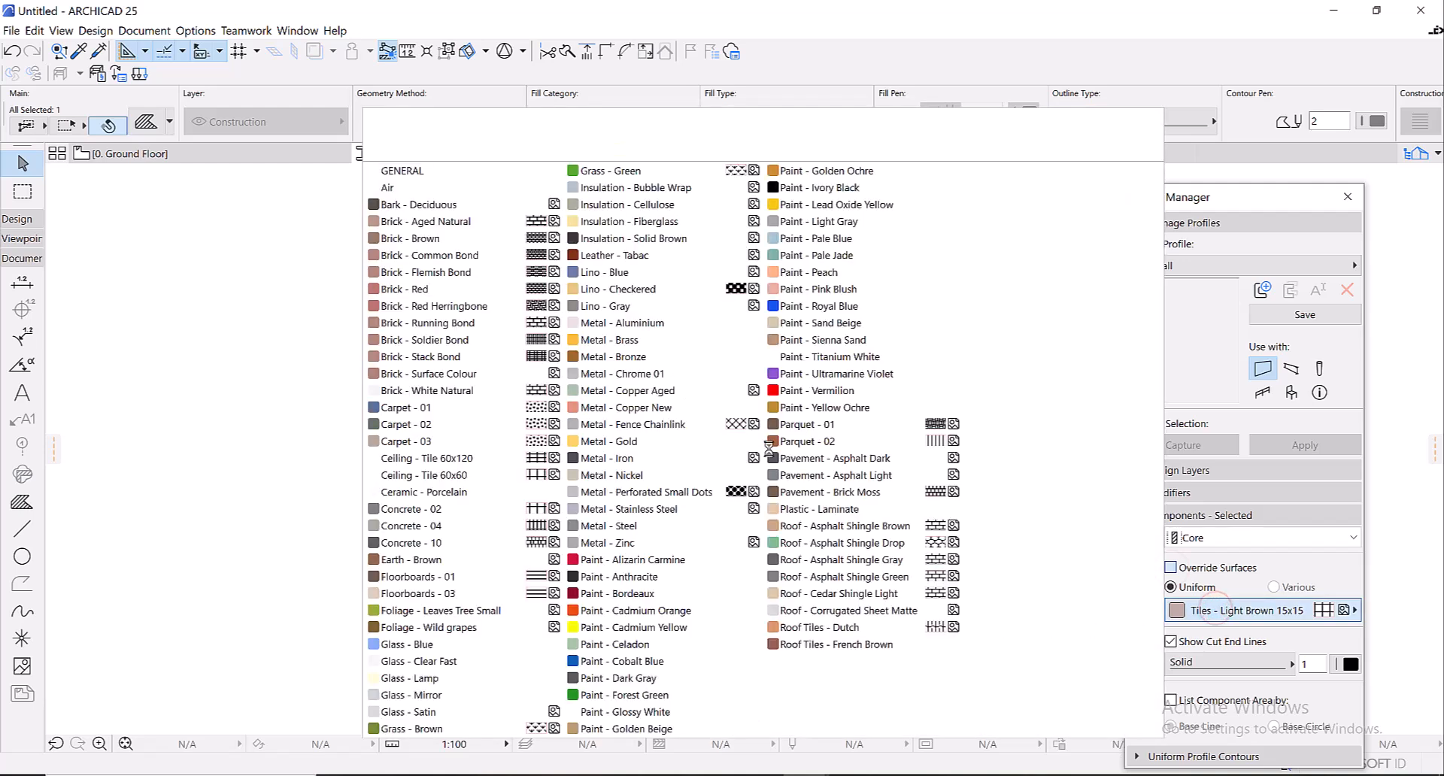
pyautogui.click(1031, 474)
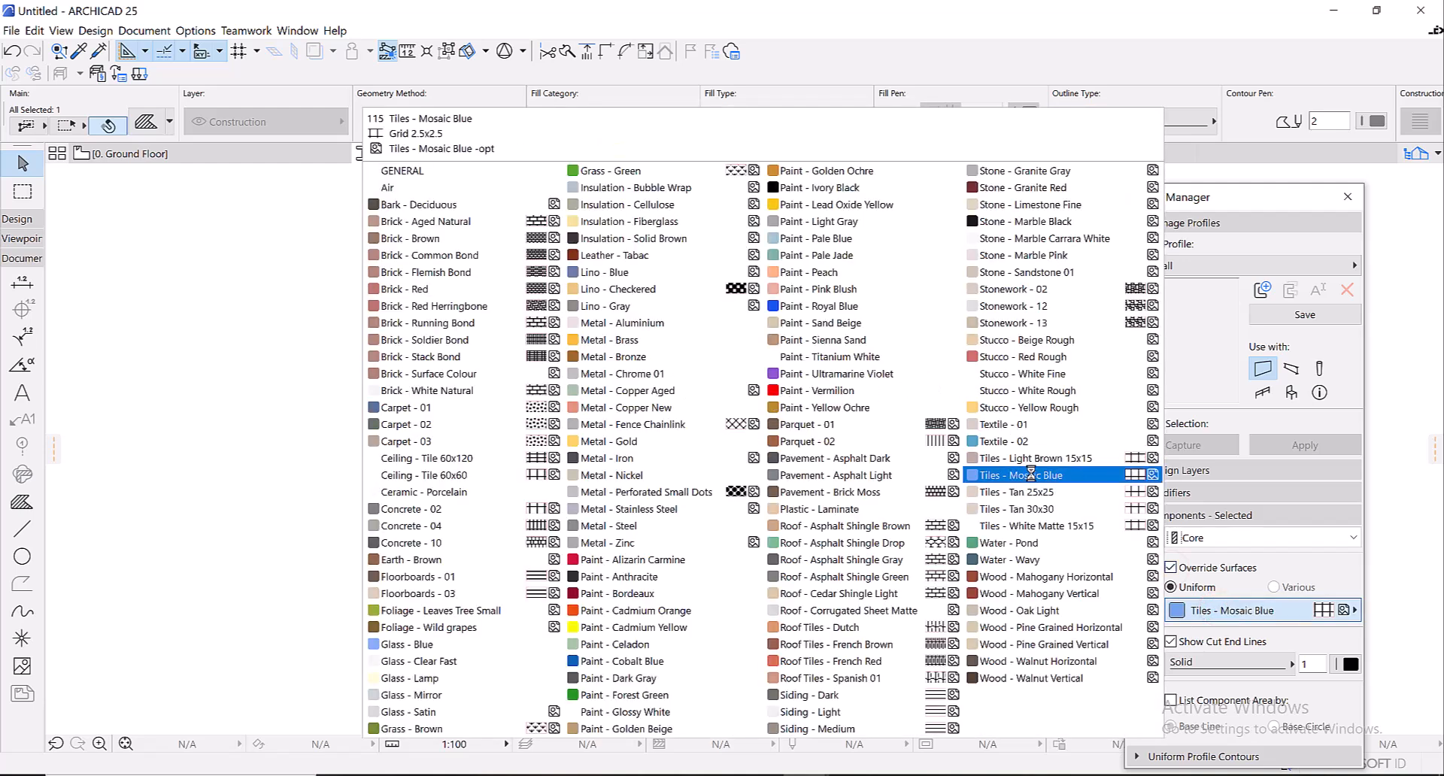
pyautogui.click(1032, 475)
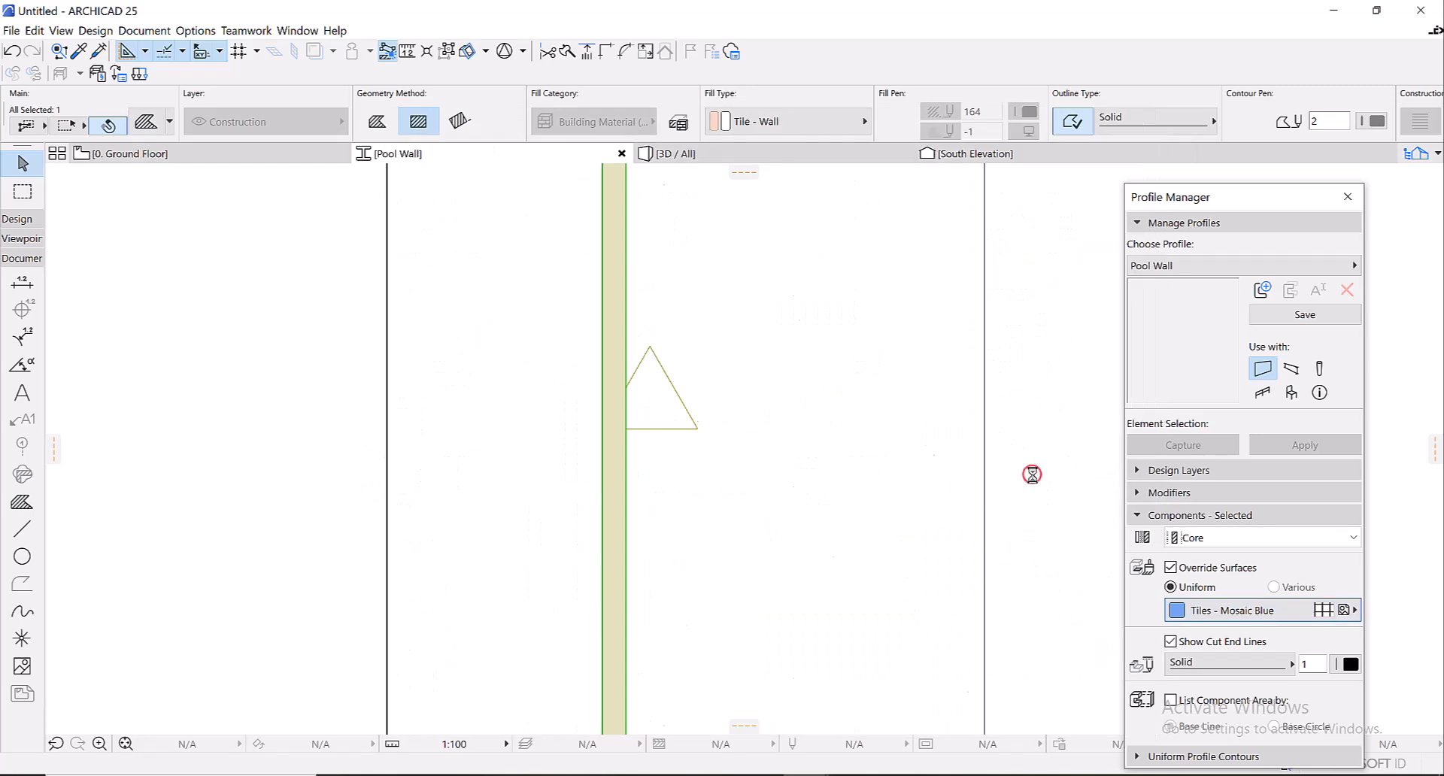
# - Override the surfaces of the coping and both deck tile strips together with a uniform Tiles - Tan 30x30
pyautogui.scroll(-4, 636, 500)
pyautogui.moveTo(595, 625); pyautogui.dragTo(577, 624, button='middle')
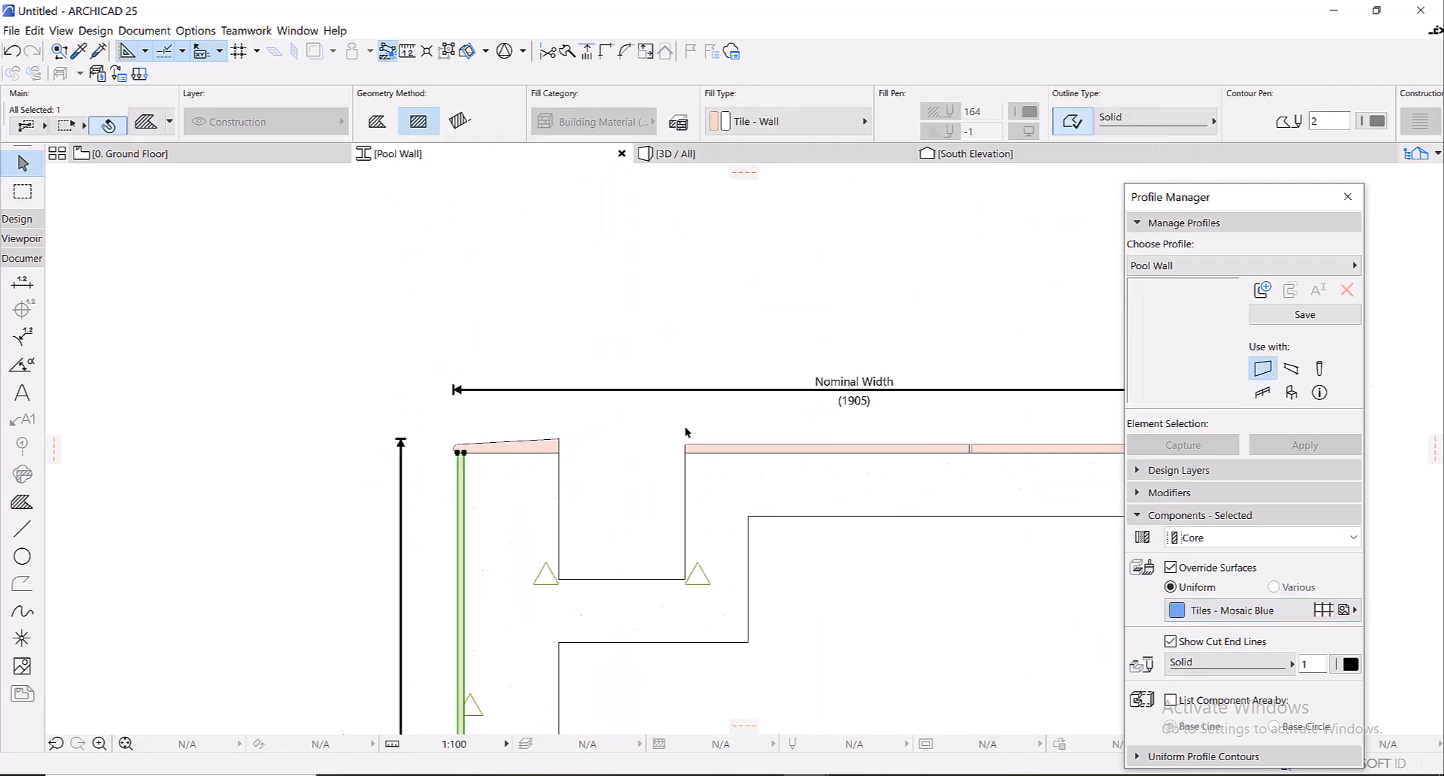
pyautogui.scroll(3, 650, 421)
pyautogui.click(413, 461)
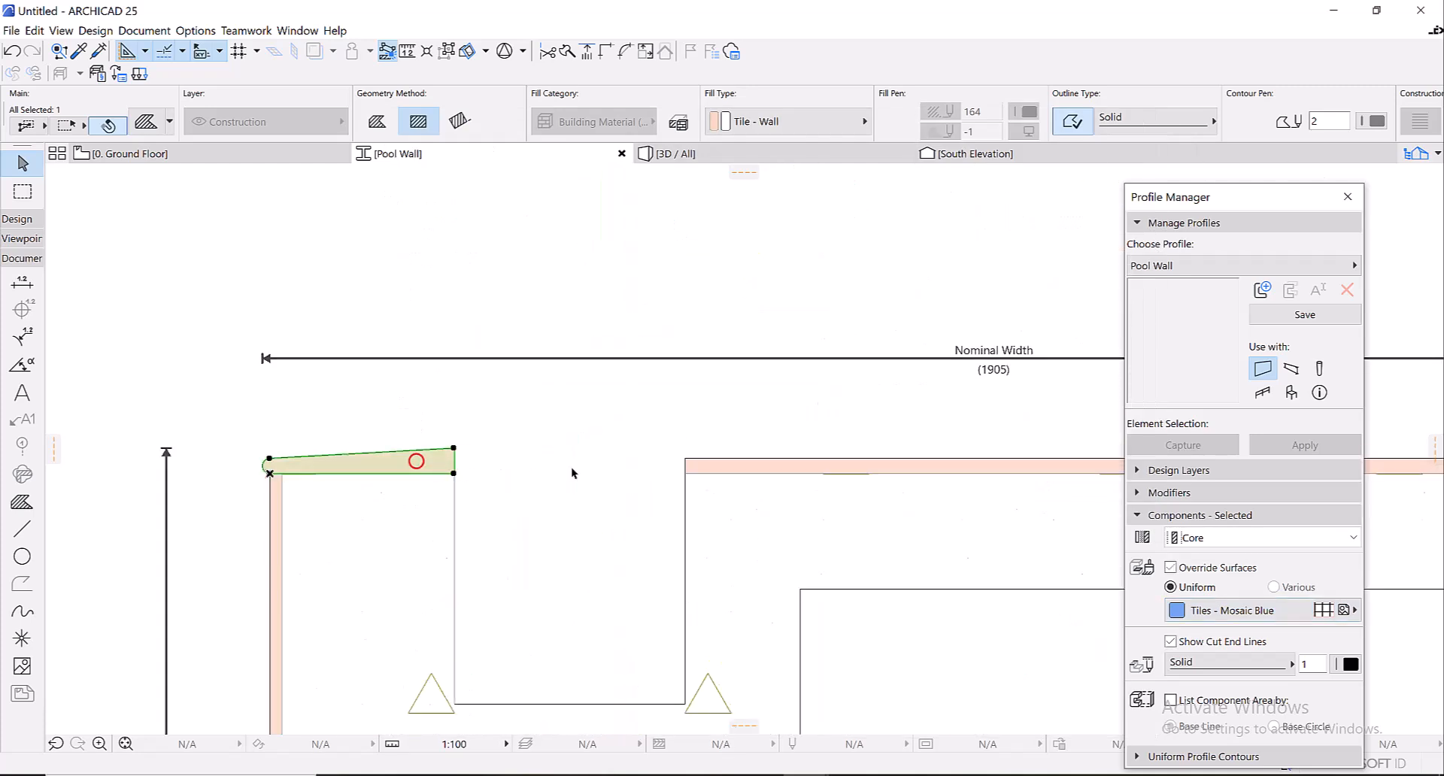
pyautogui.keyDown('shift'); pyautogui.click(773, 467); pyautogui.keyUp('shift')
pyautogui.scroll(5, 635, 487)
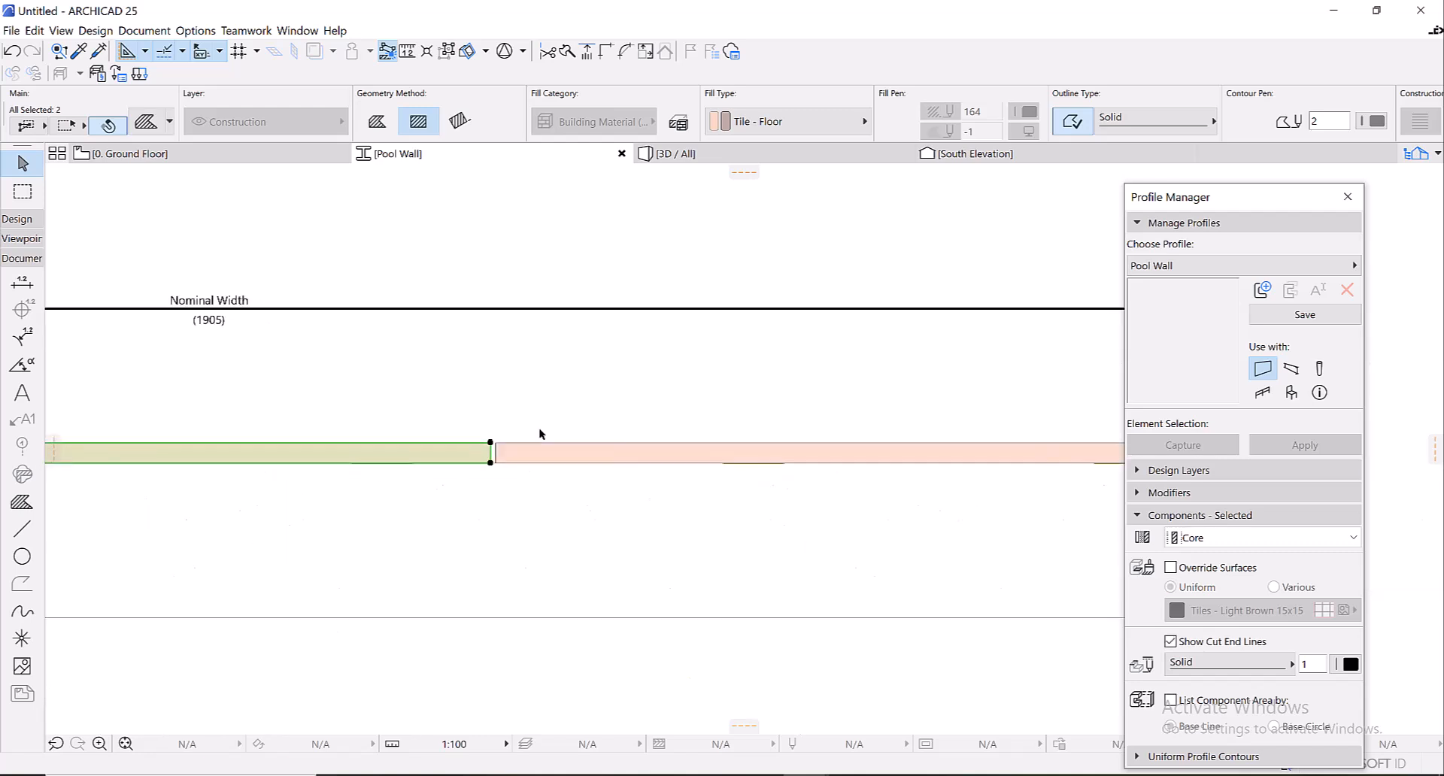
pyautogui.keyDown('shift'); pyautogui.click(512, 476); pyautogui.keyUp('shift')
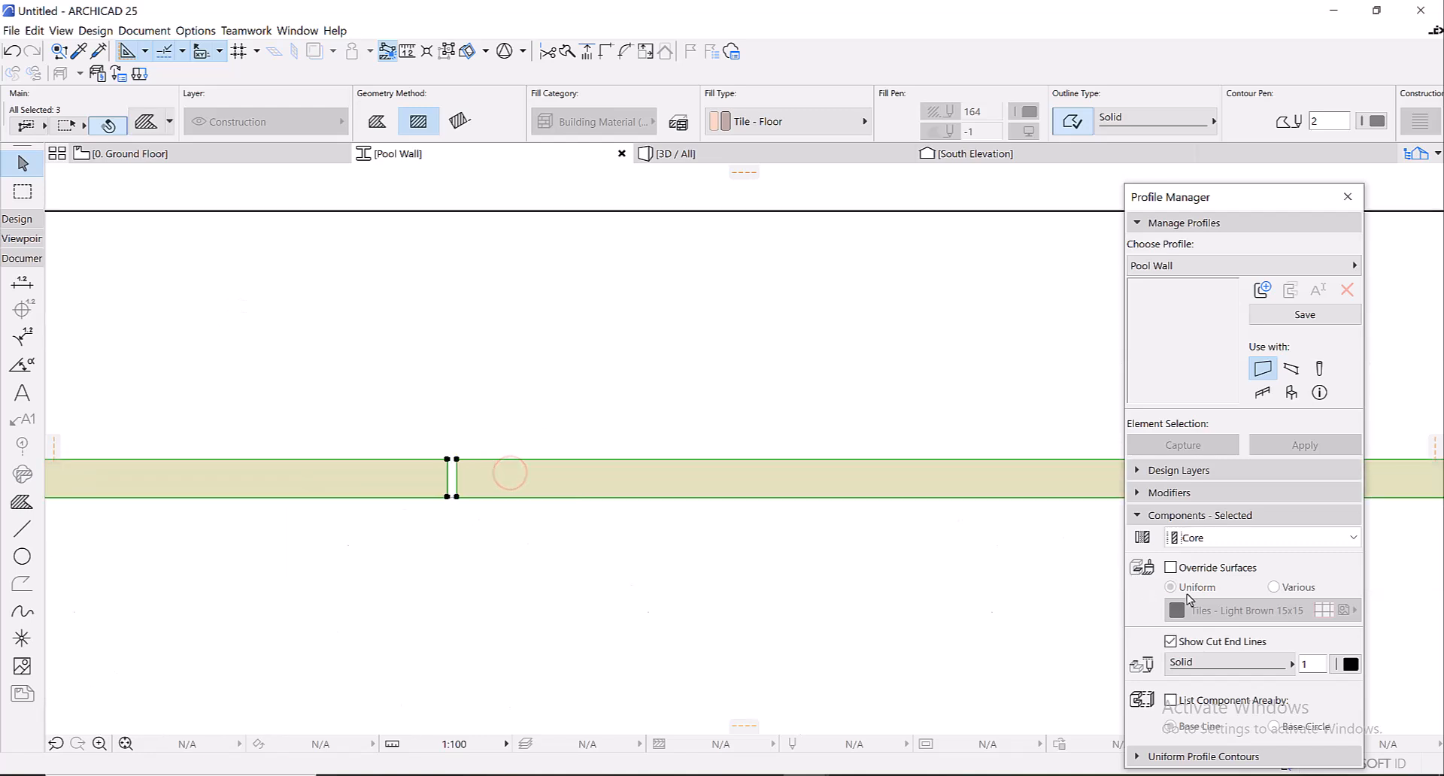
pyautogui.click(1172, 568)
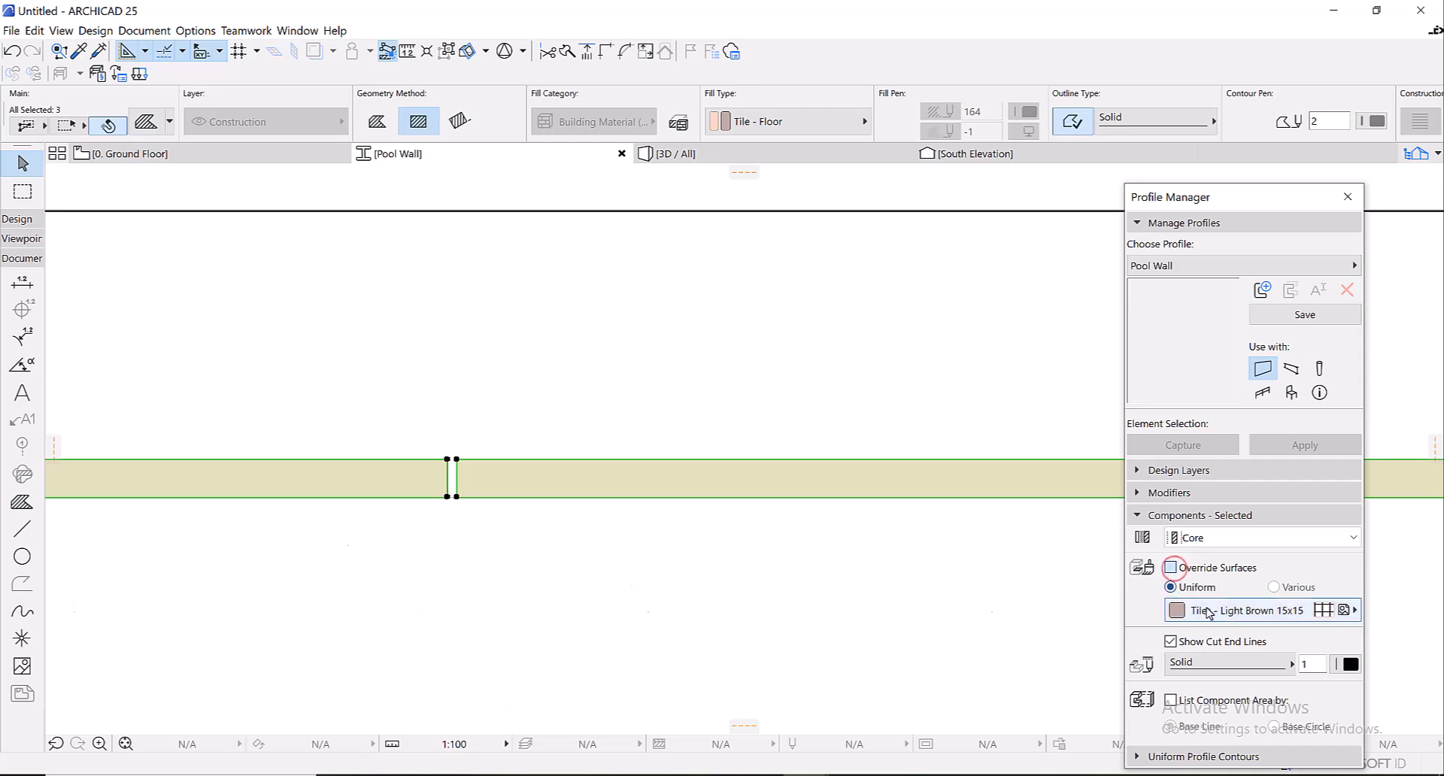
pyautogui.click(1211, 612)
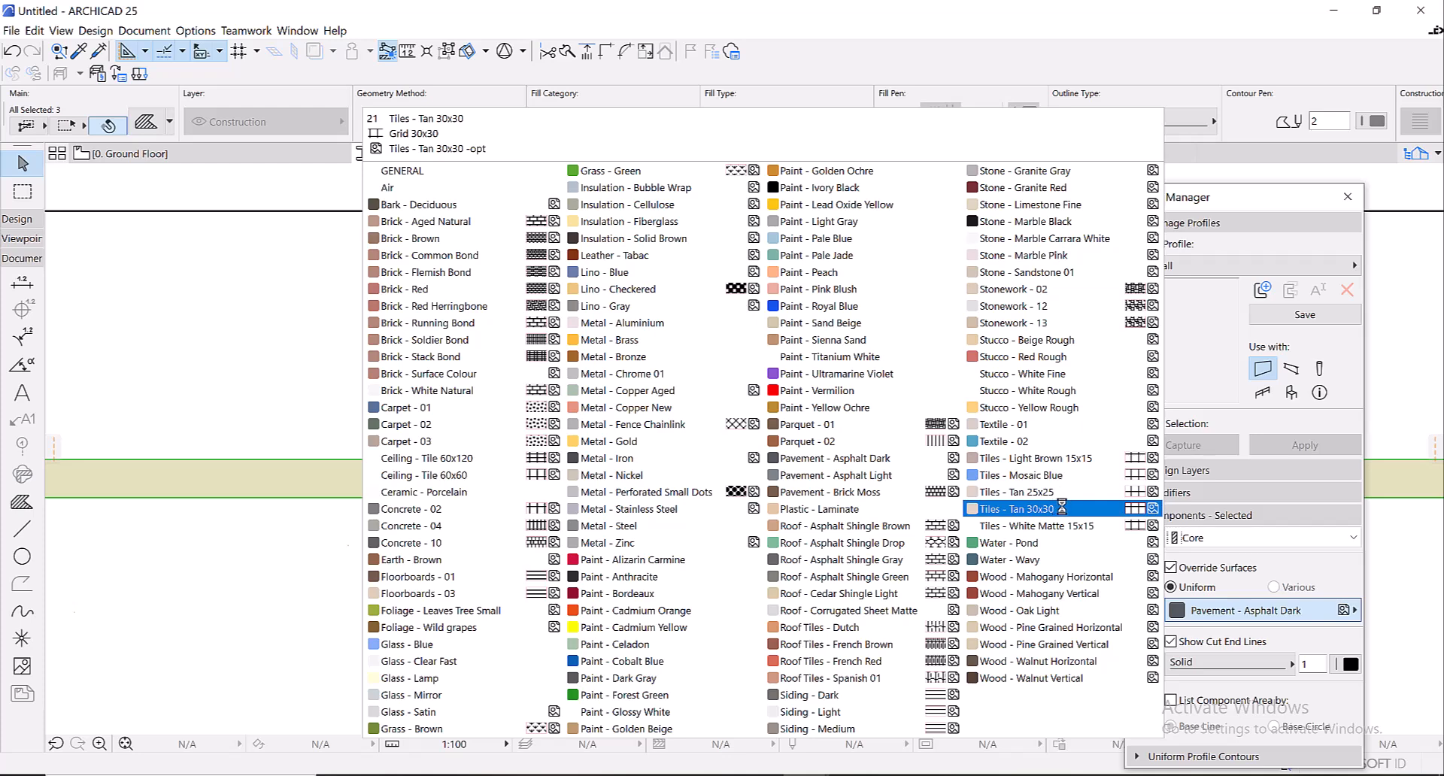
pyautogui.click(1062, 508)
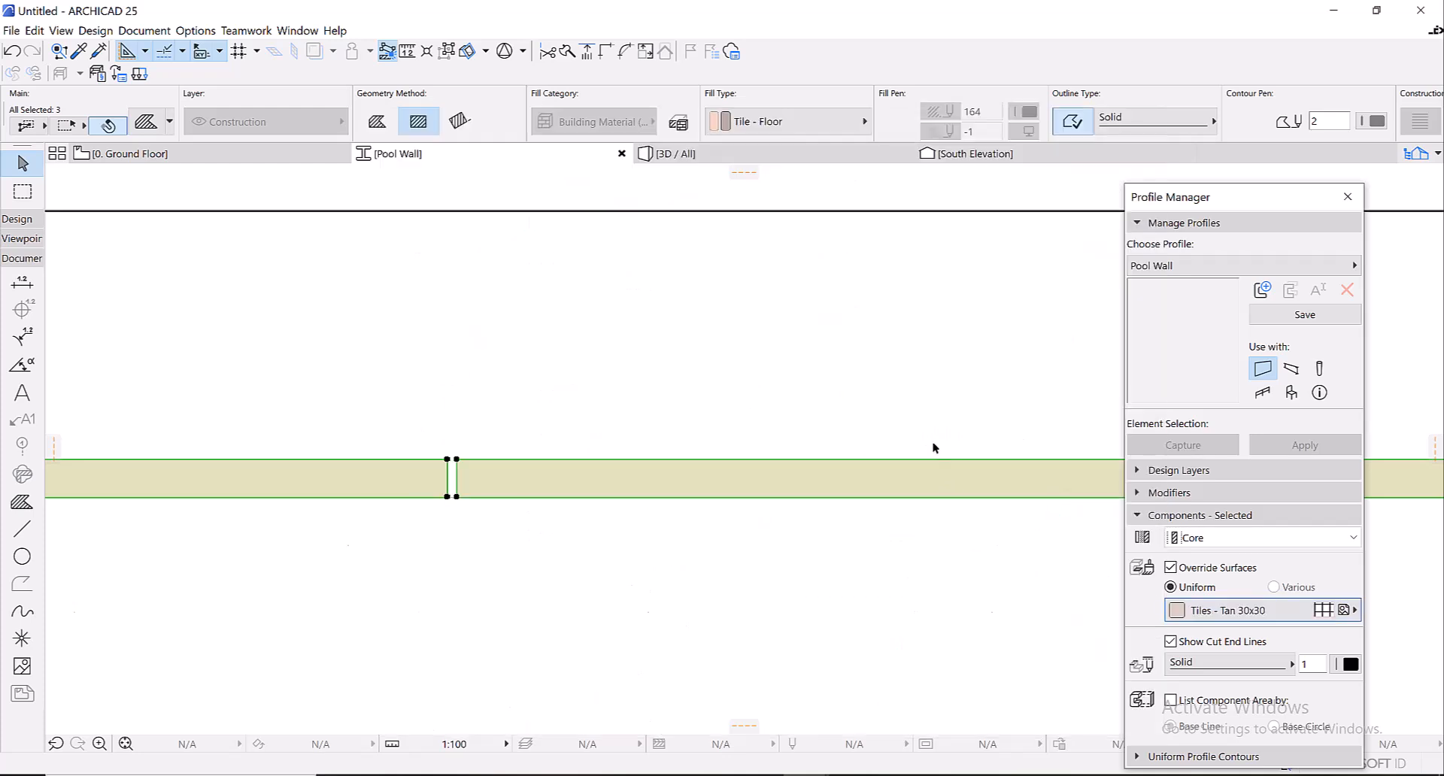
pyautogui.scroll(-5, 941, 452)
pyautogui.click(758, 447)
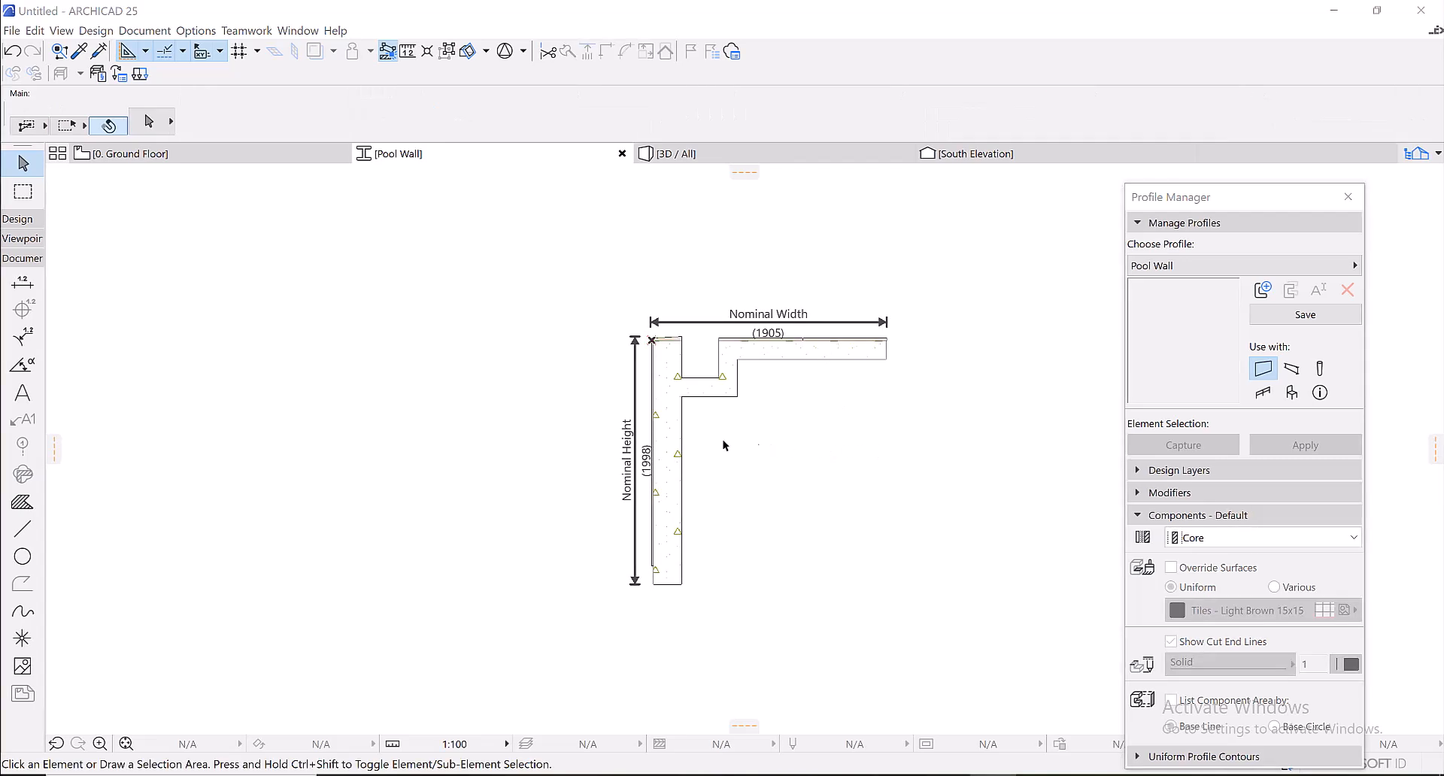
# - Draw a polyline from the deck slab's lower outer corner down, across and up to the wall's lower inner corner, making the profile about 3400 mm high
pyautogui.click(23, 529)
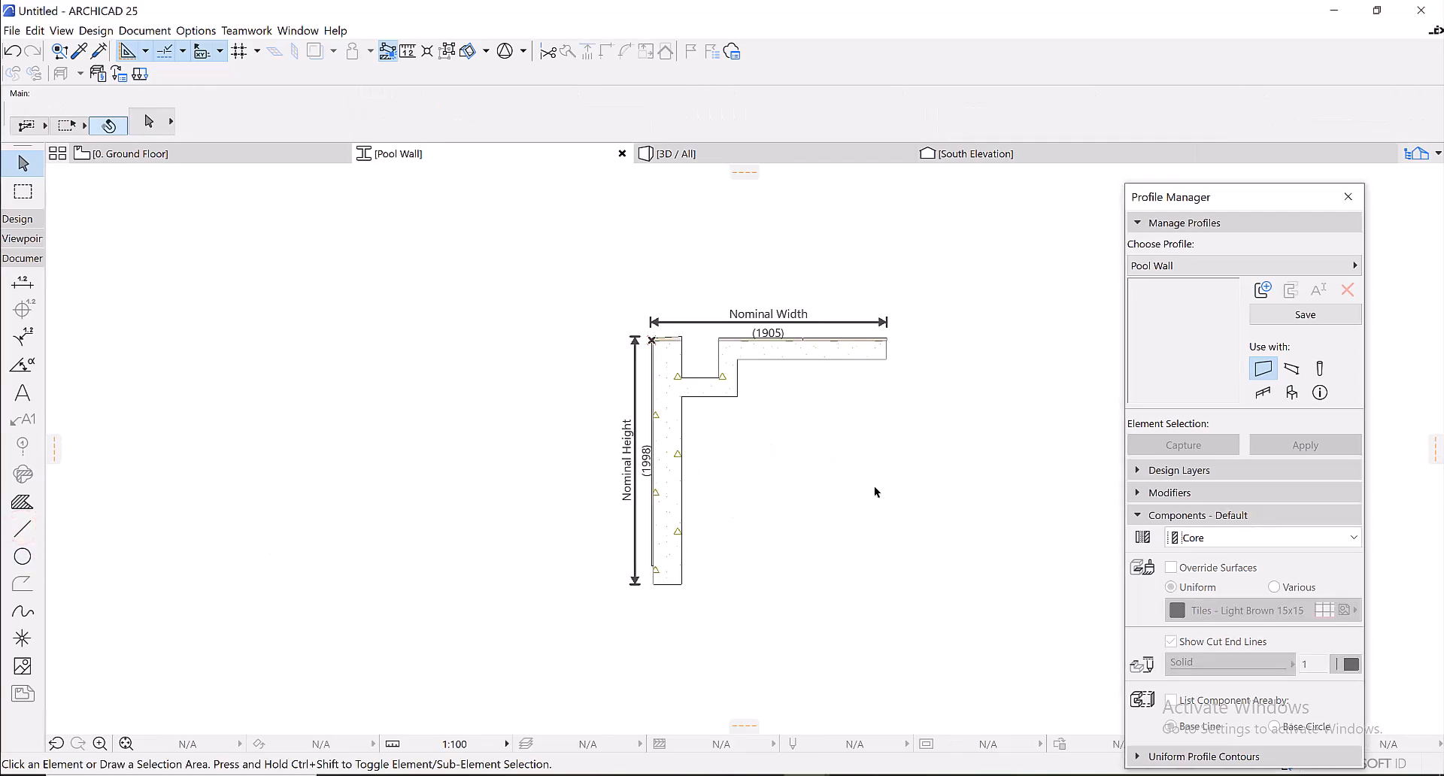
pyautogui.click(22, 529)
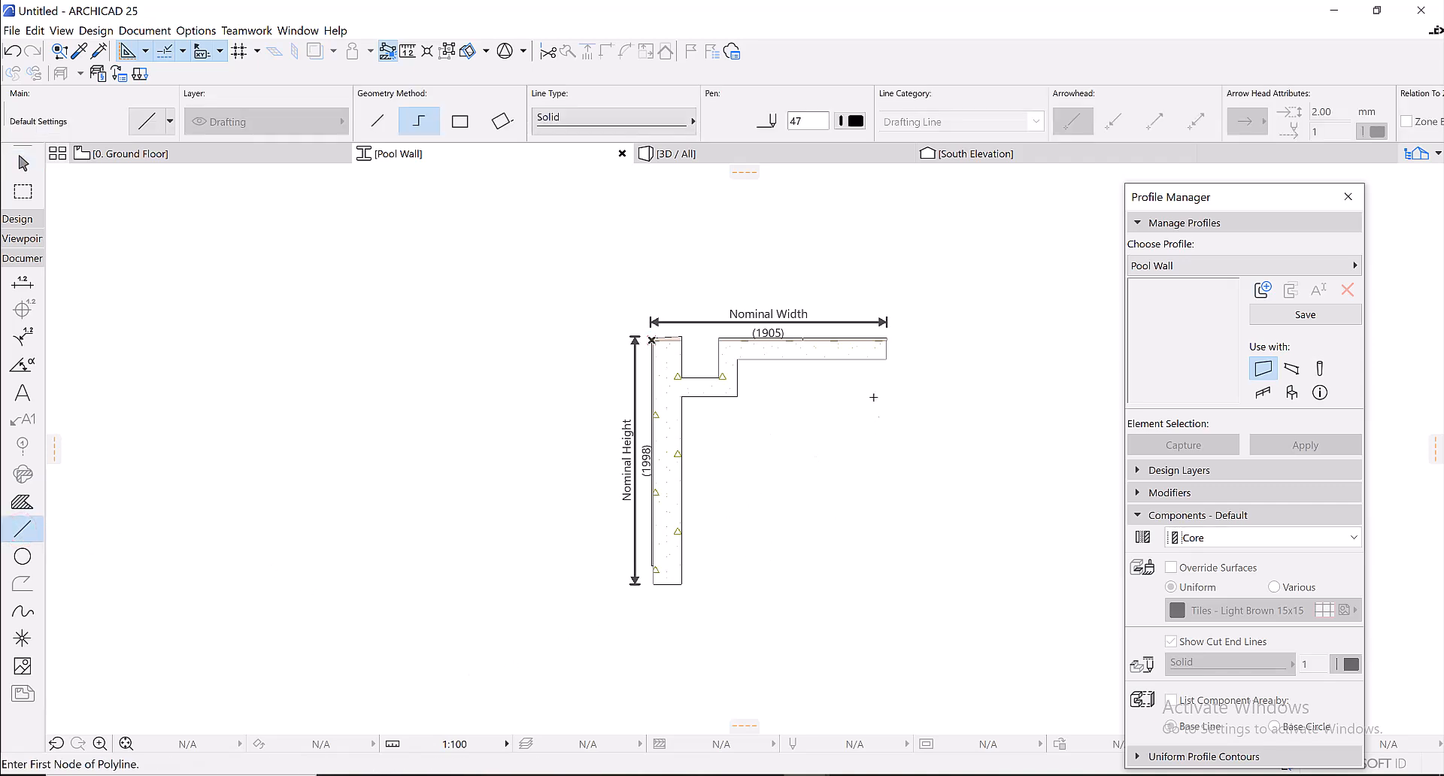
pyautogui.click(887, 358)
pyautogui.scroll(-3, 879, 590)
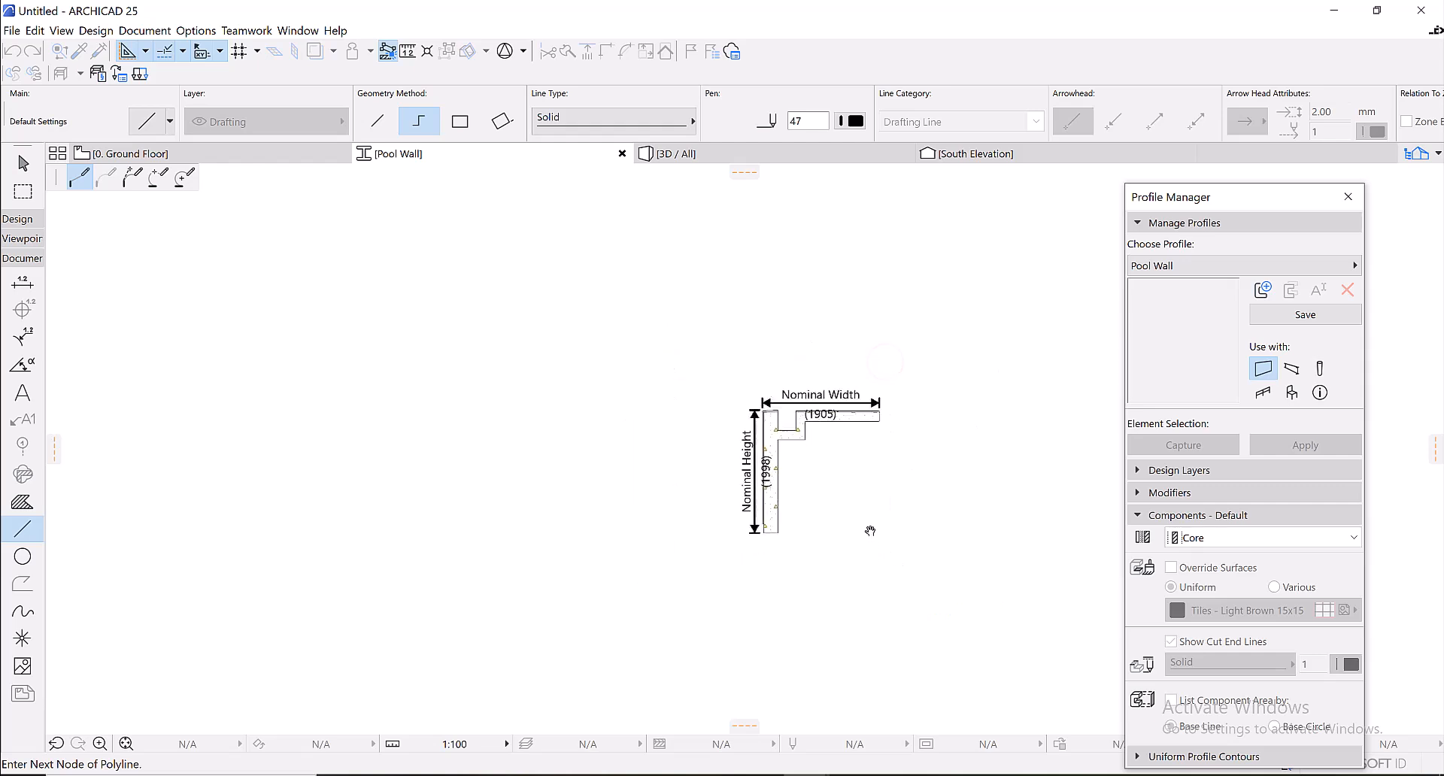
pyautogui.click(812, 616)
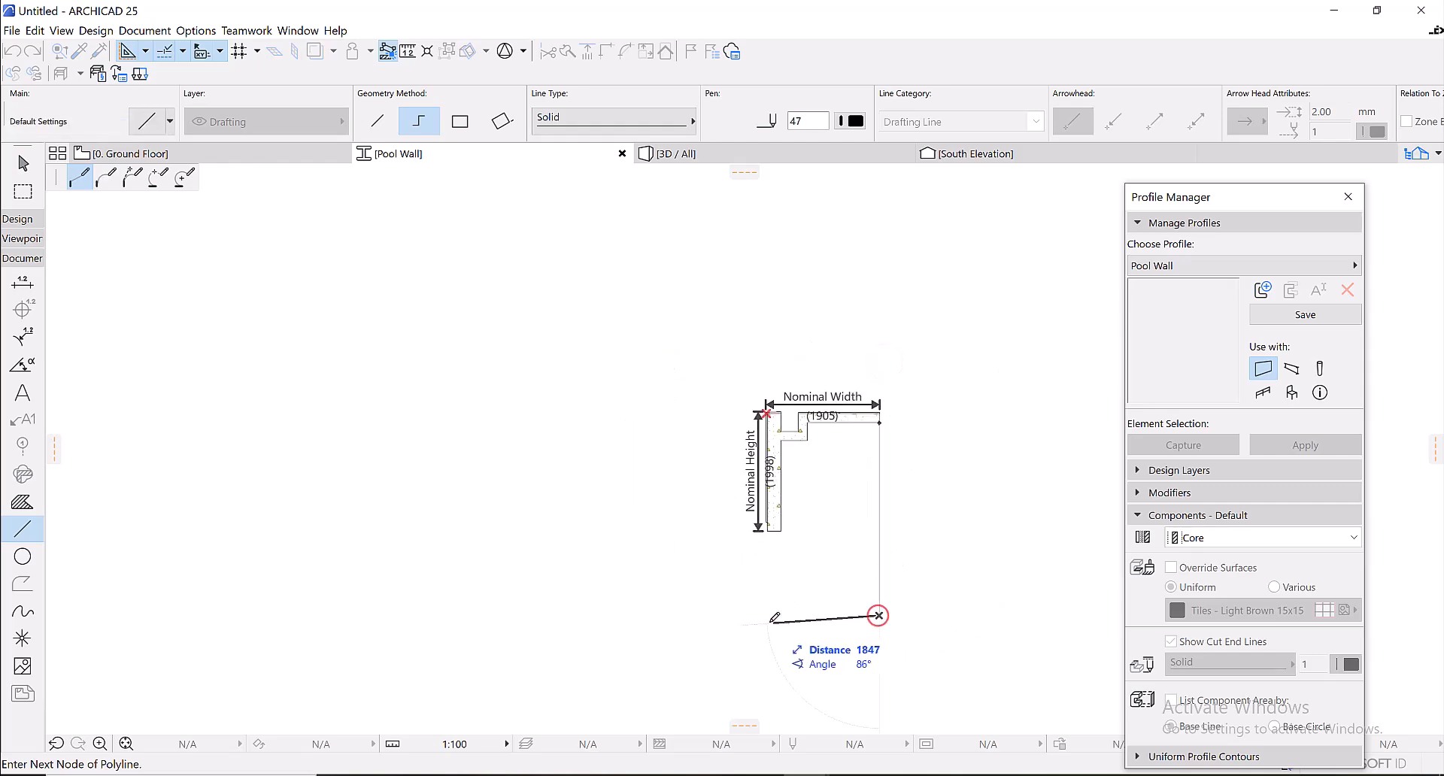
pyautogui.scroll(1, 773, 609)
pyautogui.scroll(2, 773, 609)
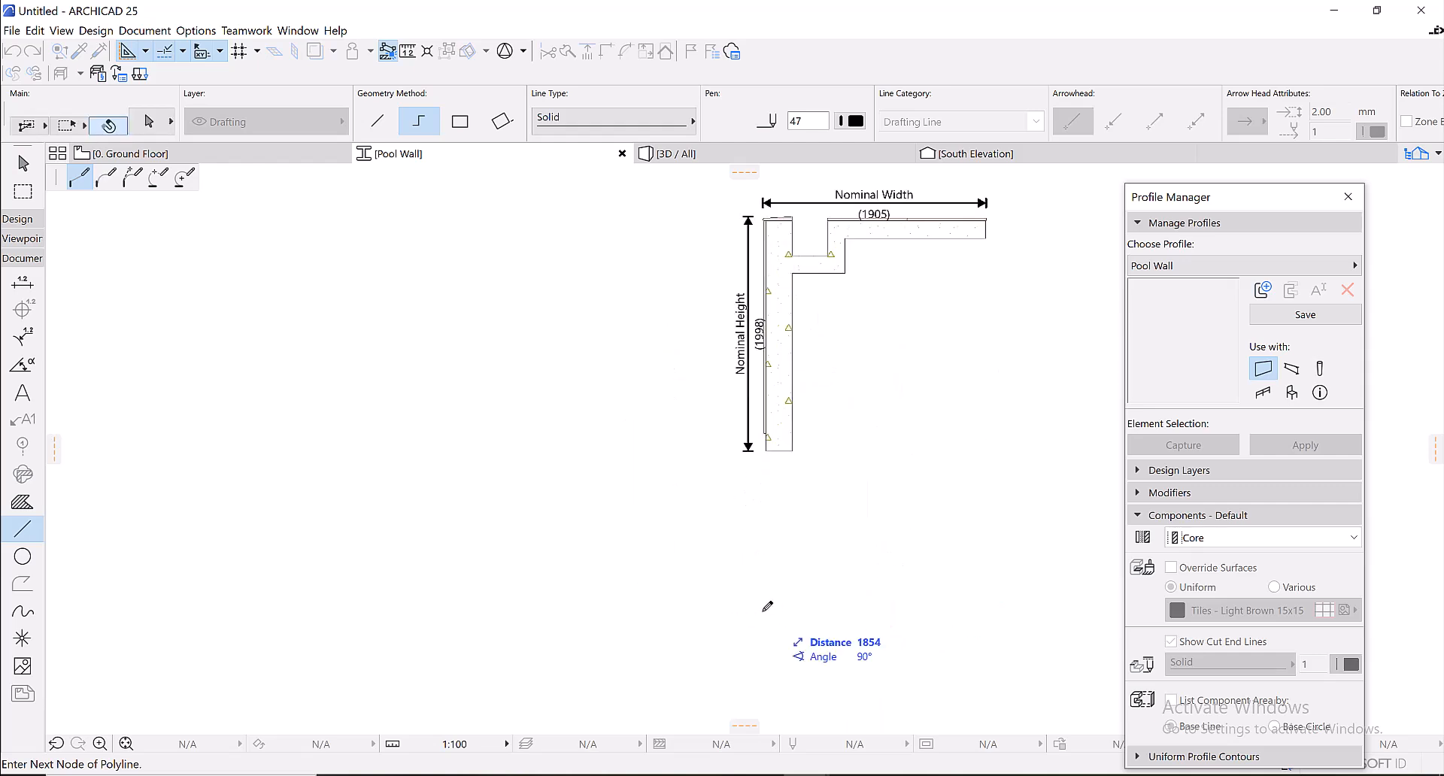
pyautogui.click(766, 616)
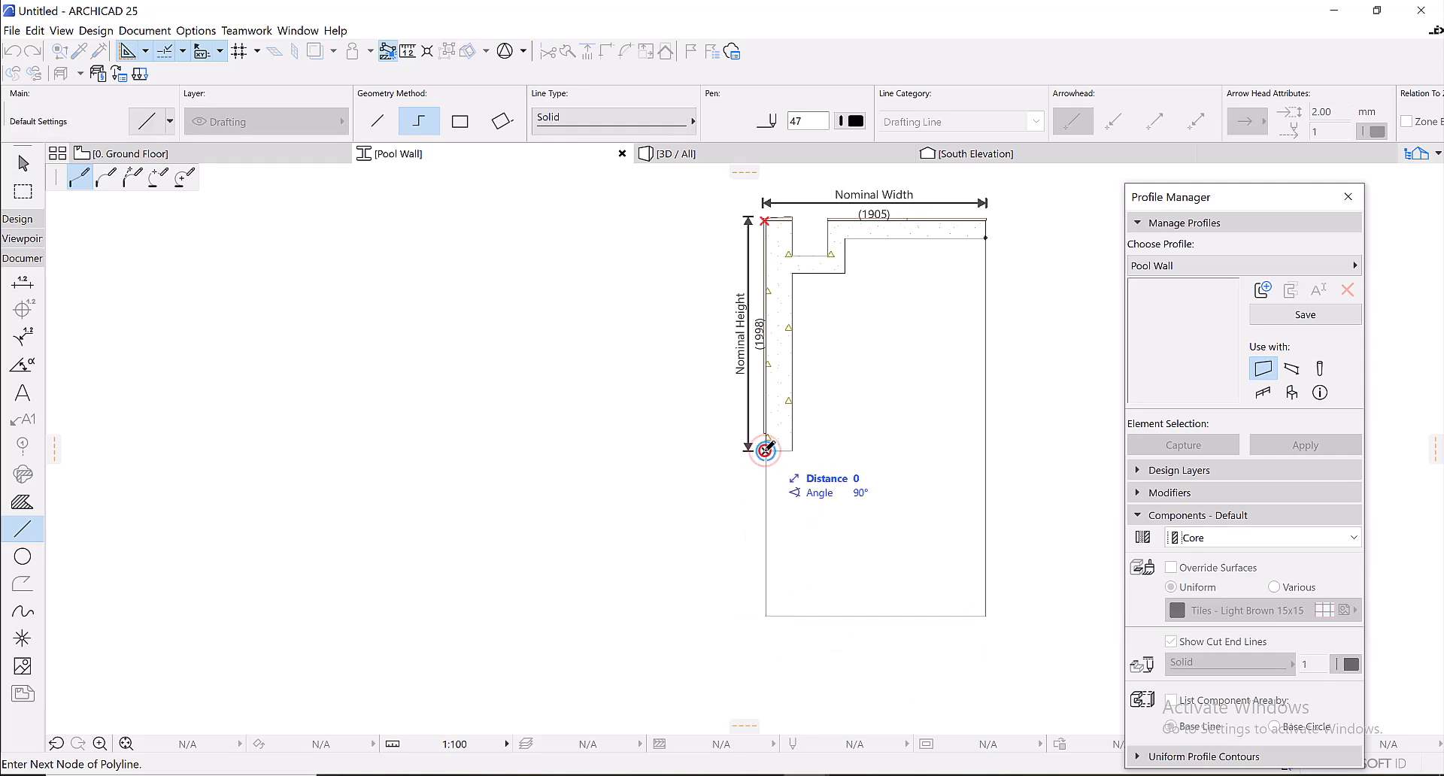
pyautogui.click(765, 450)
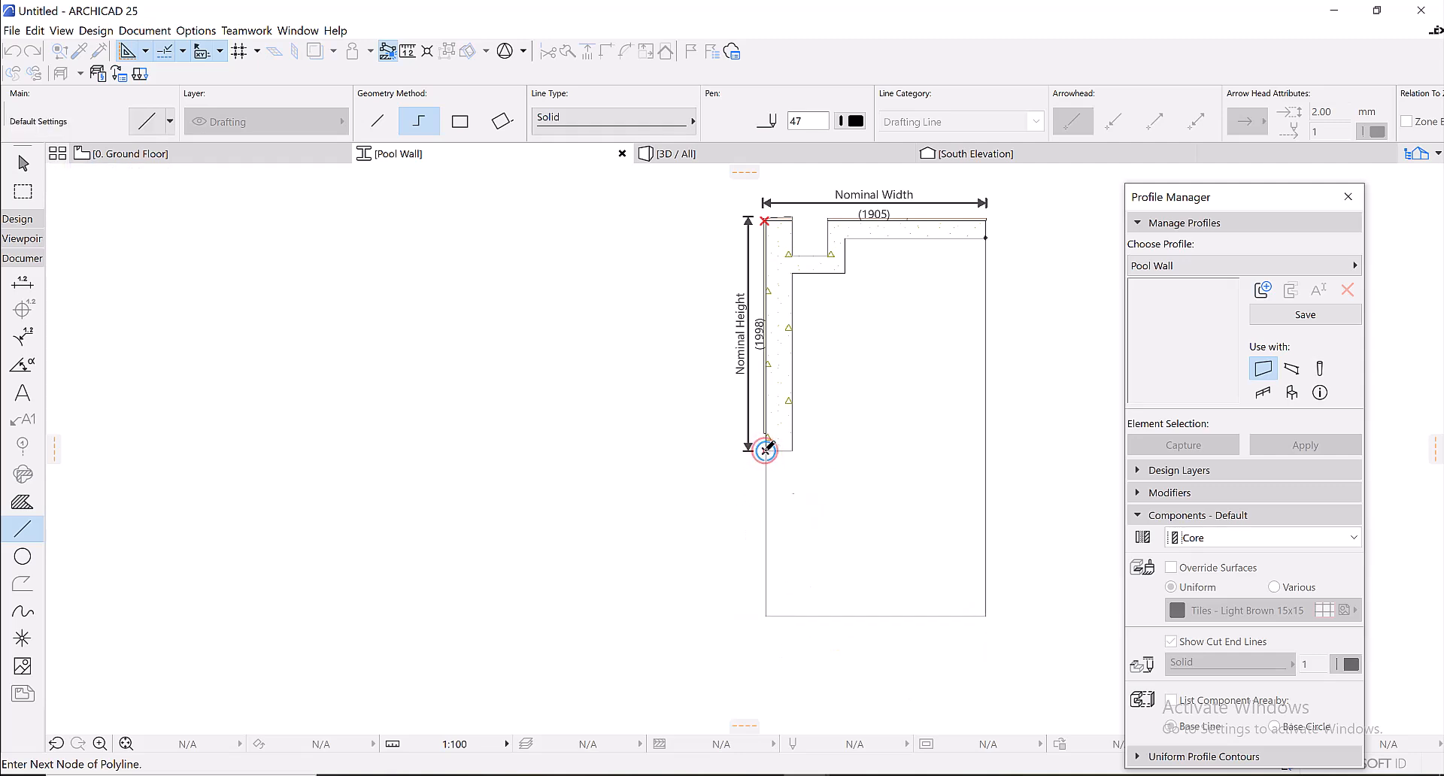
# - Fill the outlined ground area behind and below the wall and assign the EN-04 Soil material to it
pyautogui.click(22, 502)
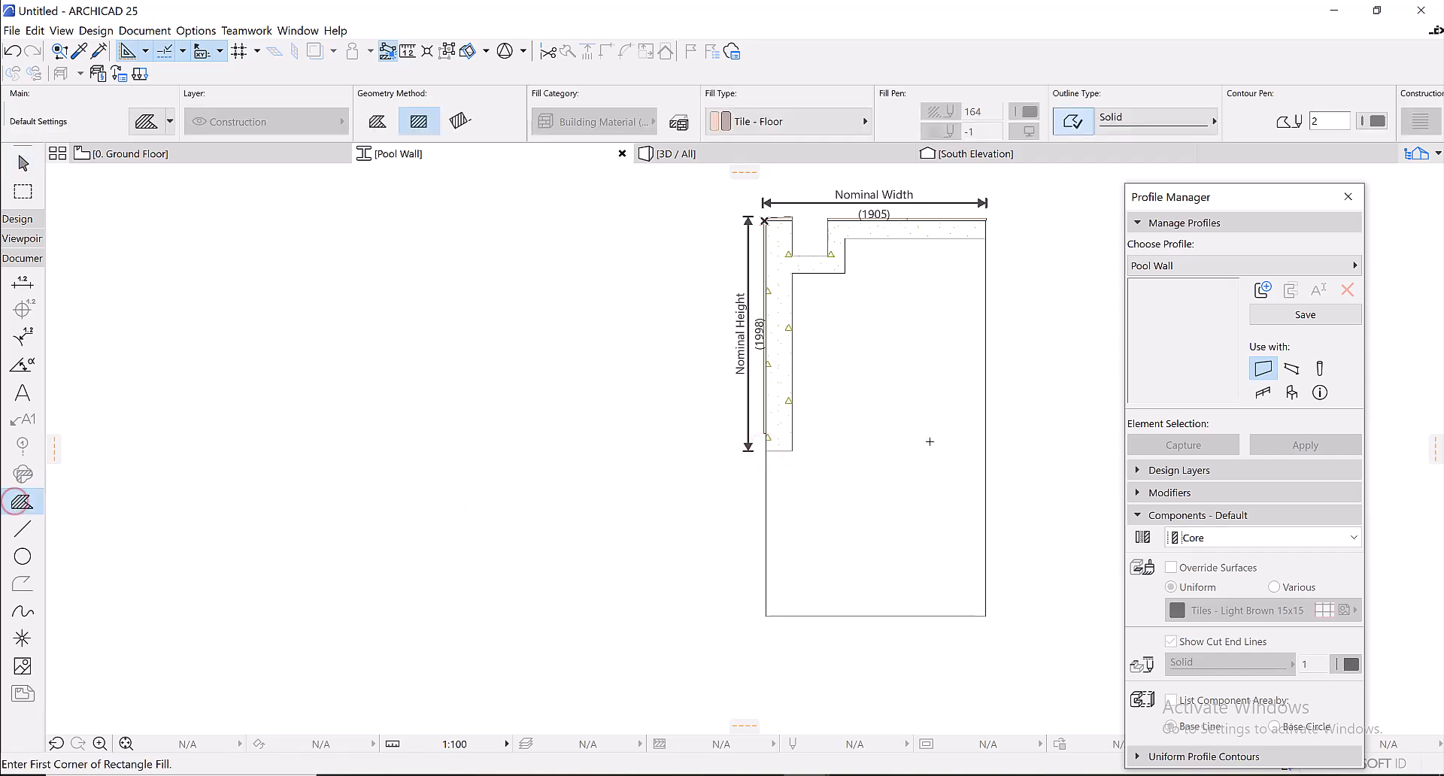
pyautogui.click(870, 436)
pyautogui.click(864, 346)
pyautogui.click(756, 128)
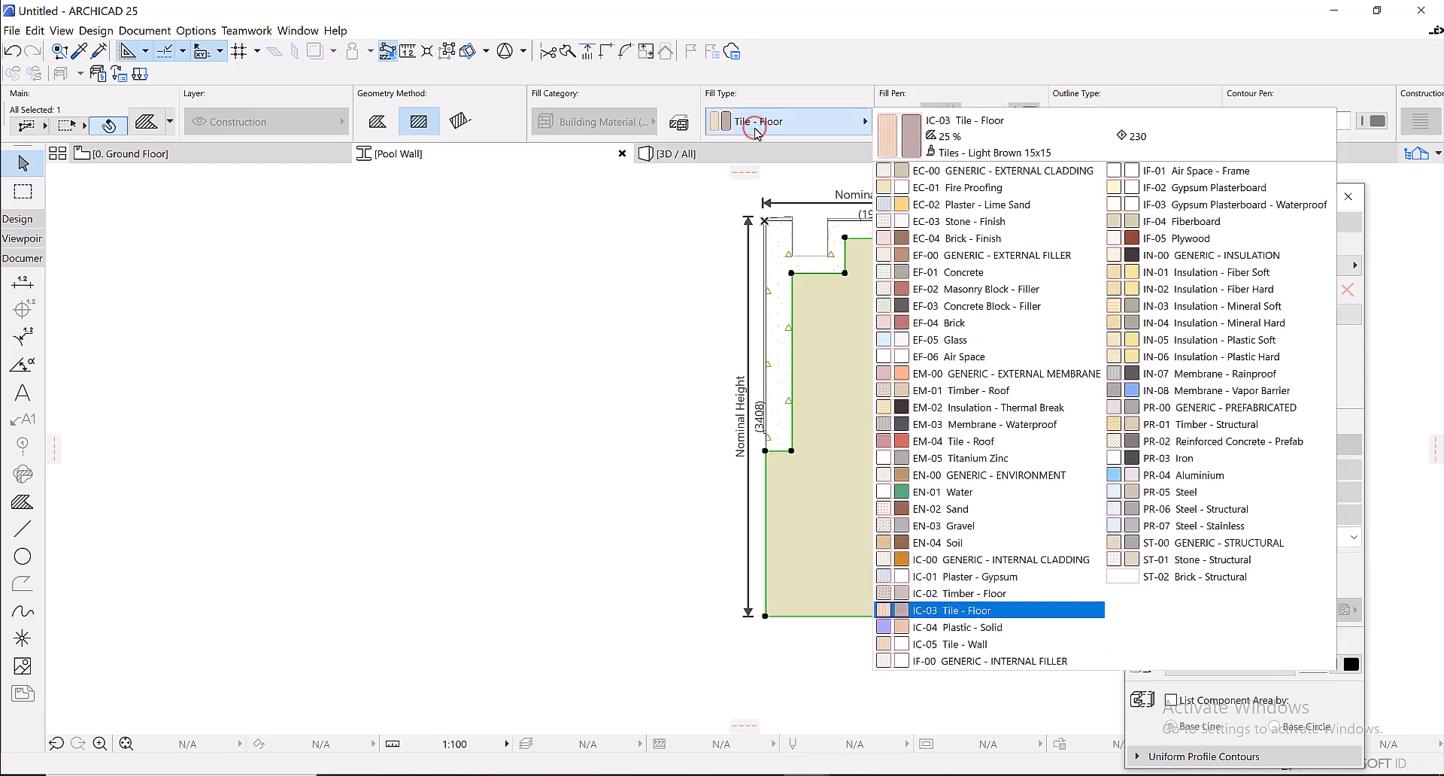
pyautogui.click(985, 540)
pyautogui.click(991, 499)
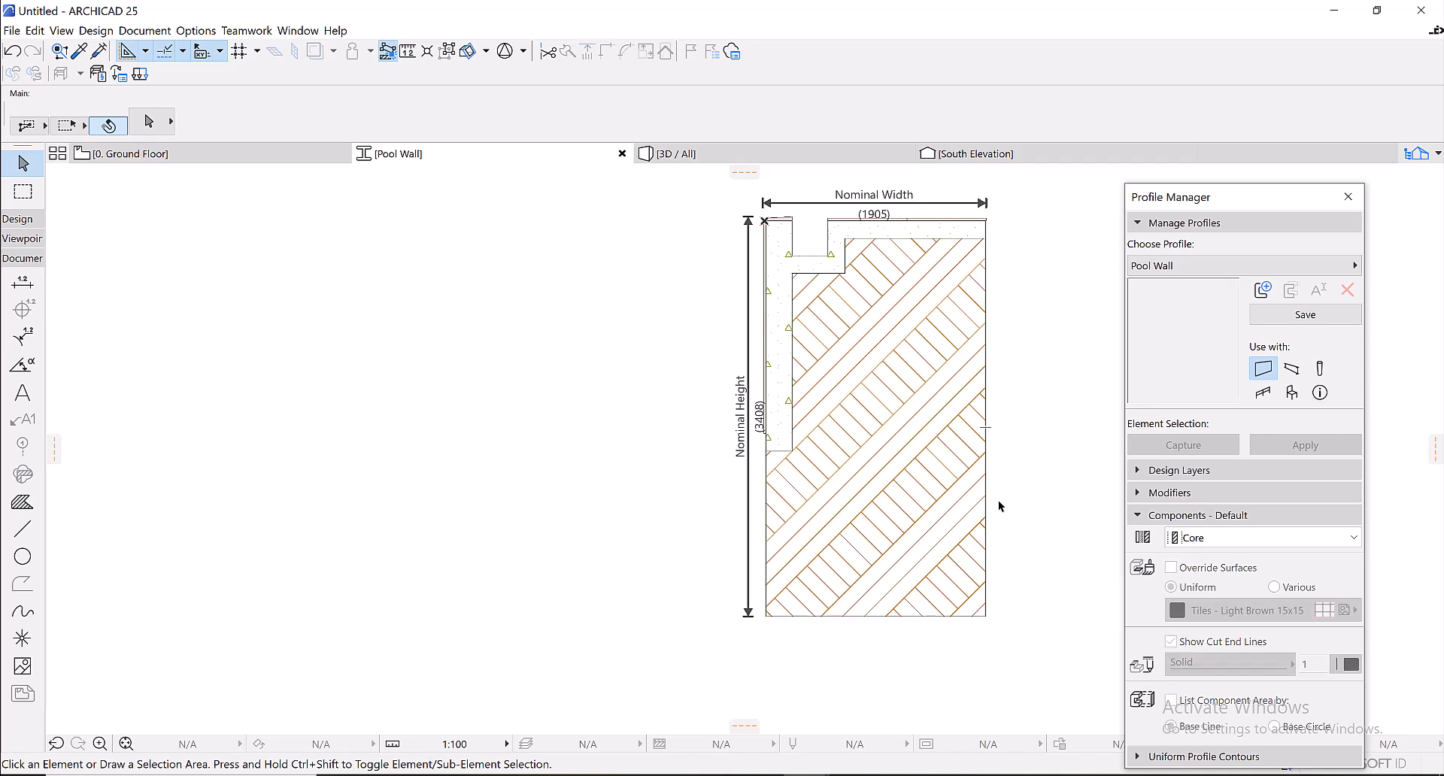
pyautogui.scroll(-1, 986, 500)
pyautogui.moveTo(987, 500)
pyautogui.mouseDown(button='middle')
pyautogui.moveTo(892, 497)
pyautogui.moveTo(876, 530)
pyautogui.mouseUp(button='middle')
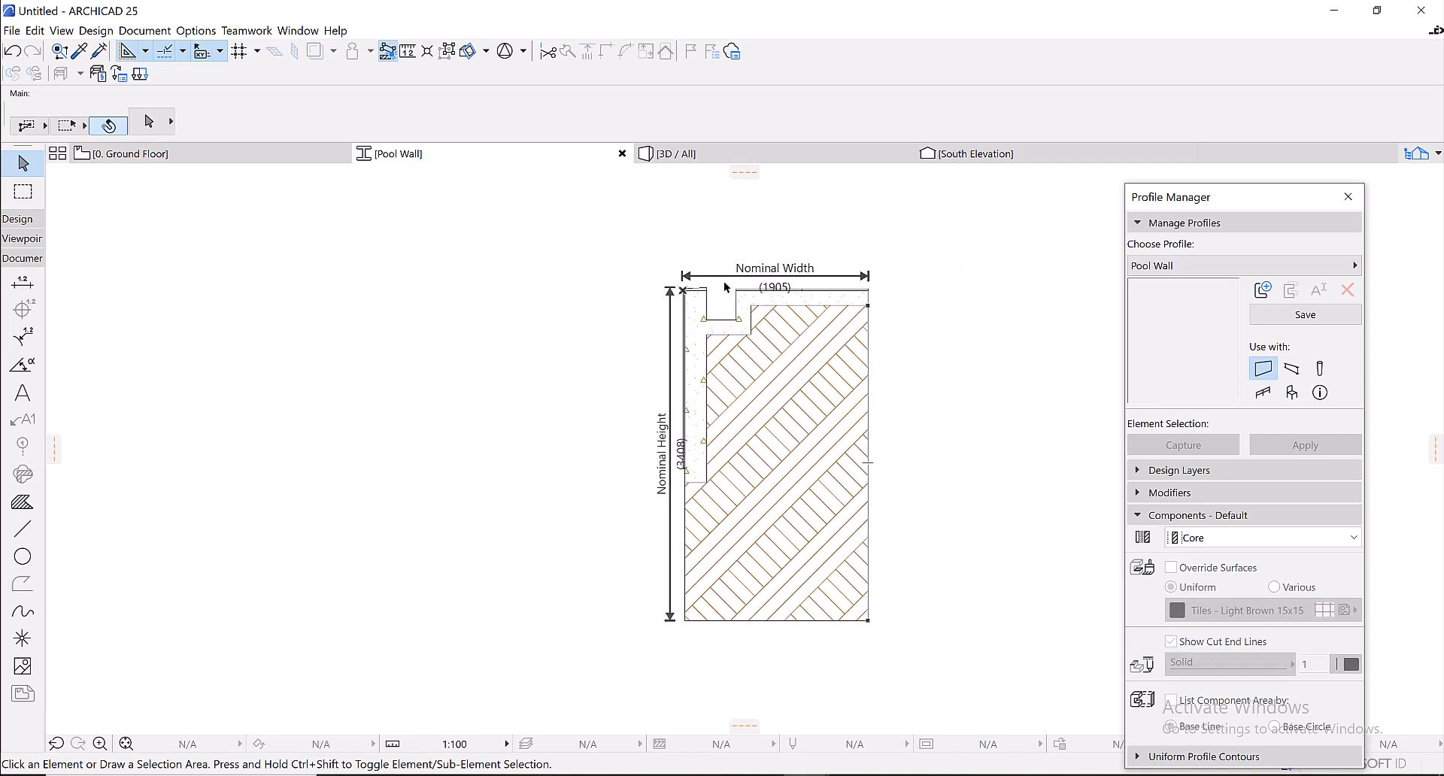
# - Save the Pool Wall profile and return to the pool's plan drawing on the ground floor
pyautogui.scroll(2, 812, 454)
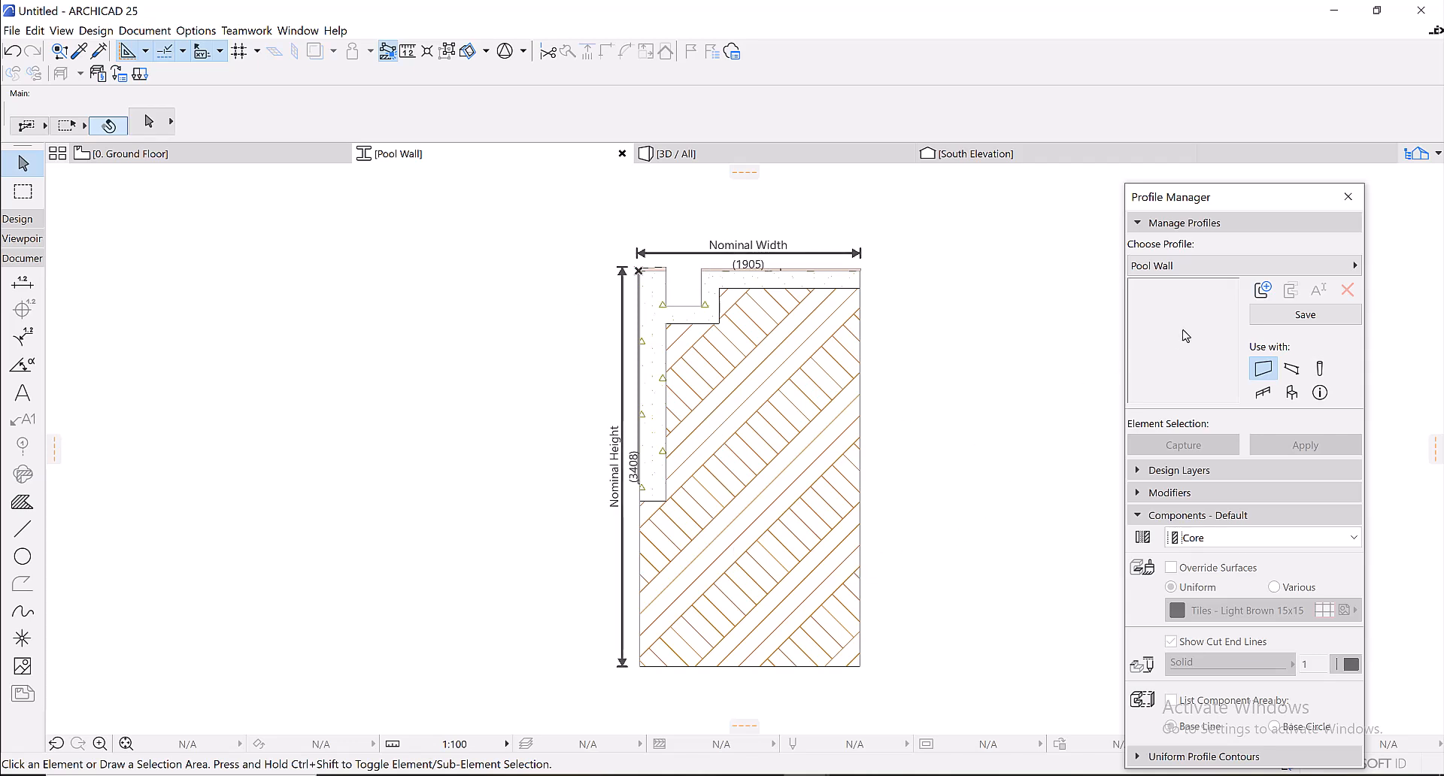
pyautogui.click(1293, 320)
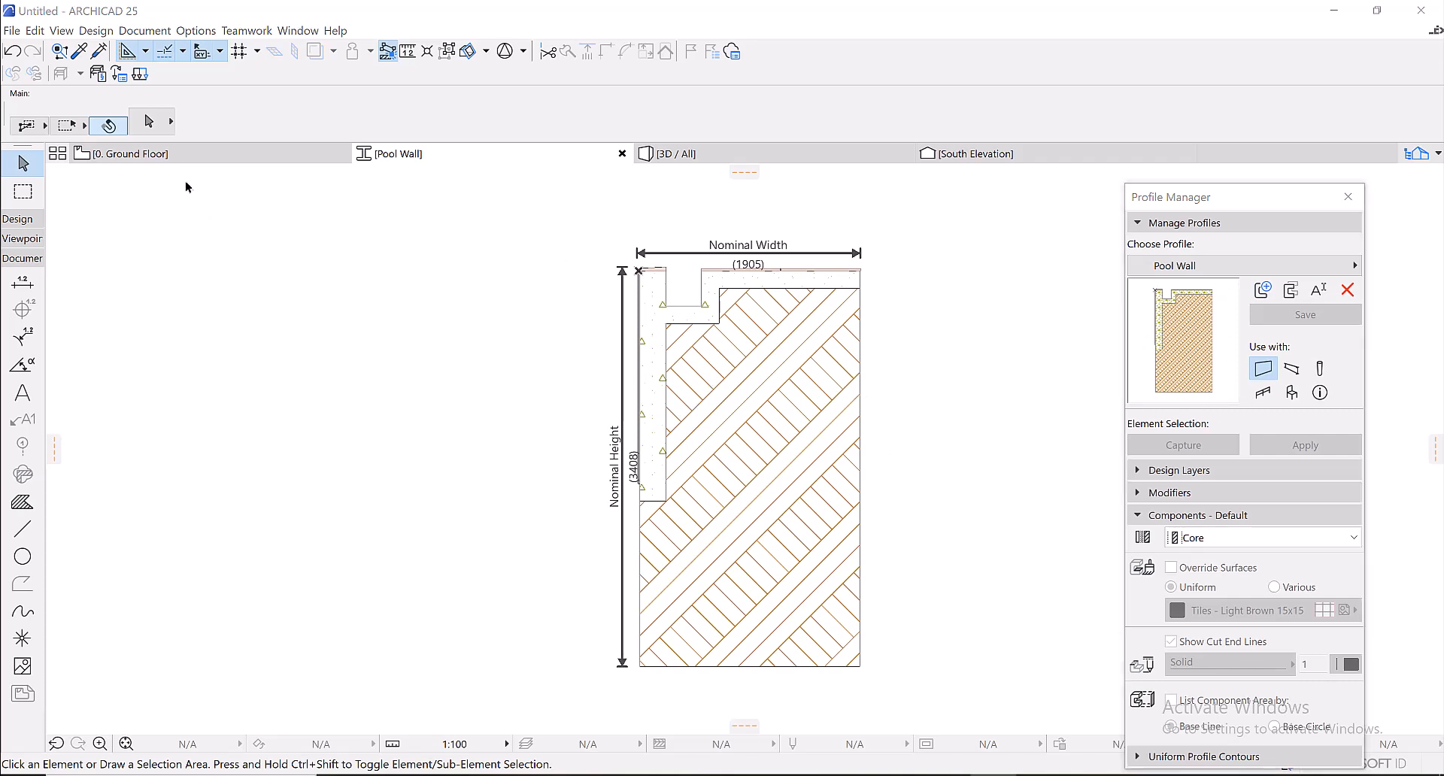
pyautogui.click(197, 155)
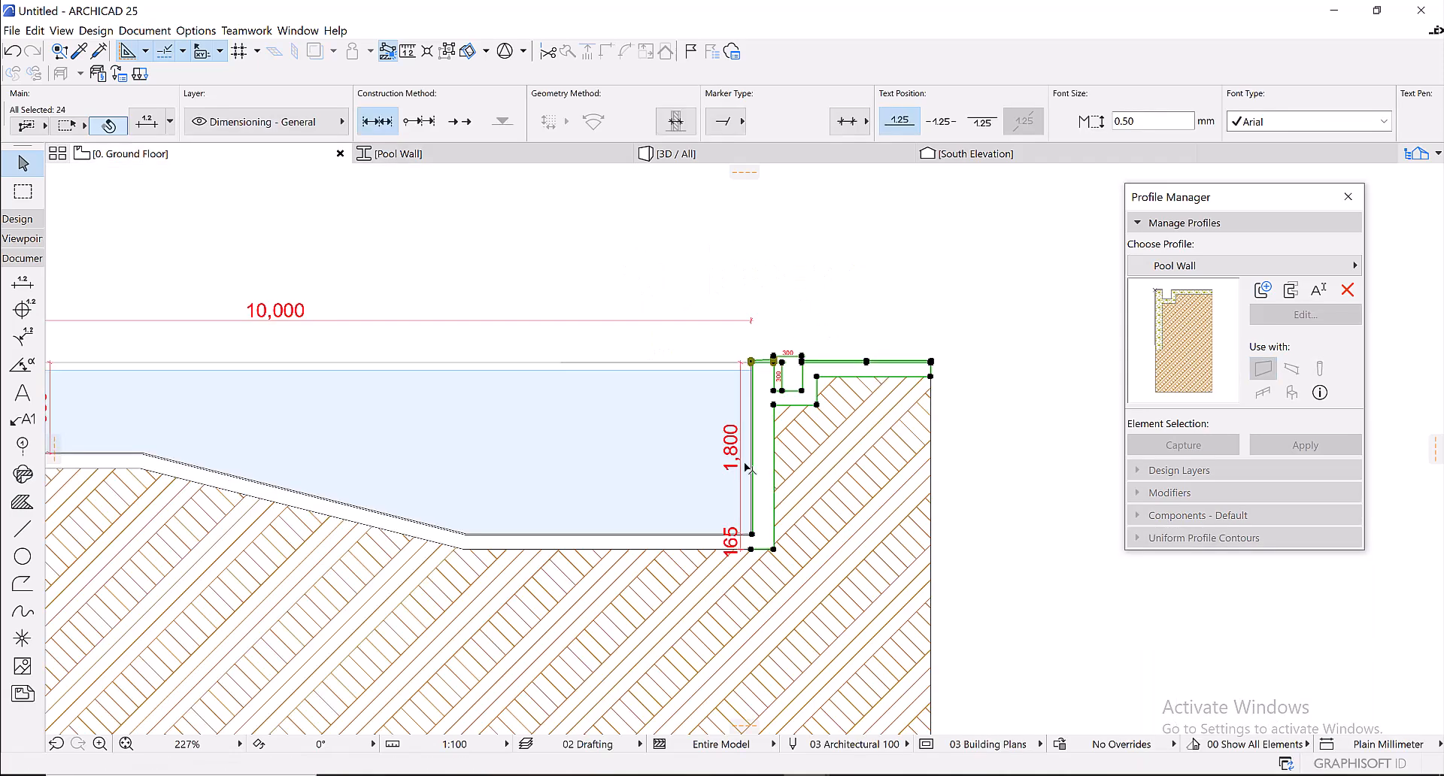
pyautogui.scroll(-3, 744, 464)
pyautogui.moveTo(687, 374); pyautogui.dragTo(832, 730, button='middle')
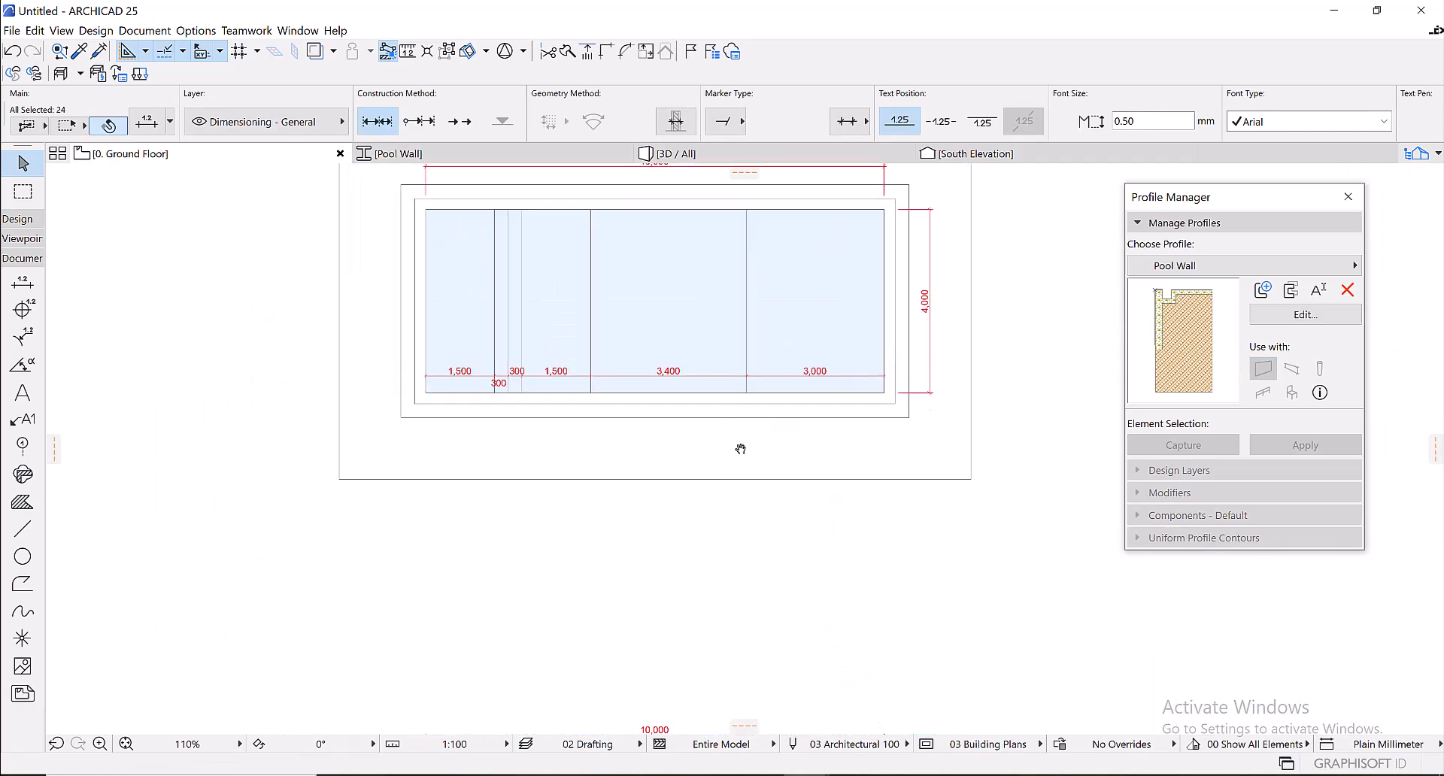
pyautogui.moveTo(727, 289); pyautogui.dragTo(746, 455, button='middle')
pyautogui.scroll(1, 852, 379)
pyautogui.moveTo(783, 378); pyautogui.dragTo(758, 352, button='middle')
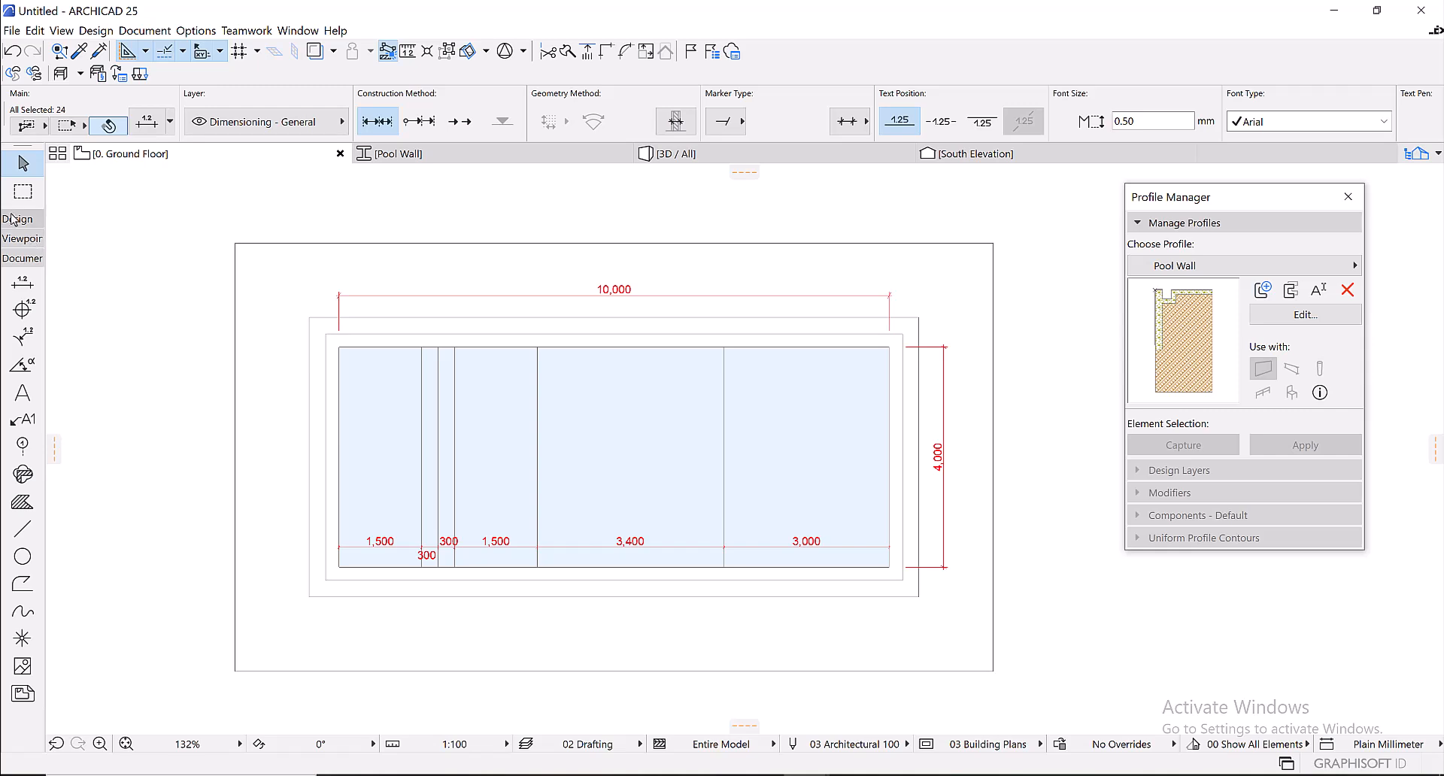
# - Set up the Wall tool with a complex profile structure using the Pool Wall profile
pyautogui.click(16, 219)
pyautogui.click(22, 243)
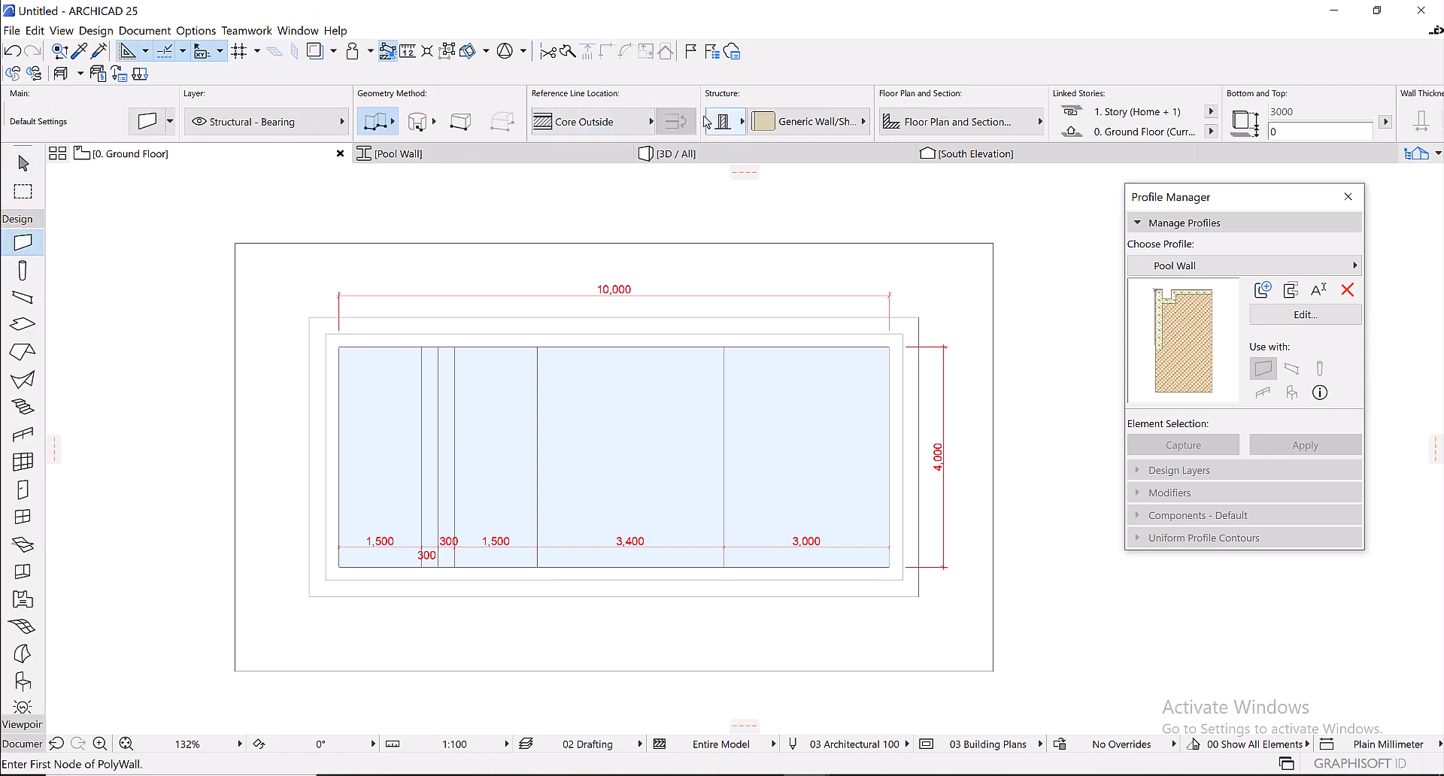
pyautogui.click(724, 121)
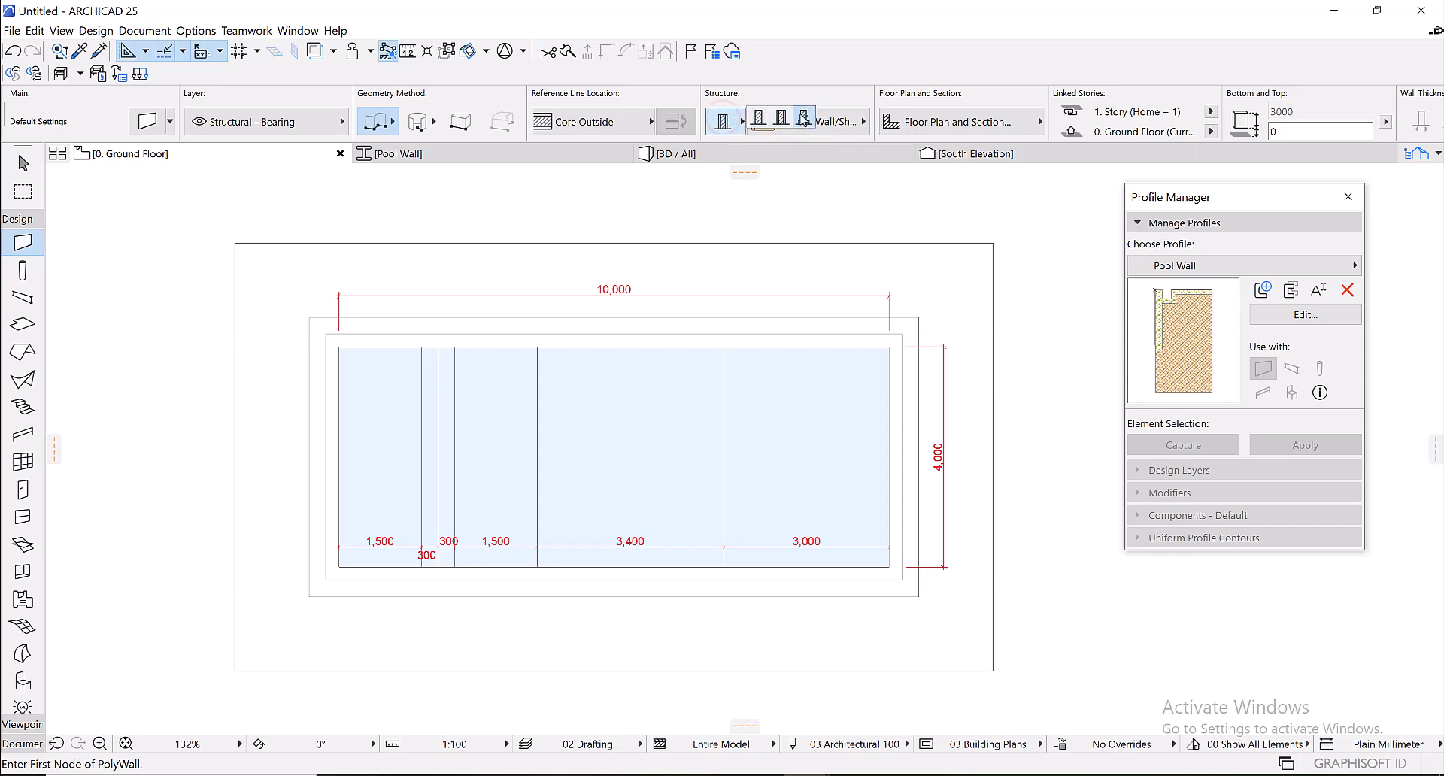
pyautogui.click(803, 118)
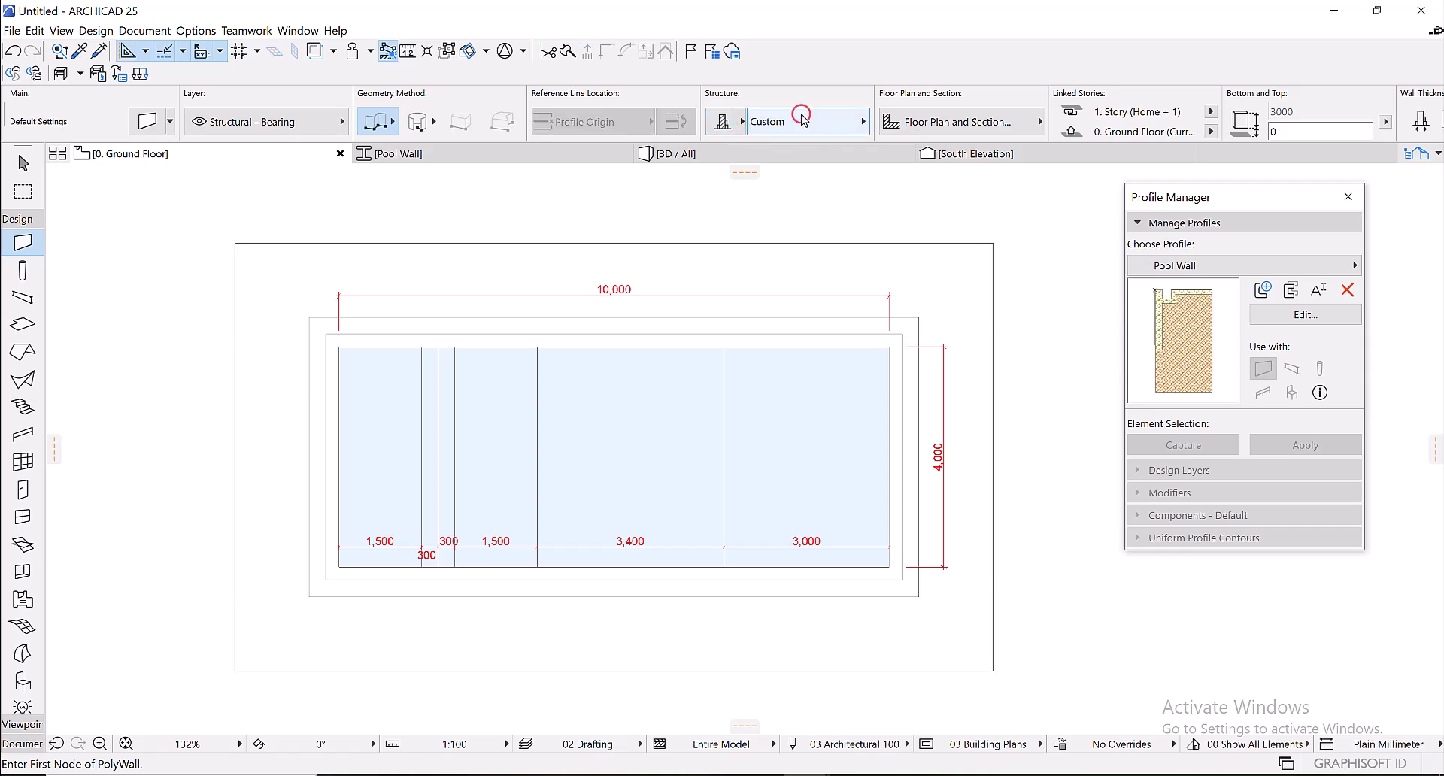
pyautogui.click(804, 124)
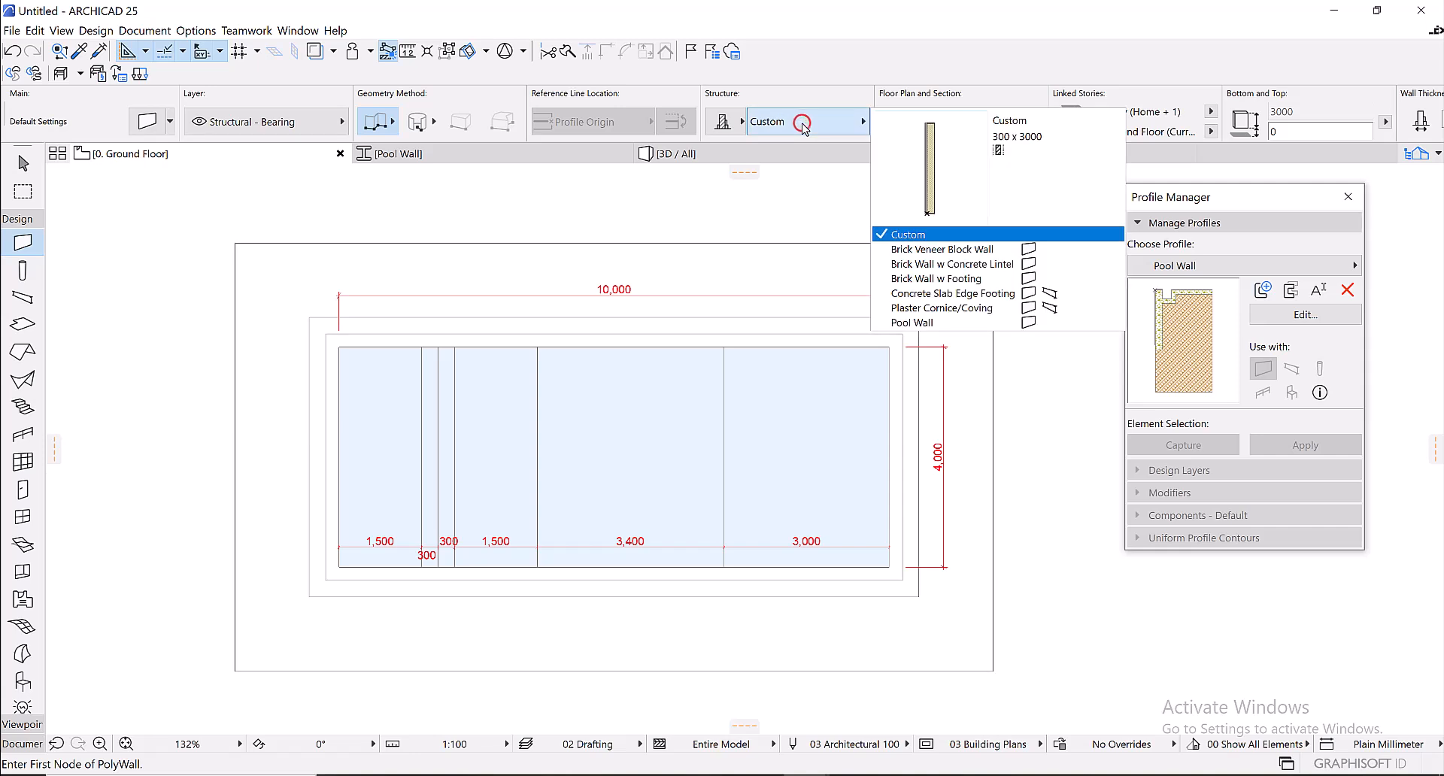
pyautogui.click(950, 322)
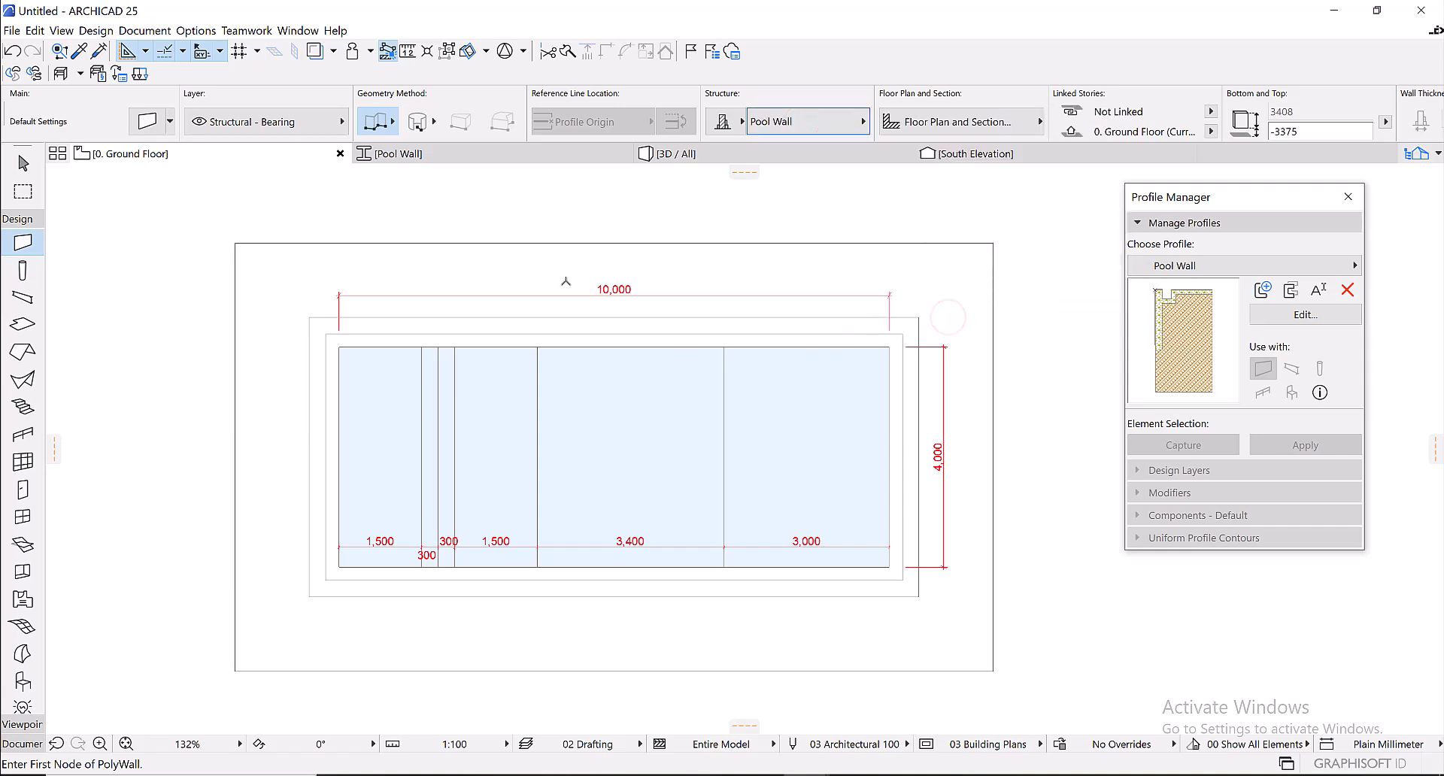
# - Draw a closed chained wall along the 10,000 by 4,000 mm pool outline, counterclockwise from its lower-left corner
pyautogui.click(382, 121)
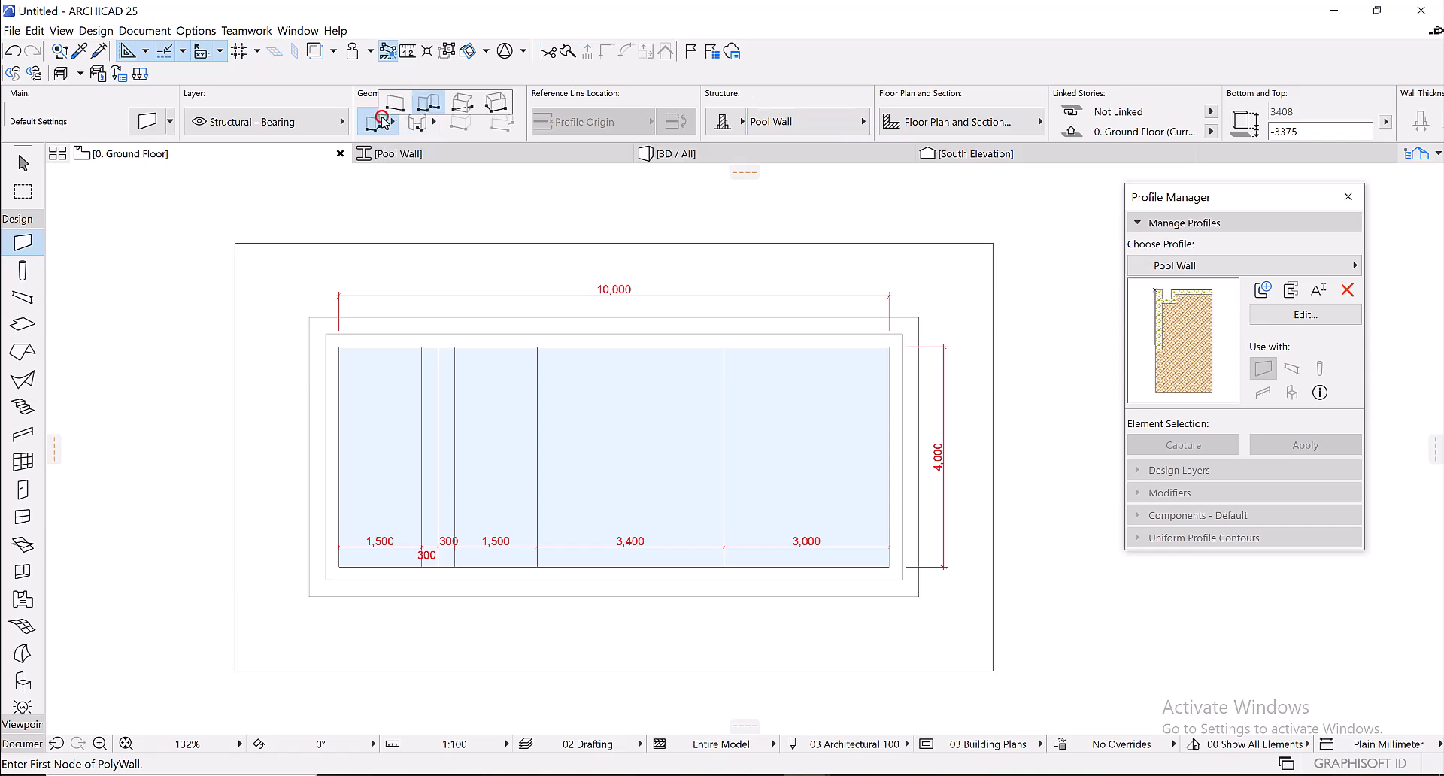
pyautogui.click(437, 110)
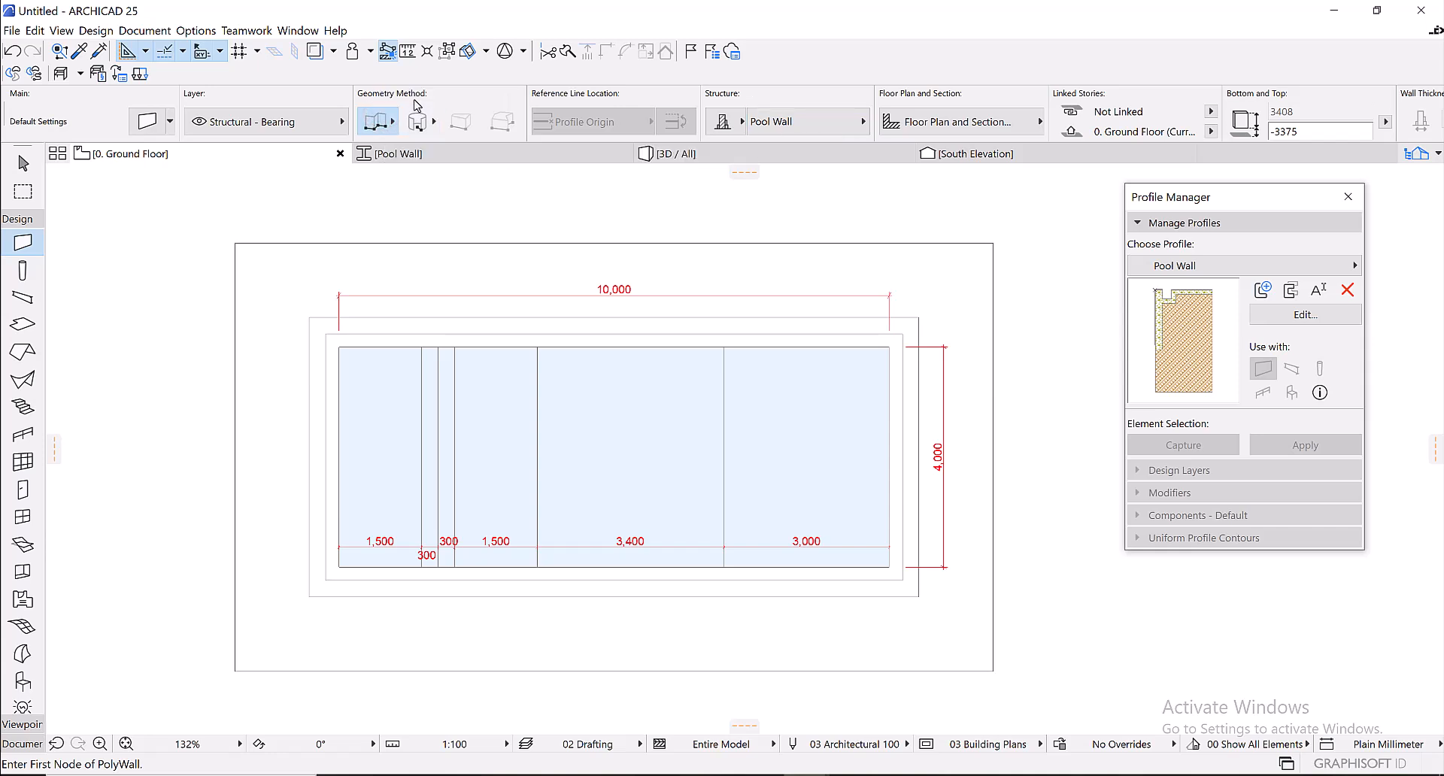
pyautogui.click(380, 122)
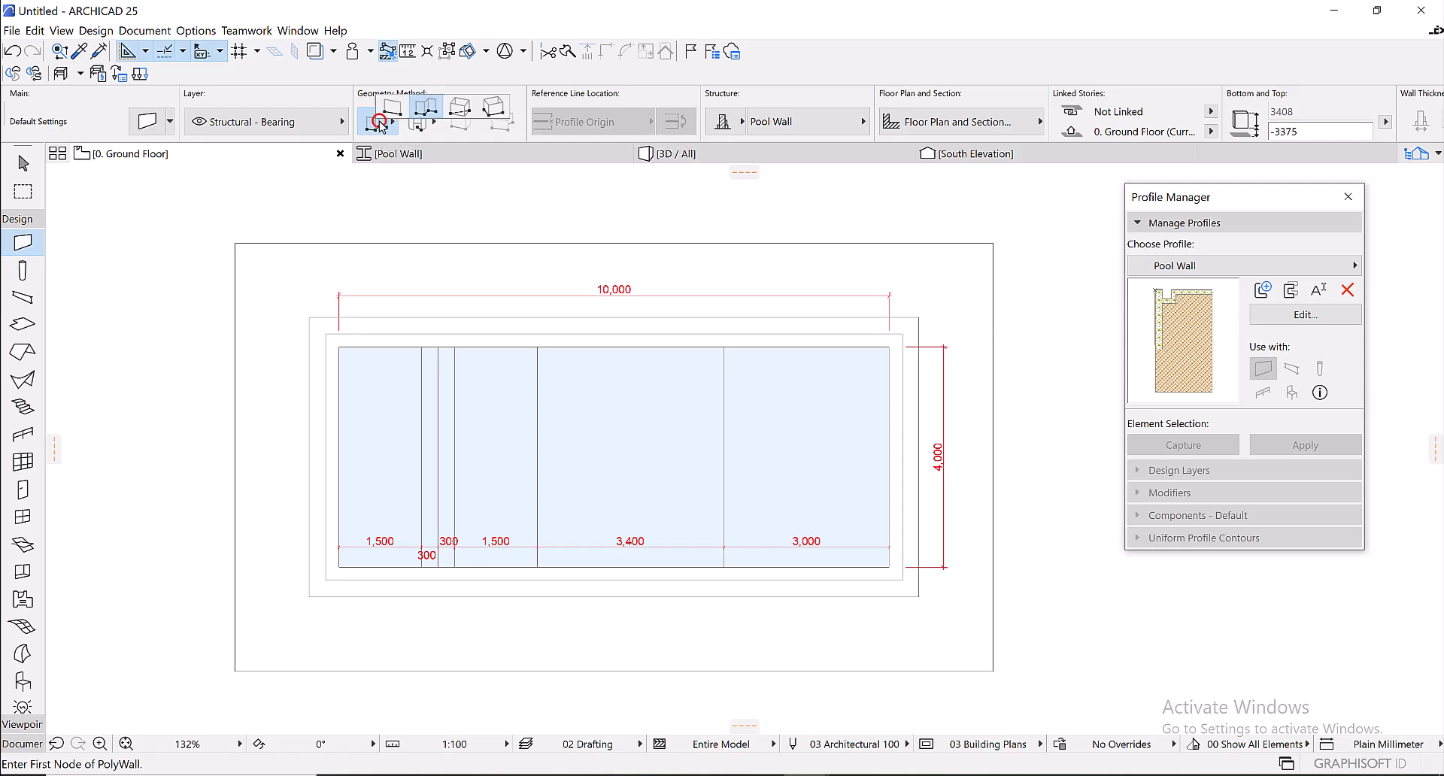
pyautogui.click(424, 111)
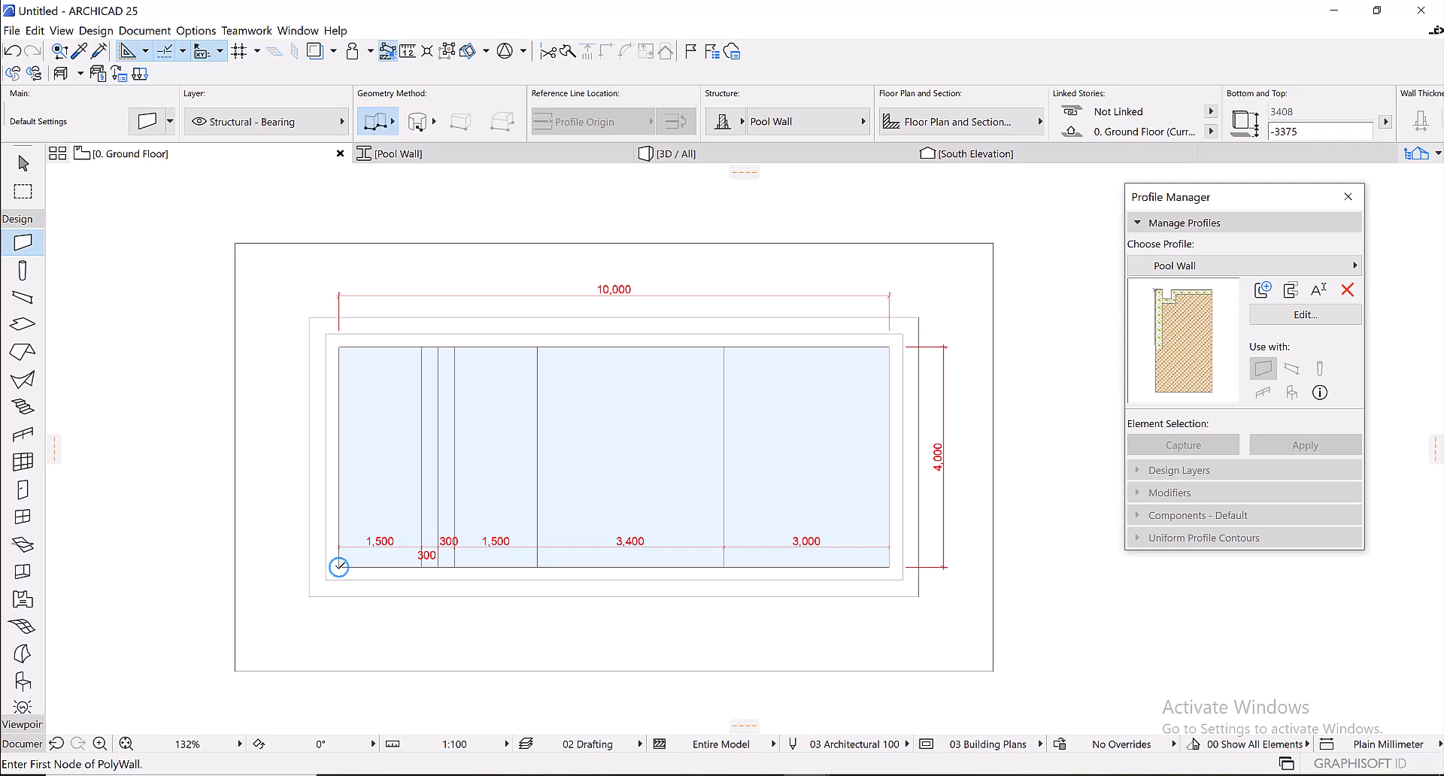
pyautogui.click(338, 567)
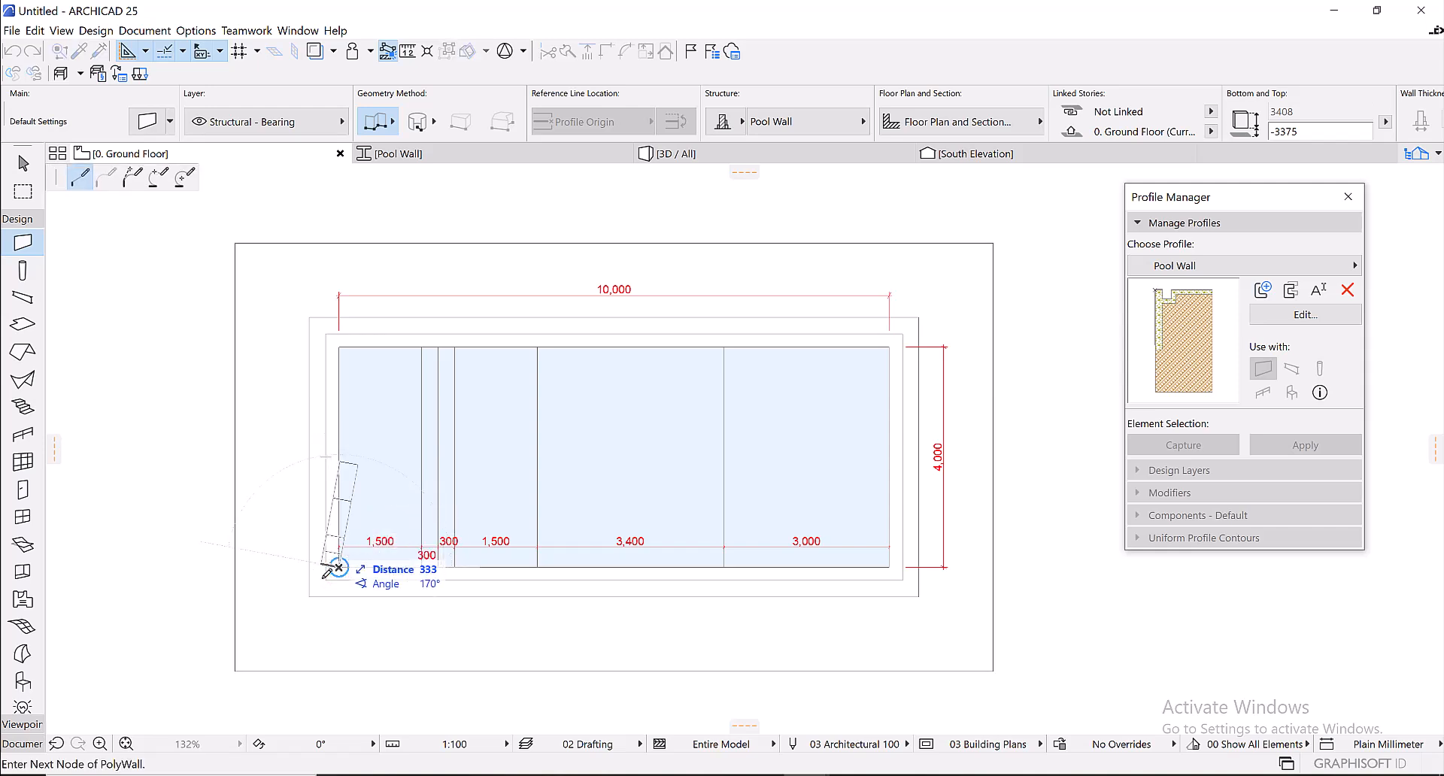
pyautogui.click(889, 568)
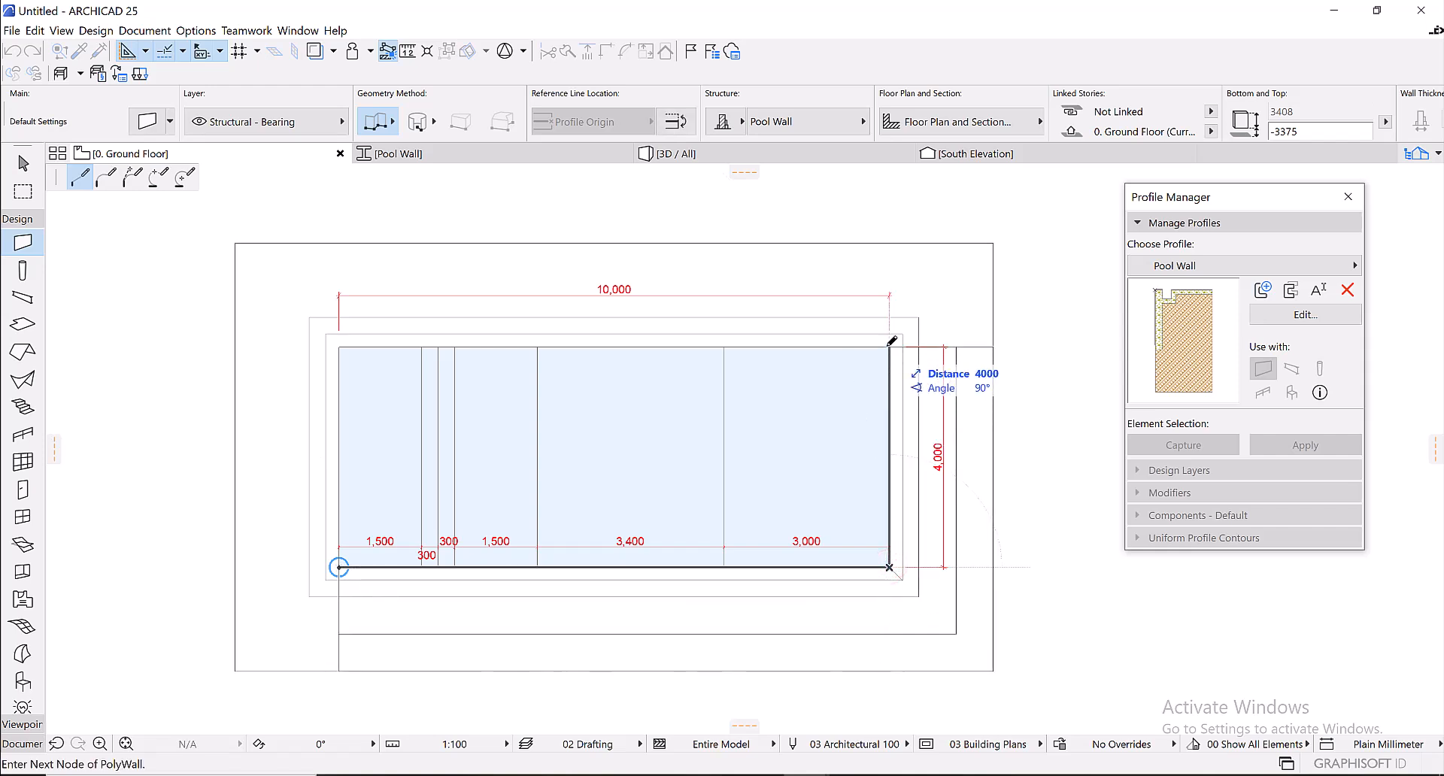
pyautogui.click(724, 345)
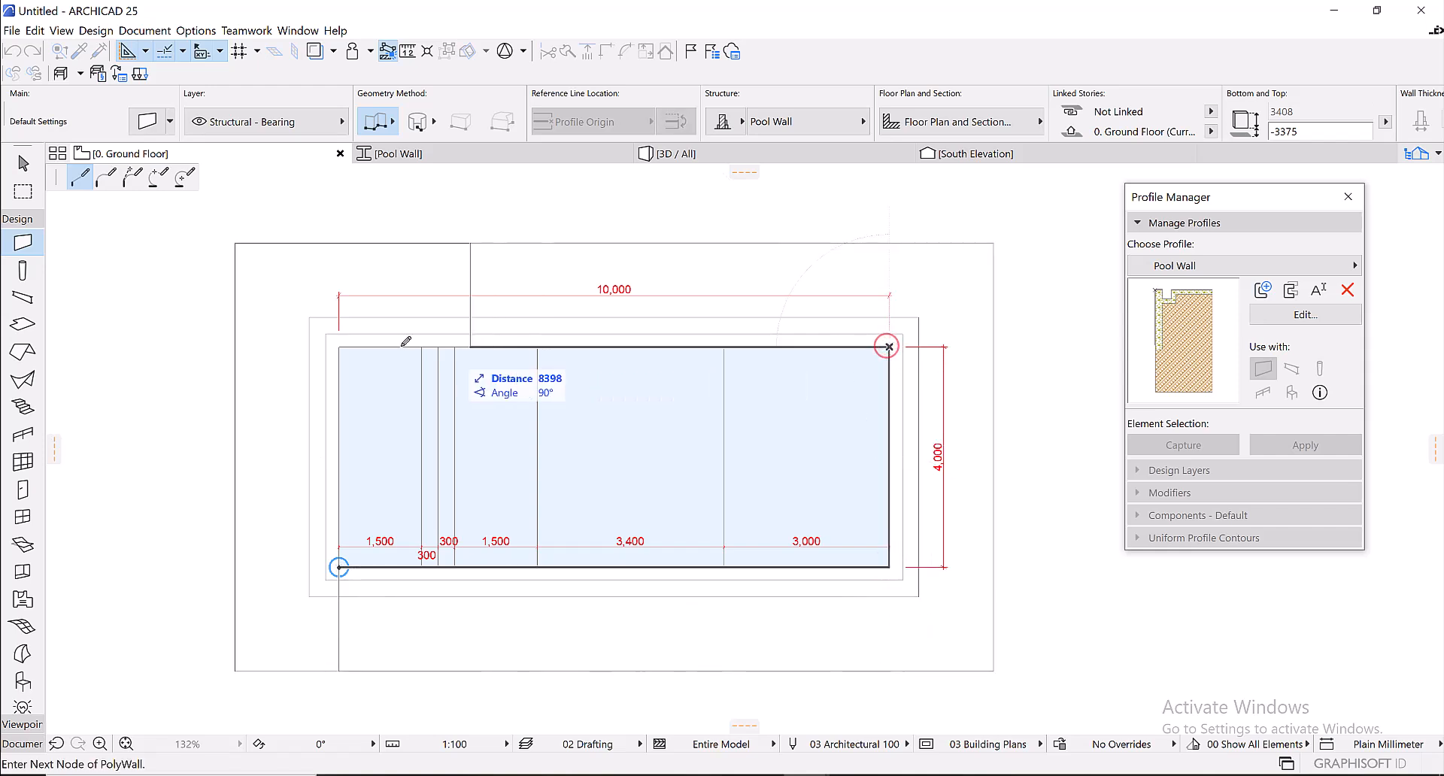
pyautogui.click(339, 346)
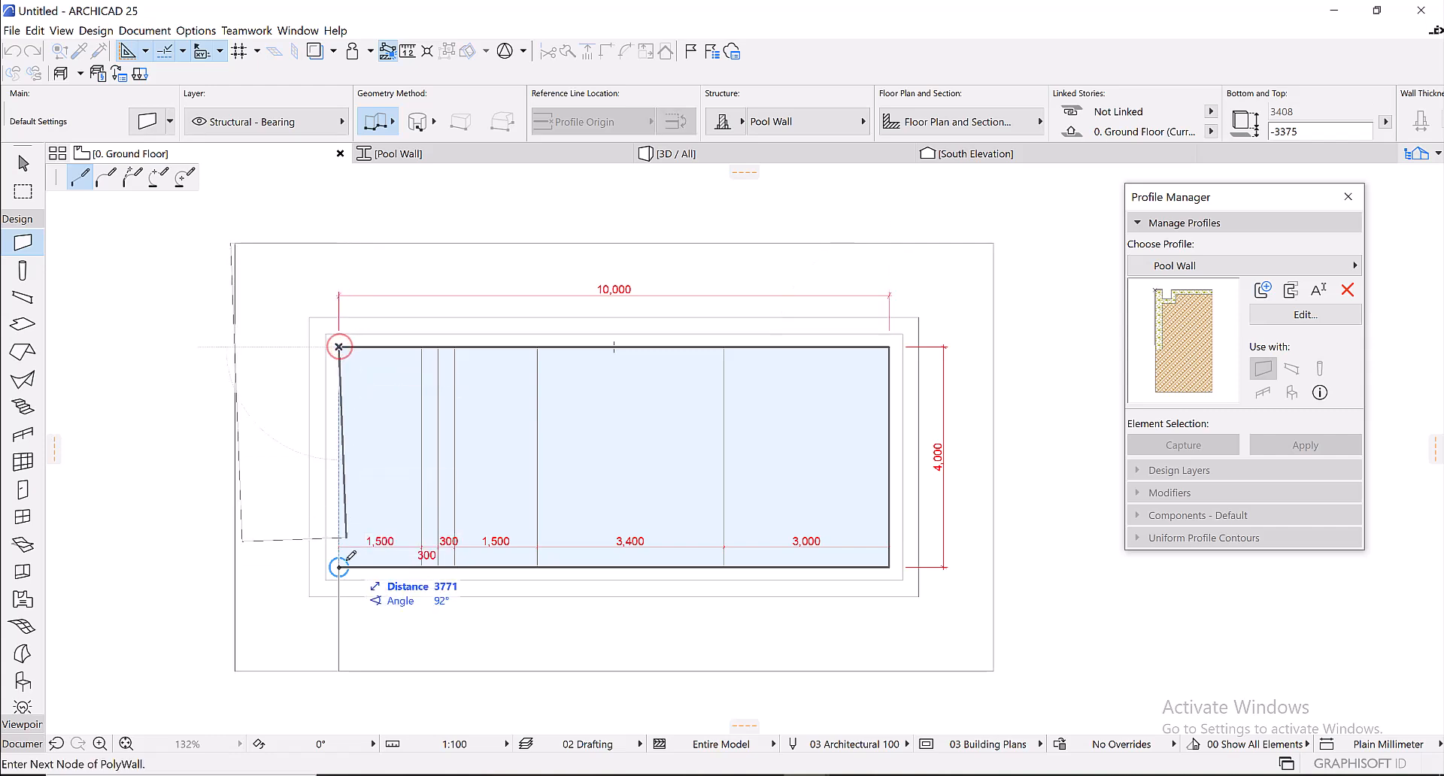
pyautogui.click(340, 565)
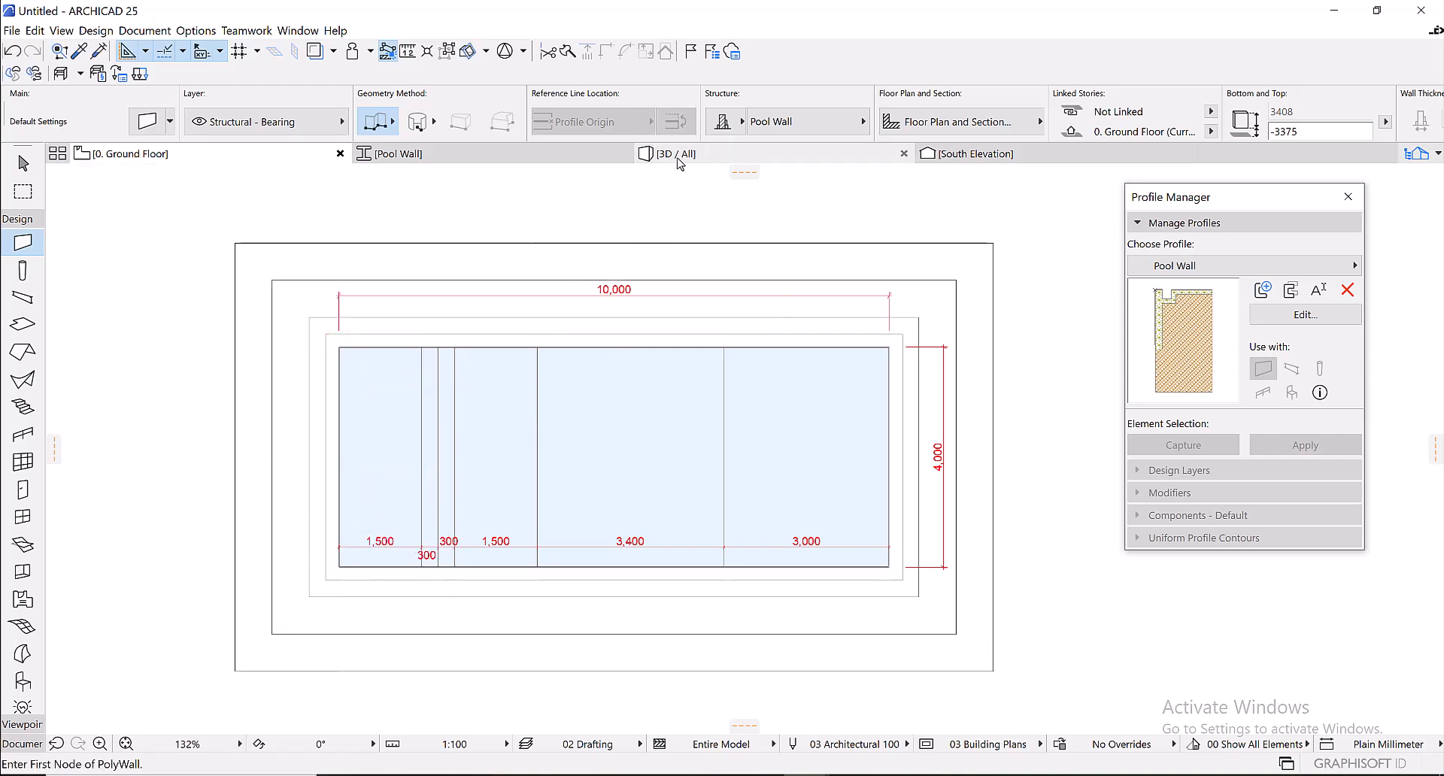
# - Examine the pool walls in 3D, checking the mosaic inner face, rounded coping, gutter channel and deck from several angles
pyautogui.click(689, 158)
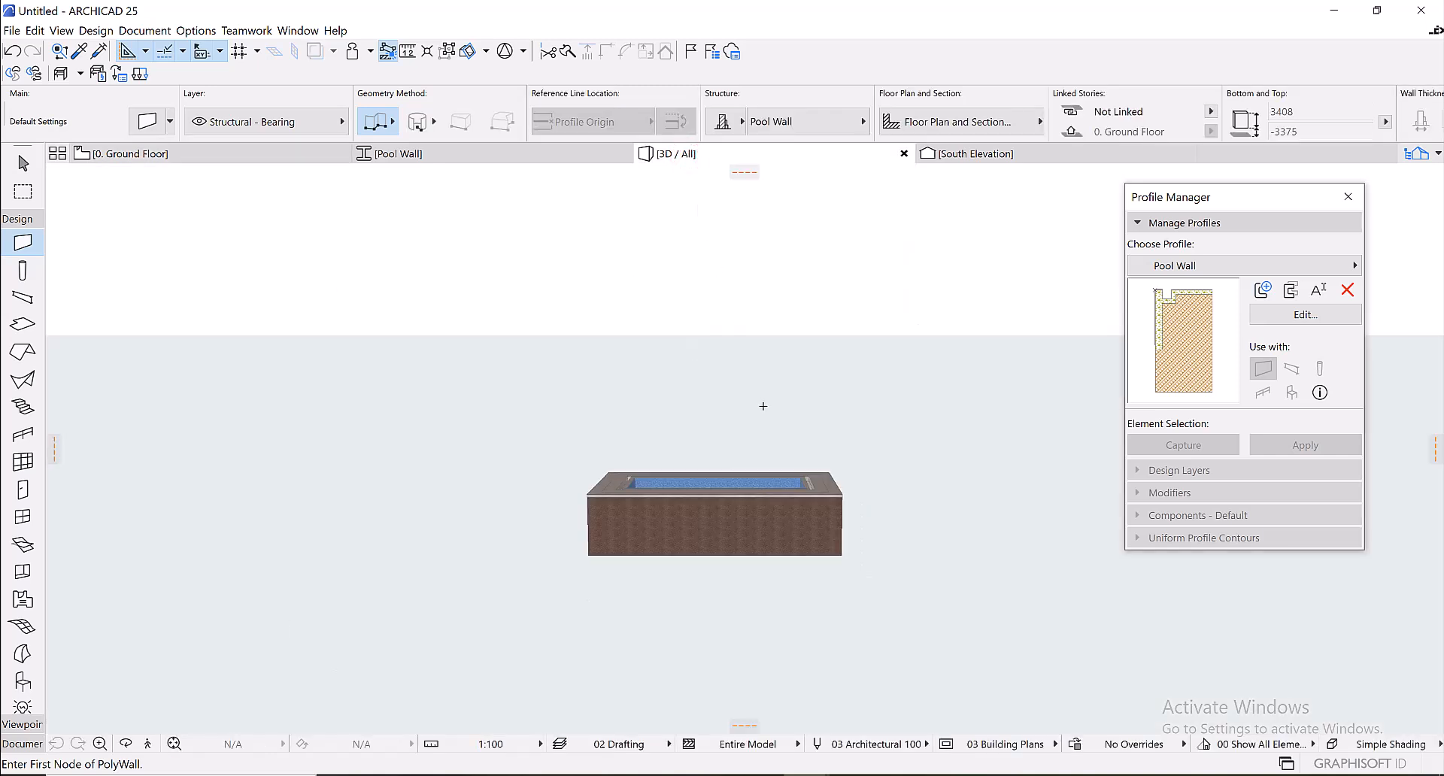
pyautogui.scroll(10, 645, 518)
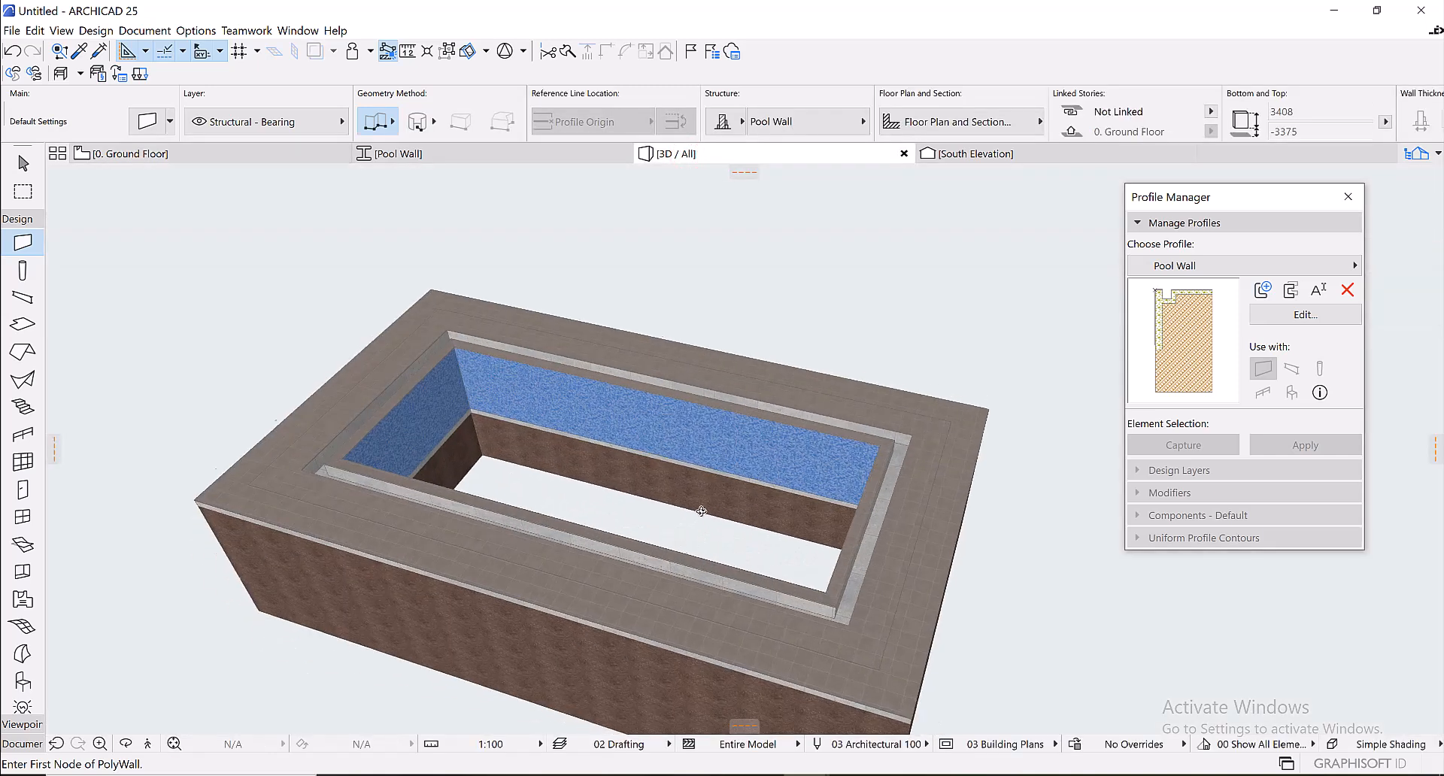
pyautogui.keyDown('shift'); pyautogui.moveTo(632, 522); pyautogui.dragTo(435, 467, button='middle'); pyautogui.keyUp('shift')
pyautogui.keyDown('shift'); pyautogui.moveTo(661, 447); pyautogui.dragTo(797, 453, button='middle'); pyautogui.keyUp('shift')
pyautogui.scroll(5, 844, 455)
pyautogui.scroll(-5, 844, 455)
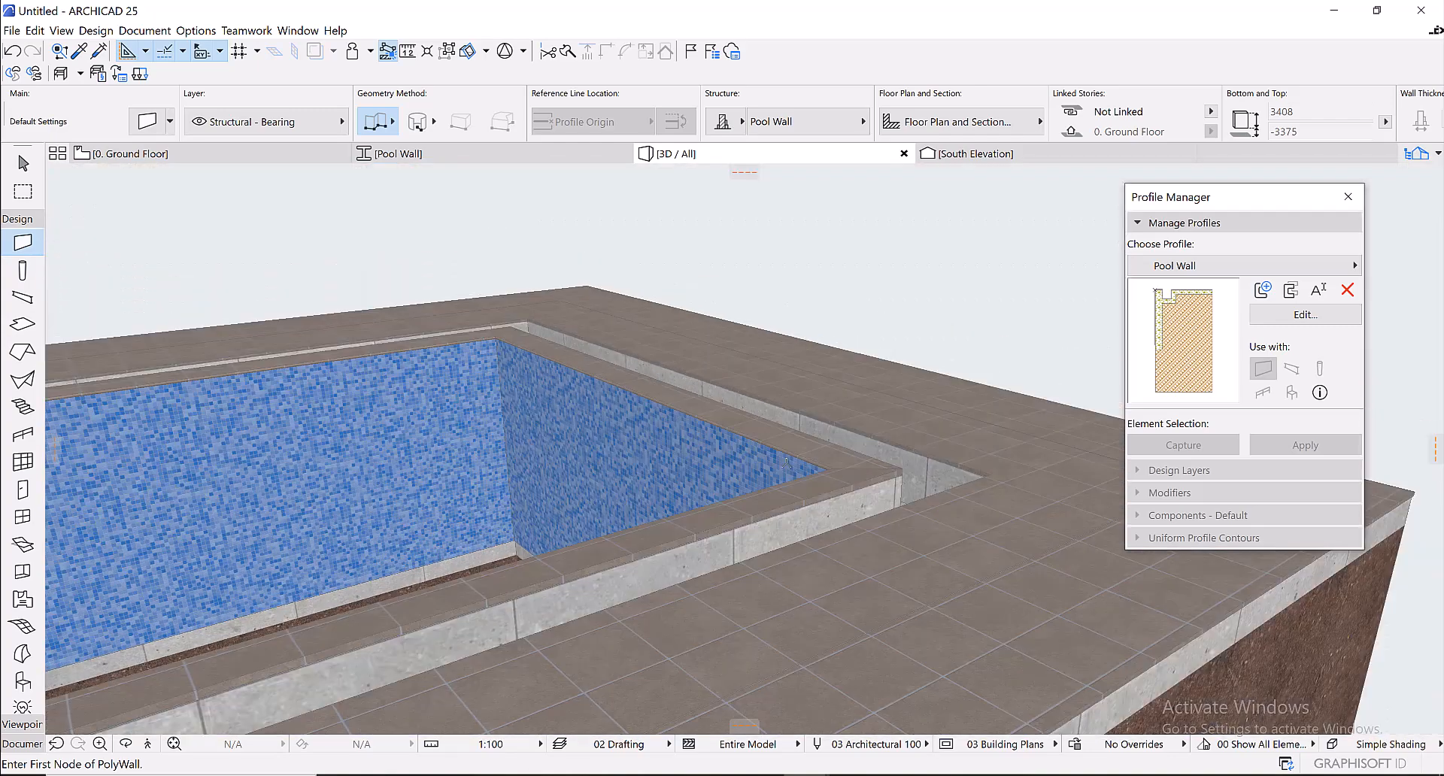
pyautogui.scroll(5, 809, 447)
pyautogui.scroll(3, 809, 447)
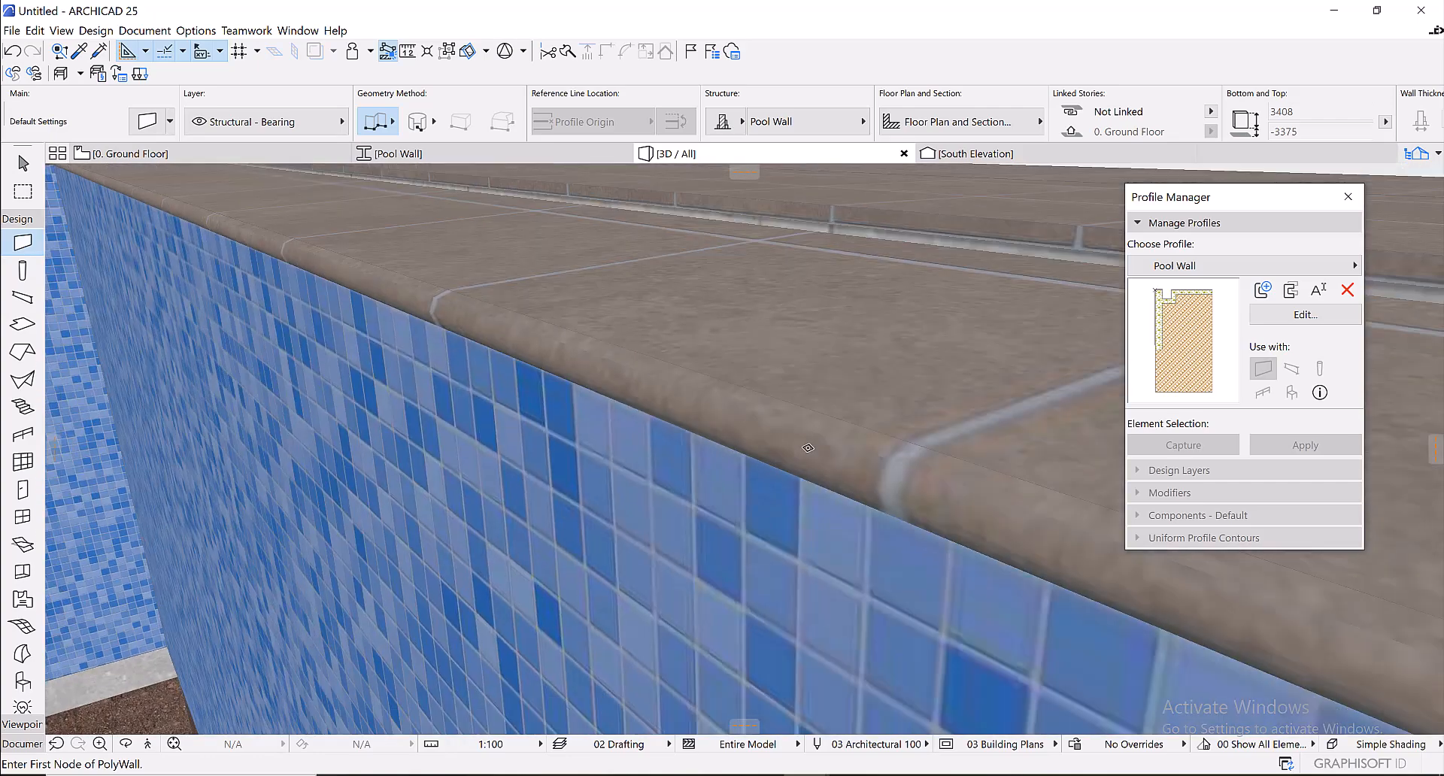
pyautogui.scroll(-8, 863, 447)
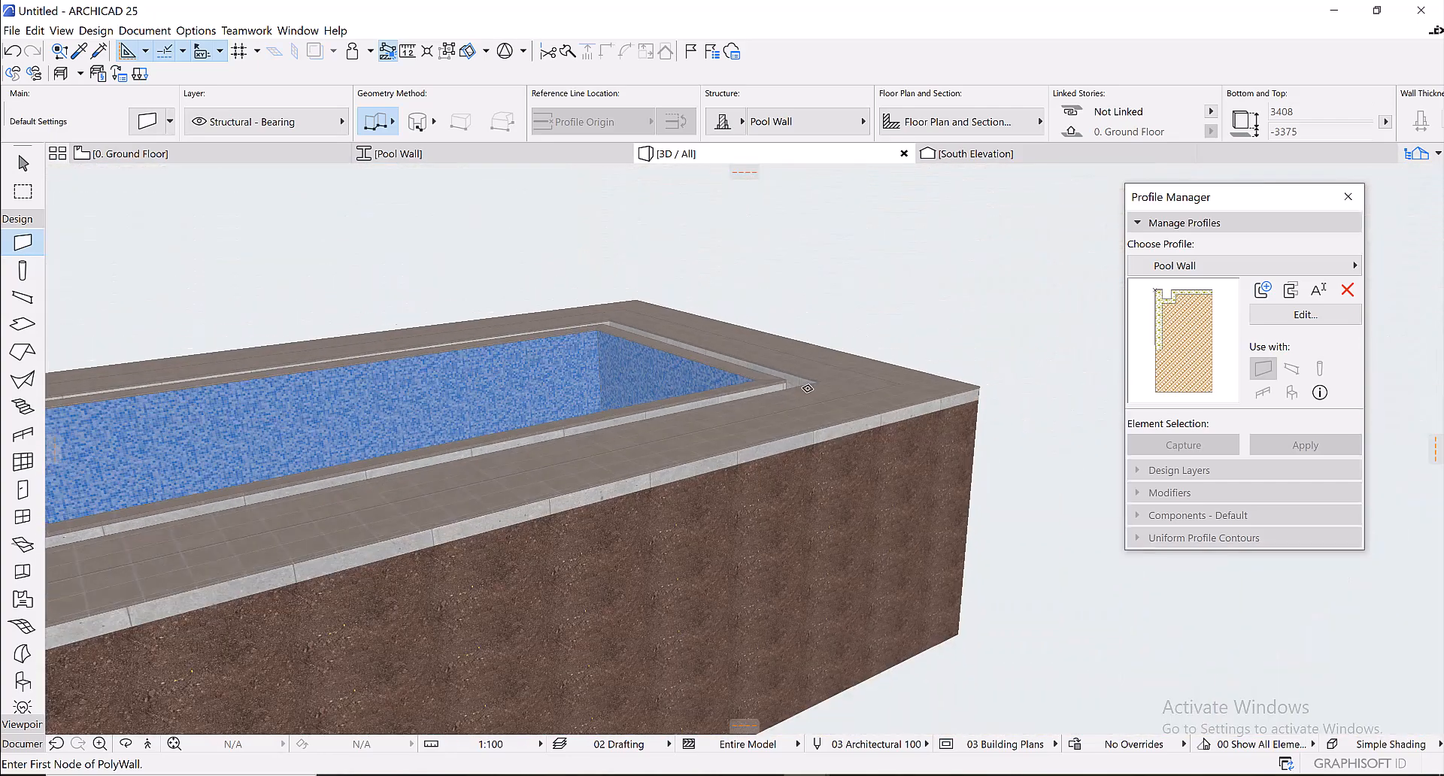
pyautogui.scroll(-5, 807, 388)
pyautogui.keyDown('shift'); pyautogui.moveTo(807, 388); pyautogui.dragTo(439, 410, button='middle'); pyautogui.keyUp('shift')
pyautogui.keyDown('shift'); pyautogui.moveTo(794, 482); pyautogui.dragTo(752, 473, button='middle'); pyautogui.keyUp('shift')
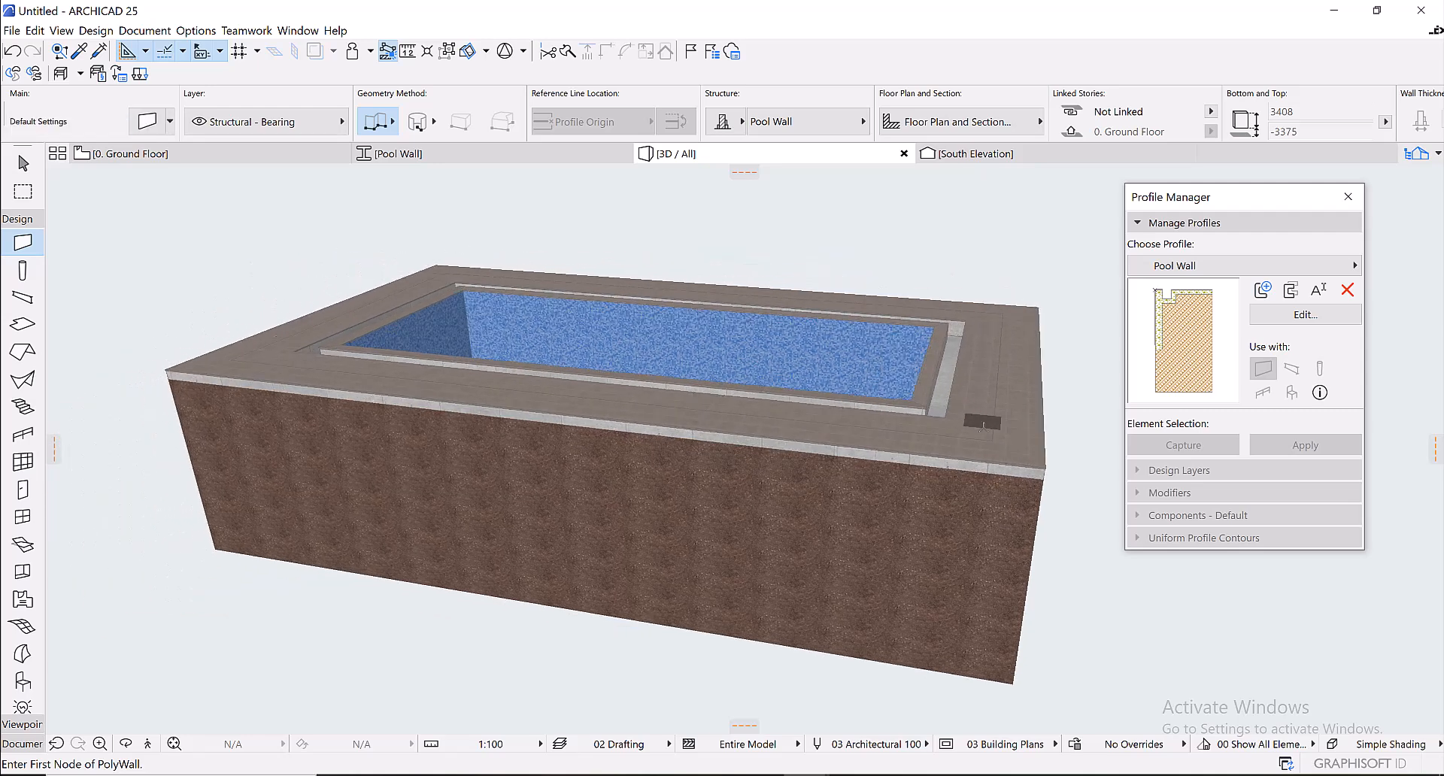
# - Draw a marquee on the ground floor's section drawing around the stepped and sloping pool floor, between the inner faces of the end walls
pyautogui.click(203, 154)
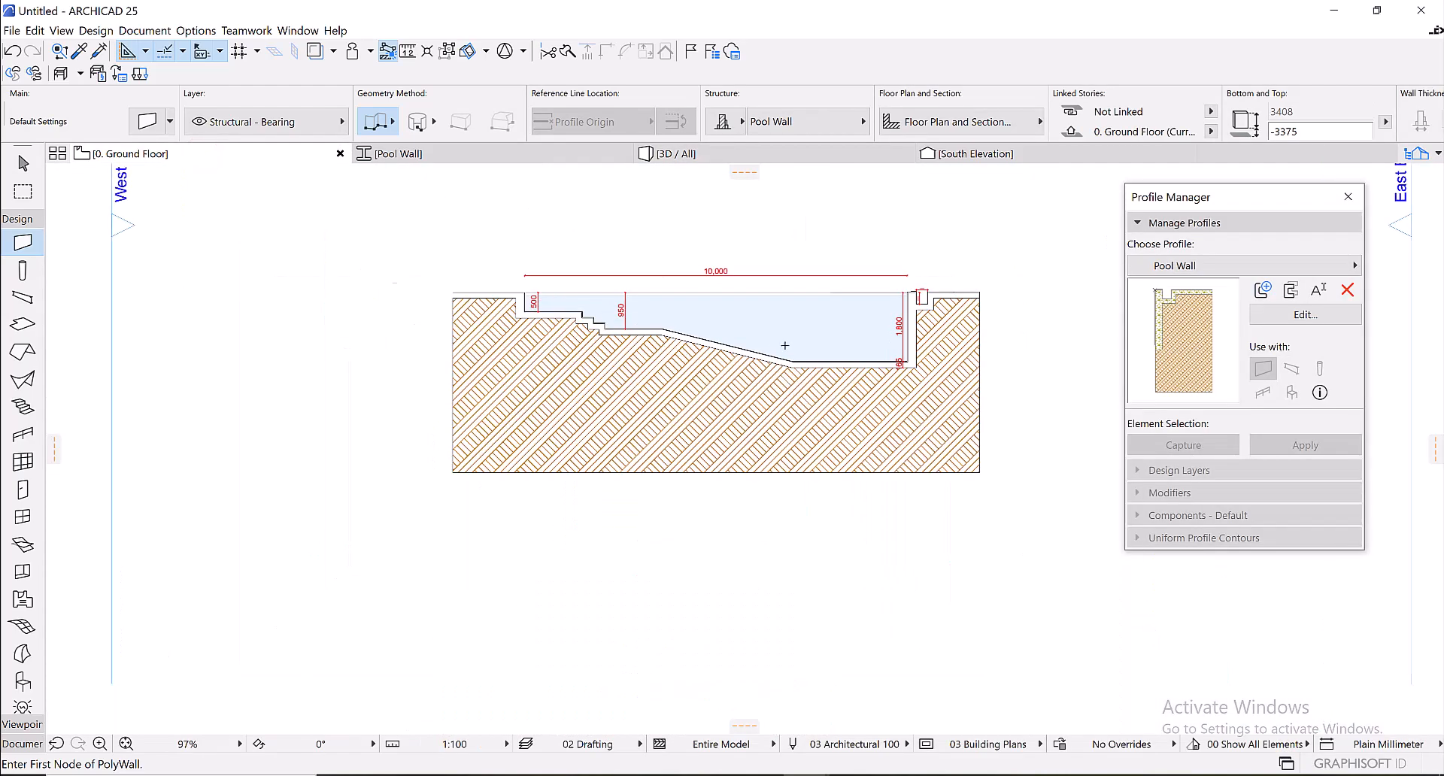
pyautogui.scroll(2, 503, 309)
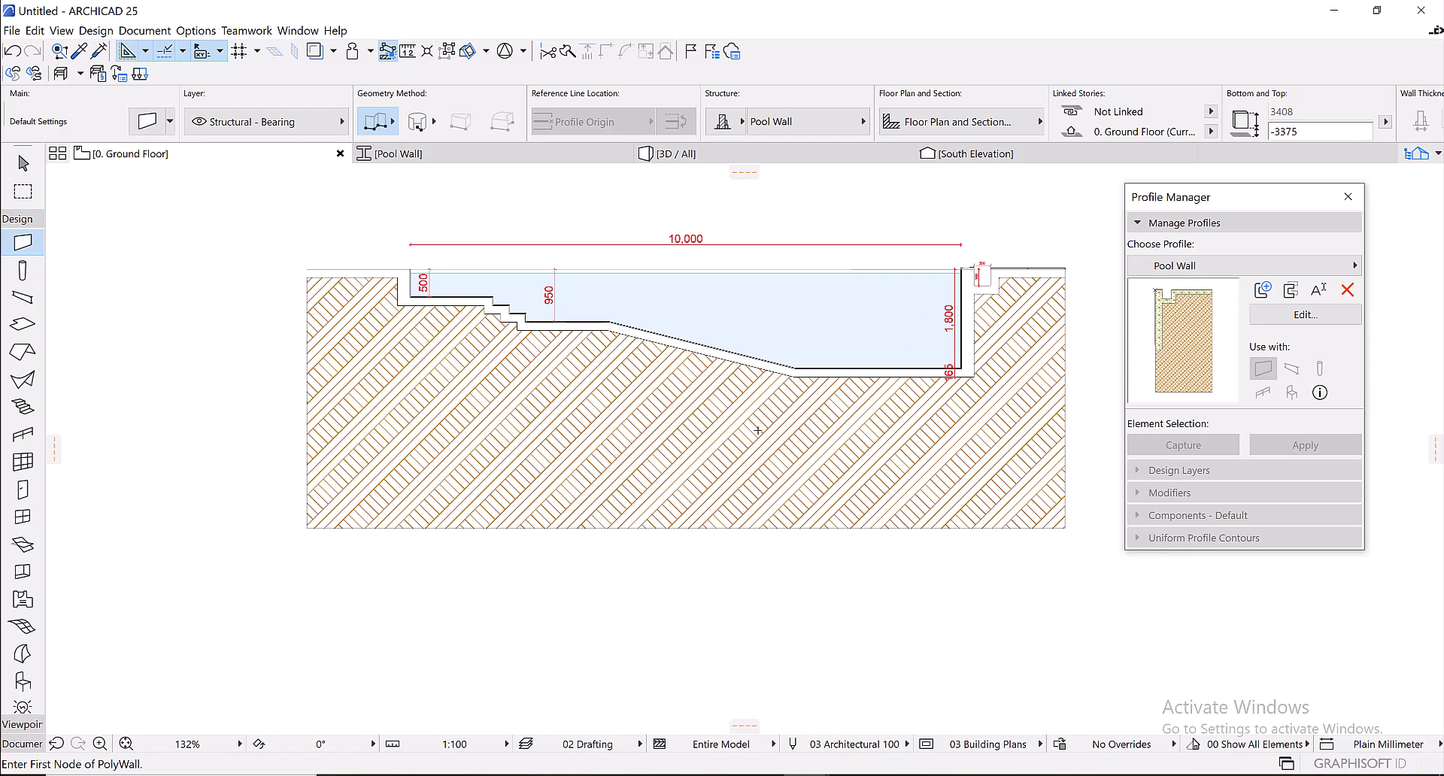
pyautogui.press('Escape')
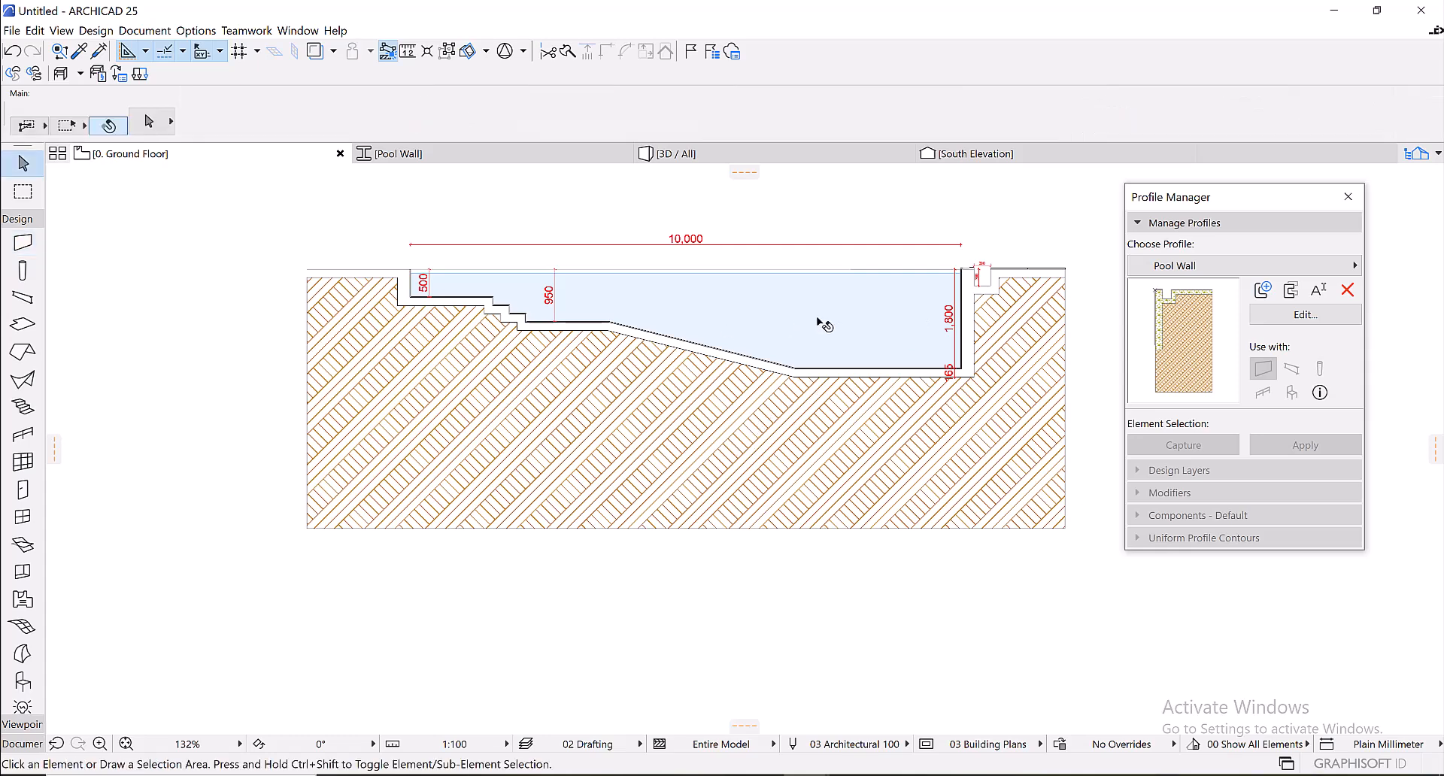
pyautogui.scroll(3, 827, 325)
pyautogui.scroll(1, 844, 324)
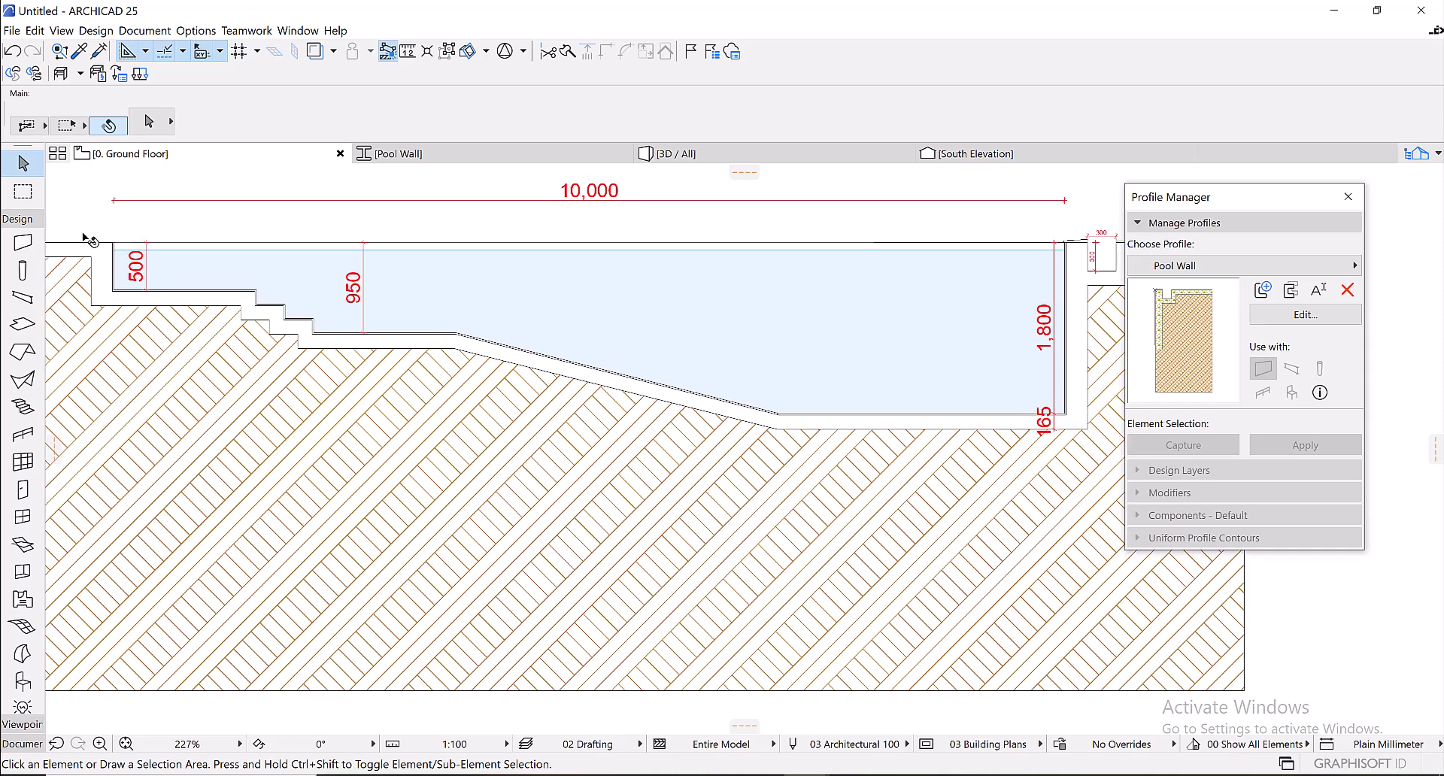
pyautogui.click(22, 192)
pyautogui.scroll(6, 122, 282)
pyautogui.click(113, 279)
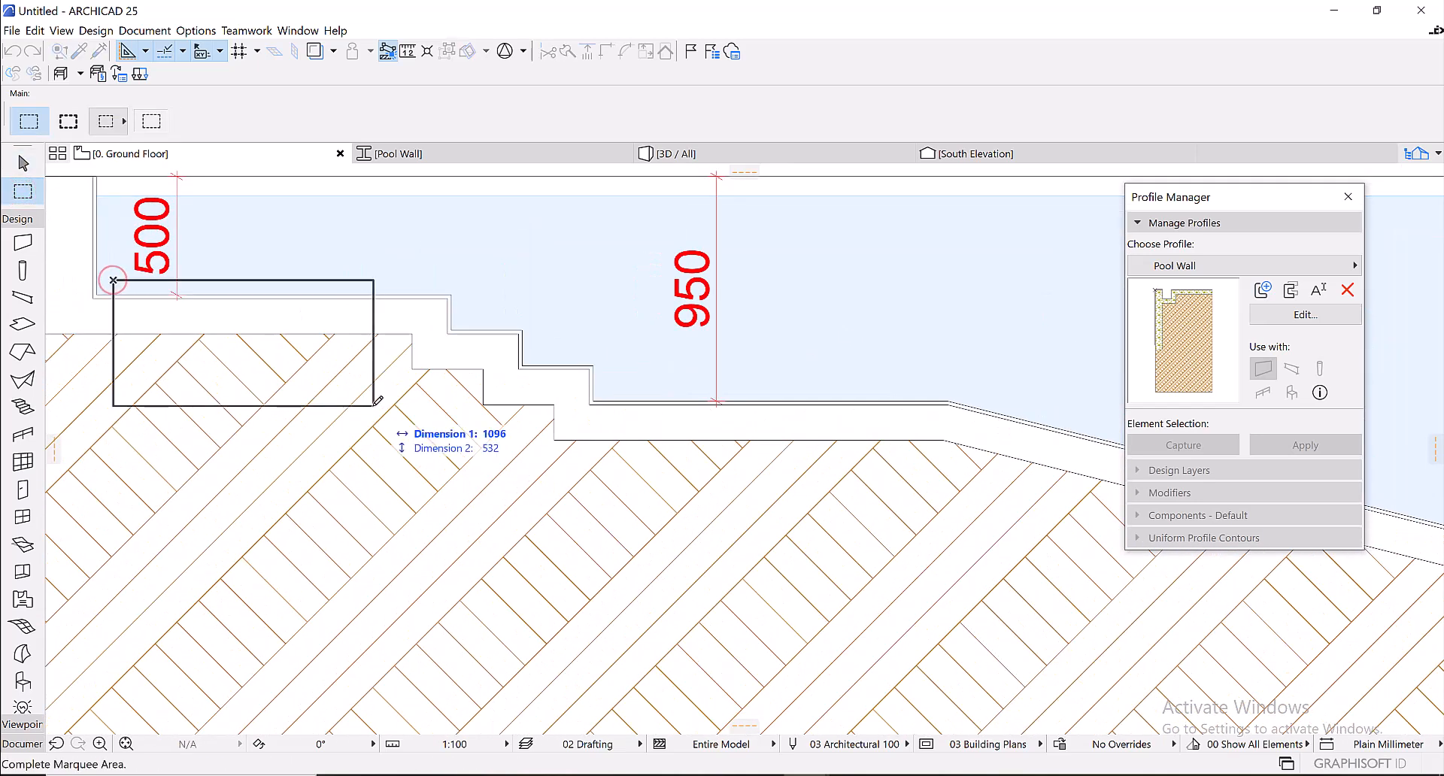
pyautogui.scroll(-7, 444, 429)
pyautogui.moveTo(670, 485); pyautogui.dragTo(462, 455, button='middle')
pyautogui.scroll(8, 918, 474)
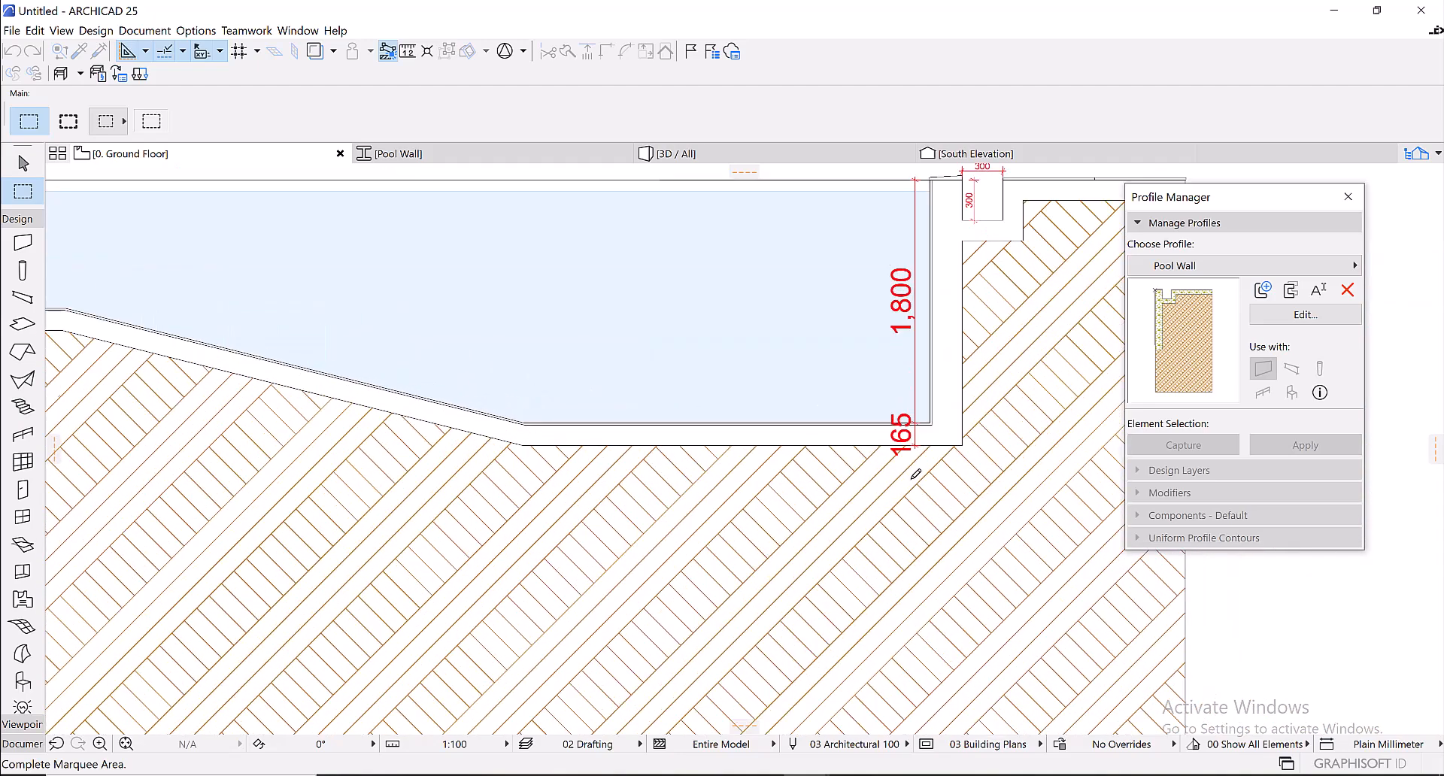
pyautogui.click(933, 459)
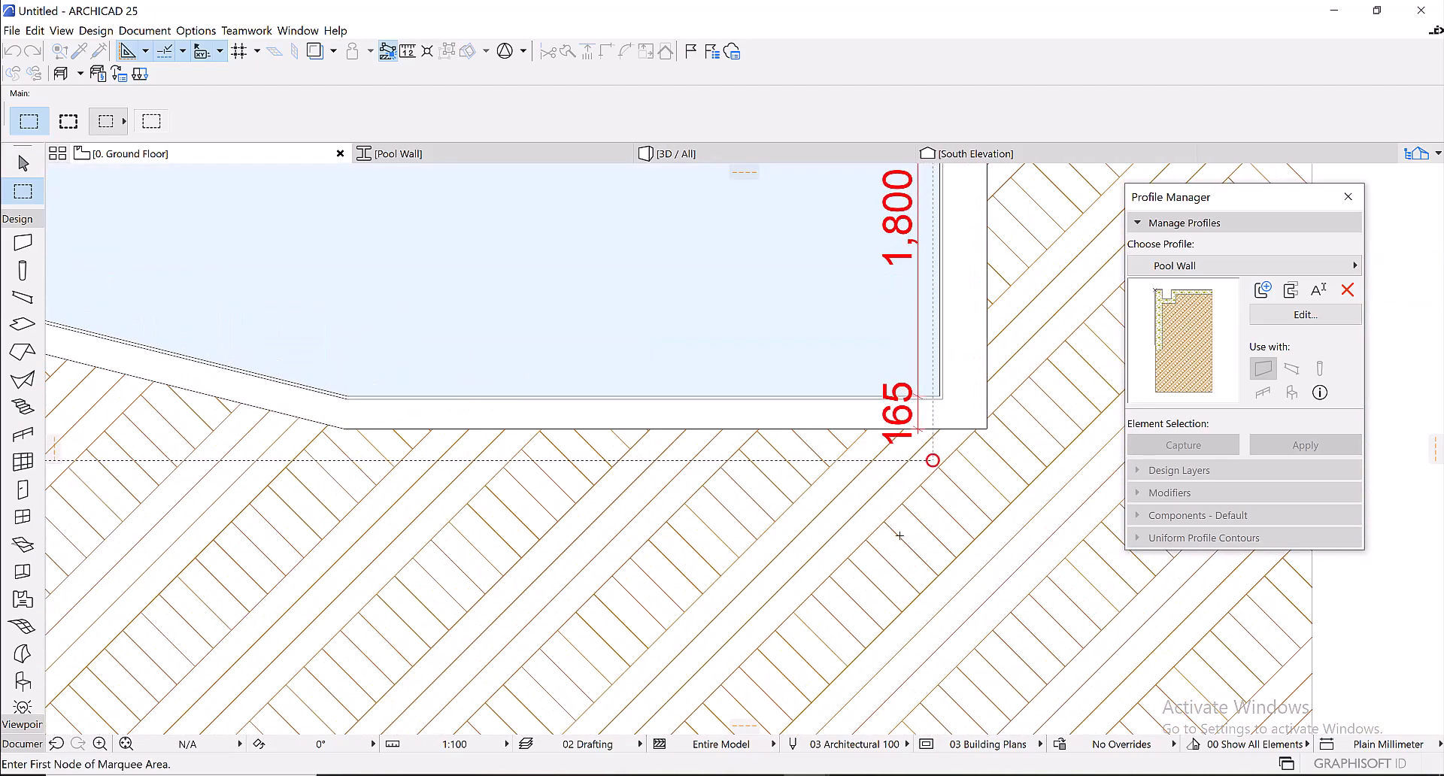
# - Select all lines of the pool floor section within the marquee using the Line tool
pyautogui.click(22, 744)
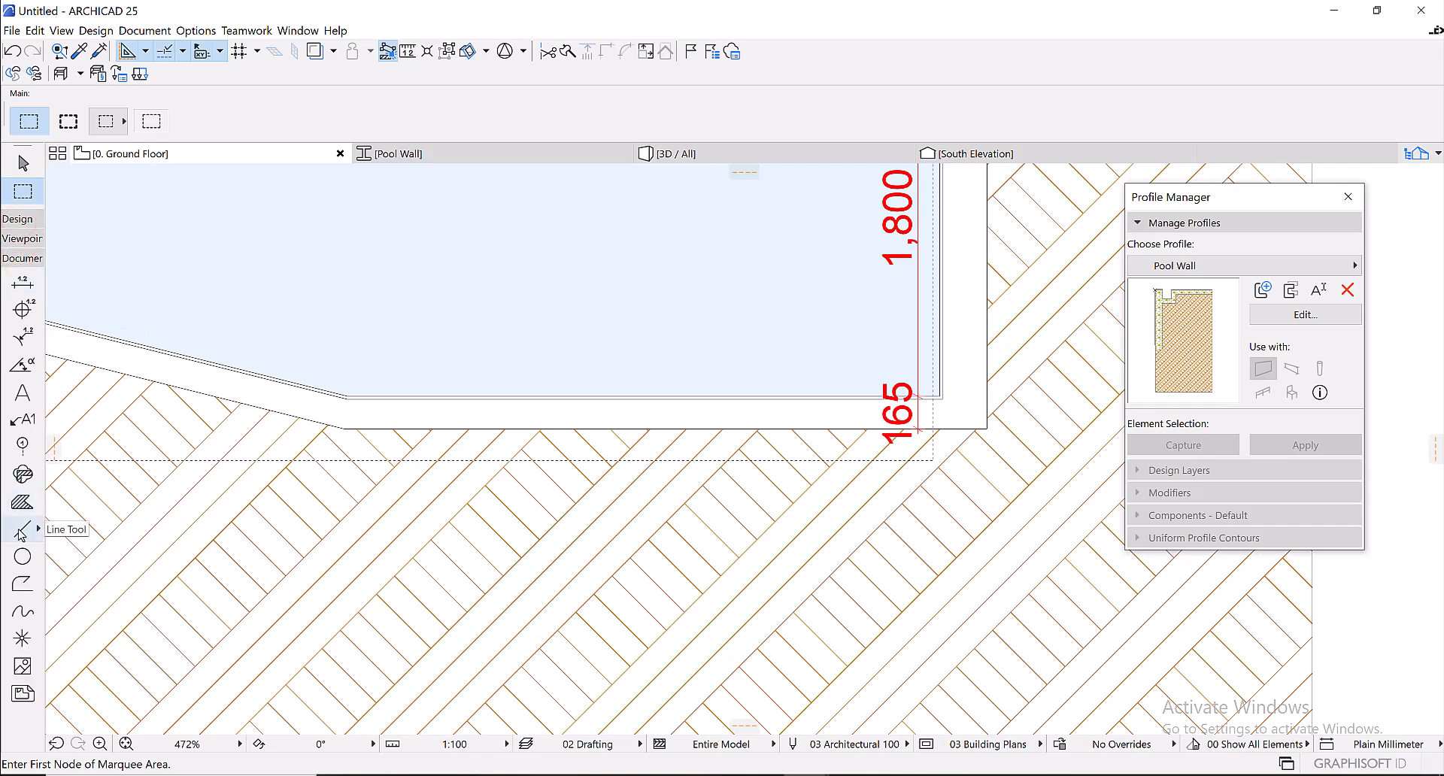
pyautogui.click(22, 529)
pyautogui.scroll(-5, 621, 505)
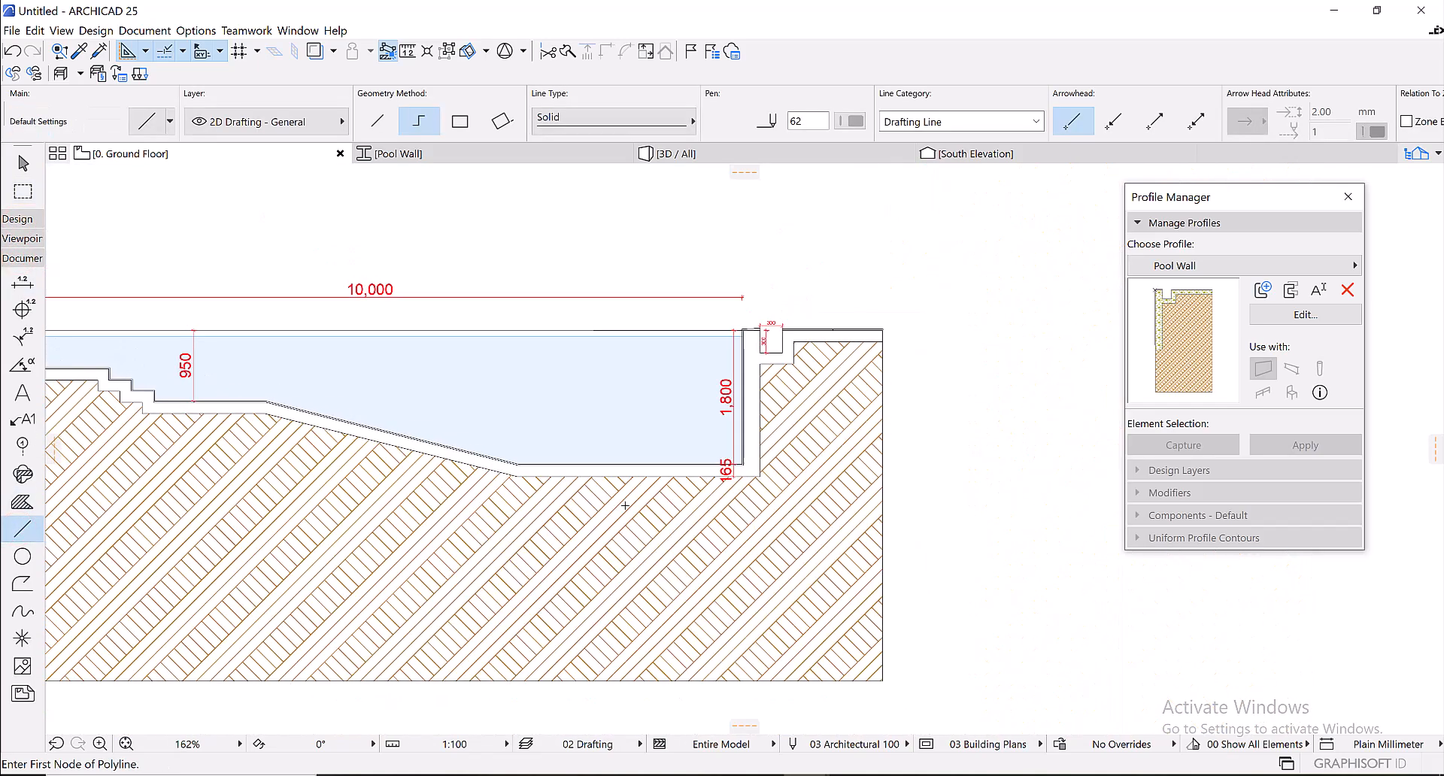
pyautogui.hotkey('ctrl', 'a')
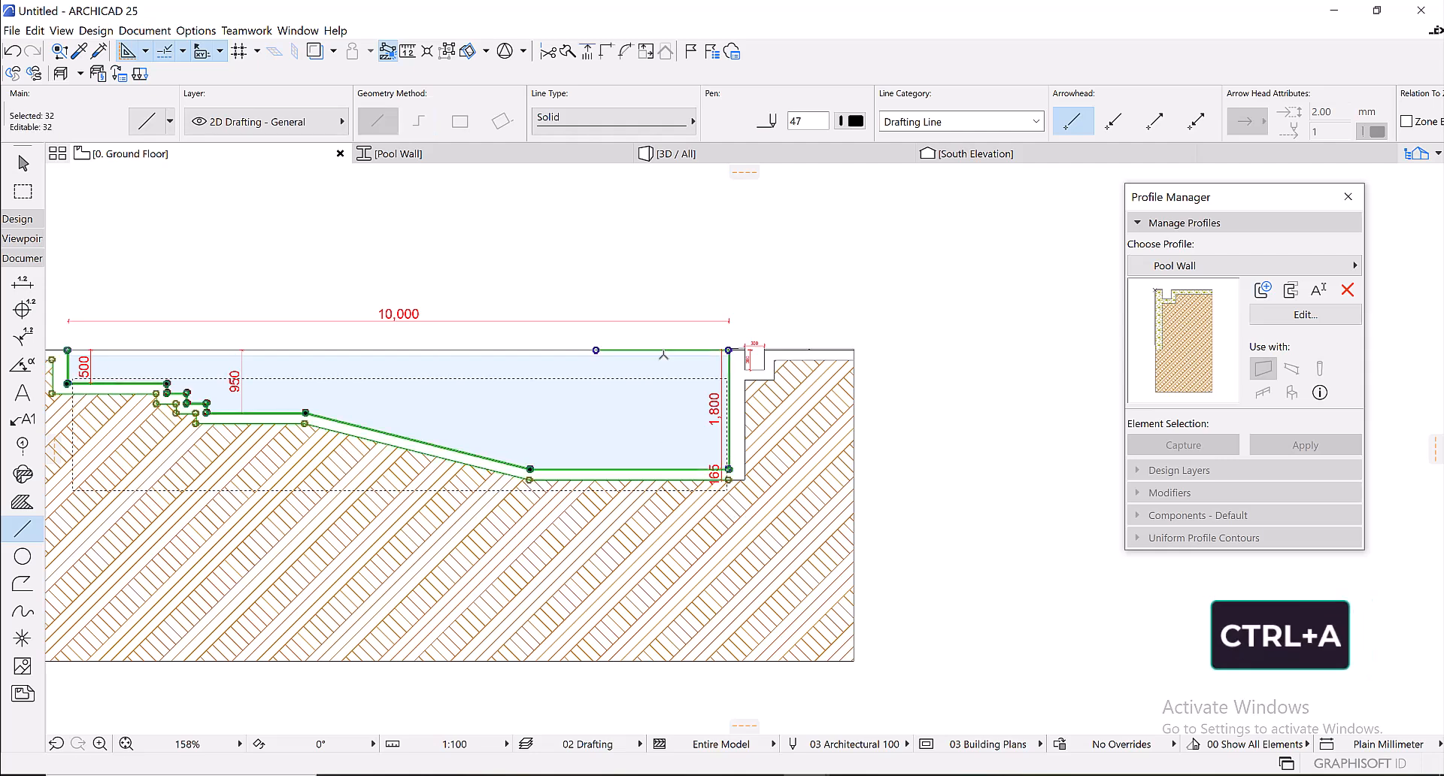
# - Remove the horizontal line along the pool's top edge and the deep-end wall's vertical face line from the selection
pyautogui.scroll(5, 741, 403)
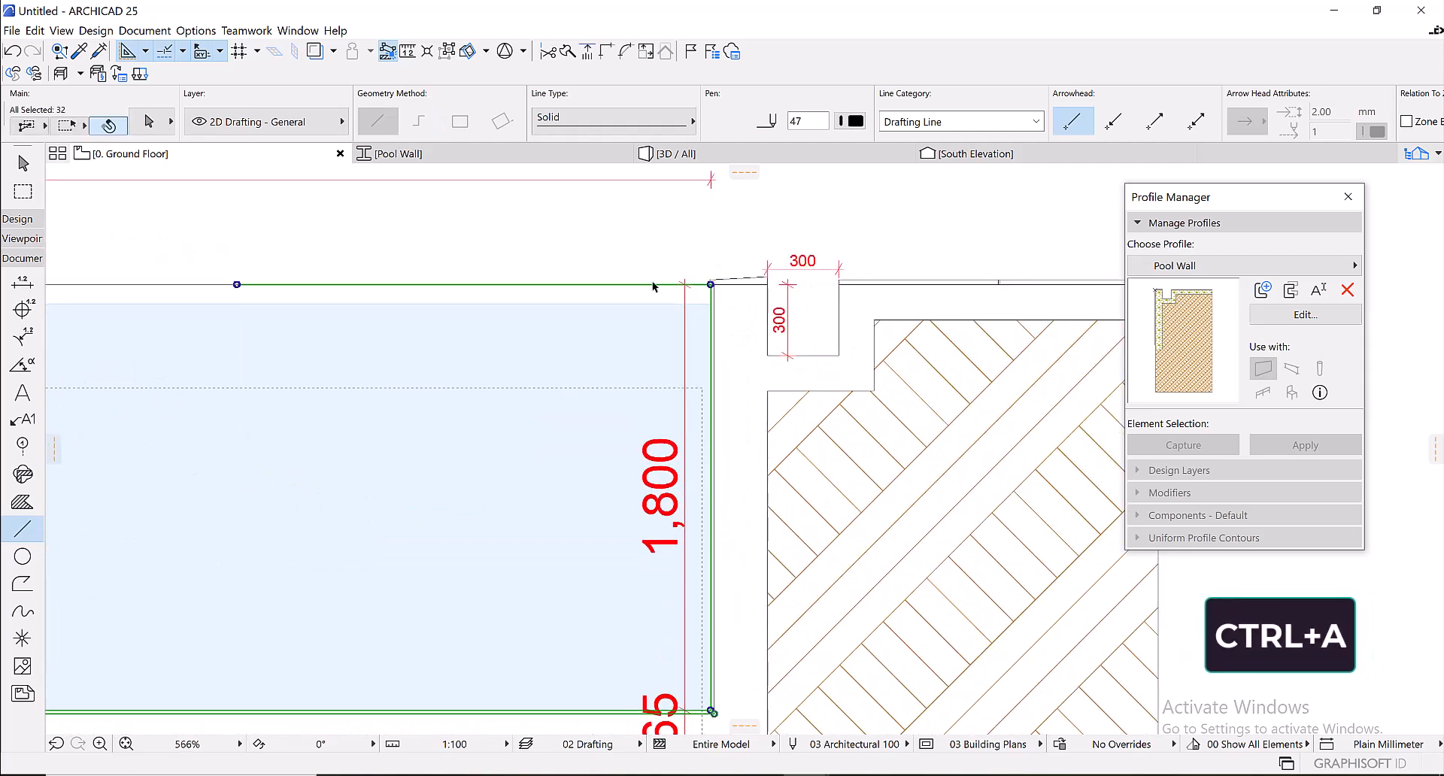
pyautogui.keyDown('shift'); pyautogui.click(653, 285); pyautogui.keyUp('shift')
pyautogui.scroll(3, 715, 325)
pyautogui.keyDown('shift'); pyautogui.click(704, 320); pyautogui.keyUp('shift')
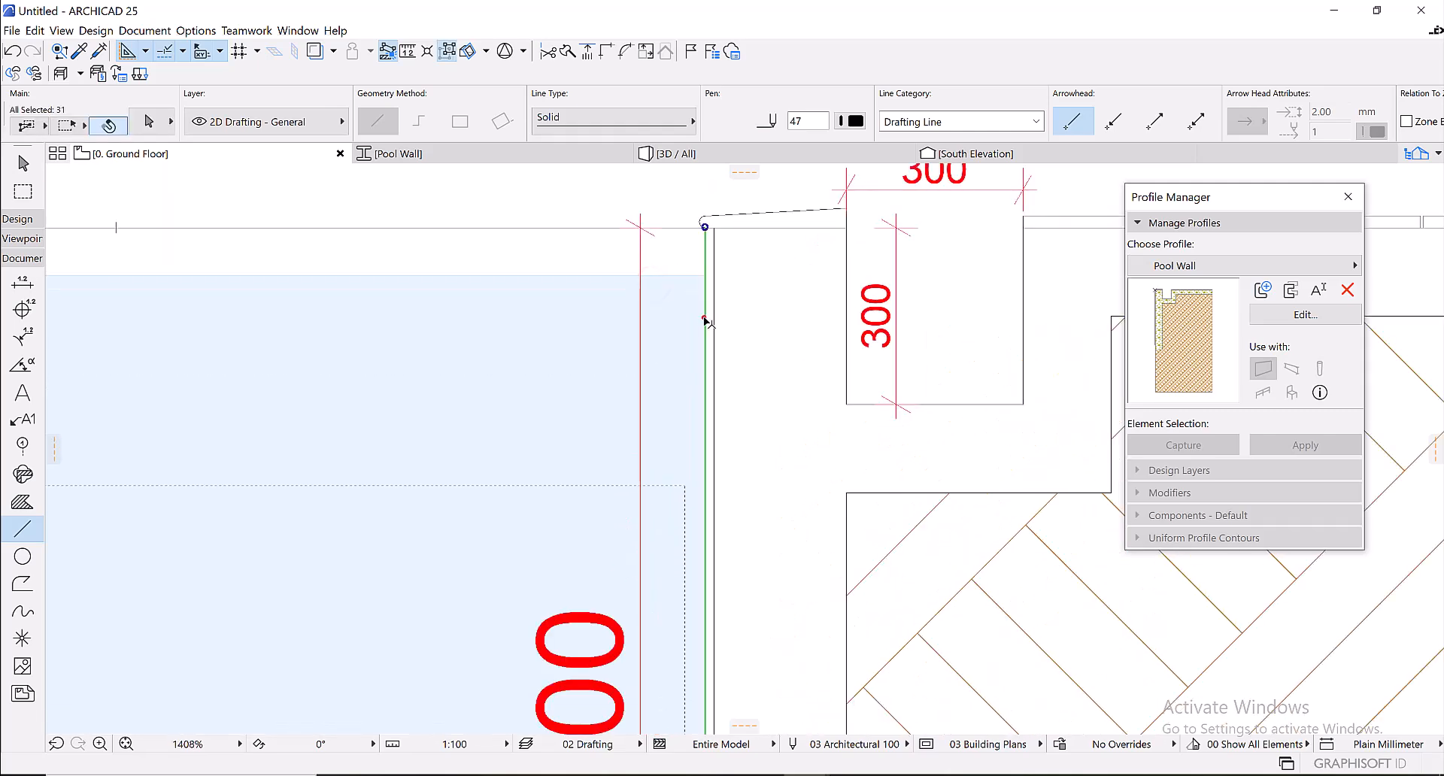
# - Remove the three vertical wall lines at the shallow end, beside the 500 mm dimension, from the line selection
pyautogui.scroll(-6, 704, 320)
pyautogui.scroll(-3, 598, 460)
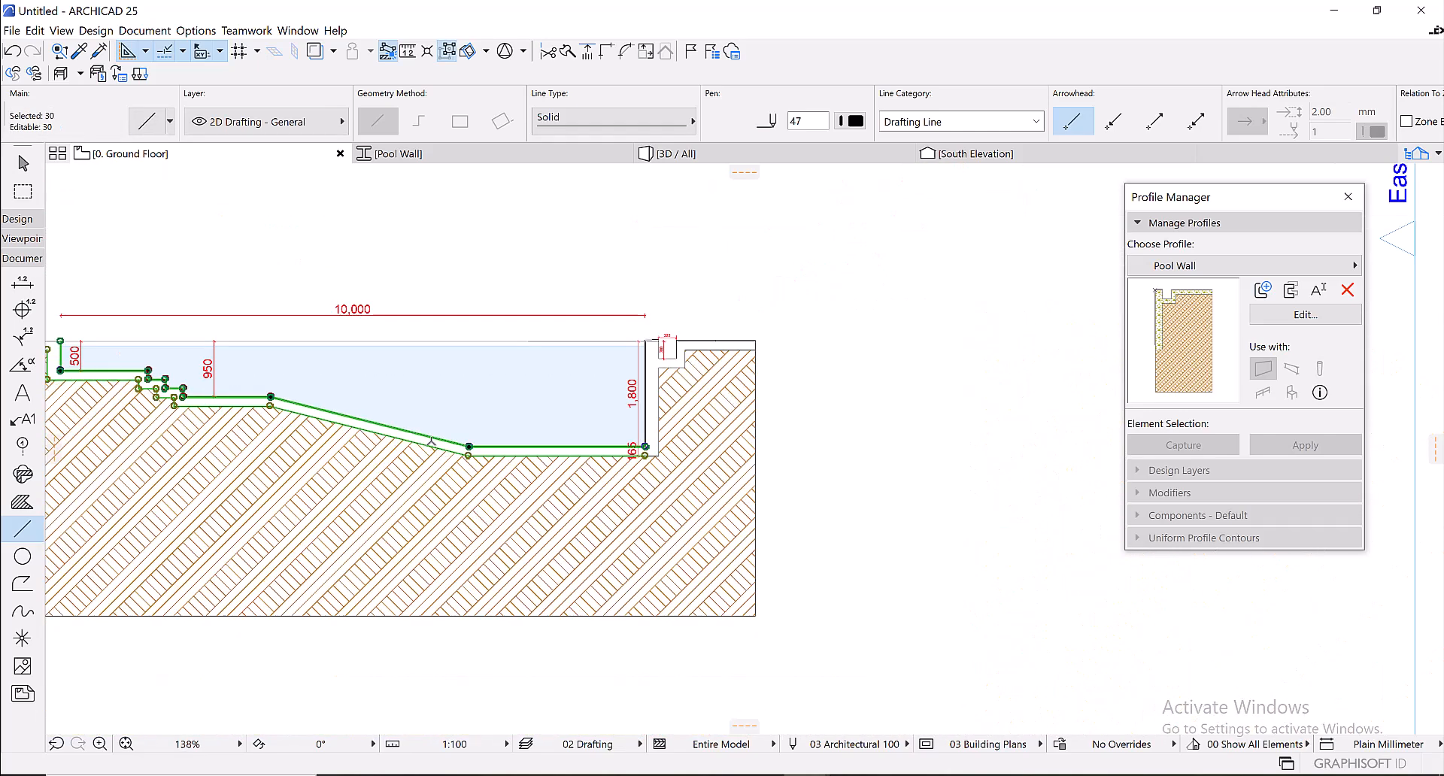
pyautogui.moveTo(466, 451); pyautogui.dragTo(632, 444, button='middle')
pyautogui.scroll(6, 299, 367)
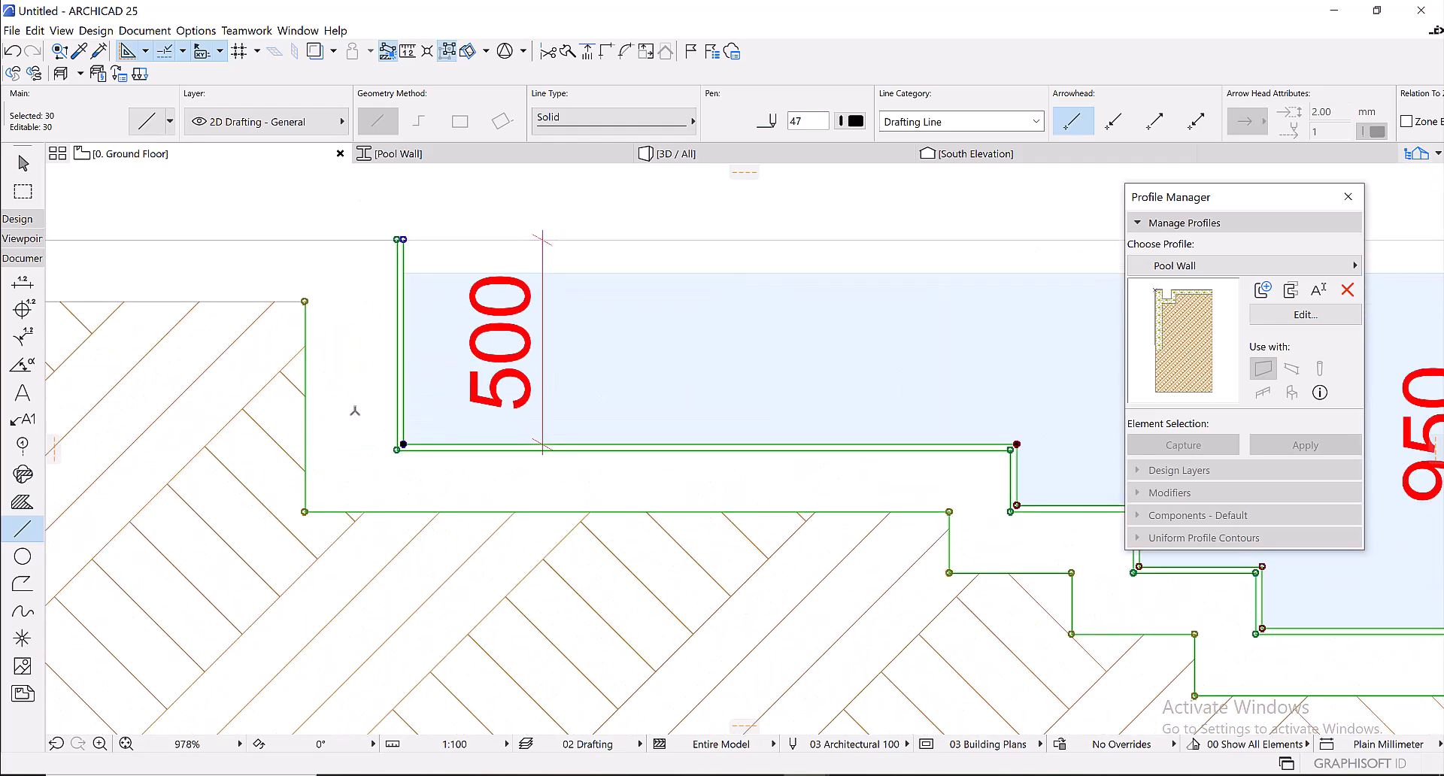
pyautogui.press('shift')
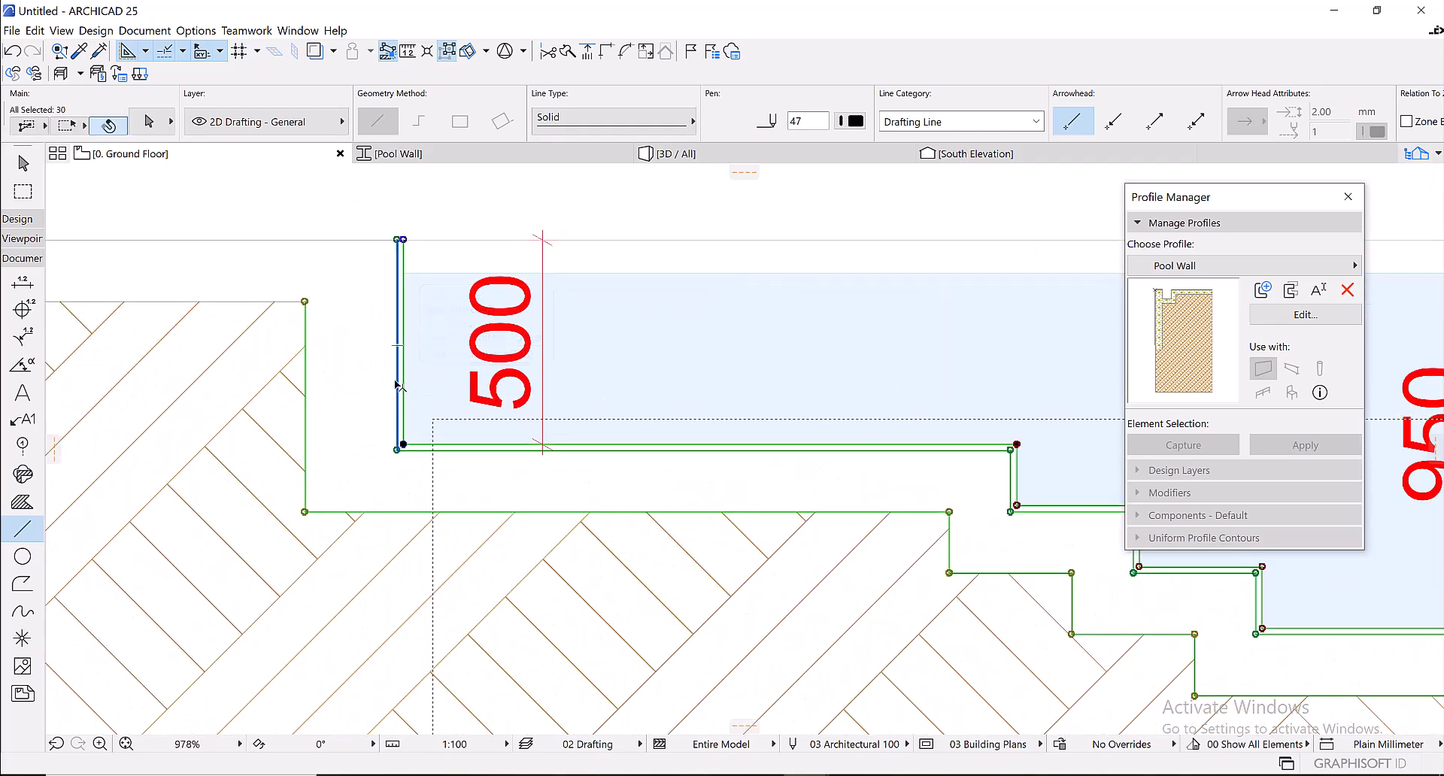
pyautogui.keyDown('shift'); pyautogui.click(404, 394); pyautogui.keyUp('shift')
pyautogui.keyDown('shift'); pyautogui.click(306, 419); pyautogui.keyUp('shift')
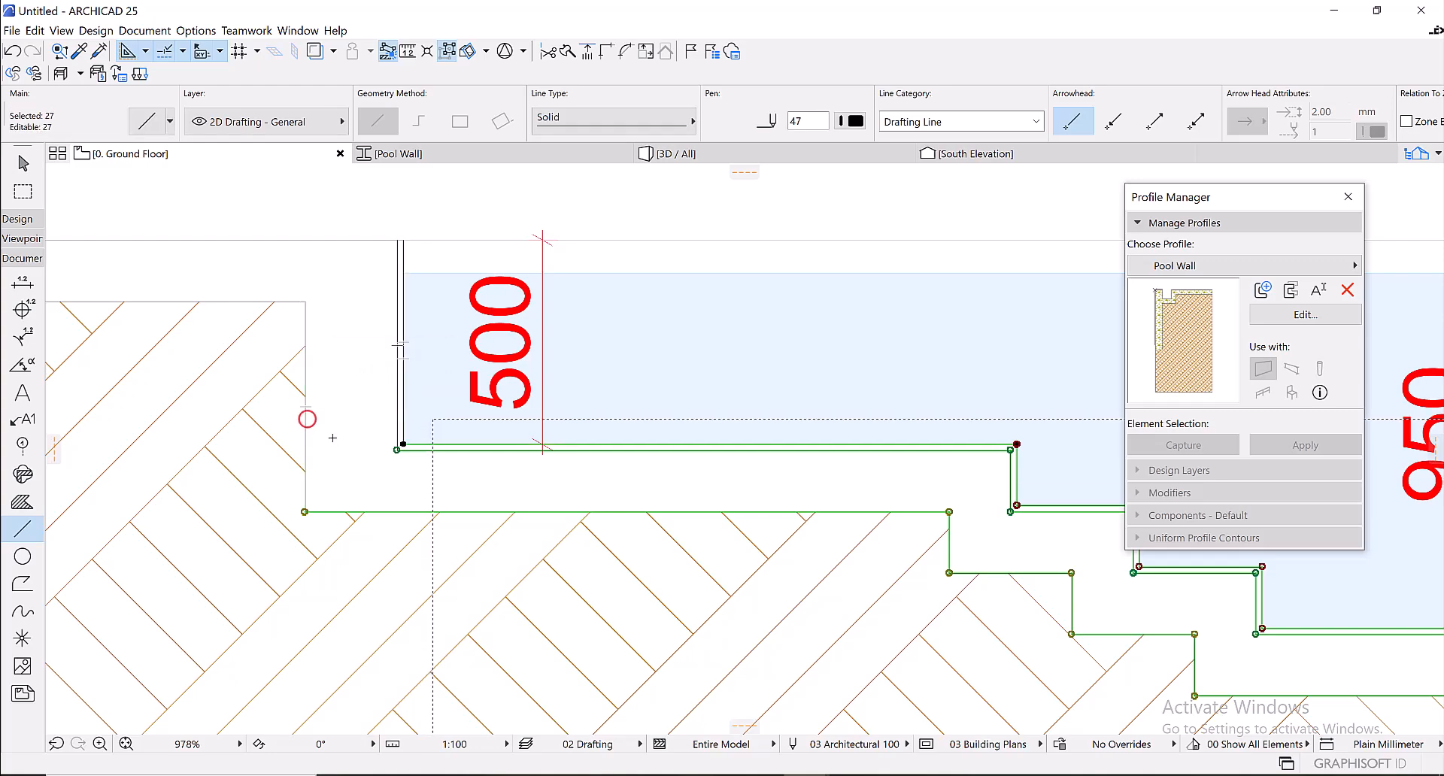
# - Copy the selected pool floor section lines and close the Profile Manager
pyautogui.scroll(-2, 319, 388)
pyautogui.scroll(-5, 319, 387)
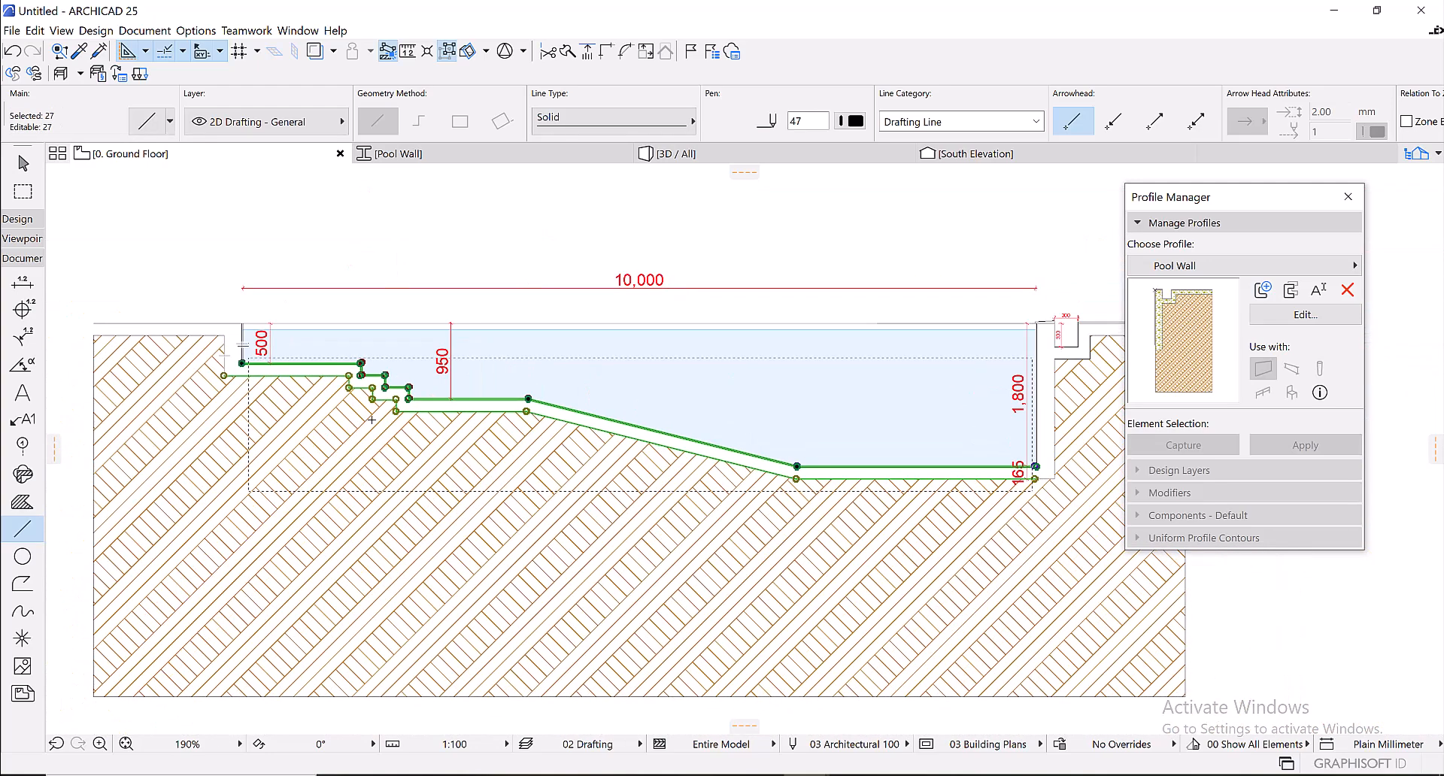
pyautogui.rightClick(504, 224)
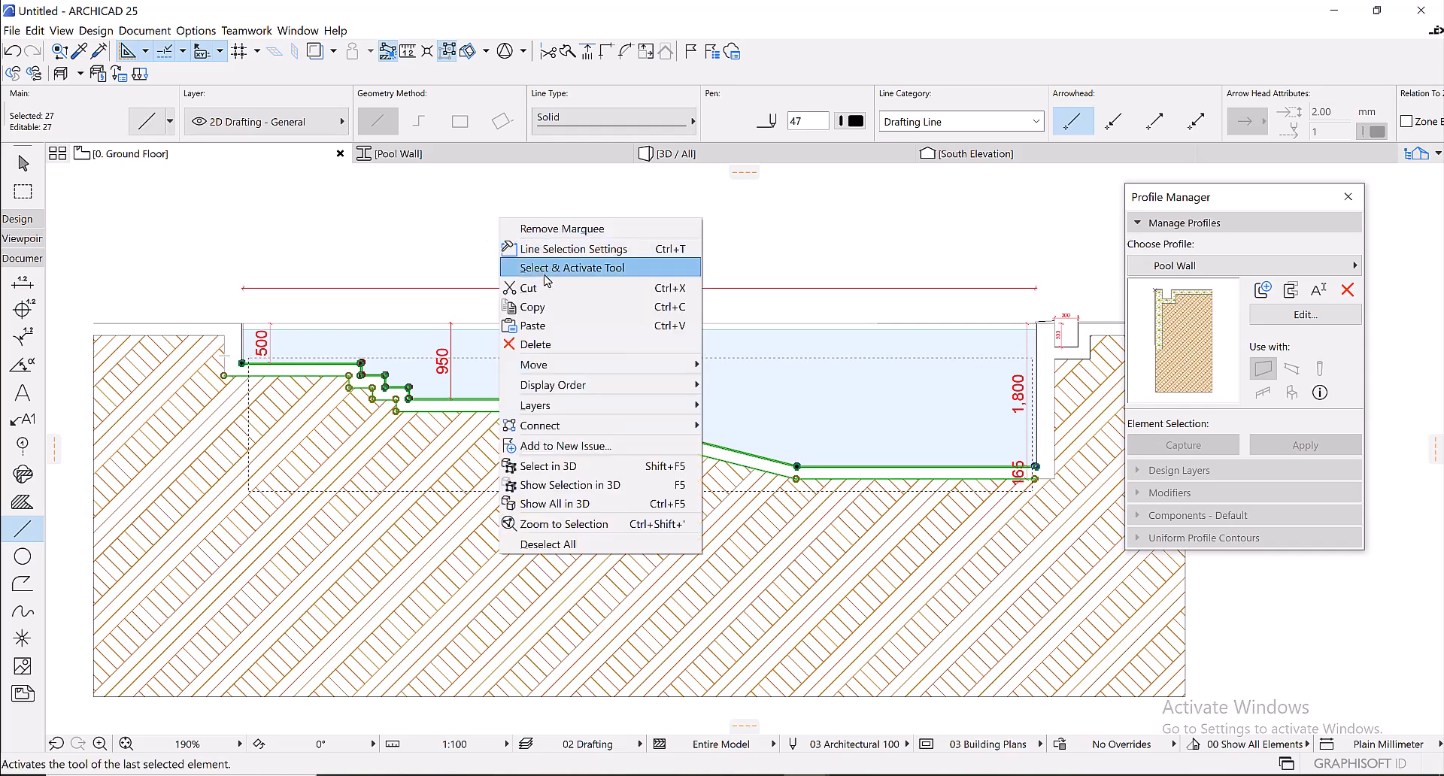
pyautogui.click(549, 307)
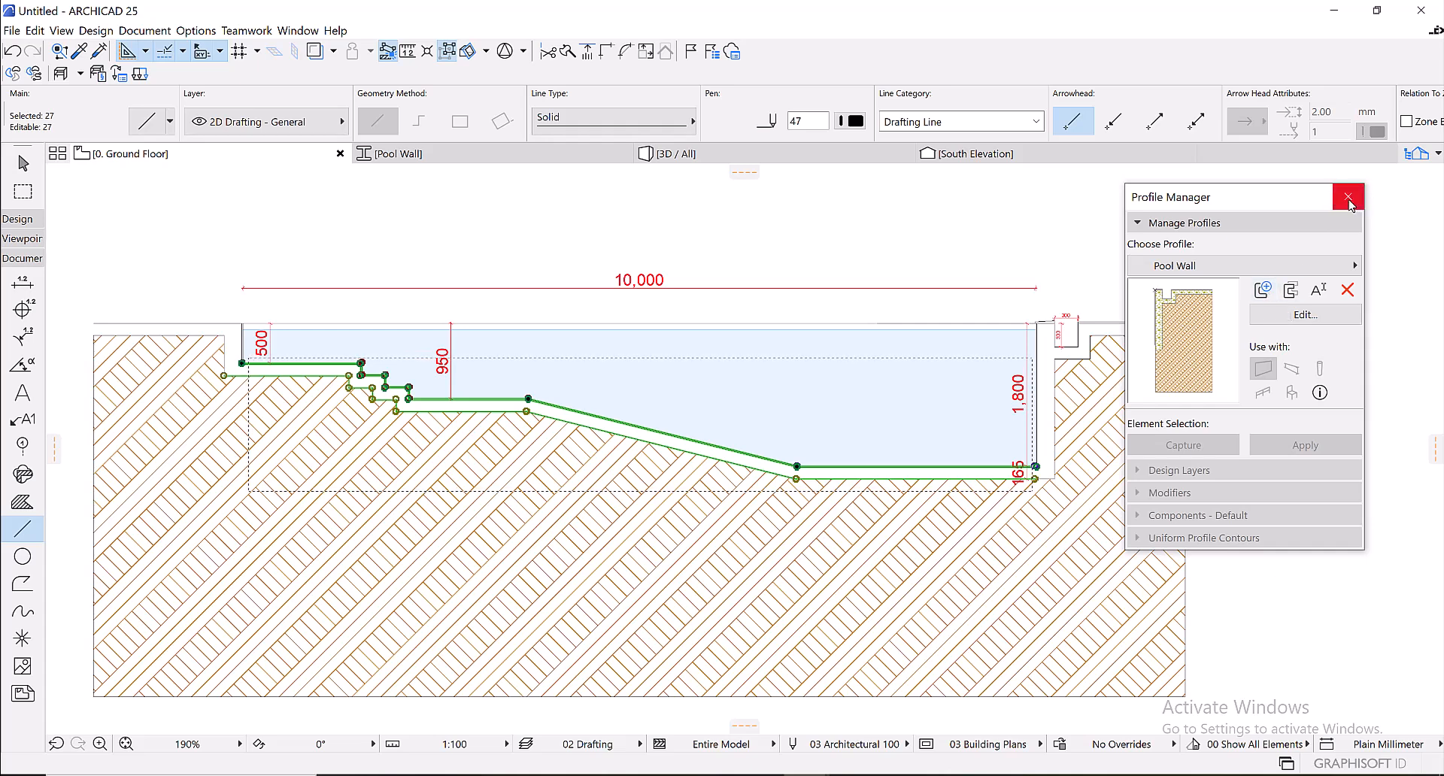
pyautogui.click(1347, 197)
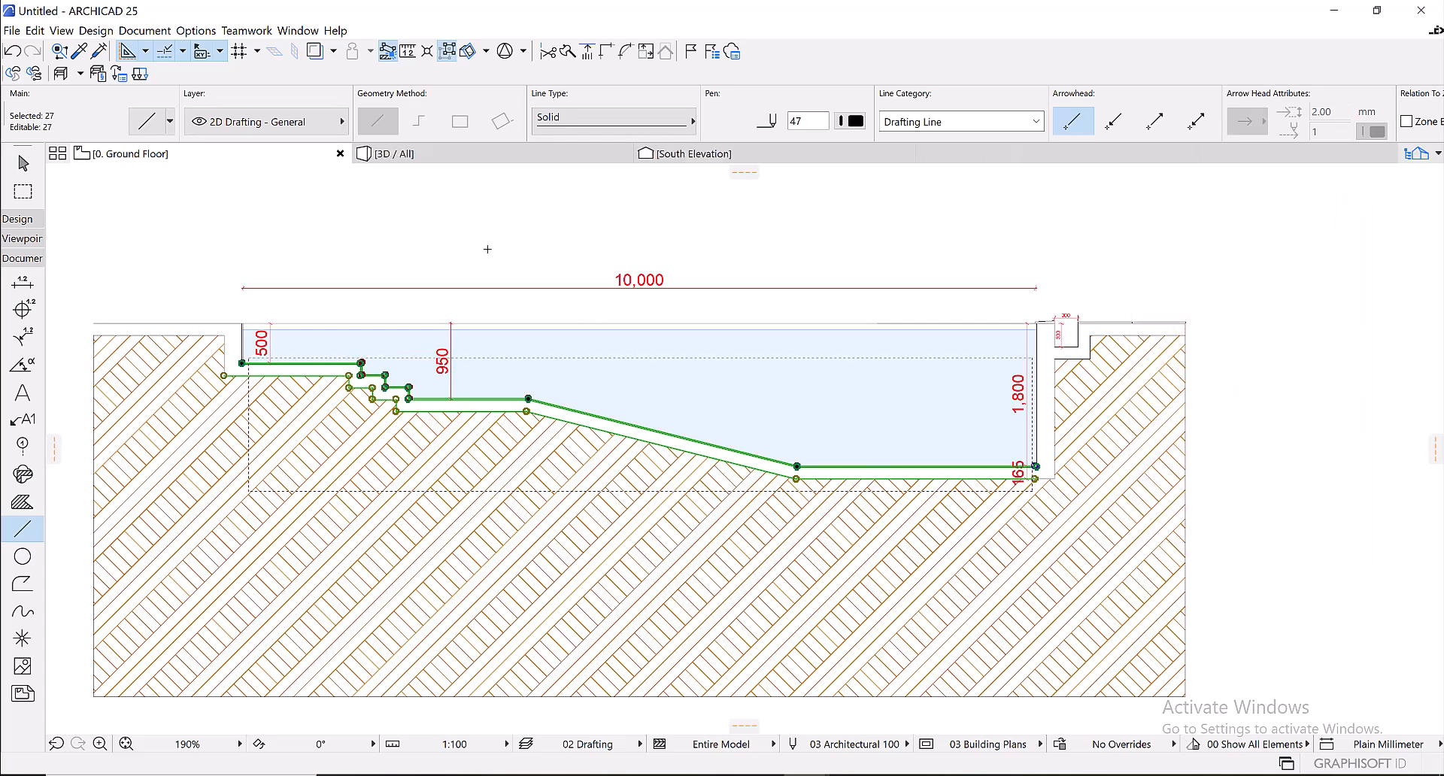
# - Create a new complex profile named "Pool Floor" in the Profile Manager
pyautogui.click(185, 31)
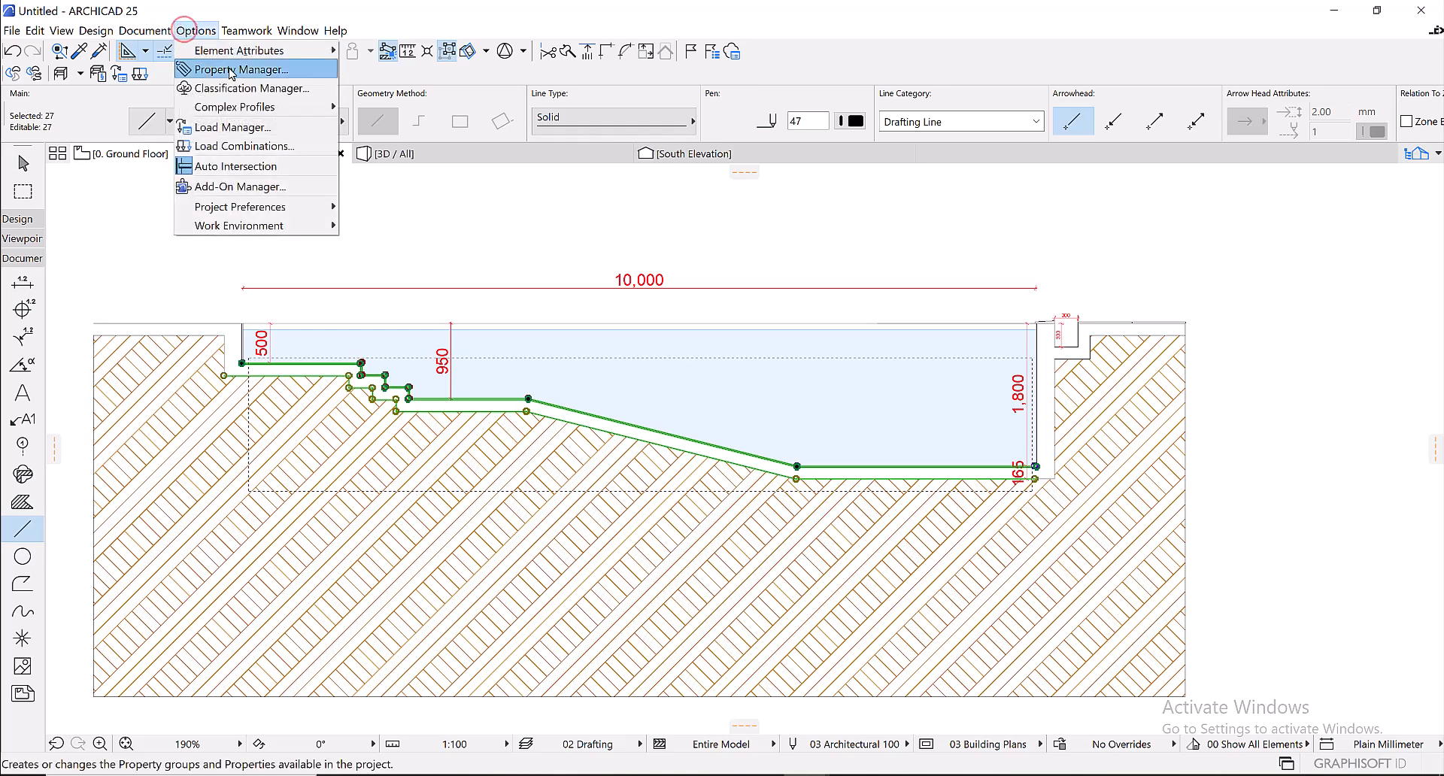
pyautogui.moveTo(260, 107)
pyautogui.click(386, 109)
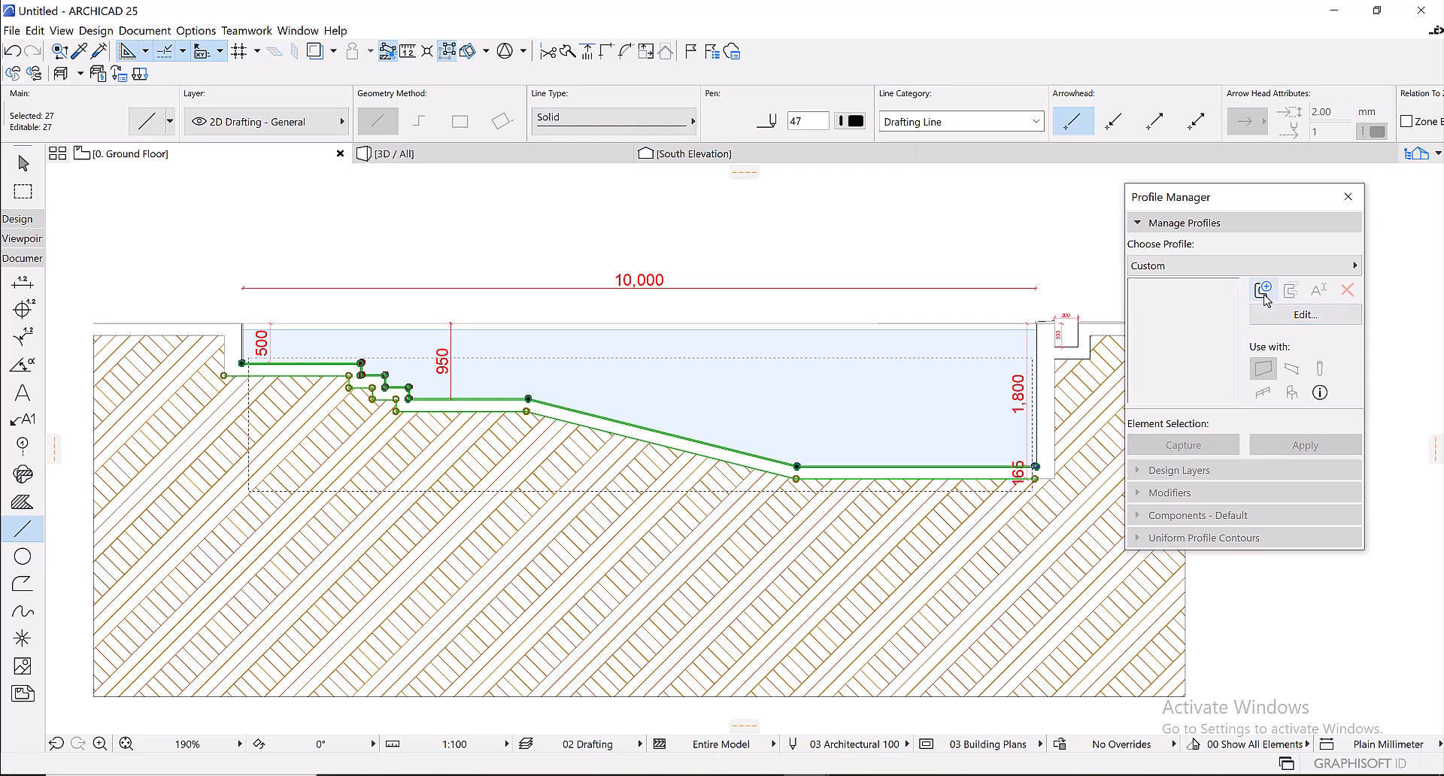
pyautogui.click(1264, 294)
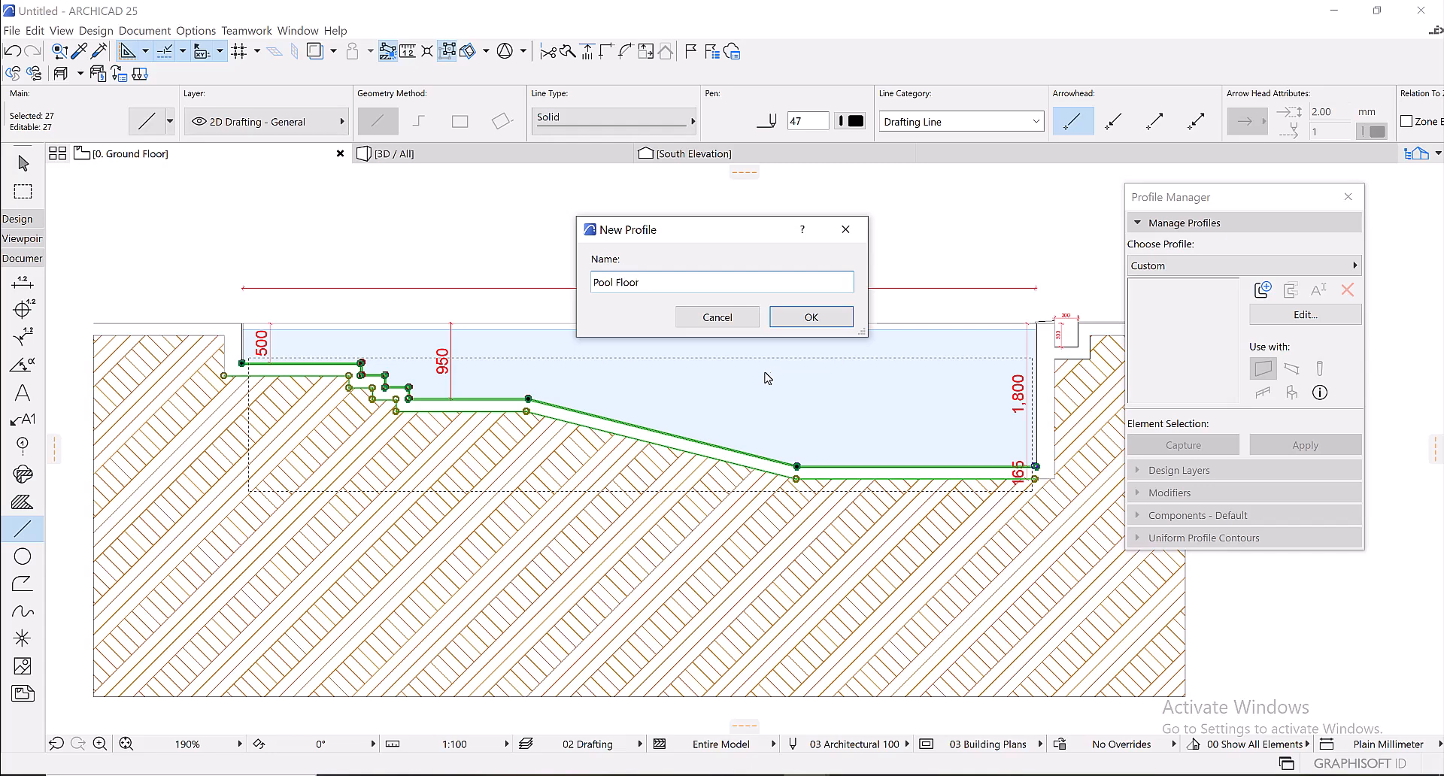
pyautogui.click(791, 317)
# - Paste the copied floor lines at the center of the current view, zooming to the pasted elements, and select them all
pyautogui.hotkey('ctrl', 'v')
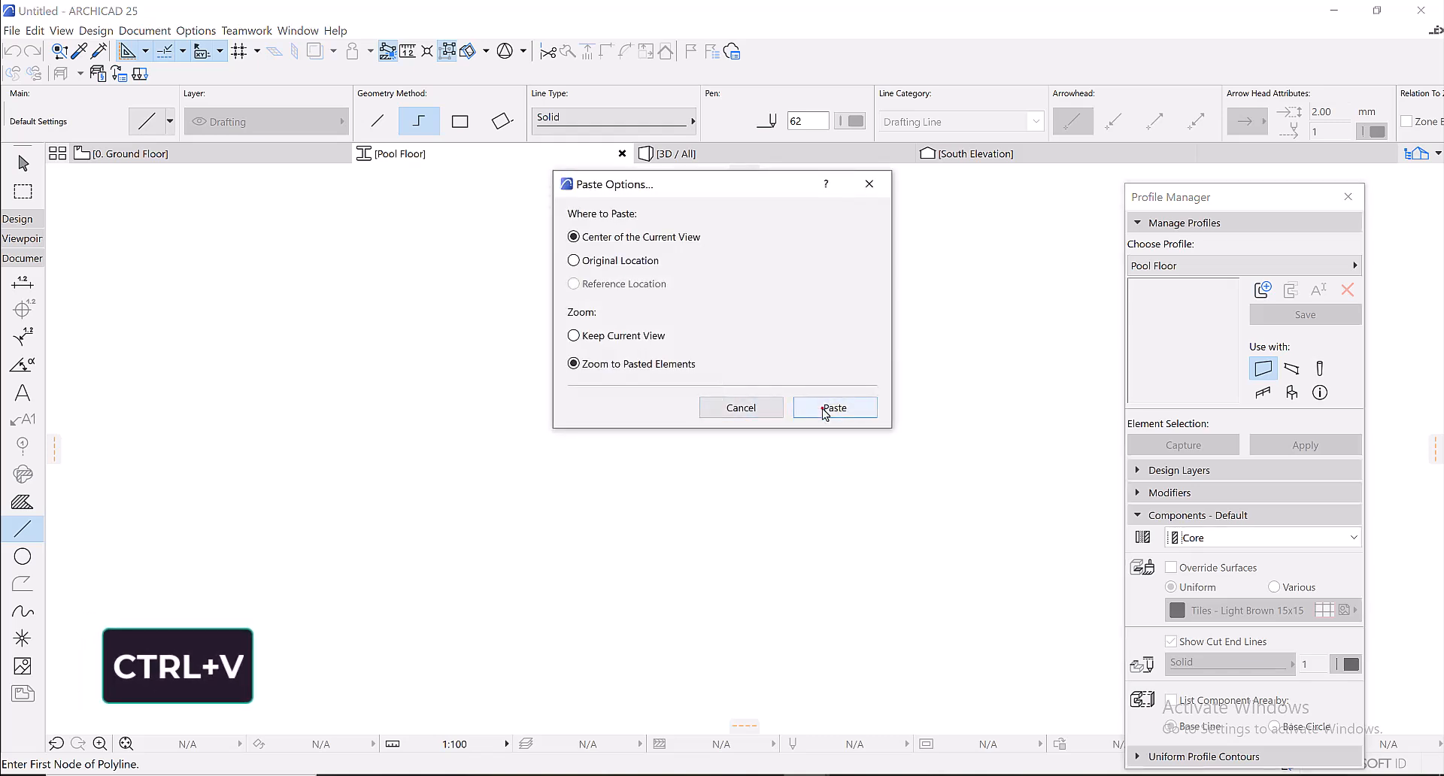
pyautogui.click(825, 411)
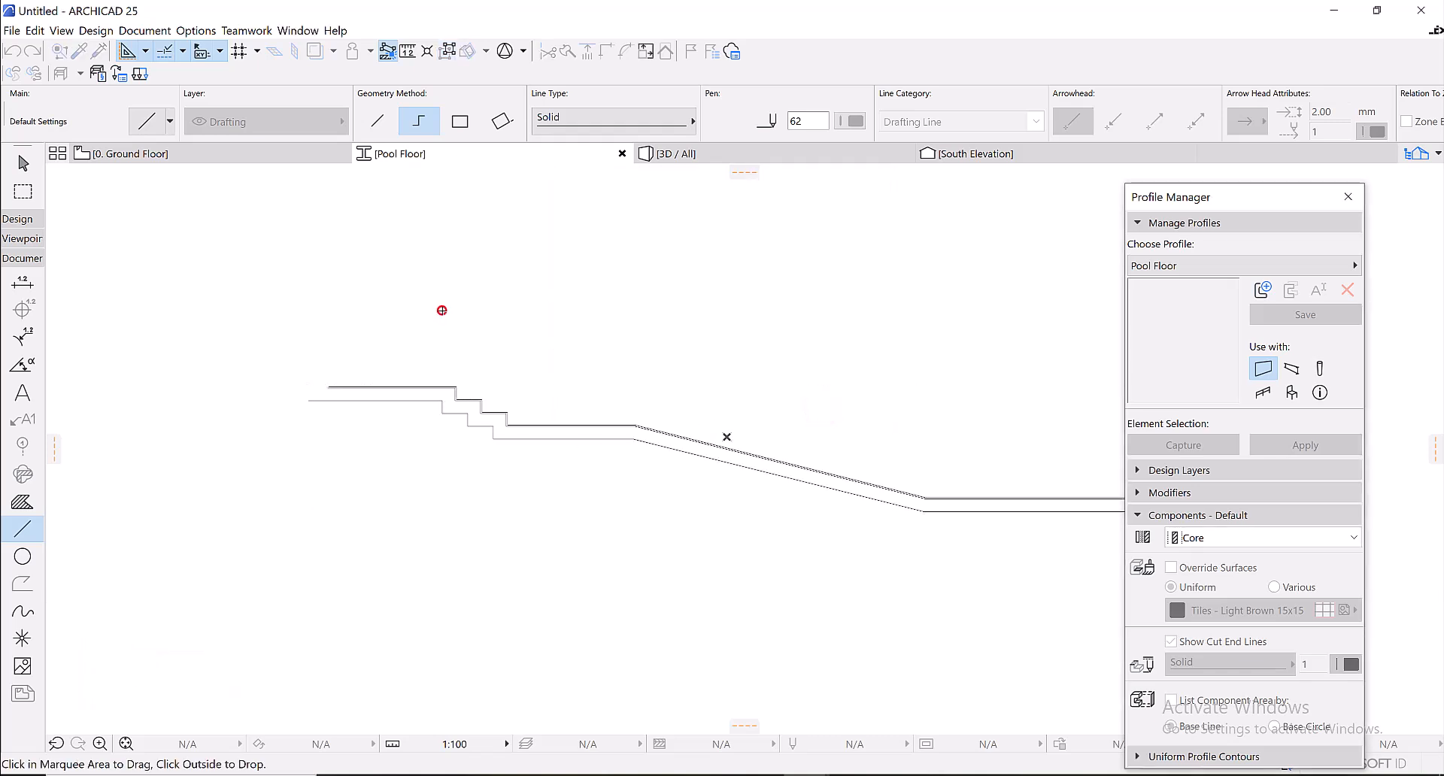
pyautogui.press('Escape')
pyautogui.scroll(-1, 665, 420)
pyautogui.moveTo(753, 458); pyautogui.dragTo(617, 441, button='middle')
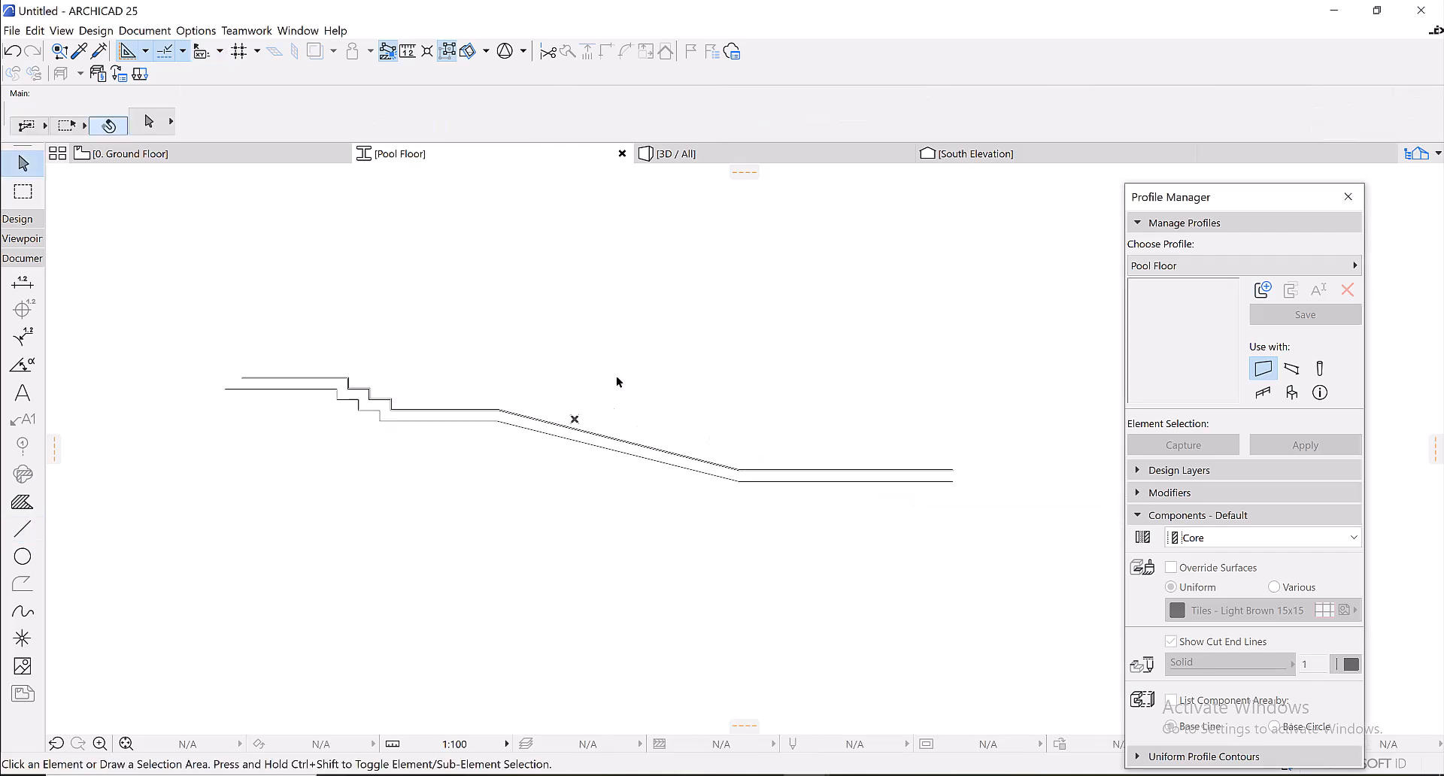
pyautogui.click(193, 306)
pyautogui.click(1014, 534)
# - Try to drag a copy of the selected floor lines from the second line's shallow-end endpoint toward the profile origin
pyautogui.scroll(5, 241, 378)
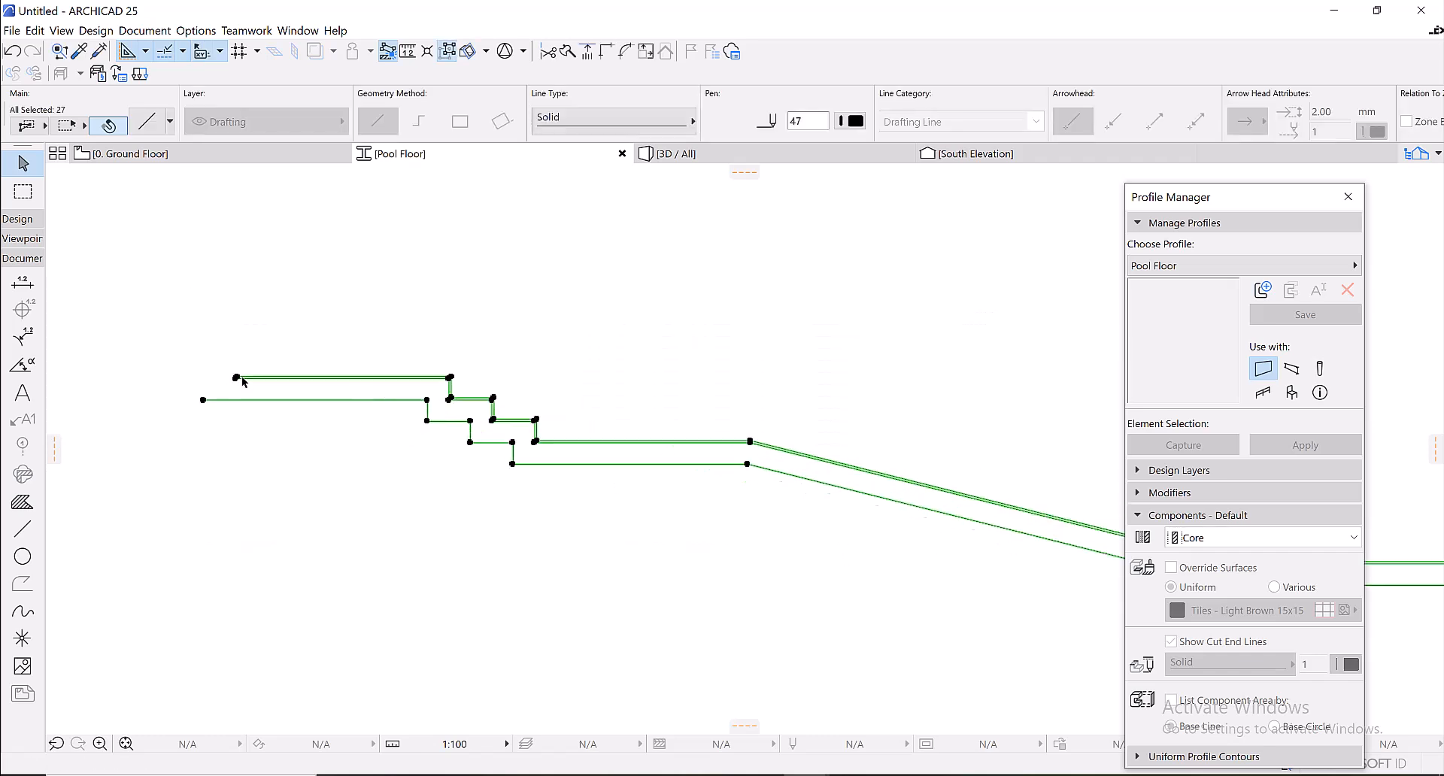
pyautogui.scroll(2, 238, 377)
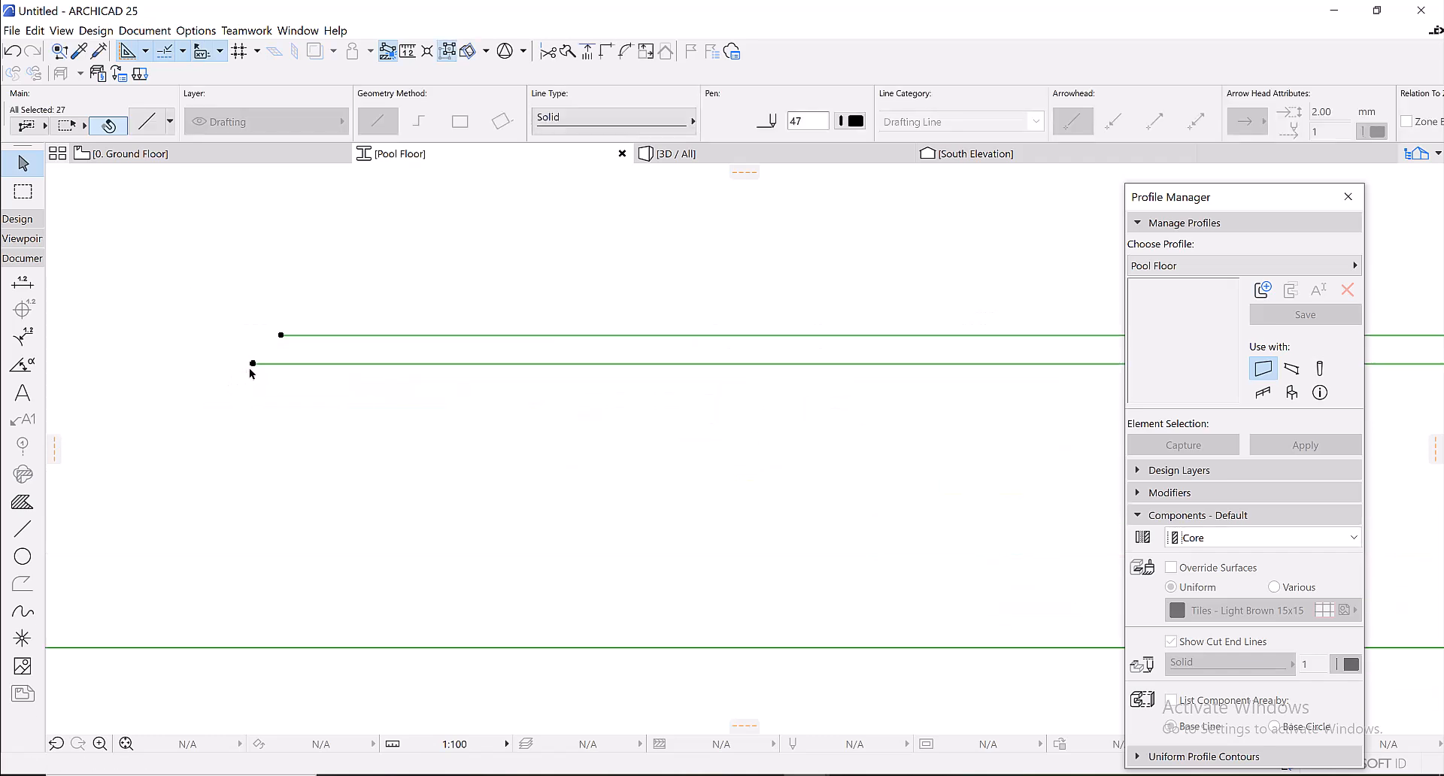
pyautogui.press('ctrl')
pyautogui.click(253, 366)
pyautogui.scroll(-5, 251, 365)
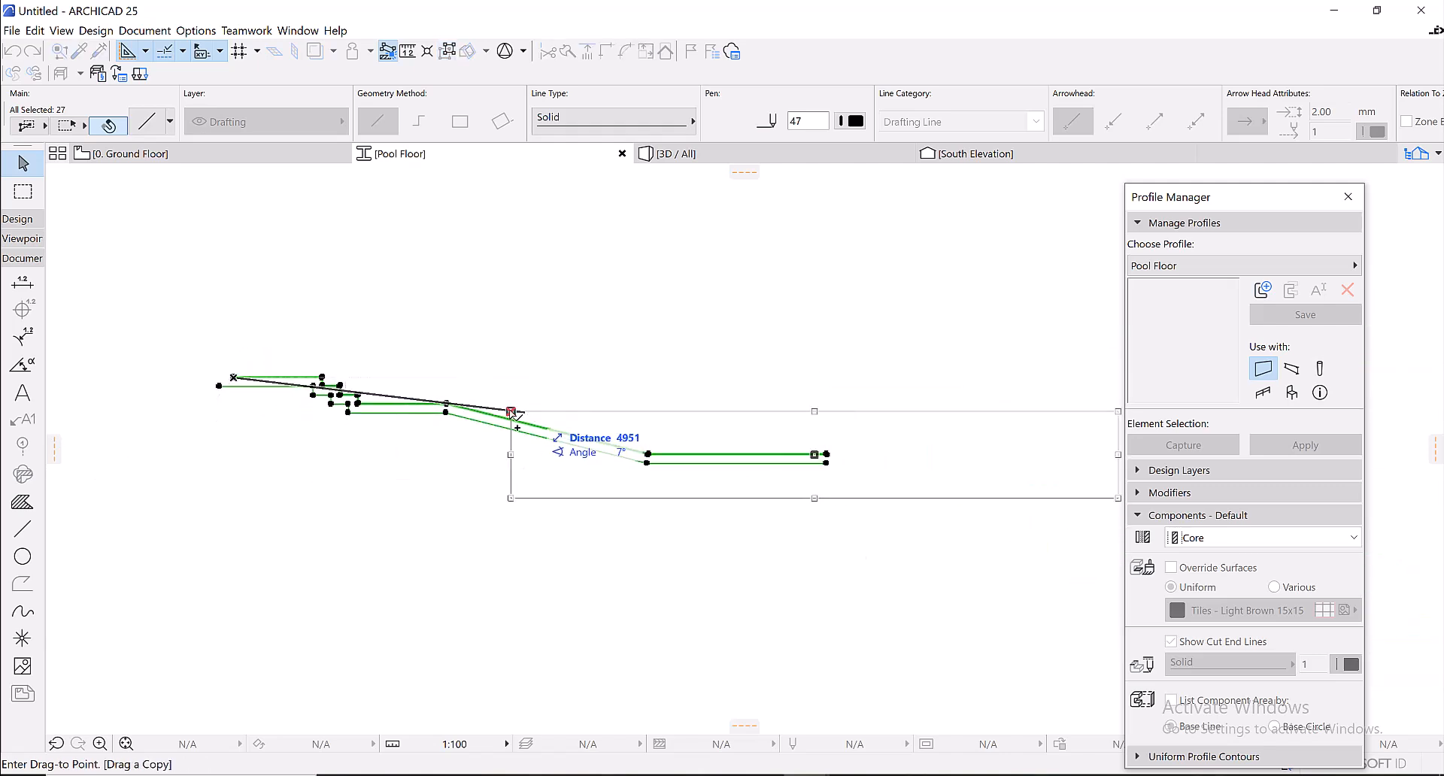
pyautogui.scroll(3, 504, 414)
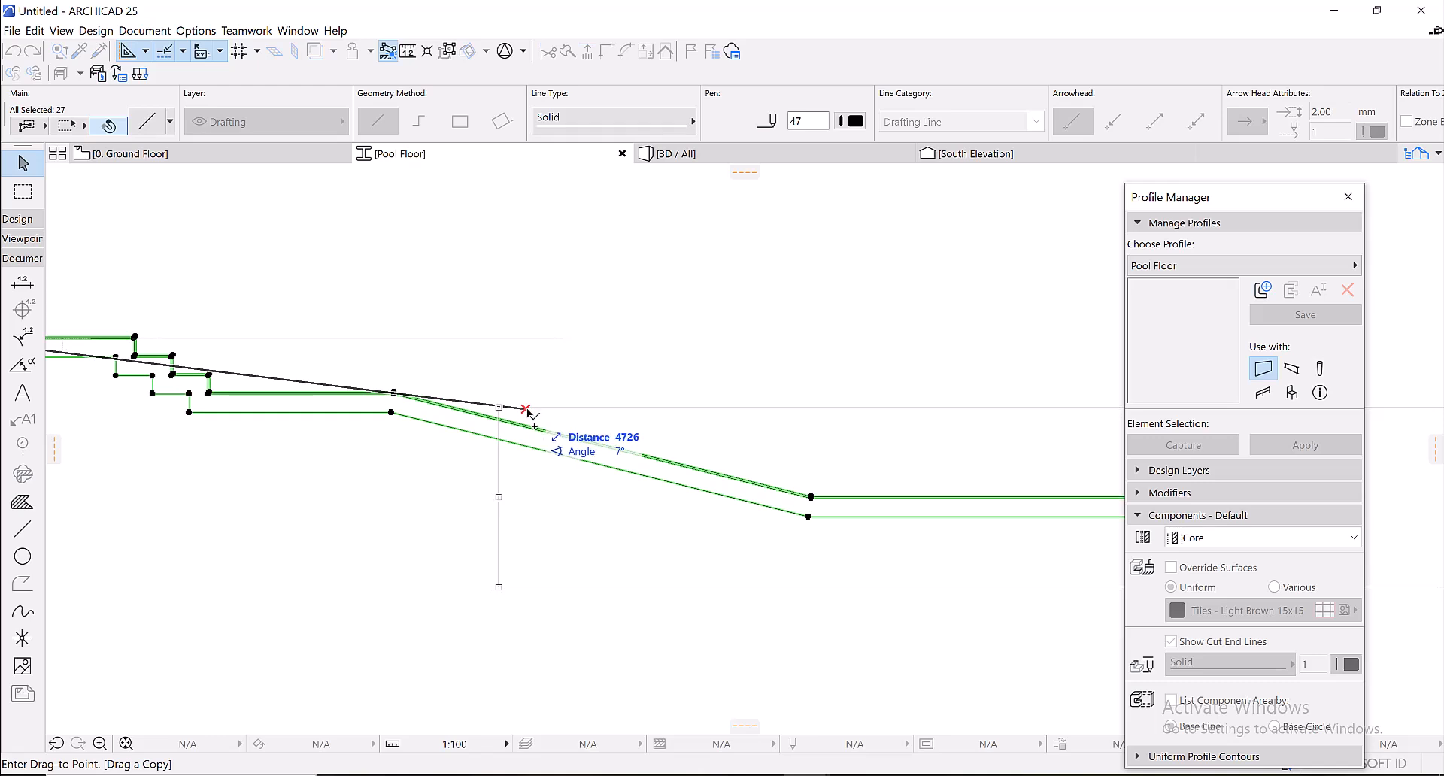
pyautogui.click(516, 412)
pyautogui.scroll(-3, 516, 413)
pyautogui.moveTo(516, 412); pyautogui.dragTo(352, 444, button='middle')
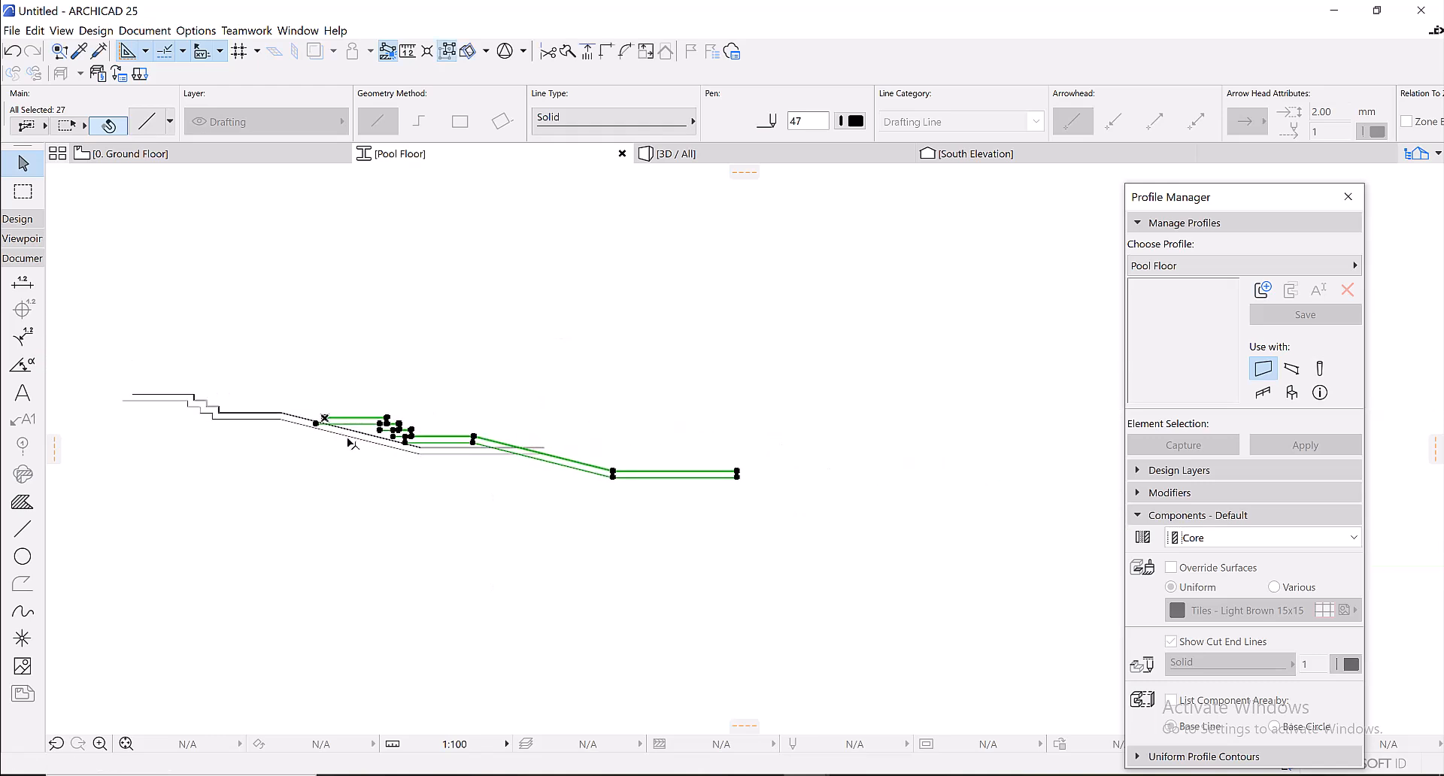
pyautogui.hotkey('ctrl', 'z')
# - Move all floor lines so the shallow-end endpoint of the second line from the top lands on the profile origin
pyautogui.scroll(6, 131, 395)
pyautogui.click(226, 463)
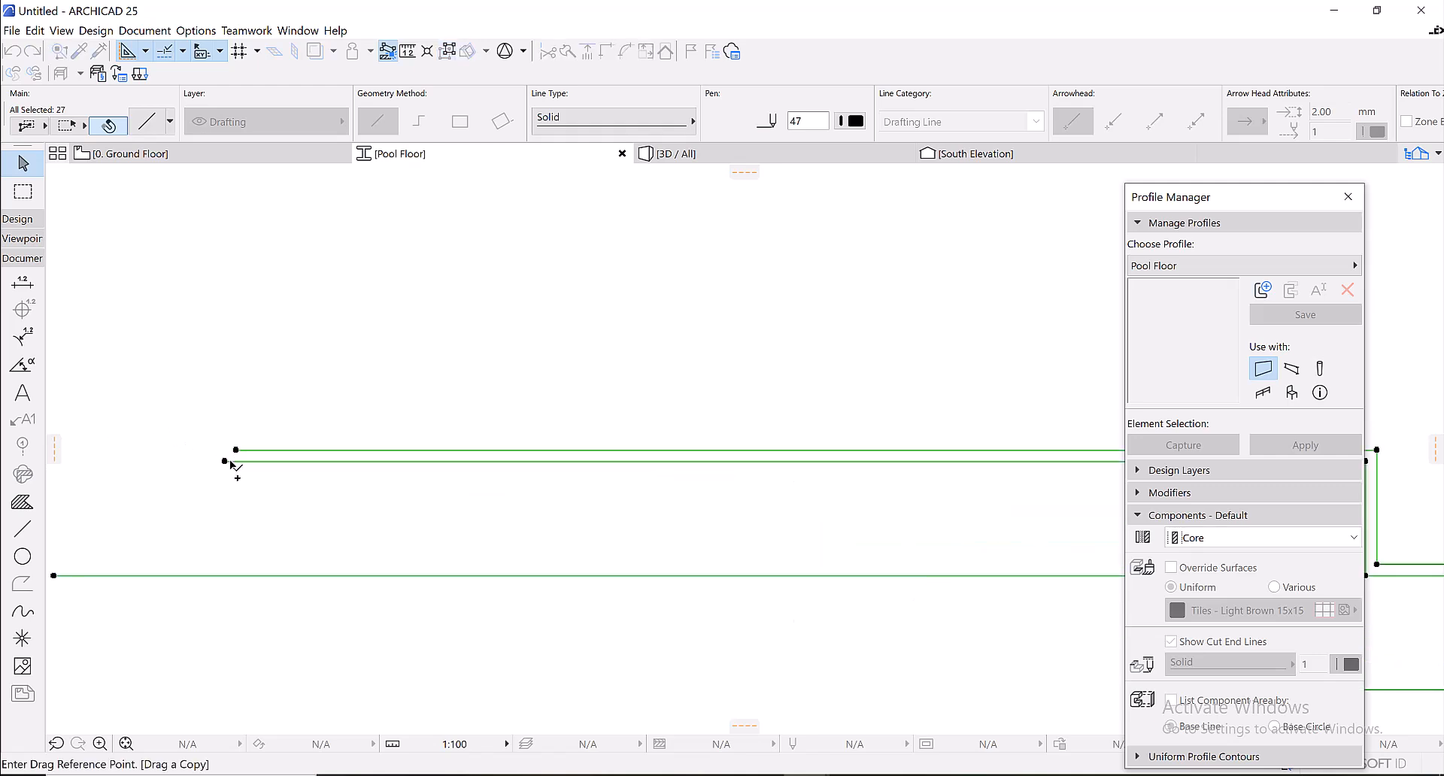
pyautogui.click(226, 463)
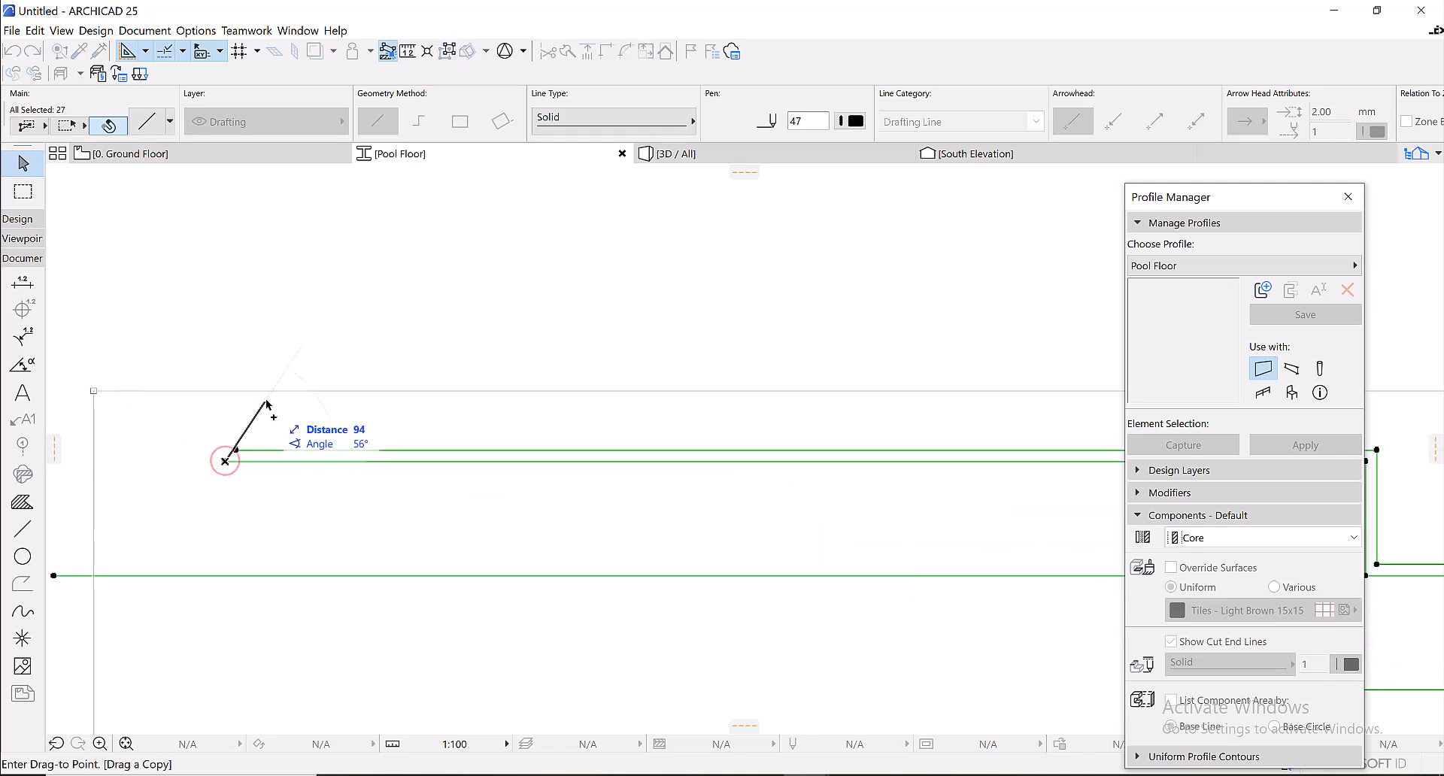
pyautogui.scroll(-5, 271, 376)
pyautogui.scroll(-5, 280, 353)
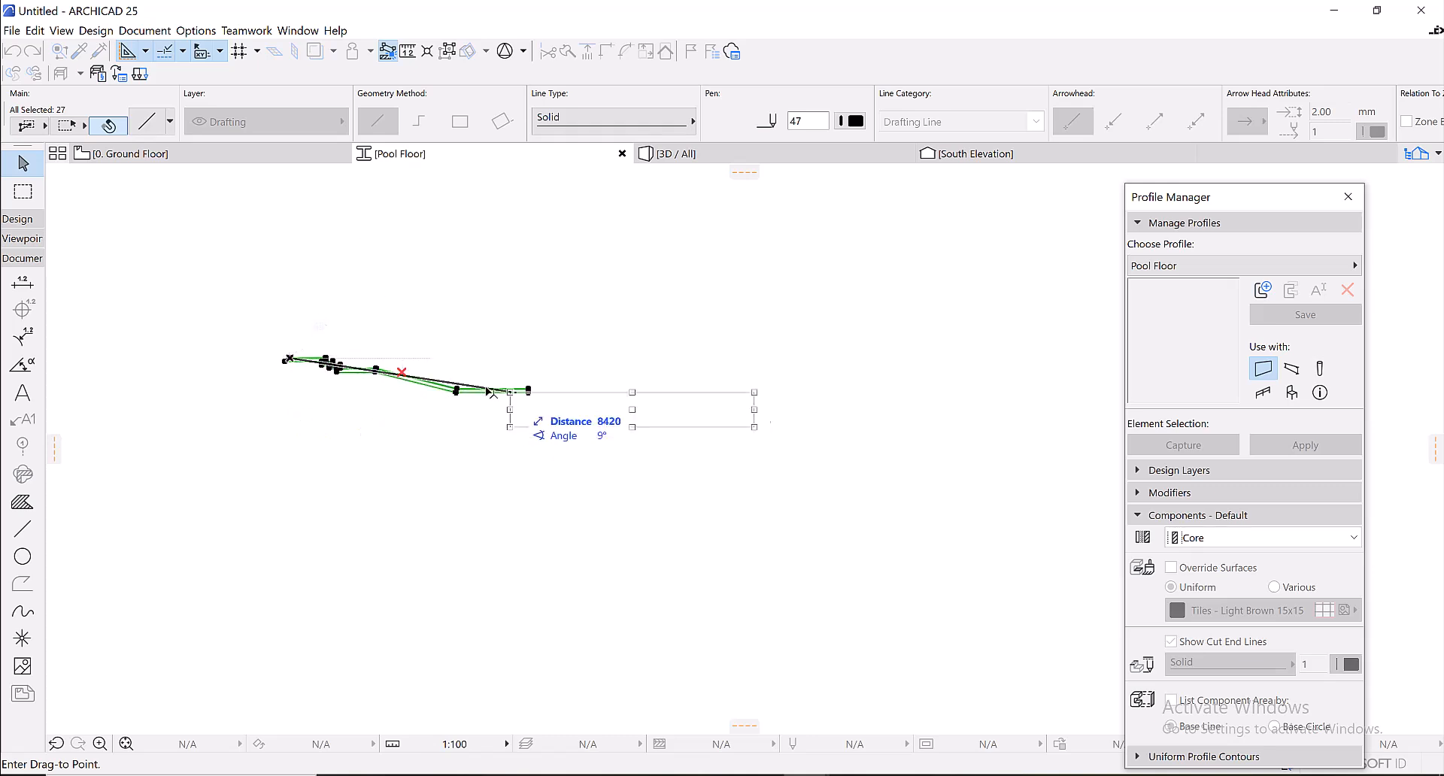
pyautogui.scroll(4, 466, 376)
pyautogui.scroll(2, 466, 376)
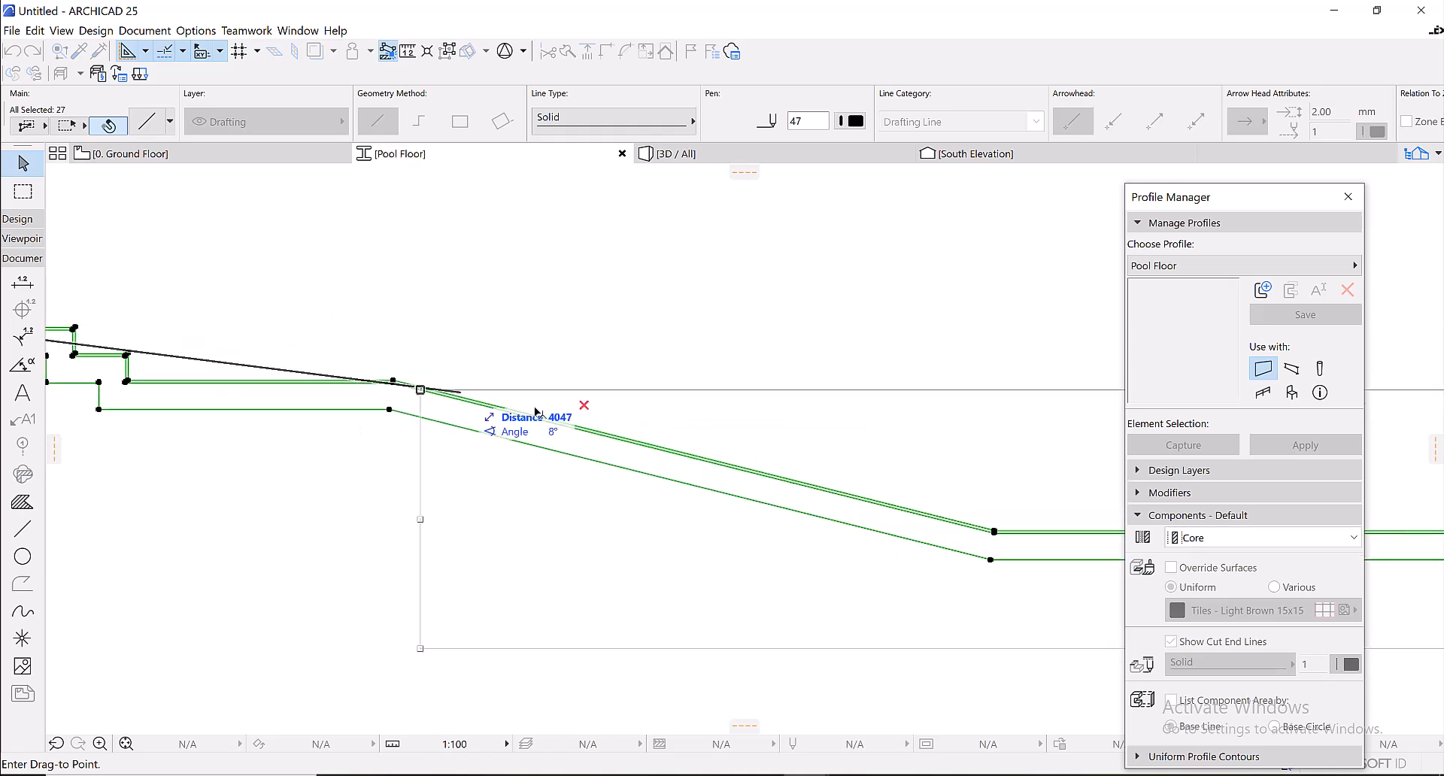
pyautogui.click(584, 406)
pyautogui.press('Escape')
# - Measure the horizontal length of the floor section from its shallow end to its deep end
pyautogui.scroll(3, 590, 407)
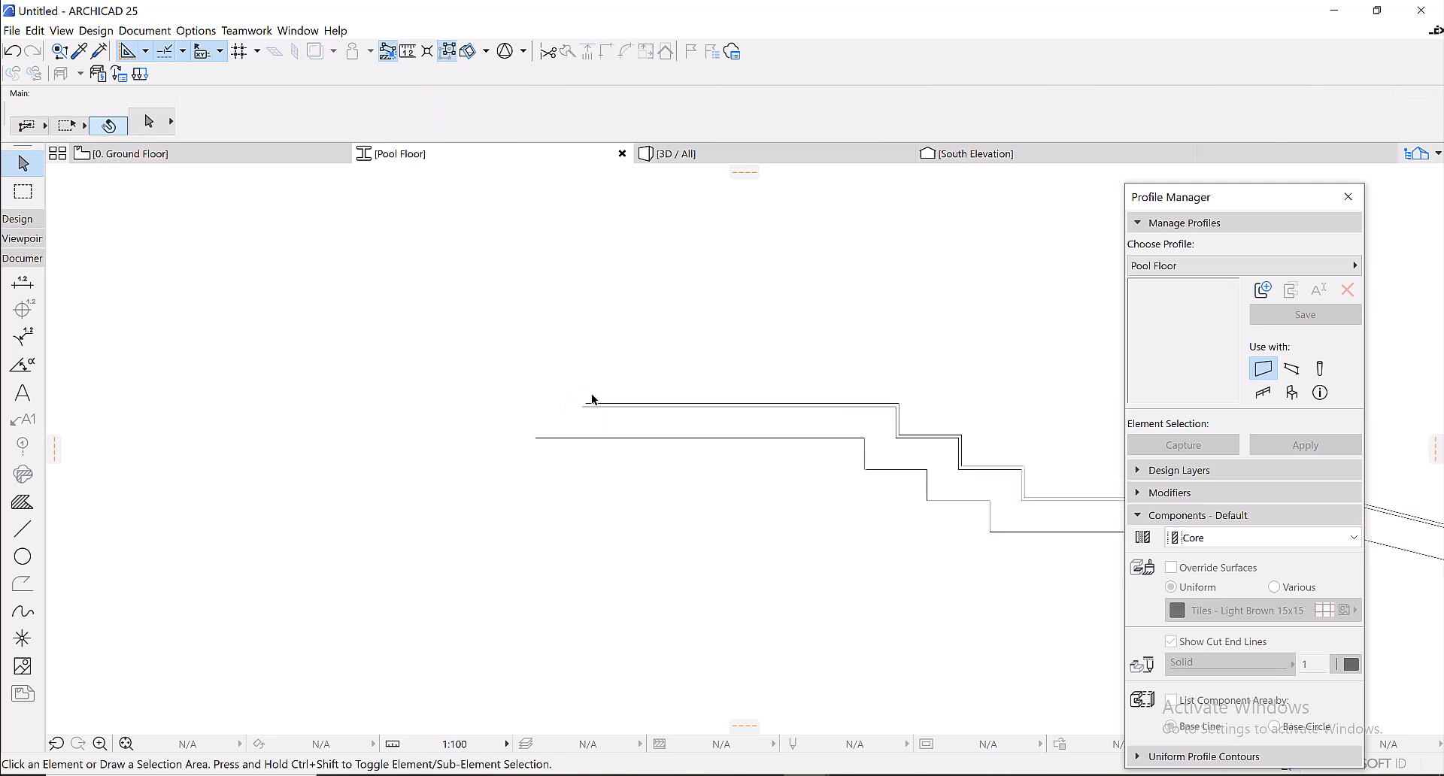
pyautogui.press('m')
pyautogui.press('Escape')
pyautogui.press('m')
pyautogui.scroll(-5, 436, 400)
pyautogui.scroll(3, 560, 422)
pyautogui.scroll(2, 727, 440)
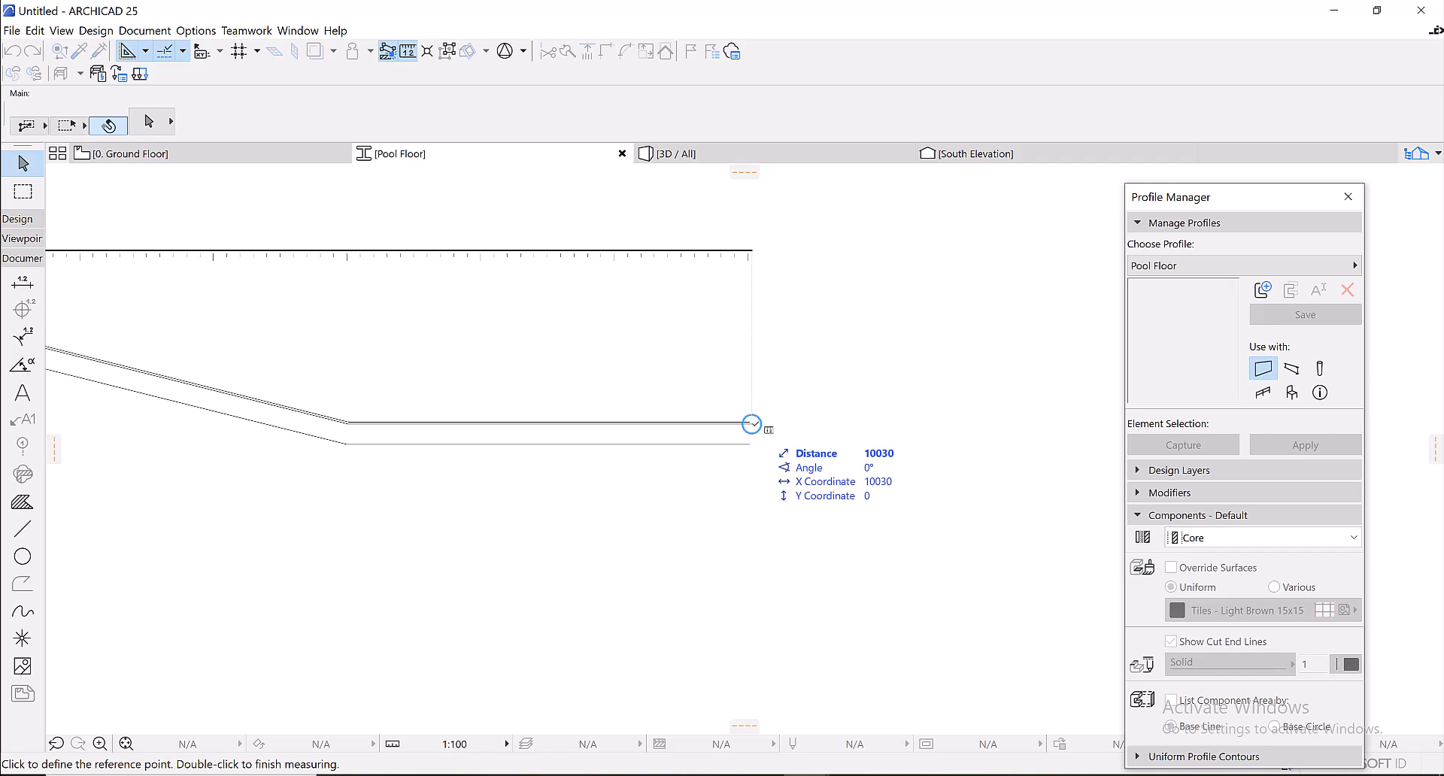
pyautogui.press('Escape')
# - Stretch the bottom floor line's shallow-end endpoint so it aligns vertically with the profile origin
pyautogui.scroll(-5, 858, 417)
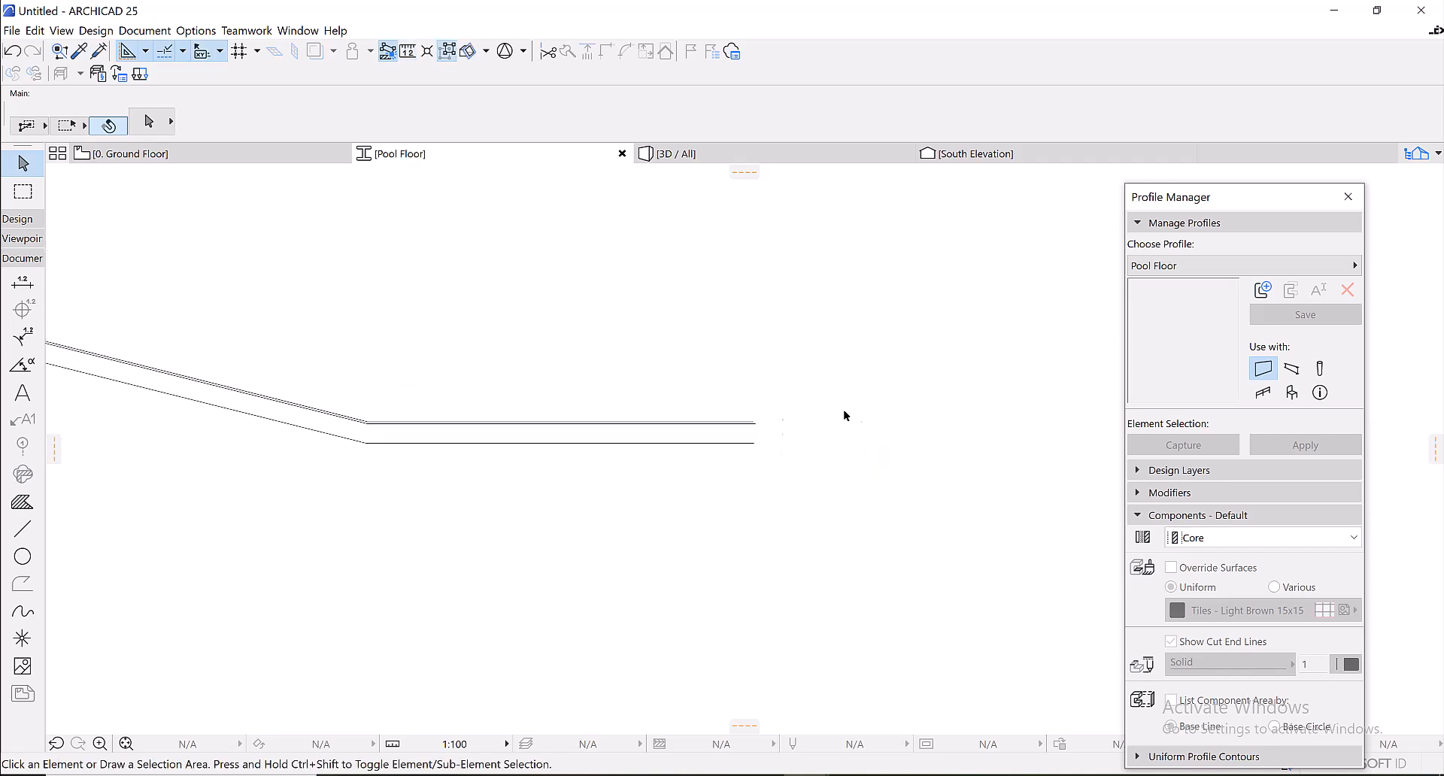
pyautogui.scroll(1, 359, 377)
pyautogui.scroll(5, 450, 369)
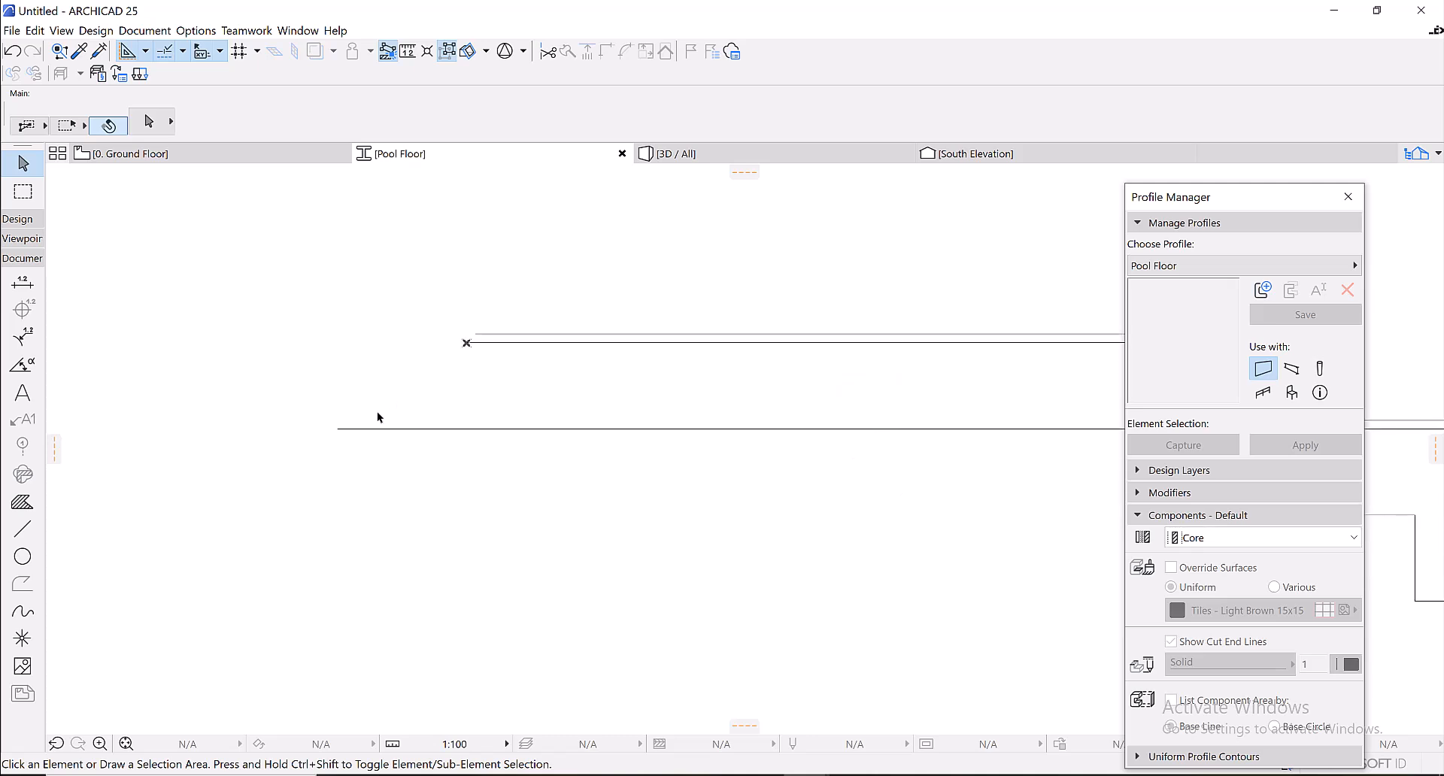
pyautogui.click(340, 431)
pyautogui.click(340, 431)
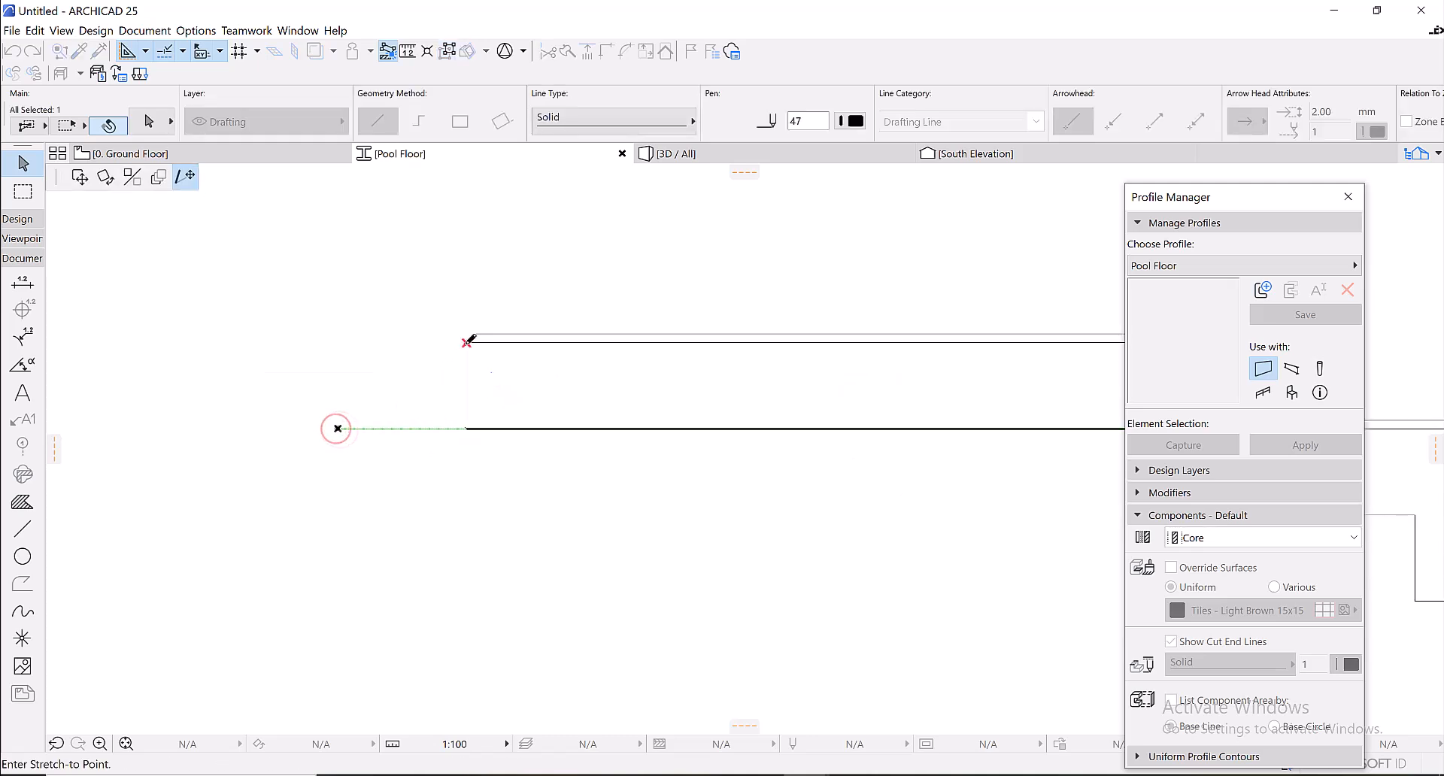
pyautogui.click(466, 343)
pyautogui.press('Escape')
# - Draw a vertical line closing the shallow end, between the bottom floor line's end and the profile origin
pyautogui.keyDown('alt'); pyautogui.click(471, 428); pyautogui.keyUp('alt')
pyautogui.scroll(-3, 464, 338)
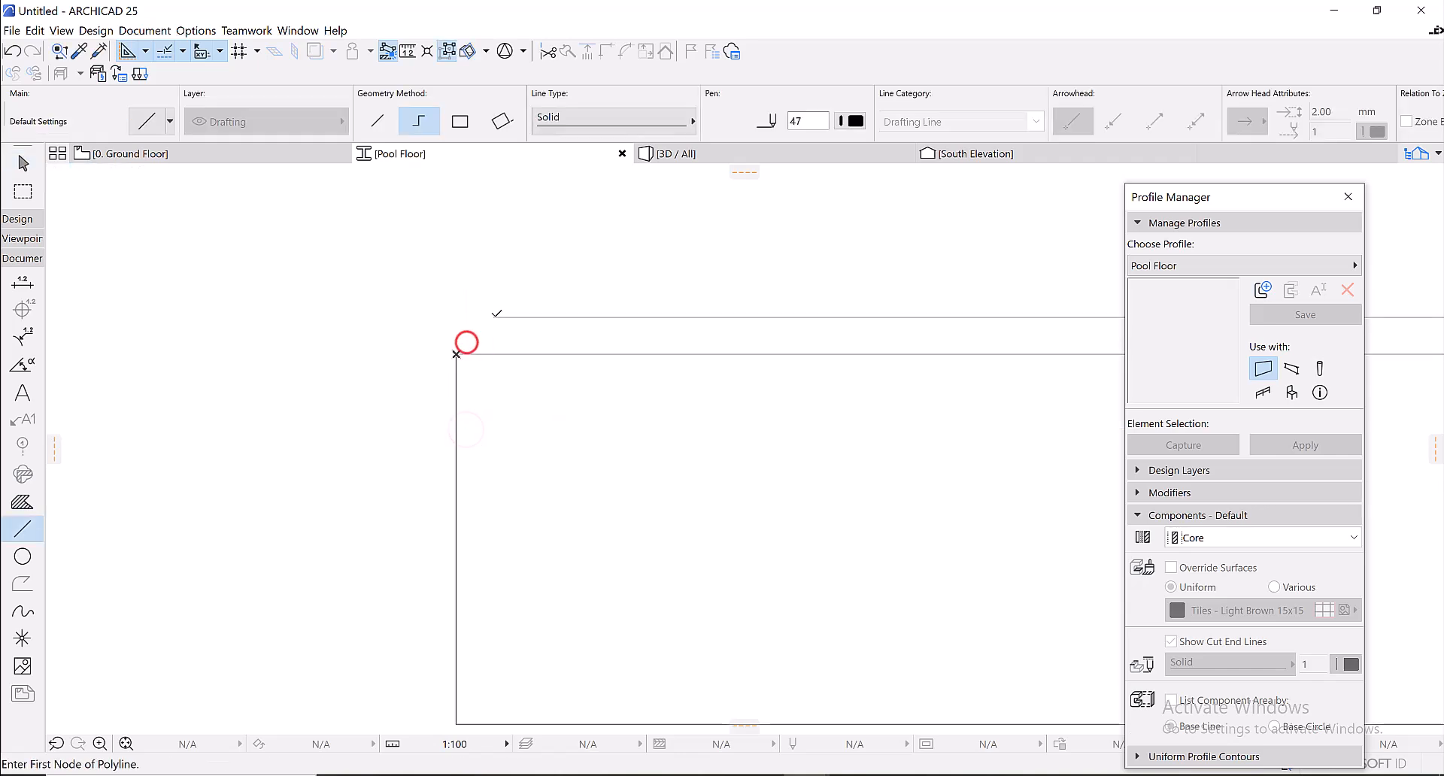
pyautogui.click(494, 316)
pyautogui.press('Escape')
pyautogui.press('Escape')
# - Intersect the shallow-end closing line with the topmost floor line to form a corner
pyautogui.click(456, 377)
pyautogui.keyDown('shift'); pyautogui.click(501, 317); pyautogui.keyUp('shift')
pyautogui.click(606, 50)
# - Draw a vertical line at the deep end, from the second floor line's endpoint down to the bottom line's level
pyautogui.scroll(-10, 470, 299)
pyautogui.moveTo(903, 382); pyautogui.dragTo(718, 399, button='middle')
pyautogui.scroll(5, 338, 355)
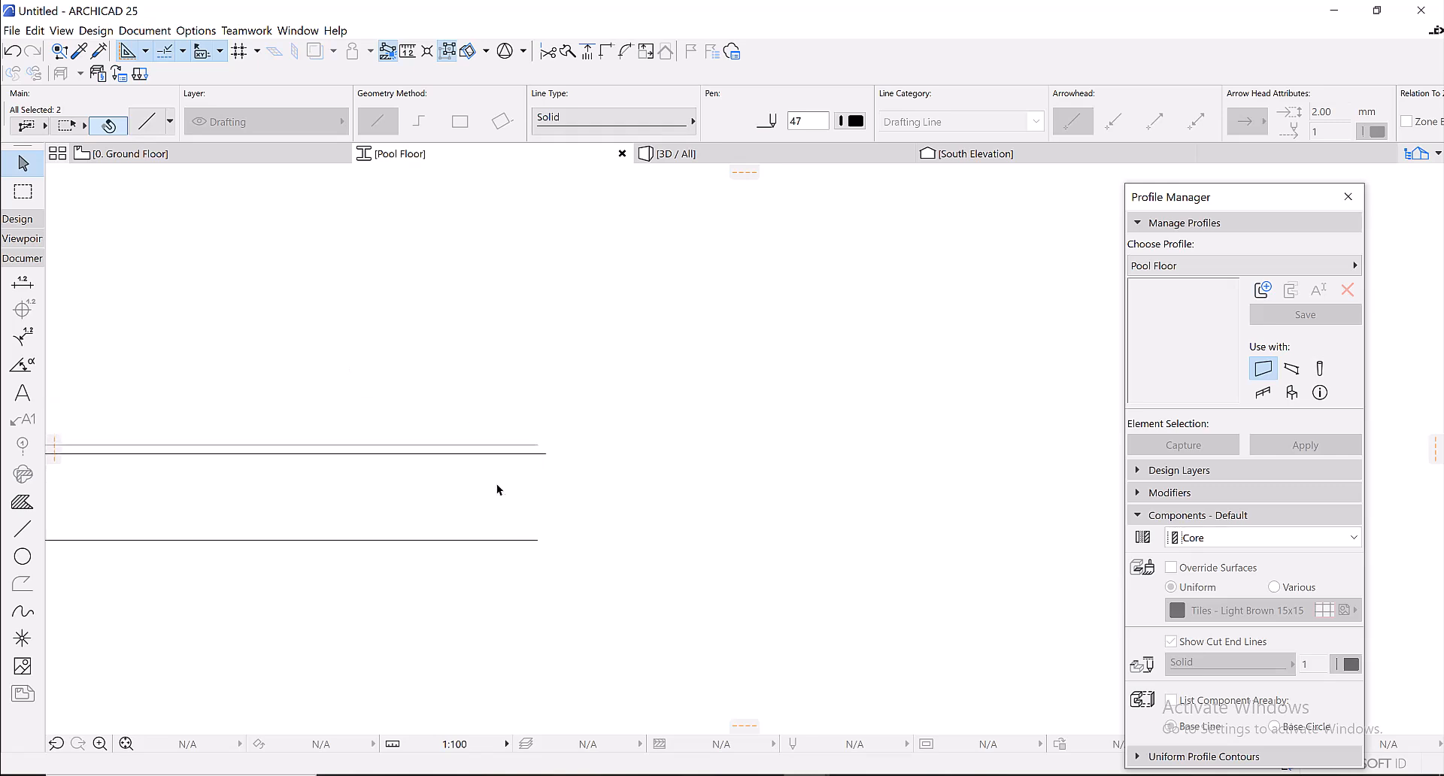
pyautogui.press('Escape')
pyautogui.press('l')
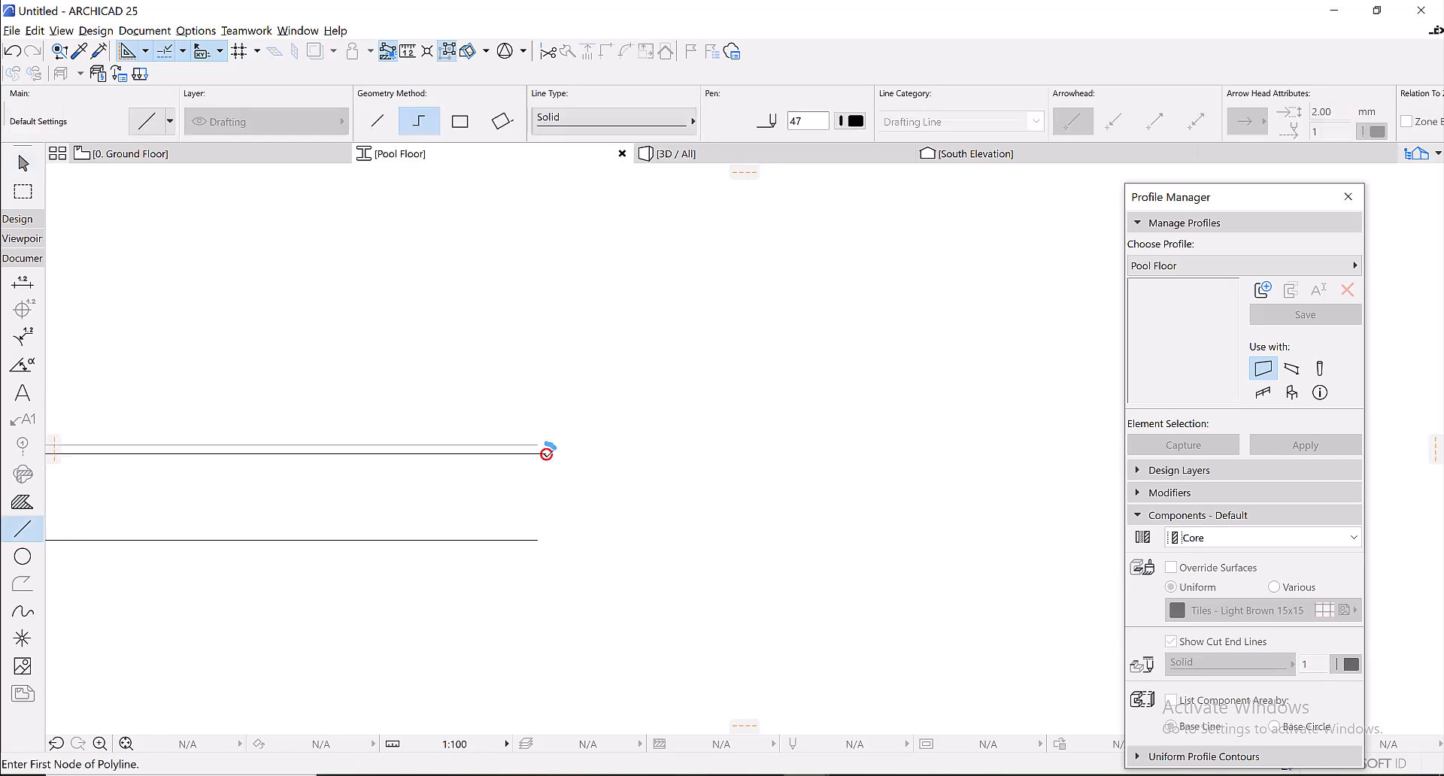
pyautogui.click(546, 456)
pyautogui.doubleClick(543, 540)
pyautogui.press('Escape')
# - Intersect the deep-end closing line with the bottom and topmost floor lines to close the section's outline
pyautogui.click(525, 525)
pyautogui.click(573, 554)
pyautogui.scroll(3, 534, 449)
pyautogui.keyDown('shift'); pyautogui.click(540, 442); pyautogui.keyUp('shift')
pyautogui.click(605, 51)
pyautogui.press('Escape')
# - Fill the structural band between the bottom floor line and the second floor line with the Fill tool
pyautogui.scroll(-7, 770, 428)
pyautogui.scroll(4, 417, 378)
pyautogui.moveTo(598, 440); pyautogui.dragTo(458, 452, button='middle')
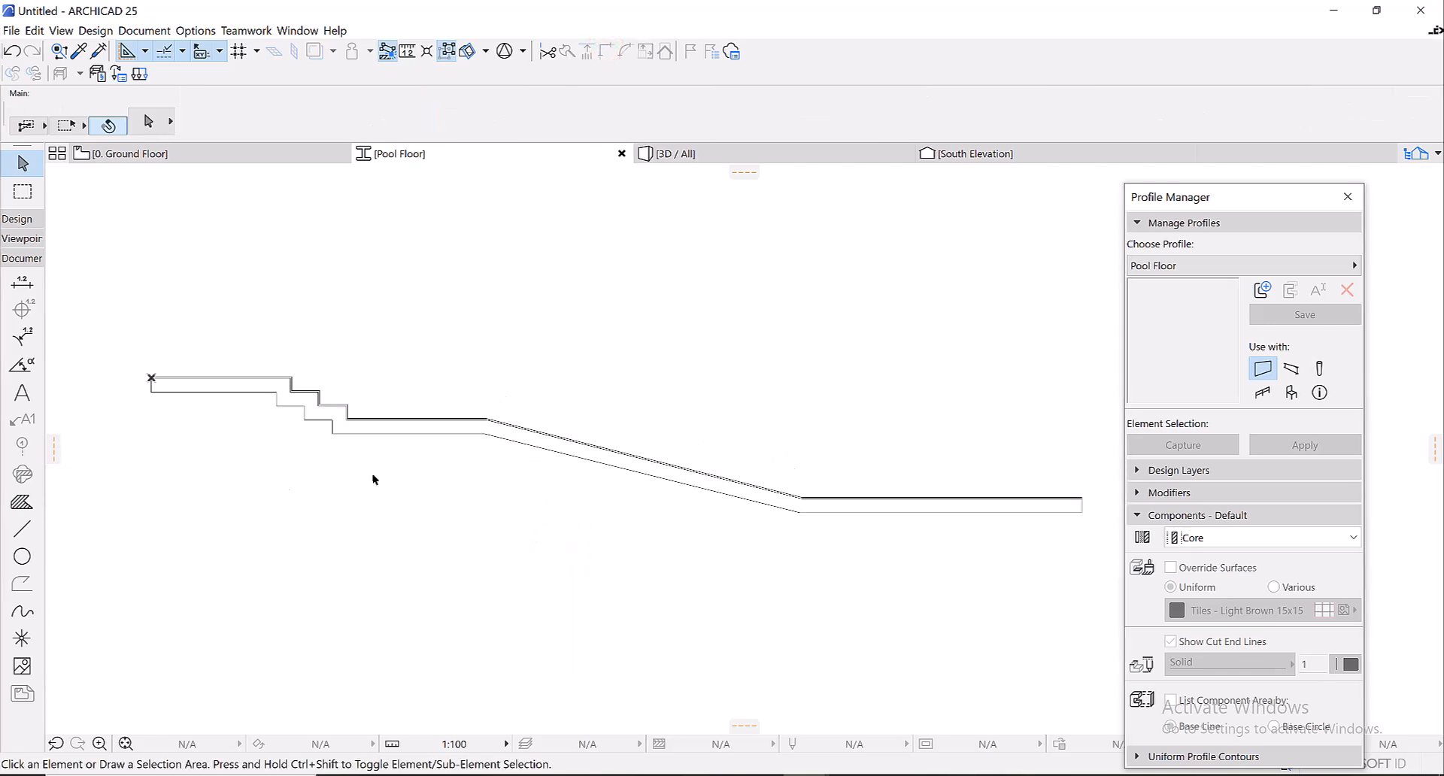
pyautogui.click(22, 502)
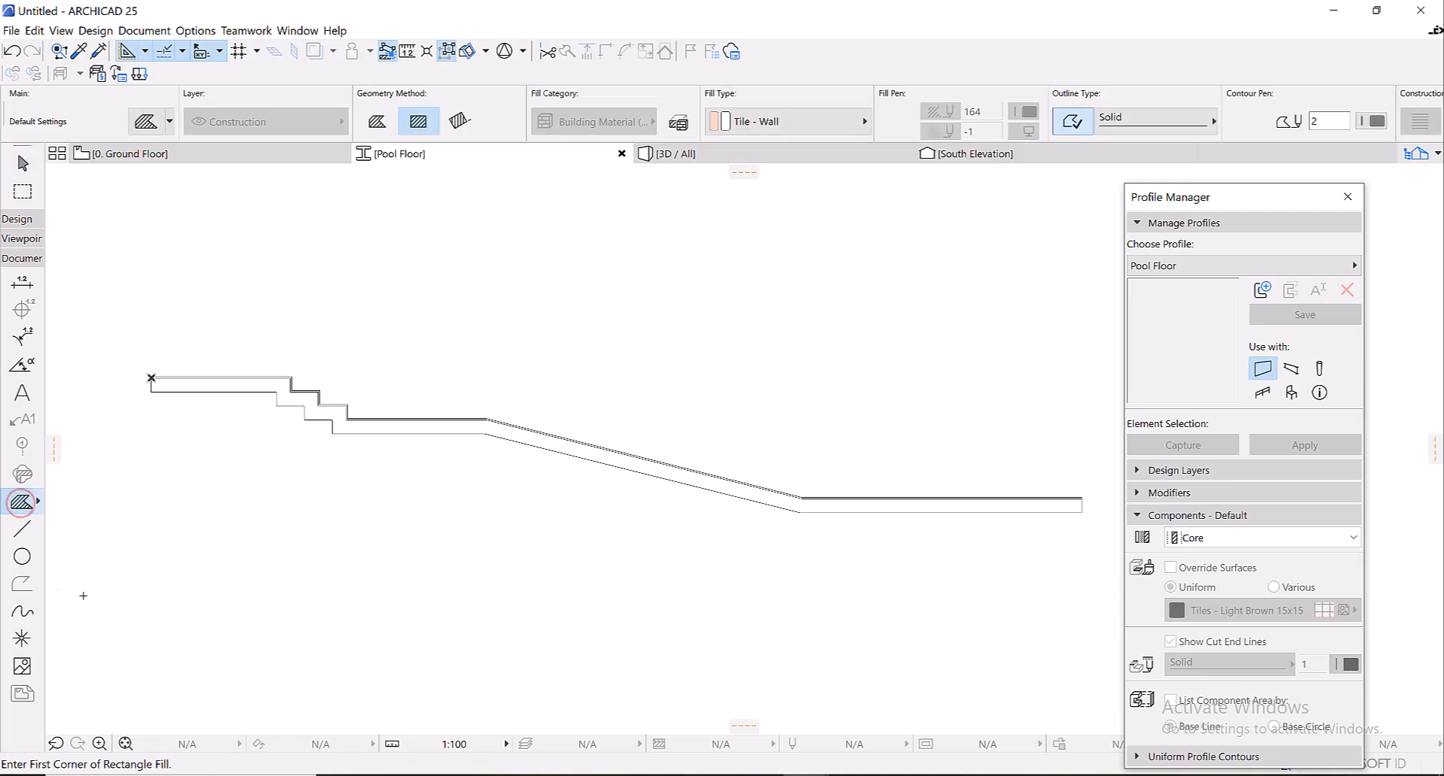
pyautogui.scroll(5, 251, 393)
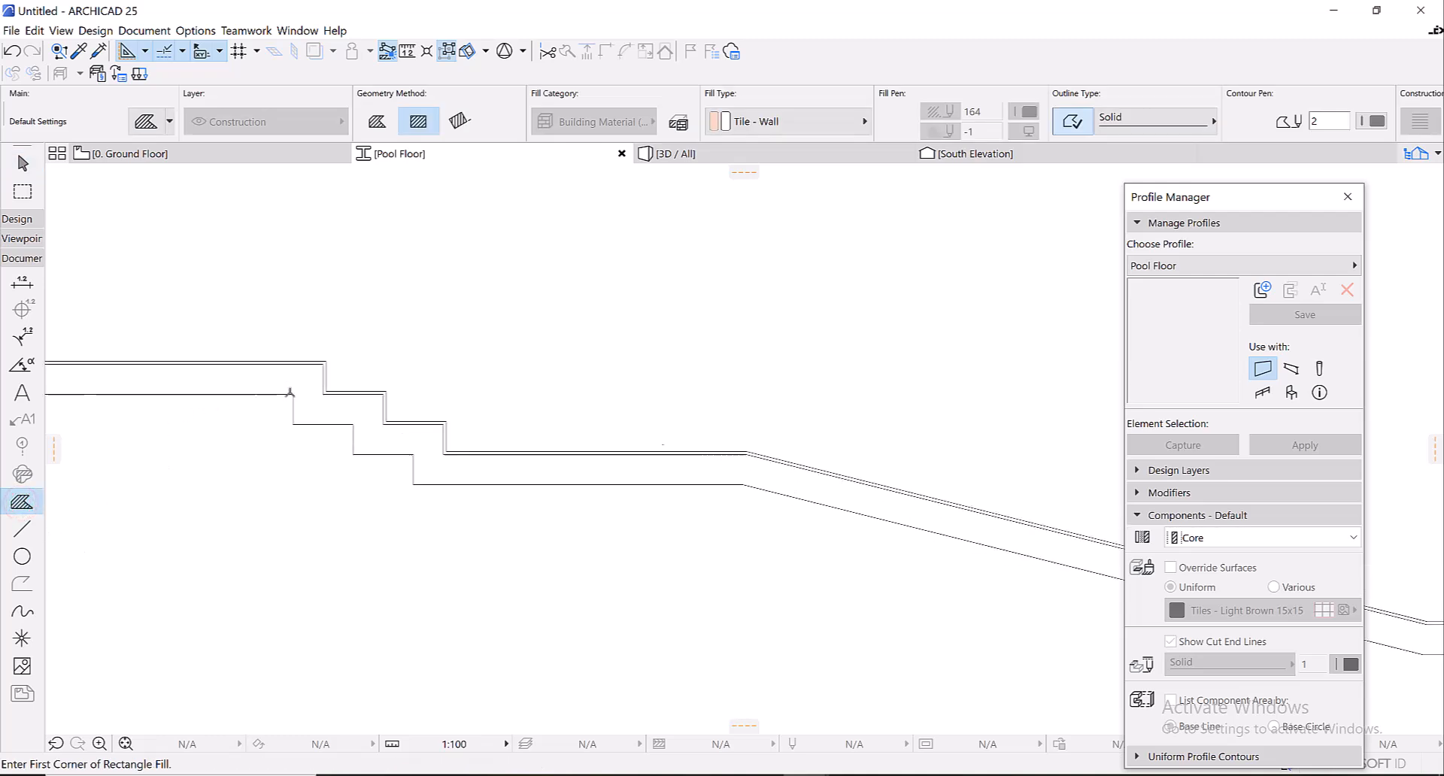
pyautogui.click(340, 412)
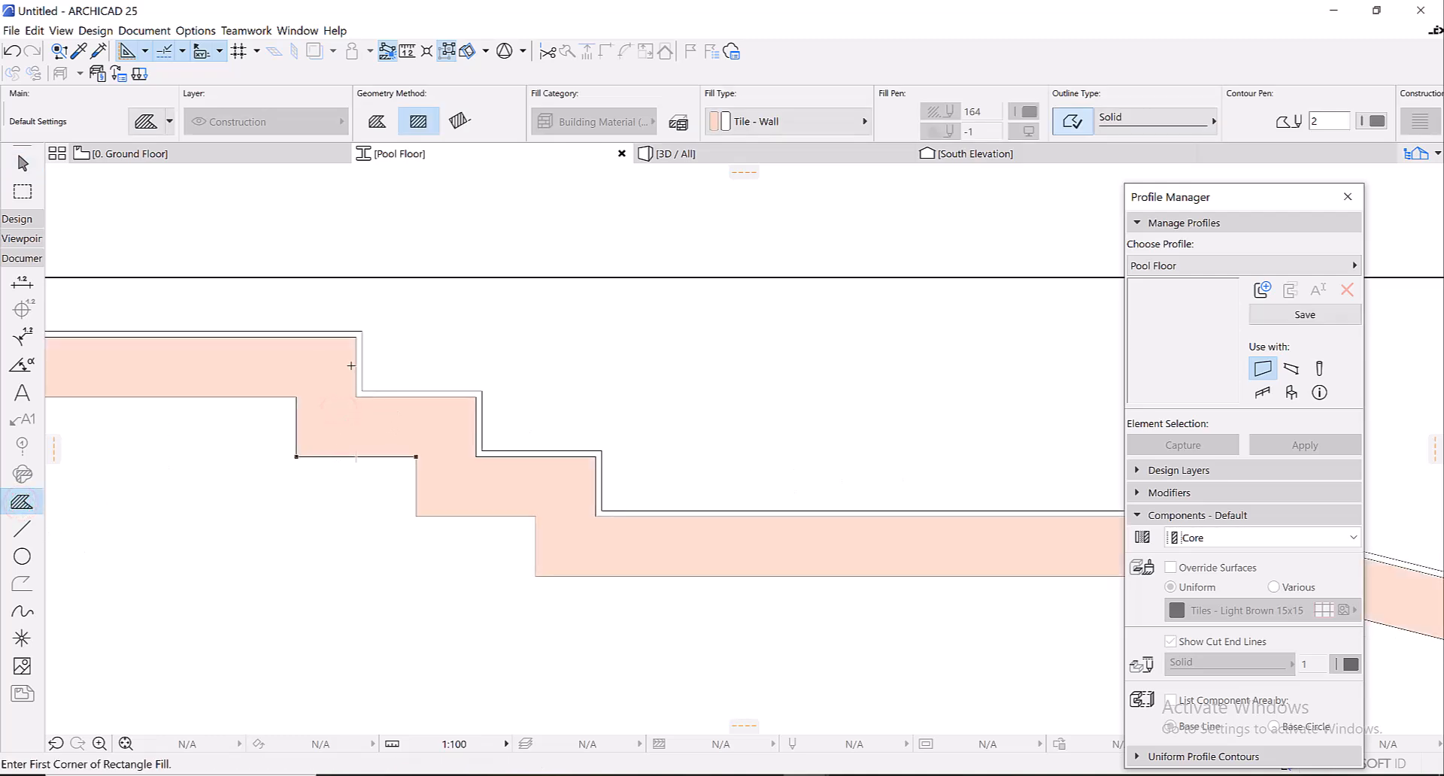
# - Try to fill the thin finish band between the two upper floor lines at the steps
pyautogui.scroll(5, 351, 365)
pyautogui.click(357, 434)
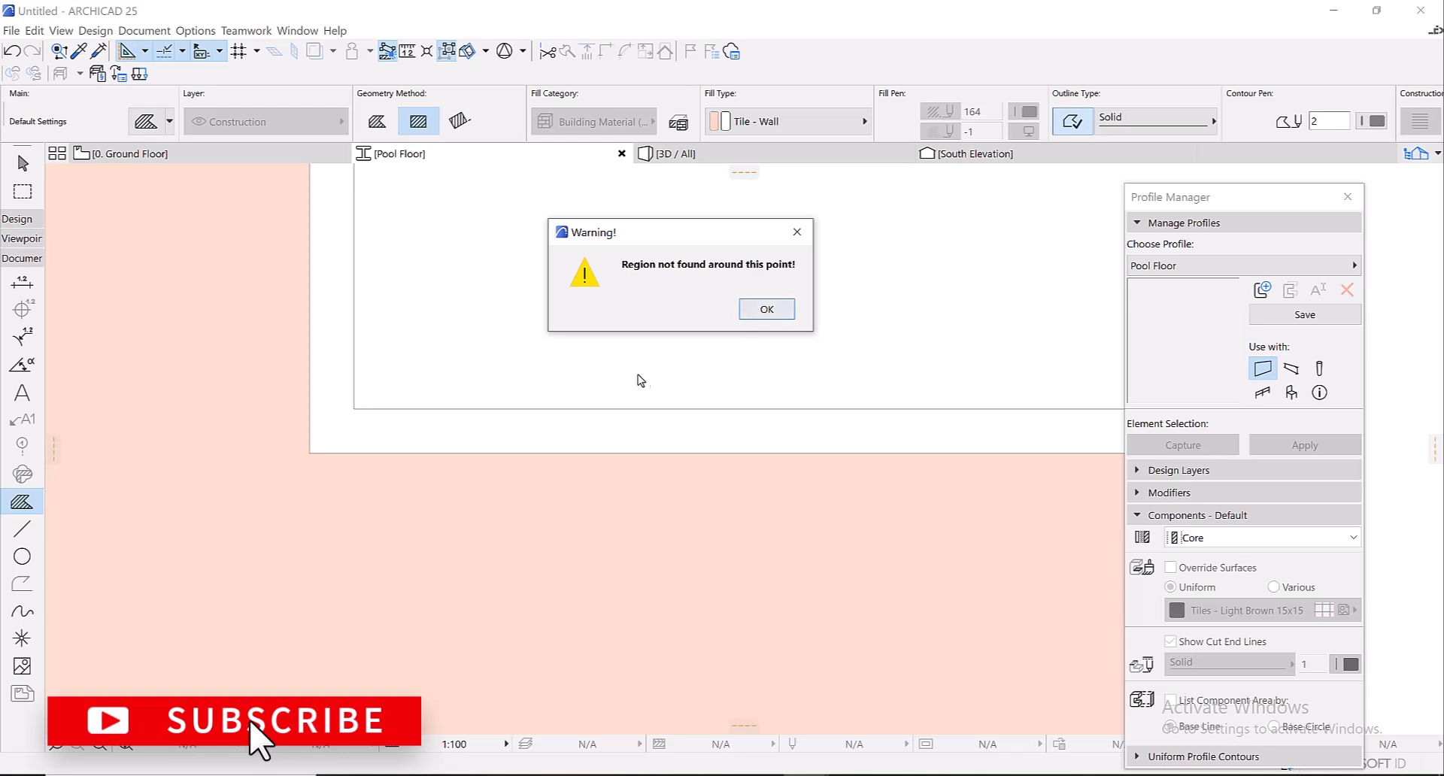
pyautogui.click(801, 237)
# - Intersect the topmost floor lines around the two upper steps to close their corners
pyautogui.scroll(-3, 482, 363)
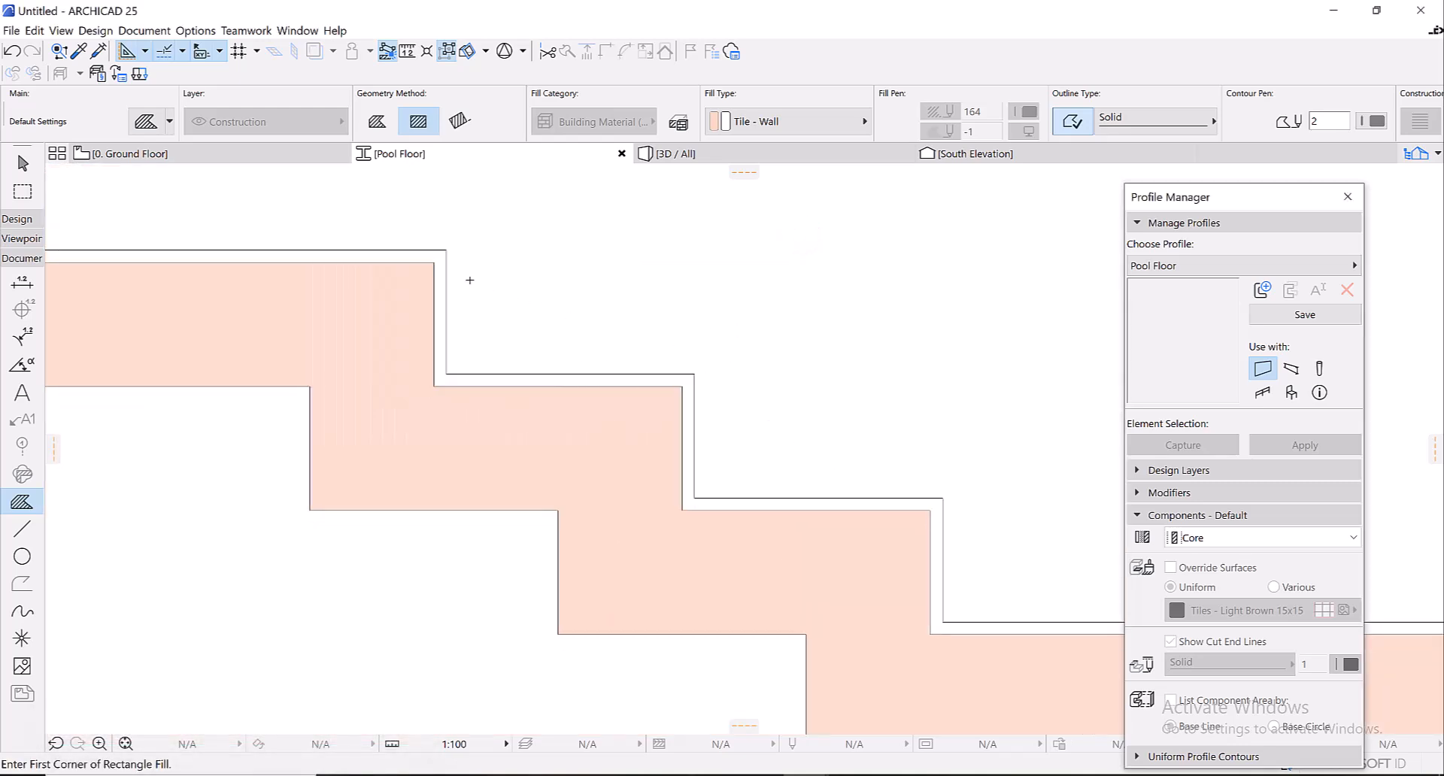
pyautogui.moveTo(487, 290); pyautogui.dragTo(503, 290, button='middle')
pyautogui.press('Escape')
pyautogui.moveTo(477, 243); pyautogui.dragTo(756, 394)
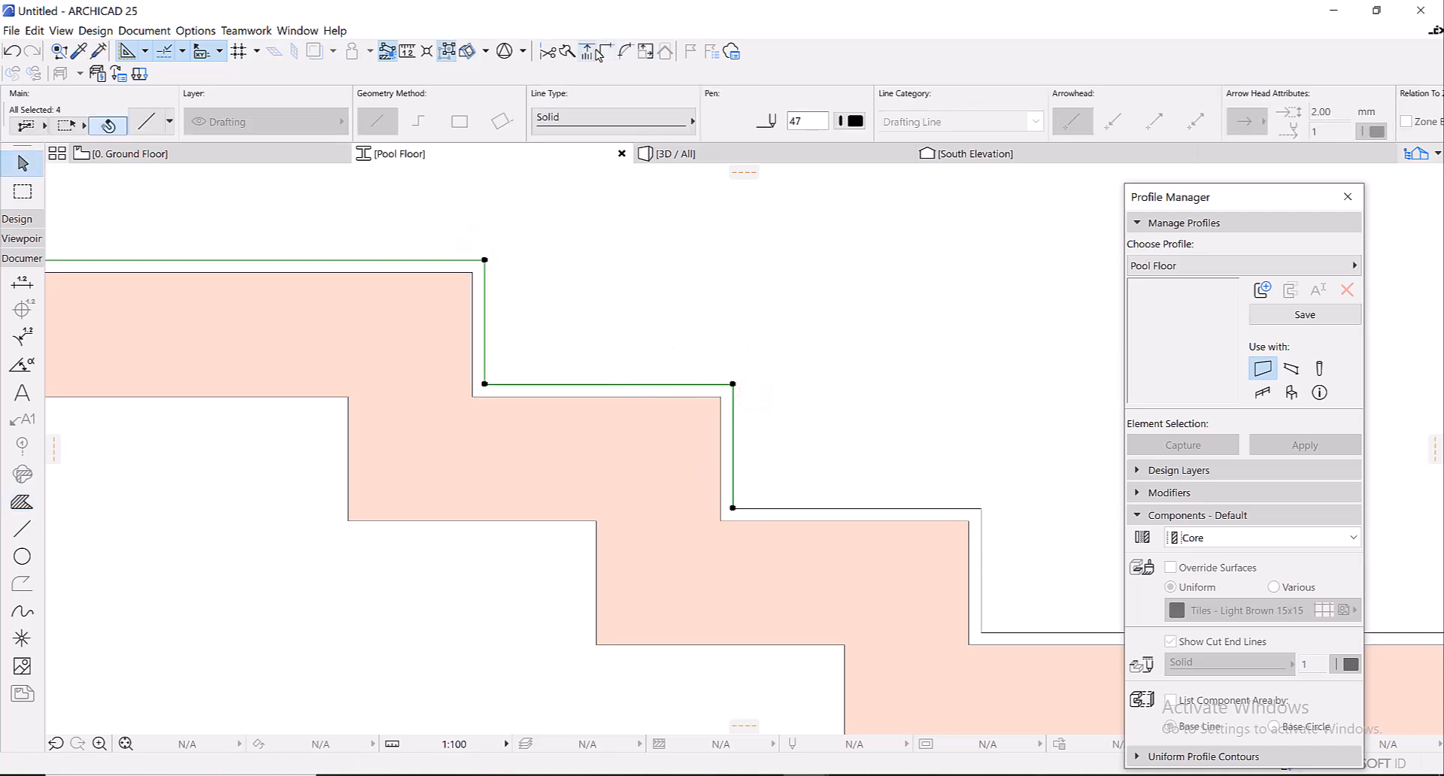
pyautogui.scroll(-5, 526, 373)
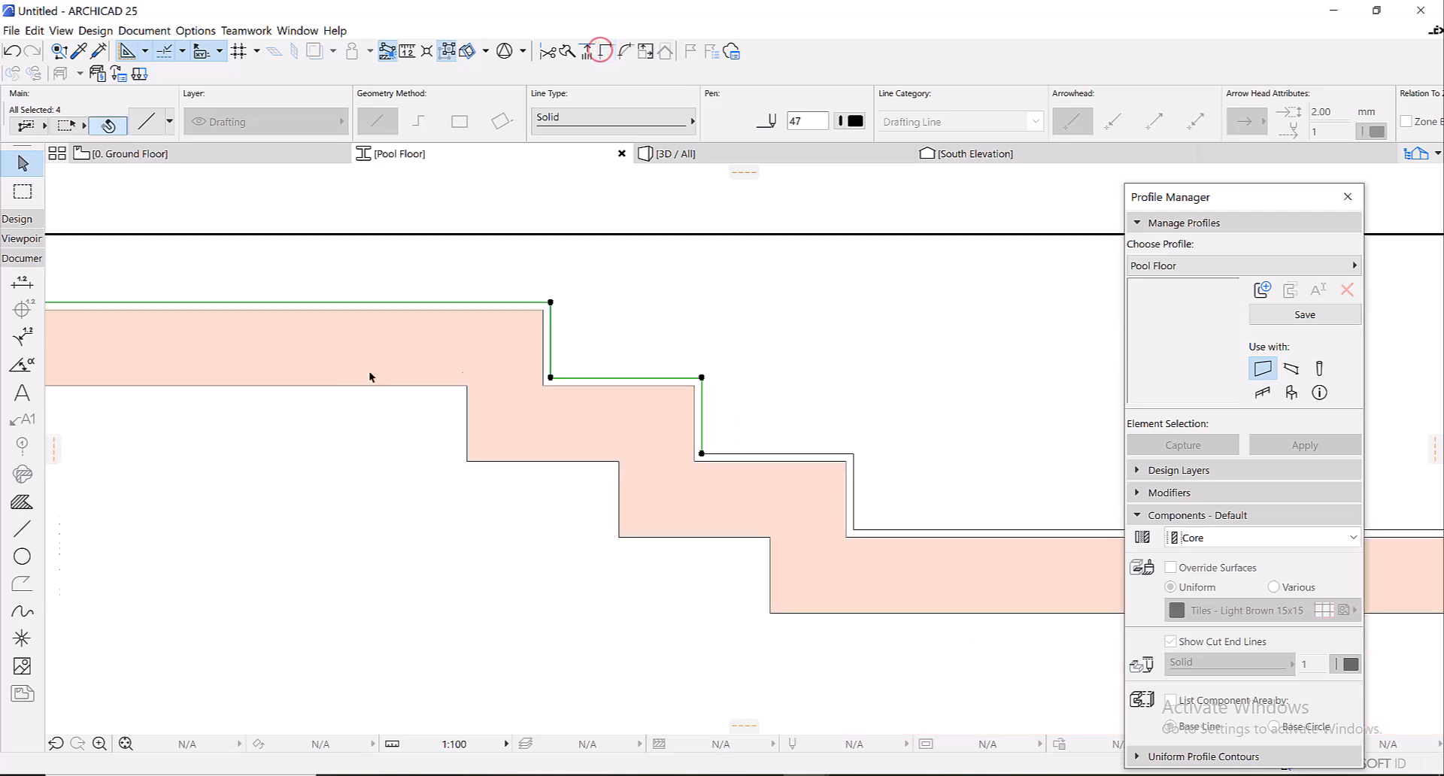
# - Intersect the topmost floor line with the shallow-end closing line at the profile's upper corner
pyautogui.scroll(5, 165, 313)
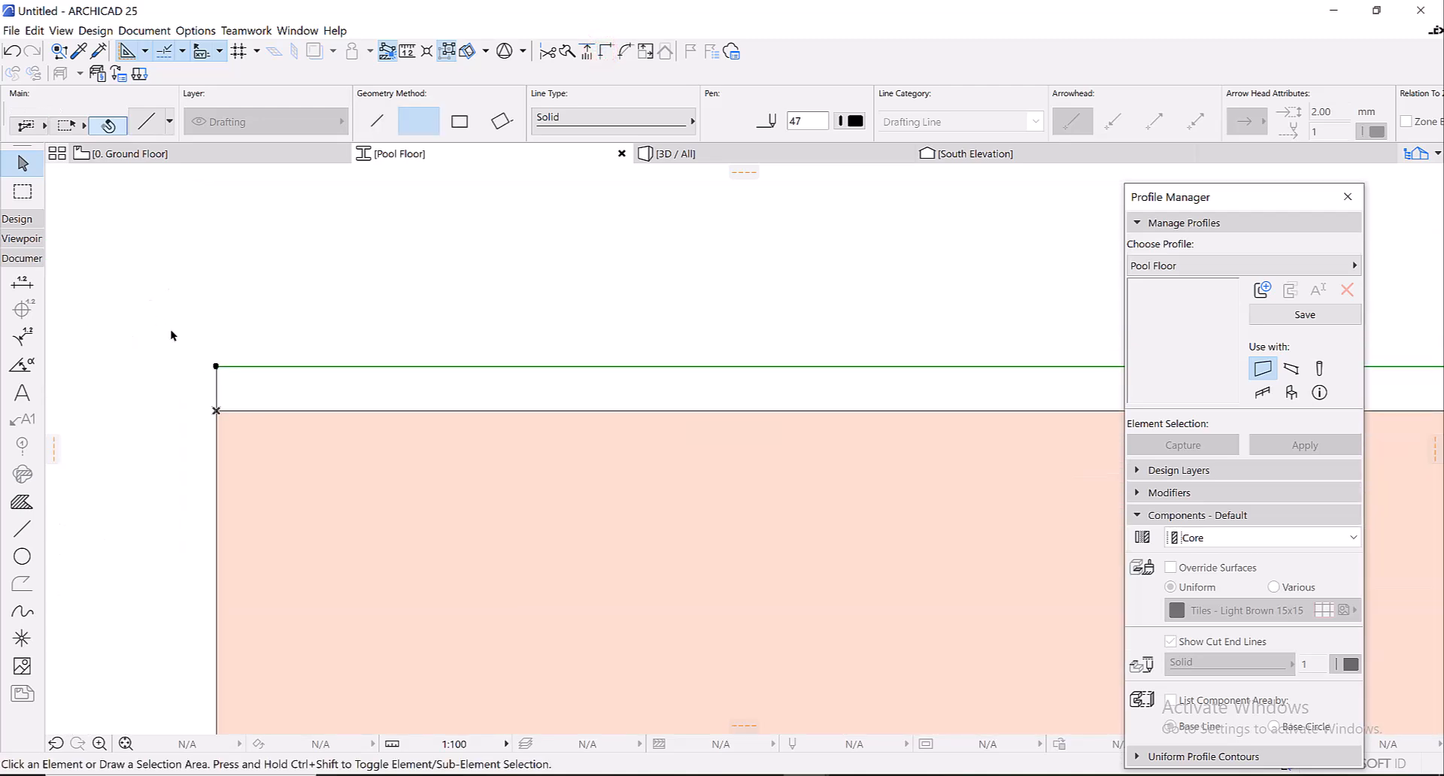
pyautogui.click(171, 331)
pyautogui.click(246, 383)
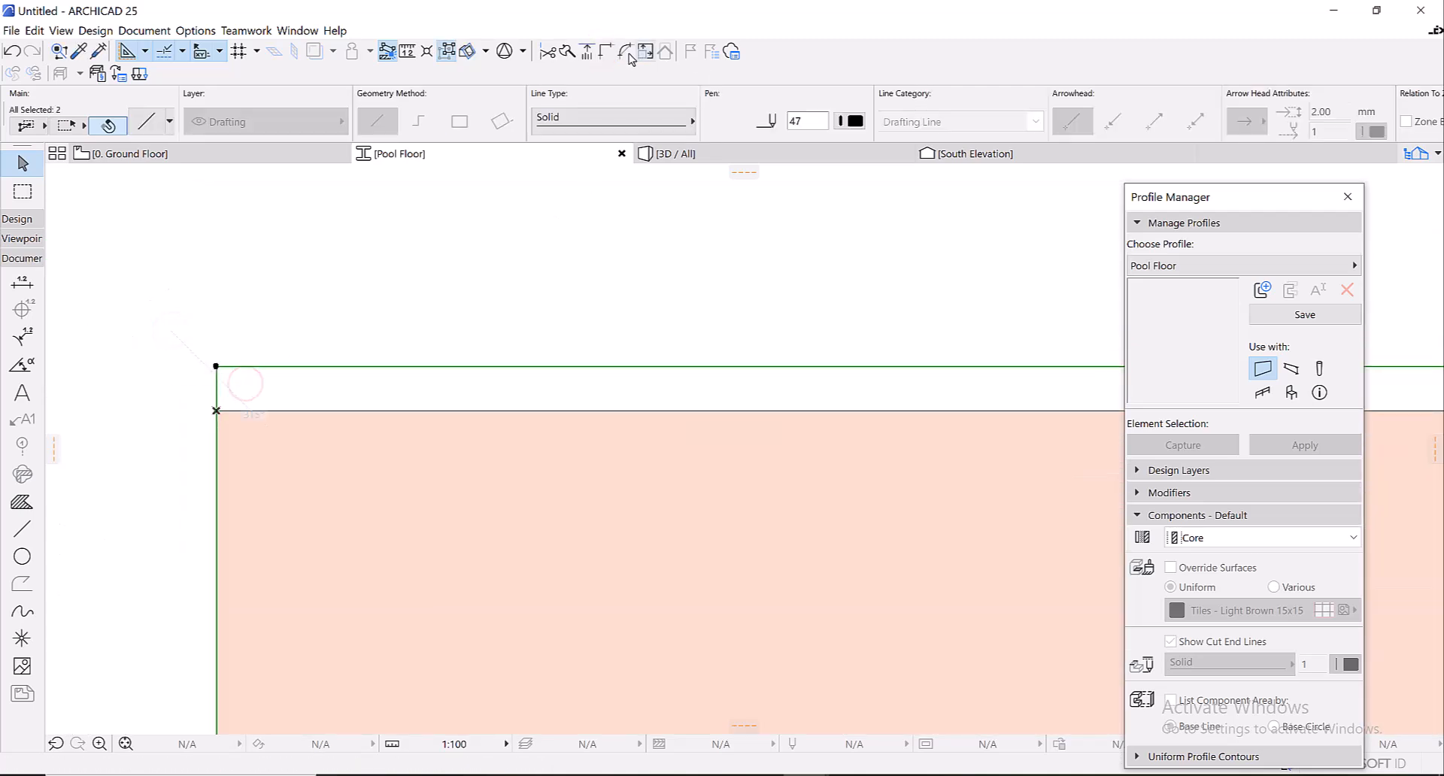
# - Intersect the topmost floor lines around the lowest step to close their corners
pyautogui.scroll(-5, 467, 506)
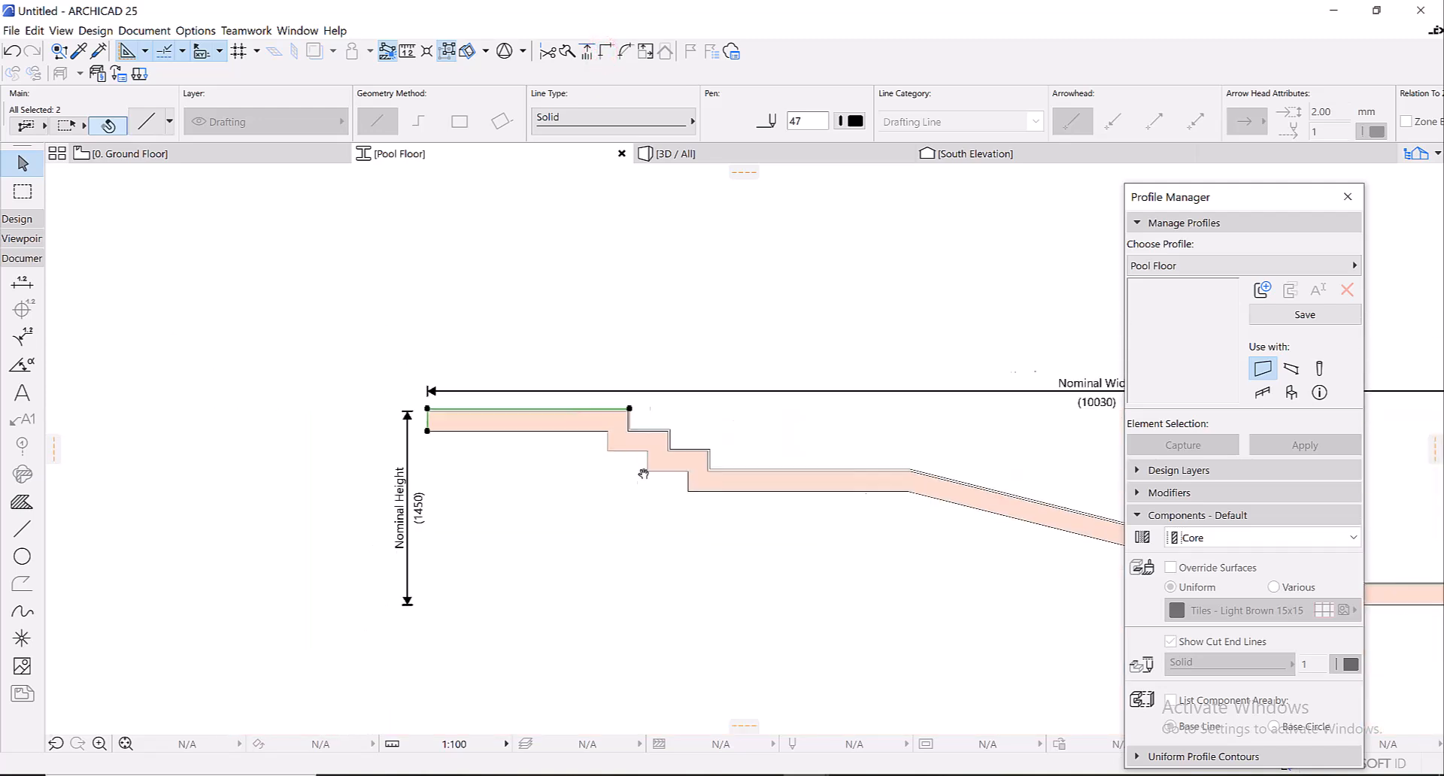
pyautogui.scroll(4, 567, 446)
pyautogui.scroll(2, 568, 446)
pyautogui.moveTo(543, 402); pyautogui.dragTo(648, 526)
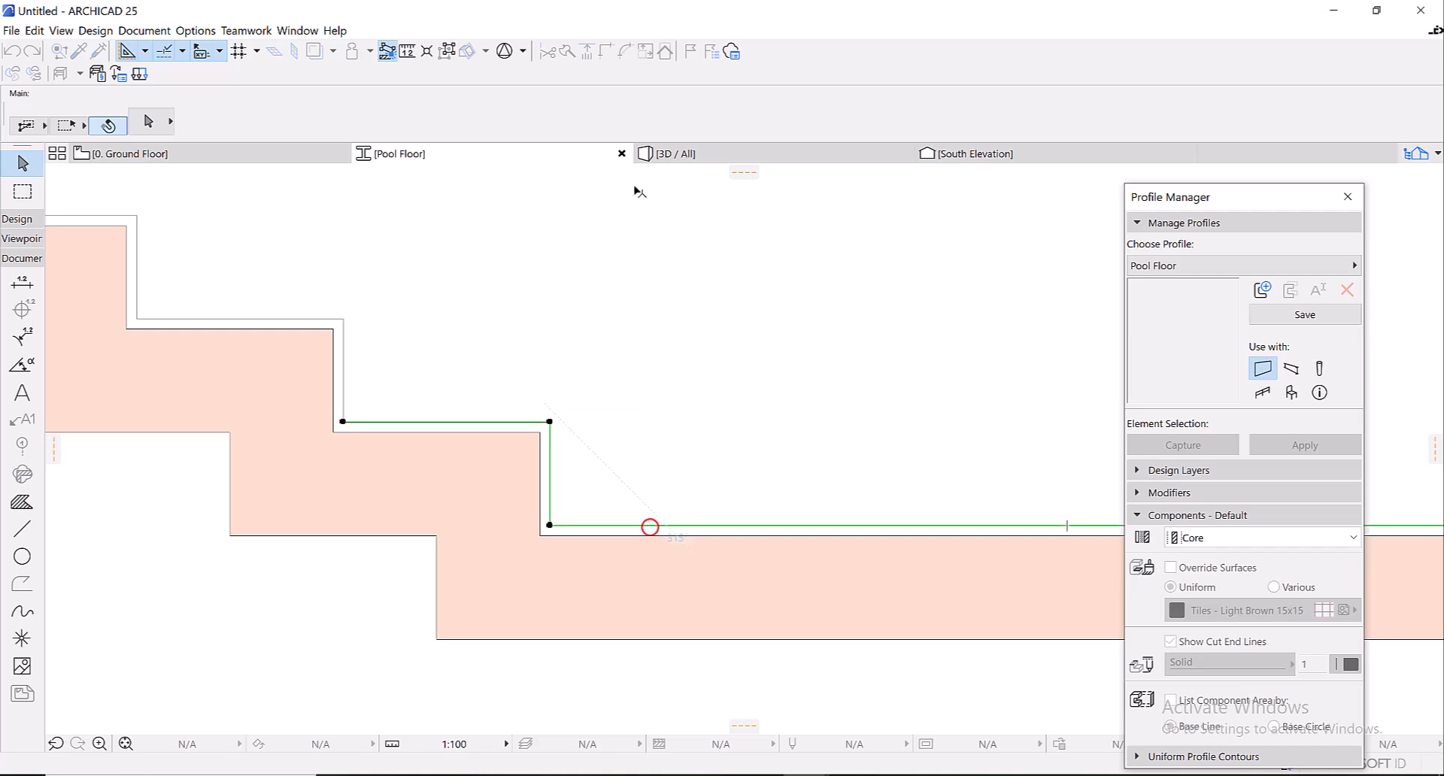
pyautogui.click(713, 366)
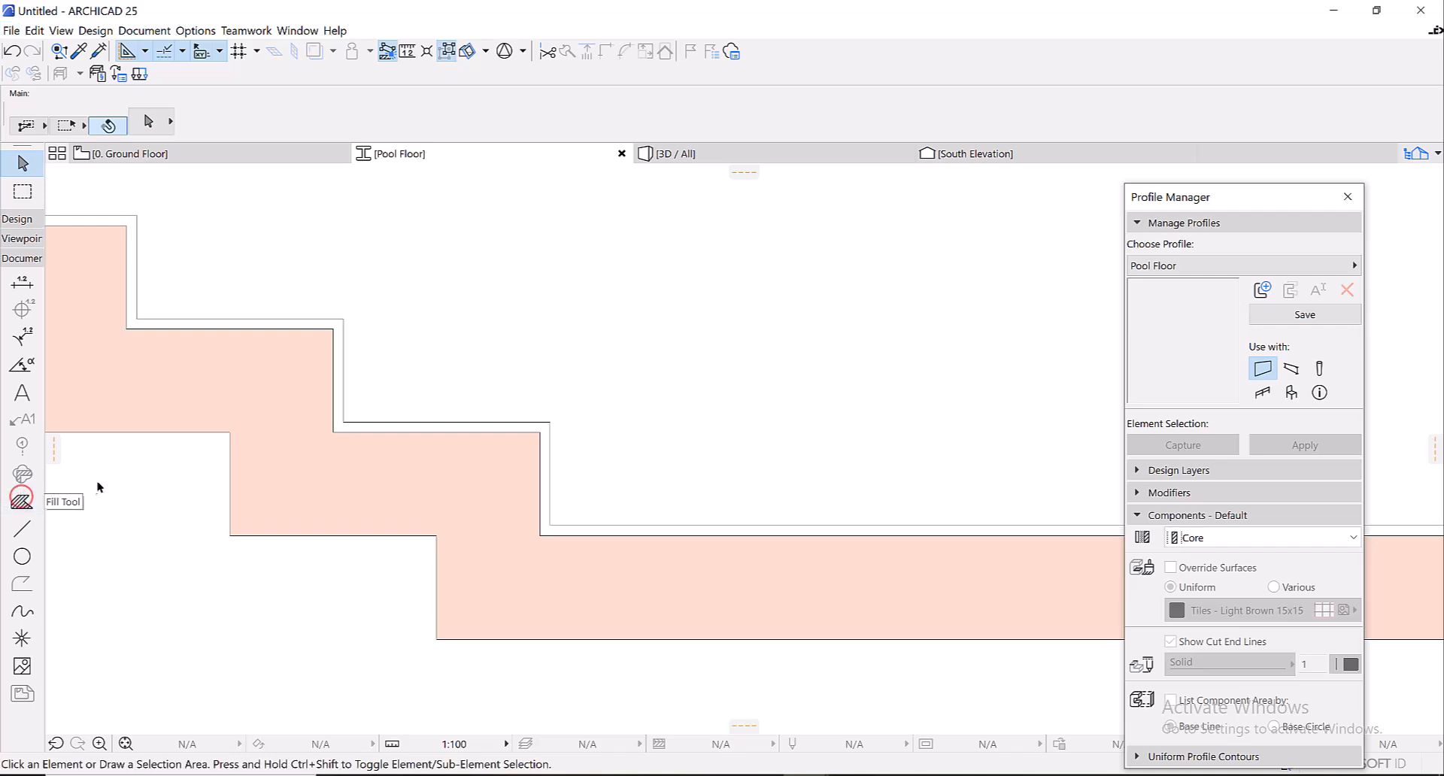
# - Trim the overlong topmost sloped line back to its corner with the flat deep-end floor line
pyautogui.click(22, 500)
pyautogui.scroll(3, 325, 349)
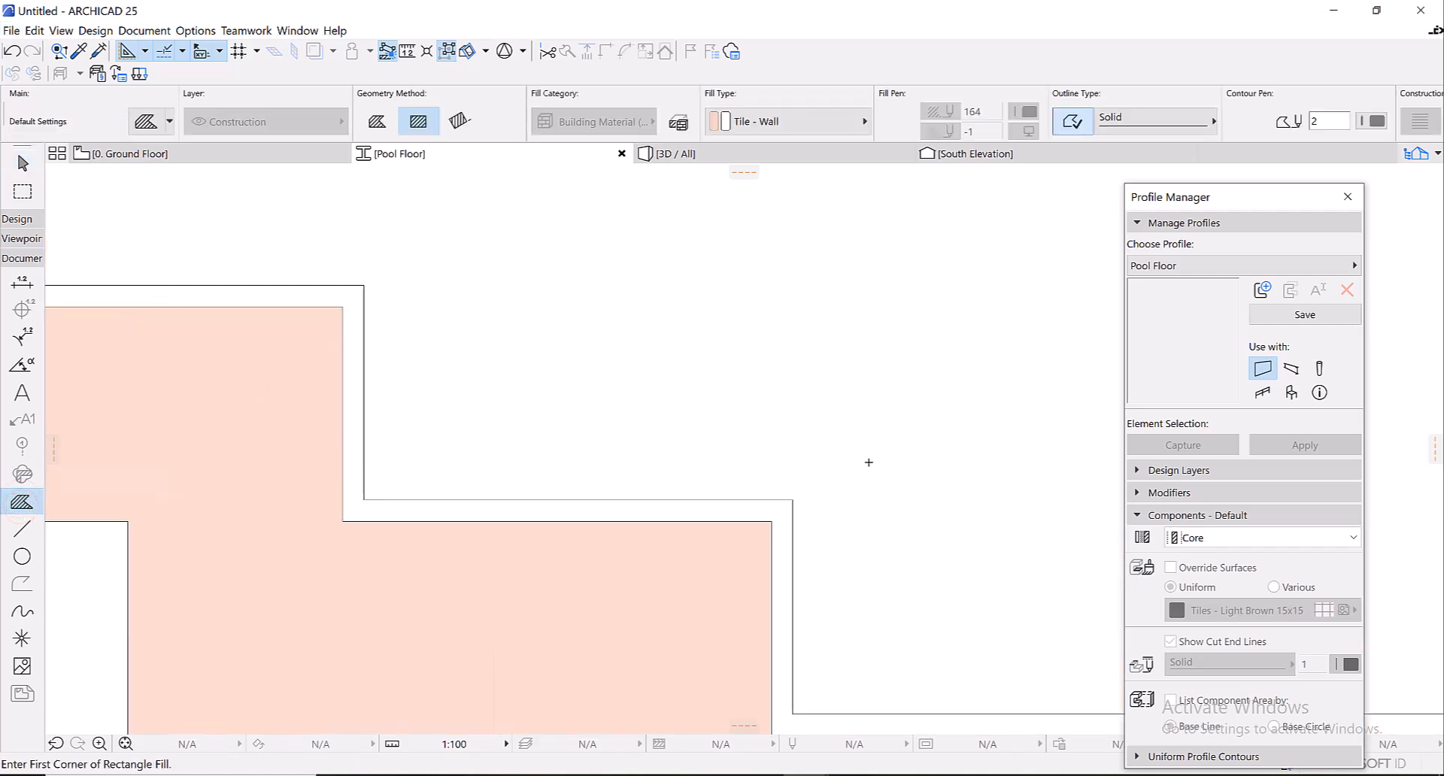
pyautogui.scroll(-5, 811, 450)
pyautogui.scroll(3, 848, 434)
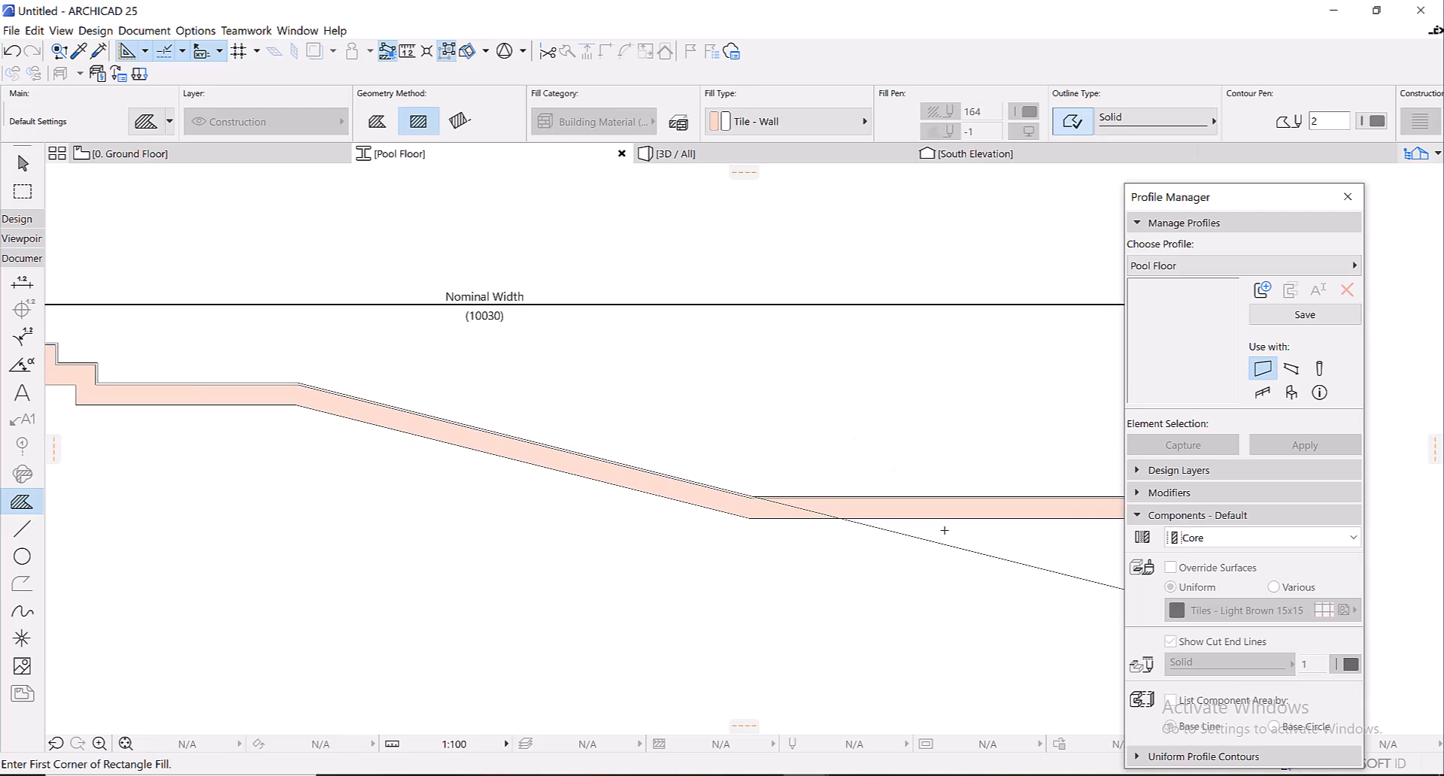
pyautogui.press('Escape')
pyautogui.click(858, 543)
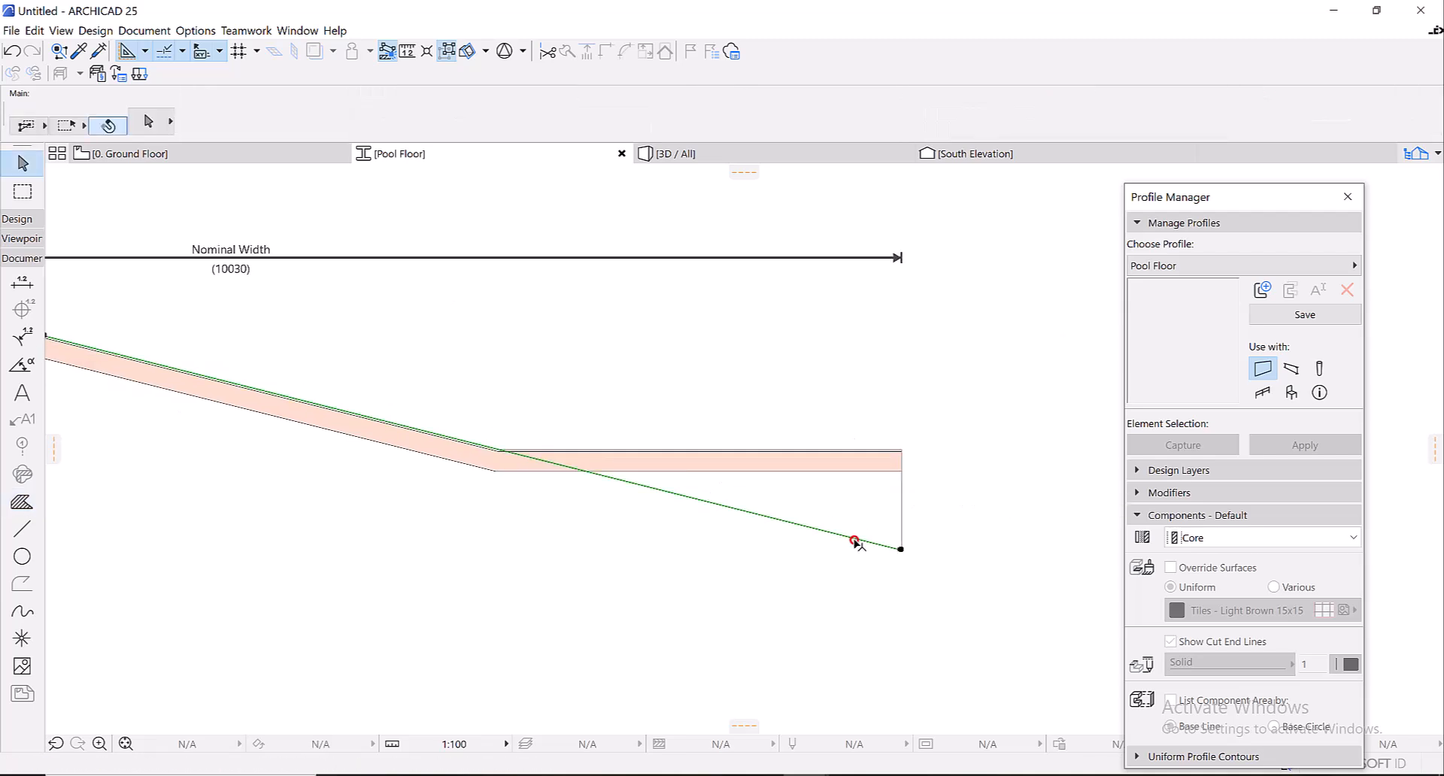
pyautogui.press('Escape')
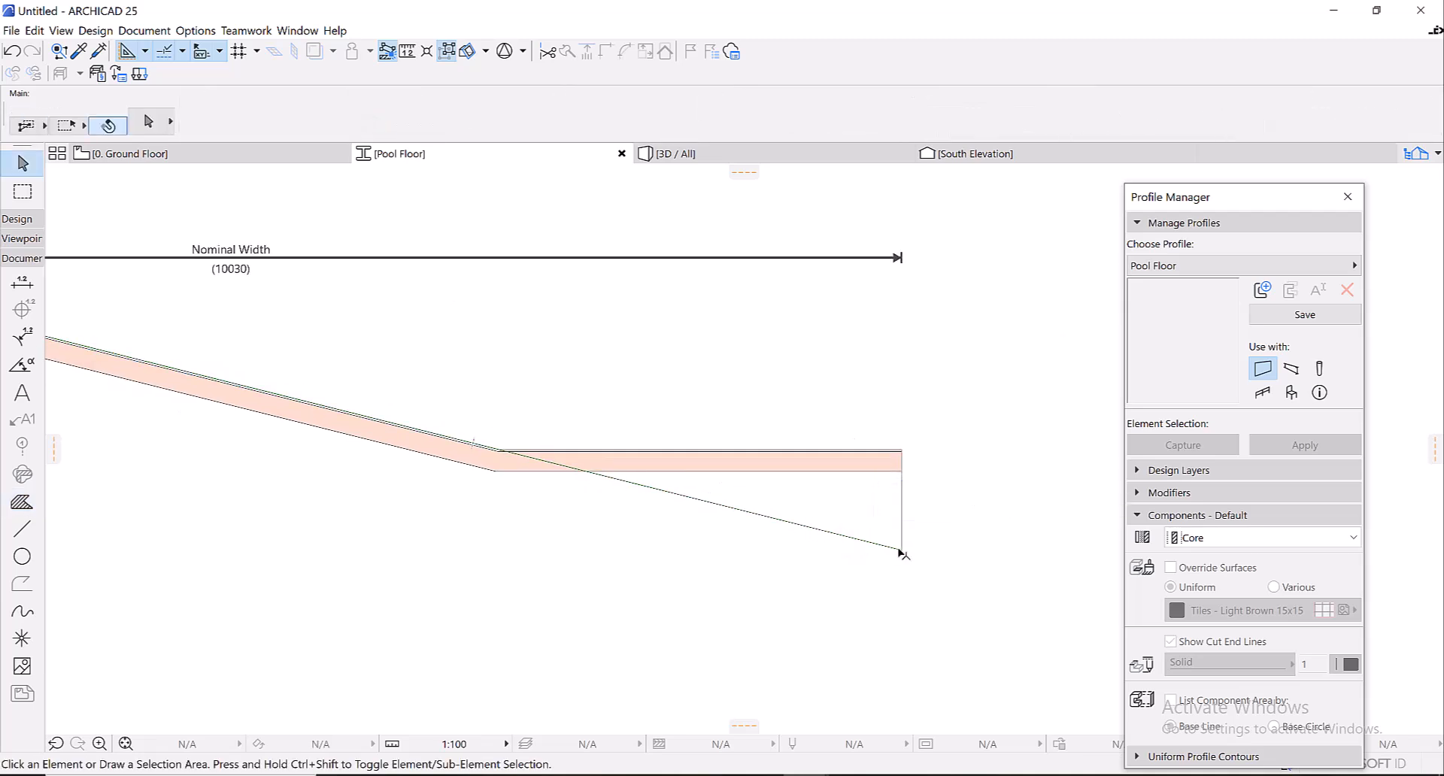
pyautogui.click(902, 550)
pyautogui.scroll(6, 514, 459)
pyautogui.click(428, 409)
pyautogui.scroll(-2, 375, 370)
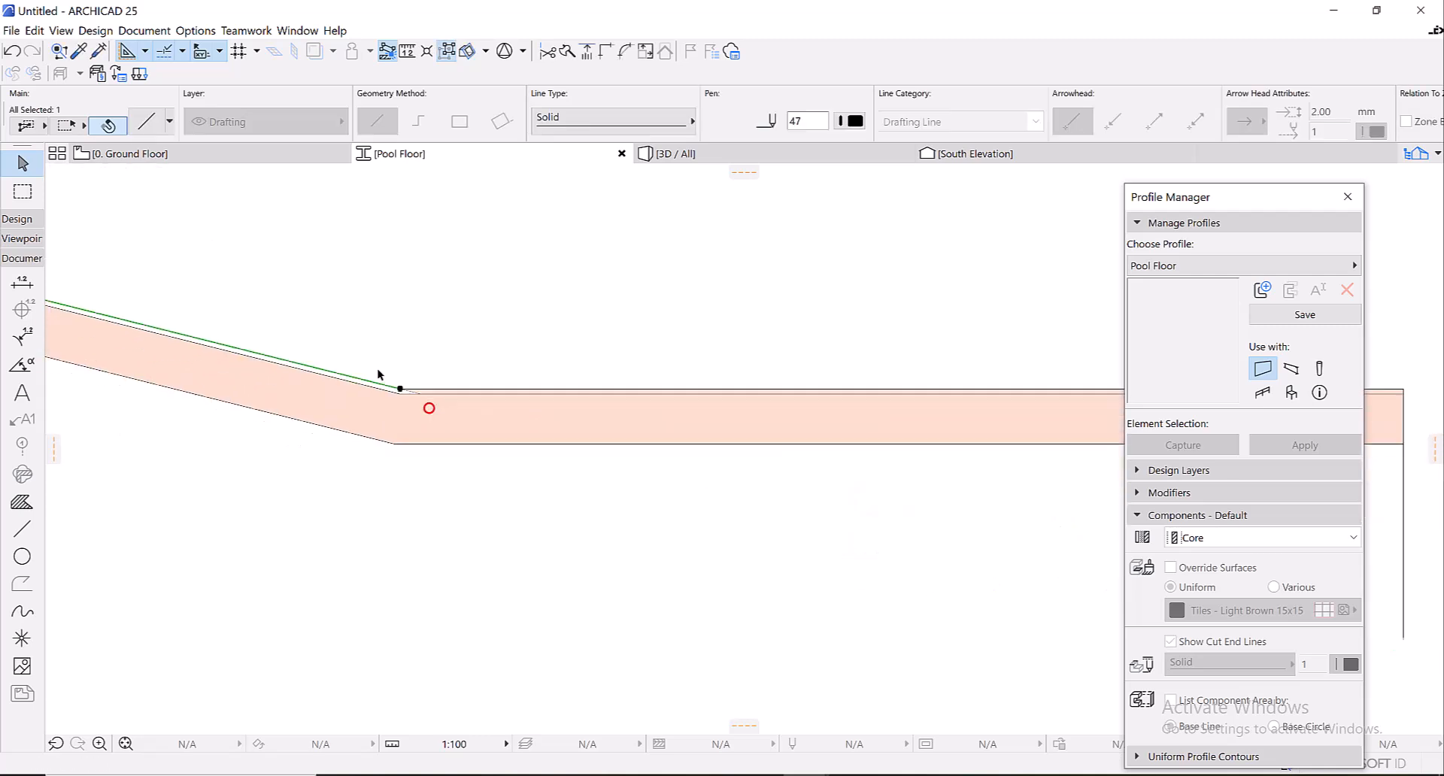
# - Add the sloped and stepped finish band to the deep-end finish fill so one fill covers the whole floor
pyautogui.scroll(6, 375, 373)
pyautogui.click(677, 494)
pyautogui.click(732, 521)
pyautogui.click(156, 171)
pyautogui.press('space')
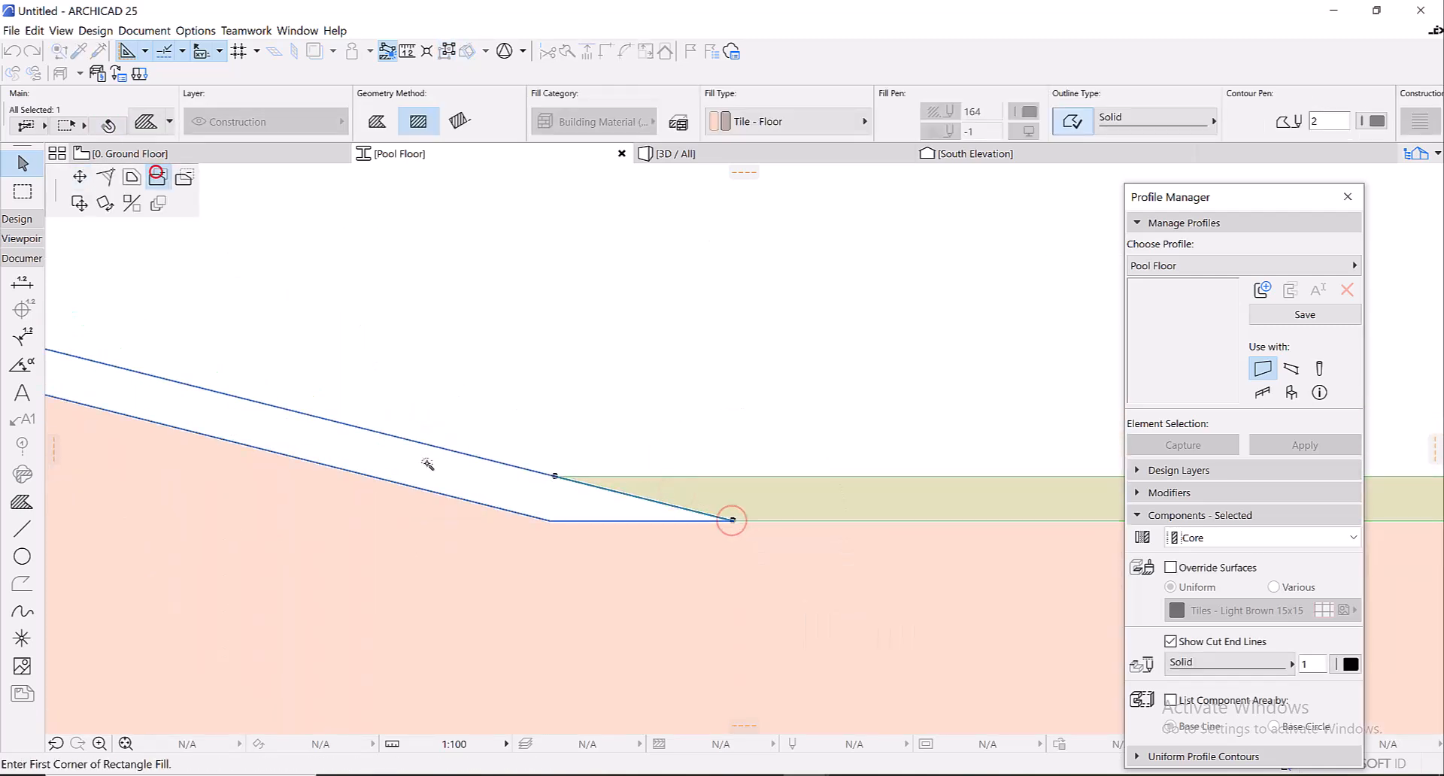
pyautogui.click(426, 463)
pyautogui.press('Escape')
pyautogui.scroll(-5, 436, 387)
pyautogui.scroll(-3, 435, 389)
pyautogui.scroll(-3, 369, 400)
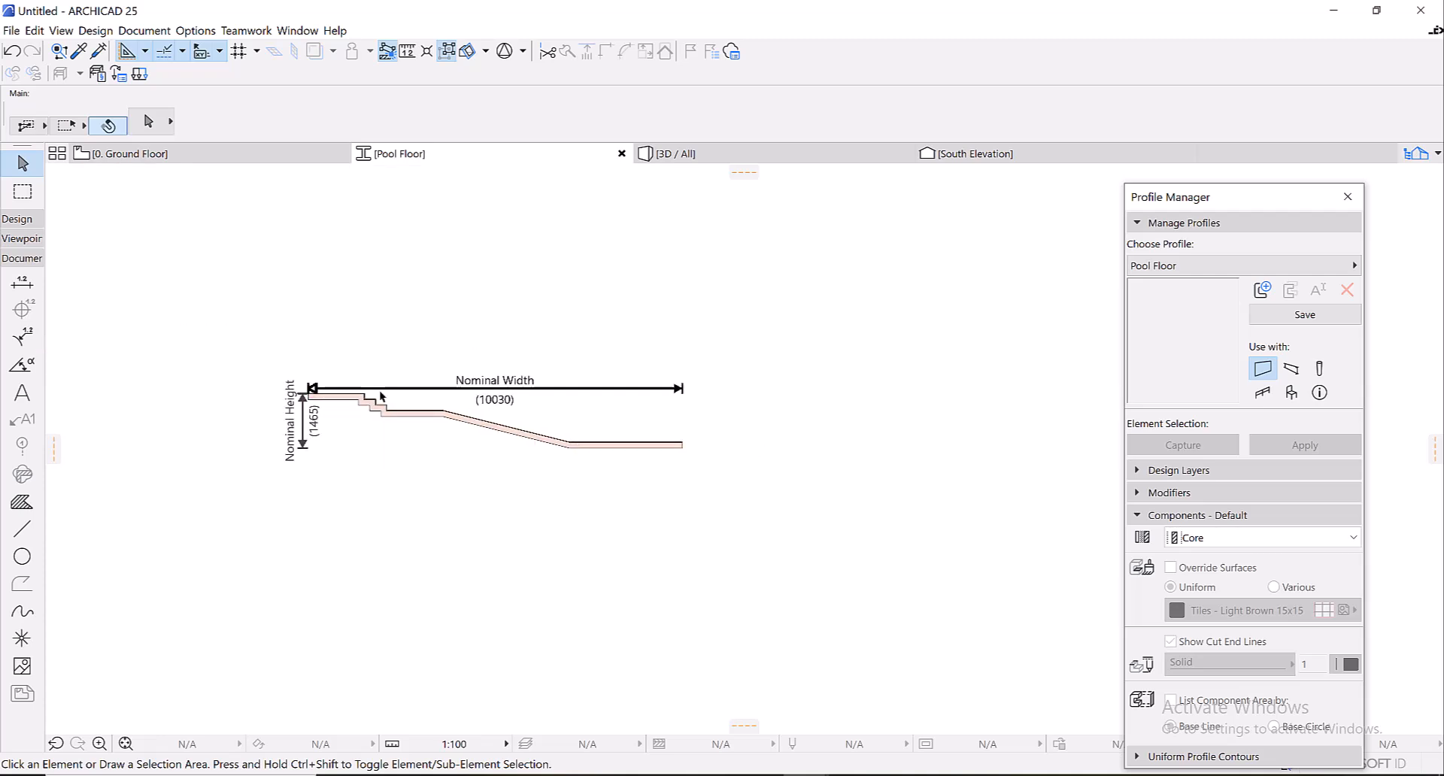
# - Set the thick structural fill's building material to Reinforced Concrete - Structural
pyautogui.scroll(10, 406, 413)
pyautogui.click(440, 498)
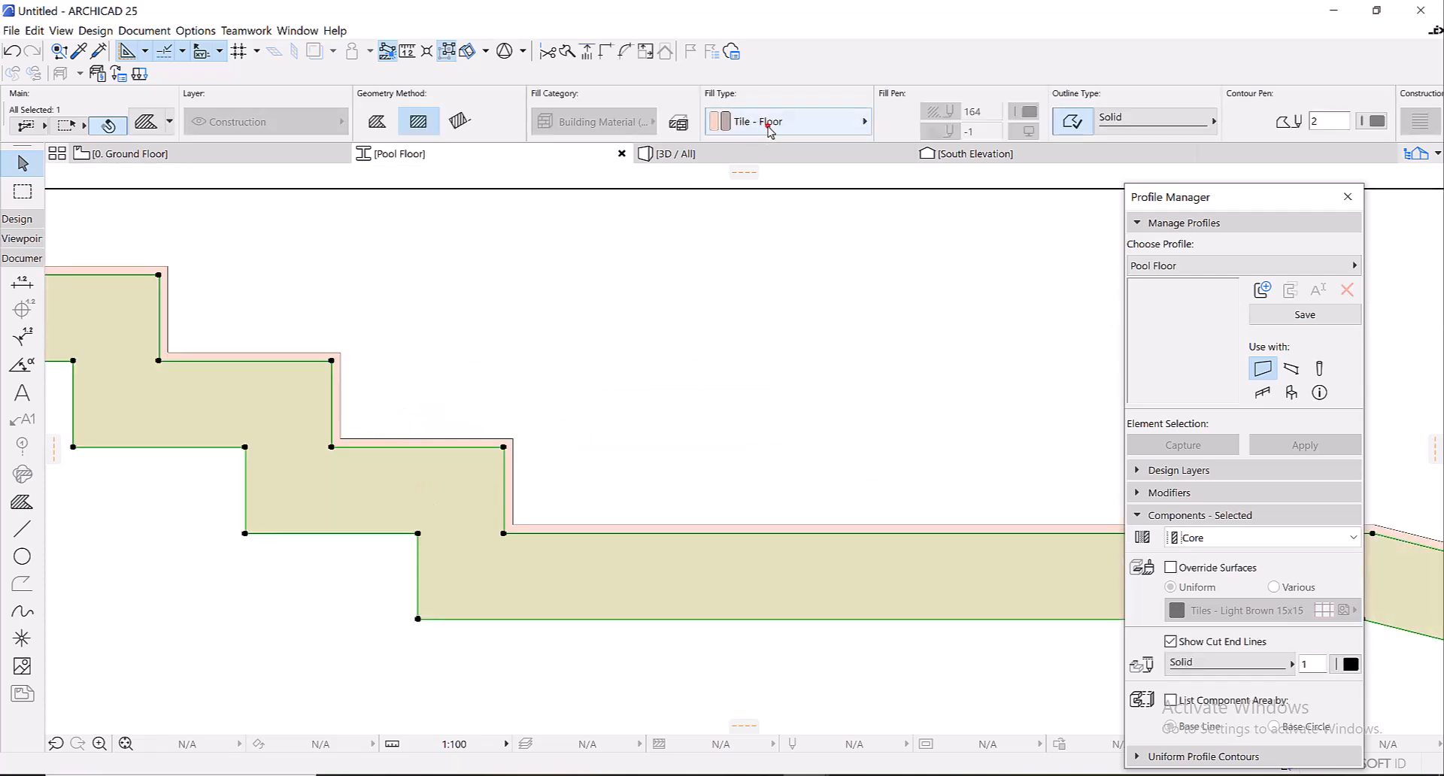
pyautogui.click(766, 124)
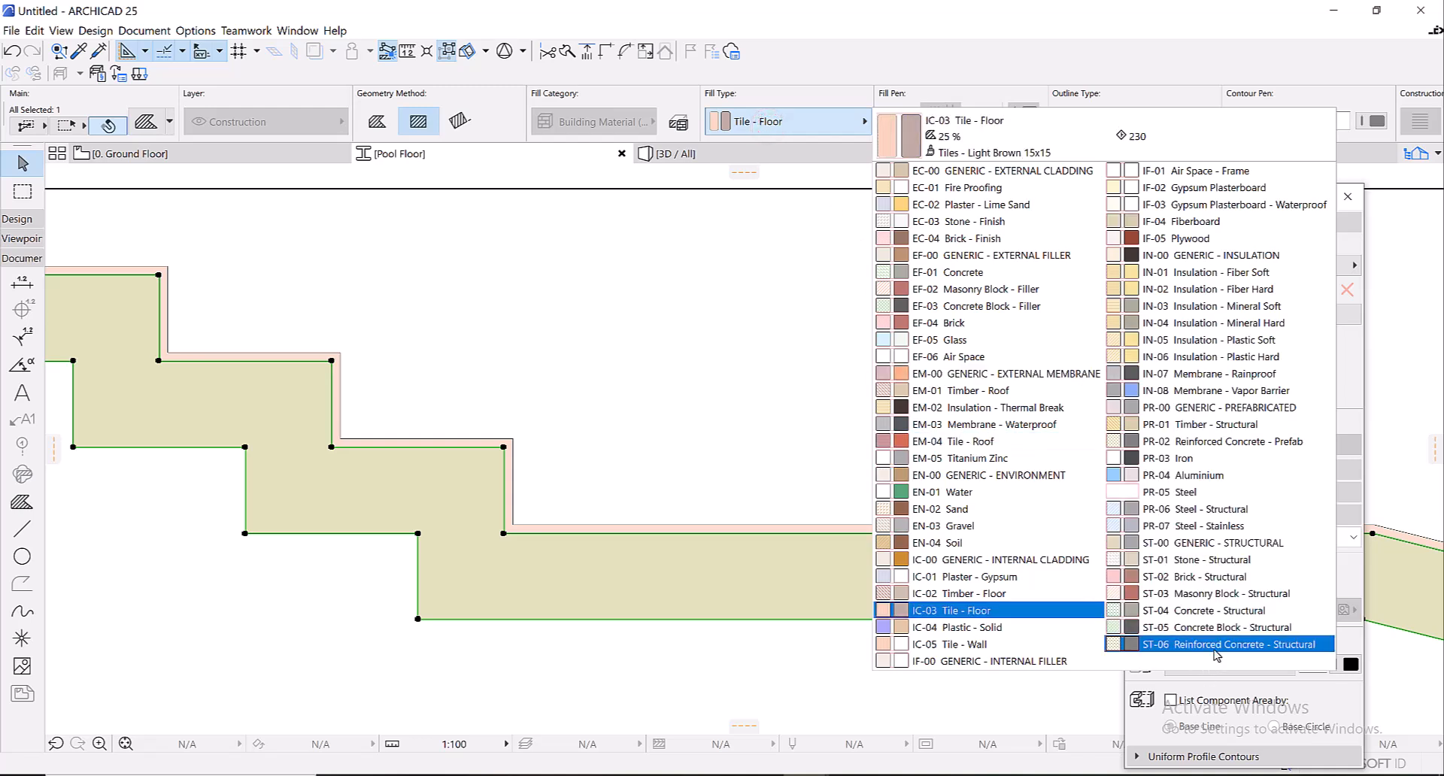
pyautogui.click(1218, 647)
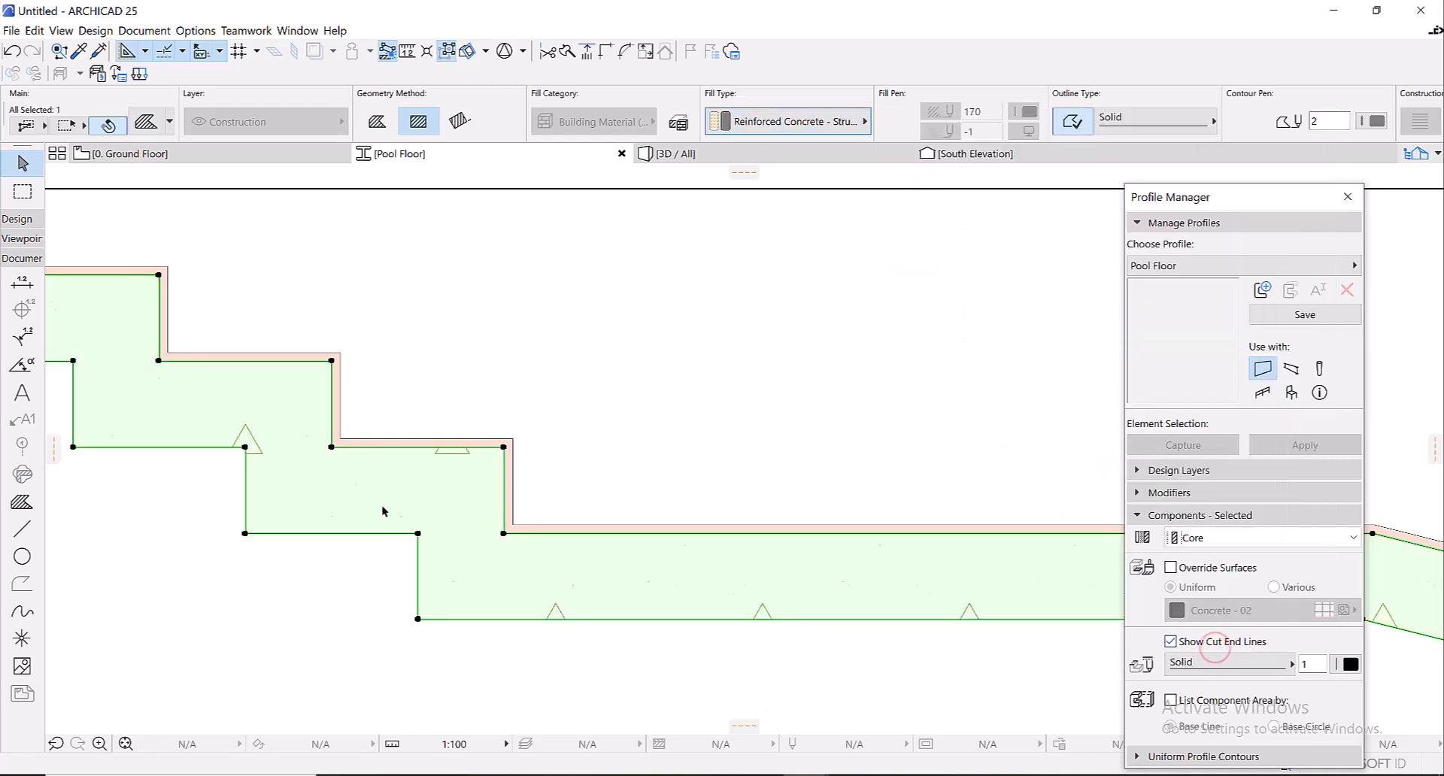
# - Keep Tile - Floor for the thin finish fill and override its surface uniformly with Tiles - Mosaic Blue
pyautogui.scroll(5, 481, 454)
pyautogui.click(488, 451)
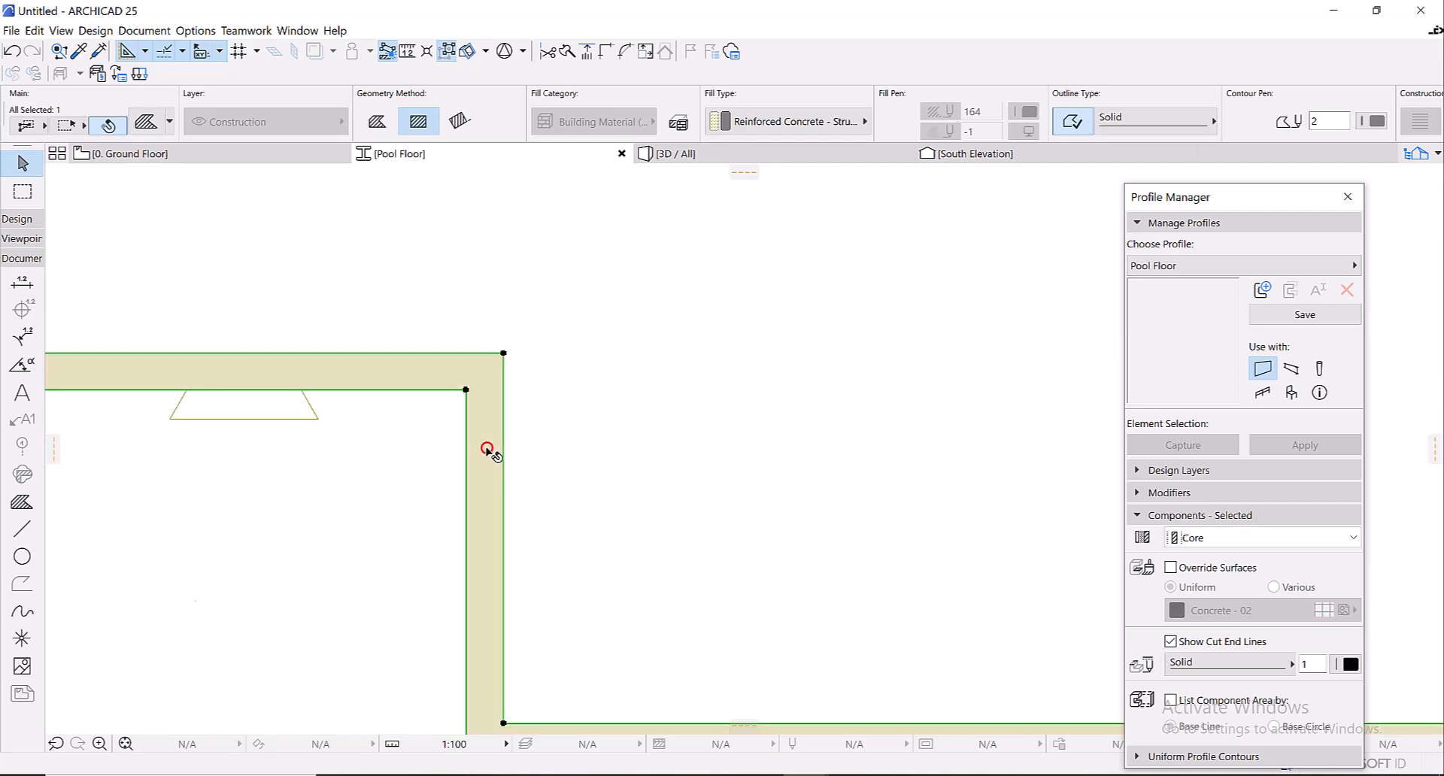
pyautogui.click(775, 122)
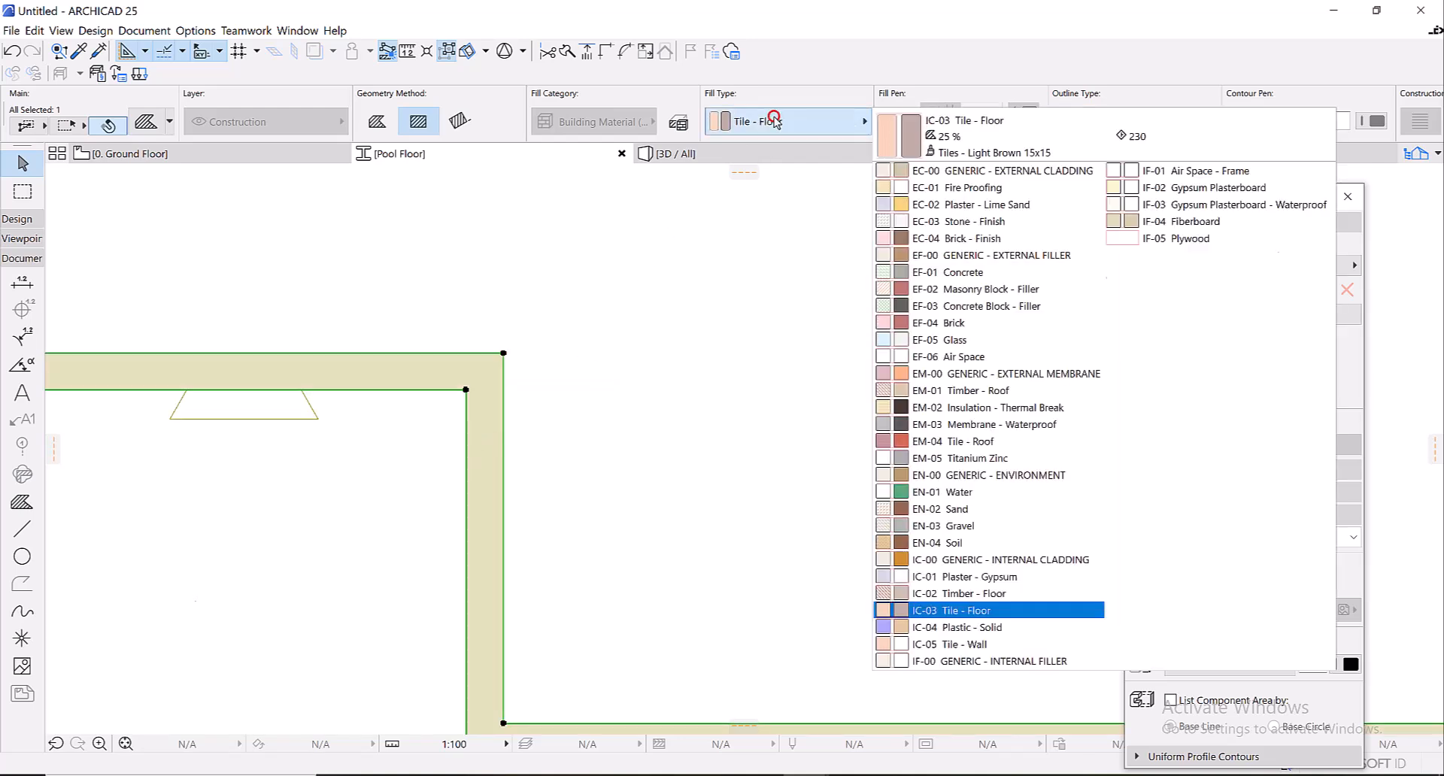
pyautogui.click(775, 122)
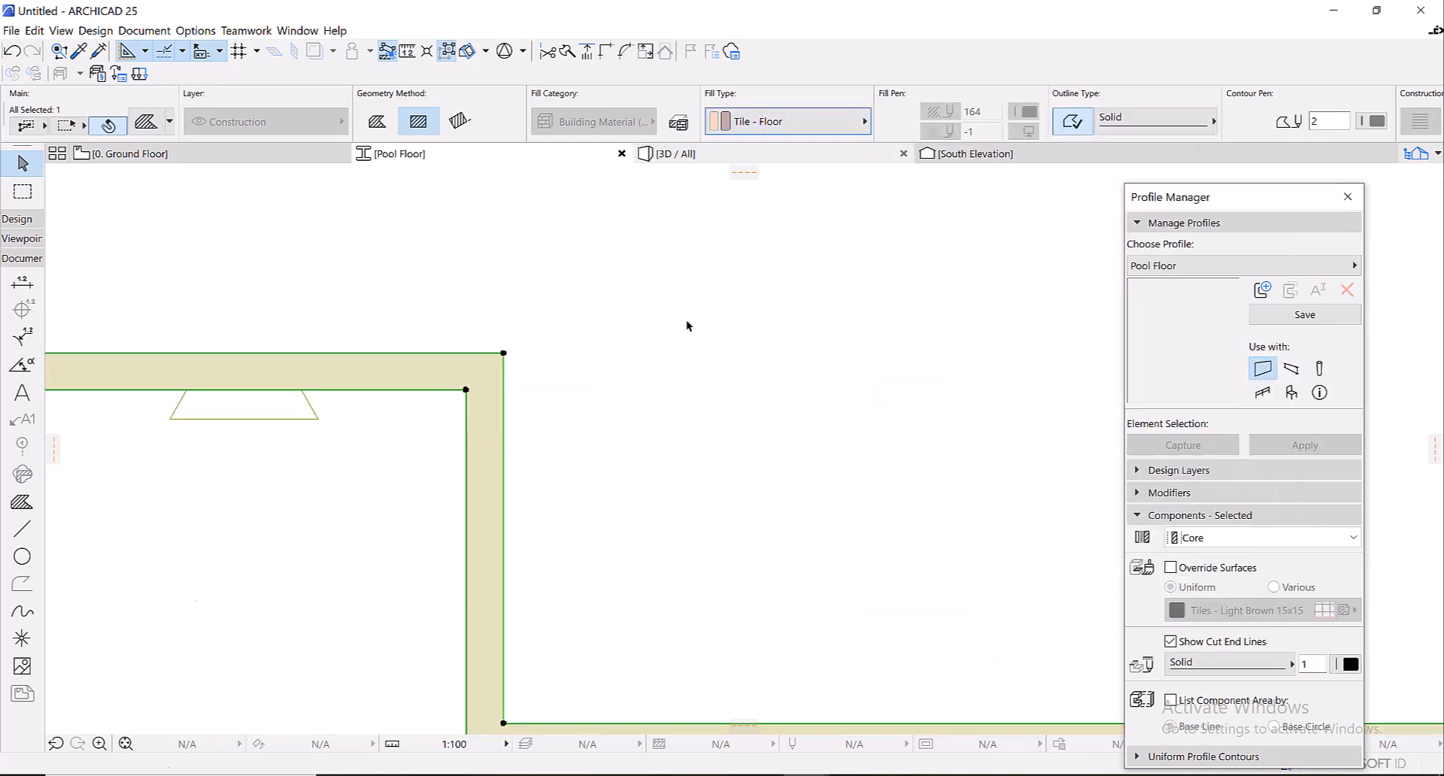
pyautogui.click(1172, 568)
pyautogui.click(1213, 612)
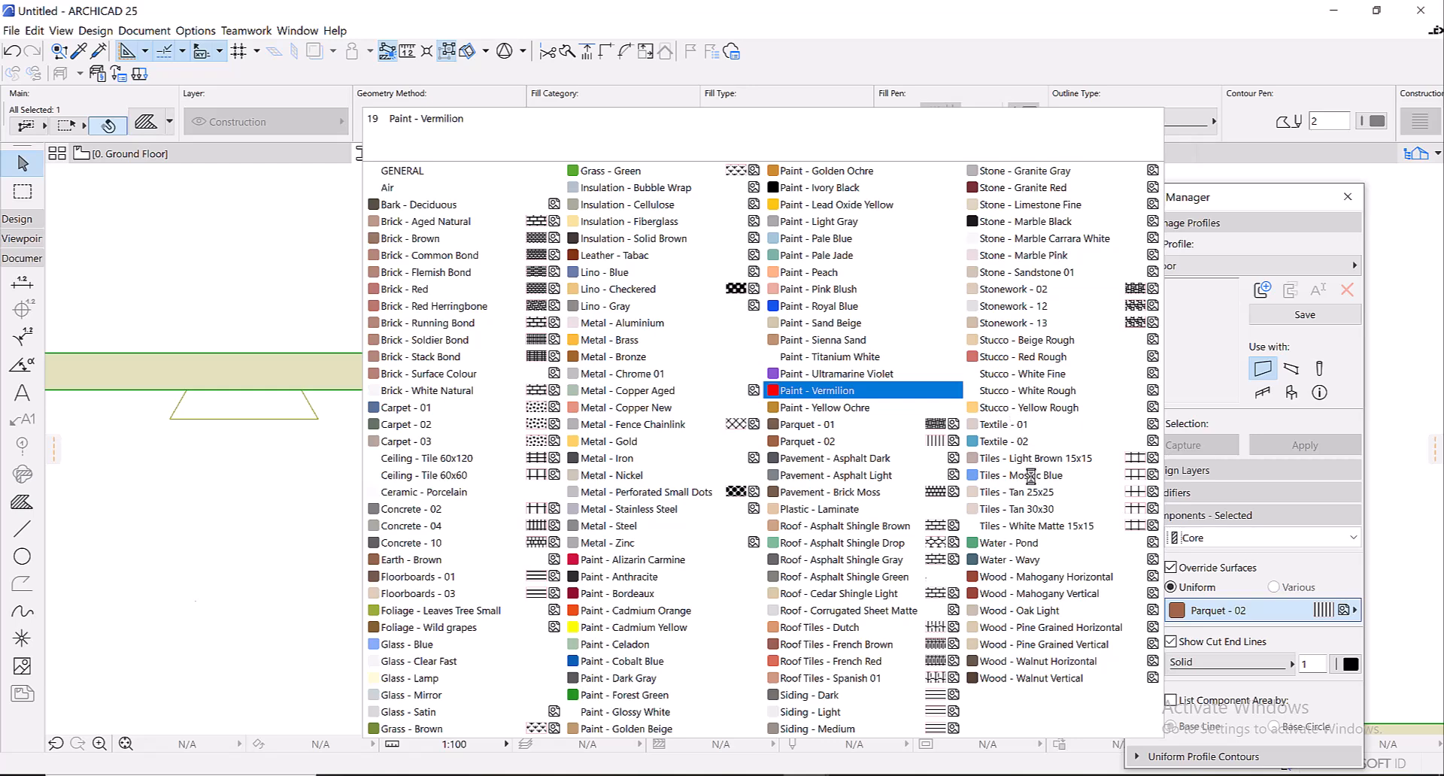
pyautogui.click(1031, 476)
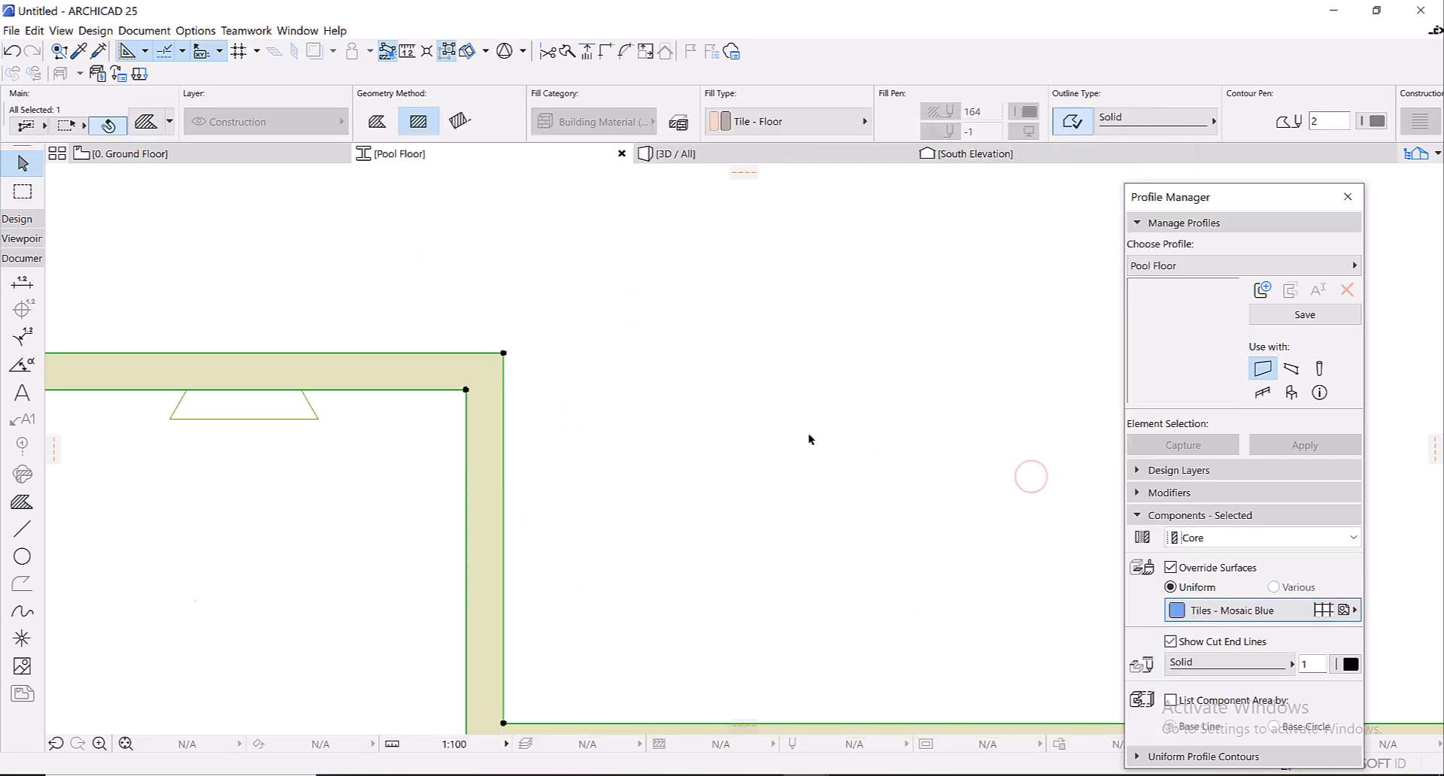
# - Make the Pool Floor profile available for beams in addition to walls
pyautogui.scroll(-5, 787, 444)
pyautogui.click(667, 457)
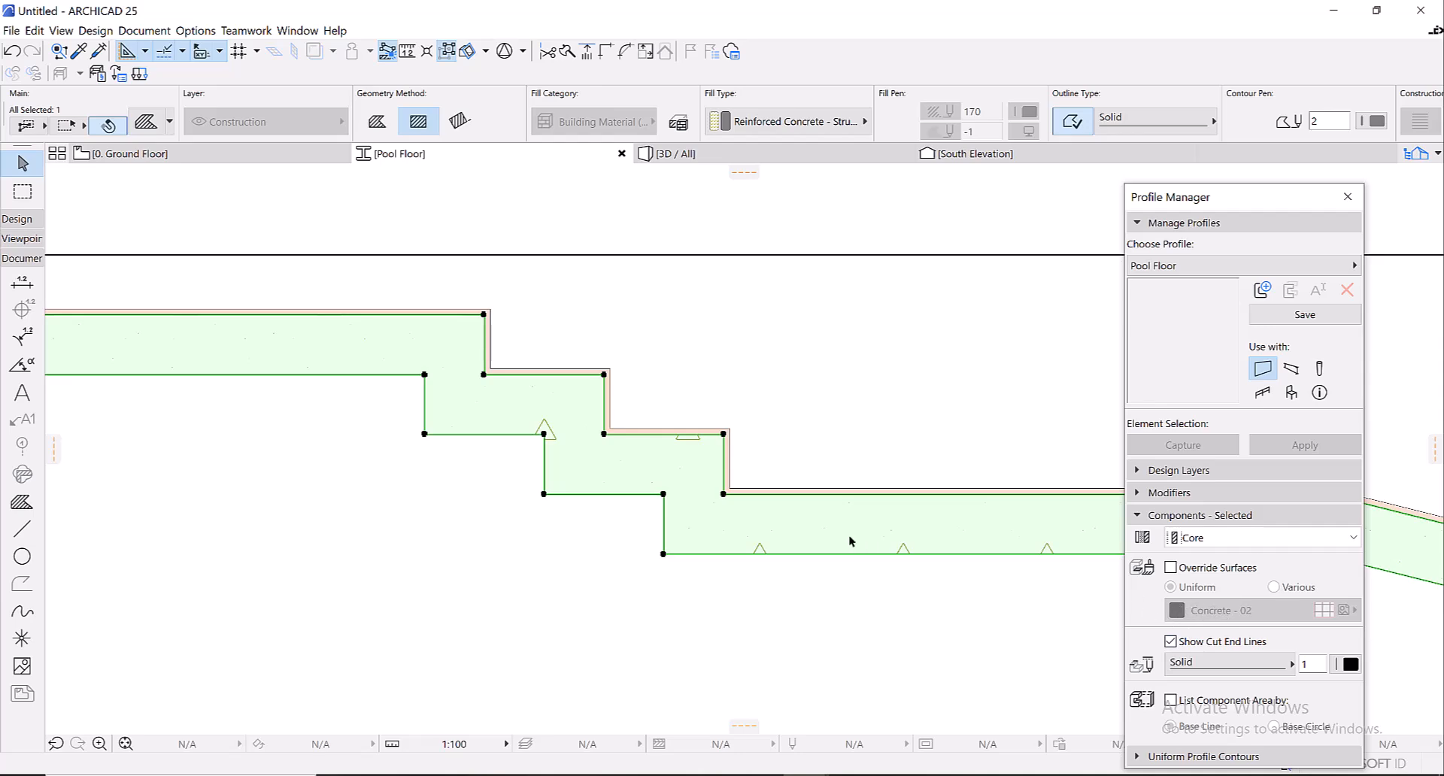
pyautogui.press('Escape')
pyautogui.scroll(-6, 752, 522)
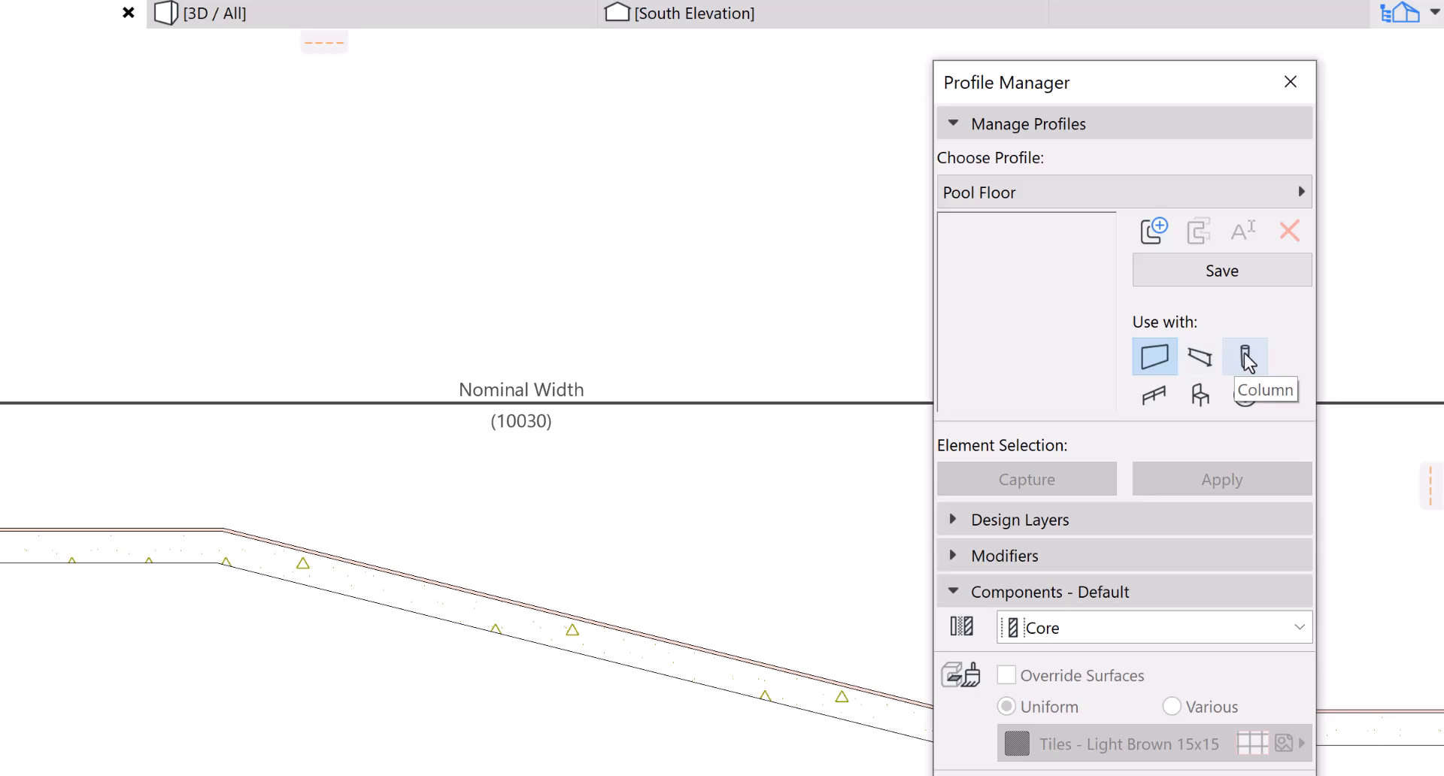
pyautogui.click(1203, 362)
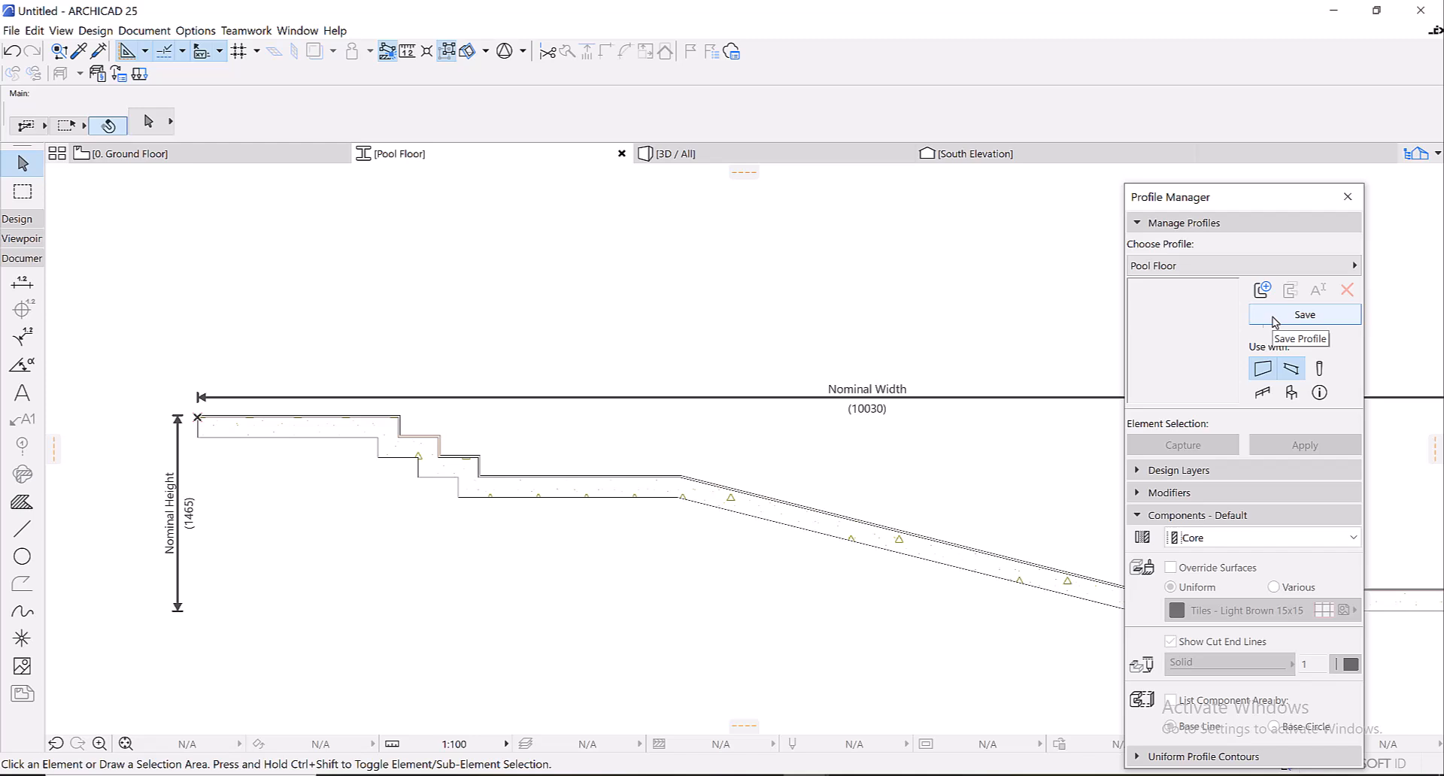
# - Draw an outline below the floor profile from the deep end's underside, down, across and up about 2867 mm to the shallow end's underside
pyautogui.scroll(-3, 483, 355)
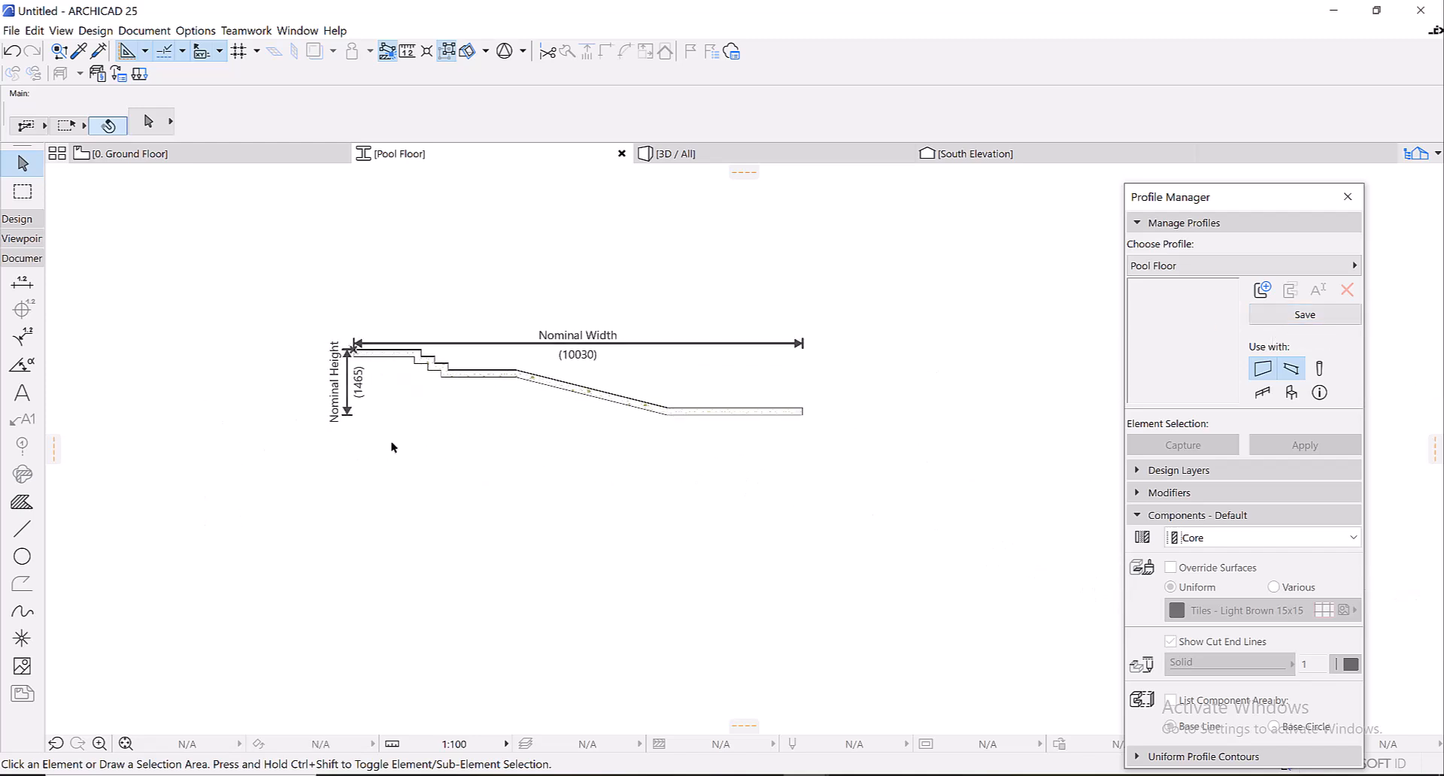
pyautogui.click(27, 534)
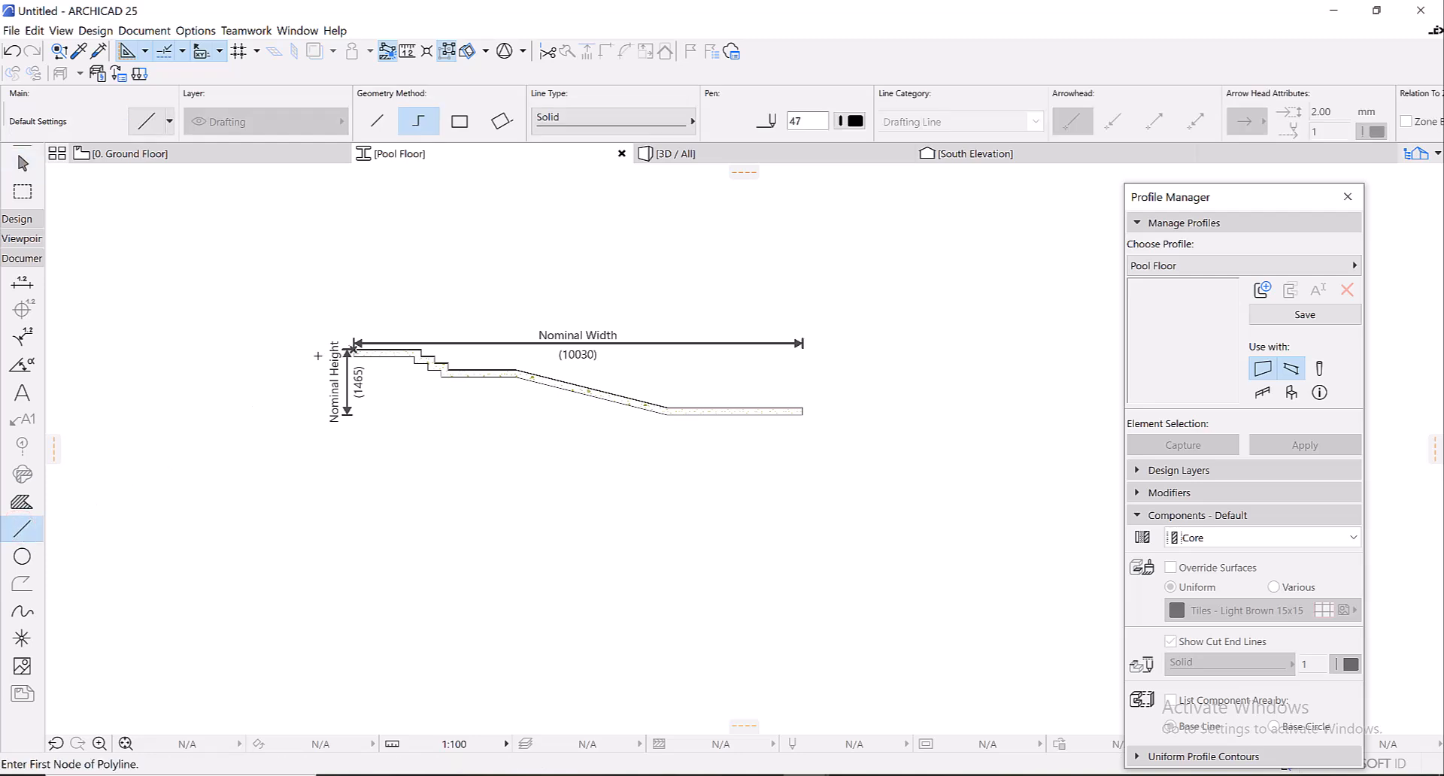
pyautogui.scroll(5, 873, 391)
pyautogui.click(855, 374)
pyautogui.scroll(-2, 873, 531)
pyautogui.scroll(-2, 872, 531)
pyautogui.click(865, 573)
pyautogui.click(434, 573)
pyautogui.scroll(4, 437, 459)
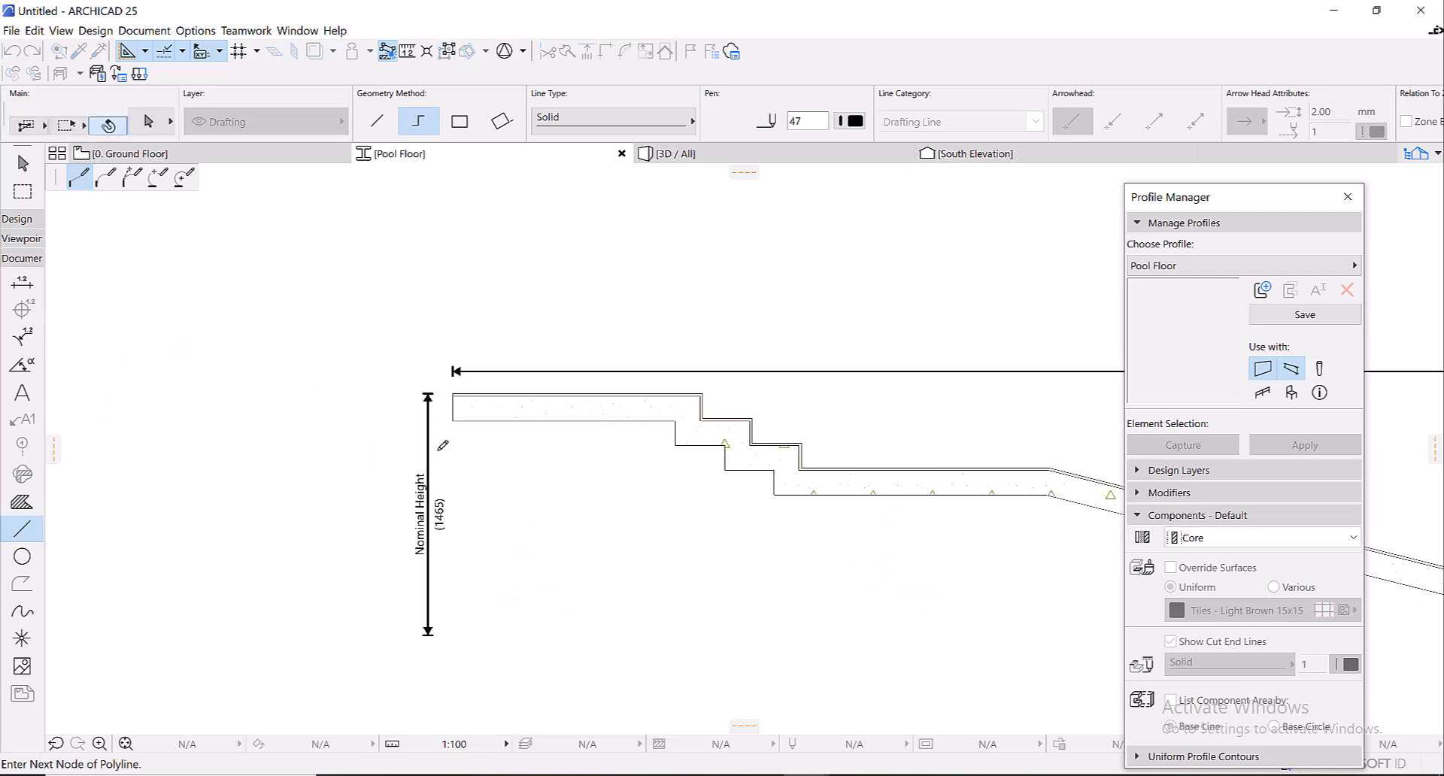
pyautogui.scroll(3, 442, 445)
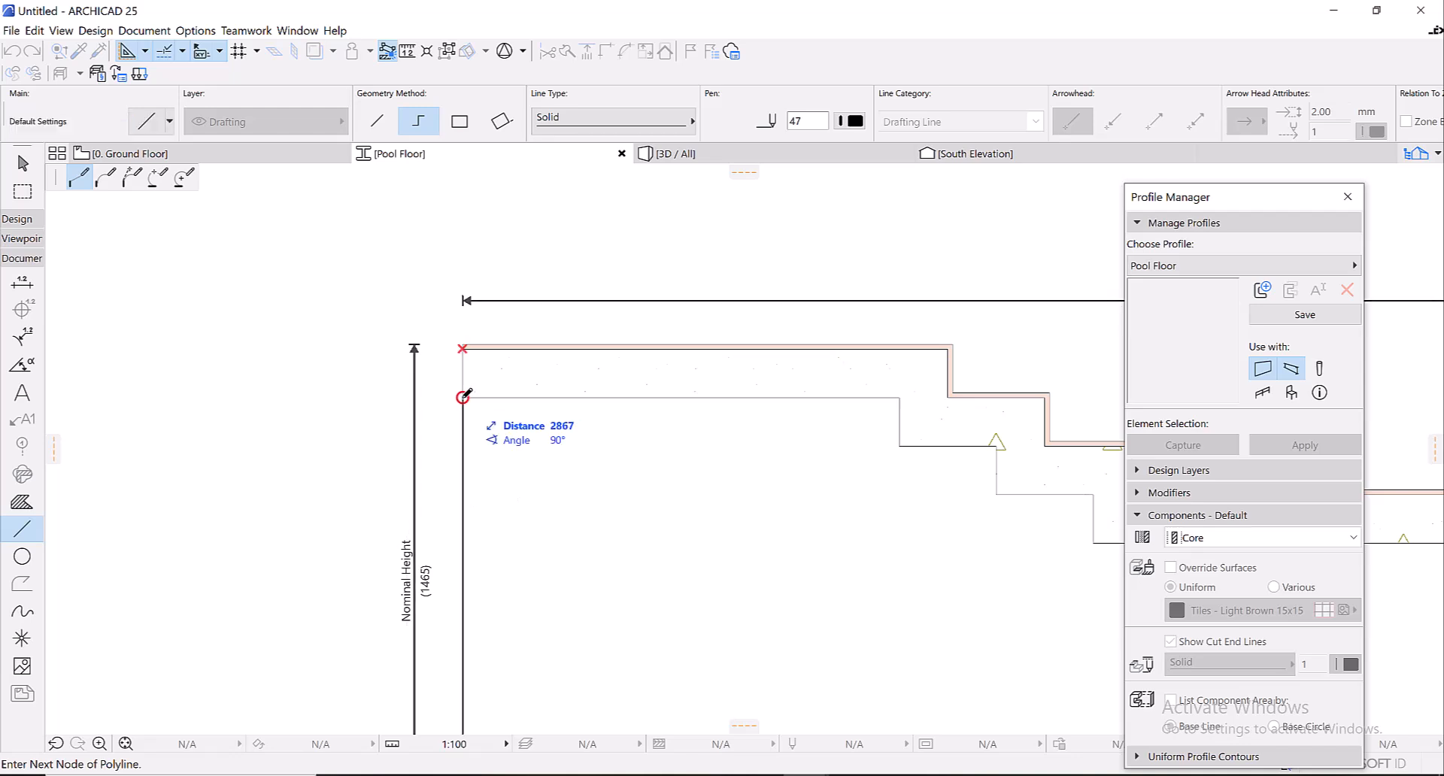
pyautogui.click(462, 397)
pyautogui.click(462, 396)
pyautogui.scroll(-5, 462, 397)
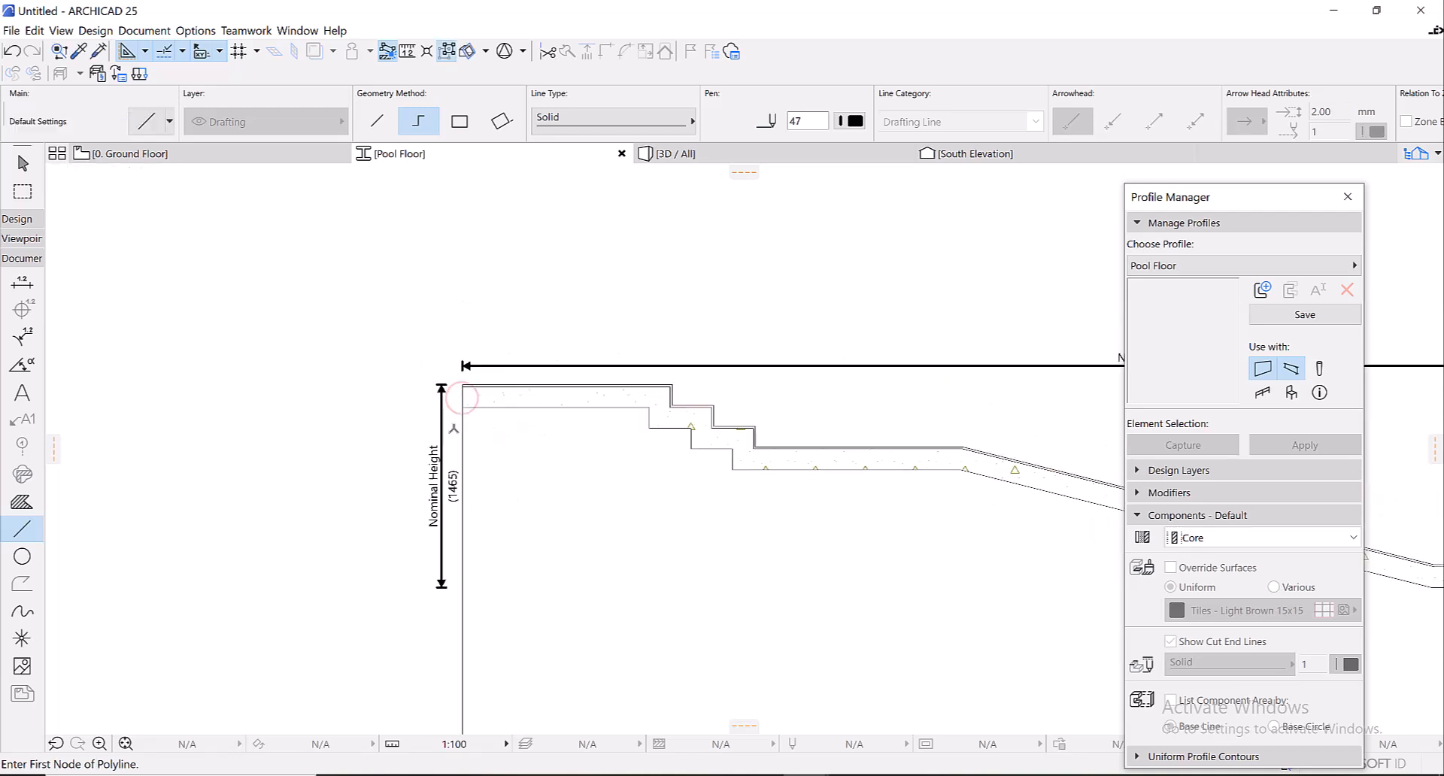
pyautogui.press('Escape')
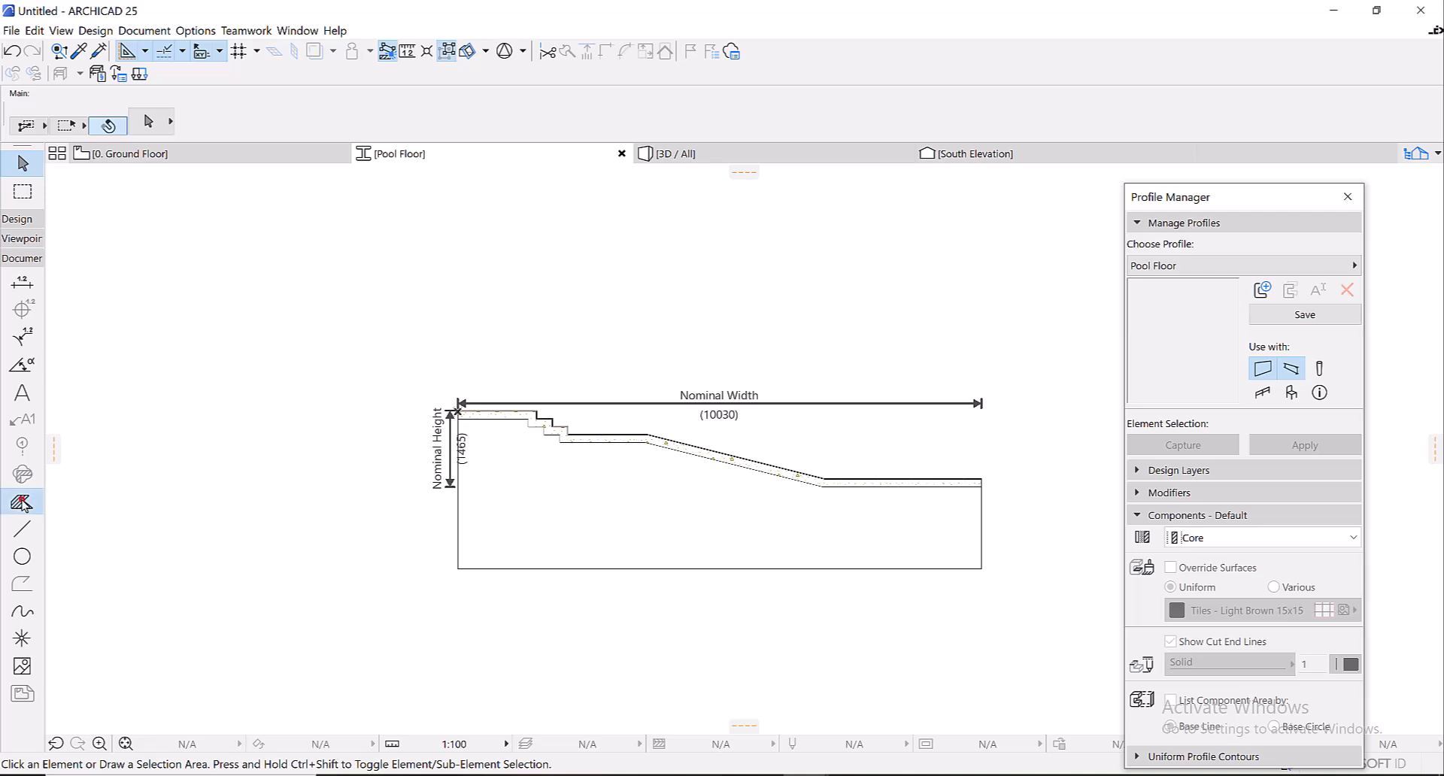
# - Fill the enclosed area beneath the floor profile with a single fill
pyautogui.click(22, 501)
pyautogui.click(661, 518)
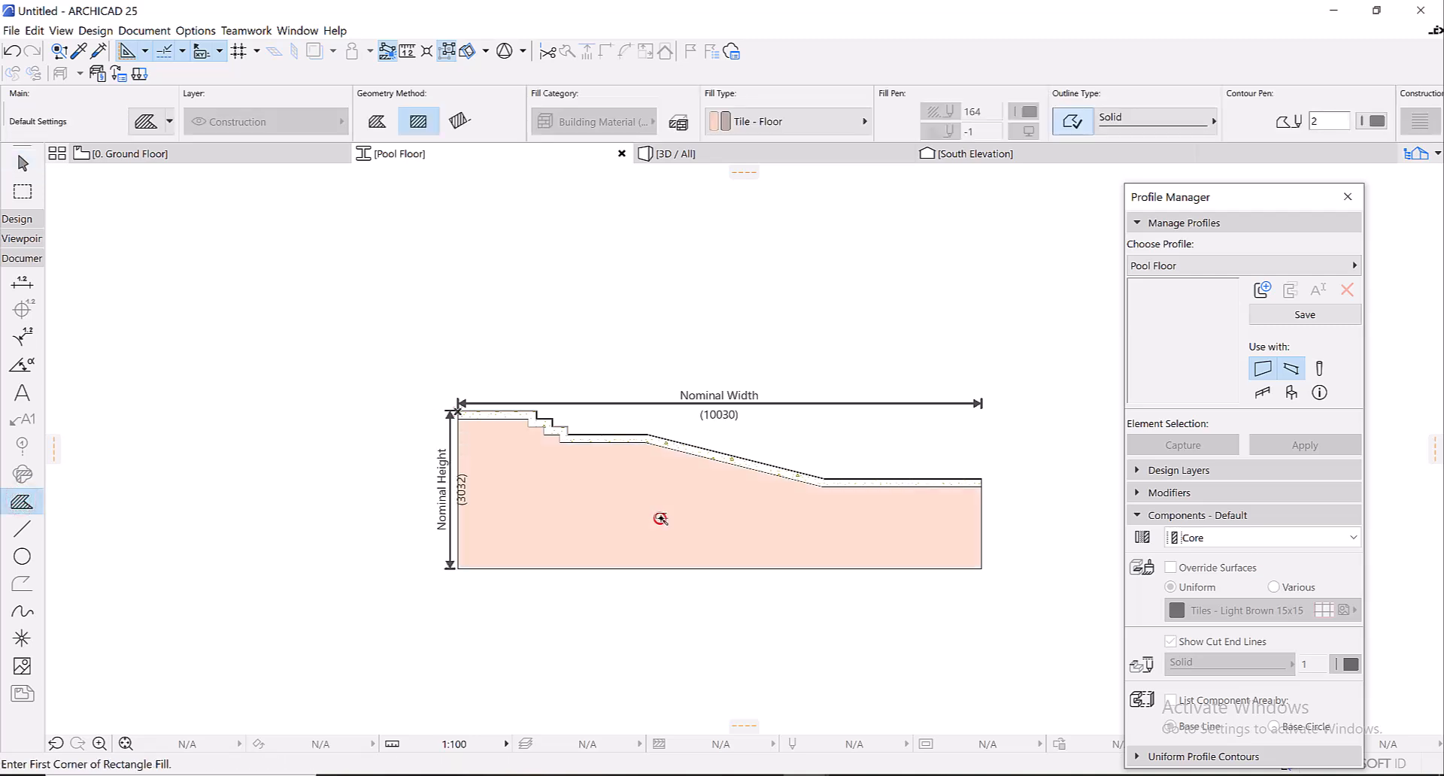
pyautogui.press('Escape')
# - Set the building material of the fill beneath the floor to Soil and save the Pool Floor profile
pyautogui.click(643, 508)
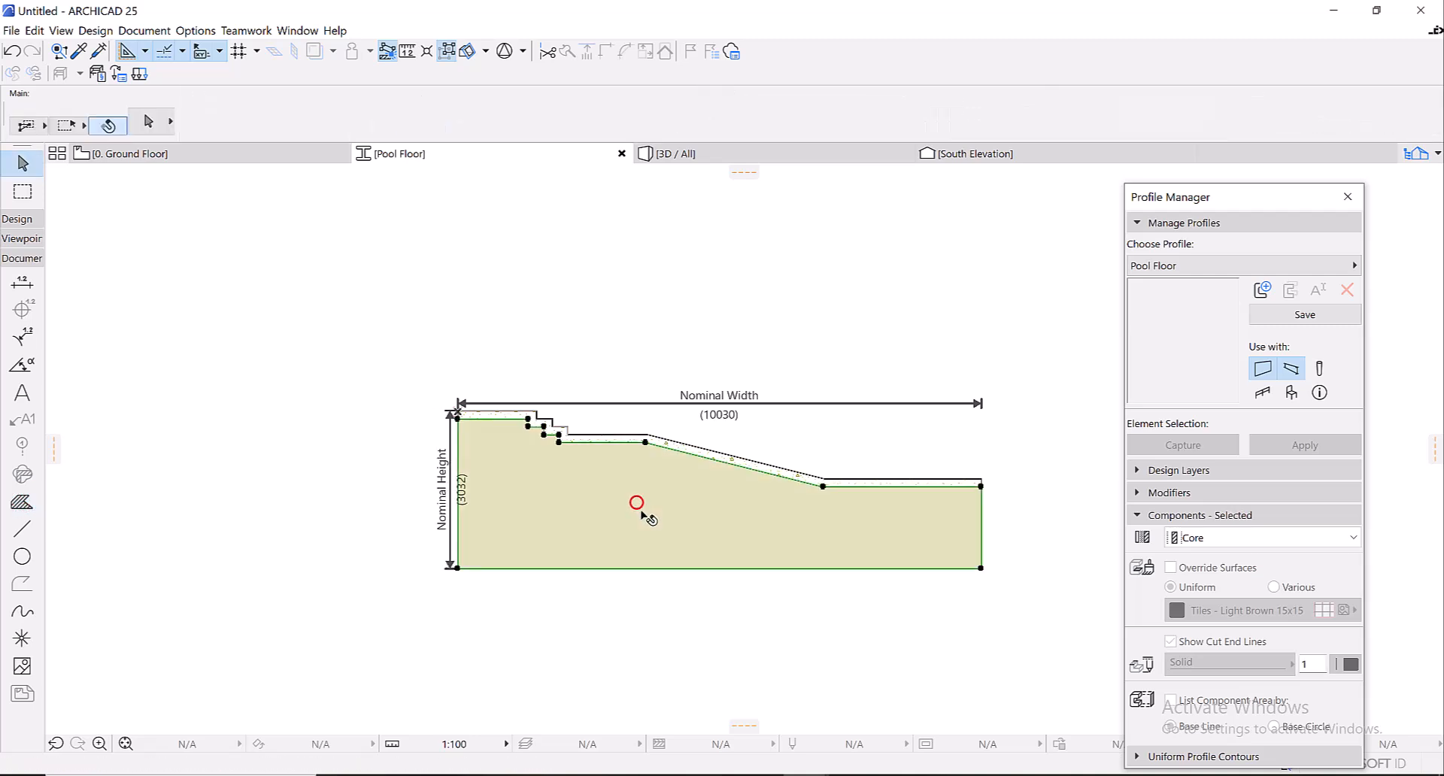
pyautogui.click(782, 128)
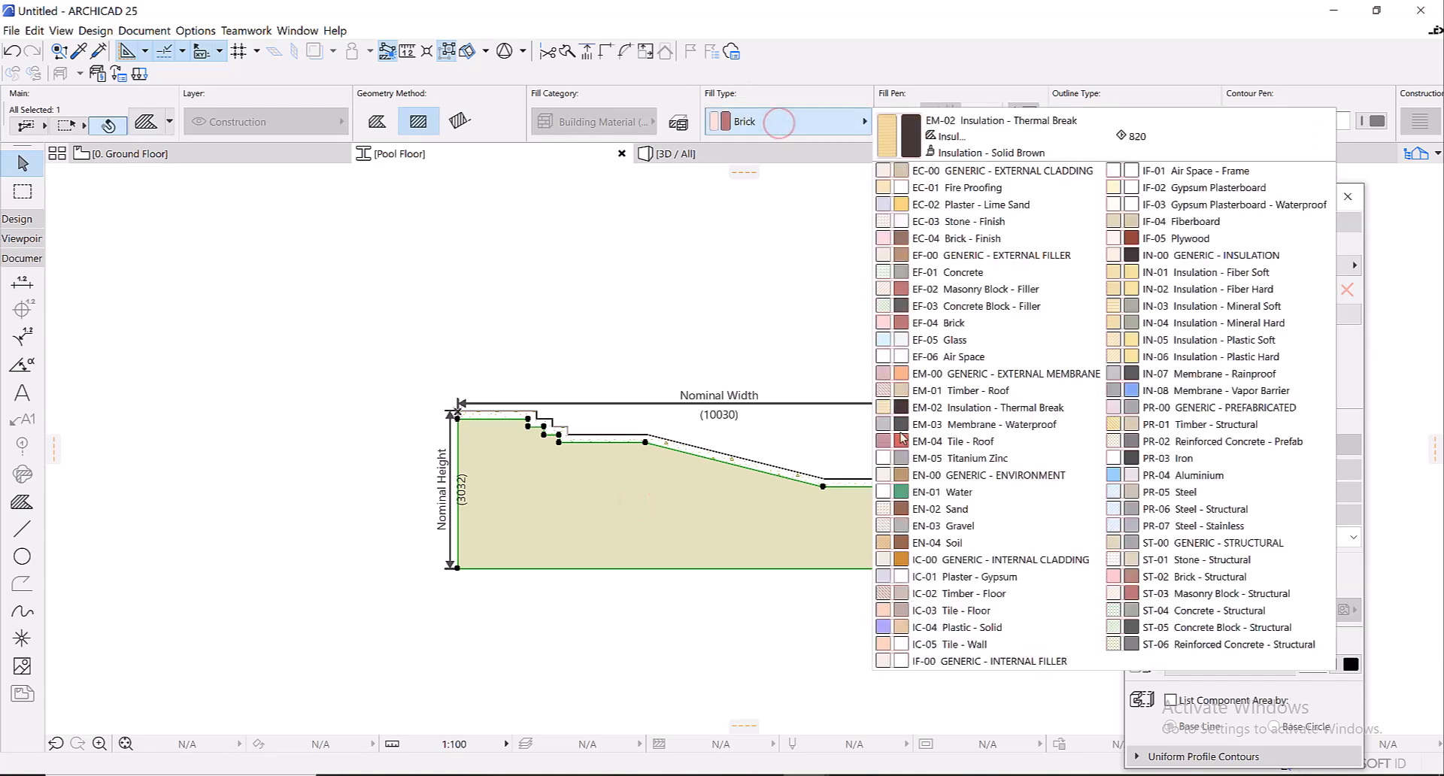
pyautogui.click(955, 541)
pyautogui.click(876, 634)
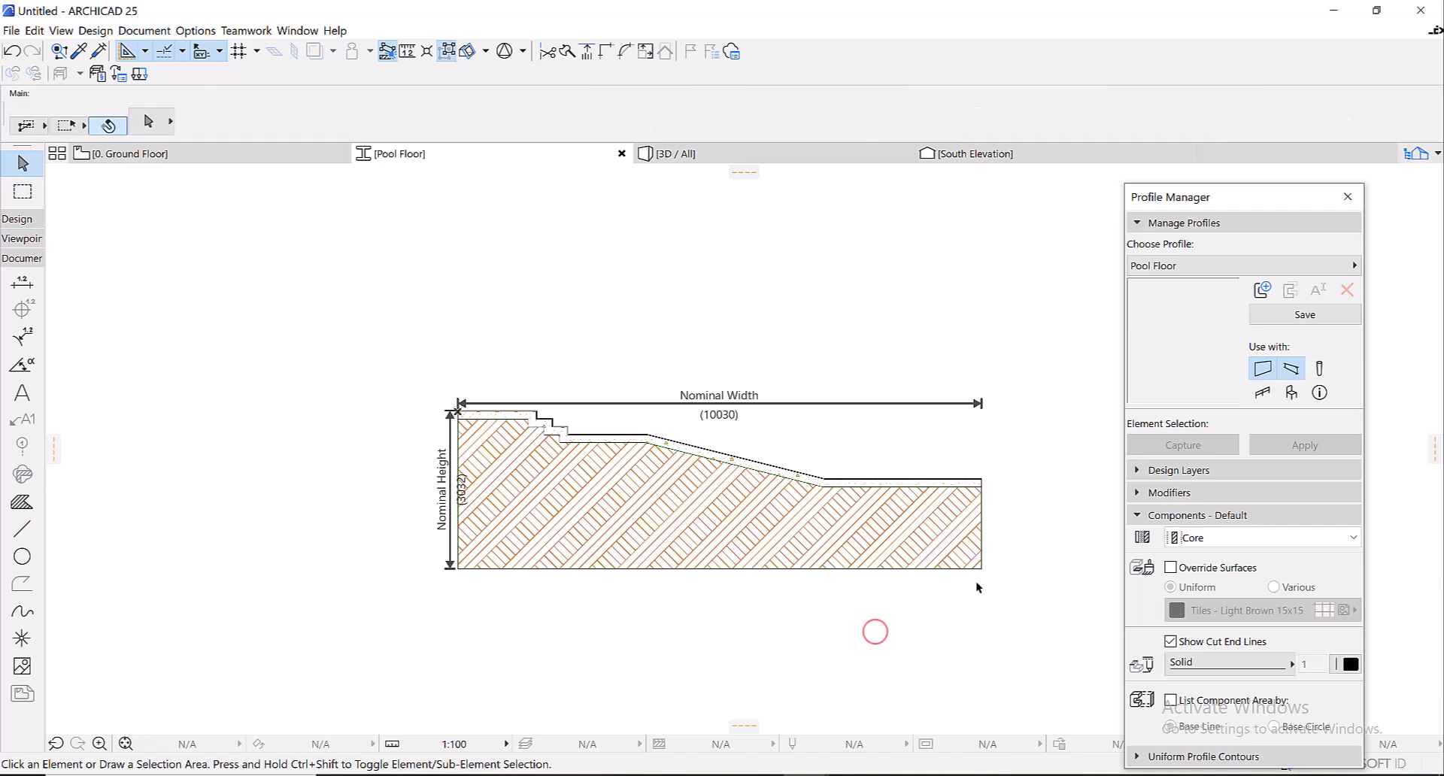
pyautogui.click(1306, 316)
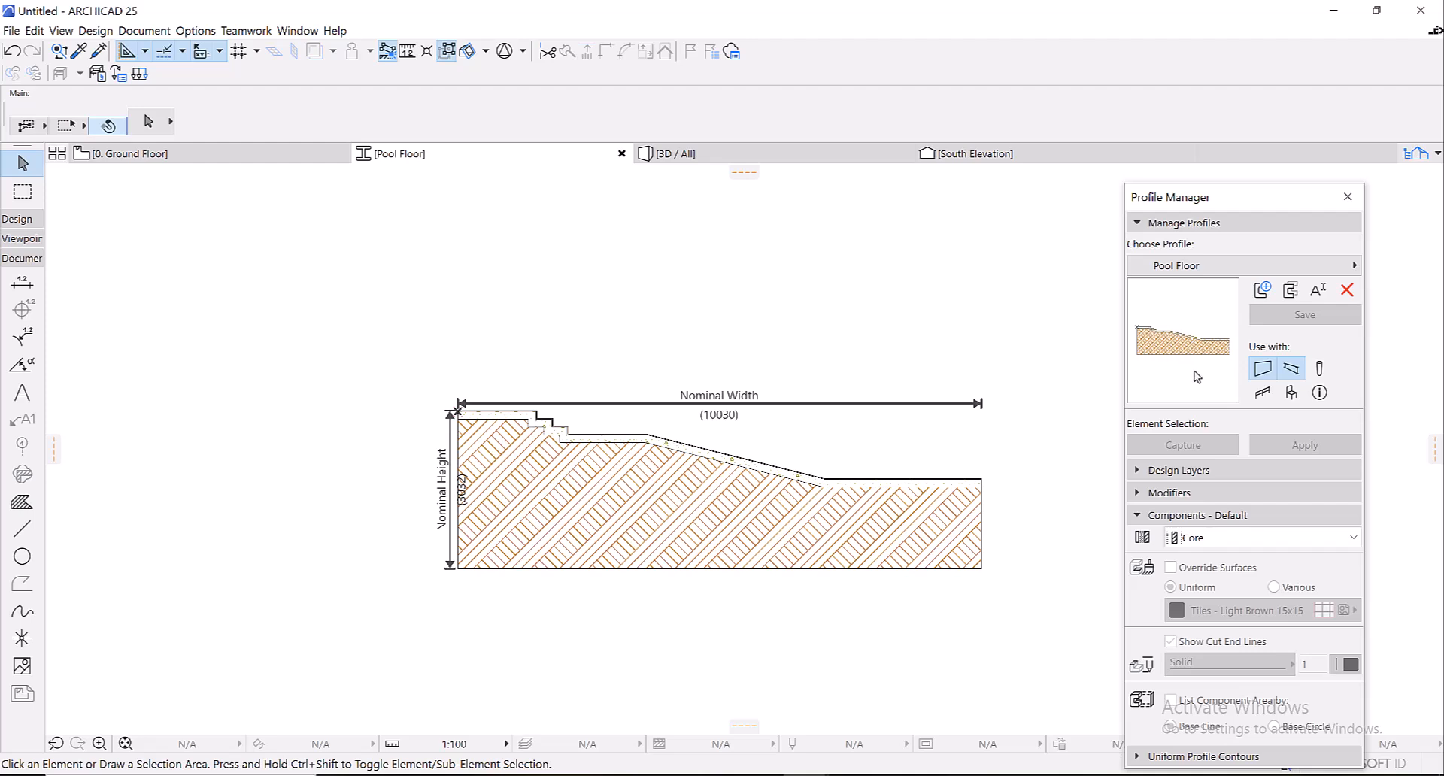
# - Return to the pool plan on the ground floor and set the Beam tool to the Pool Floor complex profile
pyautogui.click(191, 156)
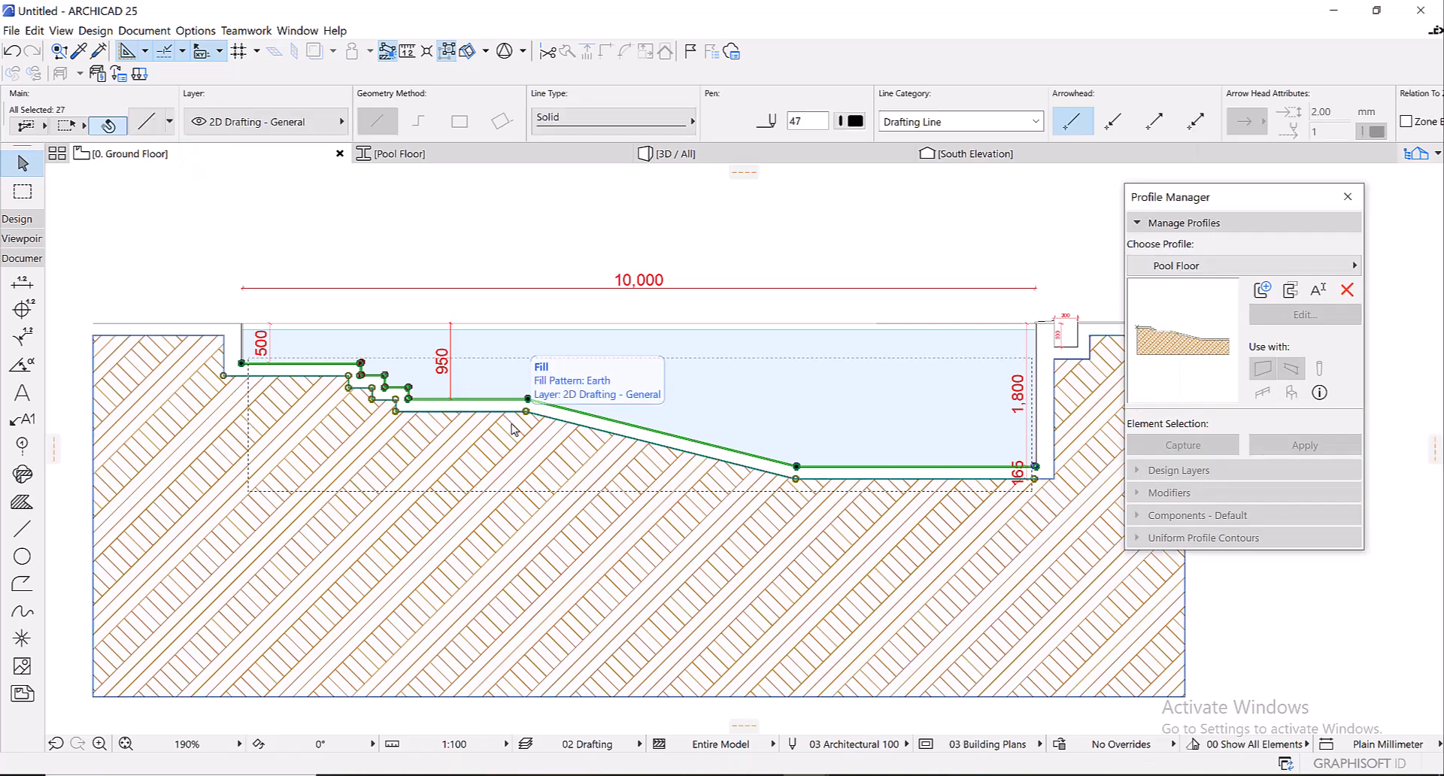
pyautogui.press('Escape')
pyautogui.scroll(-3, 500, 466)
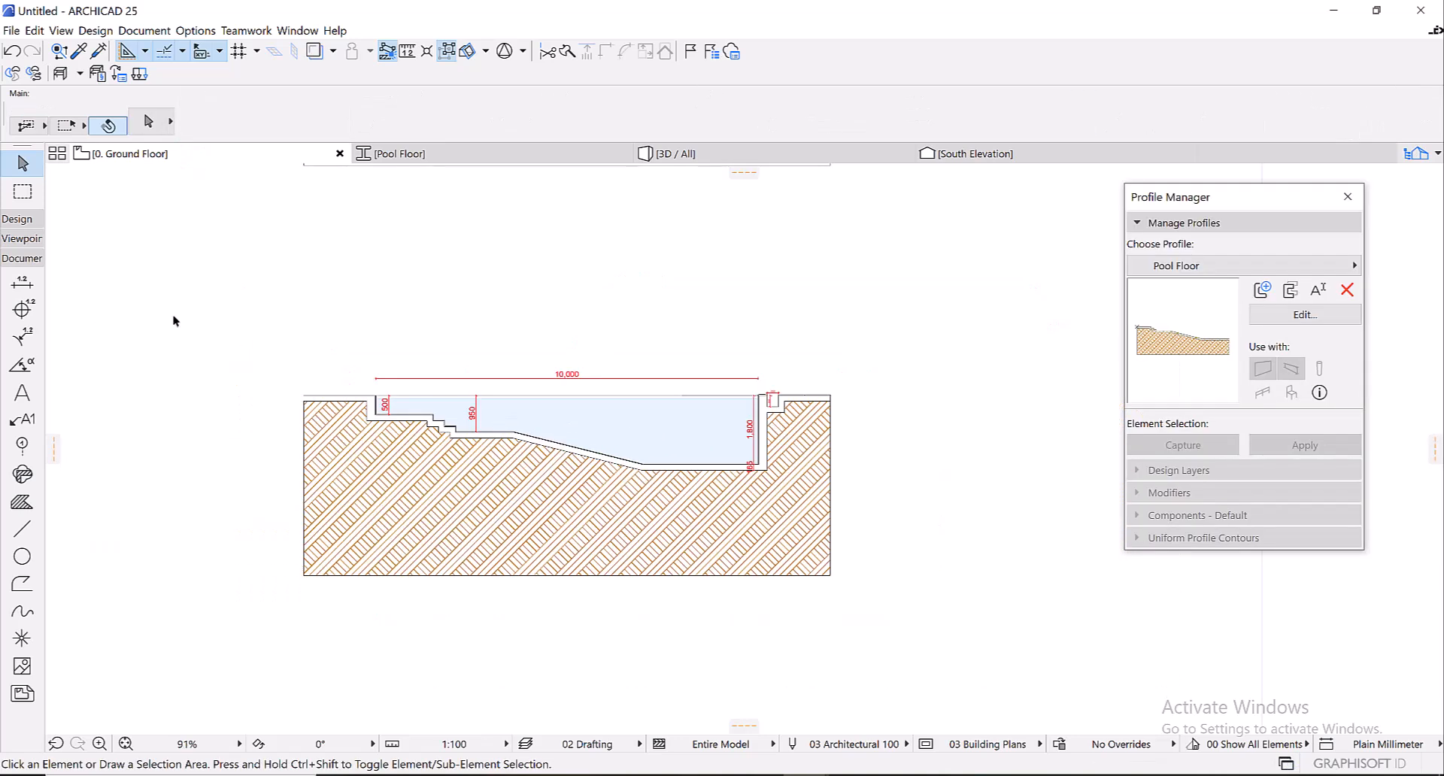
pyautogui.keyDown('ctrl'); pyautogui.scroll(5, 518, 396); pyautogui.keyUp('ctrl')
pyautogui.scroll(3, 635, 390)
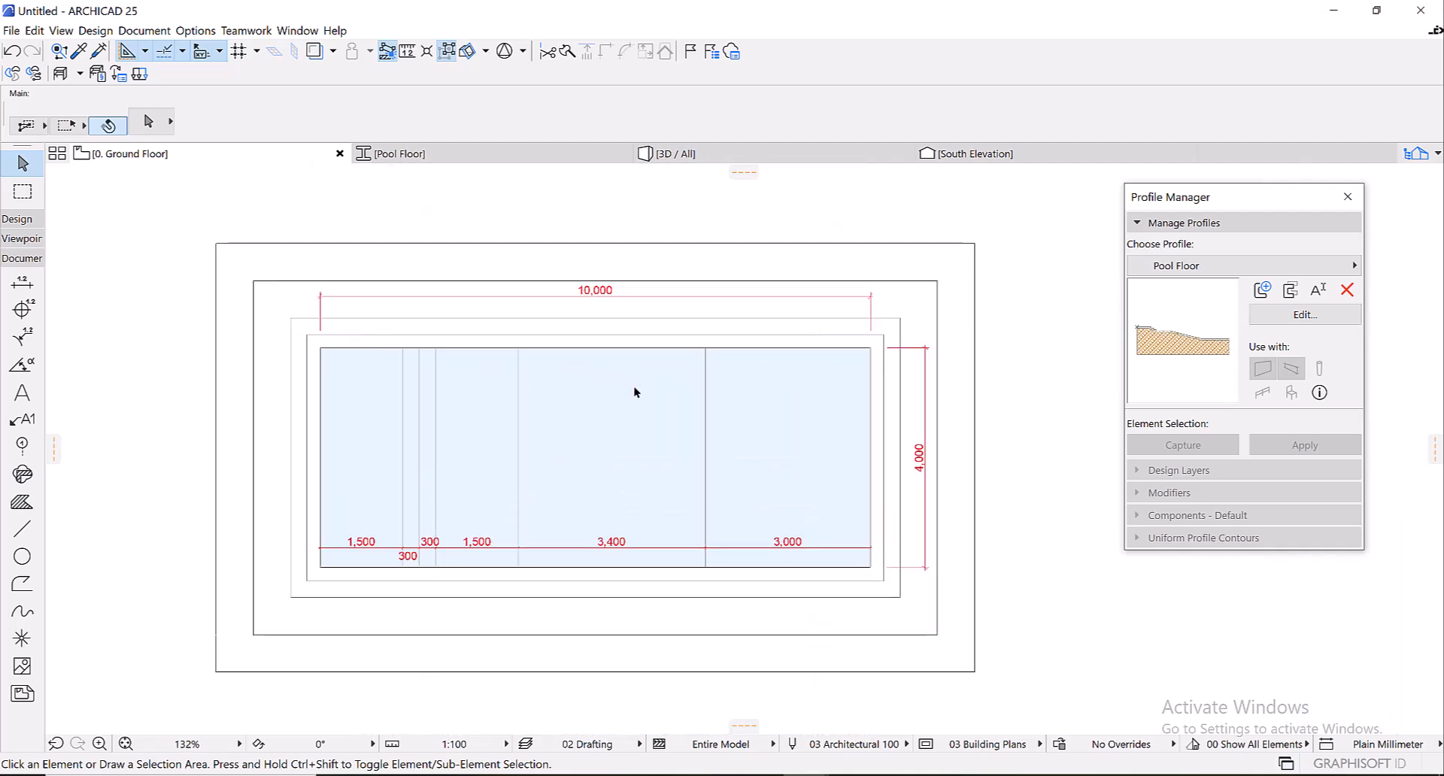
pyautogui.click(23, 219)
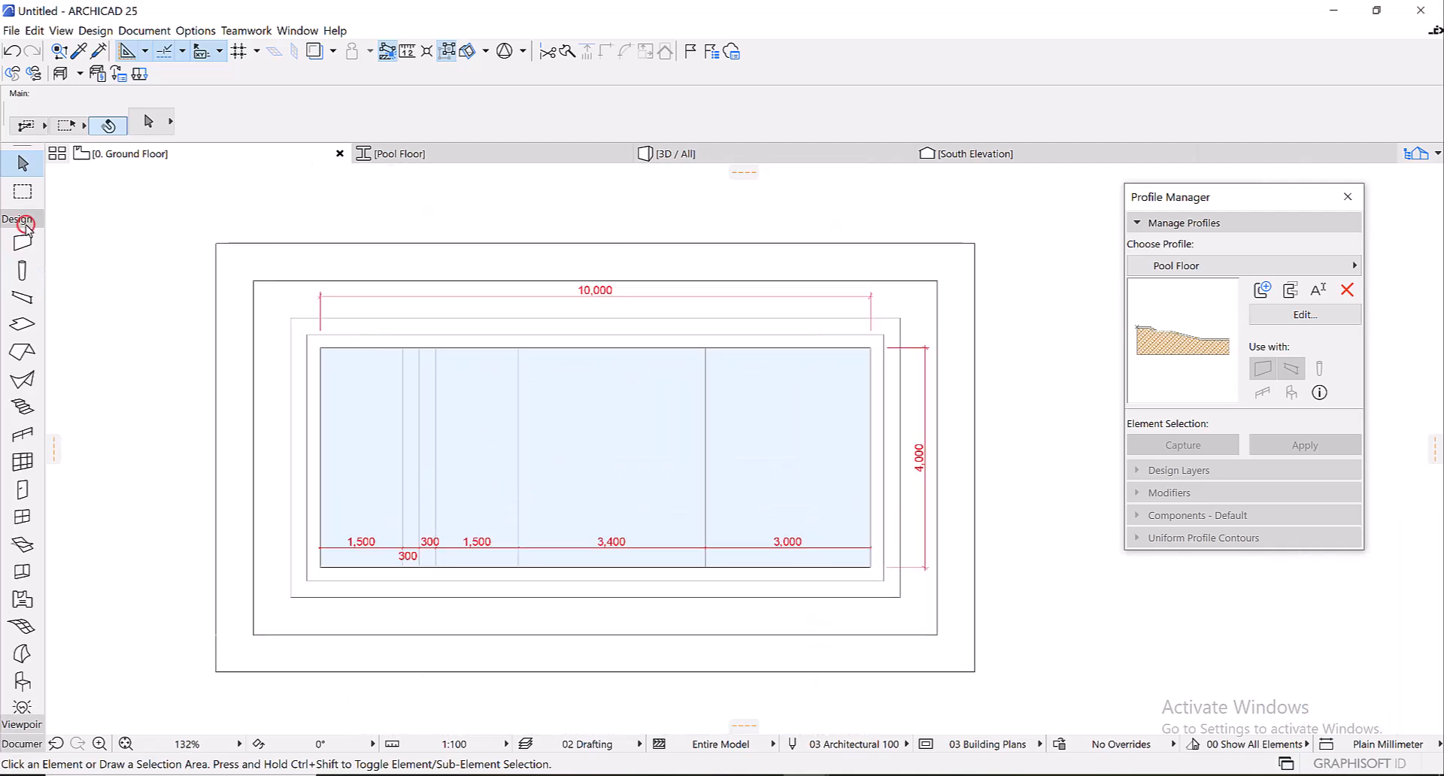
pyautogui.click(21, 297)
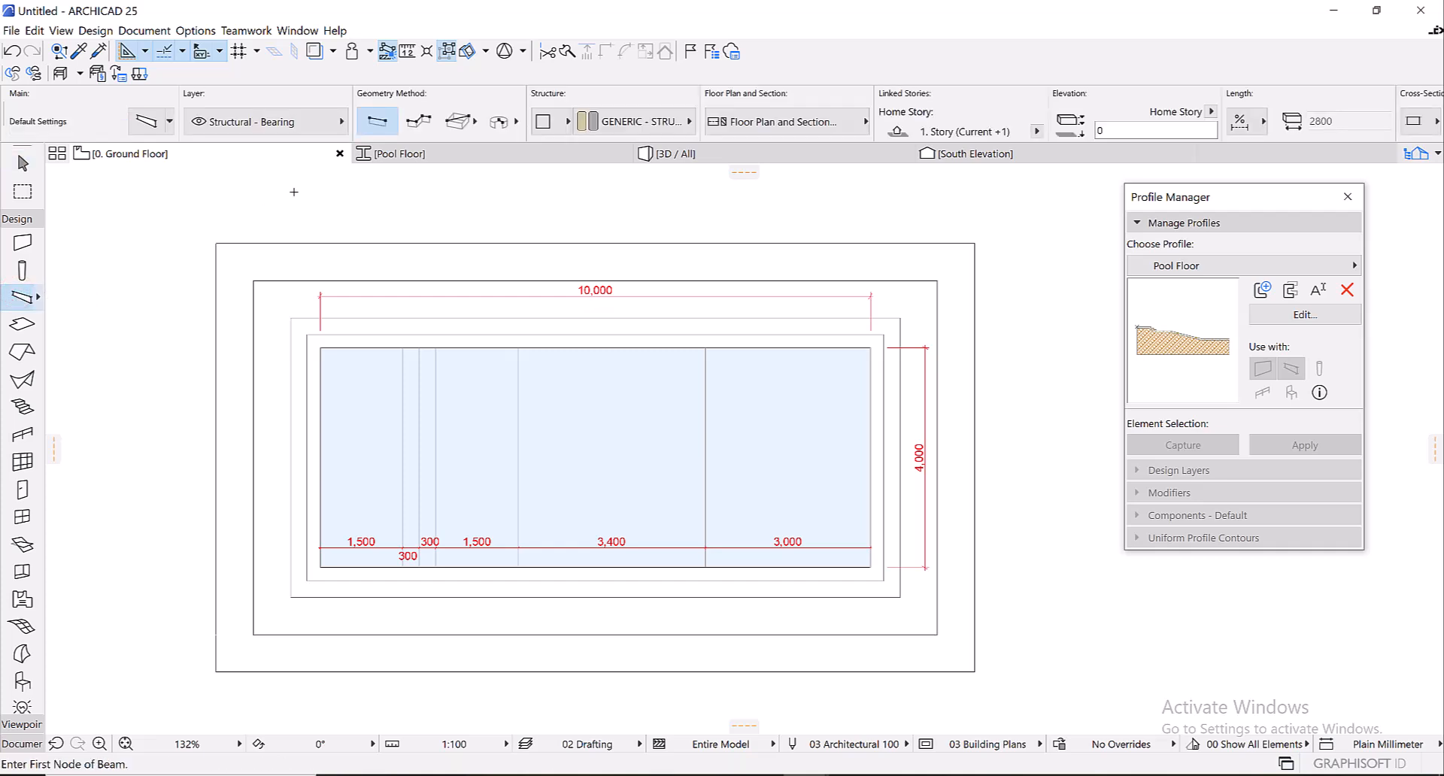
pyautogui.click(544, 122)
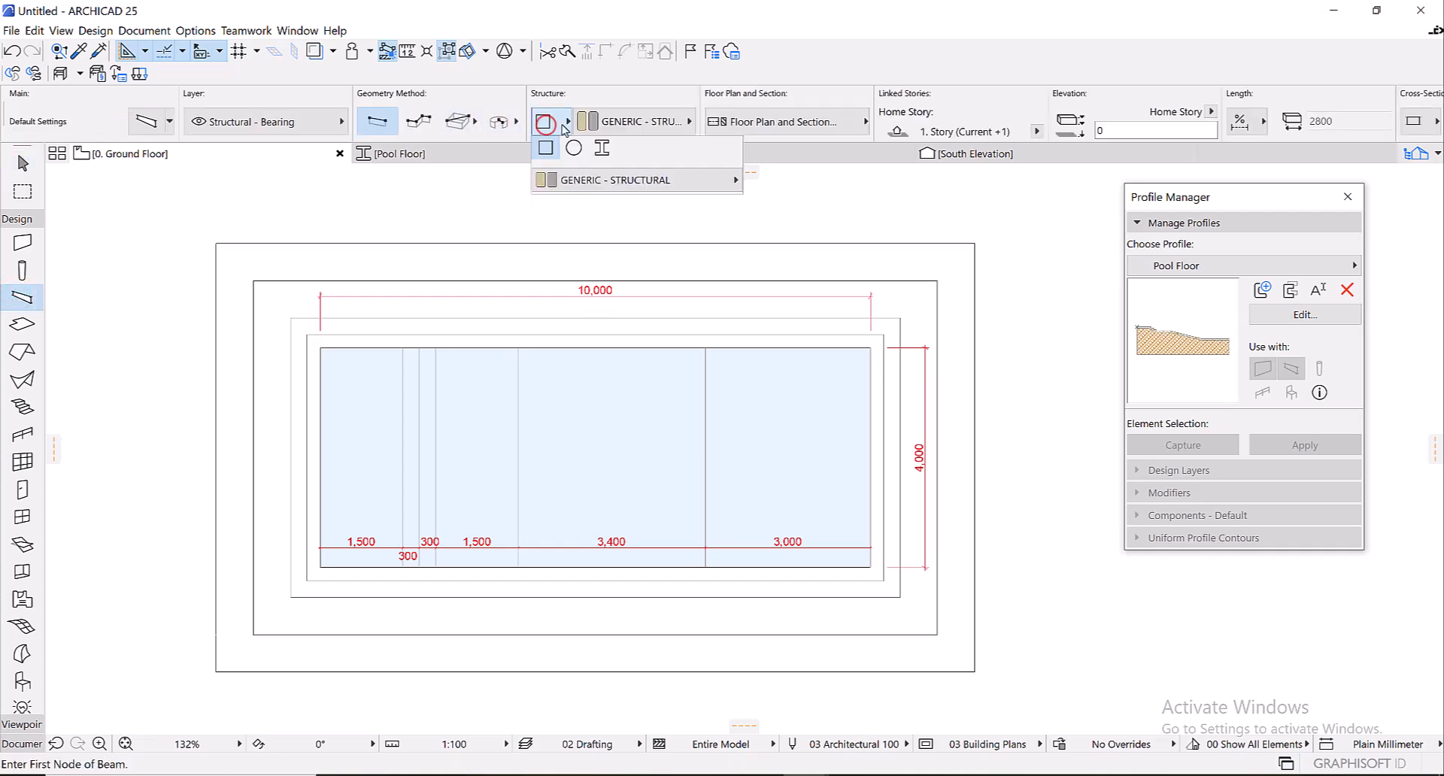
pyautogui.click(603, 149)
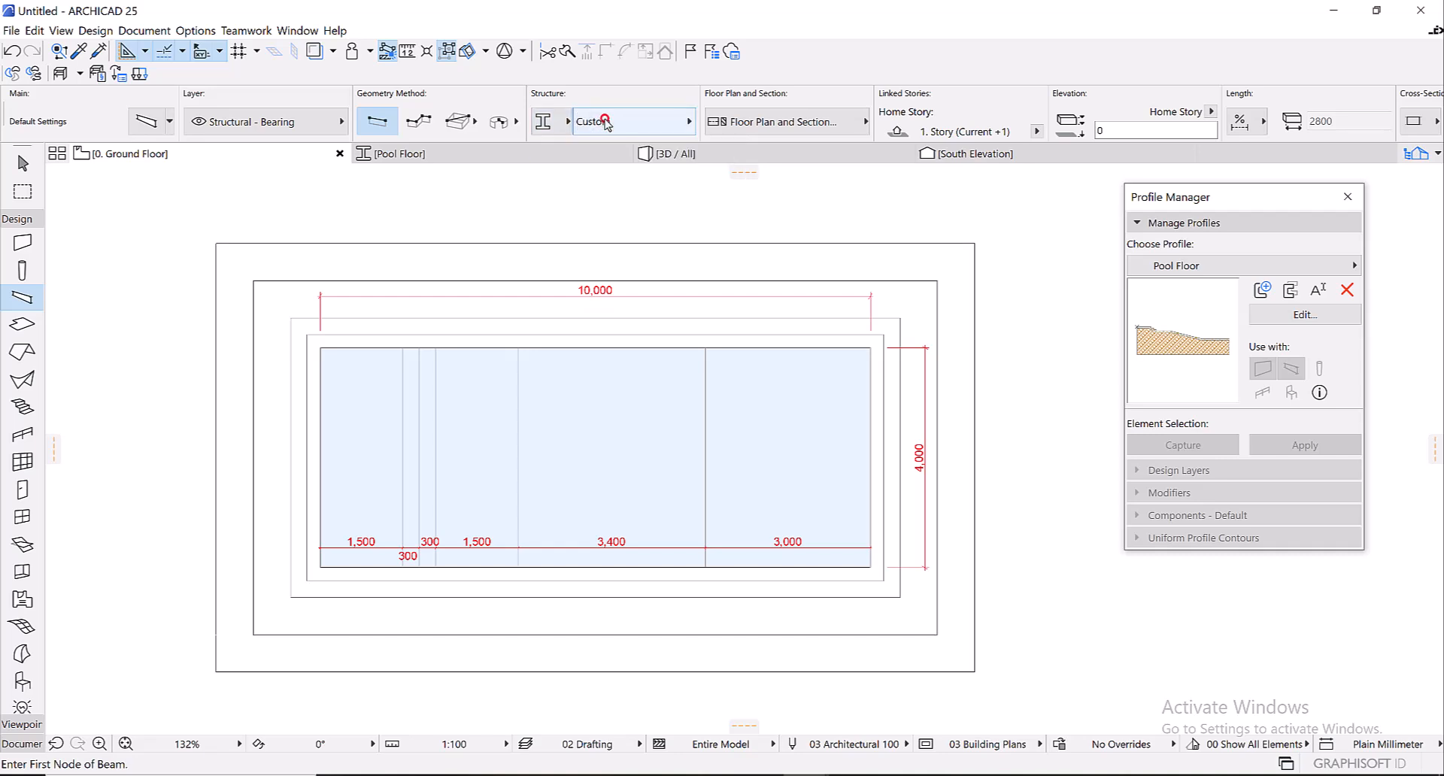
pyautogui.click(605, 121)
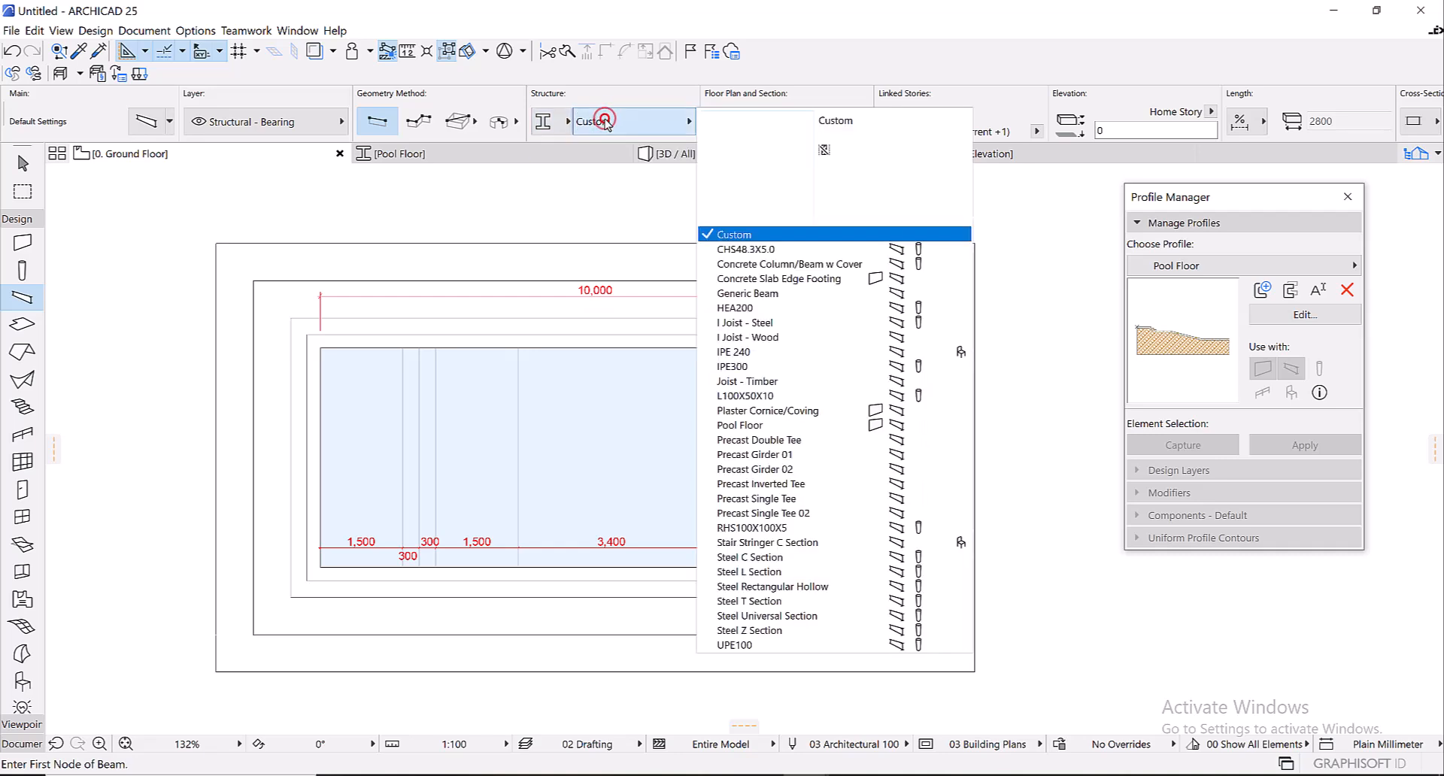
pyautogui.click(772, 426)
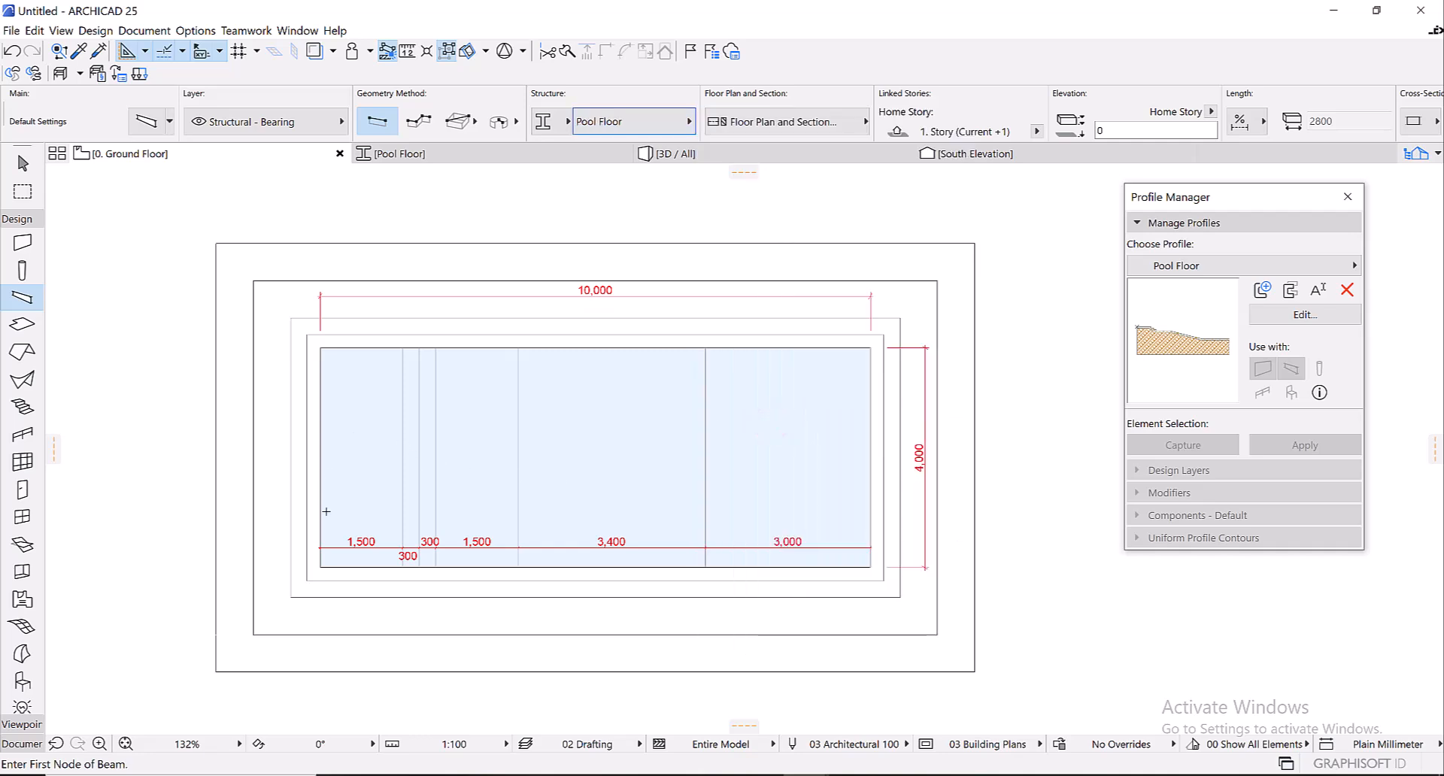
# - Draw a 4000 mm Pool Floor beam along the pool's inner shallow-end edge, spanning the full width from corner to corner
pyautogui.scroll(4, 324, 561)
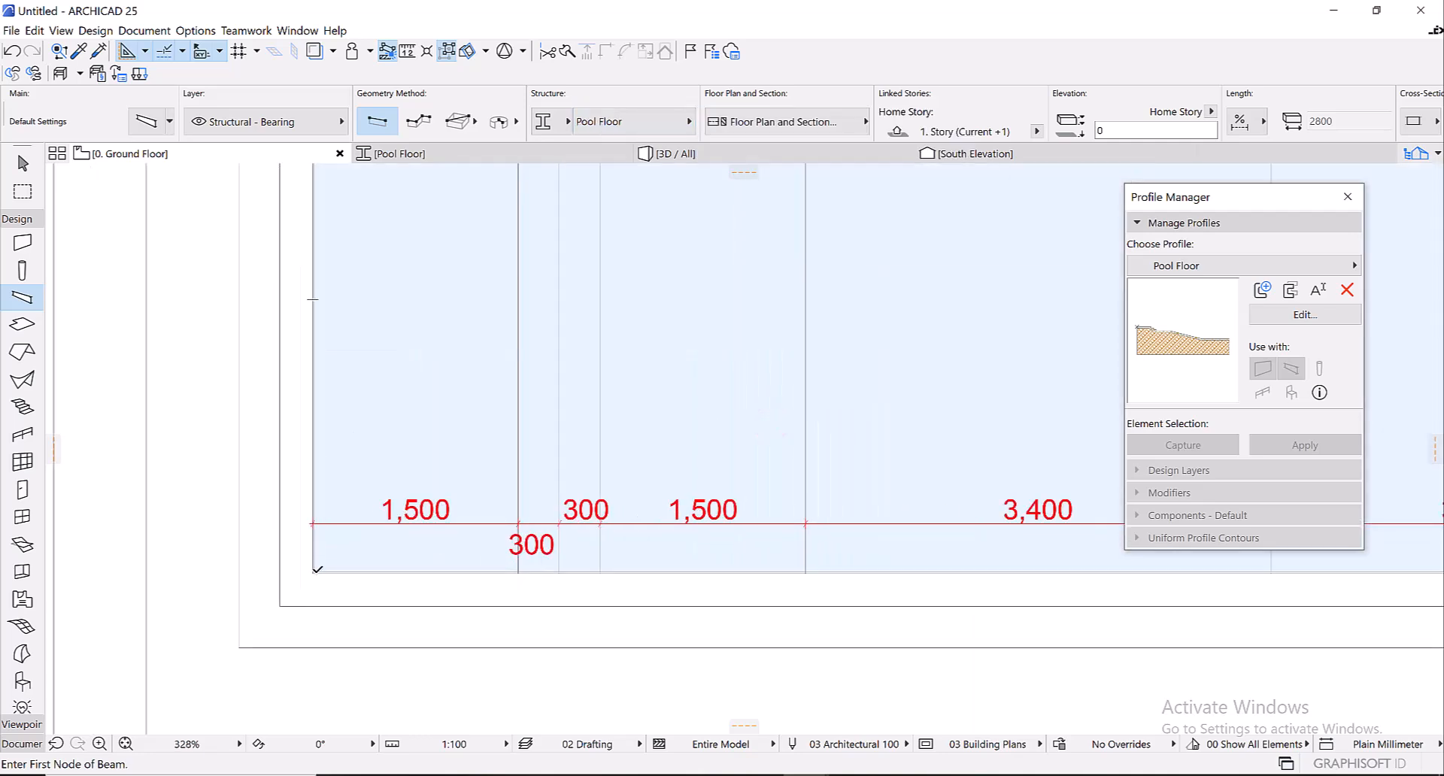
pyautogui.scroll(10, 314, 568)
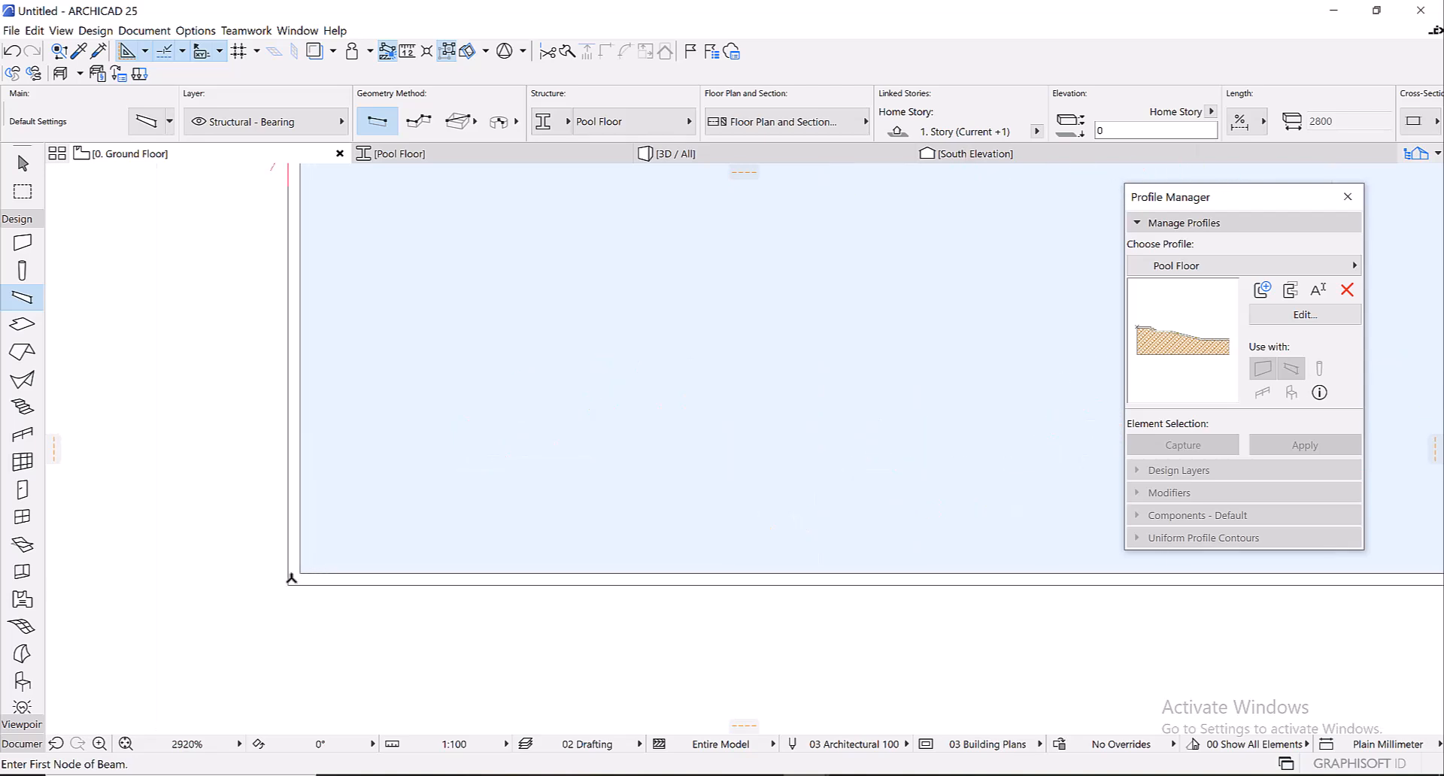
pyautogui.scroll(-5, 320, 601)
pyautogui.scroll(5, 310, 585)
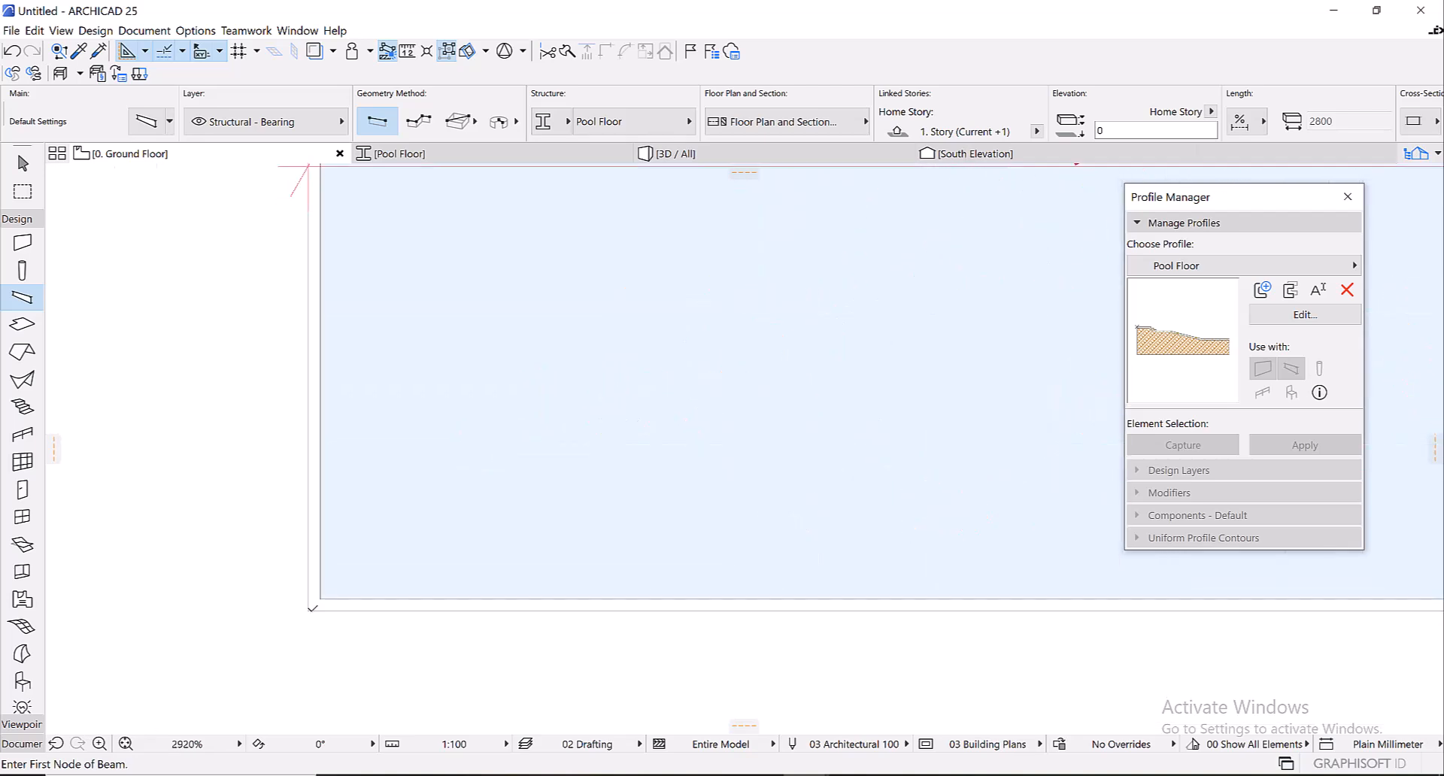
pyautogui.click(310, 613)
pyautogui.scroll(-5, 309, 452)
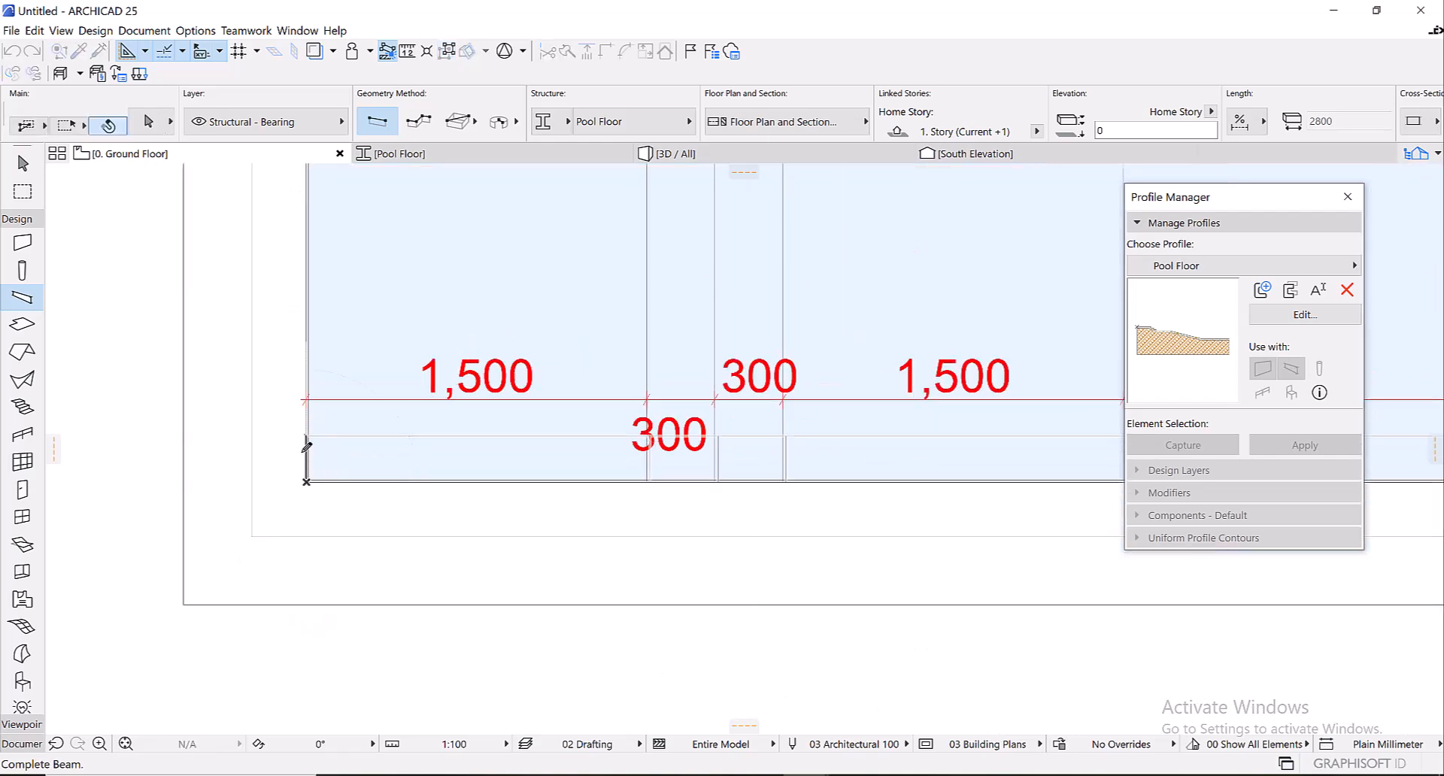
pyautogui.scroll(-3, 305, 444)
pyautogui.scroll(5, 303, 324)
pyautogui.press('Escape')
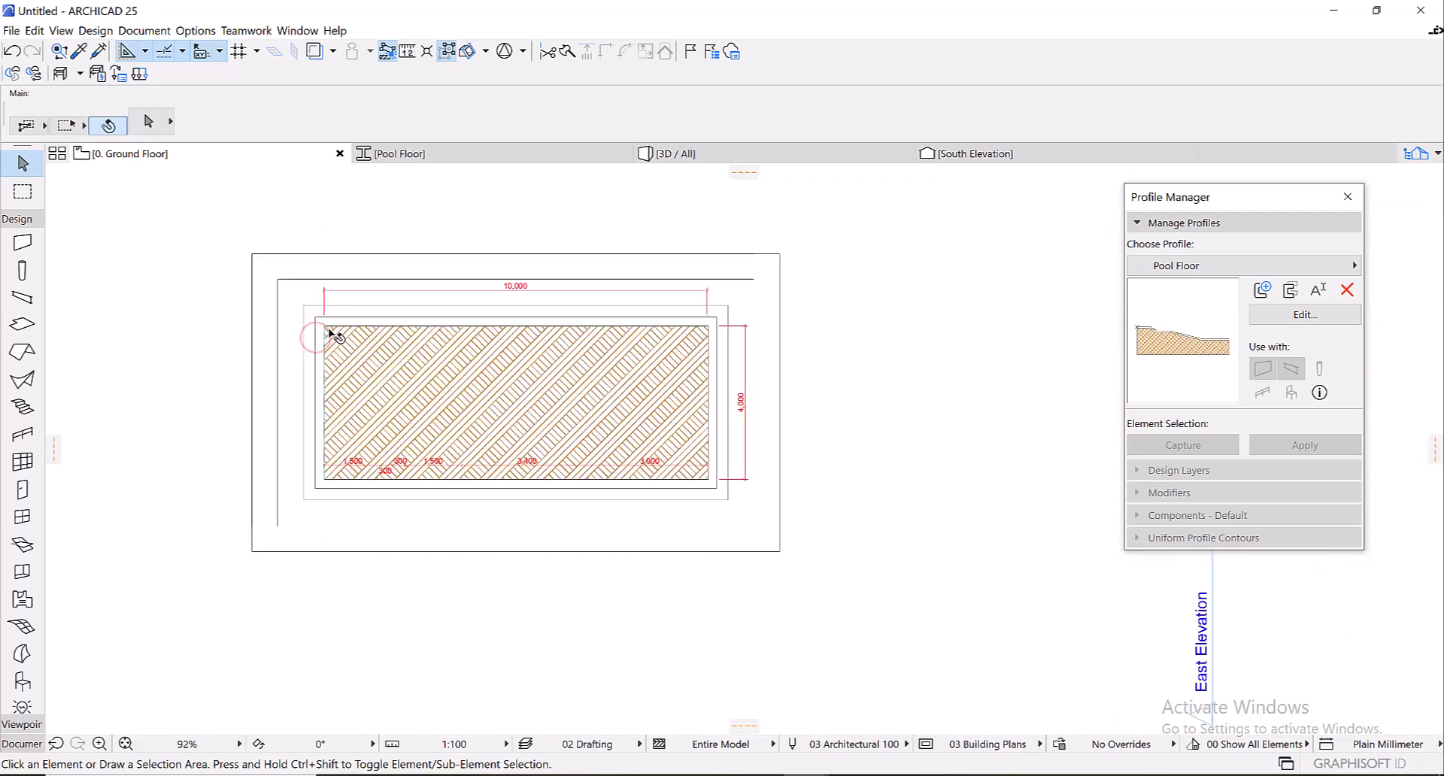
# - Set the Pool Floor beam's home story to 0. Ground Floor
pyautogui.scroll(2, 547, 454)
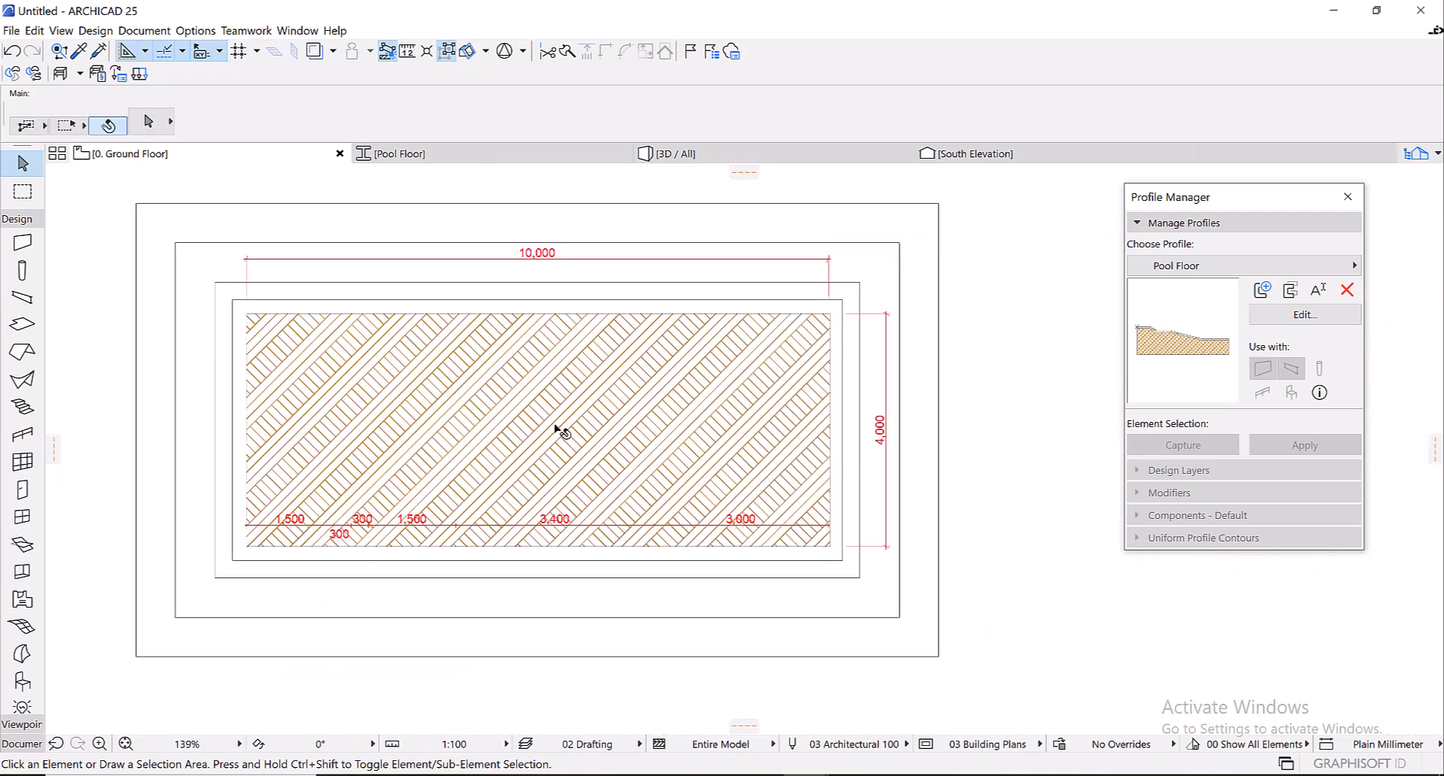
pyautogui.click(569, 440)
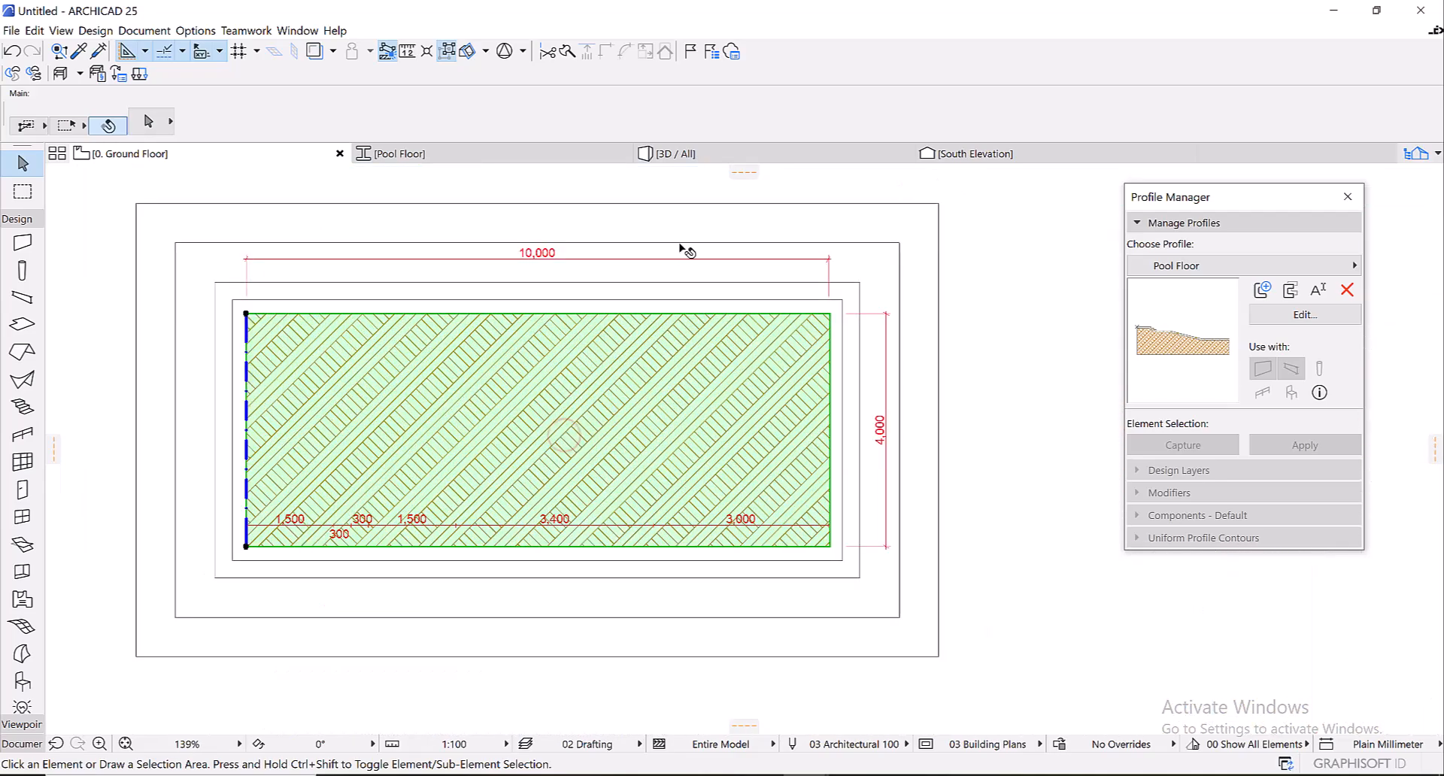
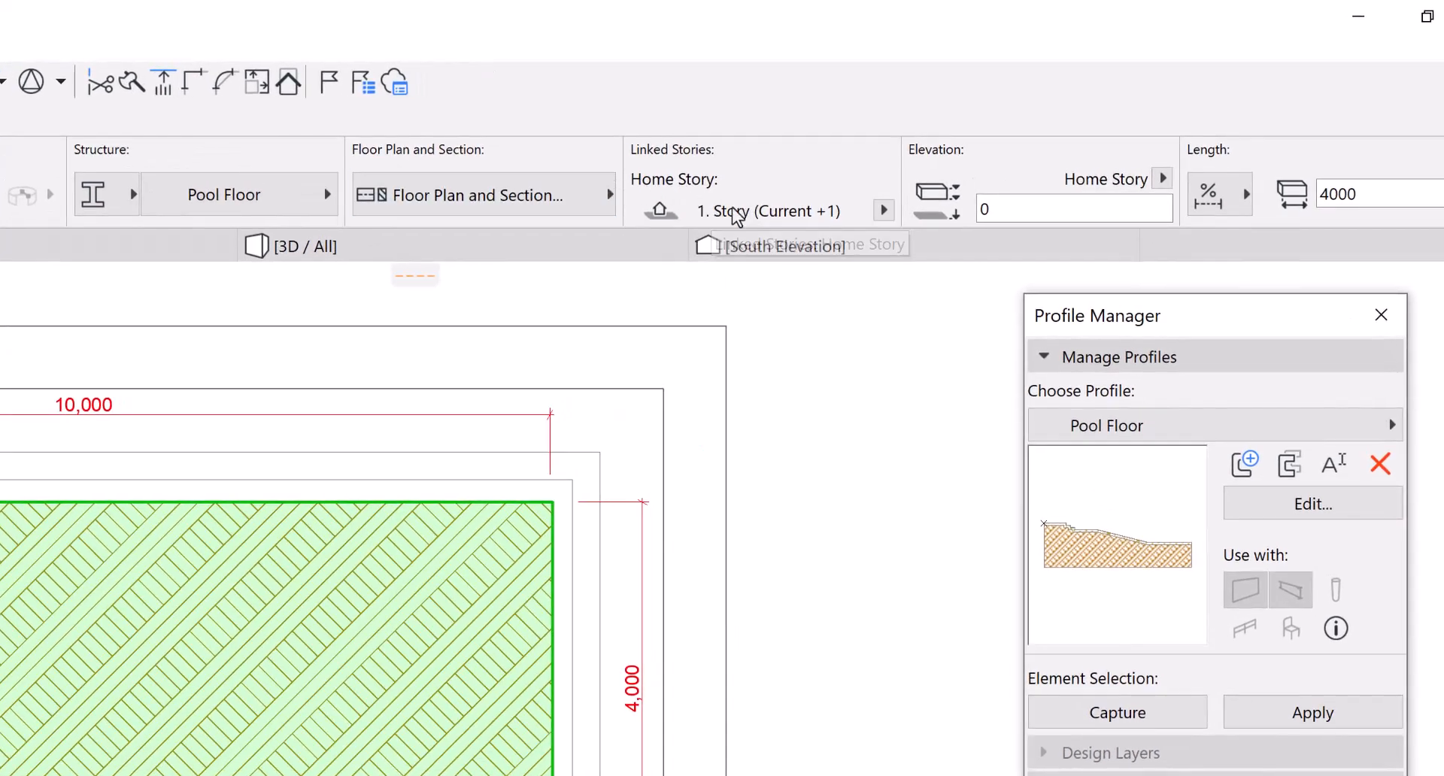
pyautogui.click(885, 209)
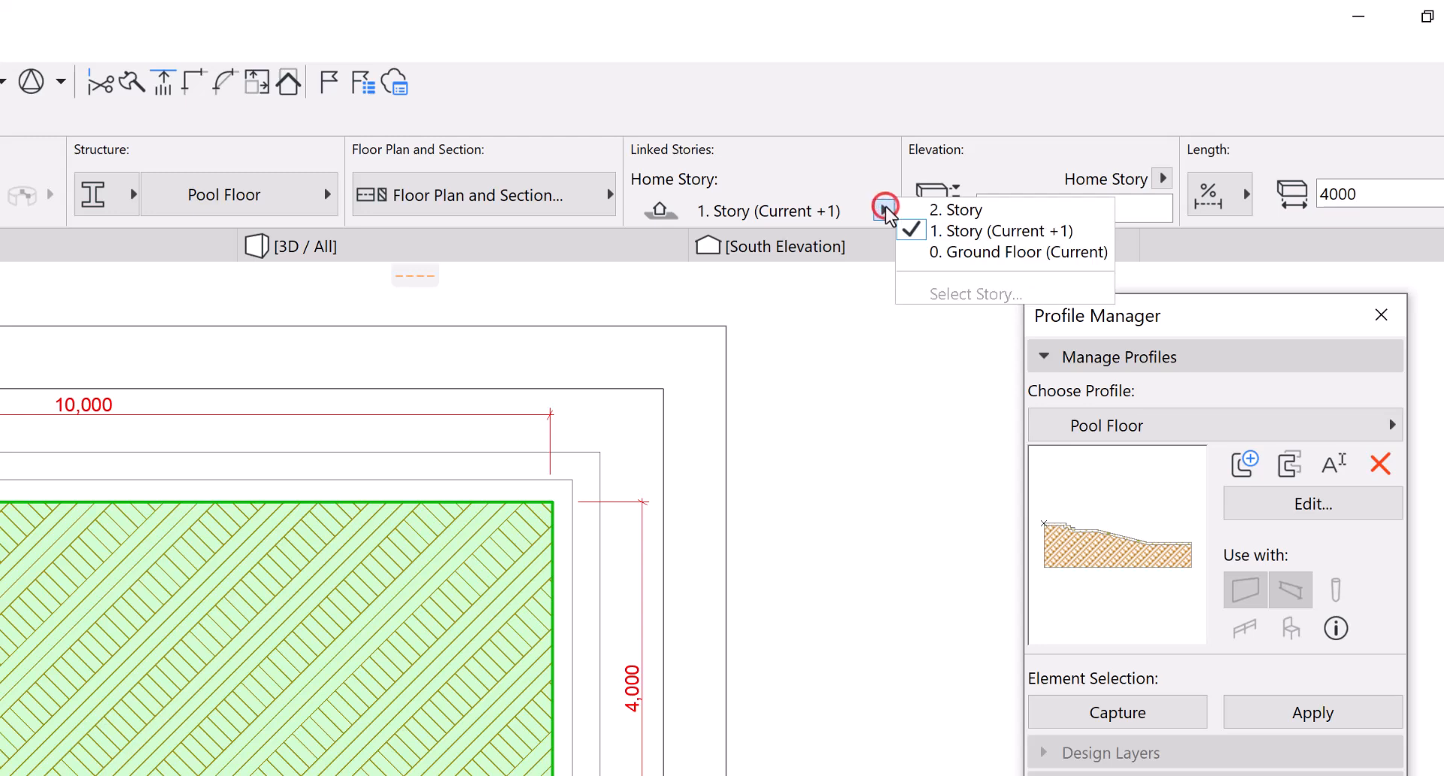
pyautogui.click(959, 251)
# - Set the Pool Floor beam's elevation to -500, matching the shallow-end depth in the section drawing
pyautogui.doubleClick(1015, 209)
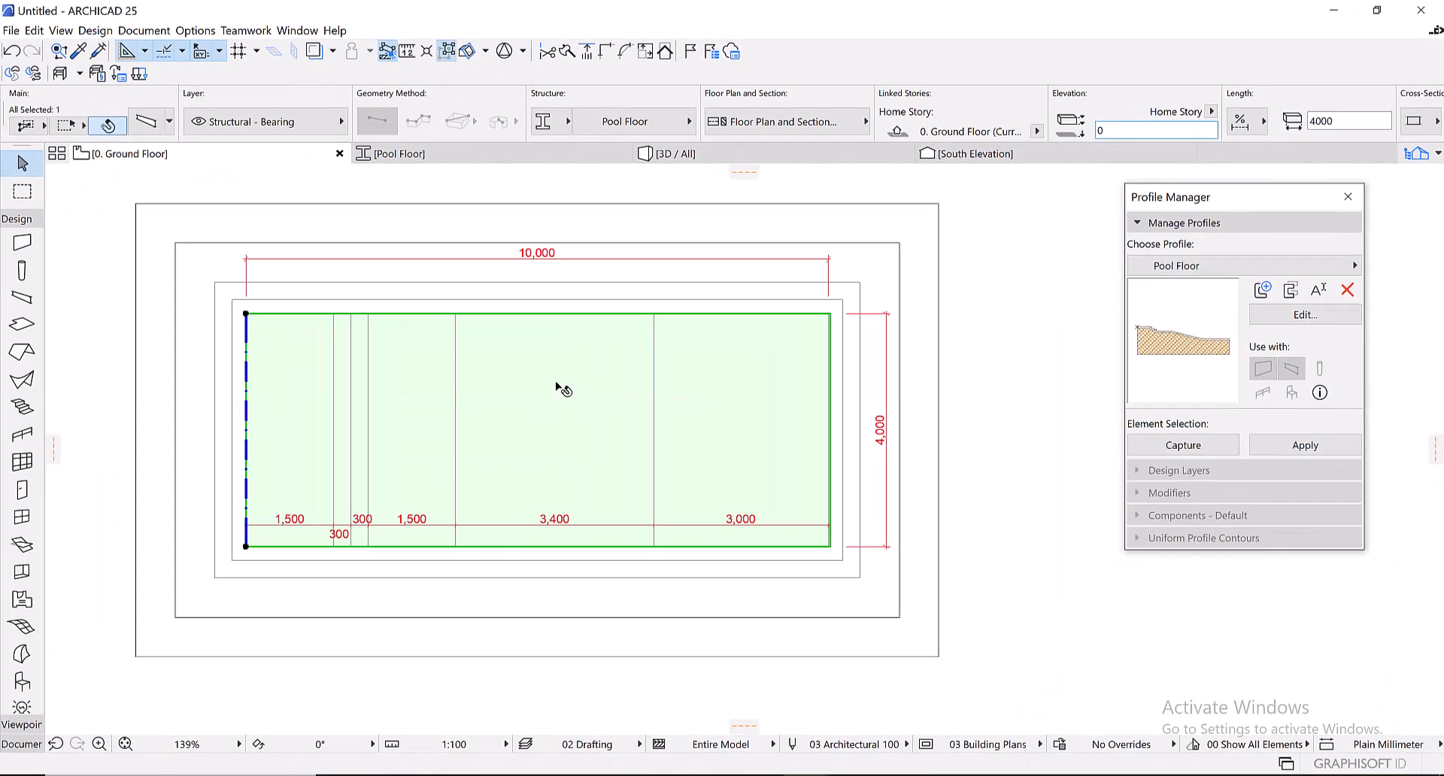
pyautogui.scroll(-3, 151, 677)
pyautogui.scroll(6, 441, 595)
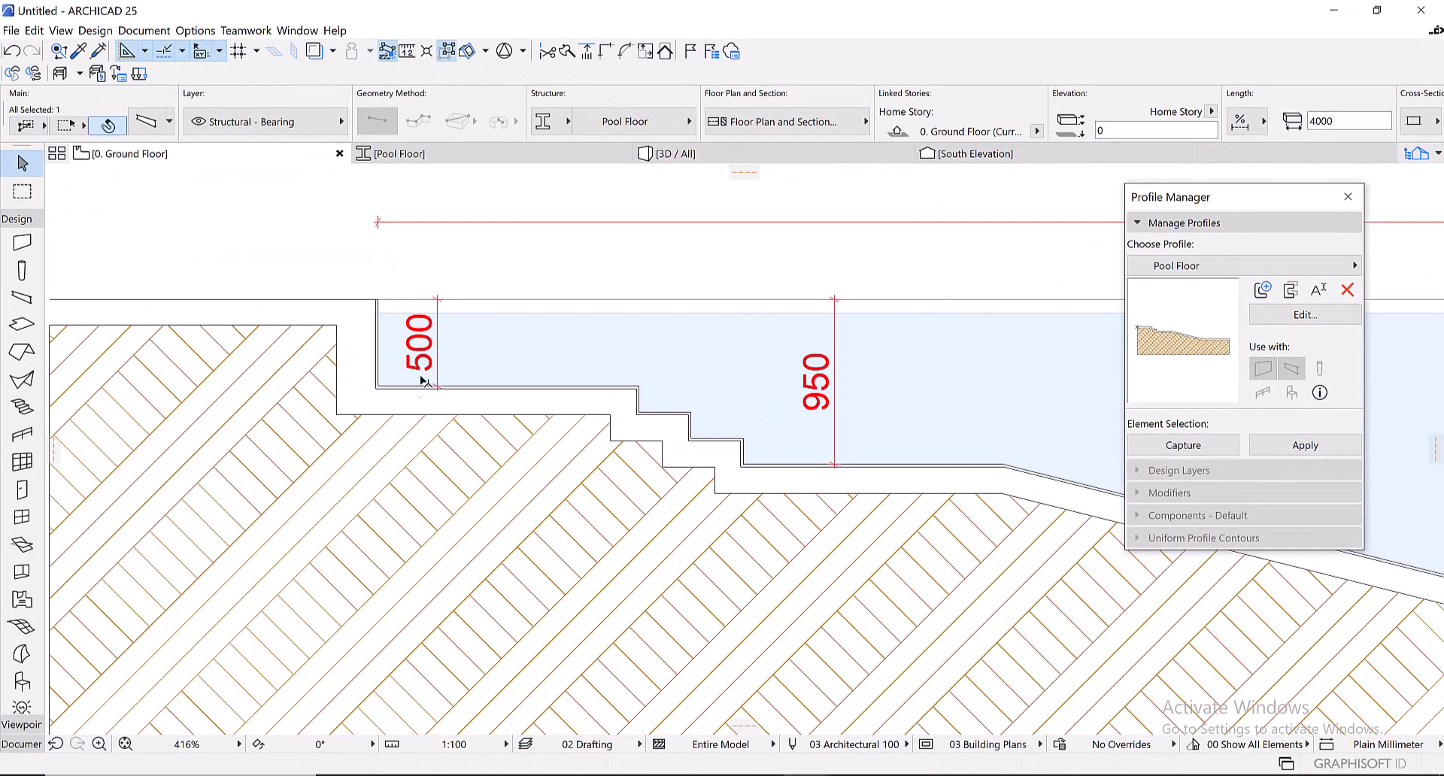
pyautogui.scroll(-8, 445, 359)
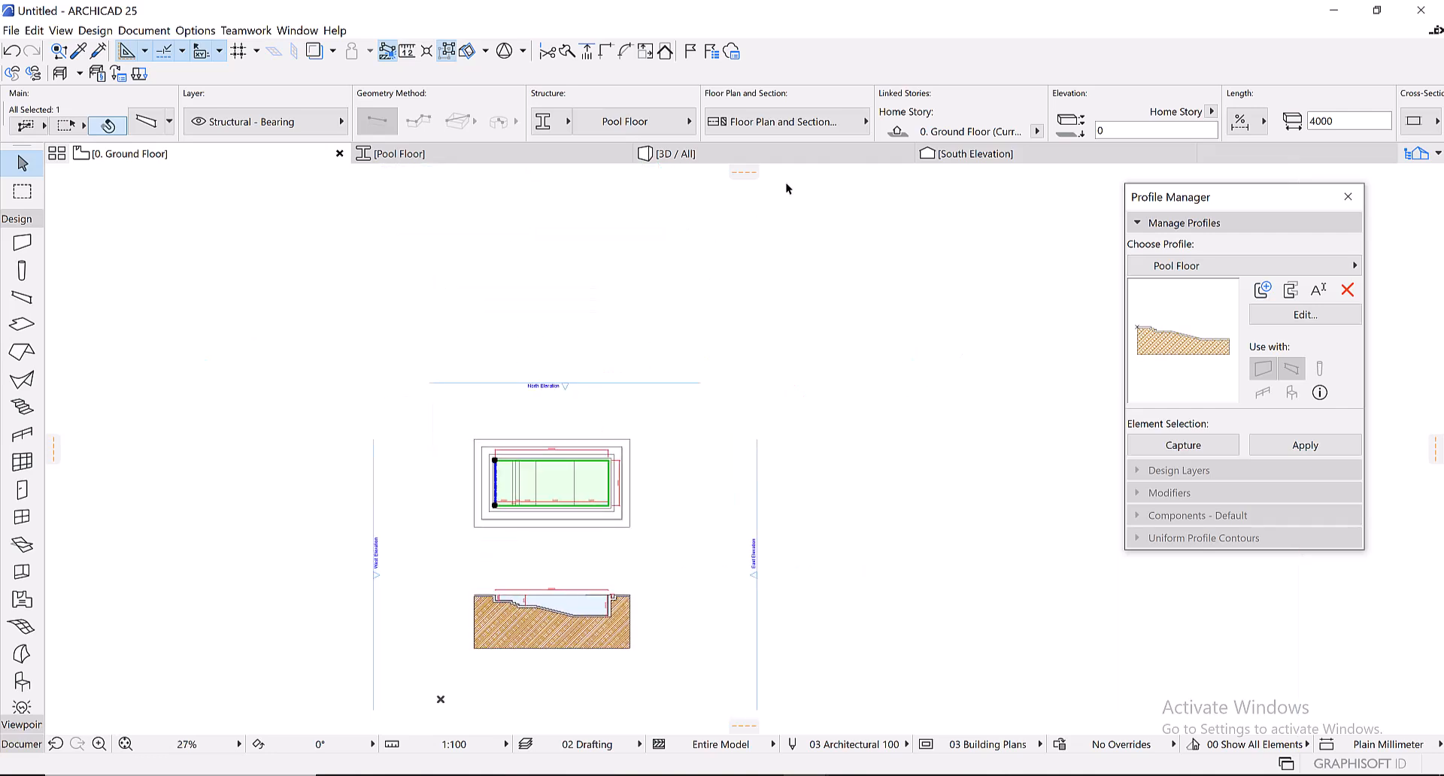
pyautogui.click(1123, 131)
pyautogui.write('-500')
pyautogui.click(647, 561)
pyautogui.scroll(4, 496, 496)
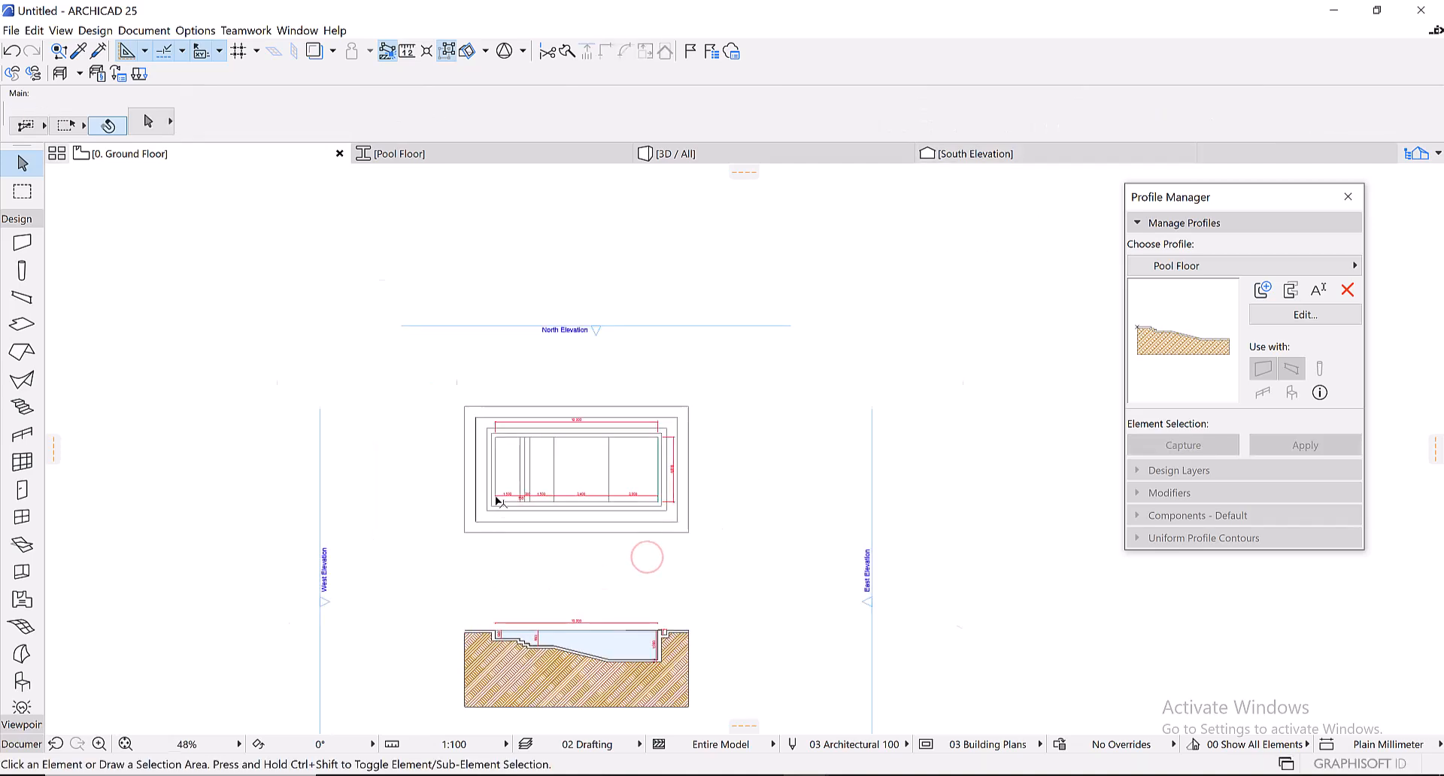
# - Examine the stepped and sloped pool floor in 3D, especially where it meets the long side wall
pyautogui.click(687, 154)
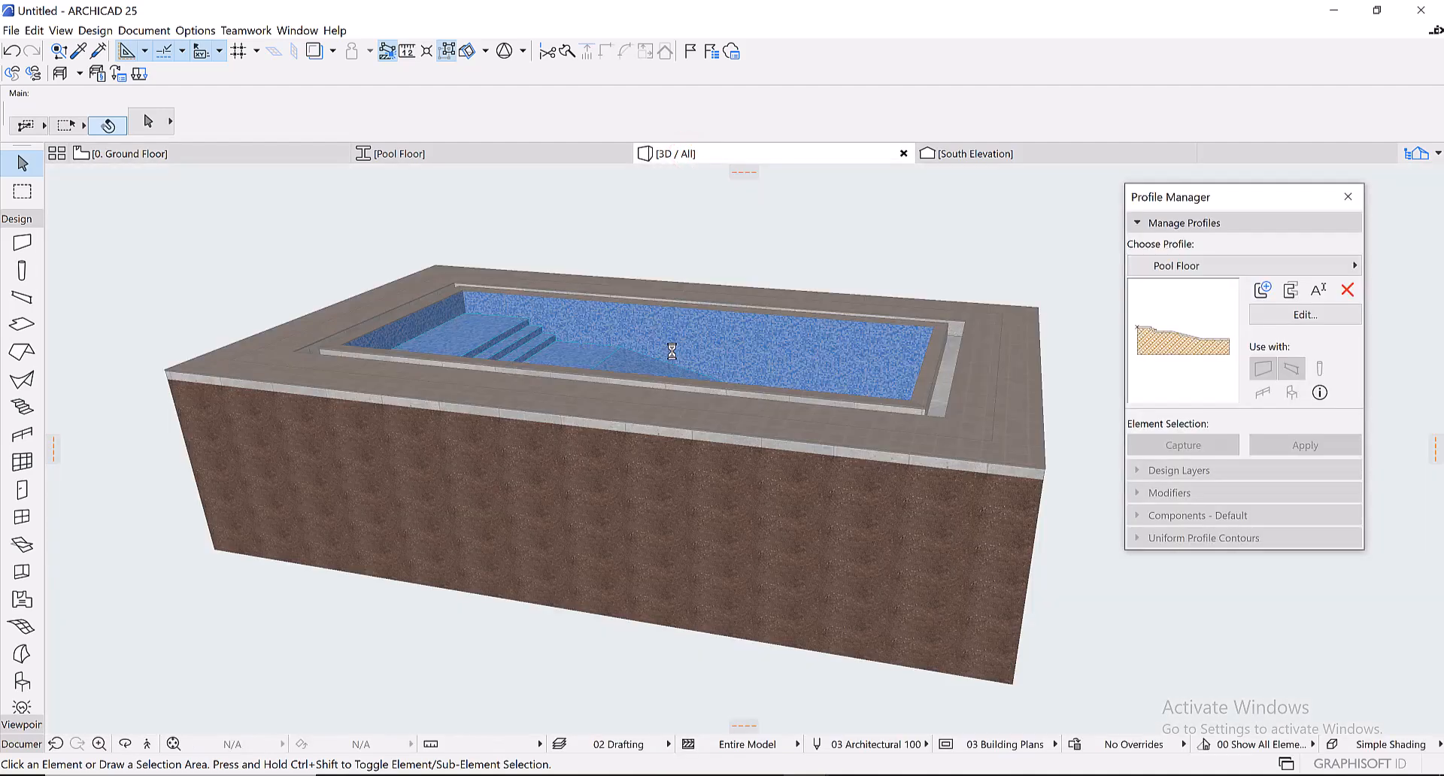
pyautogui.moveTo(672, 356); pyautogui.dragTo(637, 402)
pyautogui.scroll(10, 644, 398)
pyautogui.moveTo(547, 394); pyautogui.dragTo(735, 396)
pyautogui.click(729, 389)
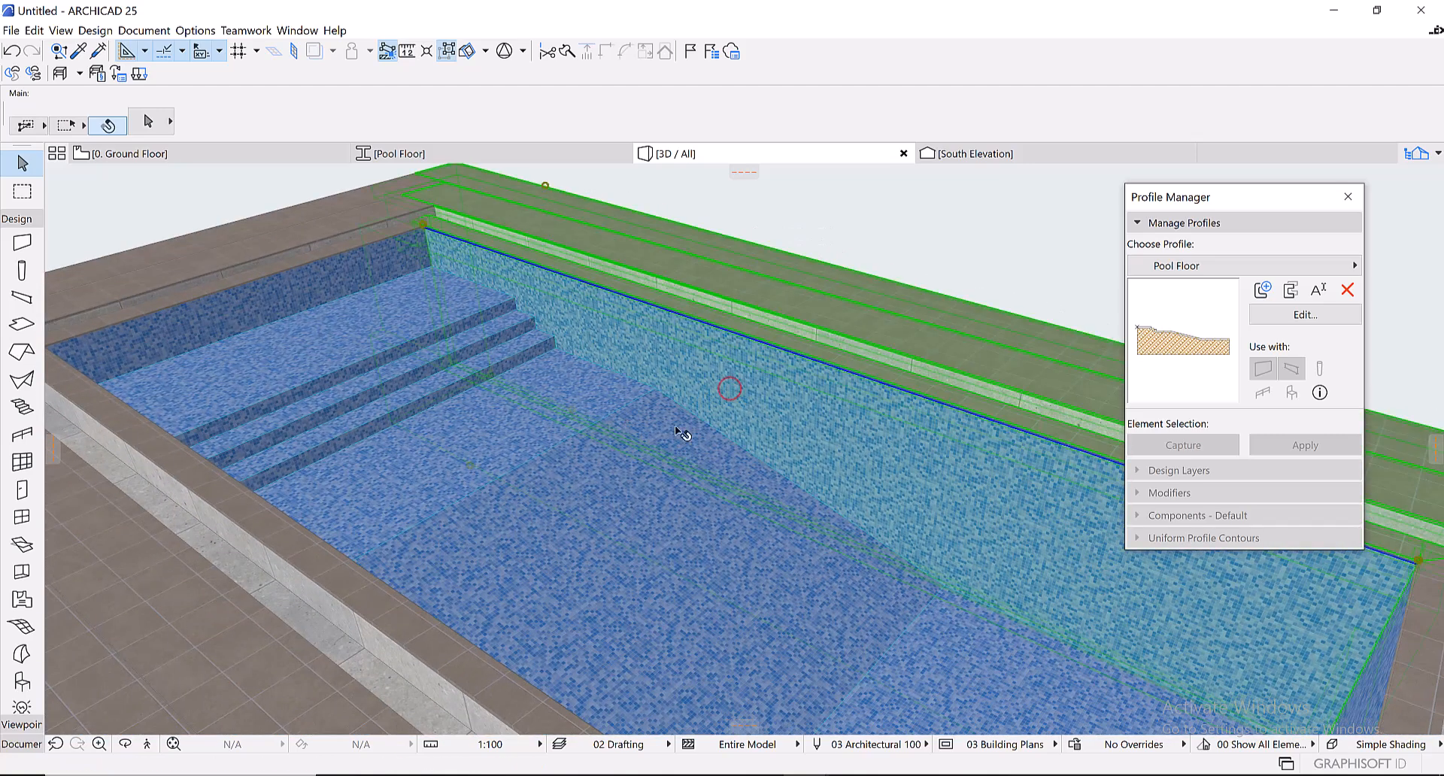
# - Close the Profile Manager and examine the finished pool in 3D, especially the open drainage channel around the rim
pyautogui.click(573, 525)
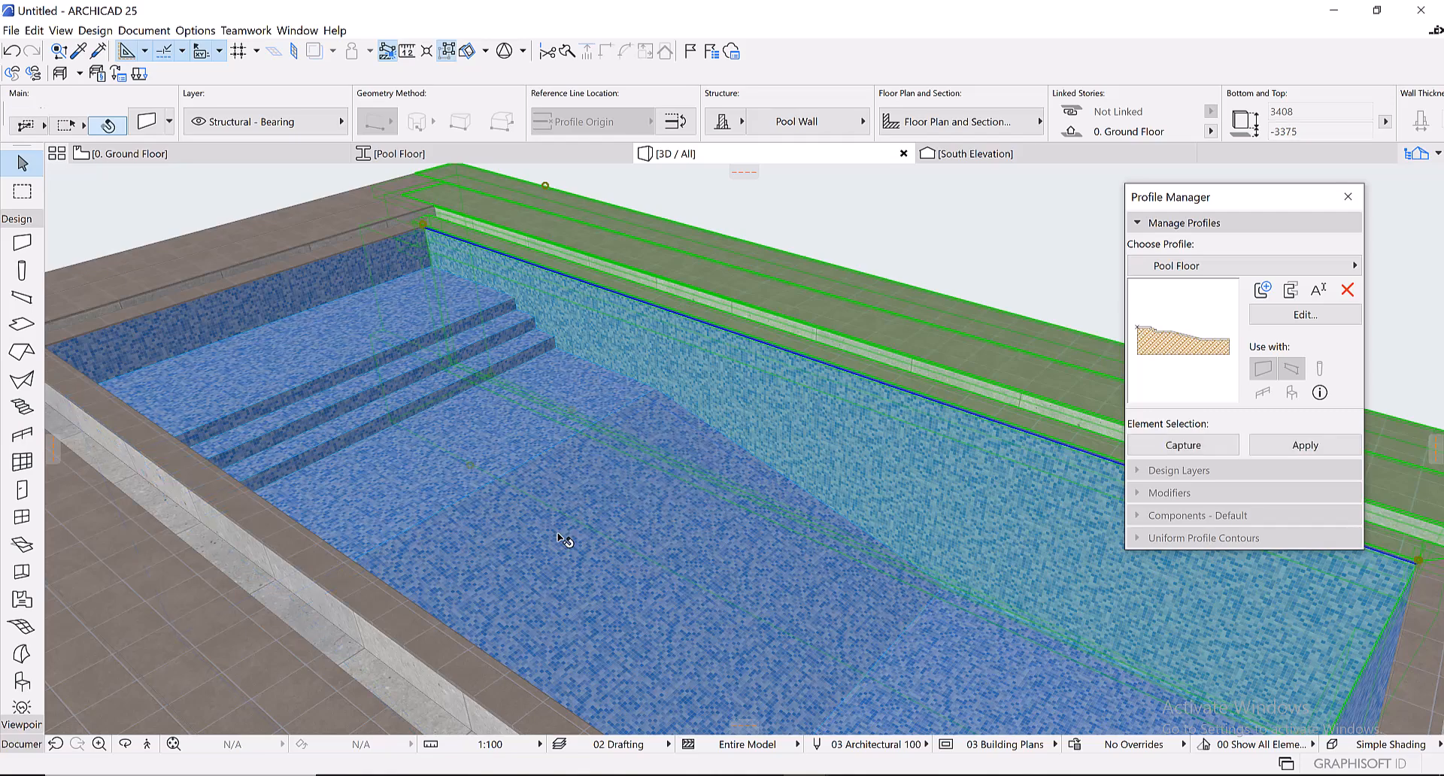
pyautogui.press('Escape')
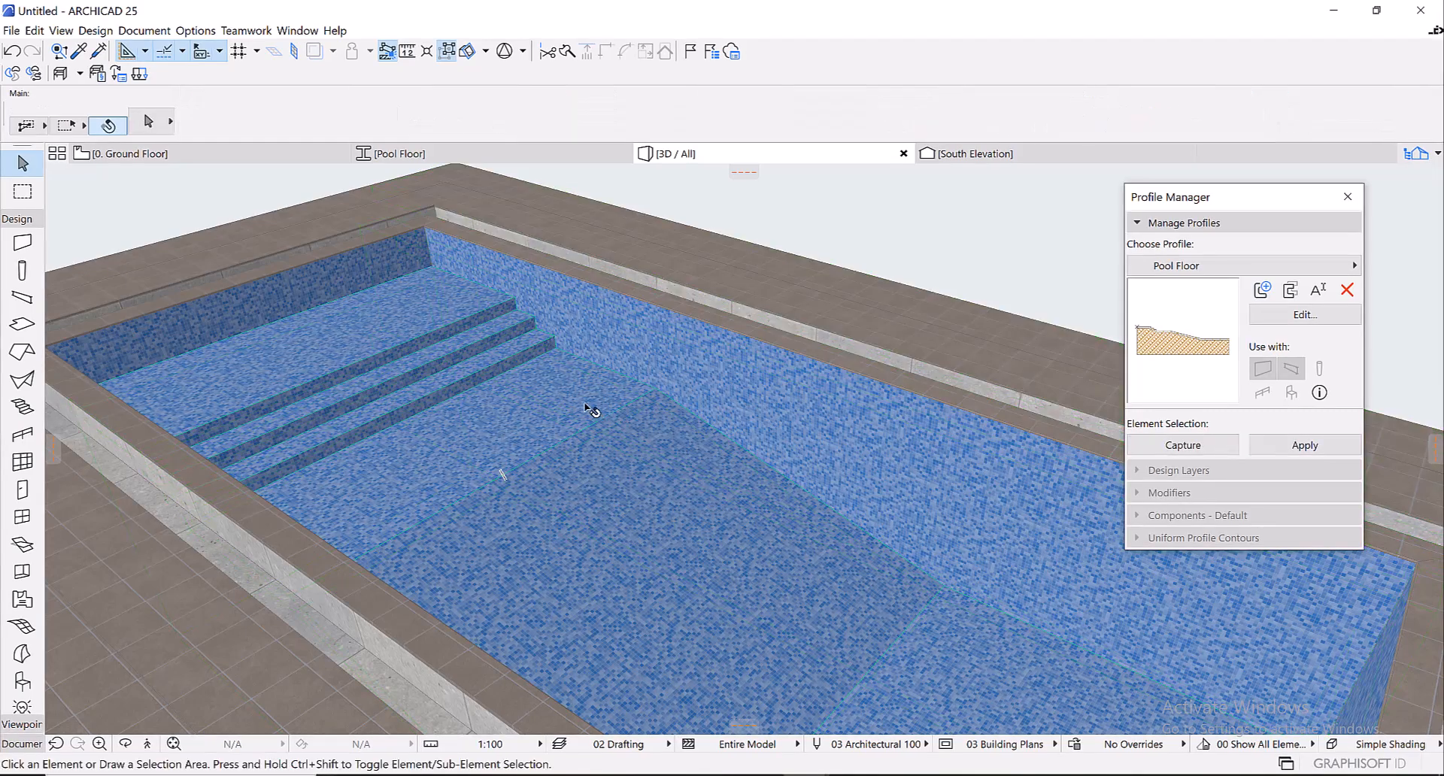
pyautogui.keyDown('shift'); pyautogui.moveTo(597, 413); pyautogui.dragTo(767, 489, button='middle'); pyautogui.keyUp('shift')
pyautogui.scroll(-5, 767, 488)
pyautogui.keyDown('shift'); pyautogui.moveTo(825, 539); pyautogui.dragTo(1162, 562, button='middle'); pyautogui.keyUp('shift')
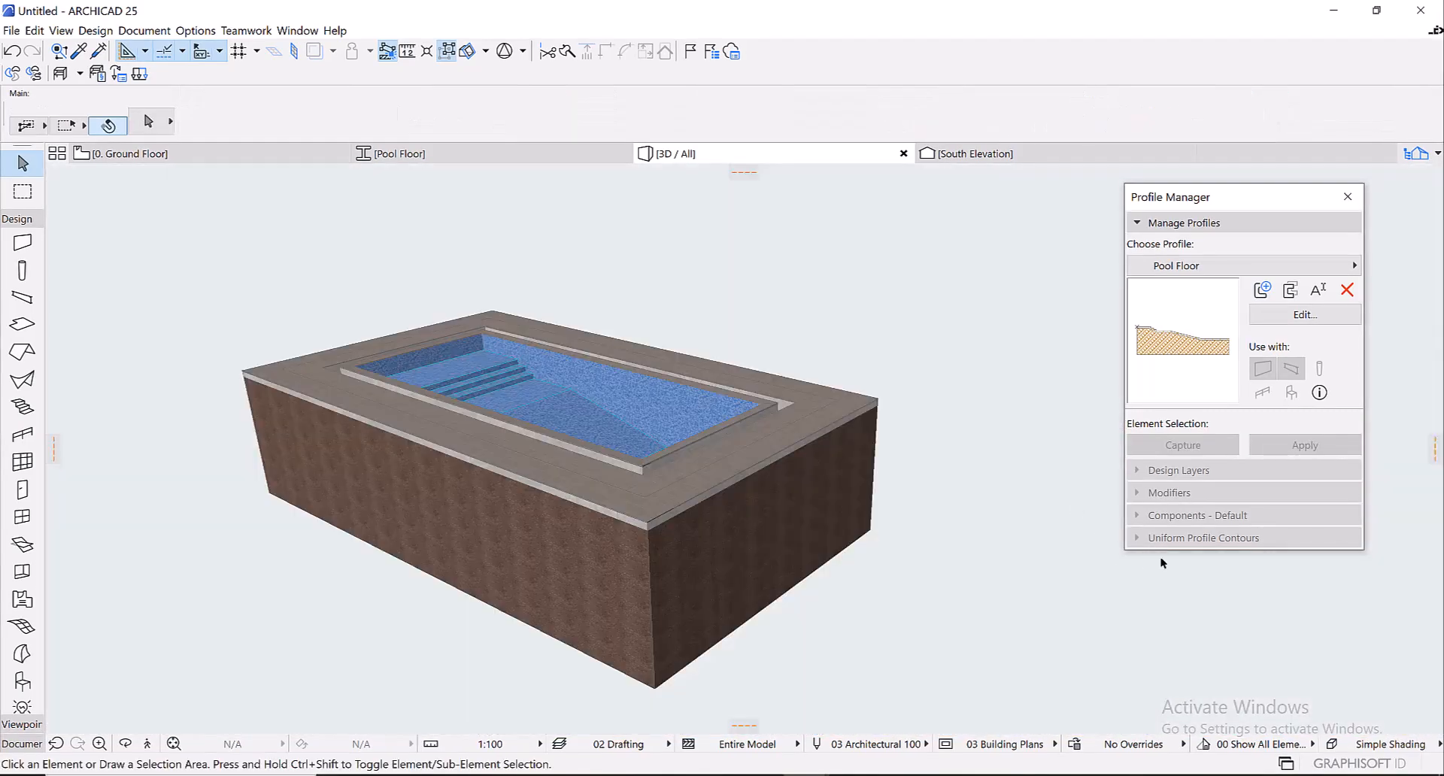
pyautogui.click(1348, 197)
pyautogui.scroll(5, 925, 529)
pyautogui.scroll(6, 904, 620)
pyautogui.keyDown('shift'); pyautogui.moveTo(908, 587); pyautogui.dragTo(1017, 418, button='middle'); pyautogui.keyUp('shift')
pyautogui.keyDown('shift'); pyautogui.moveTo(923, 496); pyautogui.dragTo(783, 490, button='middle'); pyautogui.keyUp('shift')
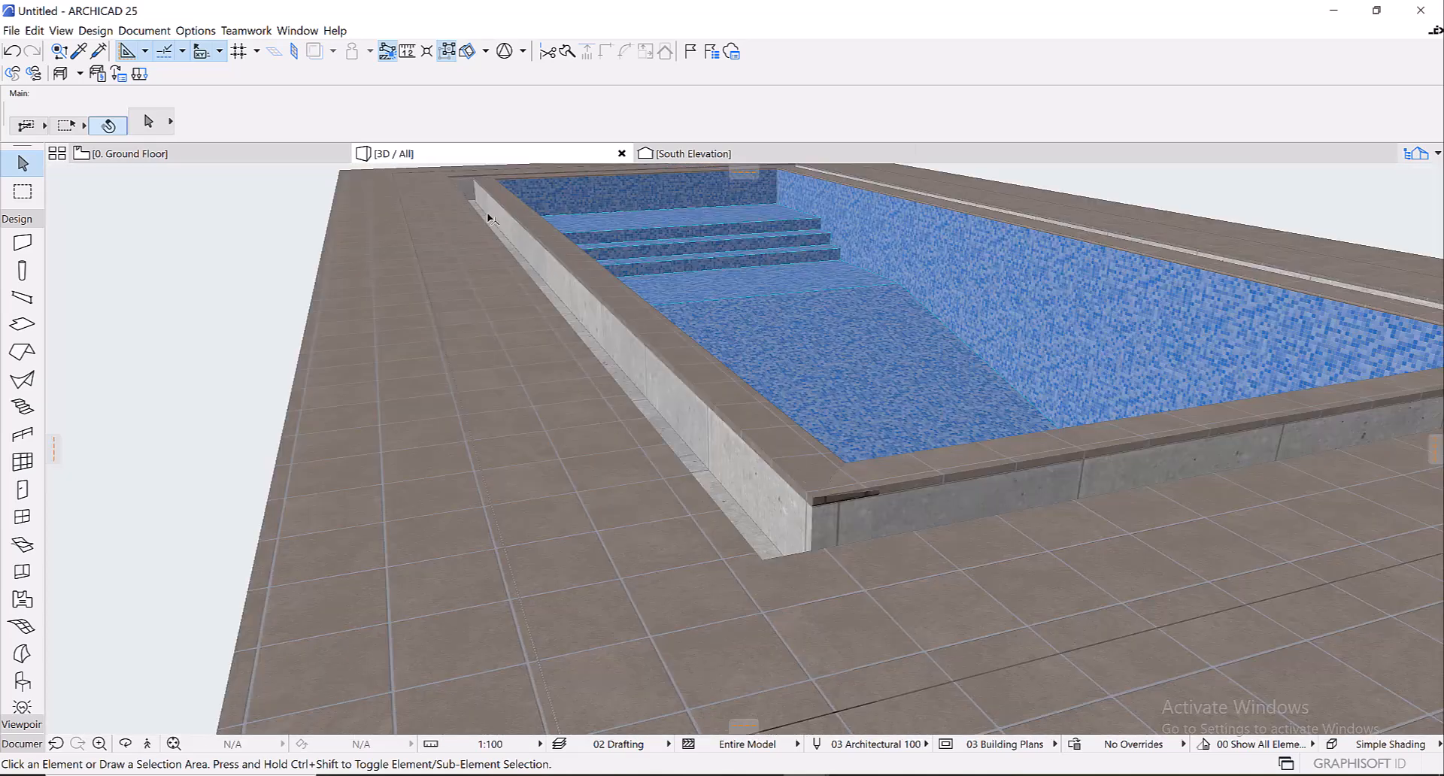
pyautogui.keyDown('shift'); pyautogui.moveTo(782, 506); pyautogui.dragTo(886, 518, button='middle'); pyautogui.keyUp('shift')
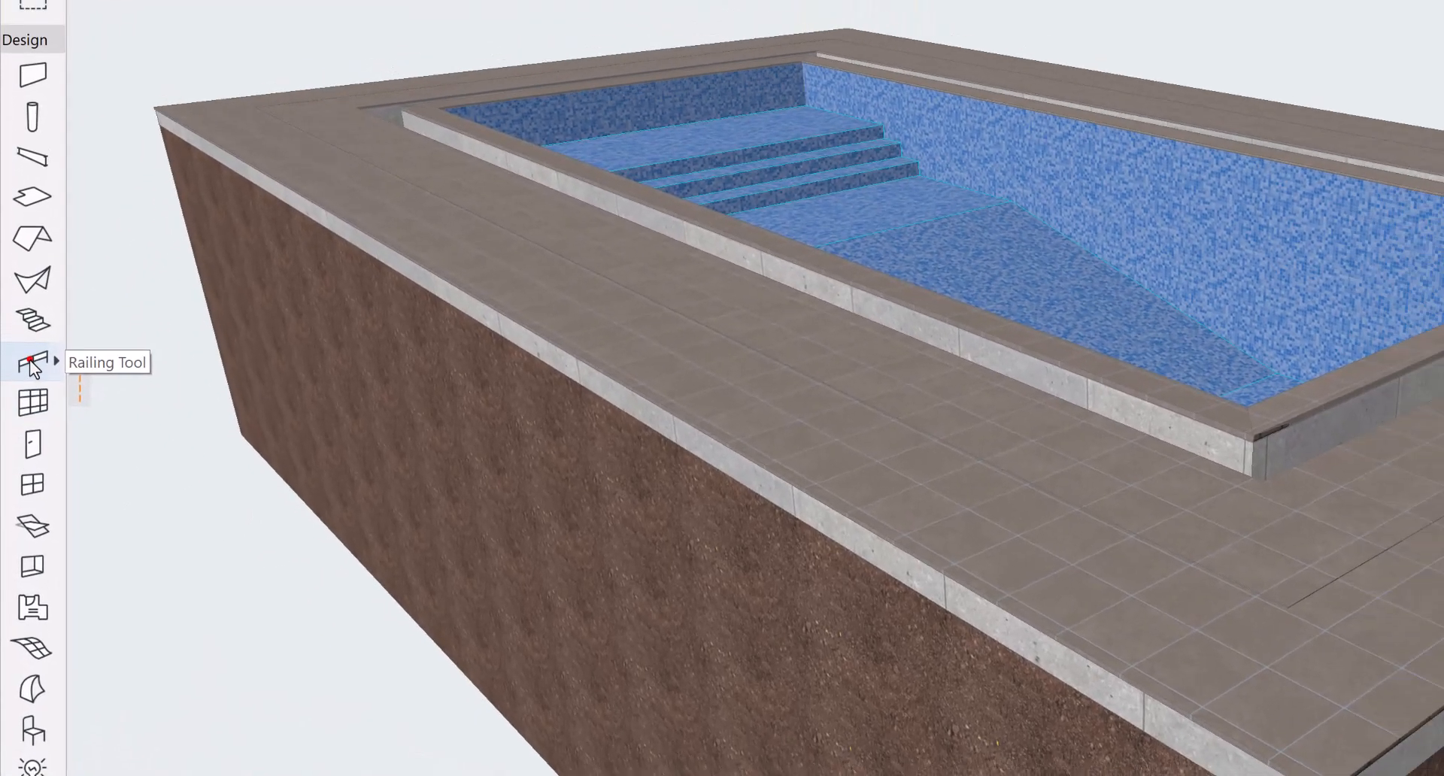
# - Remove the toprail and the handrail from the segment in the default railing settings
pyautogui.click(31, 346)
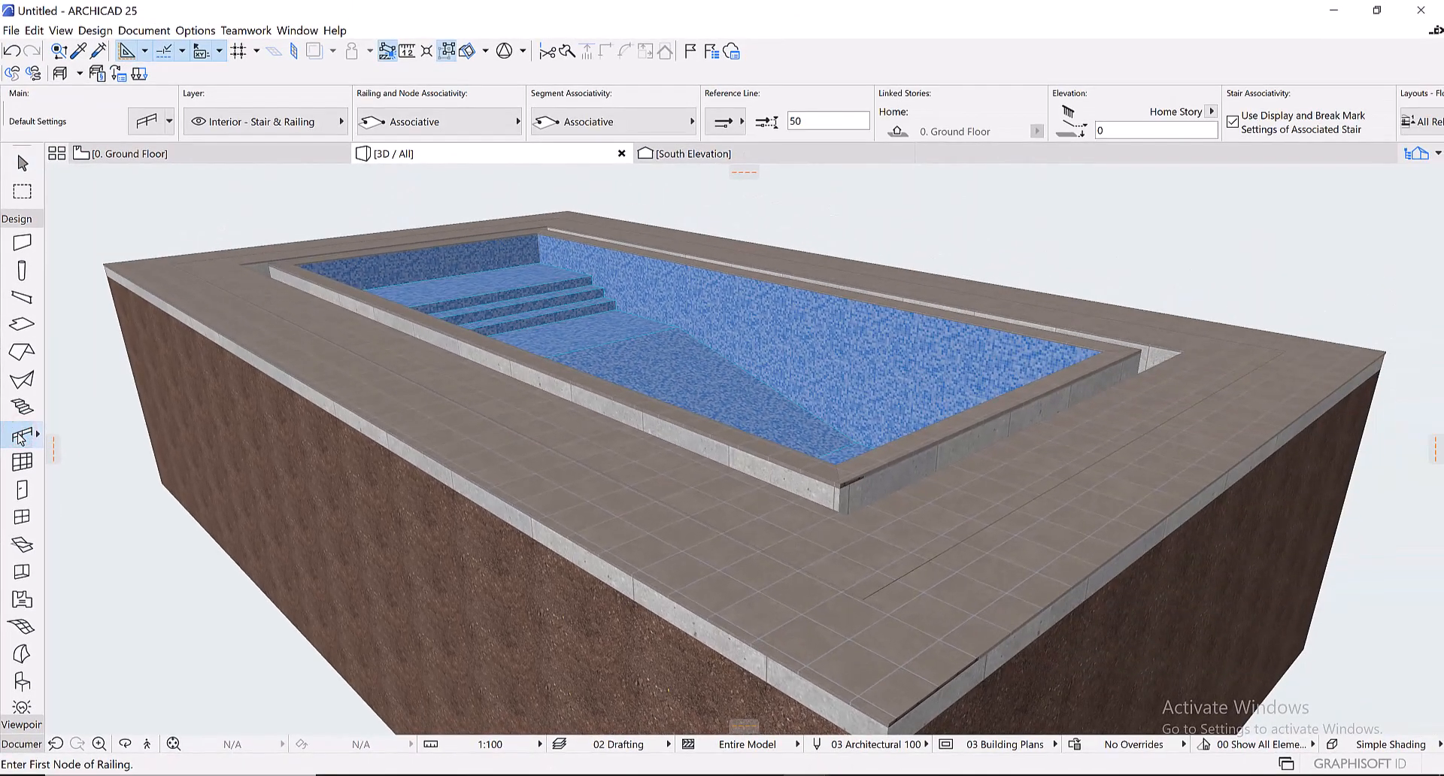
pyautogui.doubleClick(20, 437)
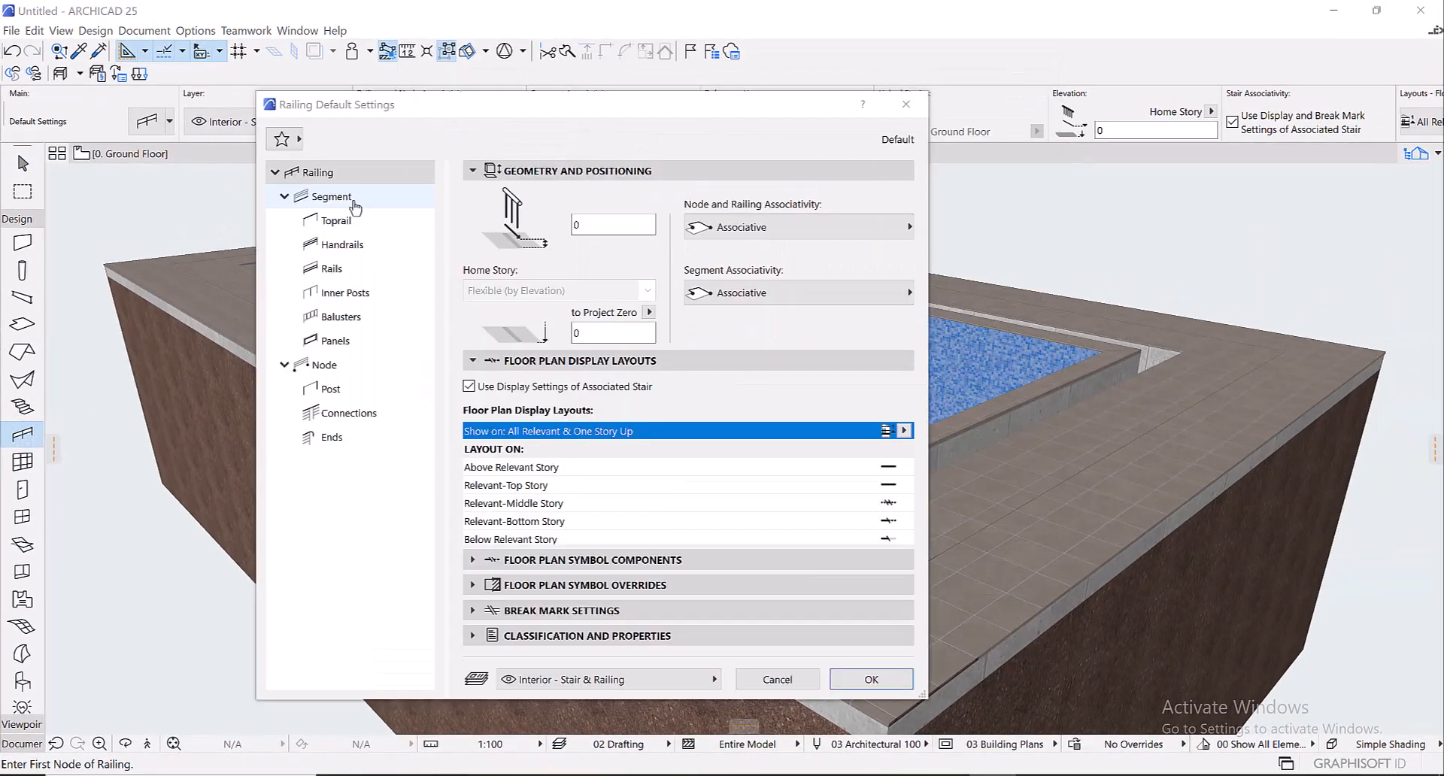
pyautogui.click(351, 200)
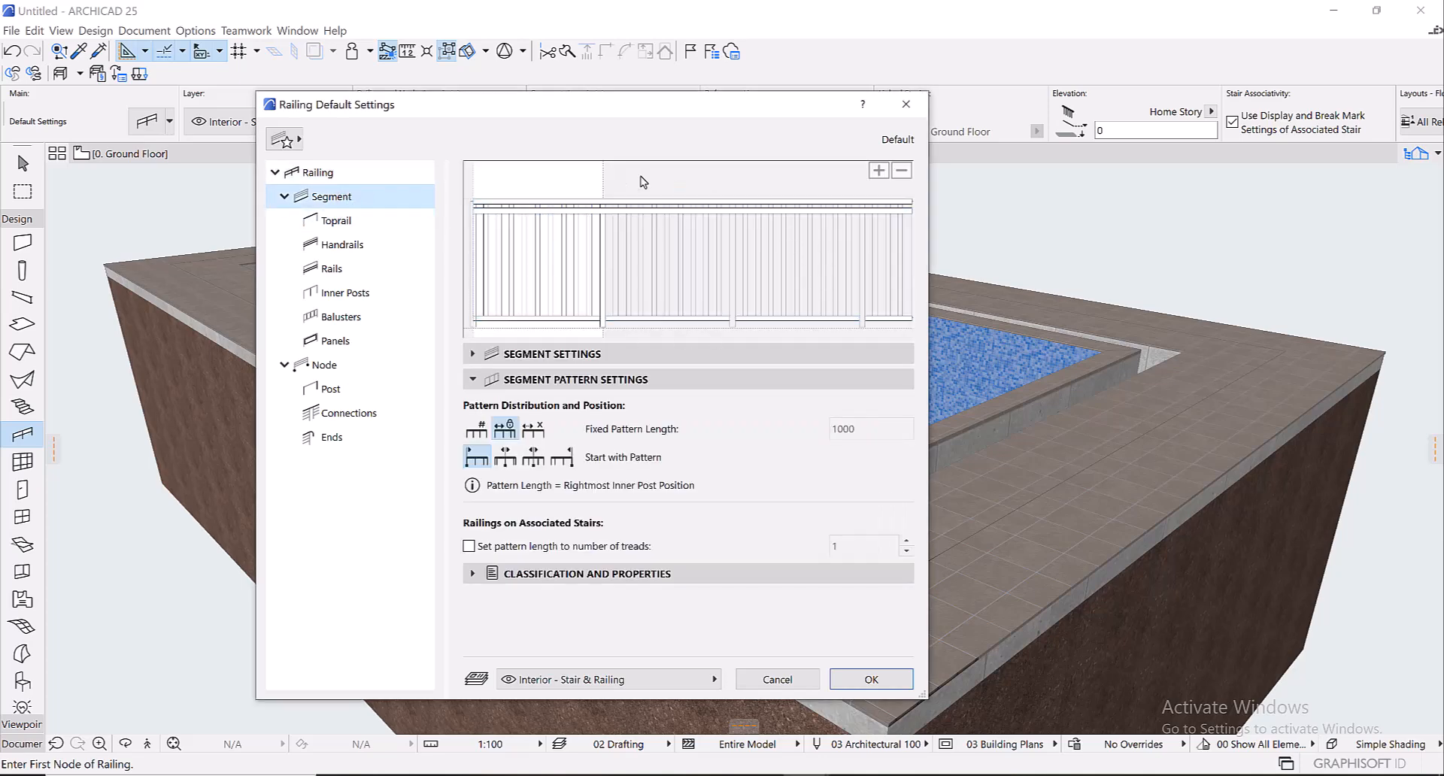
pyautogui.click(576, 204)
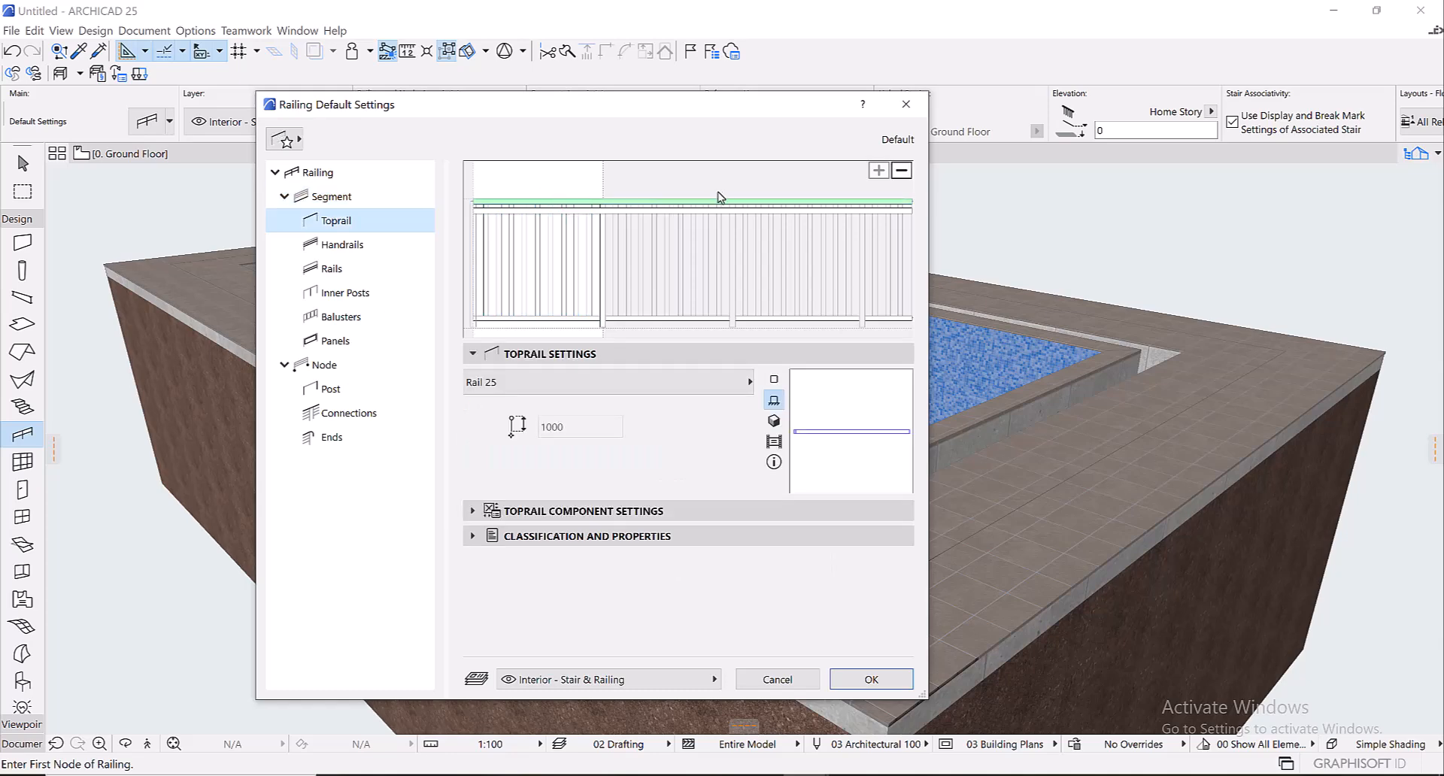
pyautogui.click(902, 172)
pyautogui.click(727, 210)
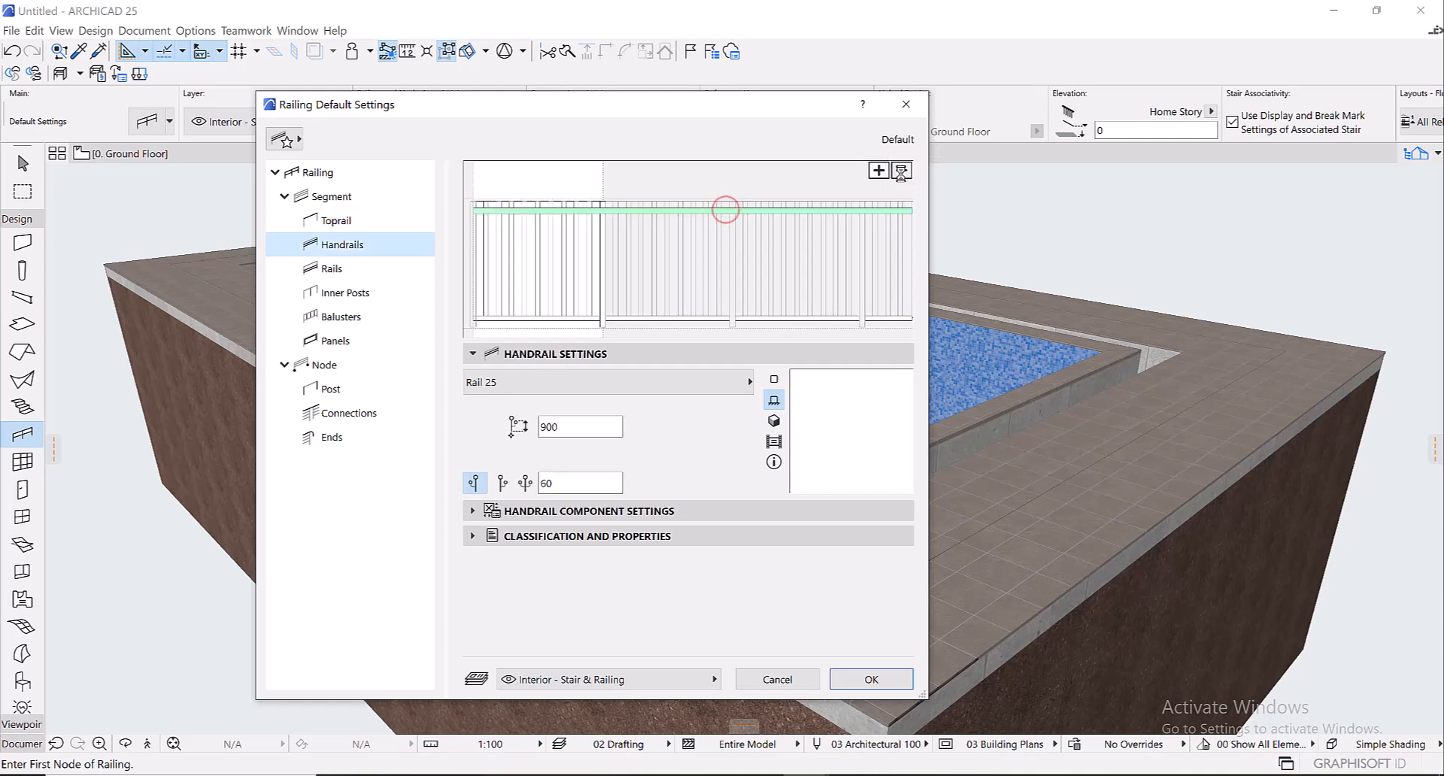
pyautogui.click(902, 172)
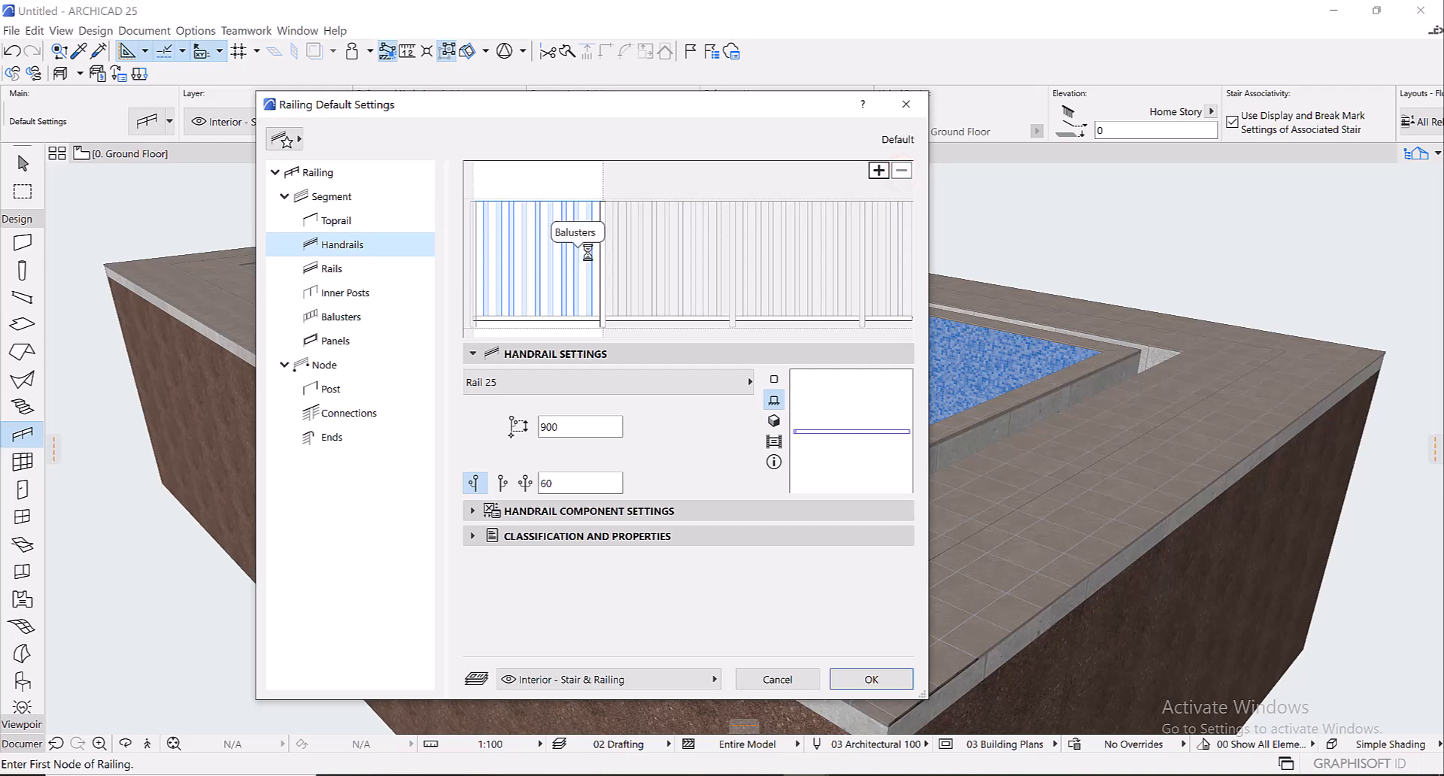
# - Remove the balusters, inner posts and bottom rail from the default railing segment
pyautogui.click(587, 253)
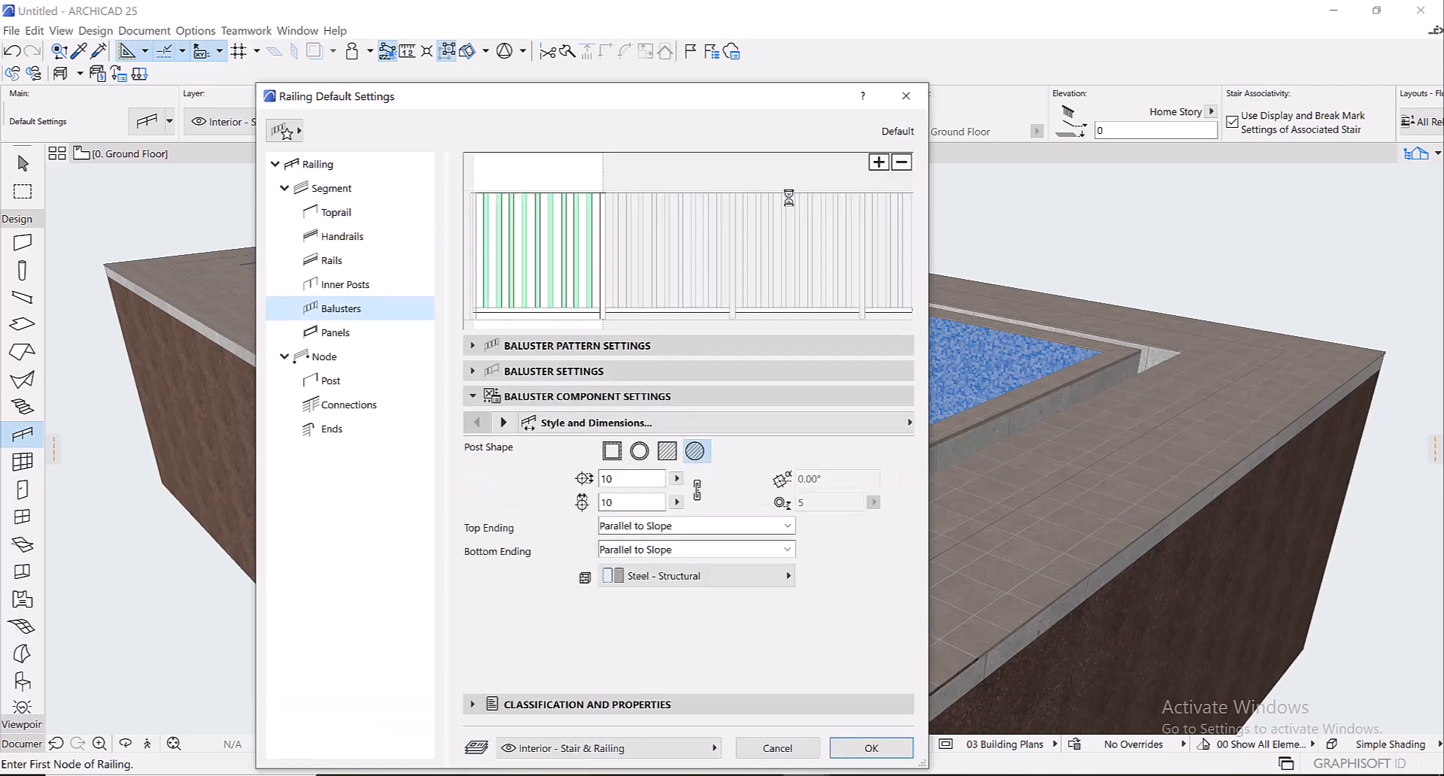
pyautogui.click(902, 162)
pyautogui.click(603, 254)
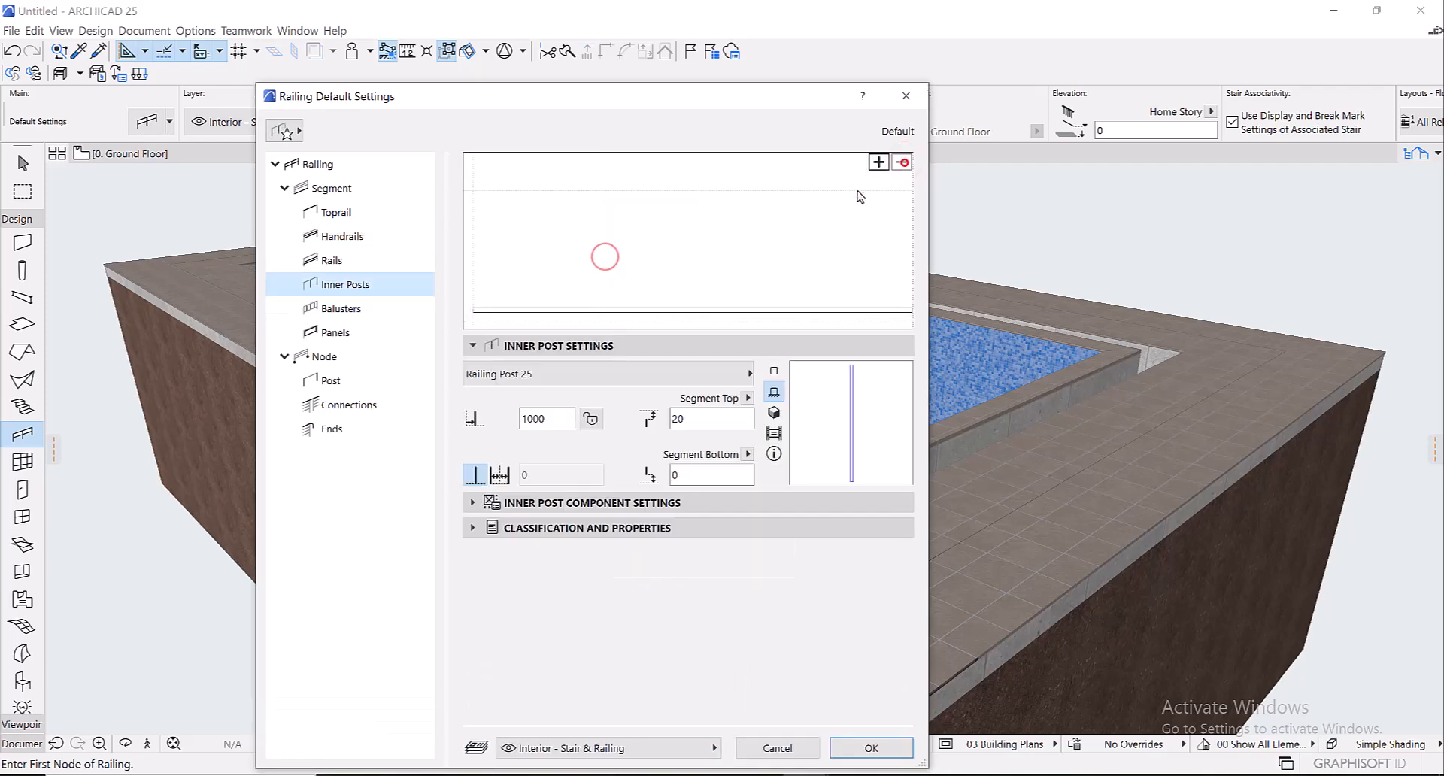
pyautogui.click(902, 162)
pyautogui.click(651, 309)
pyautogui.click(902, 162)
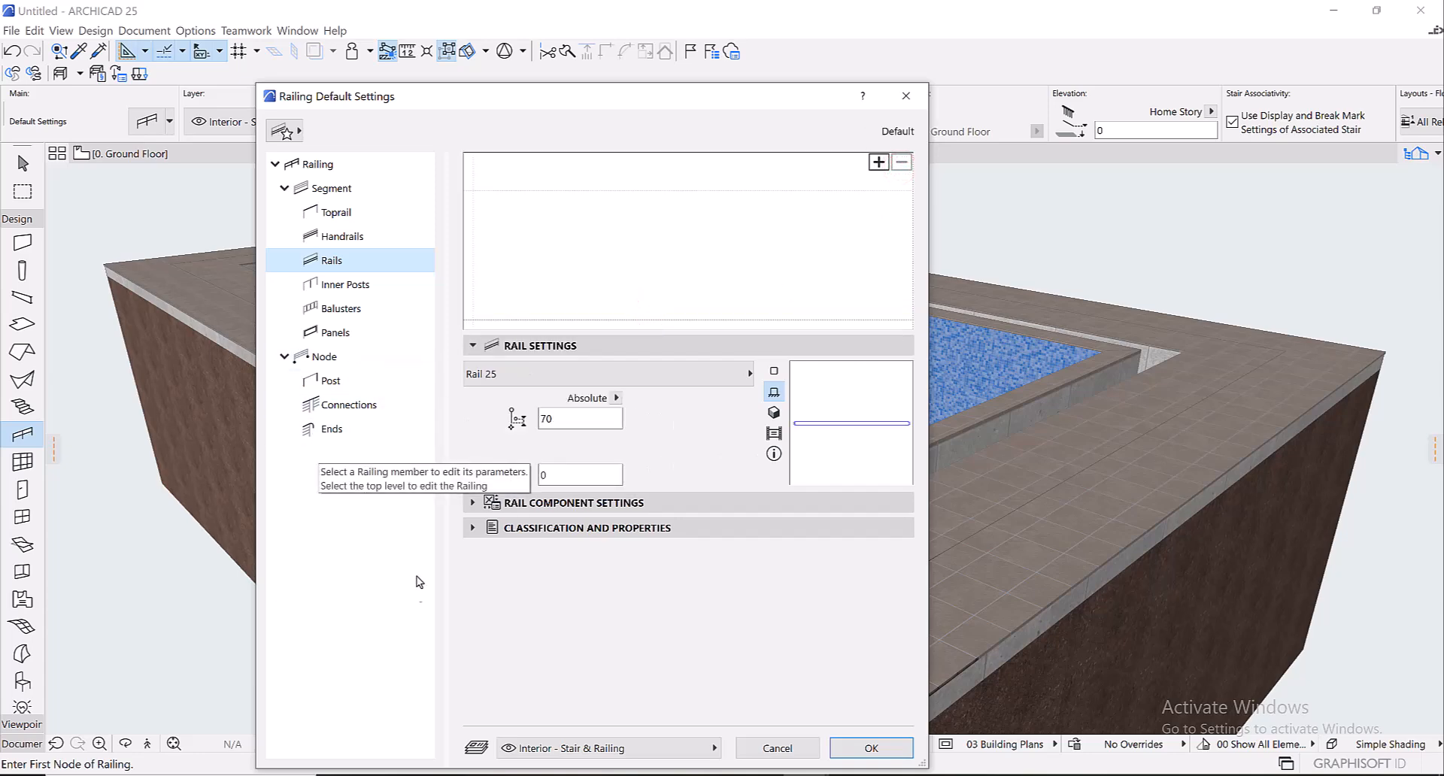
# - Set the post type at the railing's nodes to None
pyautogui.click(343, 385)
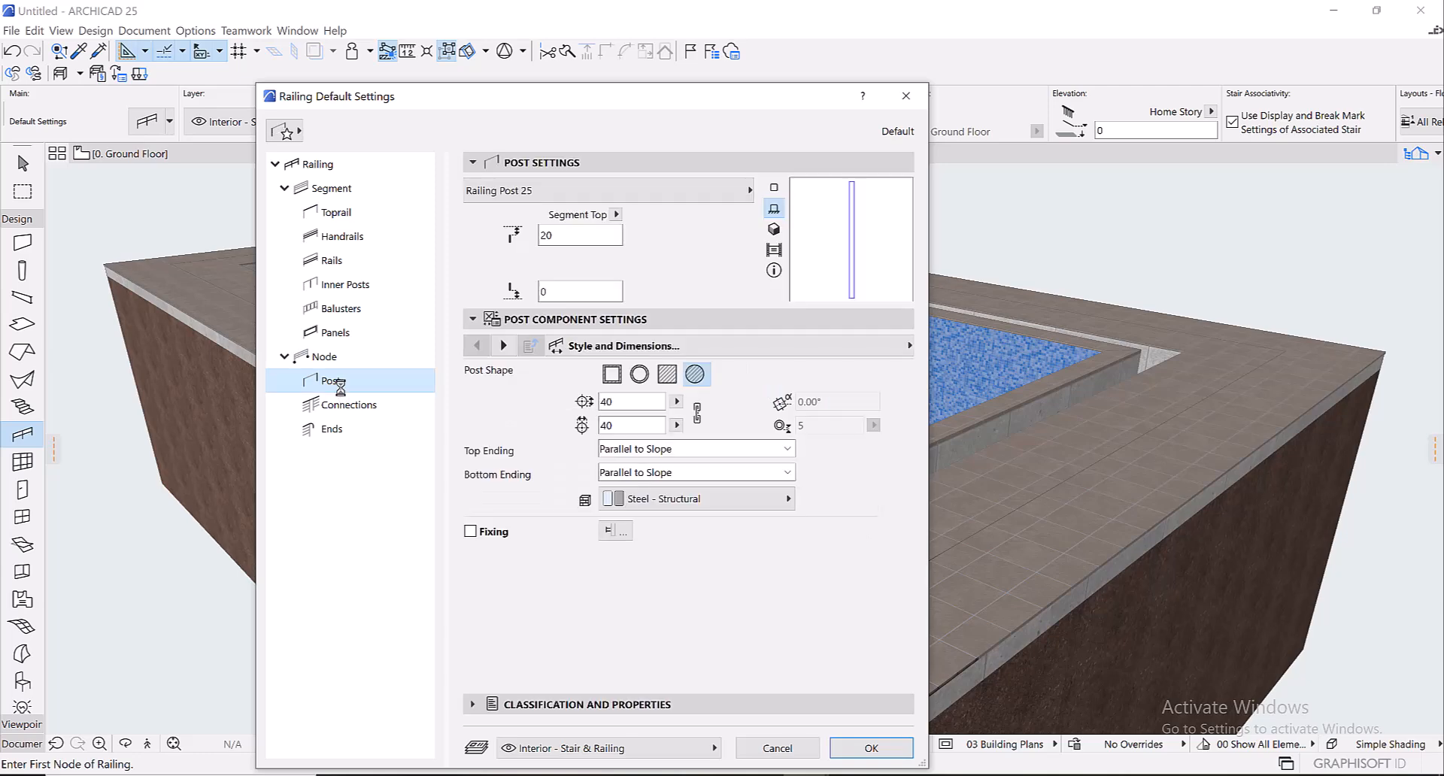
pyautogui.click(628, 190)
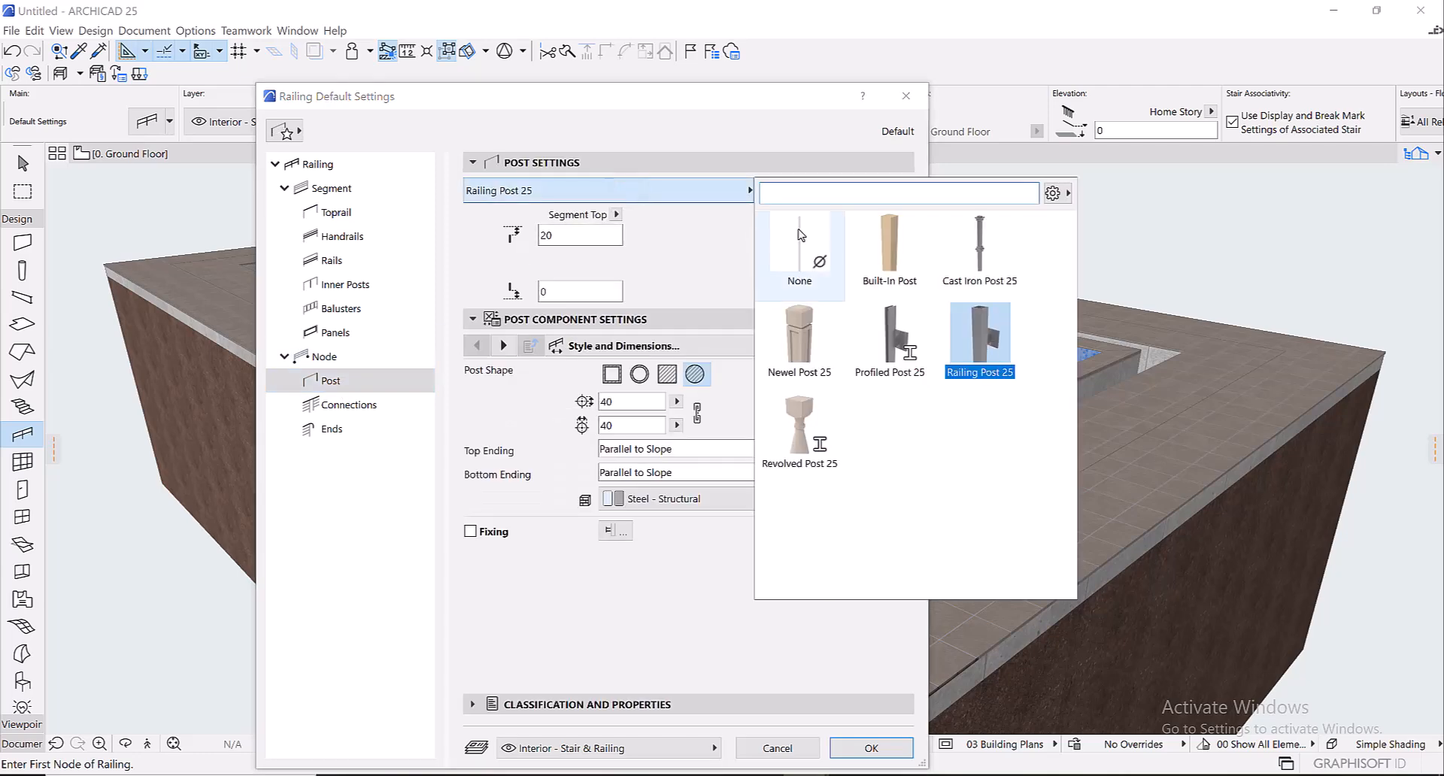
pyautogui.click(799, 241)
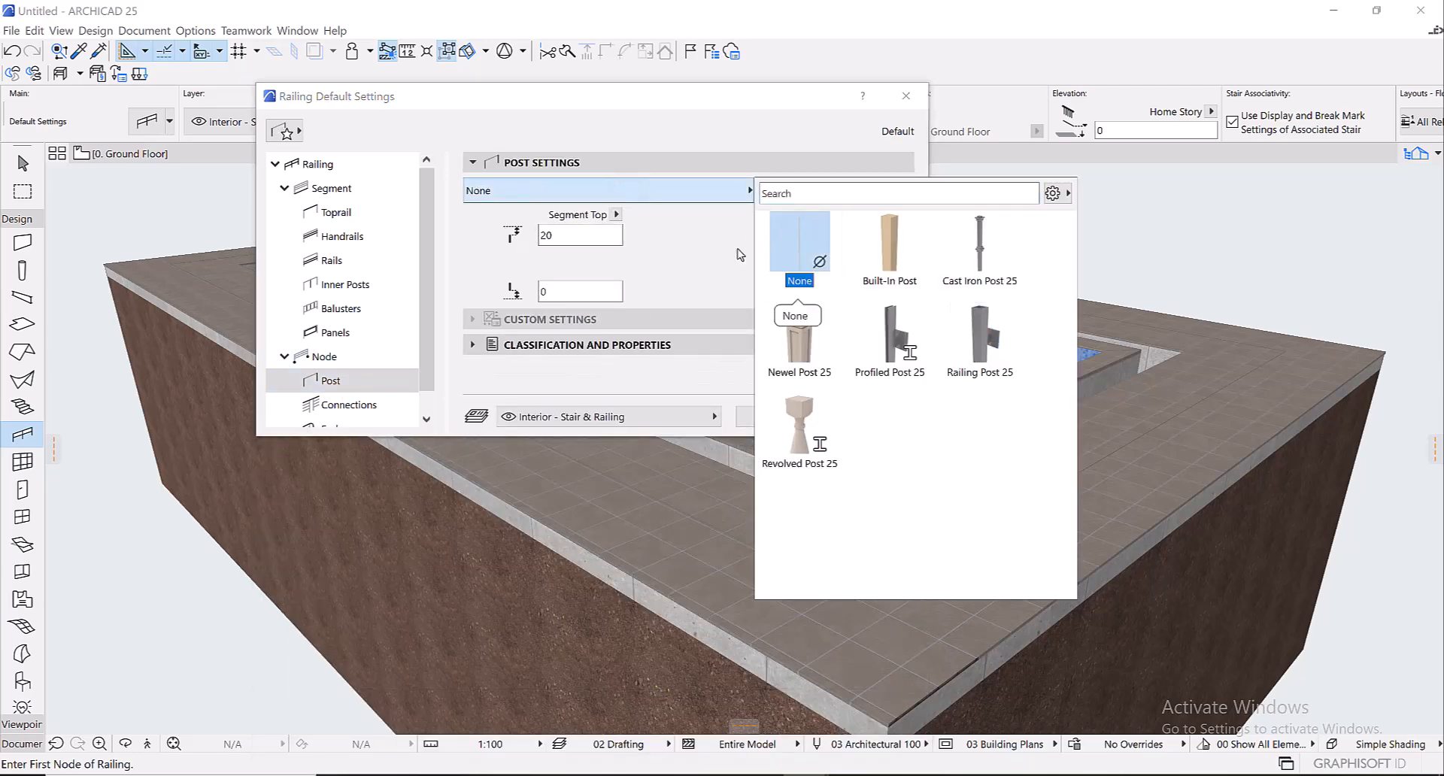
# - Set the railing segment's height to 15 mm
pyautogui.click(342, 192)
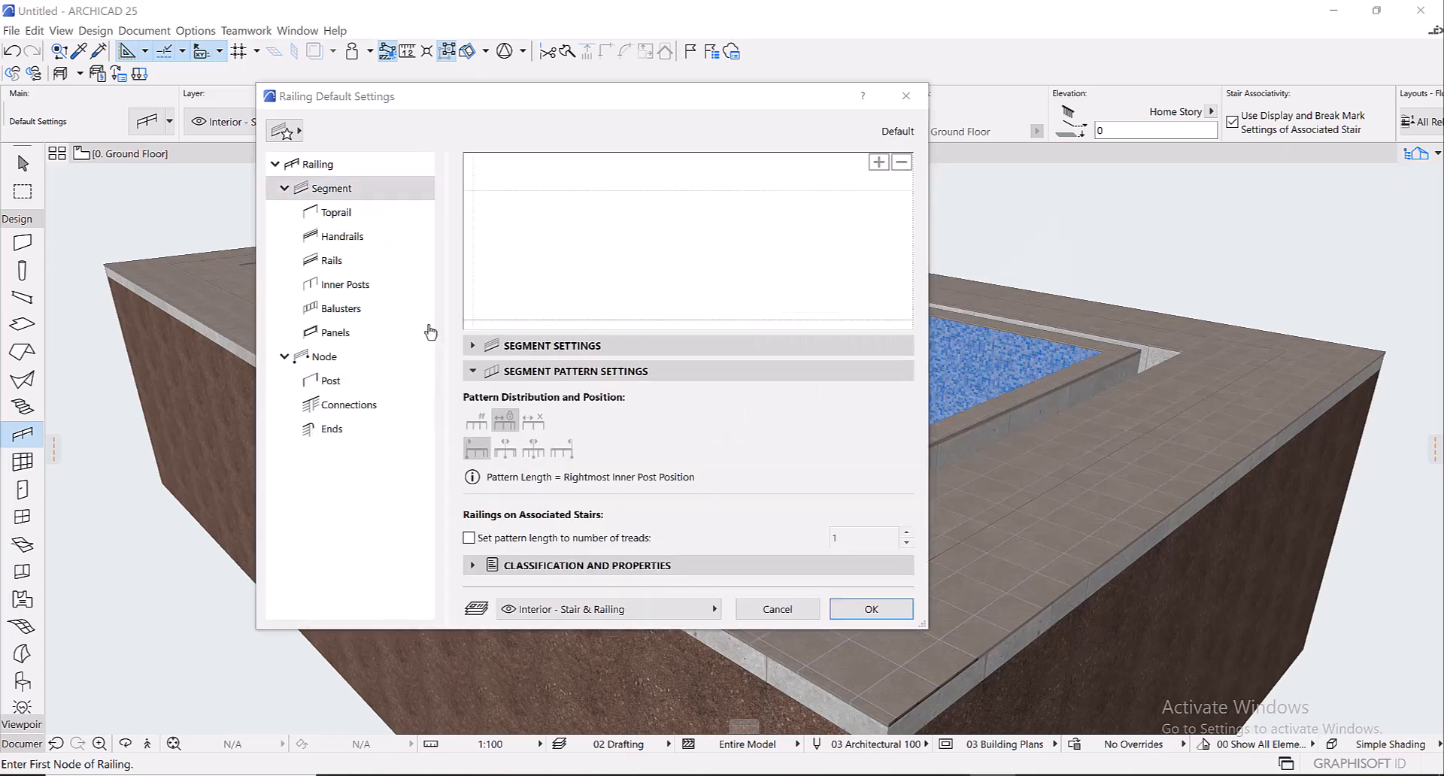
pyautogui.click(338, 191)
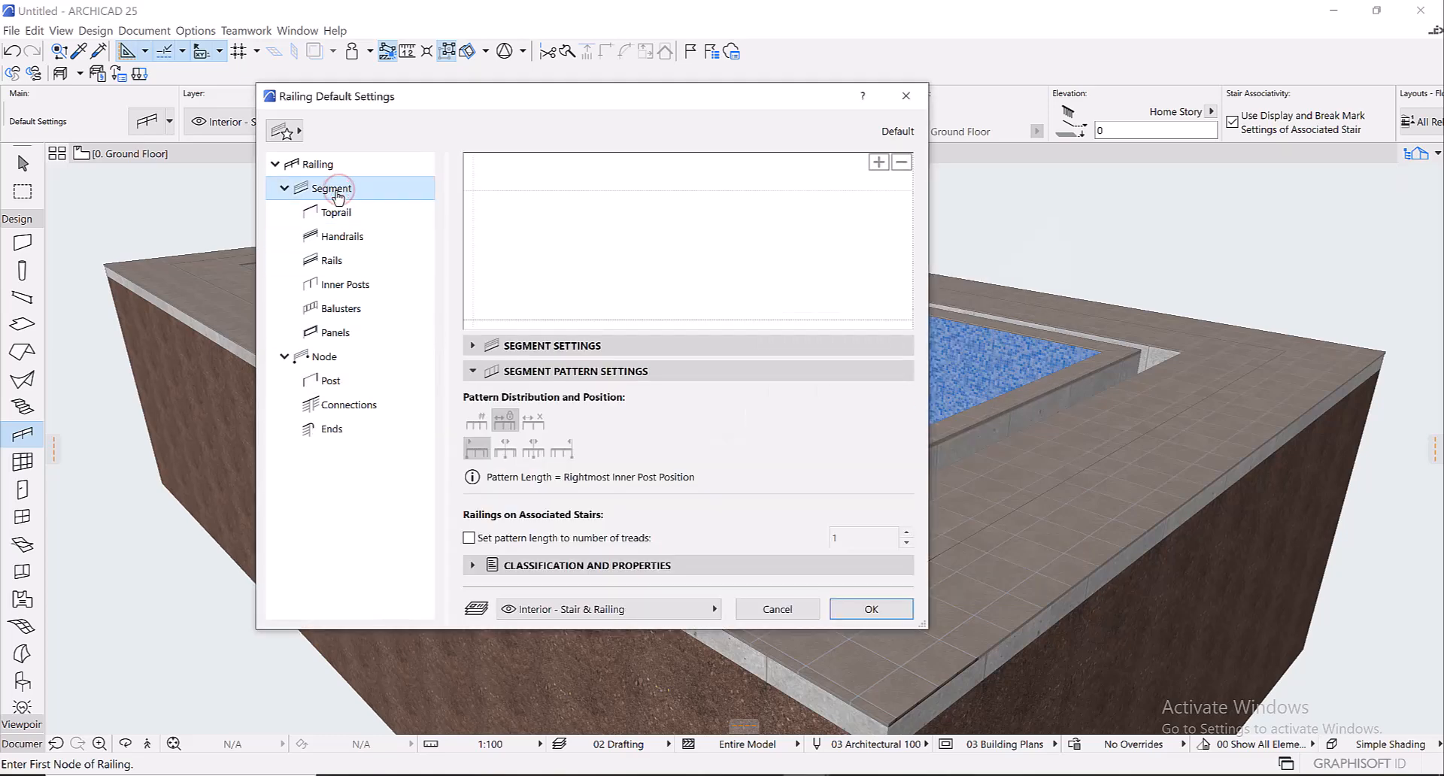
pyautogui.click(497, 347)
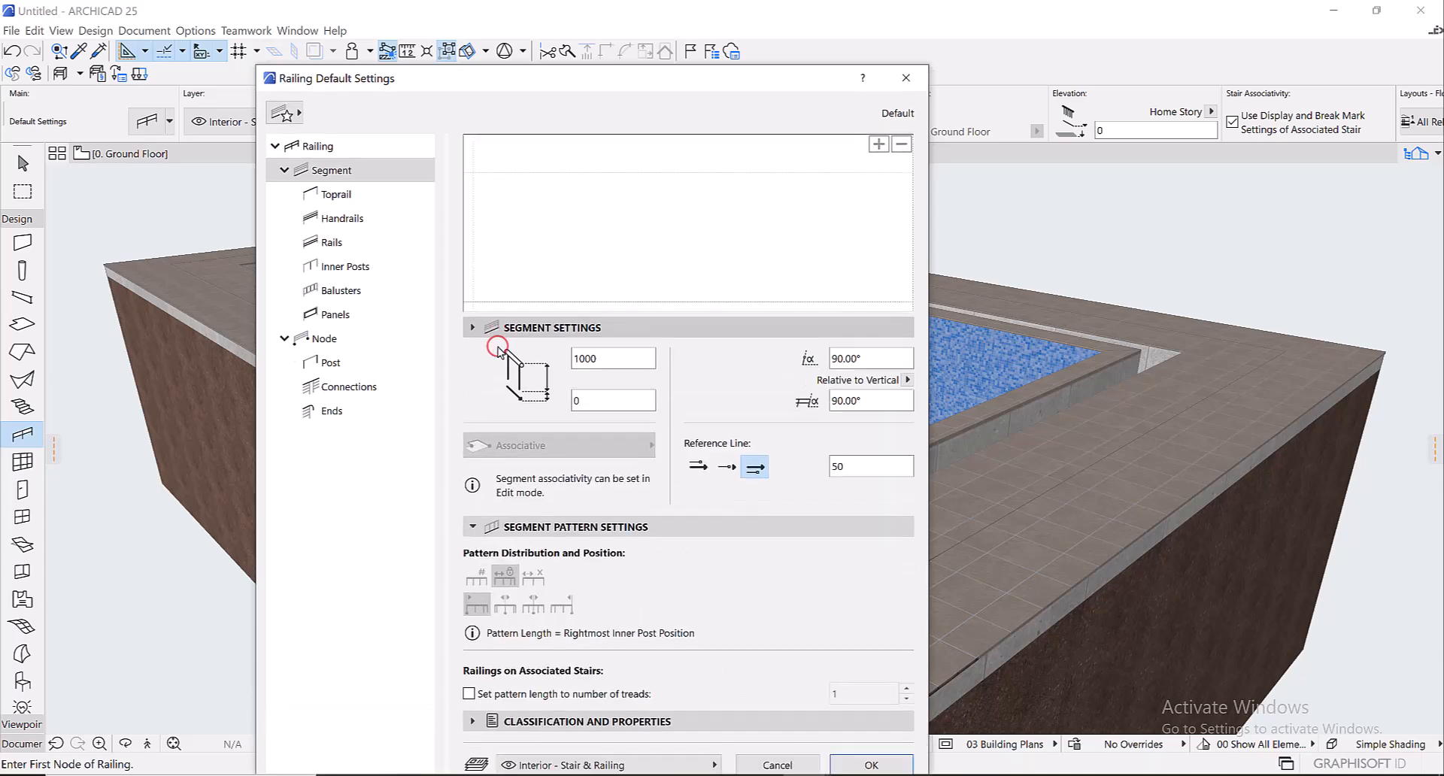
pyautogui.doubleClick(602, 342)
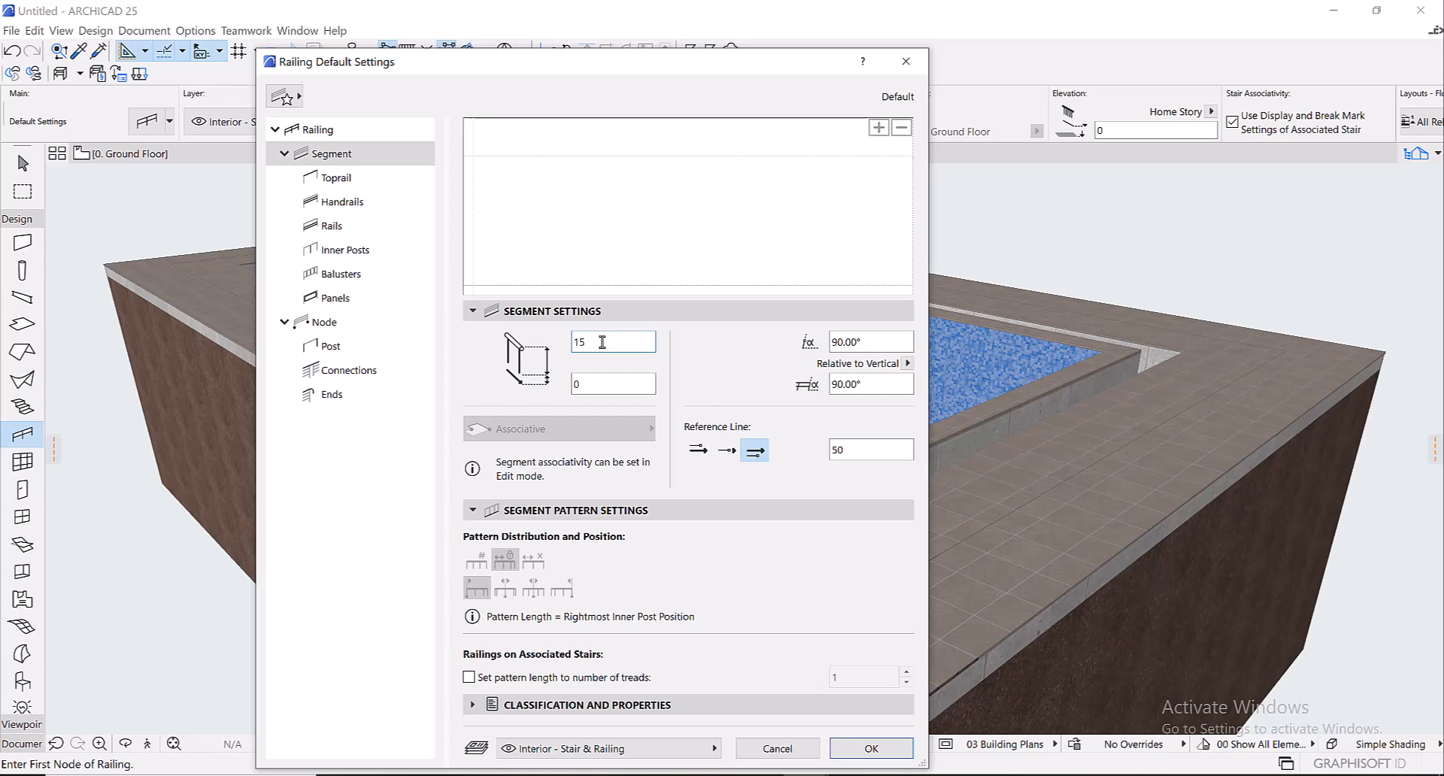
pyautogui.write('15')
# - Add balusters to the railing segment and distribute them equally with a maximum pattern length of 30 mm
pyautogui.click(346, 274)
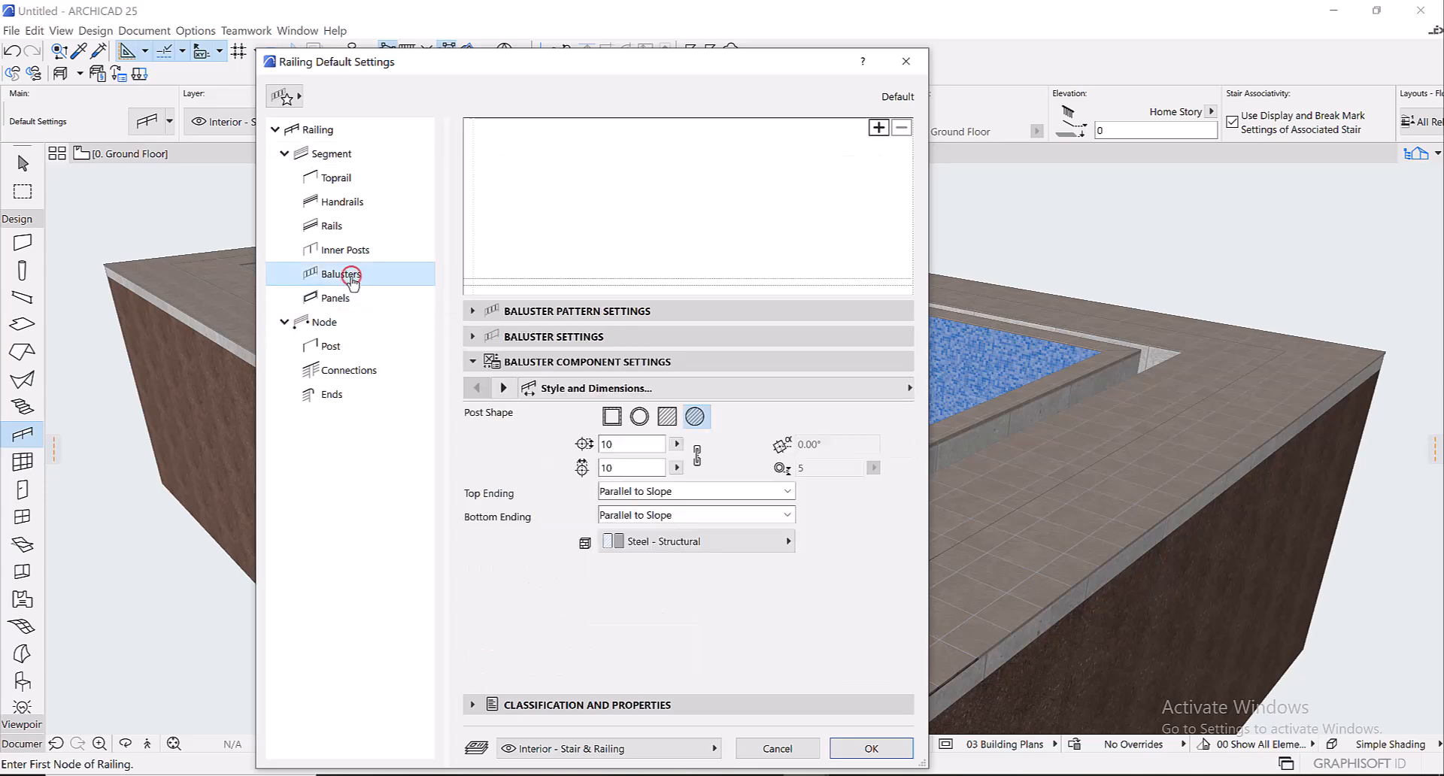
pyautogui.click(878, 127)
pyautogui.click(505, 282)
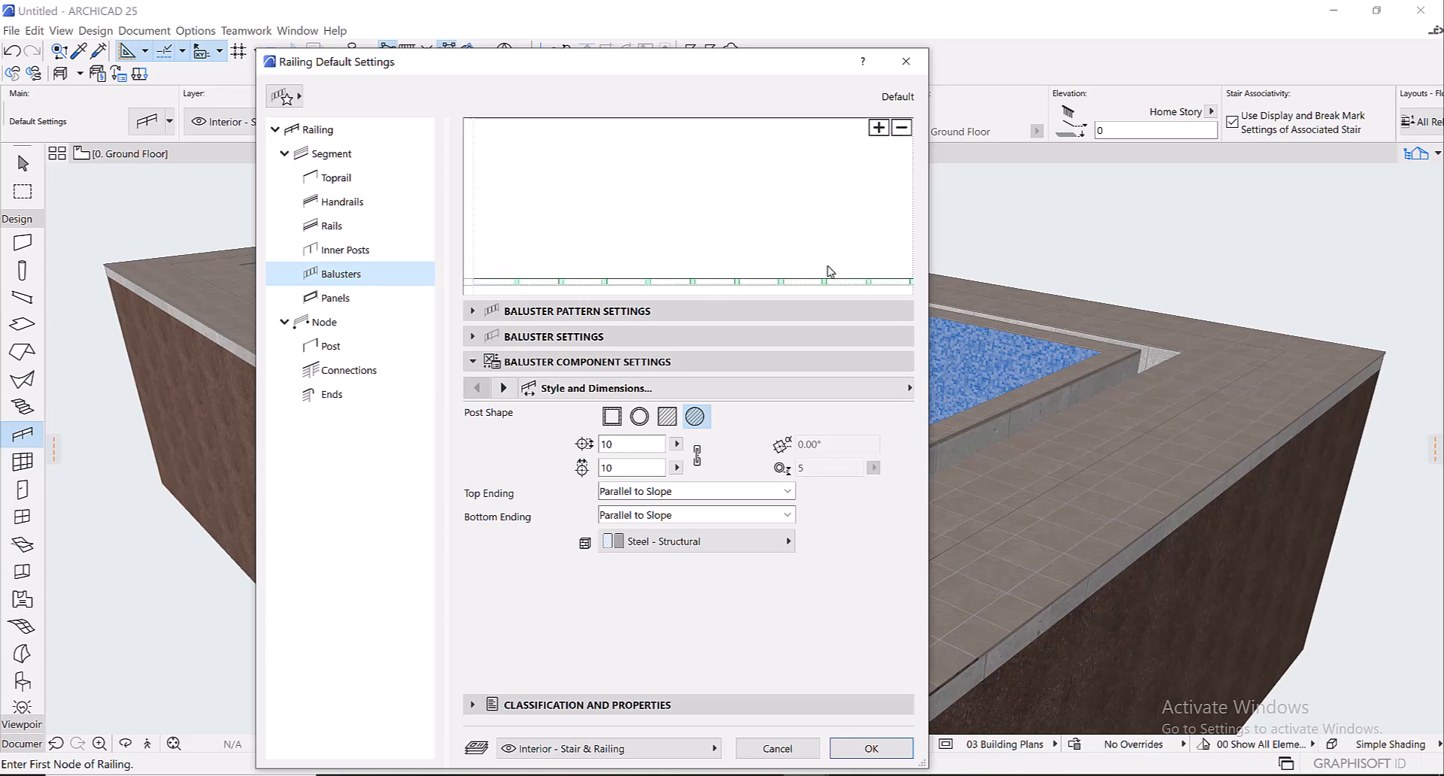
pyautogui.click(538, 312)
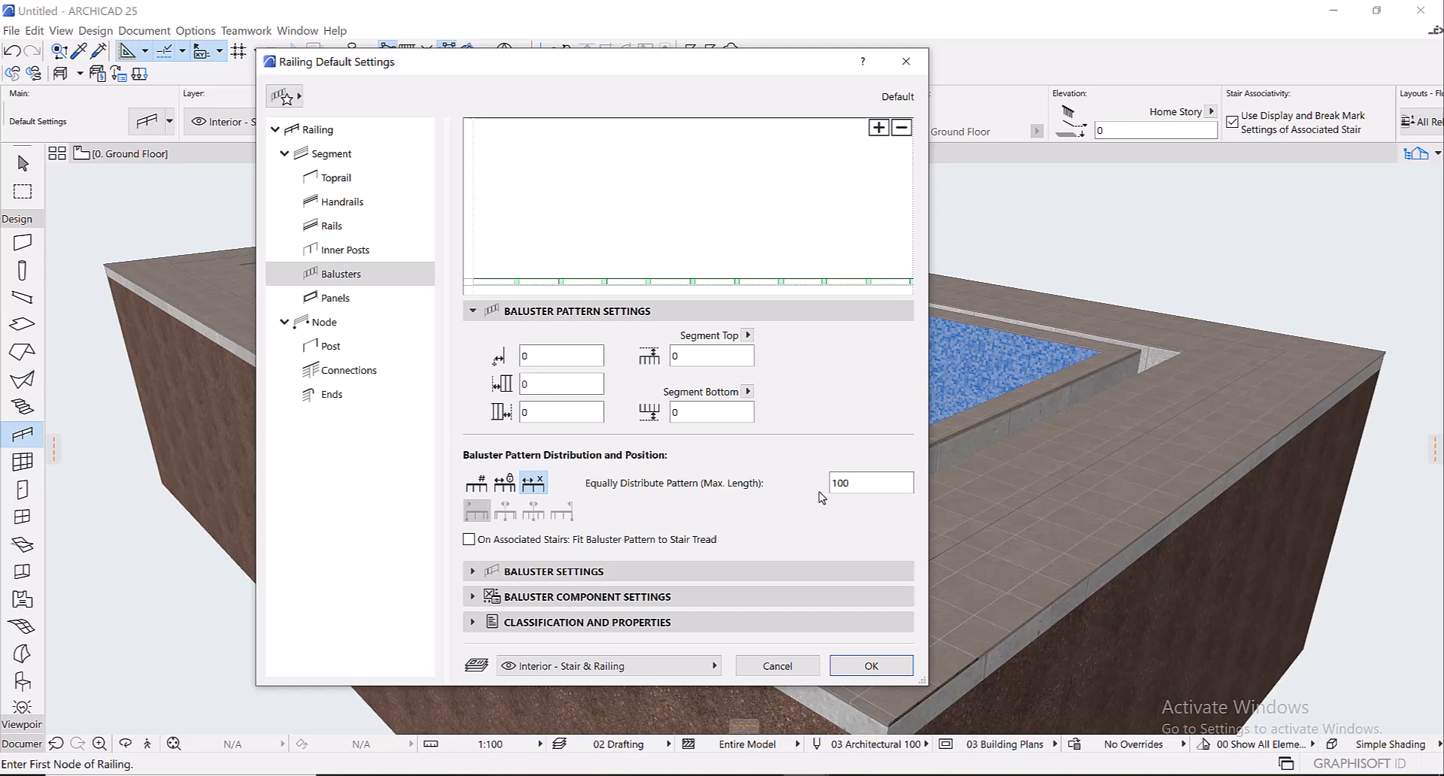
pyautogui.doubleClick(871, 484)
# - Give the balusters a solid rectangular shape measuring 300 by 15 mm
pyautogui.click(601, 594)
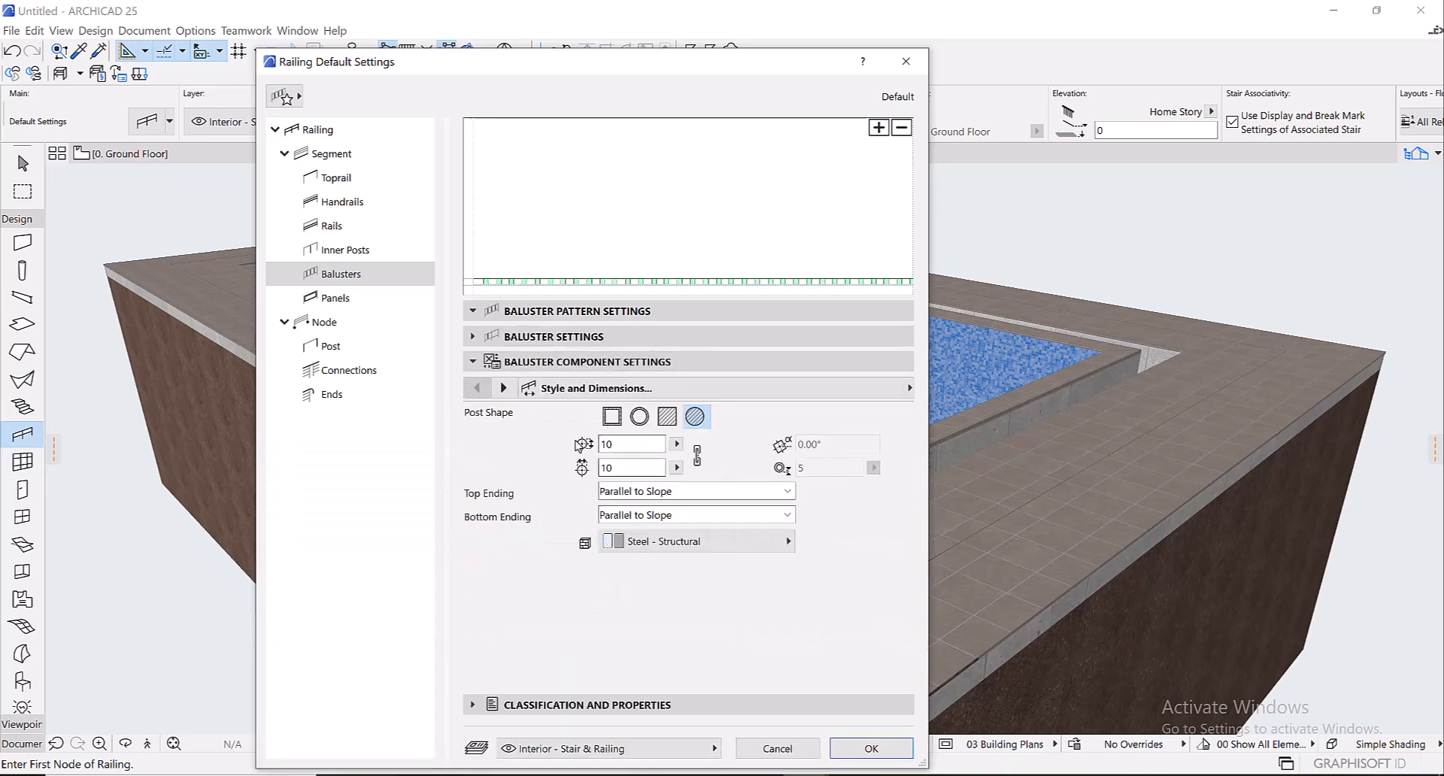
pyautogui.click(672, 422)
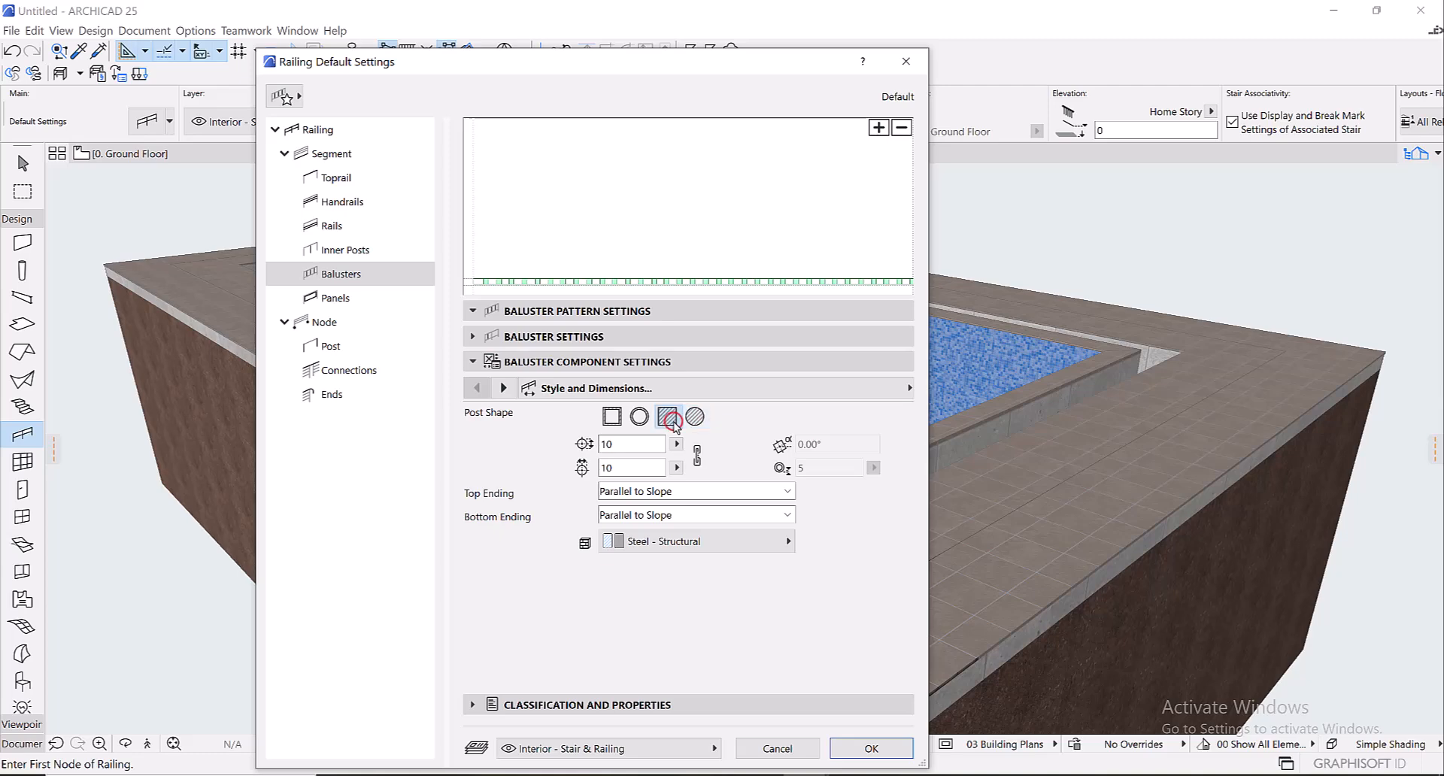
pyautogui.doubleClick(630, 444)
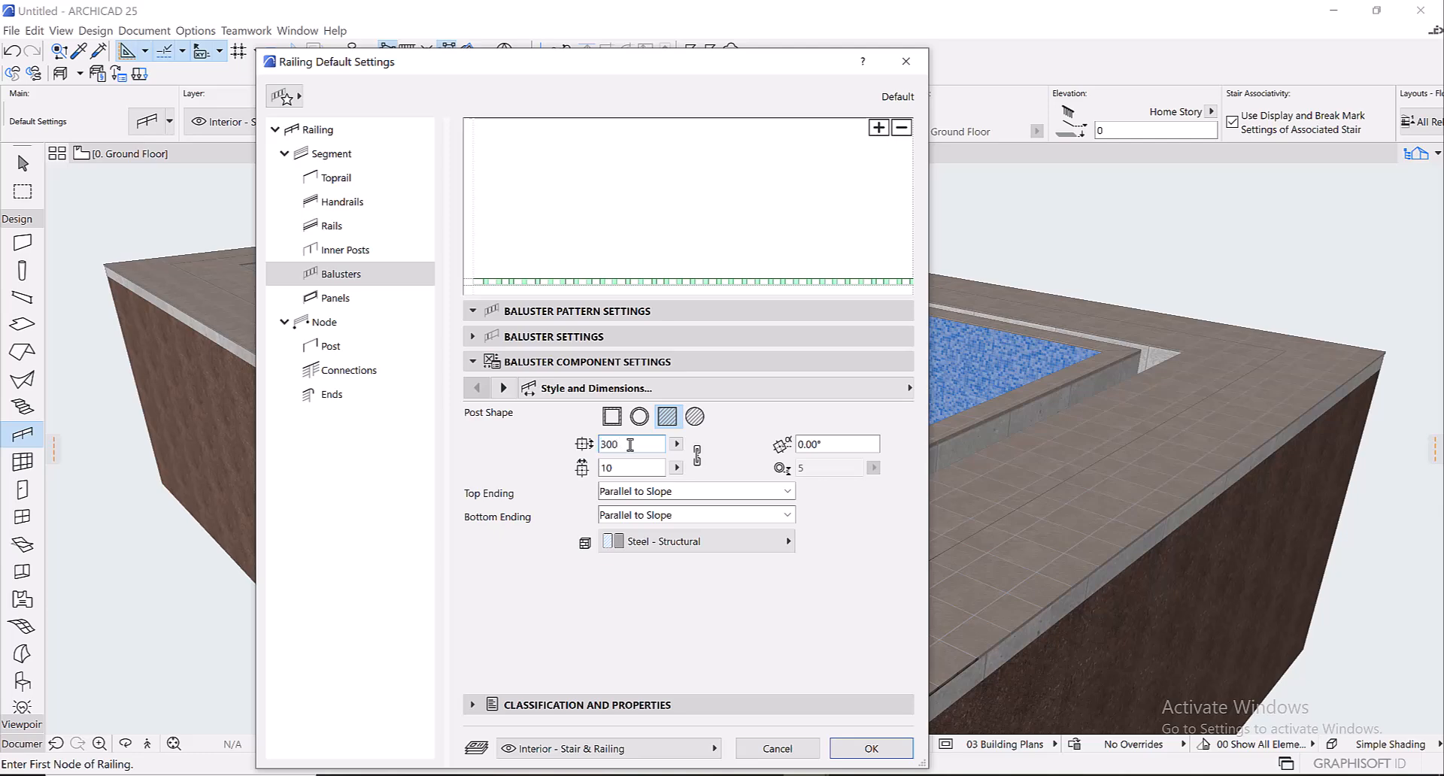
pyautogui.doubleClick(631, 445)
pyautogui.doubleClick(625, 468)
pyautogui.press('Return')
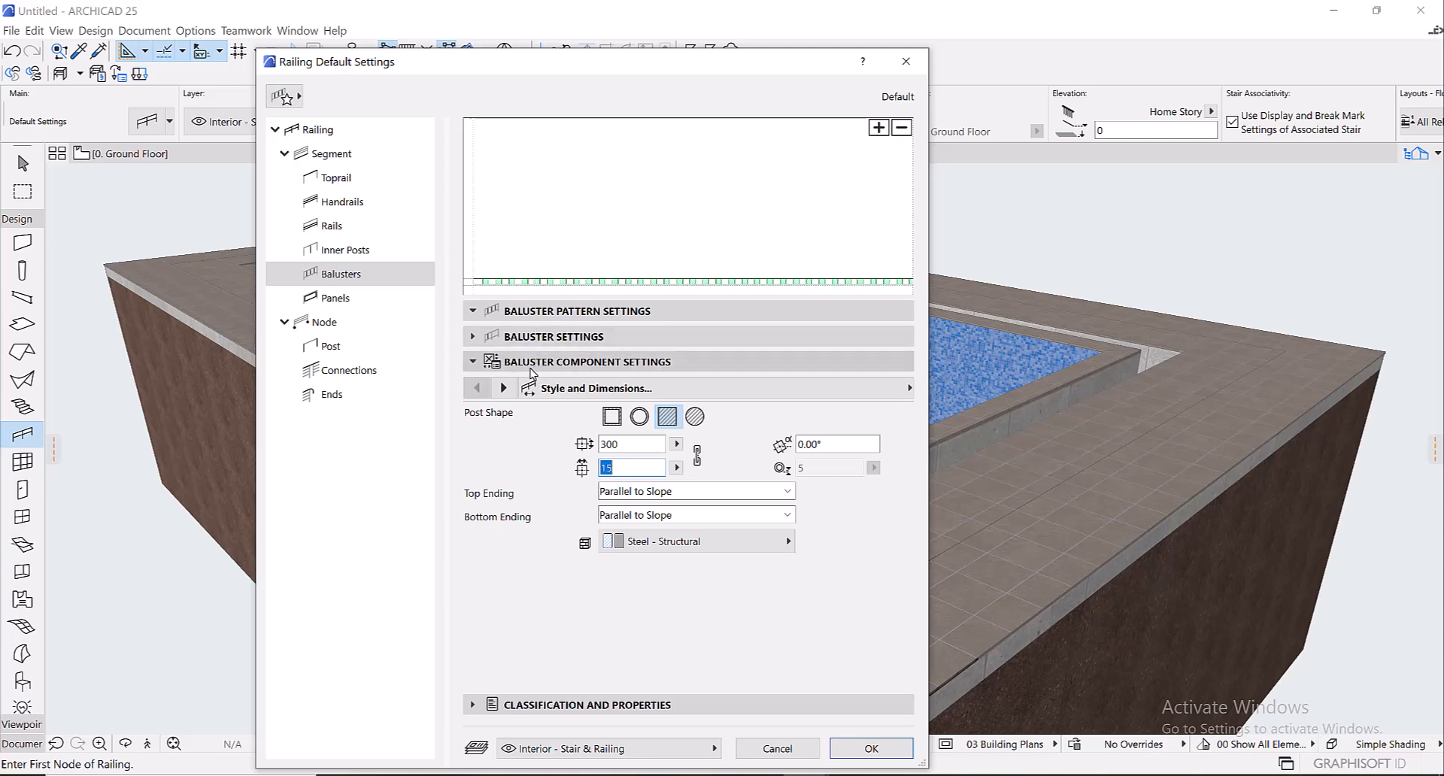
# - Reduce the balusters' maximum pattern length to 25 mm and accept the railing defaults
pyautogui.click(537, 311)
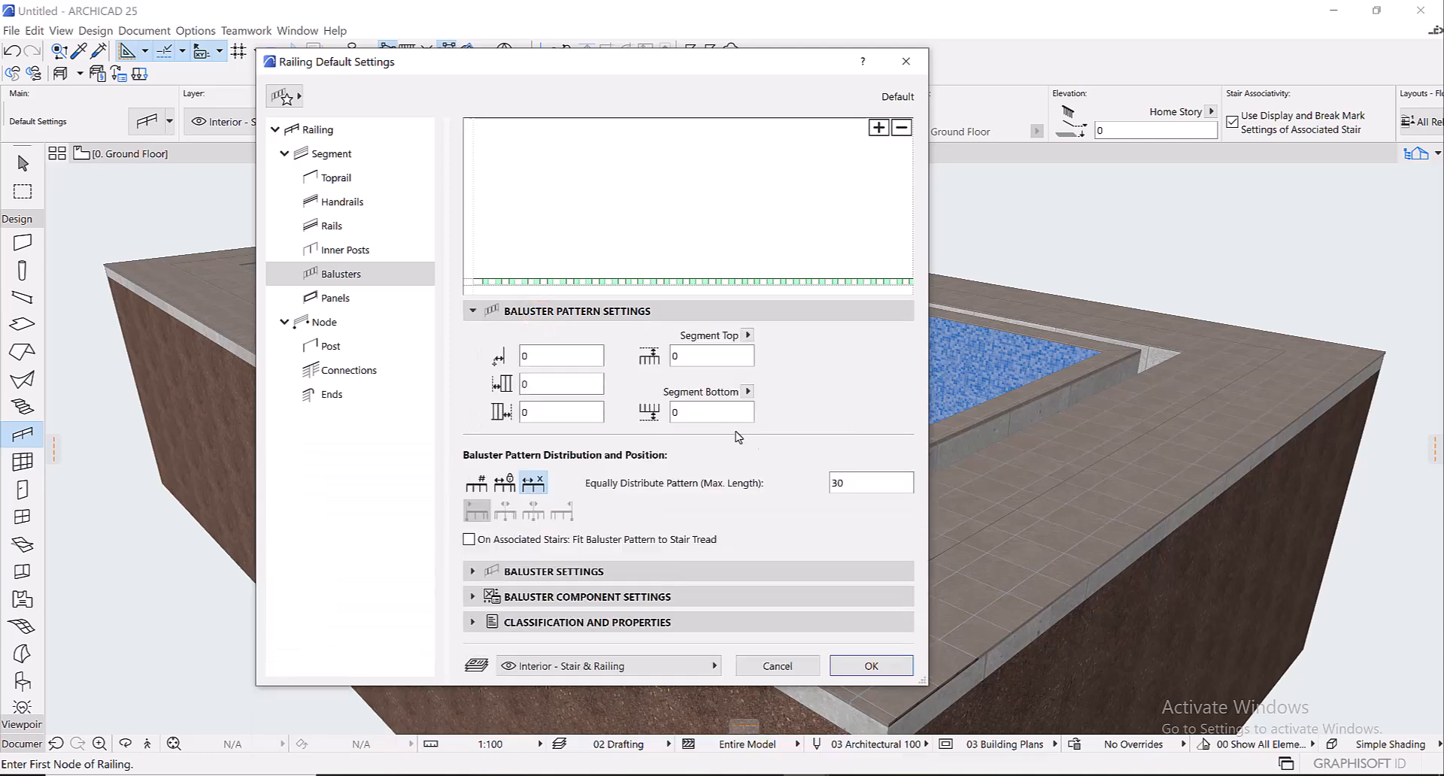
pyautogui.doubleClick(854, 484)
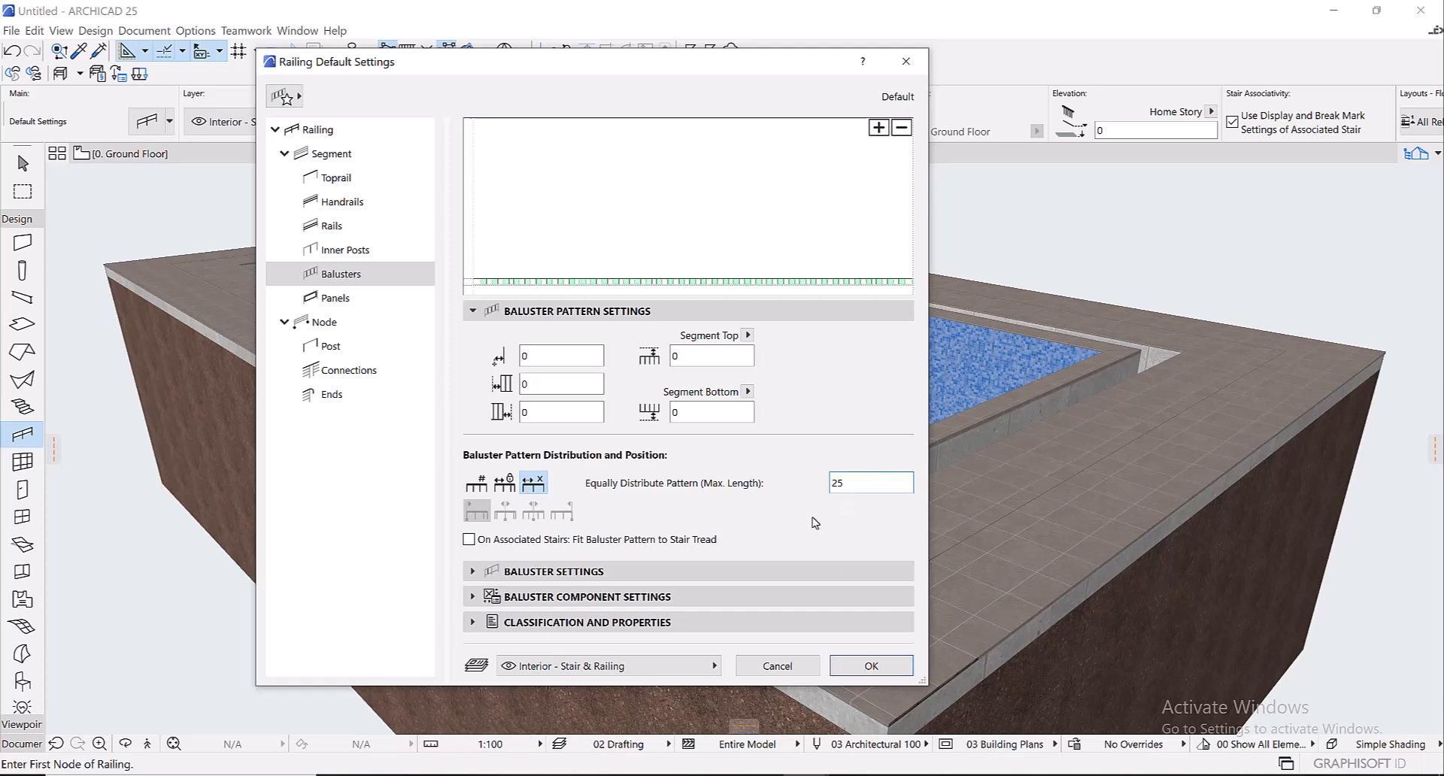
pyautogui.click(862, 667)
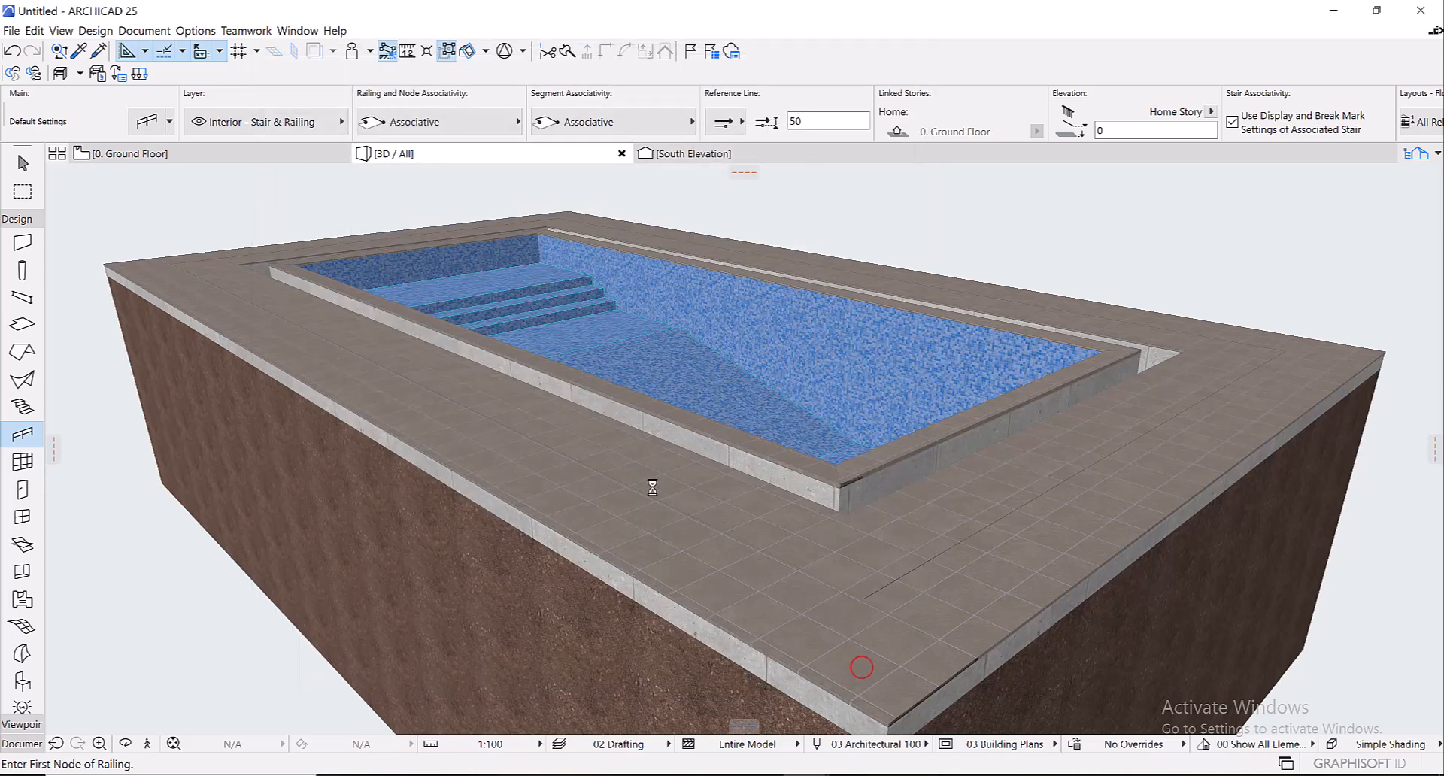
# - Set the railing's reference line offset to 150 mm and draw it in plan along the drainage channel's outer east edge, corner to corner
pyautogui.click(158, 150)
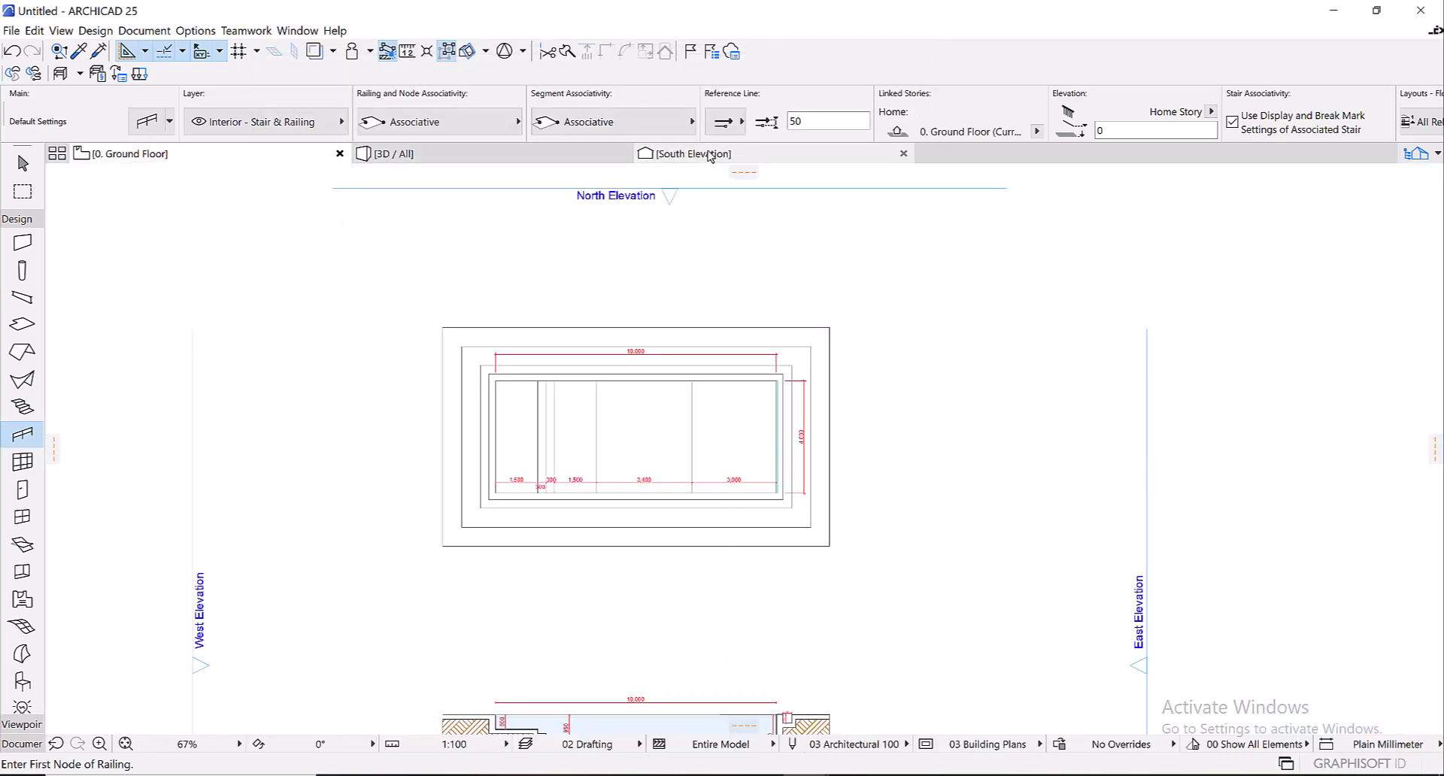
pyautogui.doubleClick(810, 121)
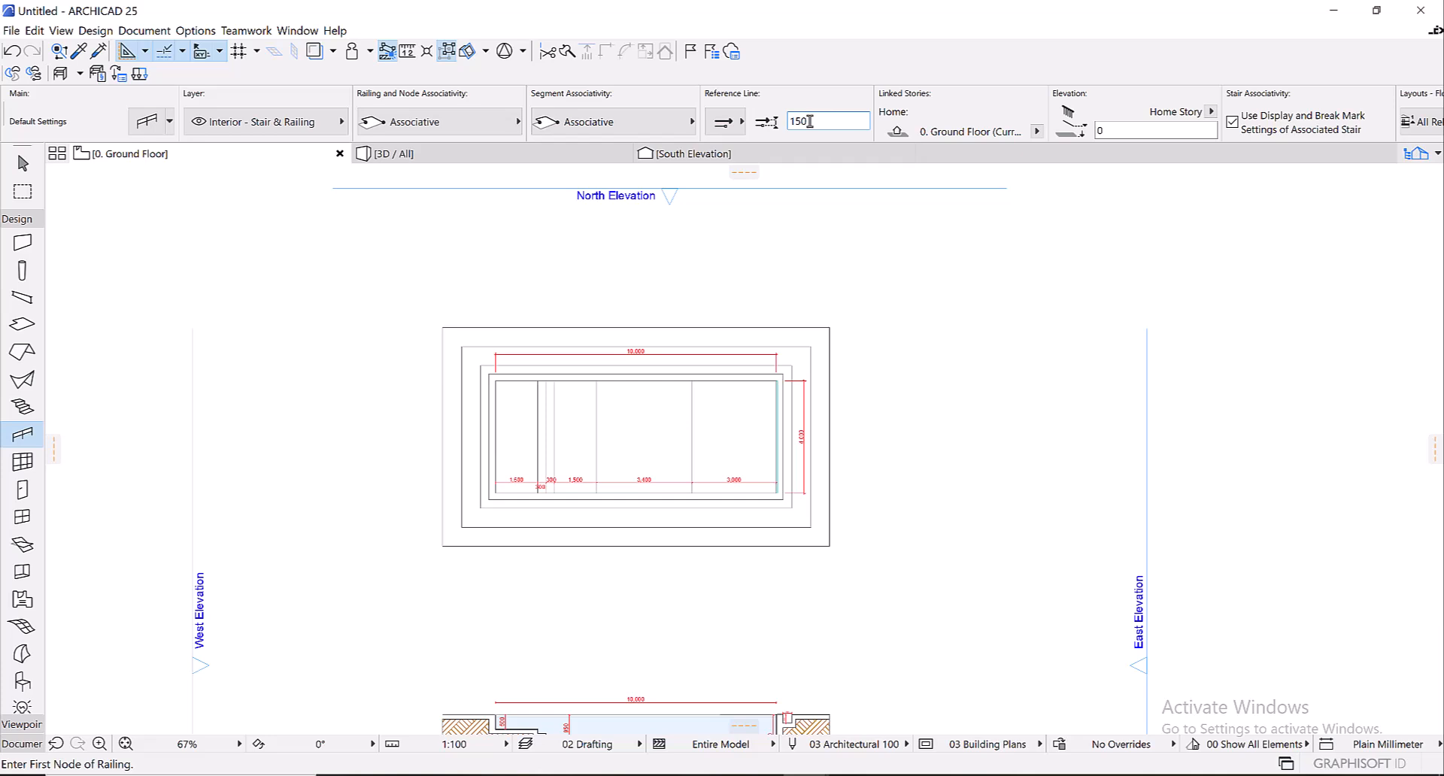
pyautogui.scroll(8, 863, 504)
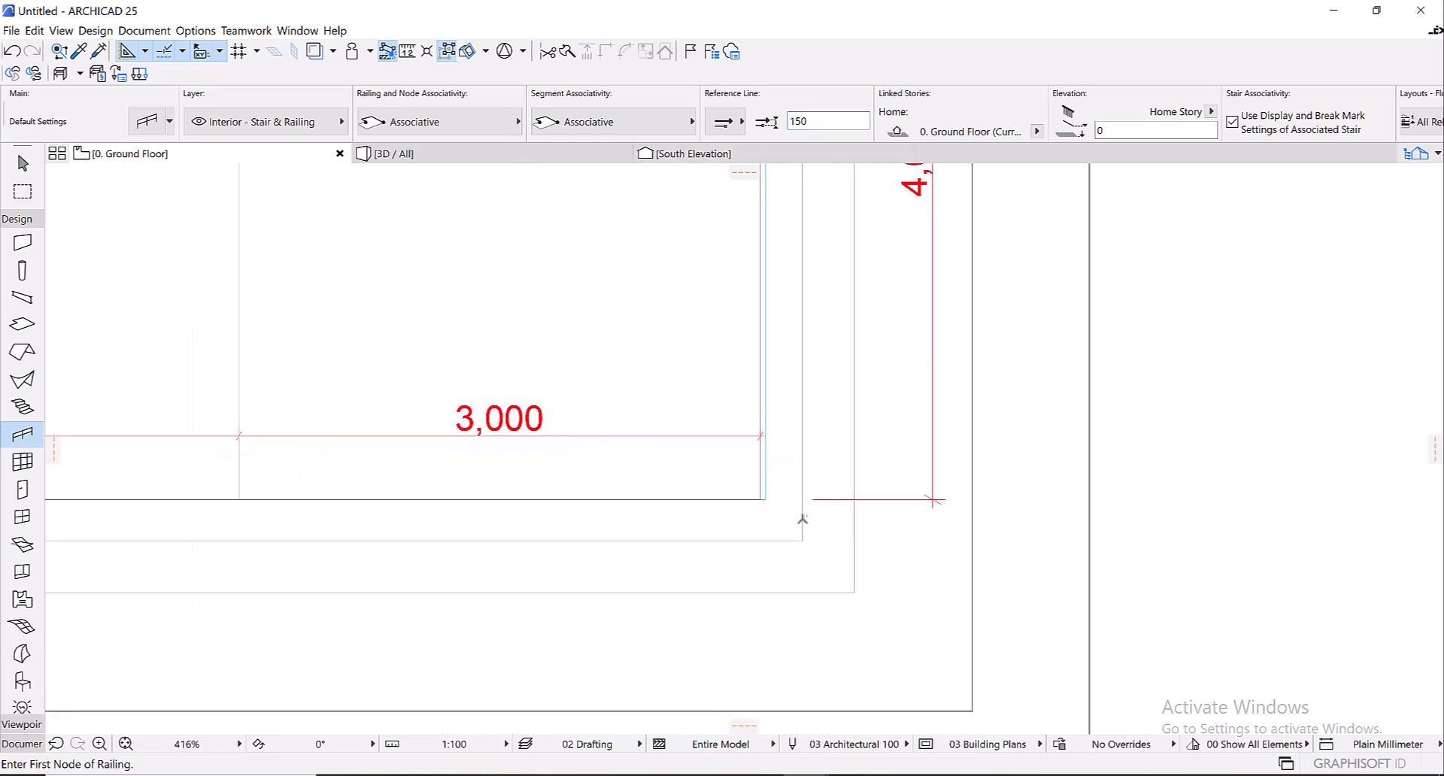
pyautogui.click(854, 592)
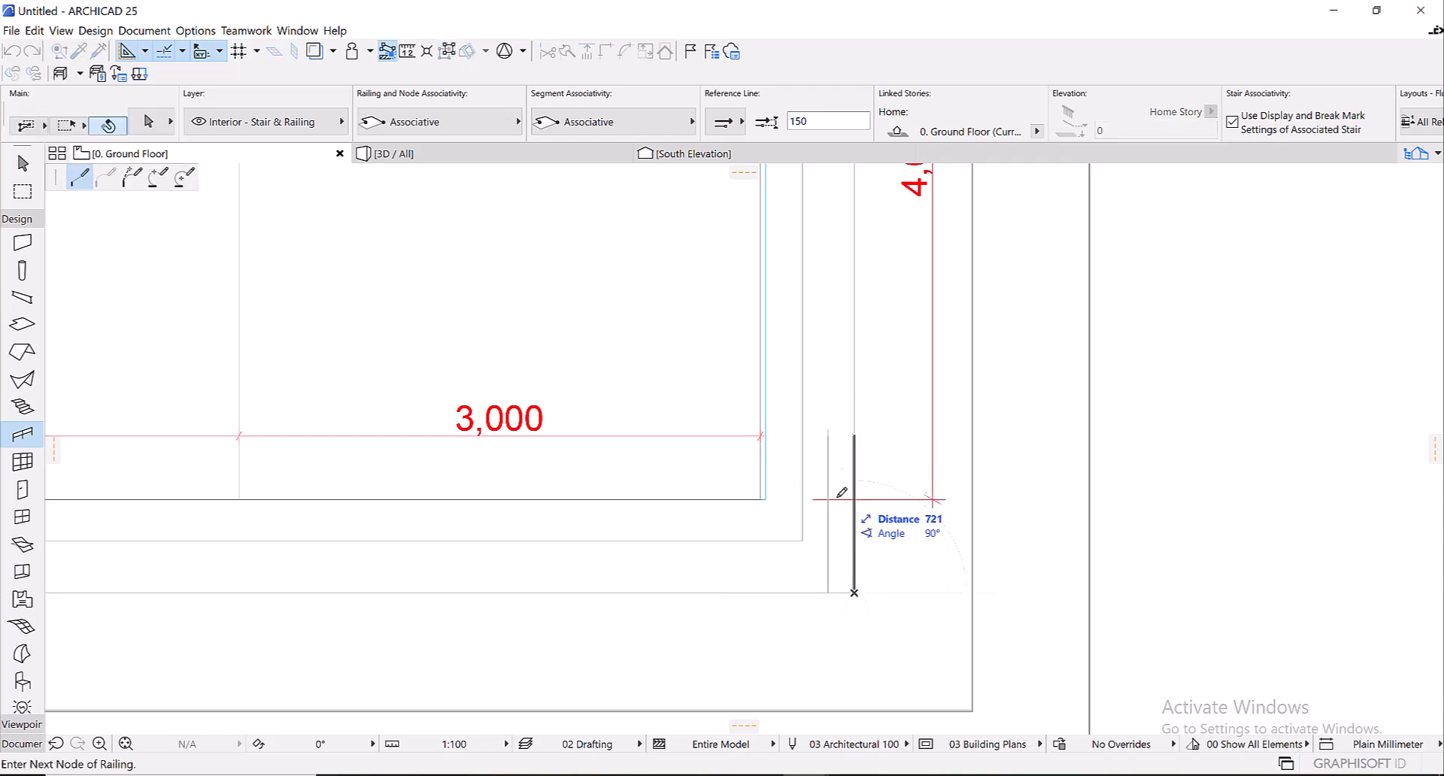
pyautogui.scroll(-4, 845, 489)
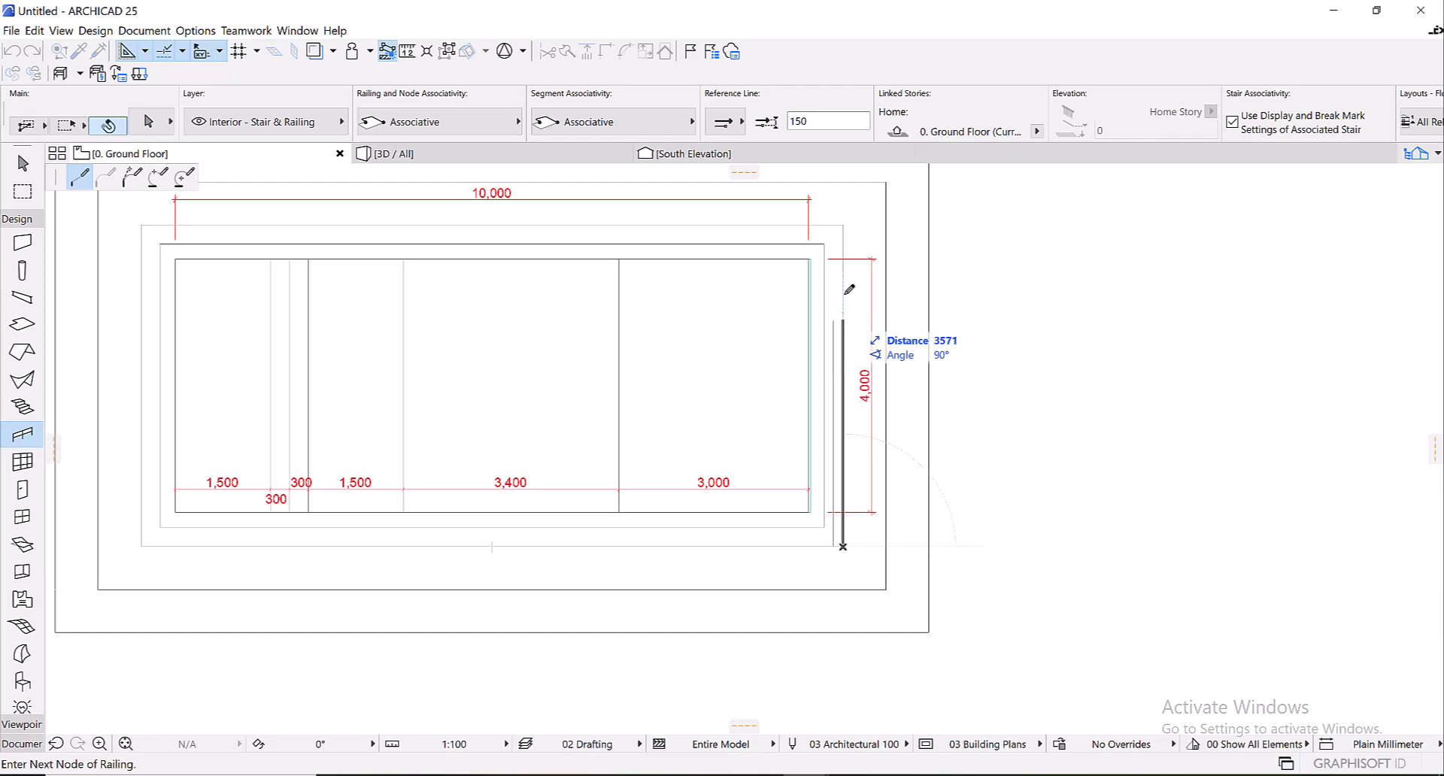
pyautogui.scroll(4, 844, 226)
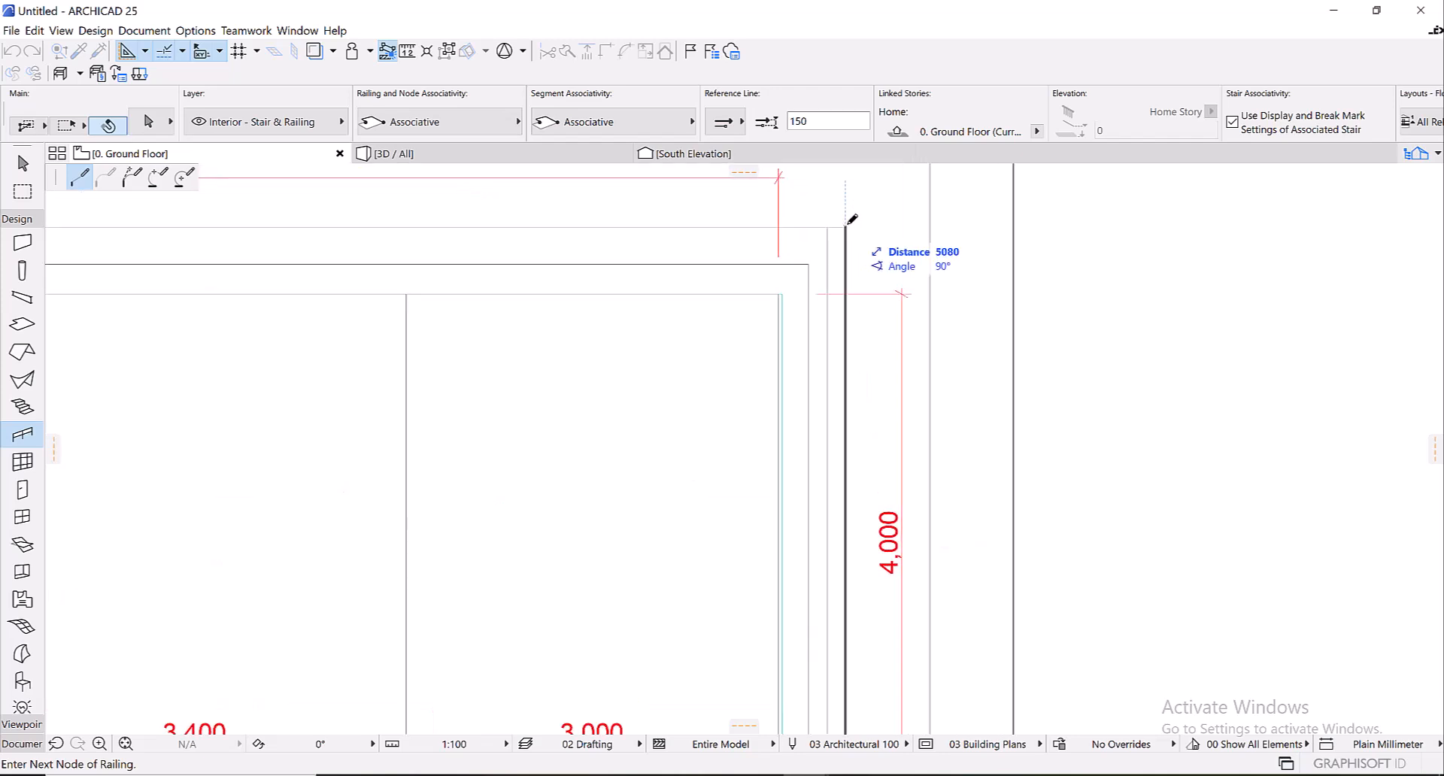
pyautogui.doubleClick(845, 225)
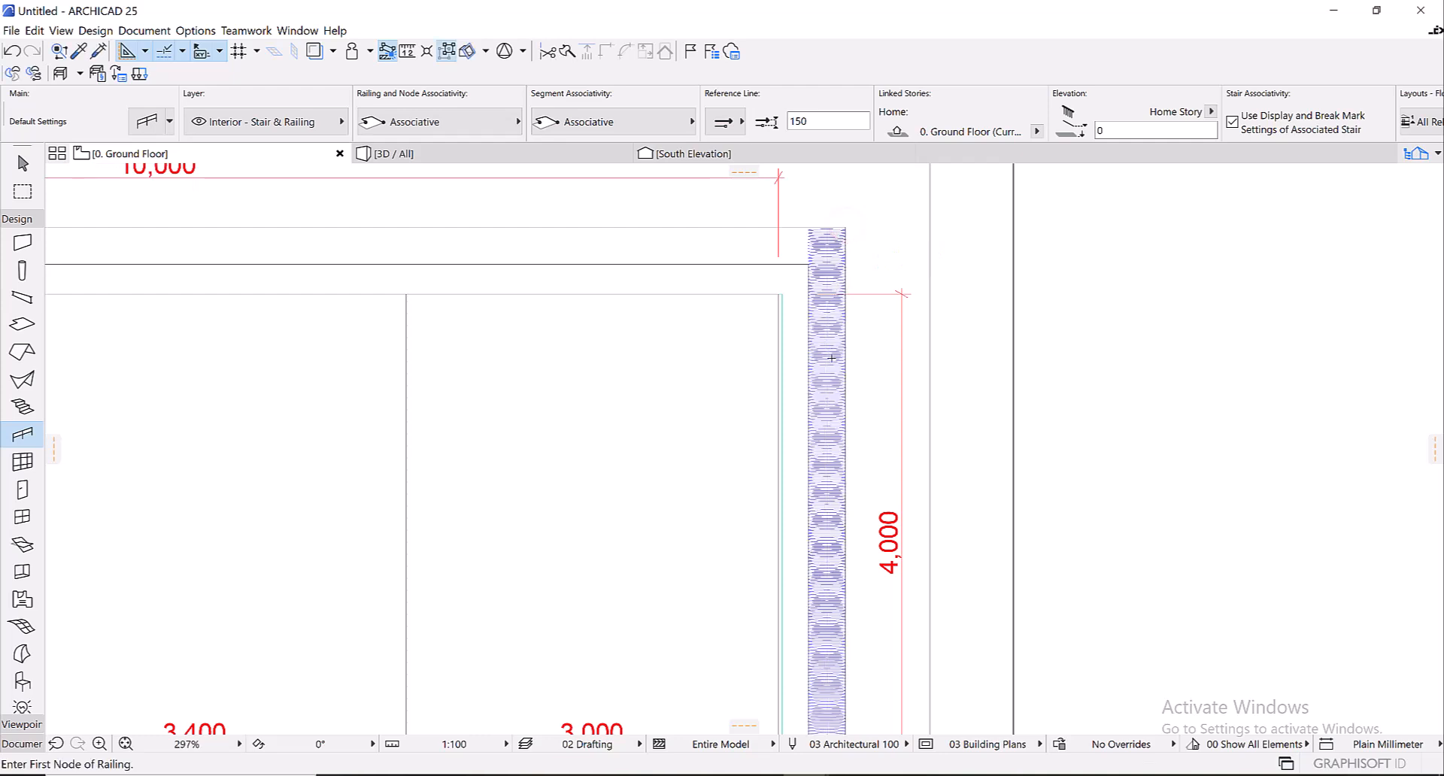
# - Select the new east railing in plan and show it in the 3D view
pyautogui.scroll(2, 833, 268)
pyautogui.press('Escape')
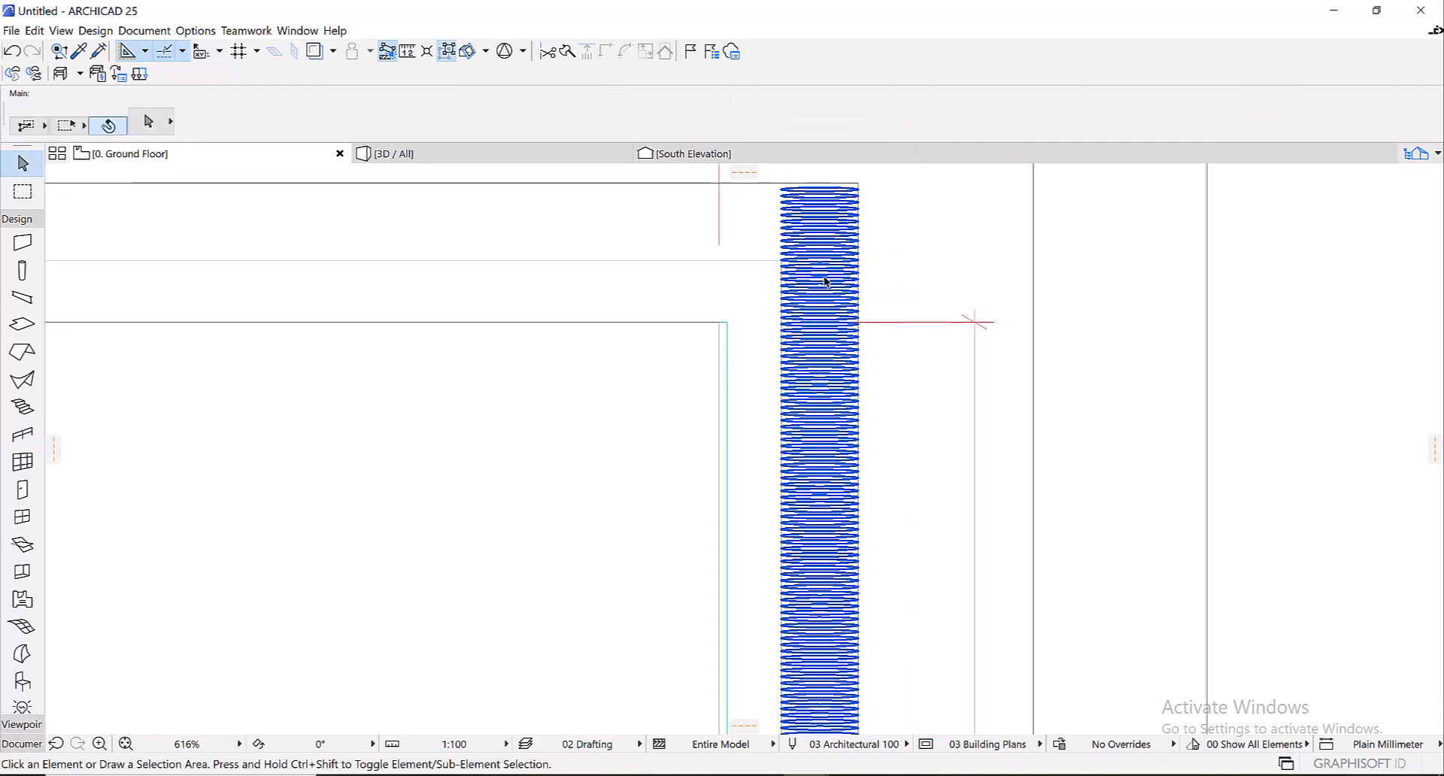
pyautogui.click(826, 280)
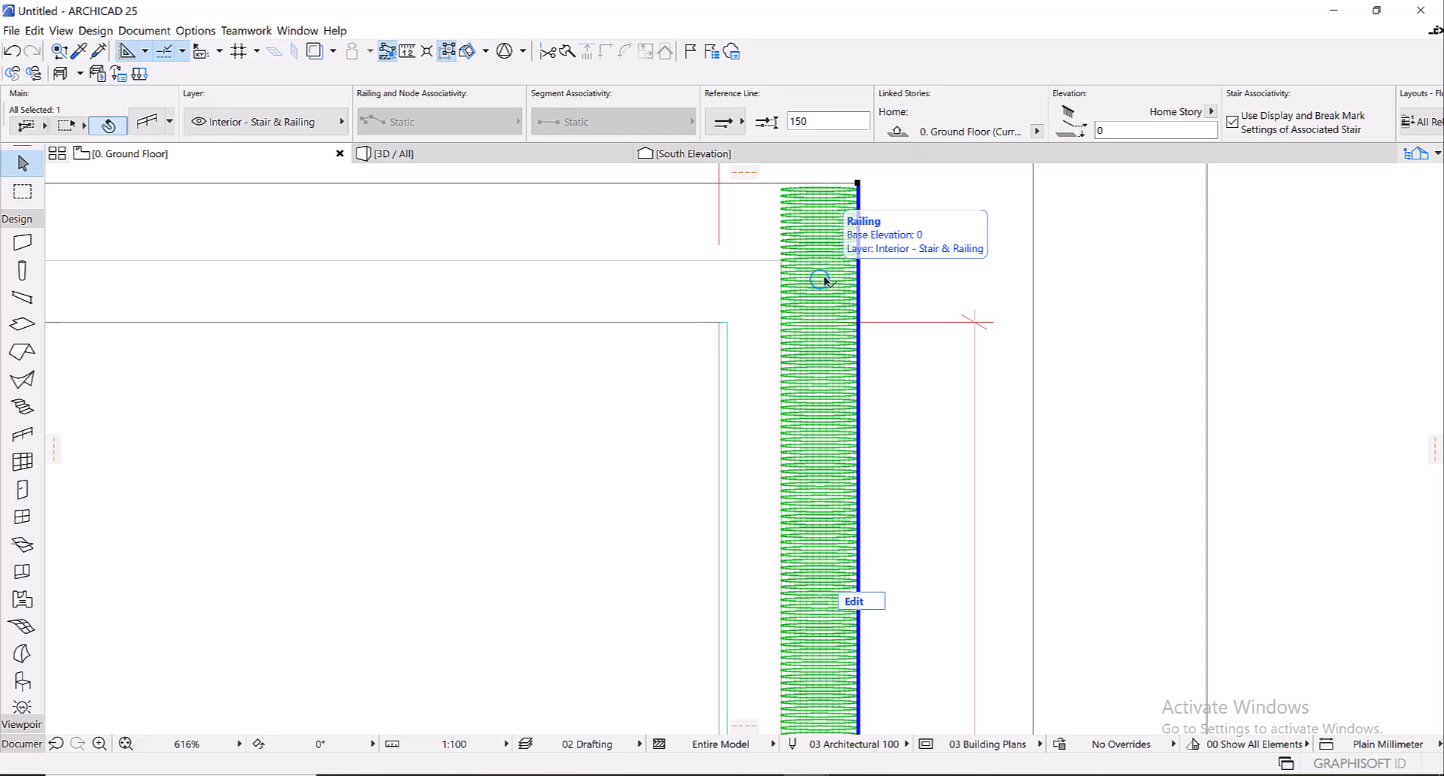
pyautogui.rightClick(836, 301)
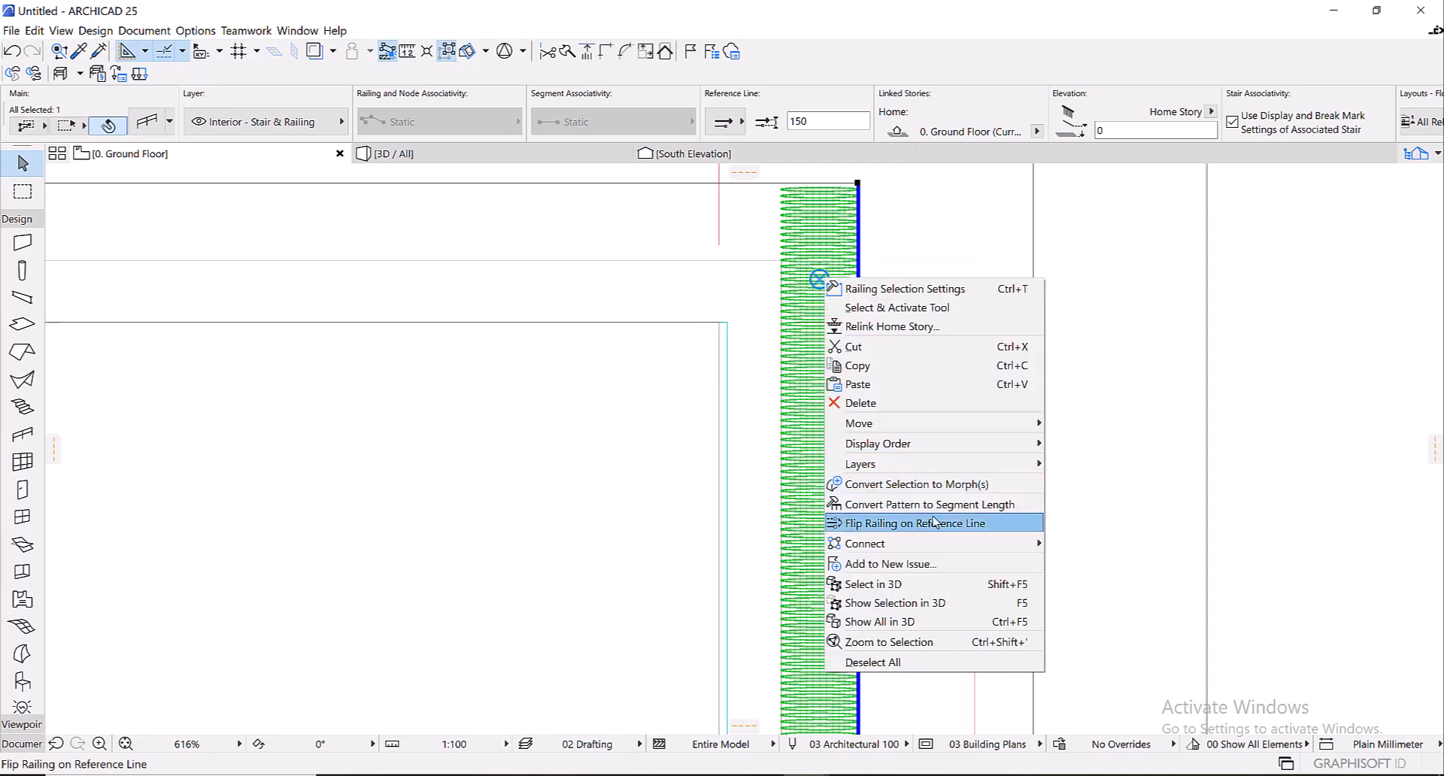
pyautogui.click(931, 586)
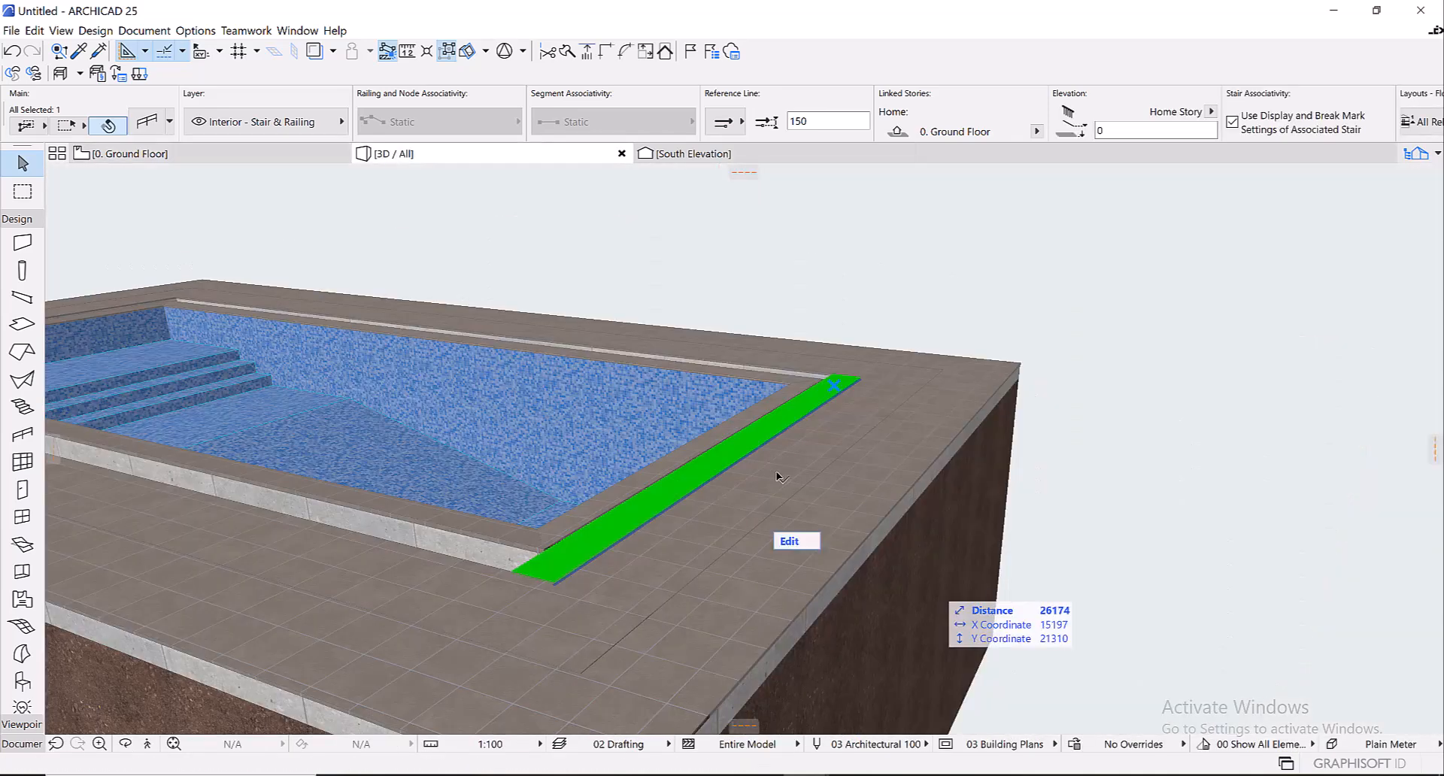
# - Examine the grating slats of the east railing and how they sit over the drainage channel
pyautogui.scroll(5, 670, 554)
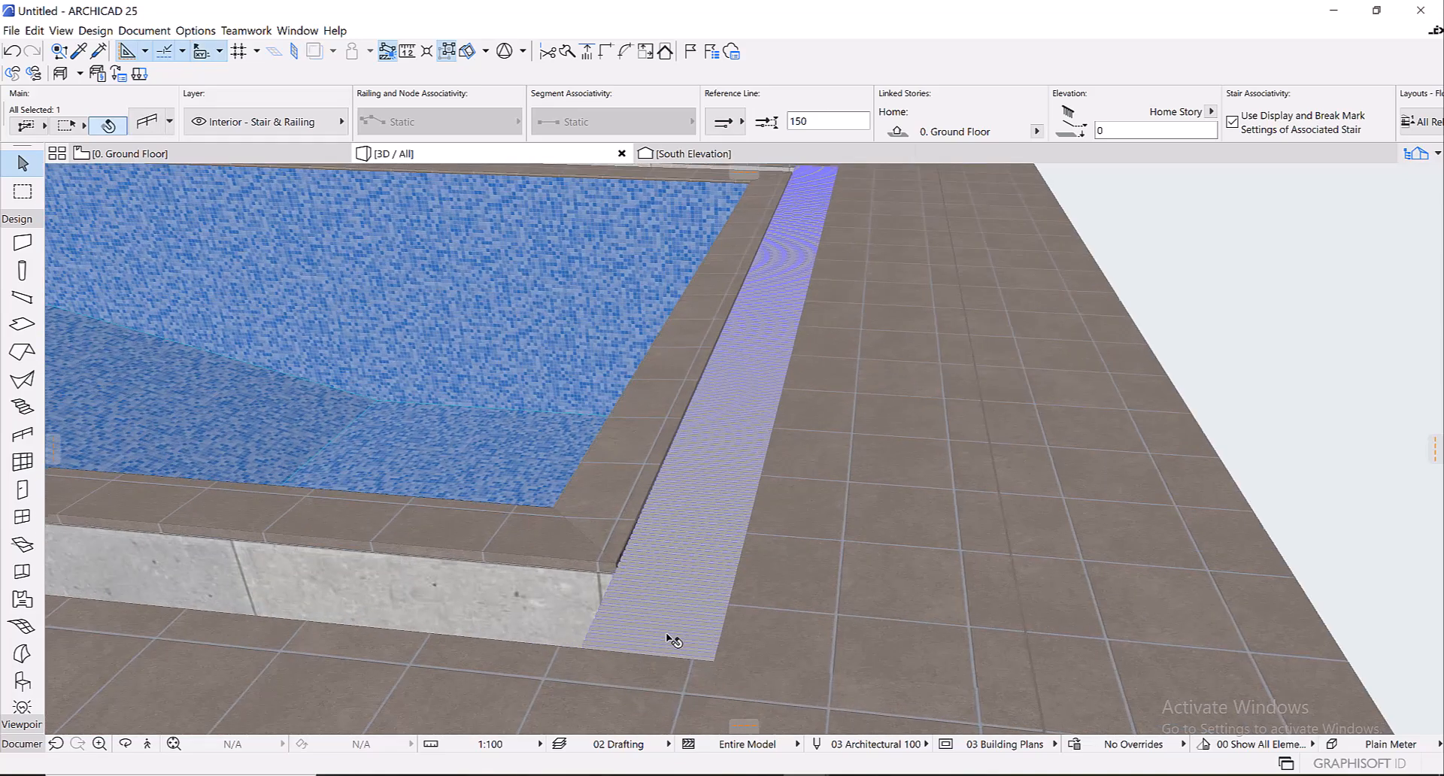
pyautogui.keyDown('shift'); pyautogui.moveTo(672, 640); pyautogui.dragTo(752, 527, button='middle'); pyautogui.keyUp('shift')
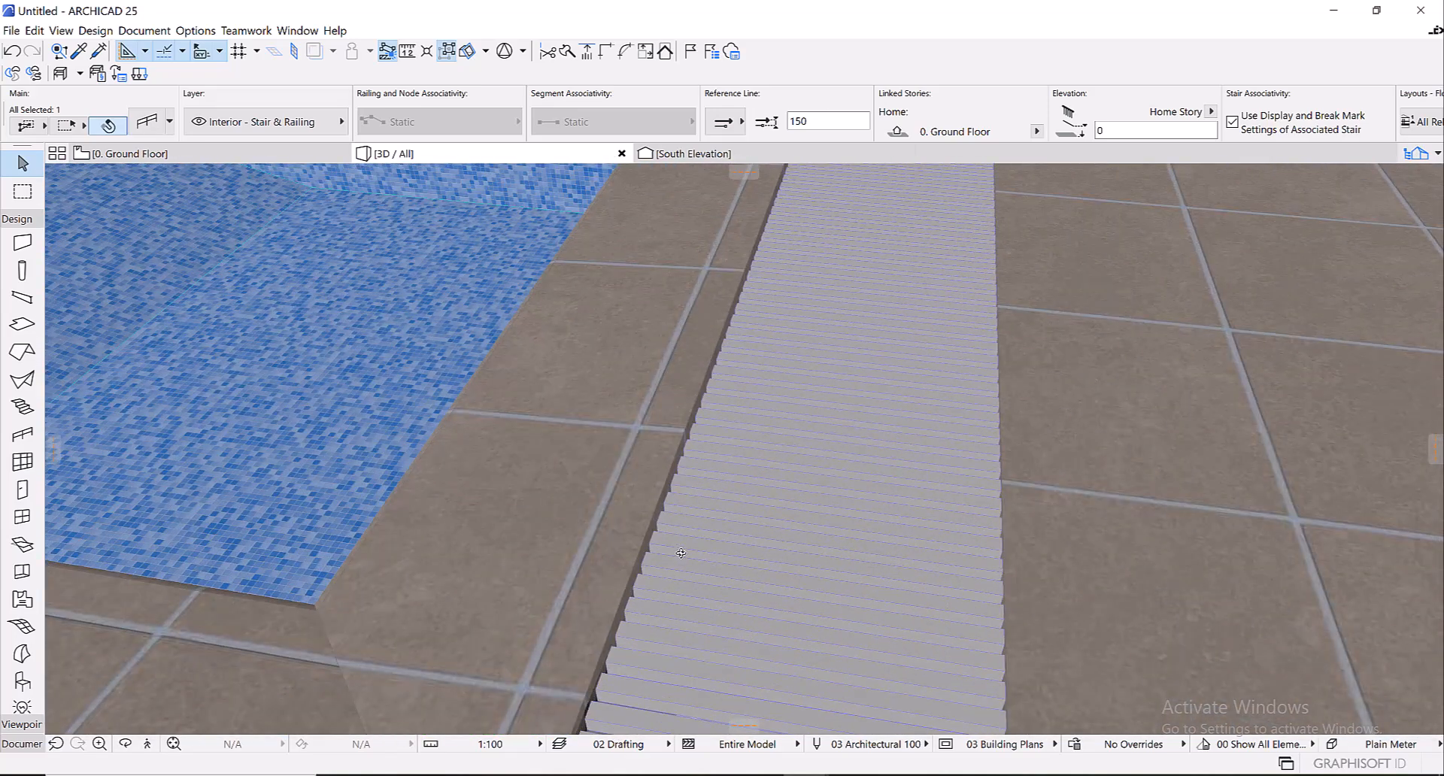
pyautogui.scroll(10, 861, 439)
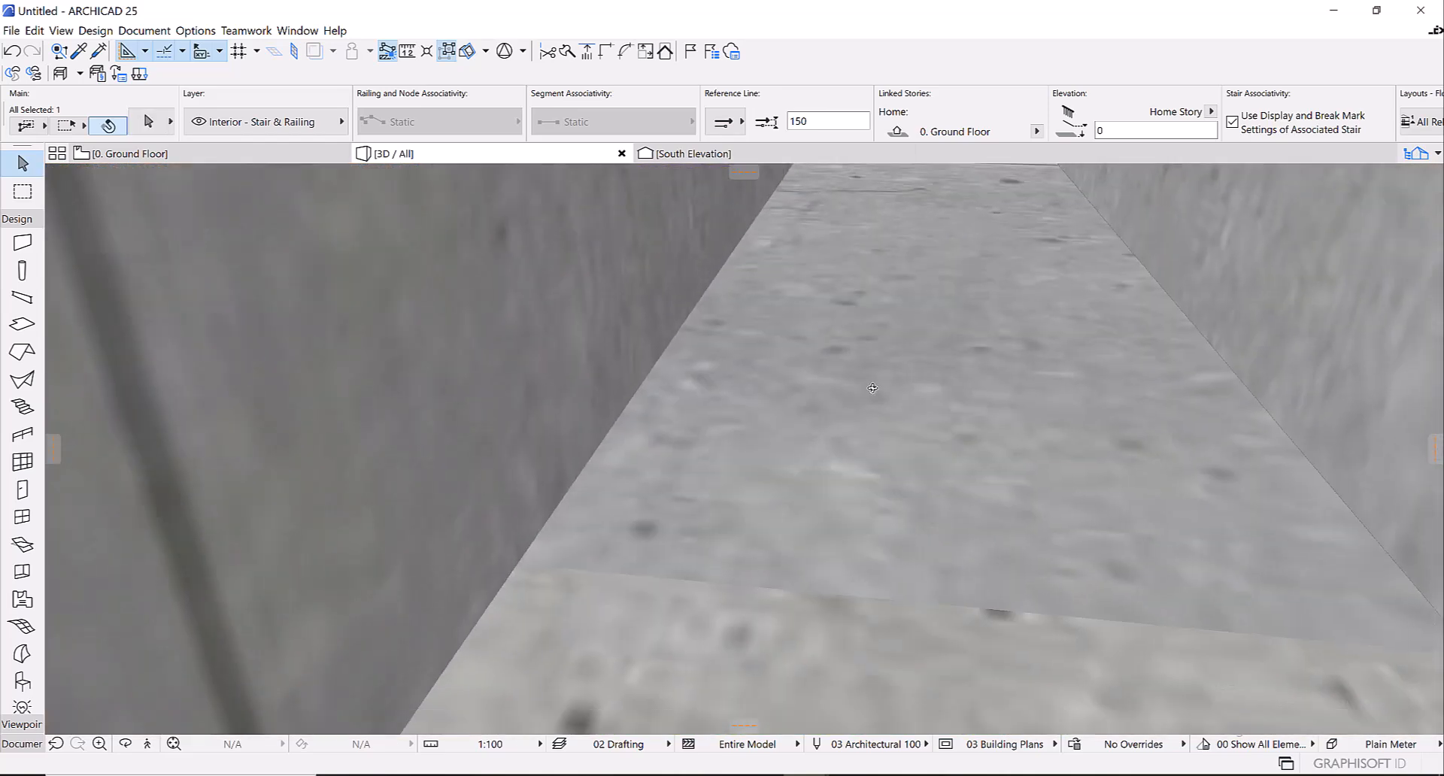
pyautogui.moveTo(914, 393); pyautogui.dragTo(877, 471, button='middle')
pyautogui.moveTo(883, 391); pyautogui.dragTo(826, 576, button='middle')
pyautogui.scroll(-10, 870, 397)
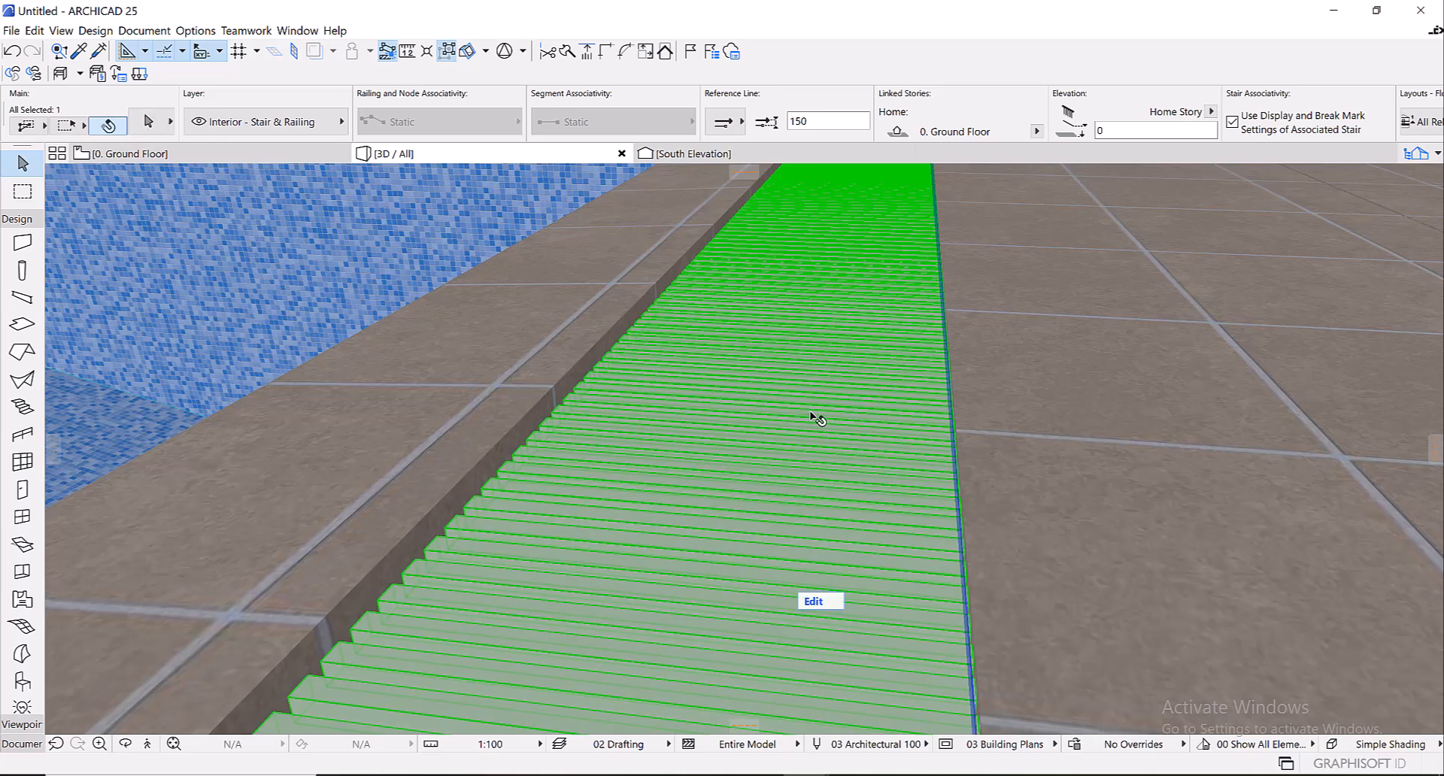
pyautogui.scroll(5, 815, 406)
pyautogui.scroll(-3, 815, 378)
# - Turn off contours in the Simple Shading 3D style
pyautogui.click(1344, 271)
pyautogui.rightClick(1344, 273)
pyautogui.moveTo(1282, 285)
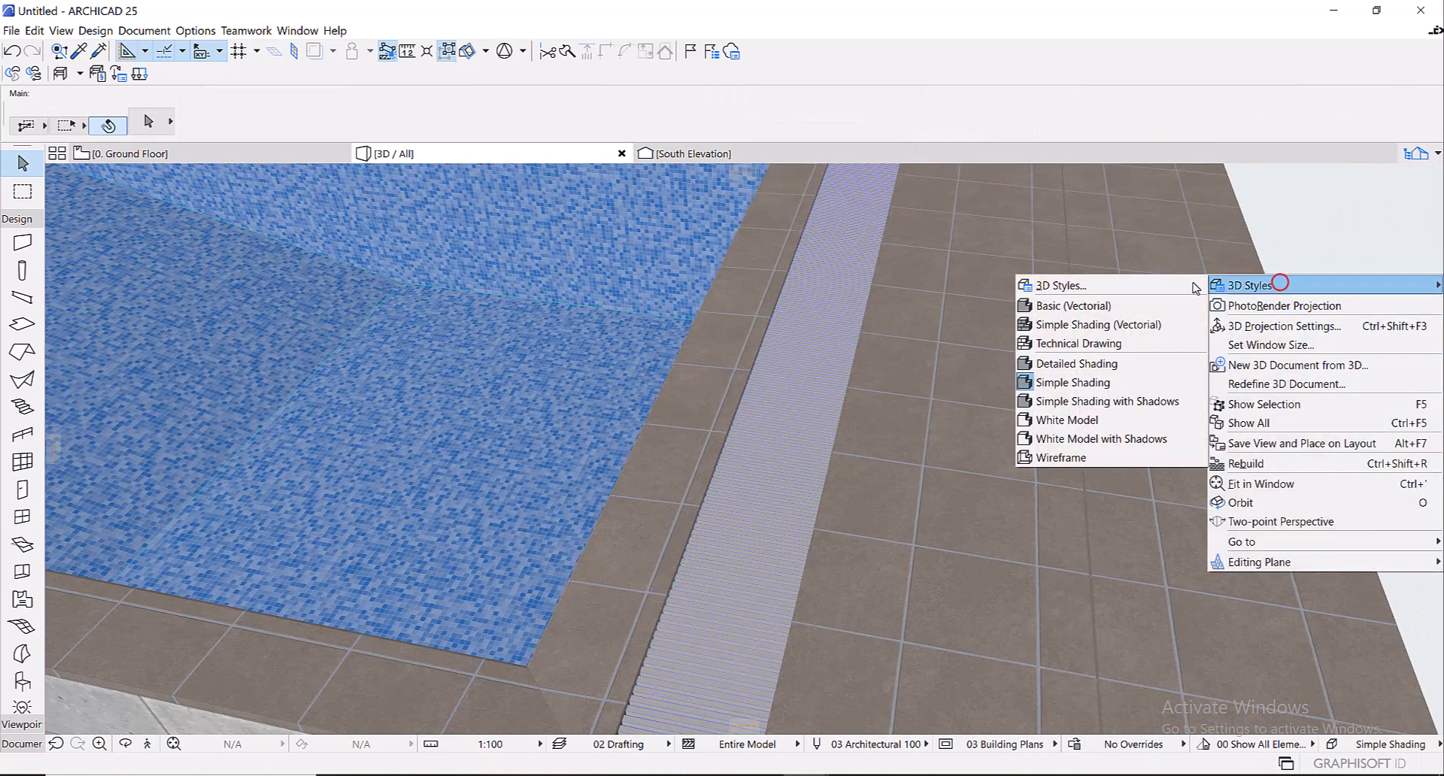
pyautogui.click(1101, 282)
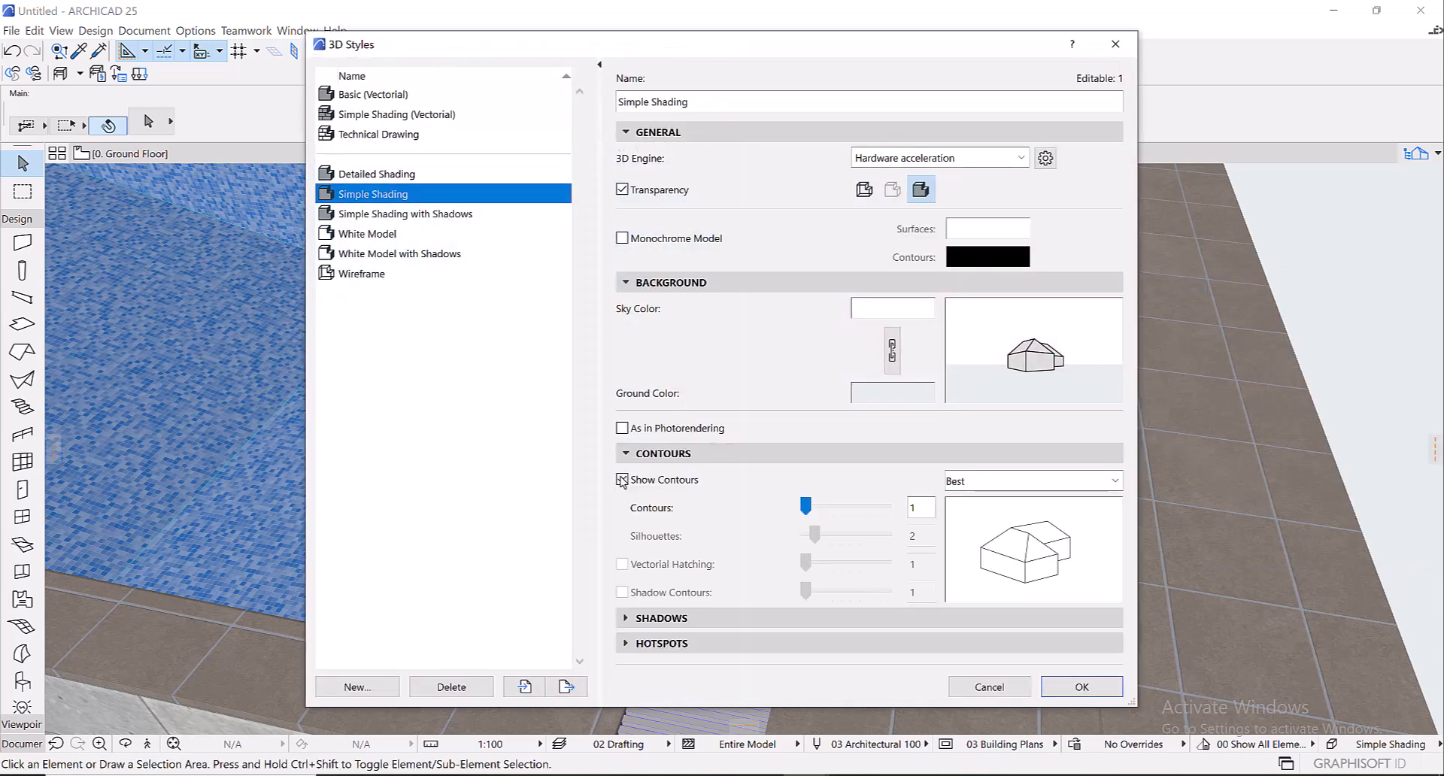
pyautogui.click(622, 480)
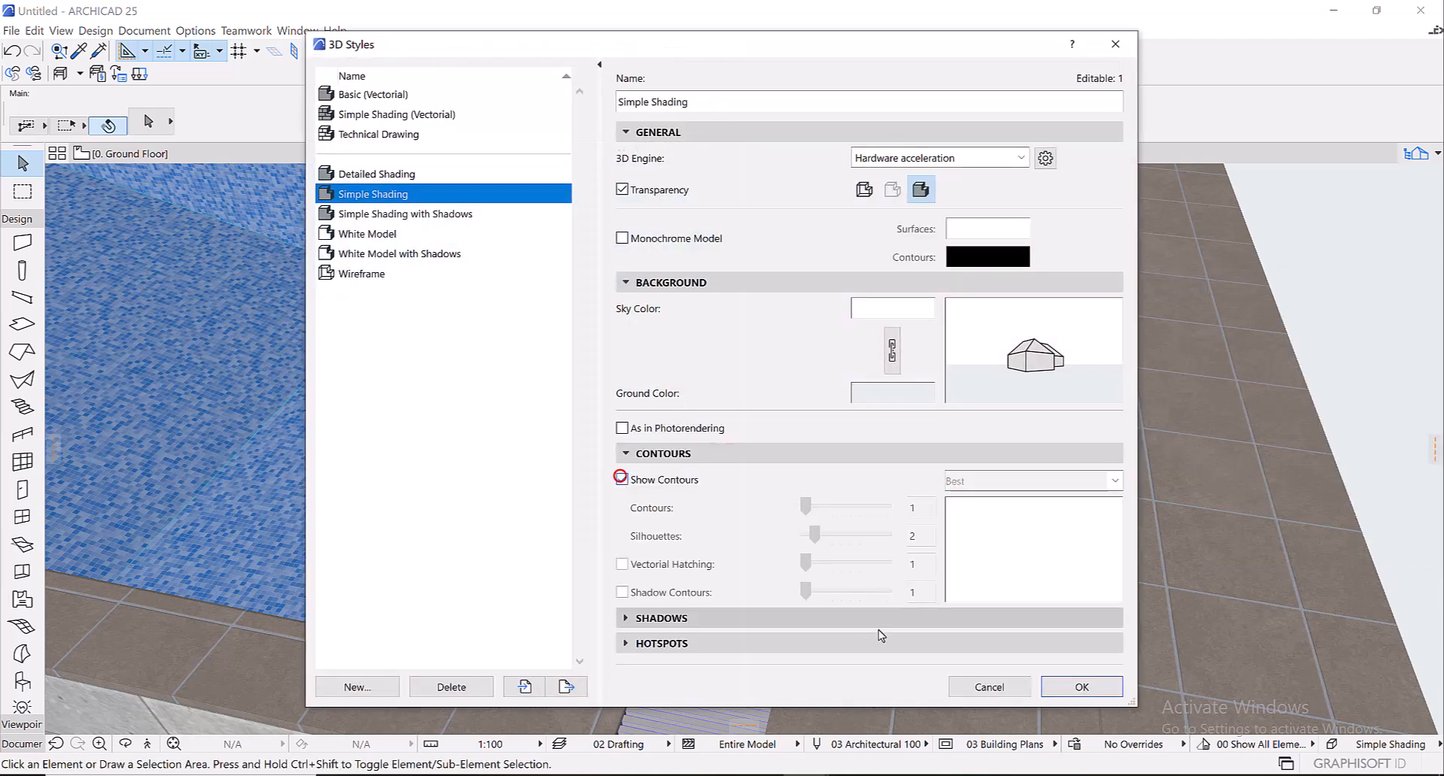
pyautogui.click(1063, 685)
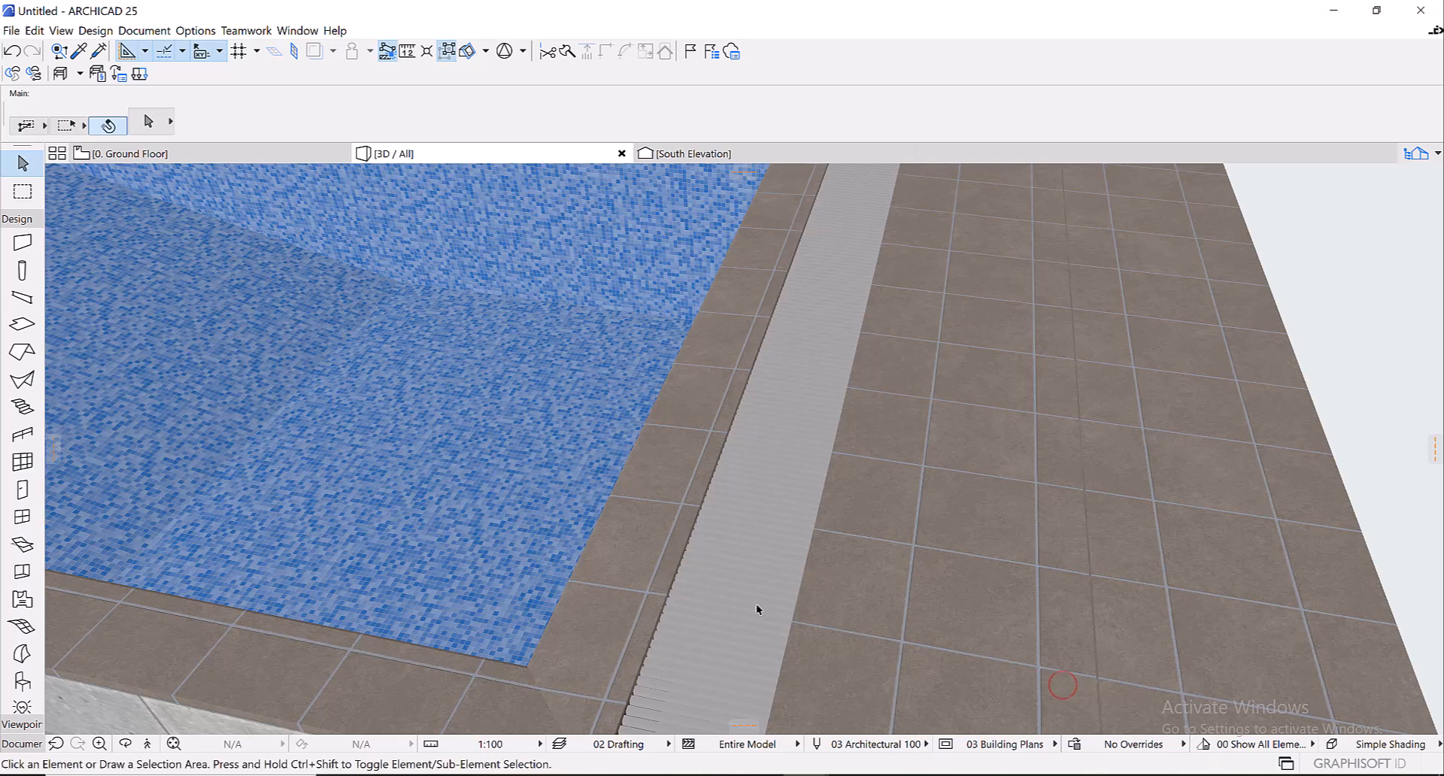
# - Inspect the east grating without contours, up close and in an overall view of the pool
pyautogui.keyDown('shift'); pyautogui.moveTo(787, 585); pyautogui.dragTo(718, 414, button='middle'); pyautogui.keyUp('shift')
pyautogui.scroll(6, 730, 403)
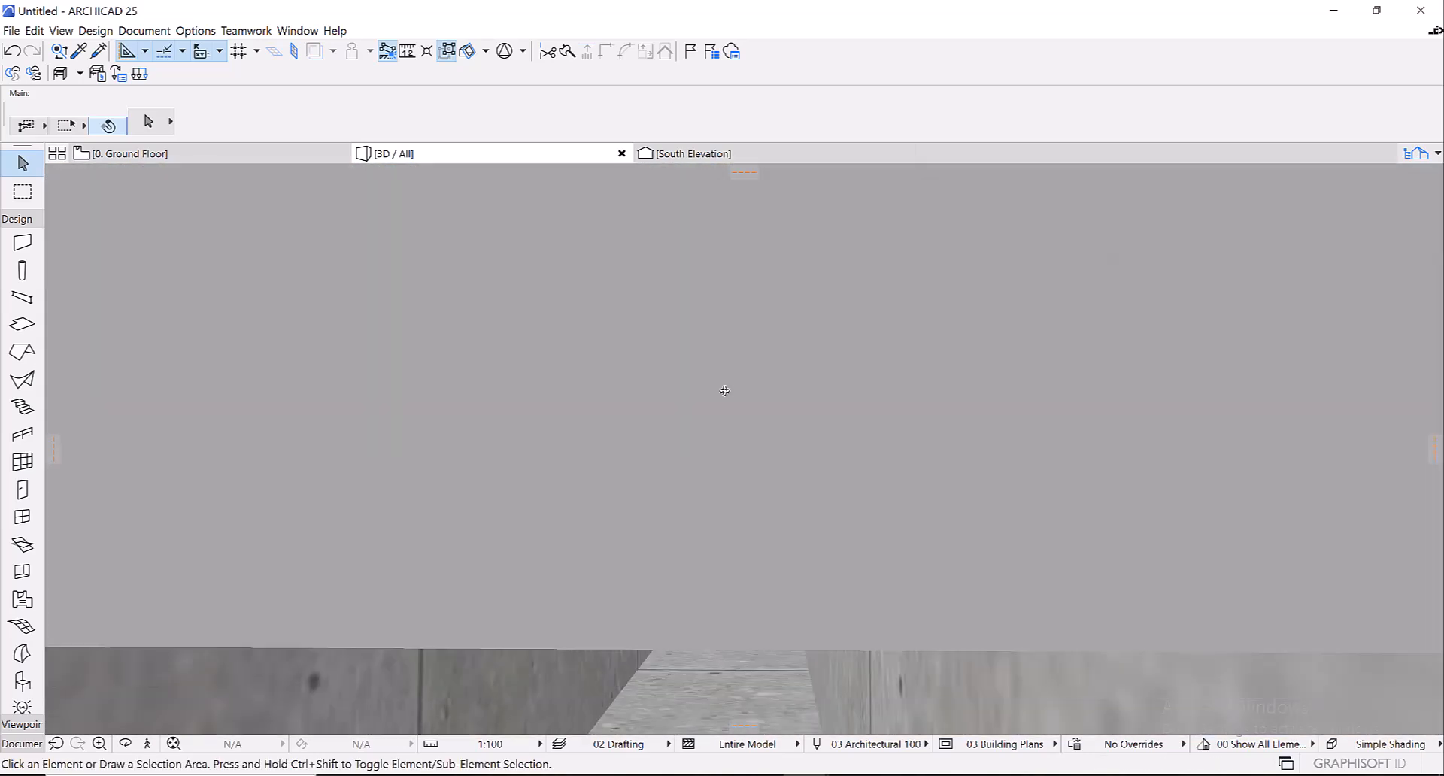
pyautogui.scroll(-10, 739, 401)
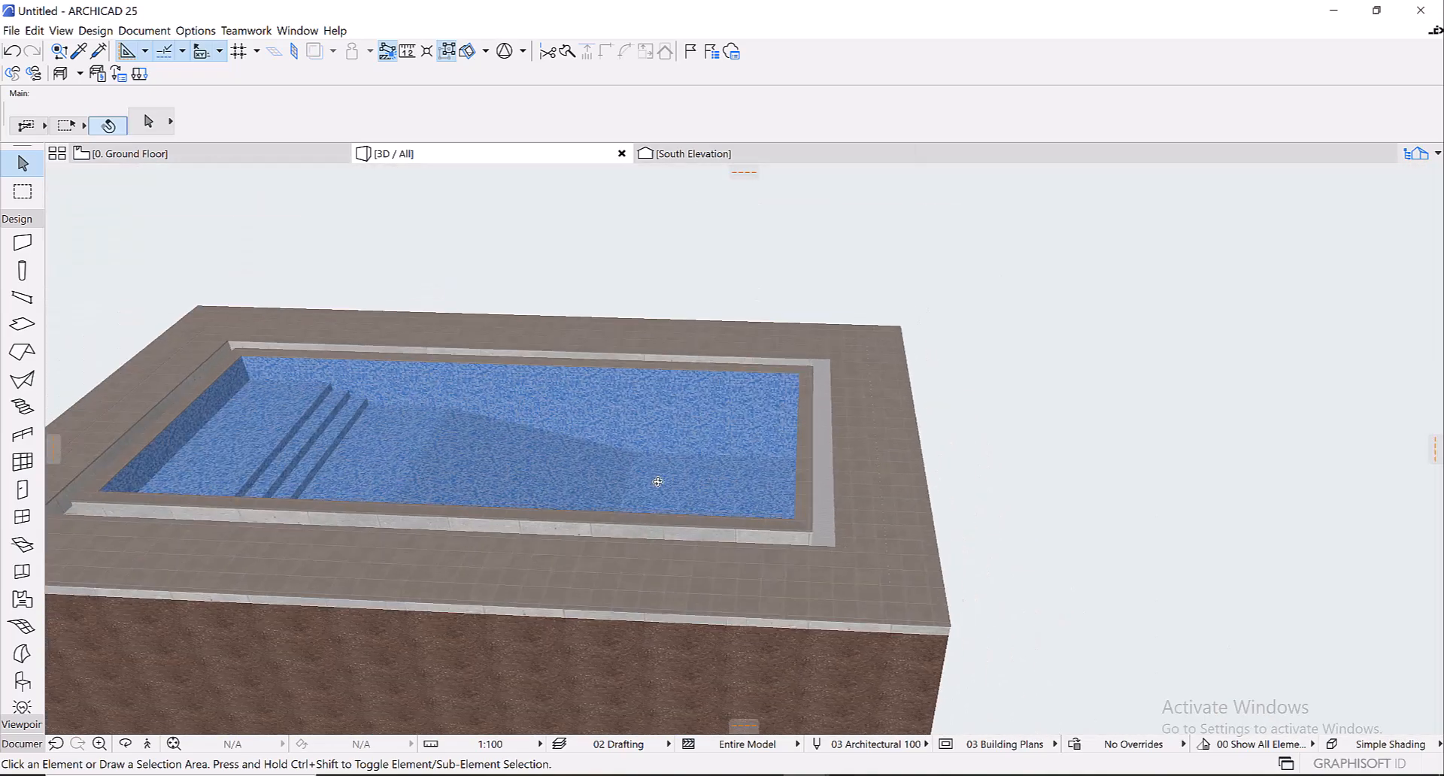
pyautogui.scroll(-3, 658, 481)
pyautogui.keyDown('shift'); pyautogui.moveTo(735, 477); pyautogui.dragTo(957, 426, button='middle'); pyautogui.keyUp('shift')
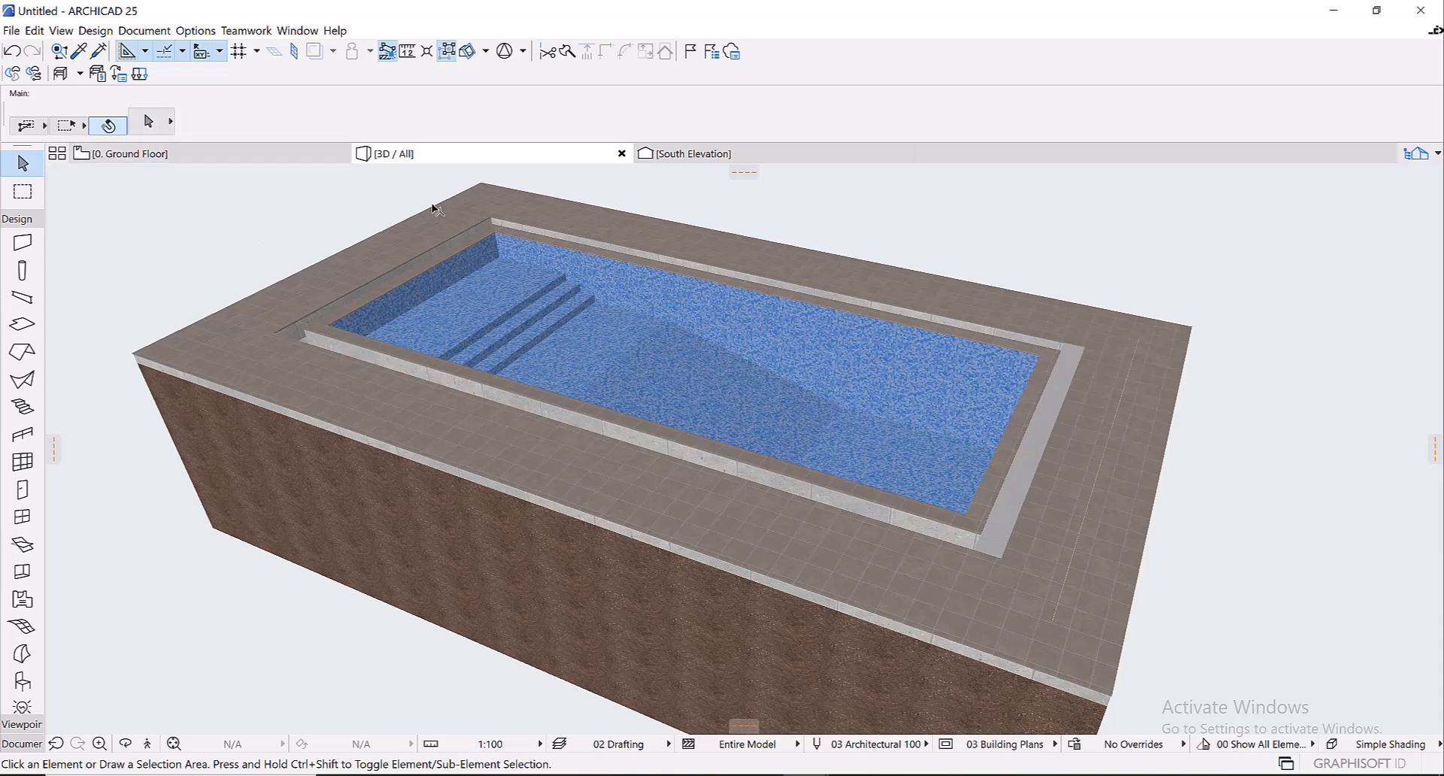
# - Reuse the east railing's settings to draw a matching railing in plan along the channel's outer west edge, from north corner to south corner
pyautogui.click(219, 154)
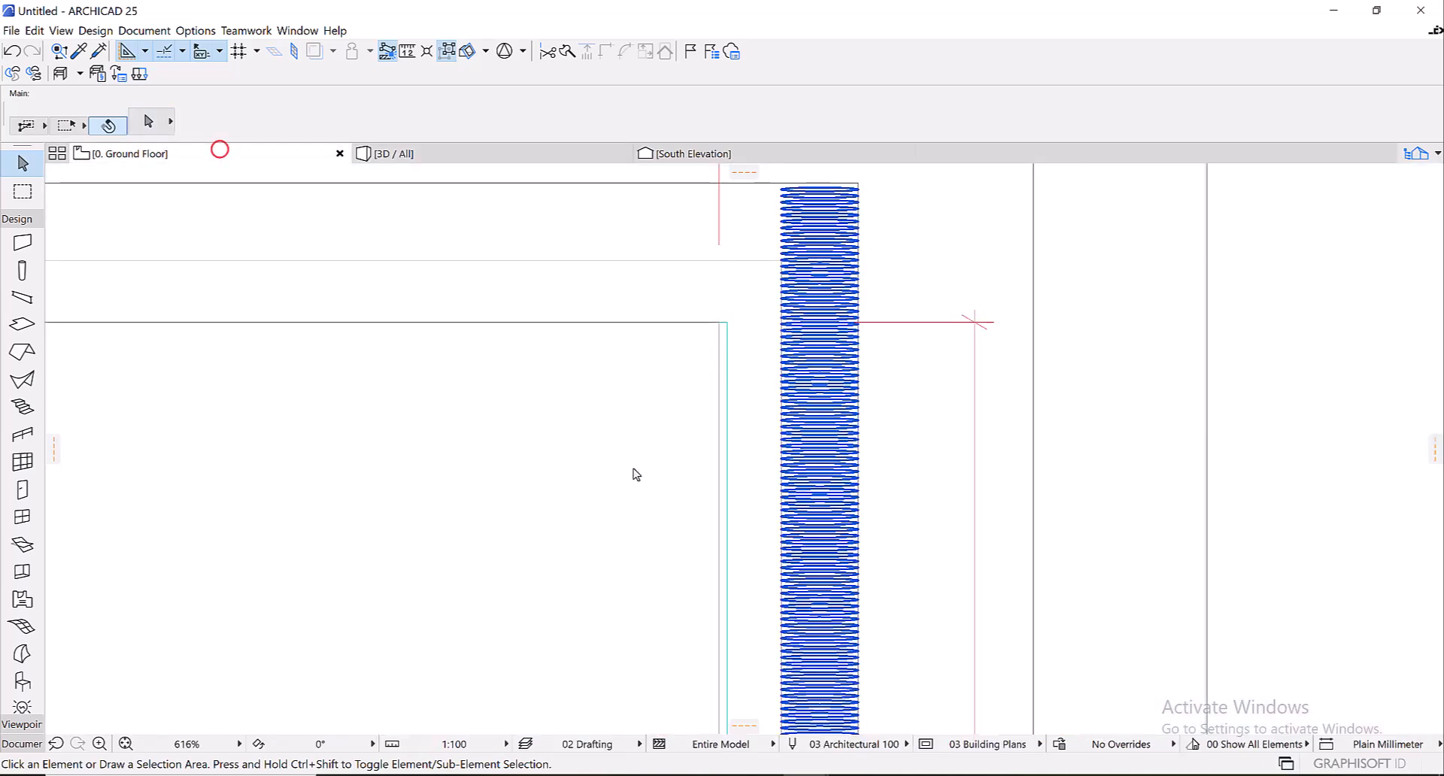
pyautogui.click(854, 233)
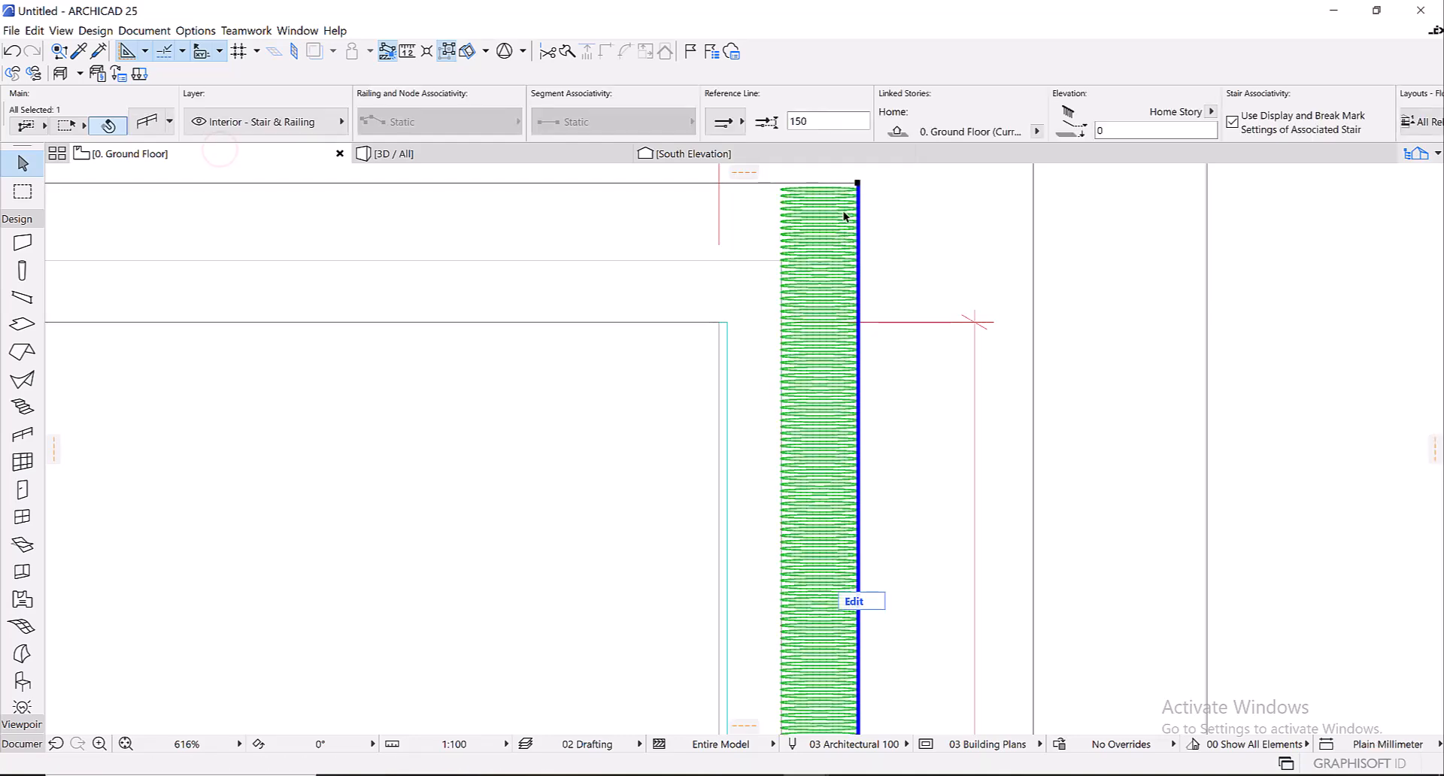
pyautogui.press('Escape')
pyautogui.hotkey('ctrl', 'shift', 'r')
pyautogui.scroll(-10, 848, 218)
pyautogui.scroll(5, 846, 219)
pyautogui.scroll(3, 532, 326)
pyautogui.click(532, 330)
pyautogui.scroll(-3, 546, 467)
pyautogui.doubleClick(554, 474)
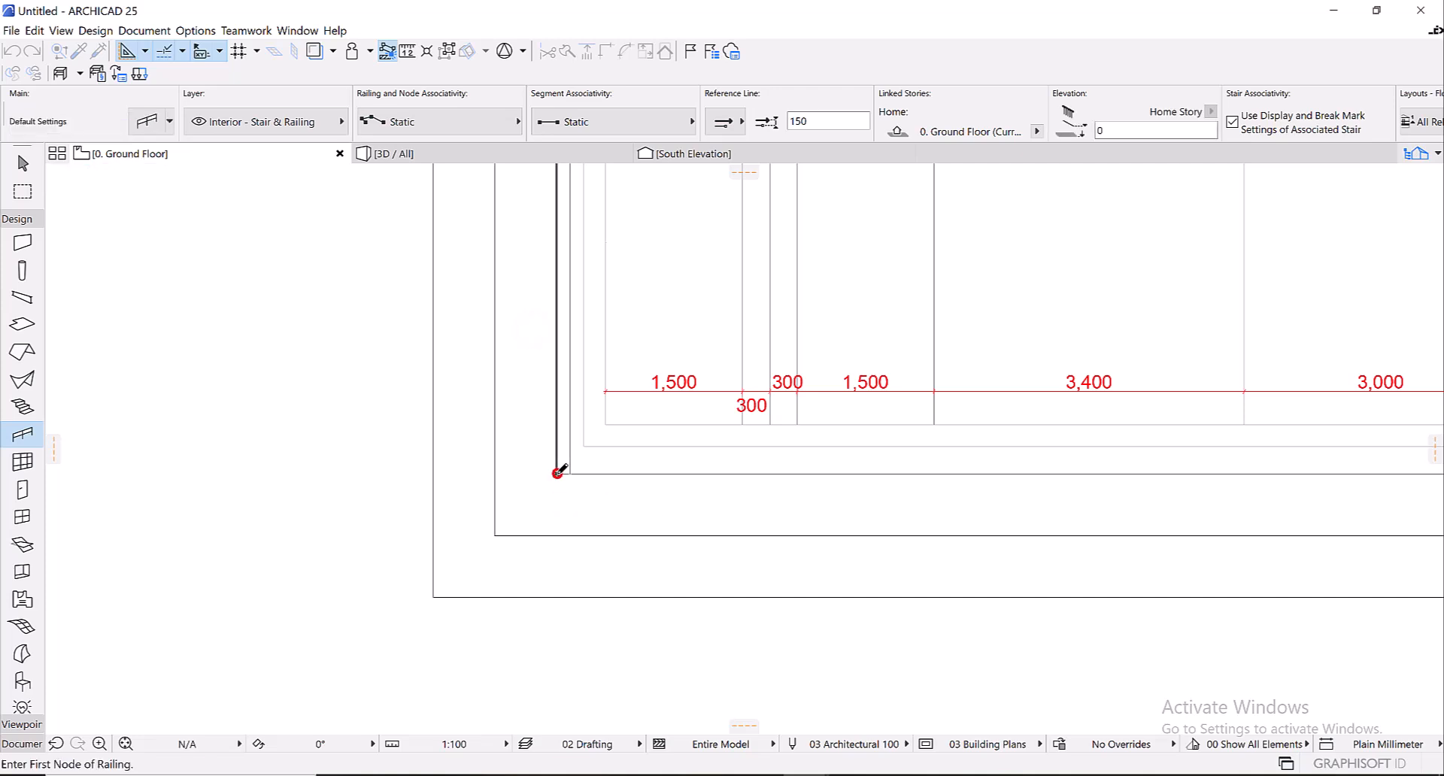
# - Draw a railing along the channel's outer south edge, between the inner edges of the west and east gratings
pyautogui.scroll(5, 557, 474)
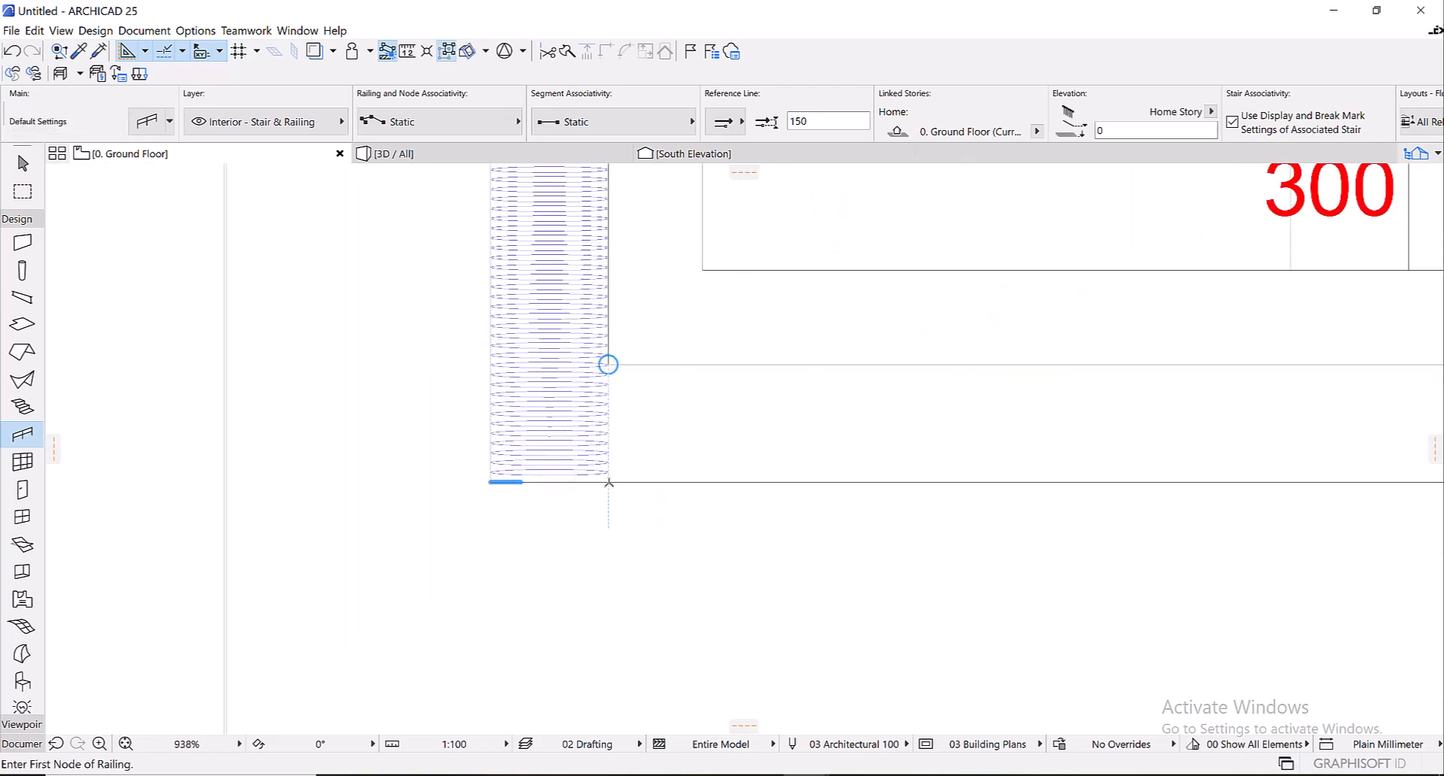
pyautogui.click(609, 482)
pyautogui.scroll(-5, 609, 481)
pyautogui.scroll(4, 666, 512)
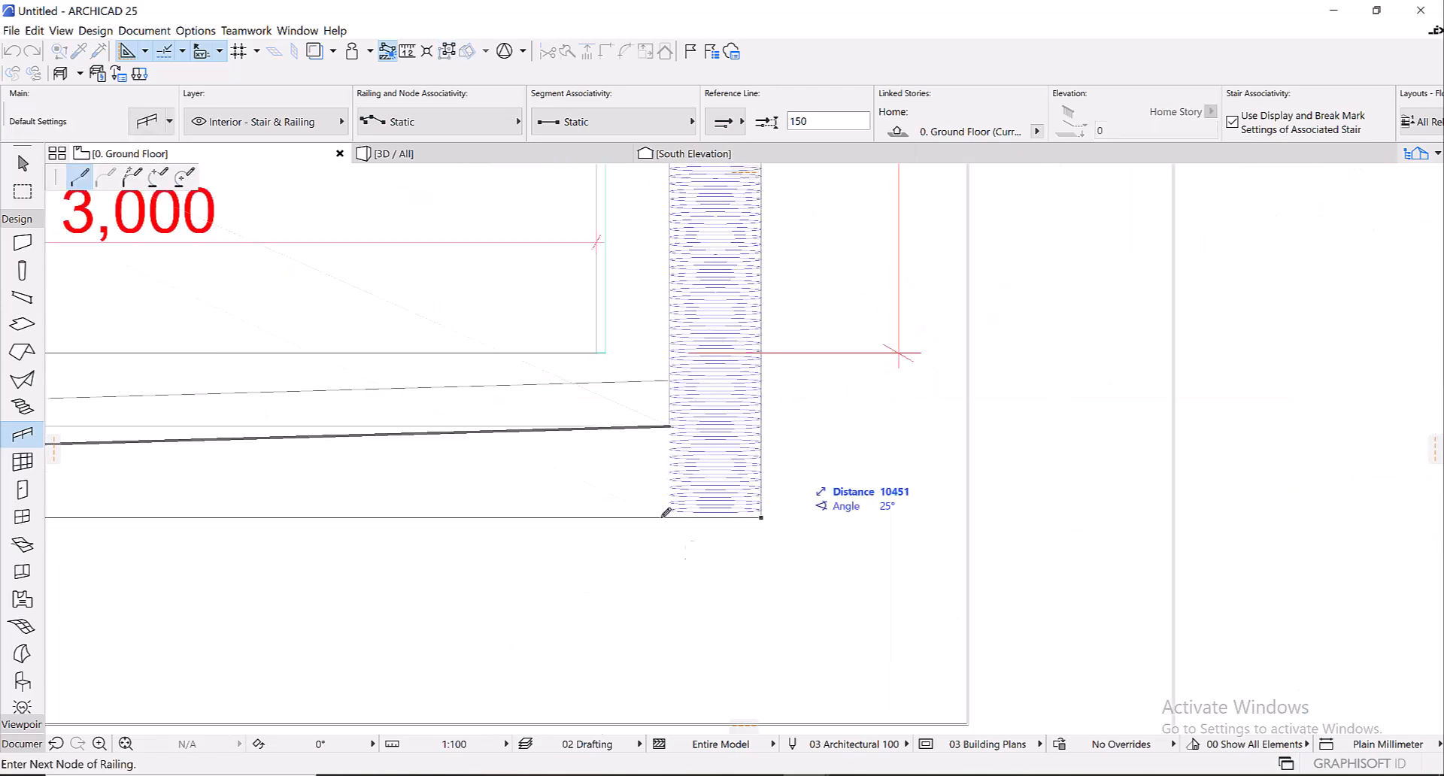
pyautogui.doubleClick(666, 513)
# - Draw a railing along the channel's outer north edge, from the east grating's inner edge to the west grating's inner edge
pyautogui.scroll(-4, 668, 516)
pyautogui.scroll(4, 668, 518)
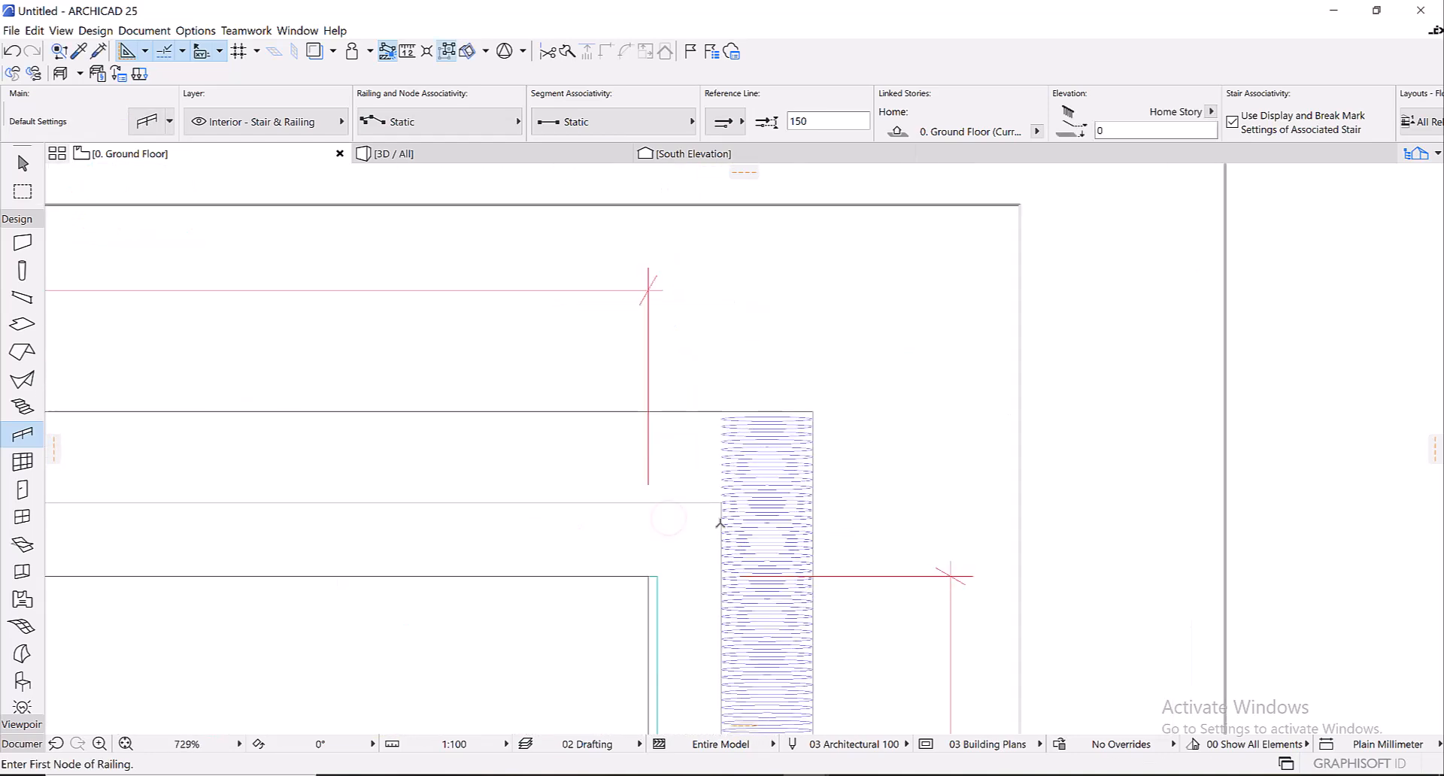
pyautogui.click(719, 412)
pyautogui.scroll(-4, 715, 409)
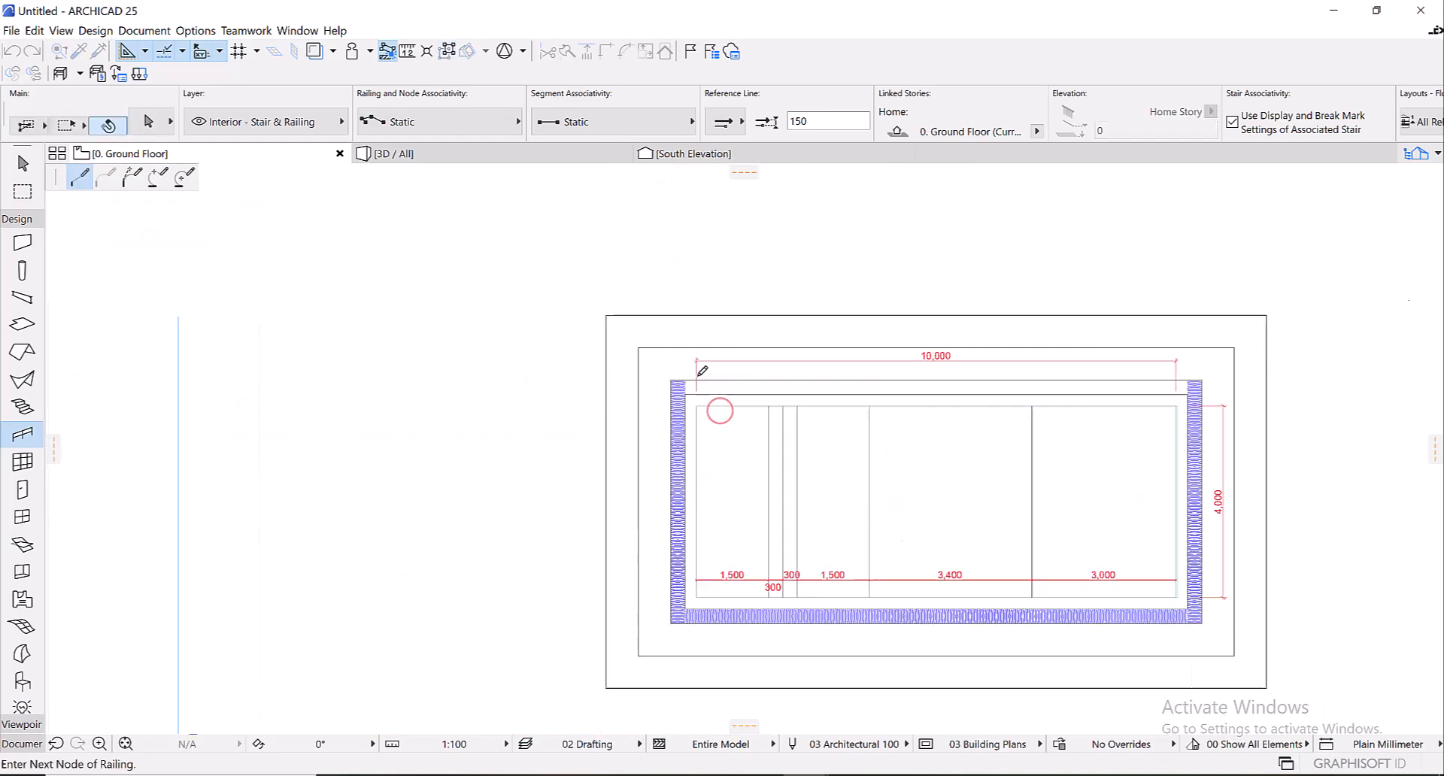
pyautogui.scroll(4, 652, 433)
pyautogui.doubleClick(641, 390)
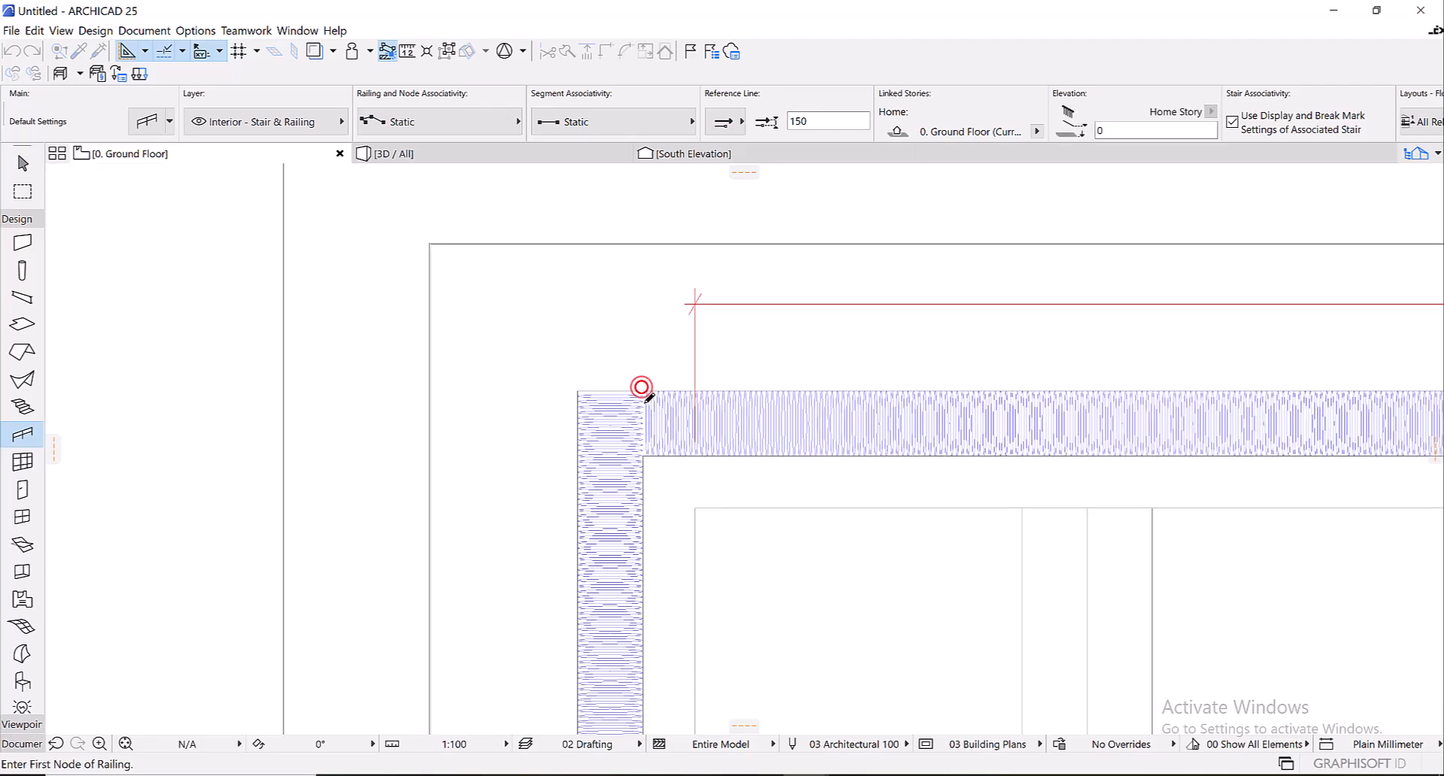
# - Examine the grating around the whole pool in 3D, including its corners
pyautogui.scroll(-5, 642, 391)
pyautogui.click(474, 155)
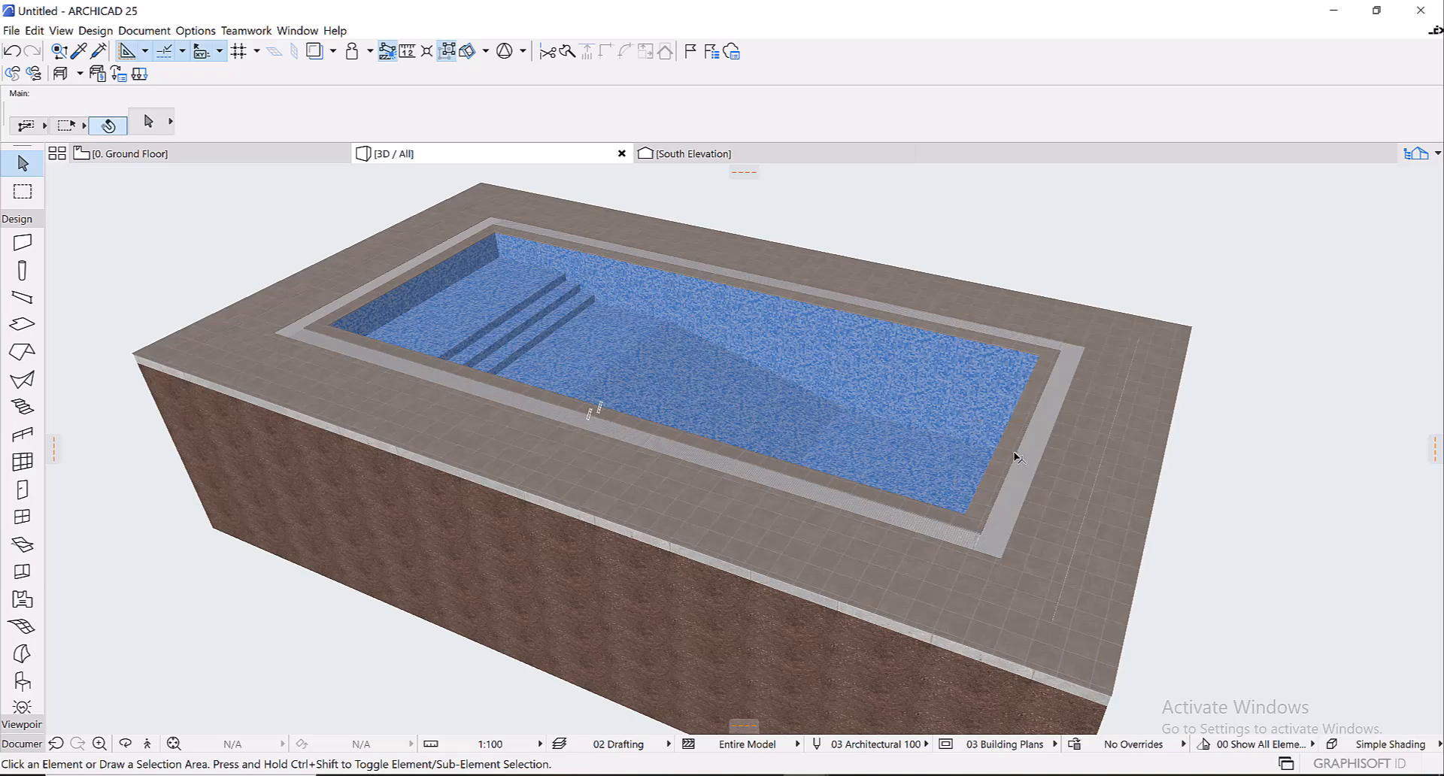
pyautogui.scroll(10, 993, 493)
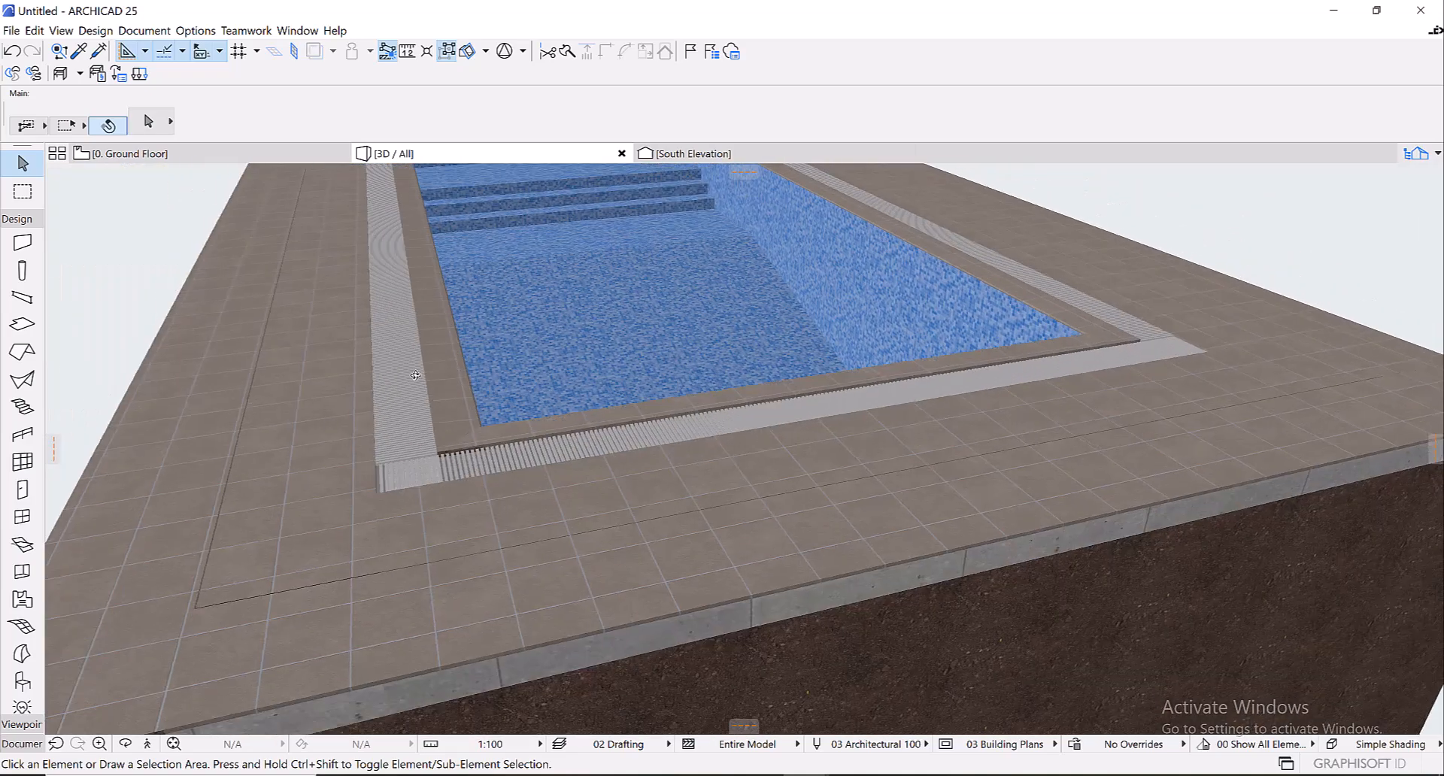
pyautogui.scroll(-10, 390, 415)
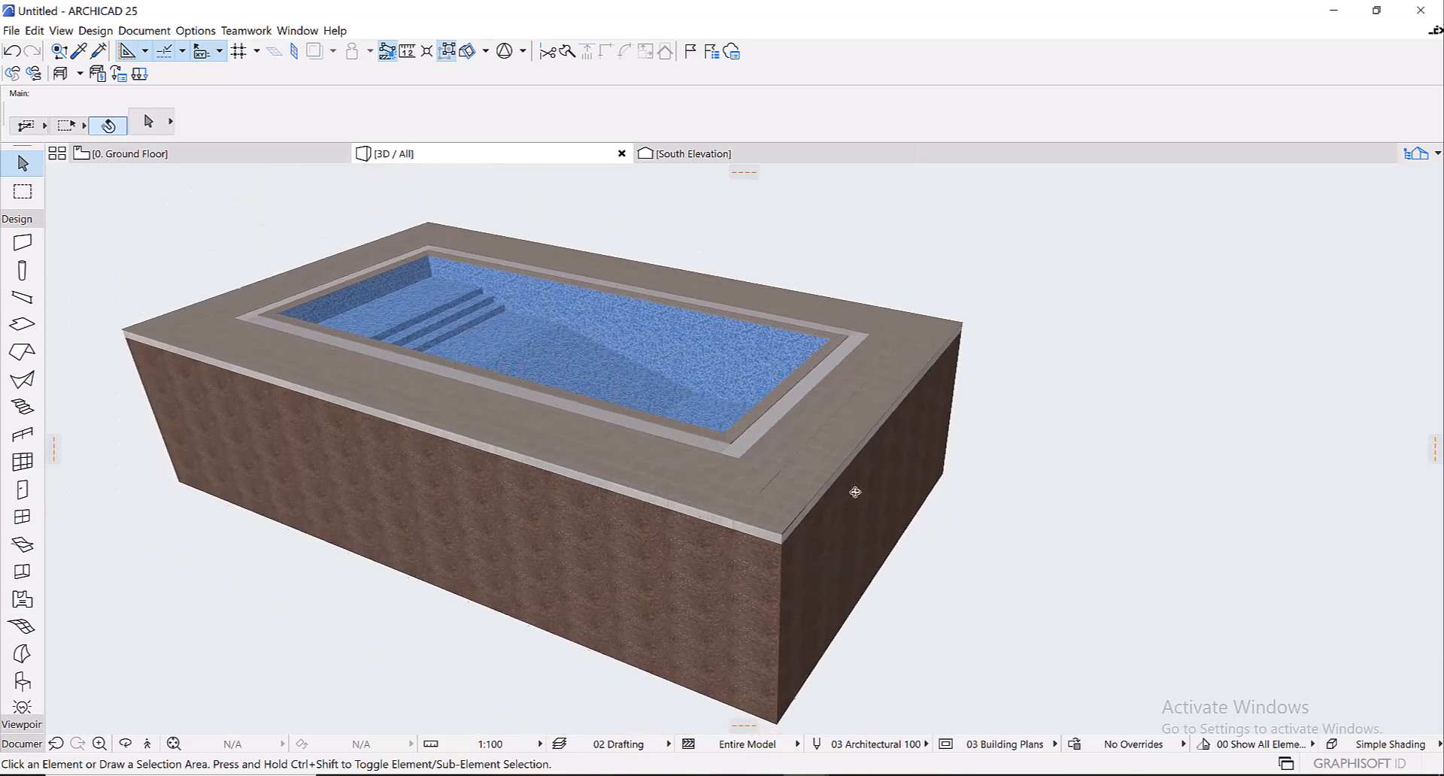
# - Cut the pool crosswise near its deep end with a 3D cutting plane and examine the cross-section
pyautogui.moveTo(1436, 452)
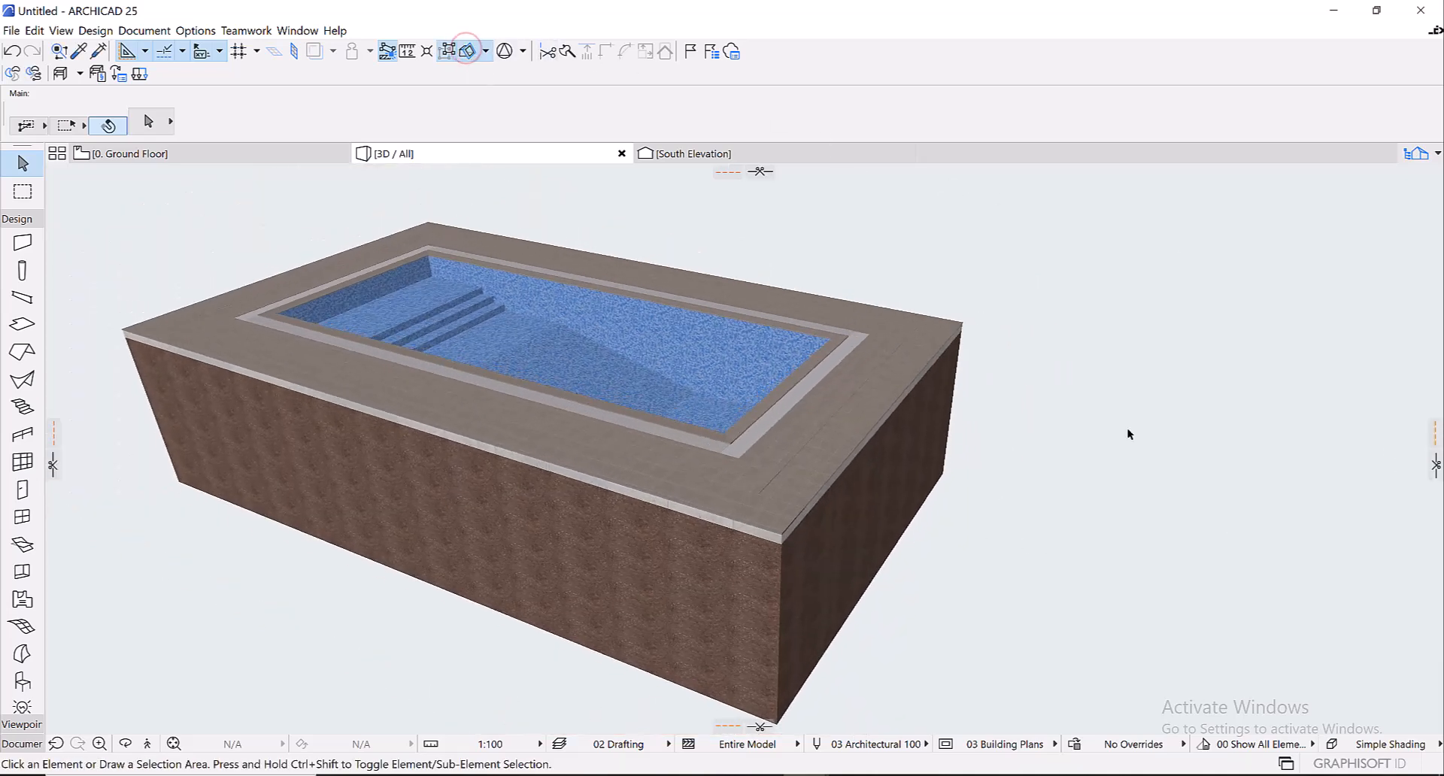
pyautogui.hotkey('ctrl', 'y')
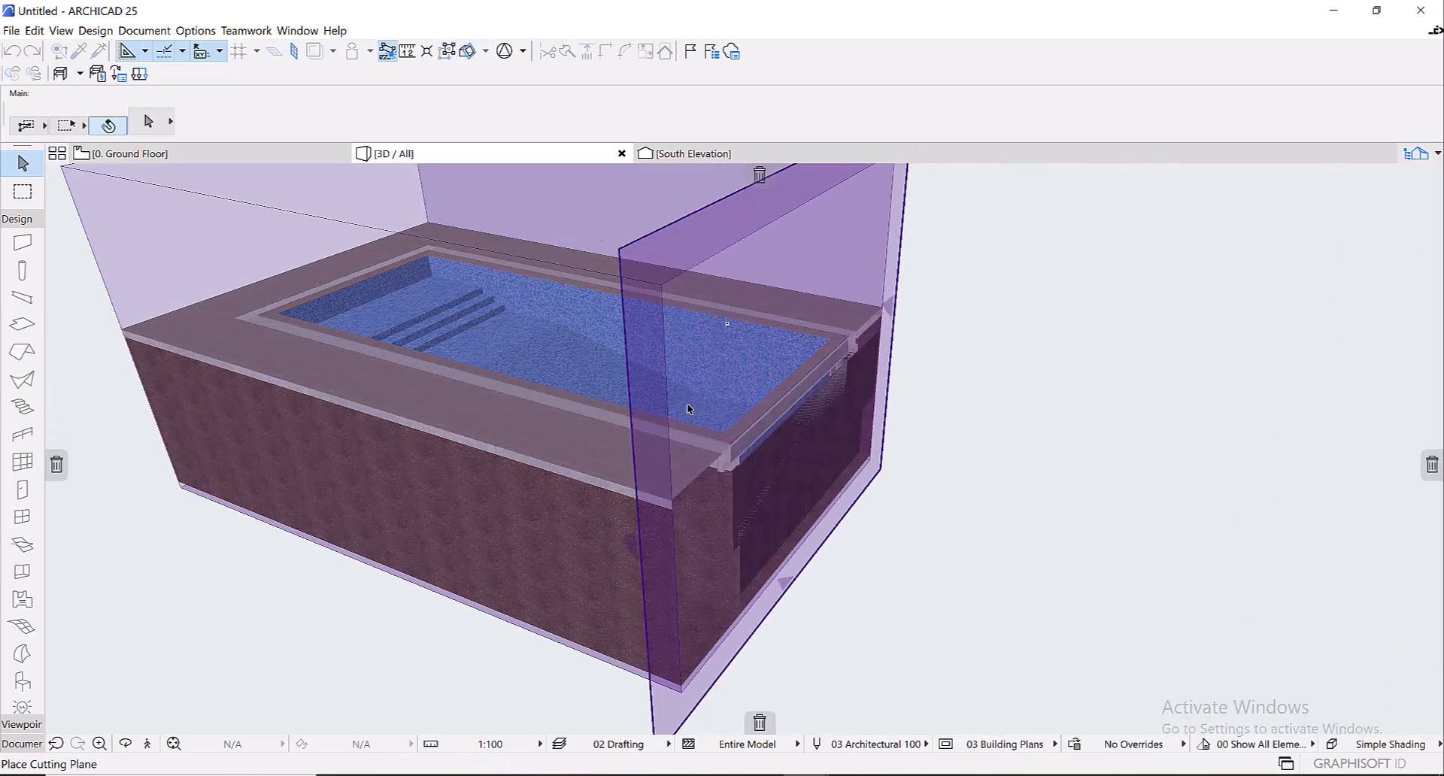
pyautogui.click(652, 399)
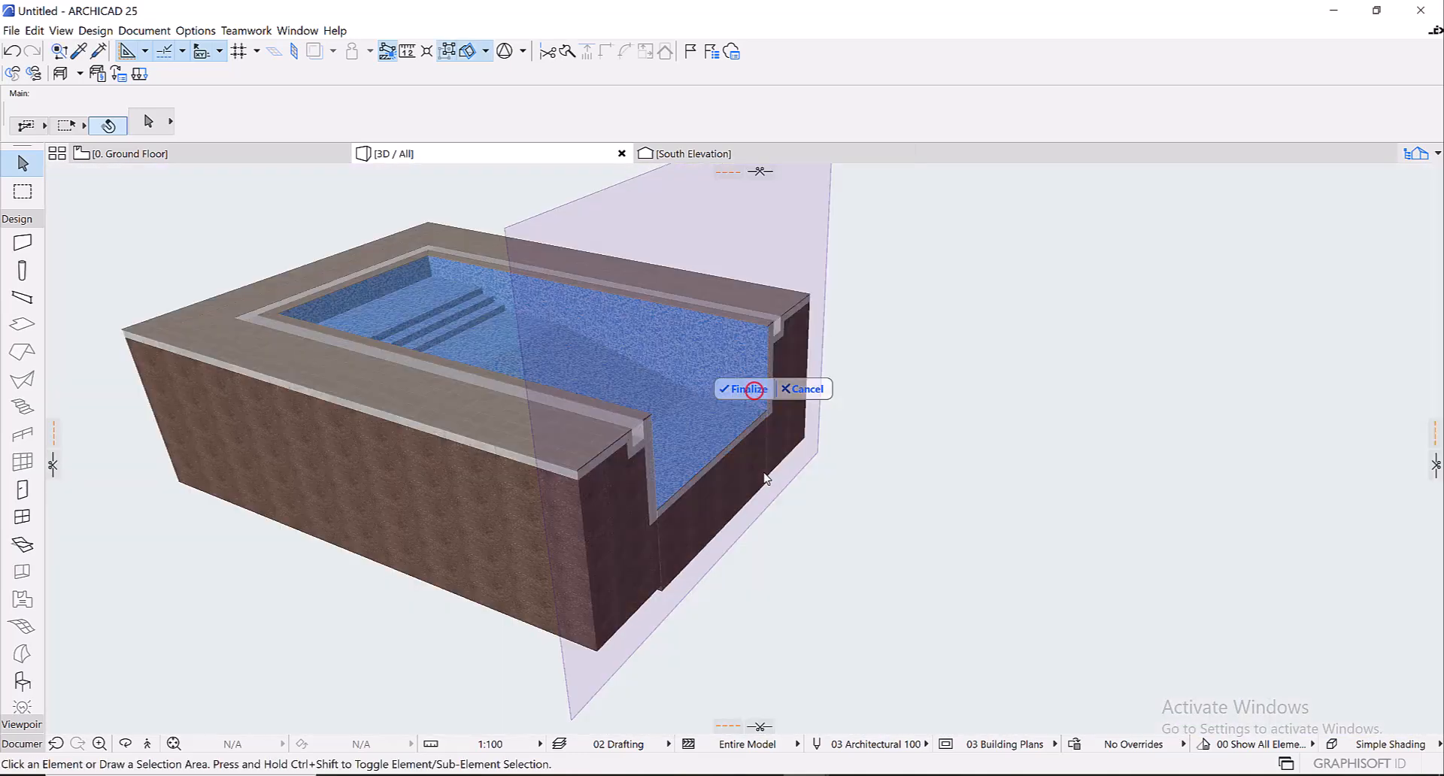
pyautogui.click(757, 390)
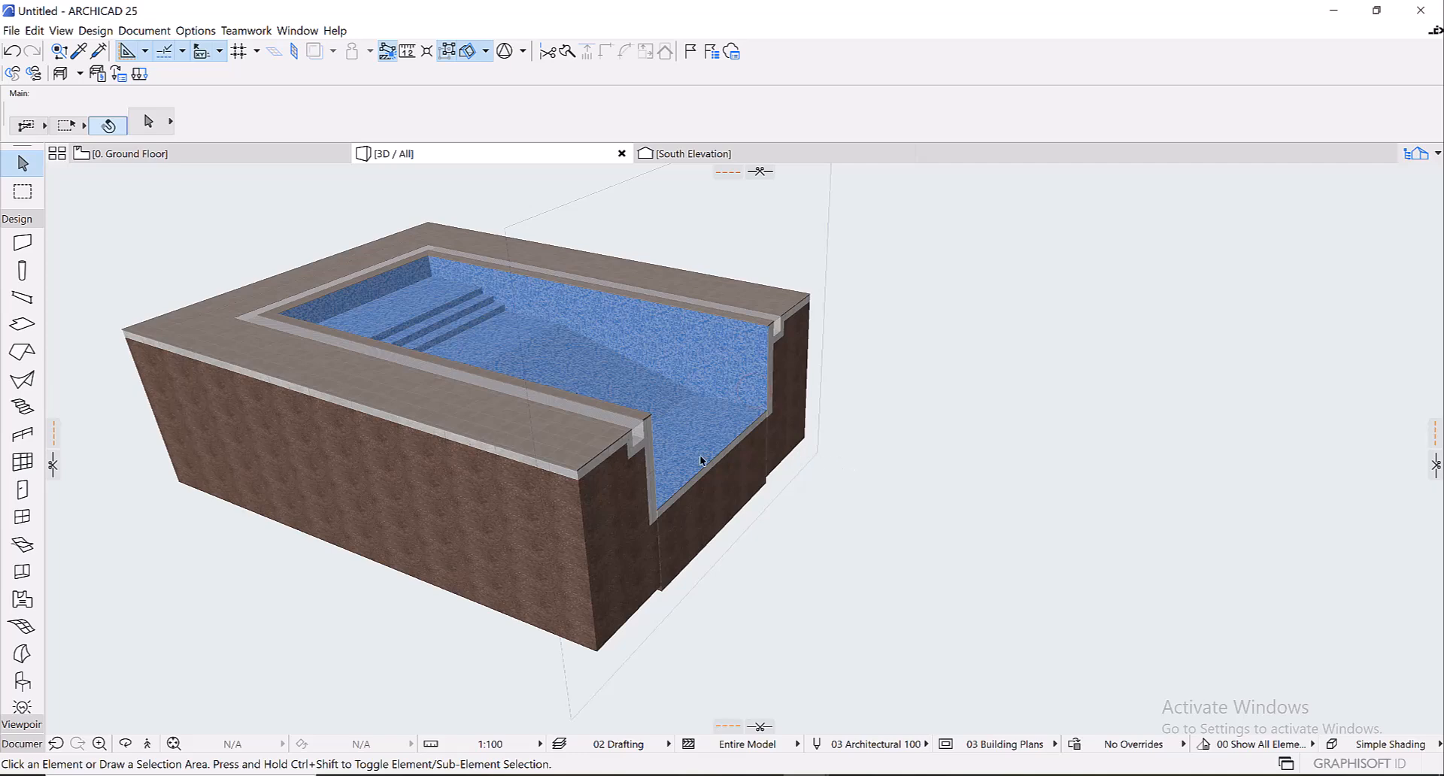
pyautogui.keyDown('shift'); pyautogui.moveTo(620, 444); pyautogui.dragTo(568, 416, button='middle'); pyautogui.keyUp('shift')
pyautogui.scroll(3, 696, 370)
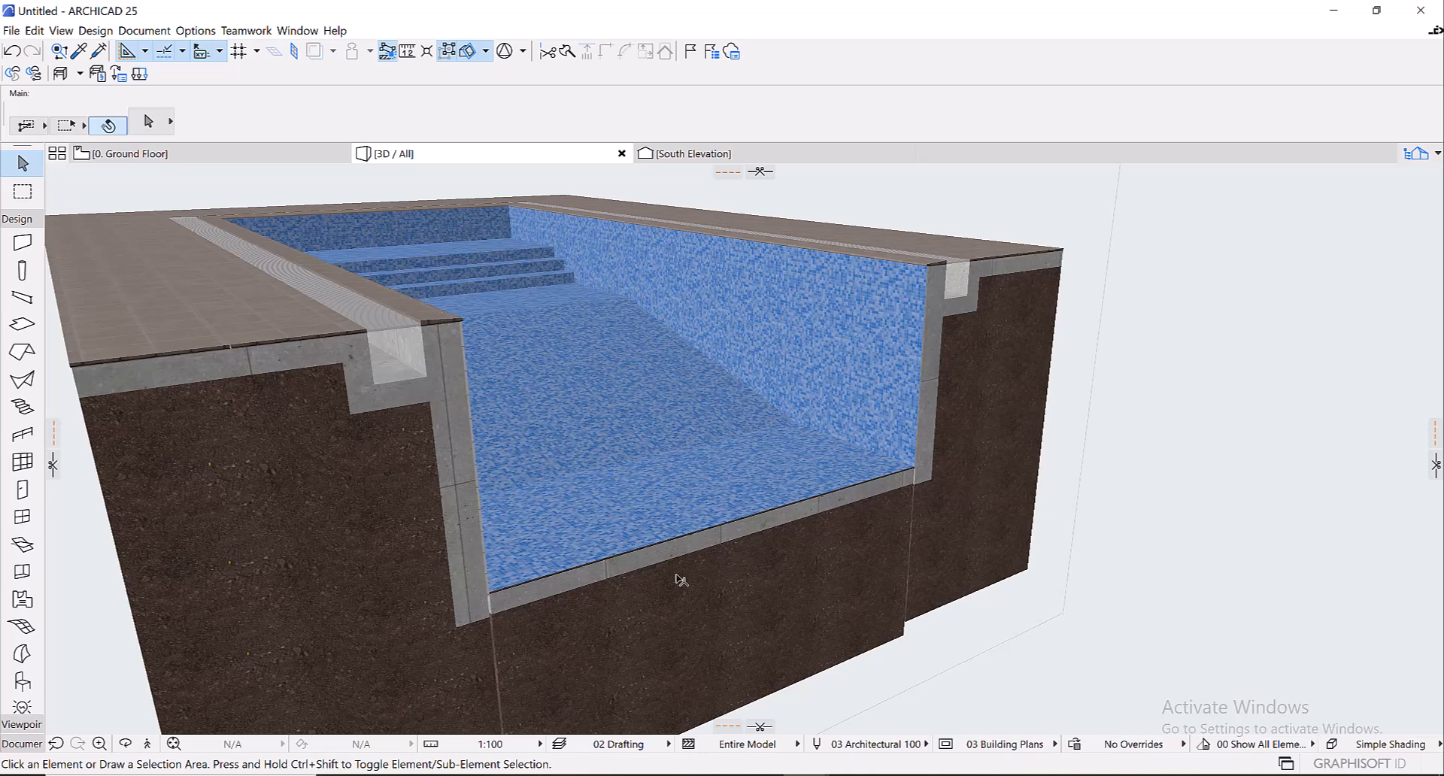
pyautogui.scroll(-4, 908, 377)
pyautogui.keyDown('shift'); pyautogui.moveTo(855, 372); pyautogui.dragTo(1202, 369, button='middle'); pyautogui.keyUp('shift')
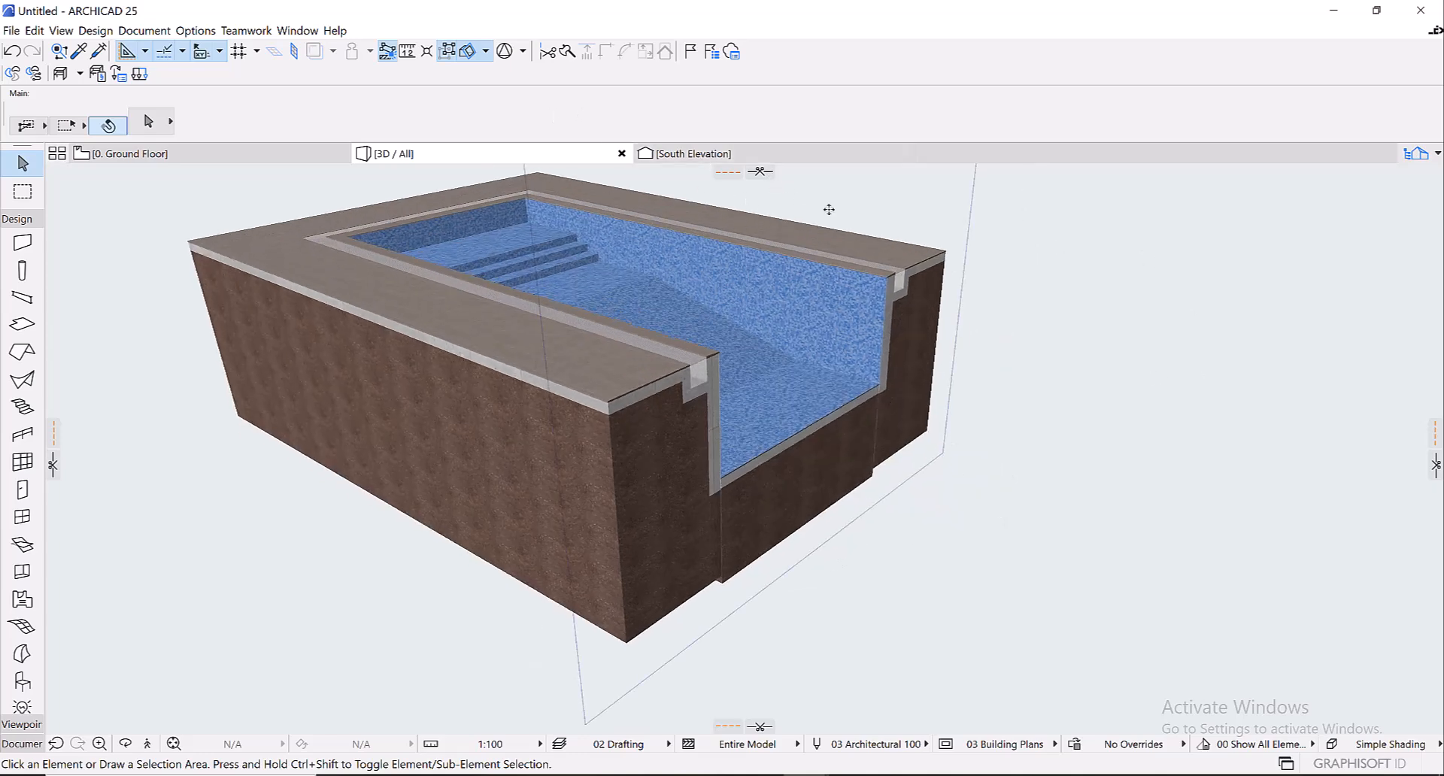
# - Move the crosswise cut off the model and cut the pool lengthwise through the basin with a 3D cutting plane
pyautogui.moveTo(884, 208); pyautogui.dragTo(1433, 464)
pyautogui.click(878, 339)
pyautogui.scroll(-2, 1009, 380)
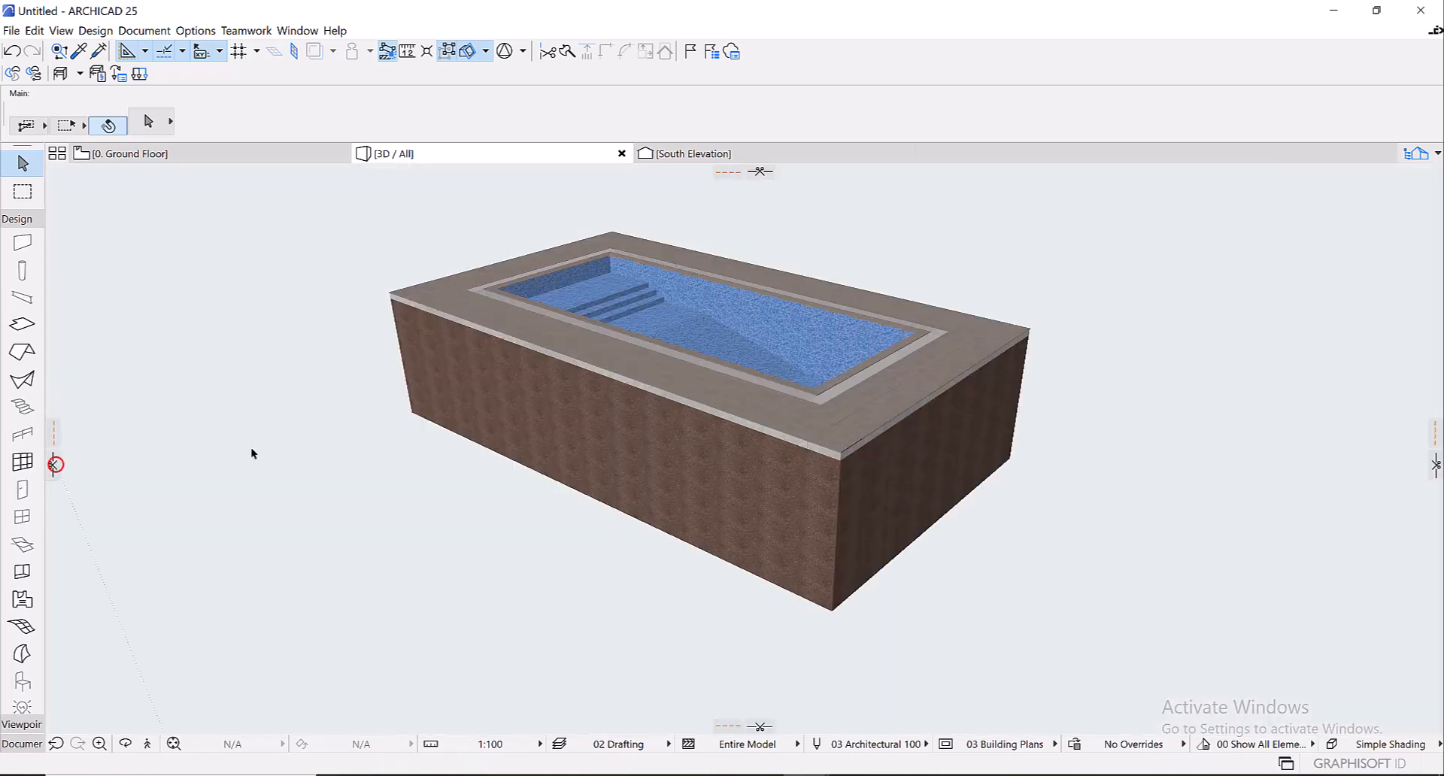
pyautogui.moveTo(54, 464)
pyautogui.mouseDown()
pyautogui.moveTo(551, 399)
pyautogui.moveTo(840, 325)
pyautogui.mouseUp()
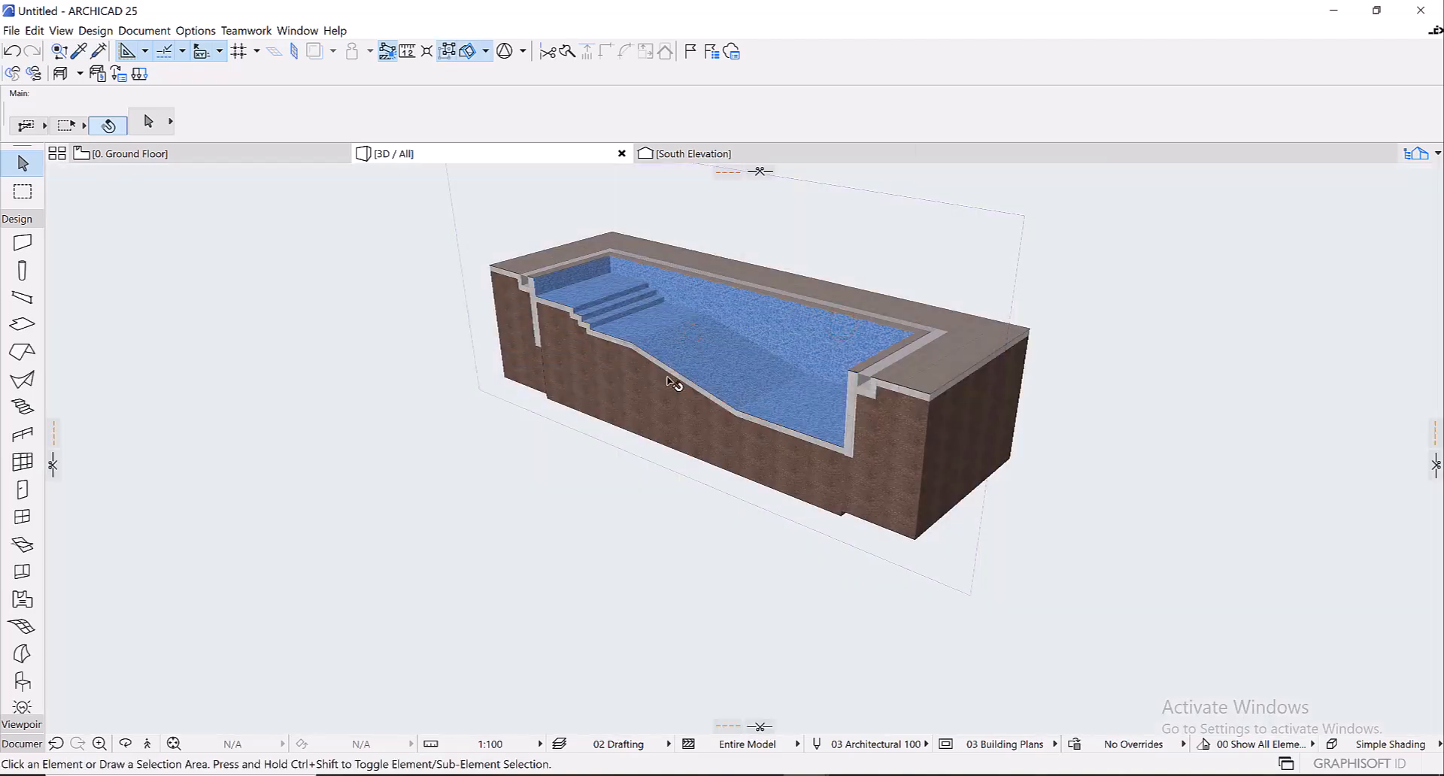
# - Examine the lengthwise section, including the drainage channels, sloping floor and entry steps
pyautogui.scroll(2, 675, 383)
pyautogui.moveTo(743, 466); pyautogui.dragTo(881, 434)
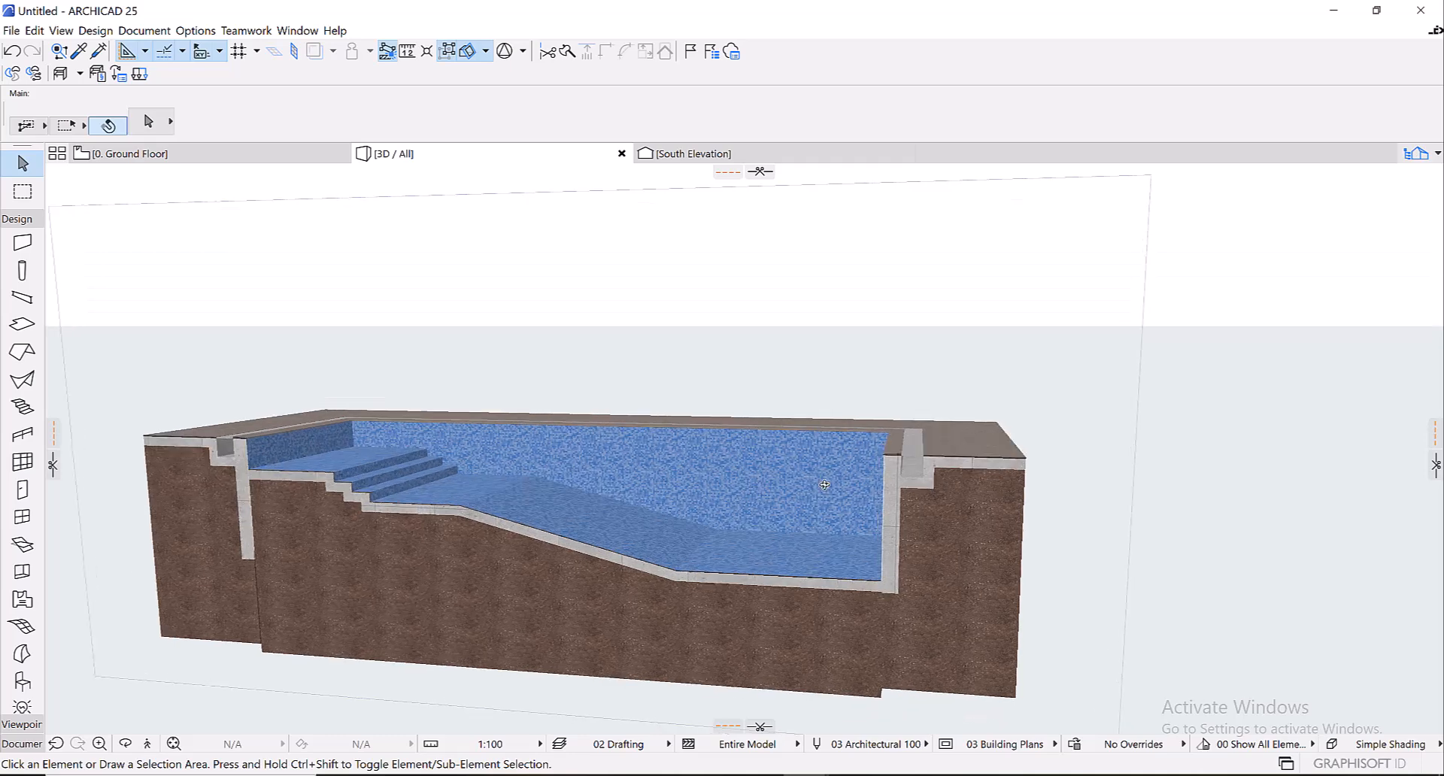
pyautogui.scroll(5, 928, 471)
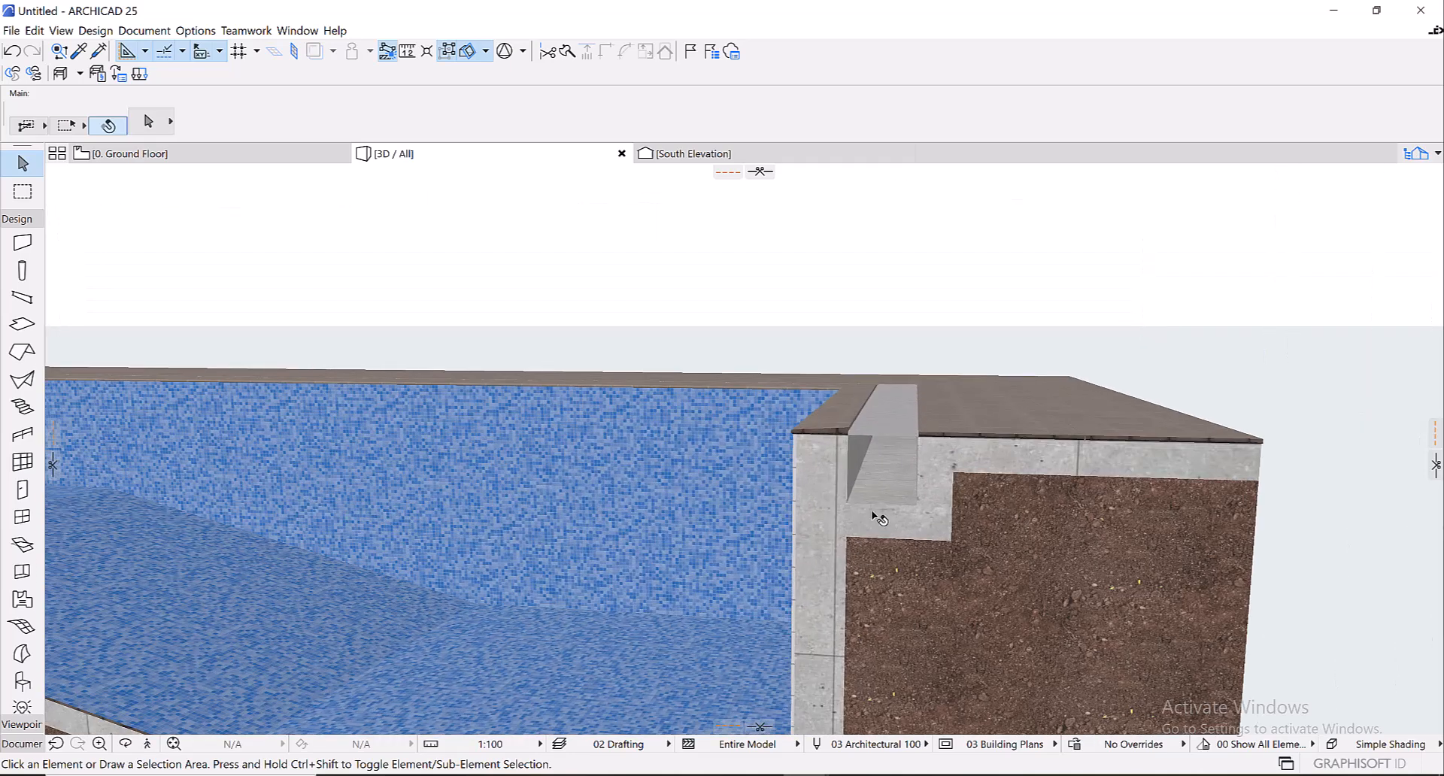
pyautogui.scroll(-5, 1066, 402)
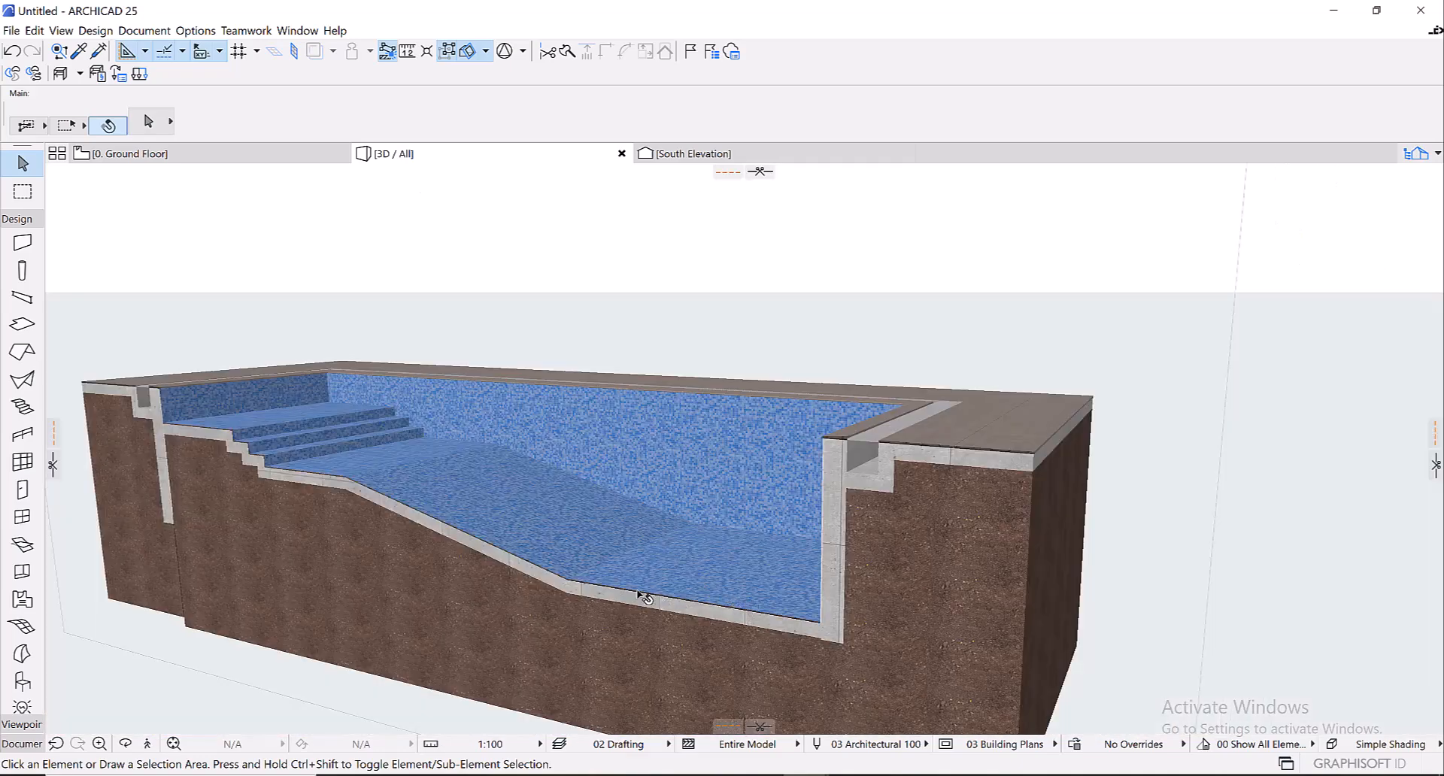
pyautogui.moveTo(478, 524); pyautogui.dragTo(765, 399)
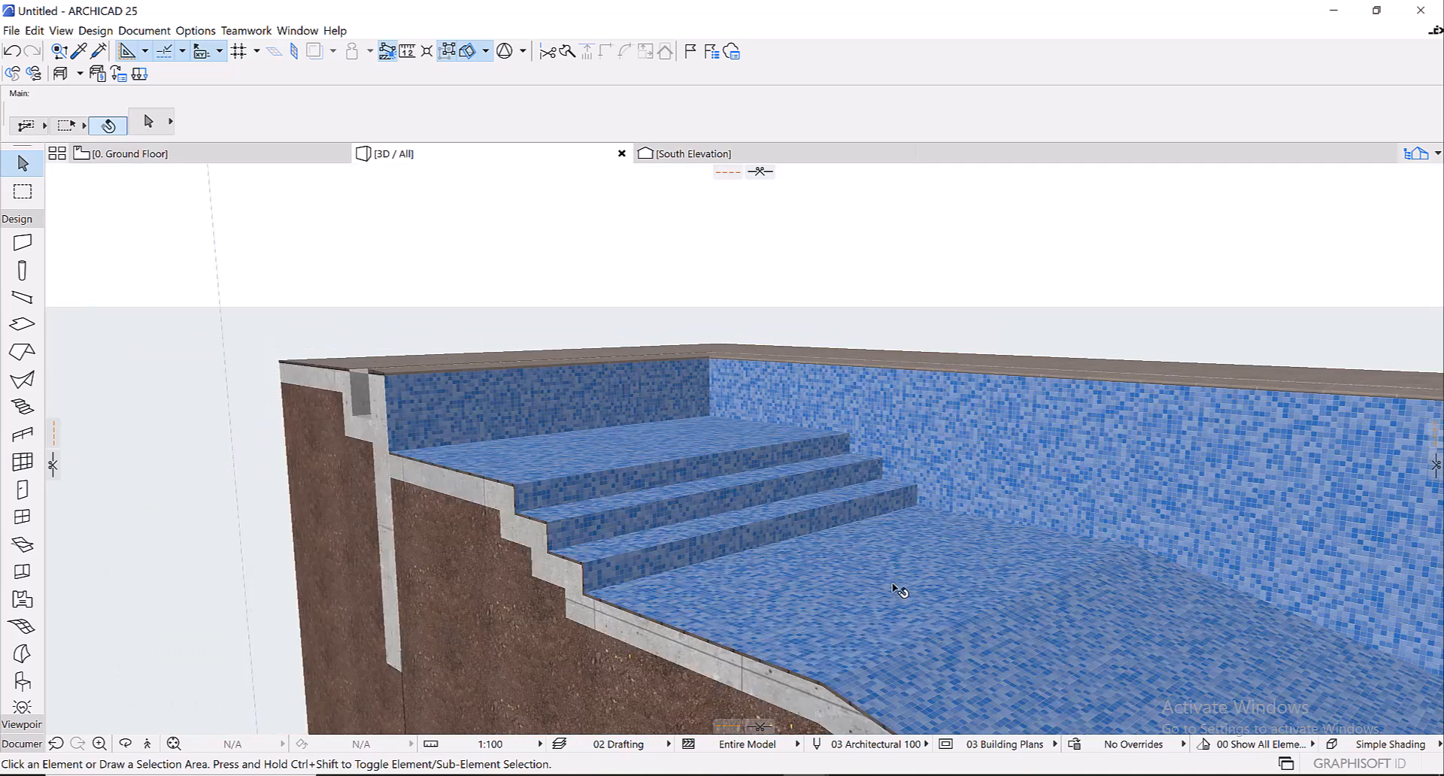
pyautogui.scroll(-6, 666, 444)
pyautogui.moveTo(854, 500); pyautogui.dragTo(460, 360)
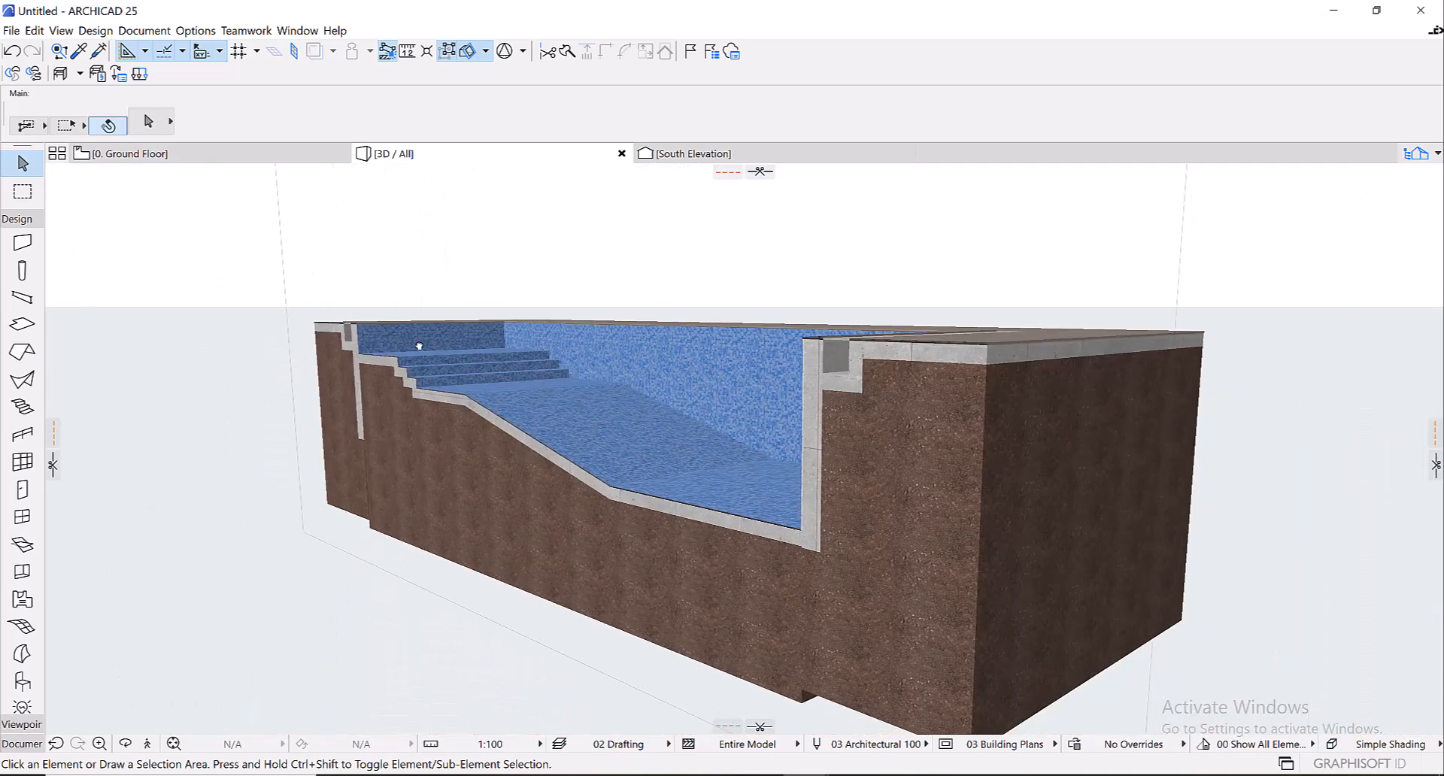
# - Turn off the 3D cutaway, look over the whole pool, and return to the ground floor plan
pyautogui.click(467, 50)
pyautogui.moveTo(625, 306); pyautogui.dragTo(774, 439)
pyautogui.scroll(3, 774, 439)
pyautogui.scroll(-3, 786, 510)
pyautogui.moveTo(786, 509); pyautogui.dragTo(716, 450)
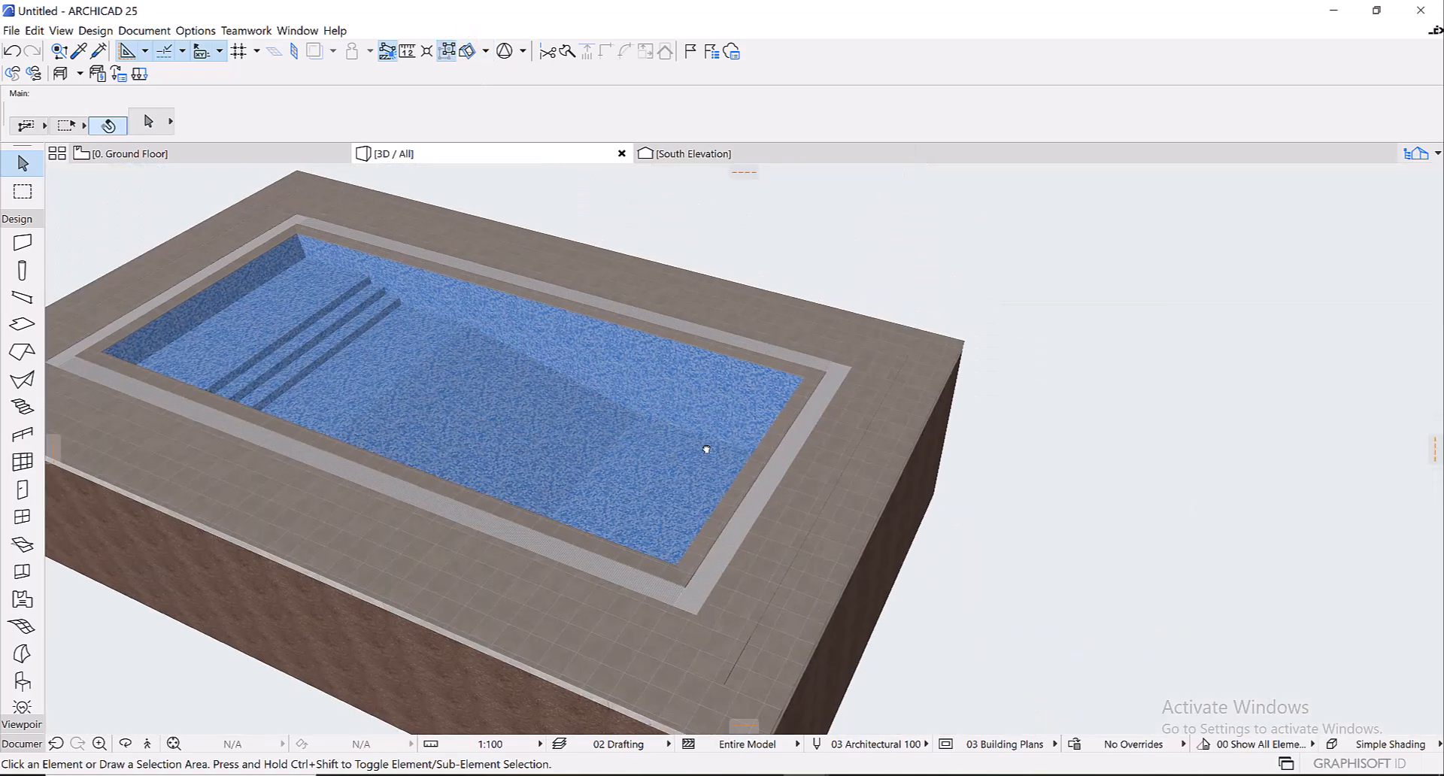
pyautogui.scroll(6, 702, 425)
pyautogui.scroll(2, 755, 331)
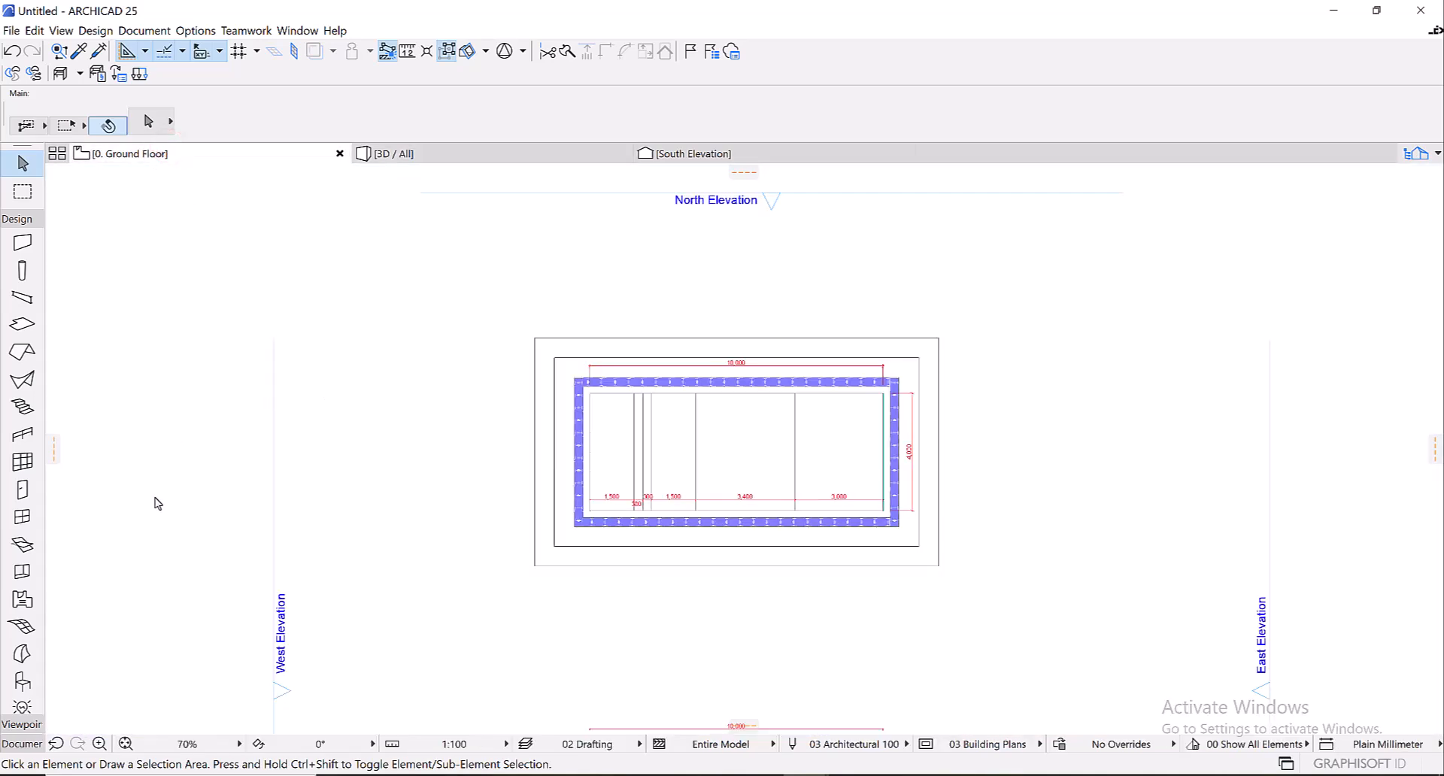
# - Search the object library for "ladder" and choose Vertical Ladder 25 as the default object
pyautogui.click(23, 681)
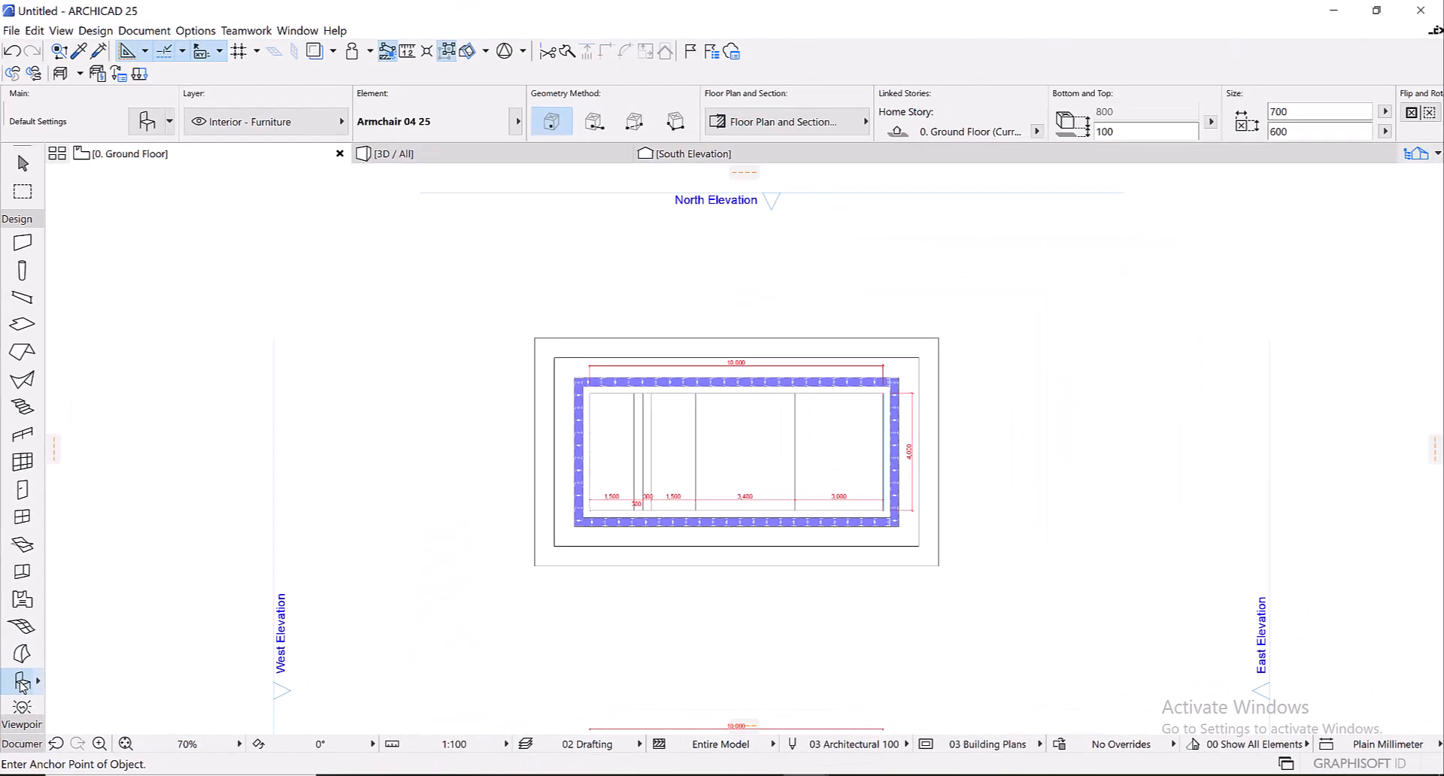
pyautogui.doubleClick(23, 683)
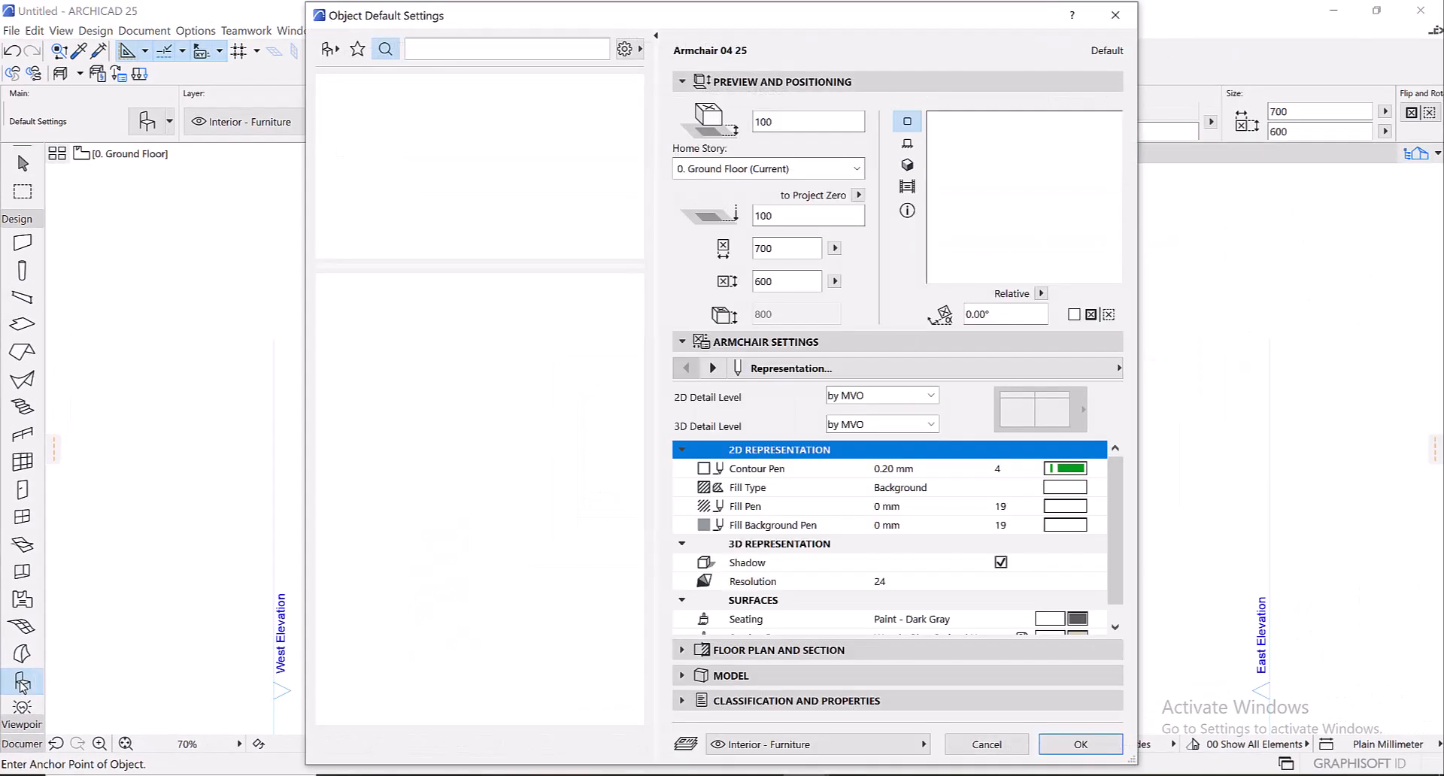
pyautogui.click(460, 50)
pyautogui.write('ladder')
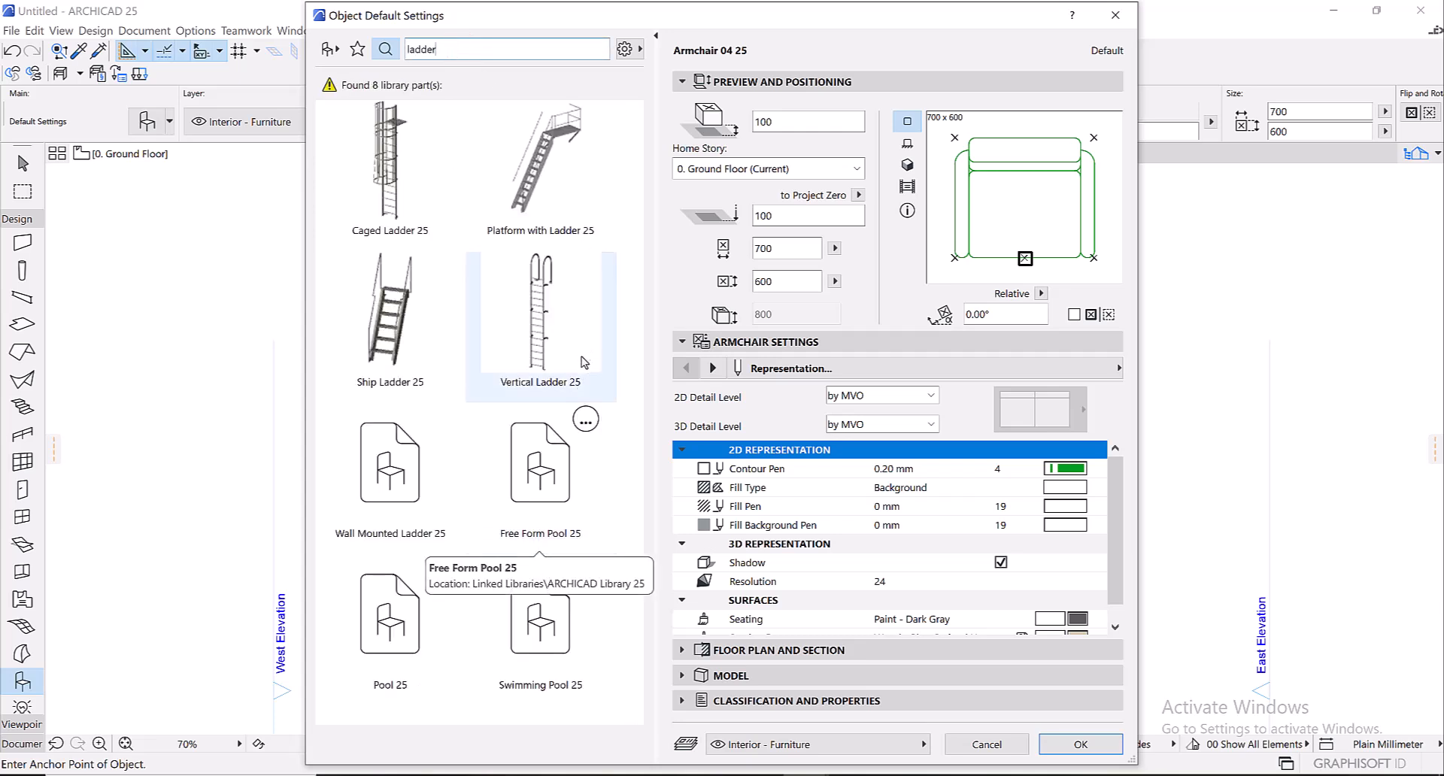
pyautogui.click(554, 331)
# - Set the ladder's height to 1500 mm and its foot connection to To Wall
pyautogui.click(686, 369)
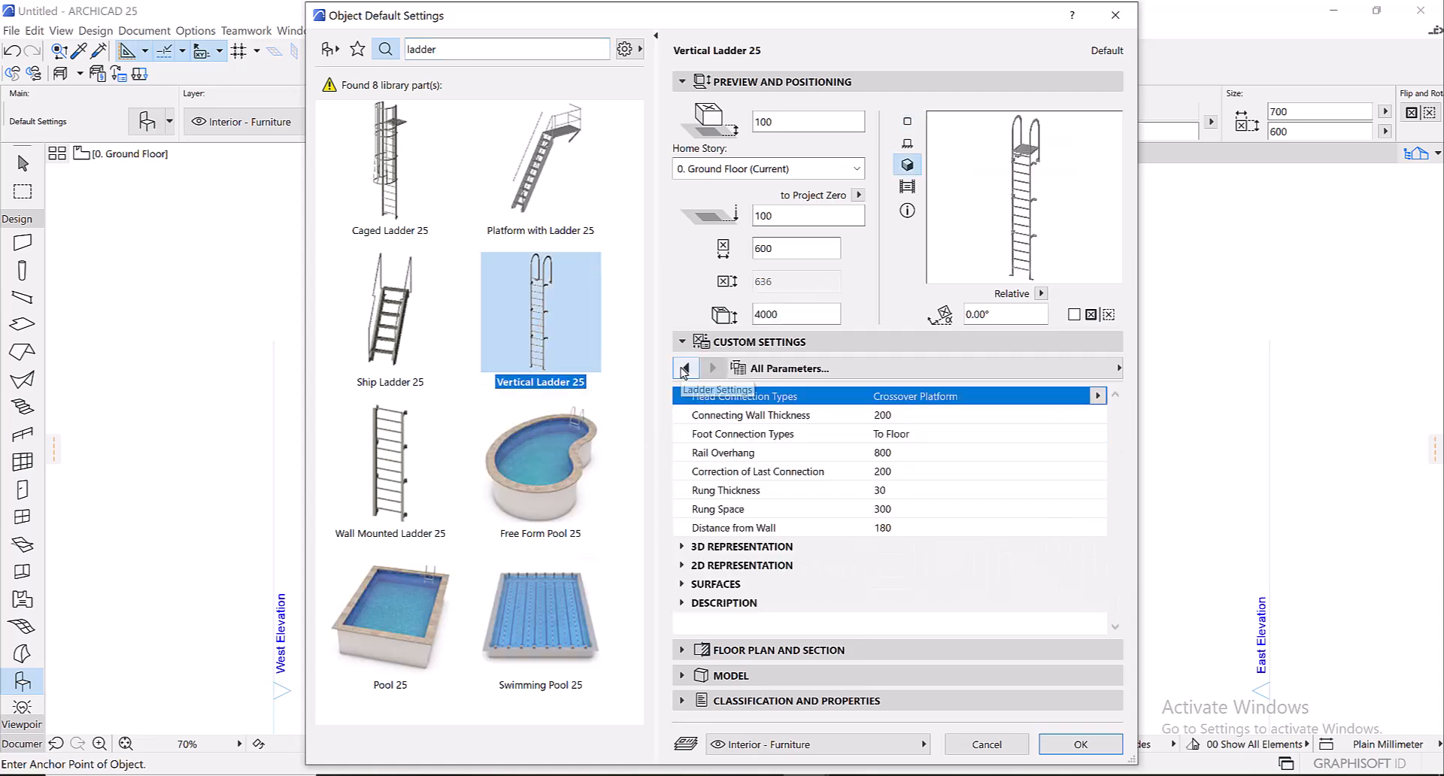
pyautogui.click(683, 368)
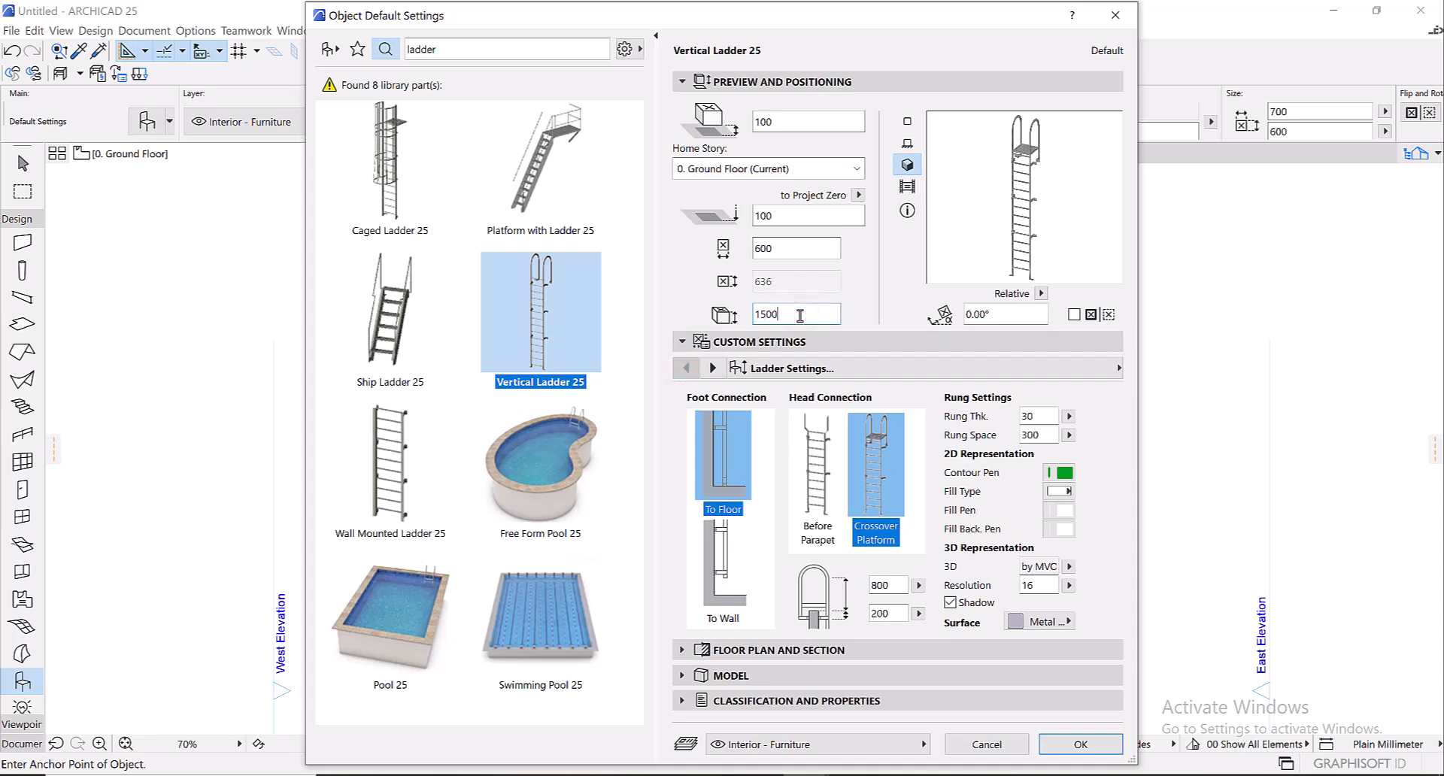
pyautogui.click(733, 550)
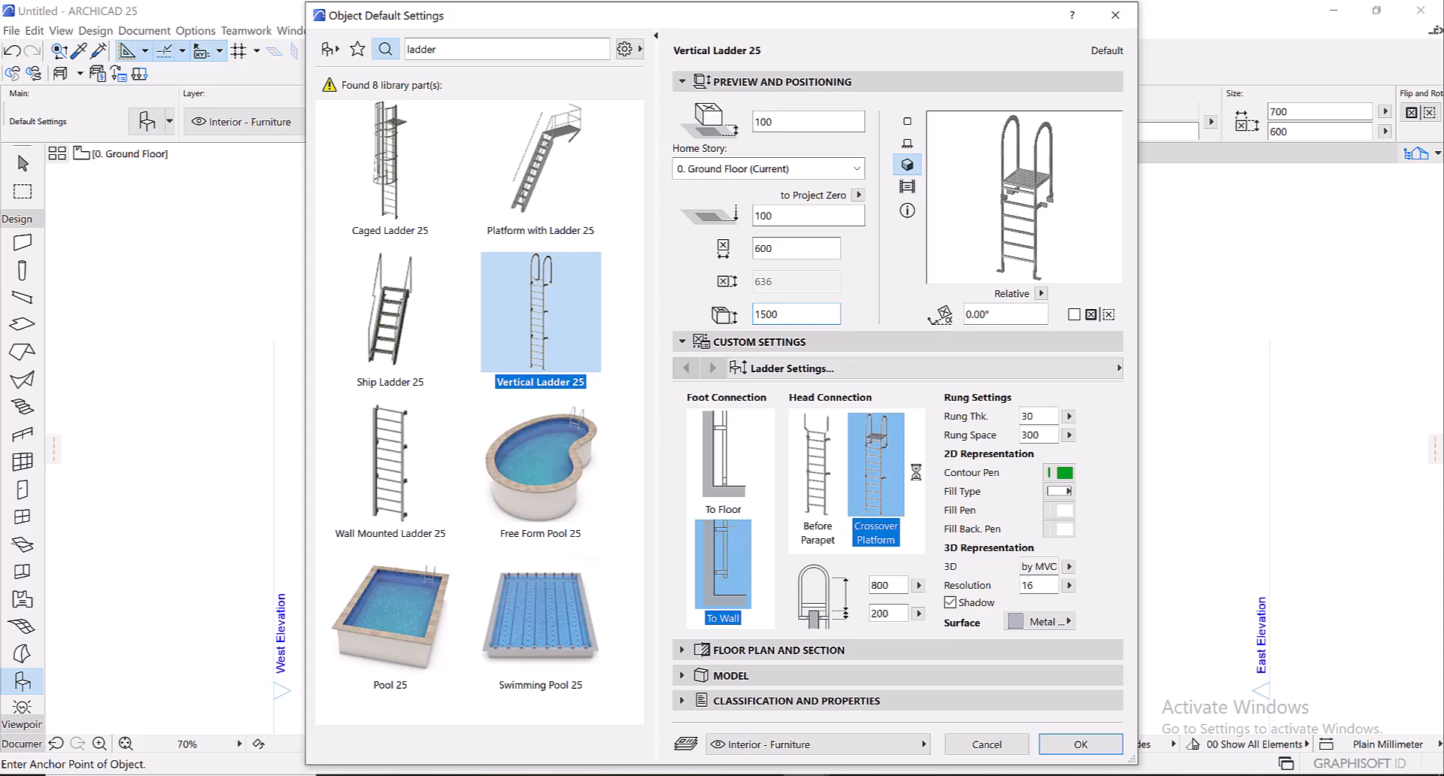
pyautogui.click(1068, 743)
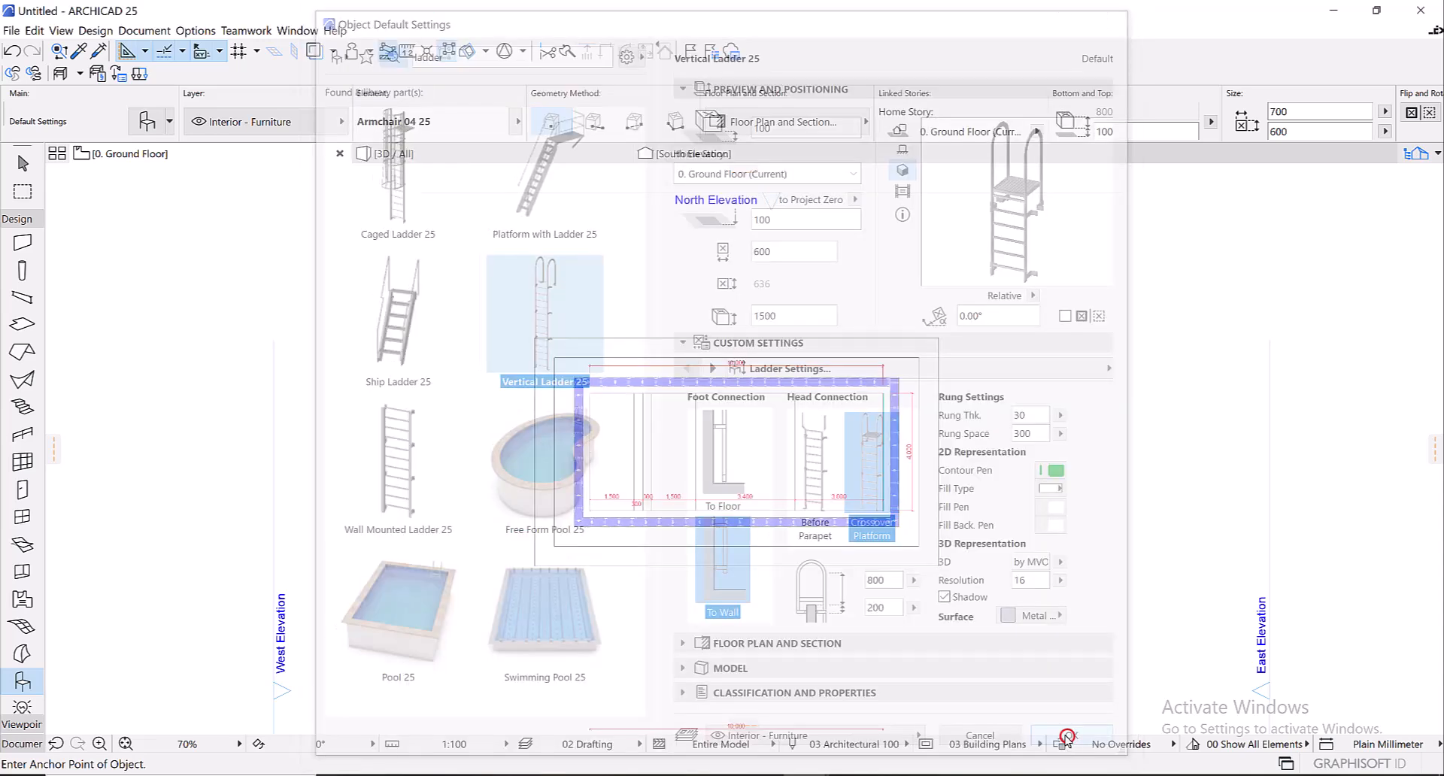
# - Place the ladder in plan on the north pool edge near the northeast corner and bring it to the front
pyautogui.scroll(8, 698, 379)
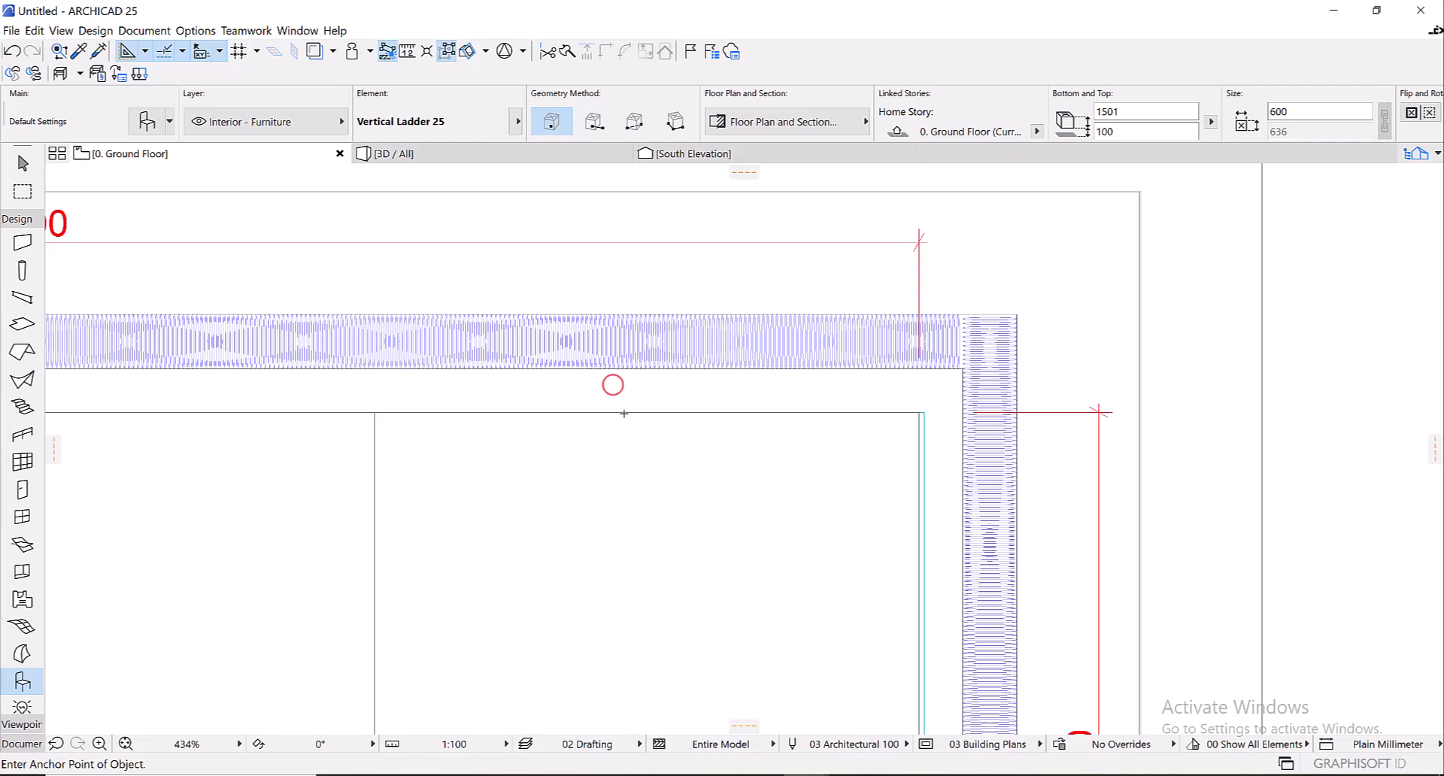
pyautogui.click(613, 385)
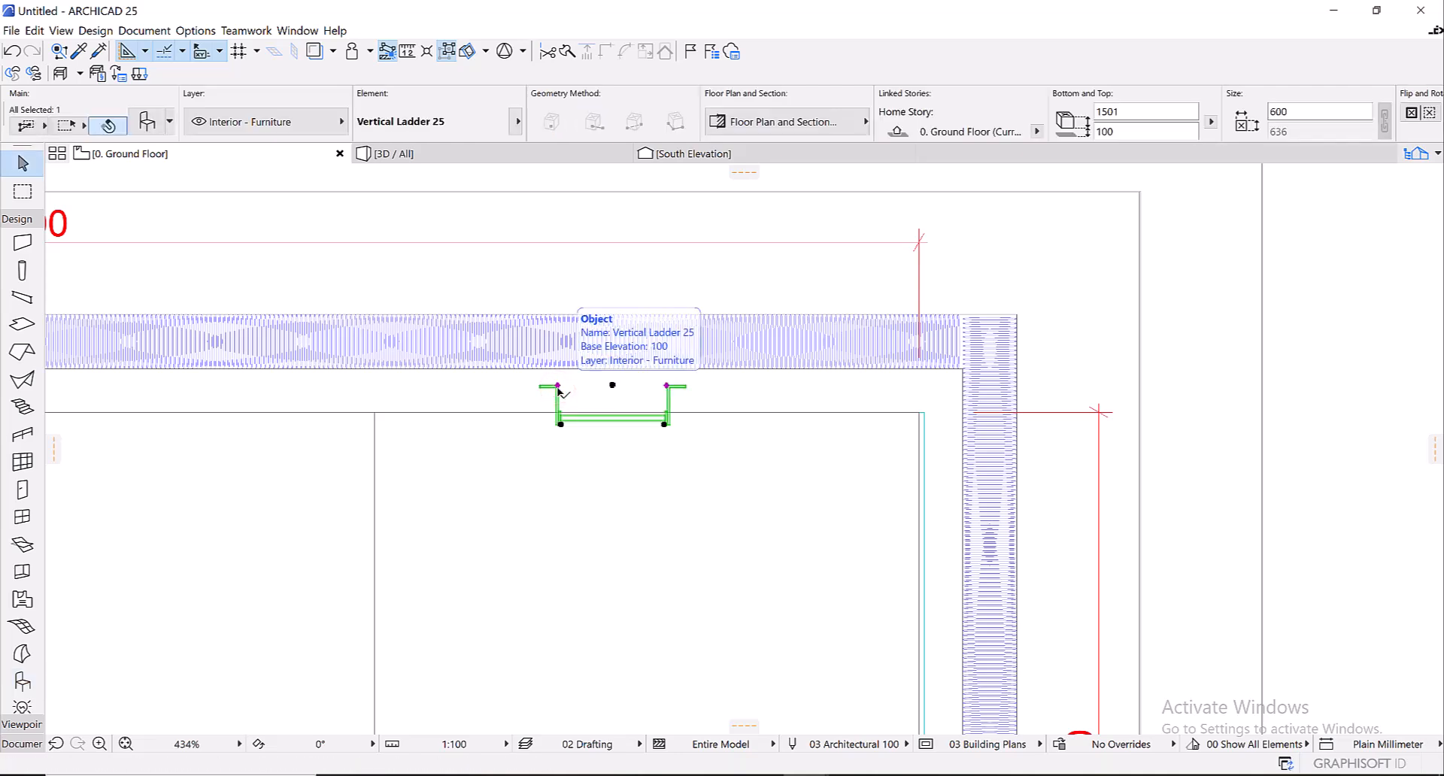
pyautogui.rightClick(561, 421)
pyautogui.moveTo(670, 586)
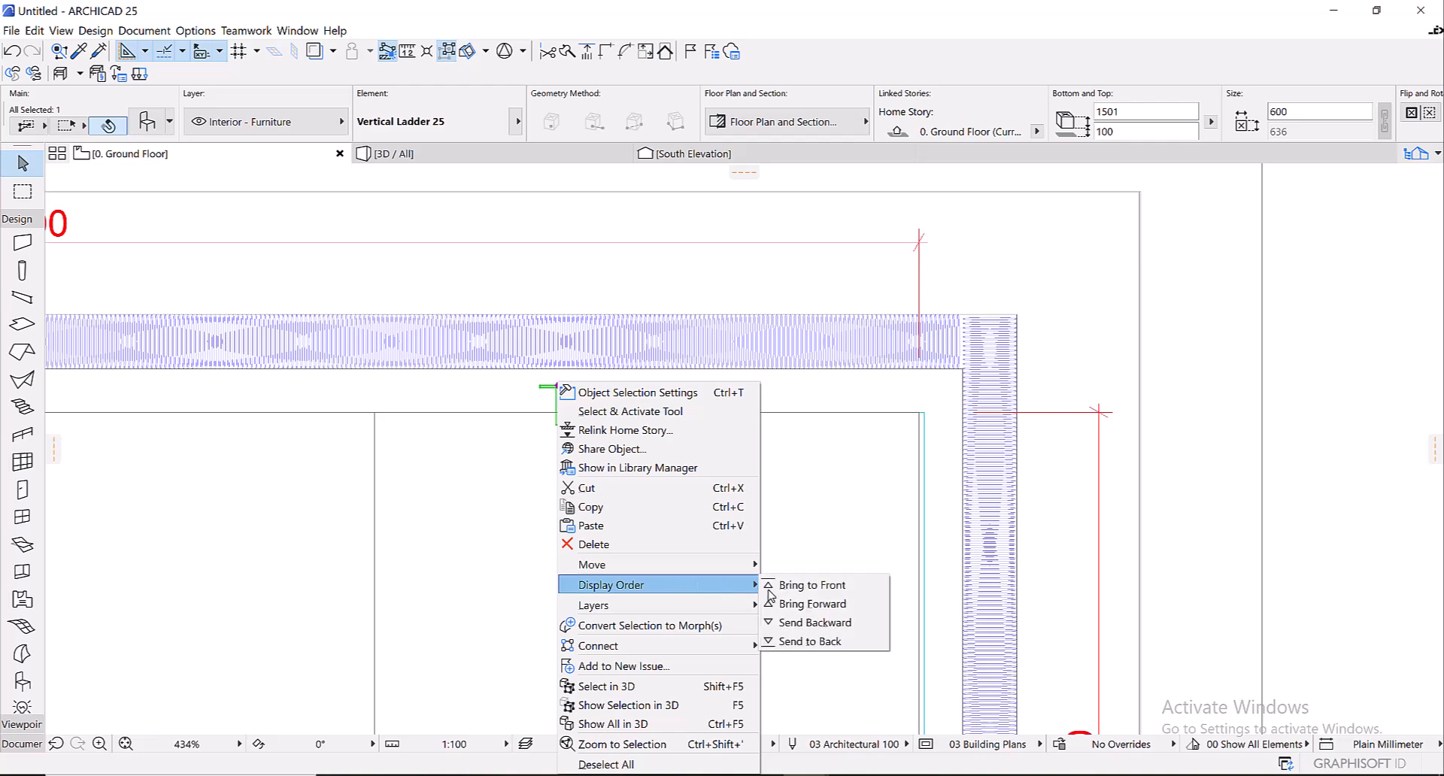
pyautogui.click(805, 592)
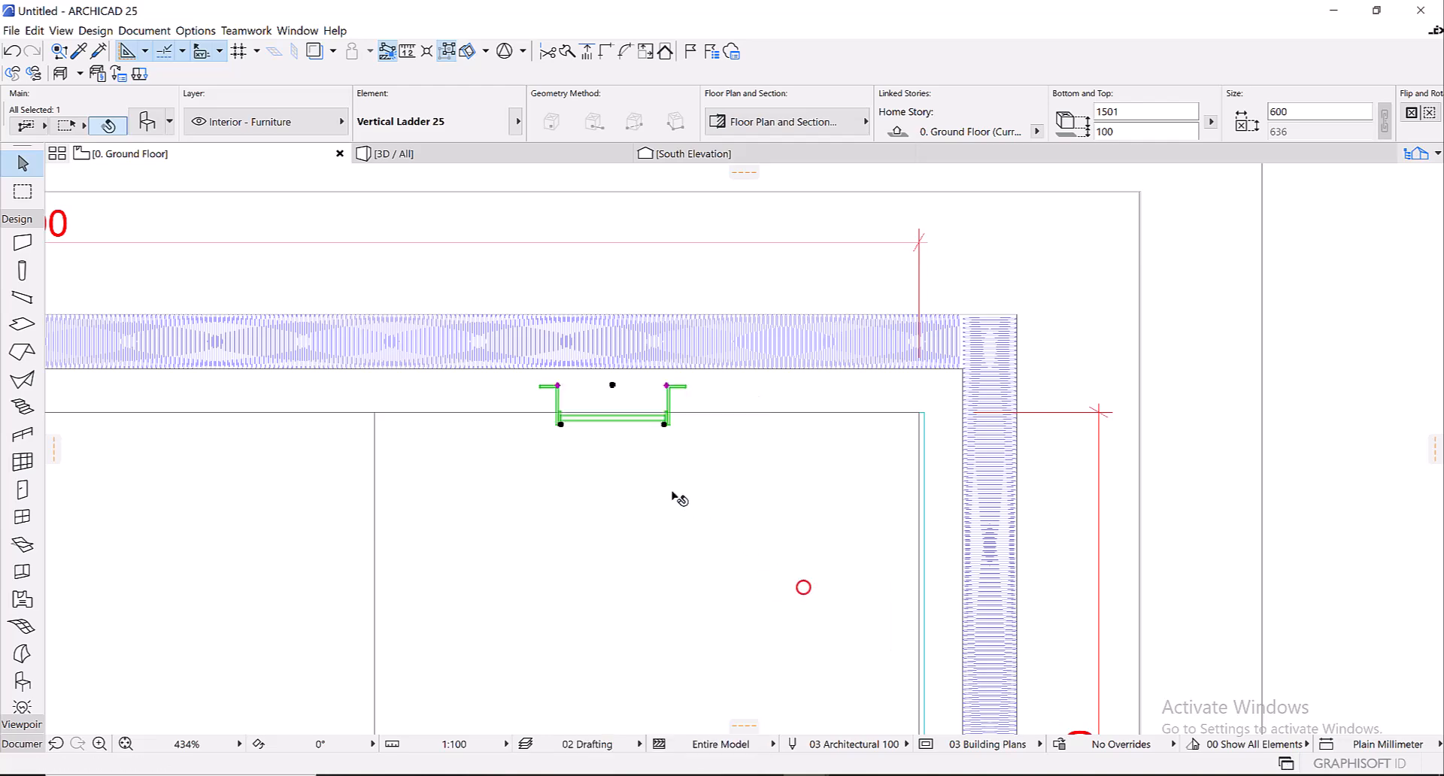
pyautogui.click(534, 381)
pyautogui.scroll(3, 564, 438)
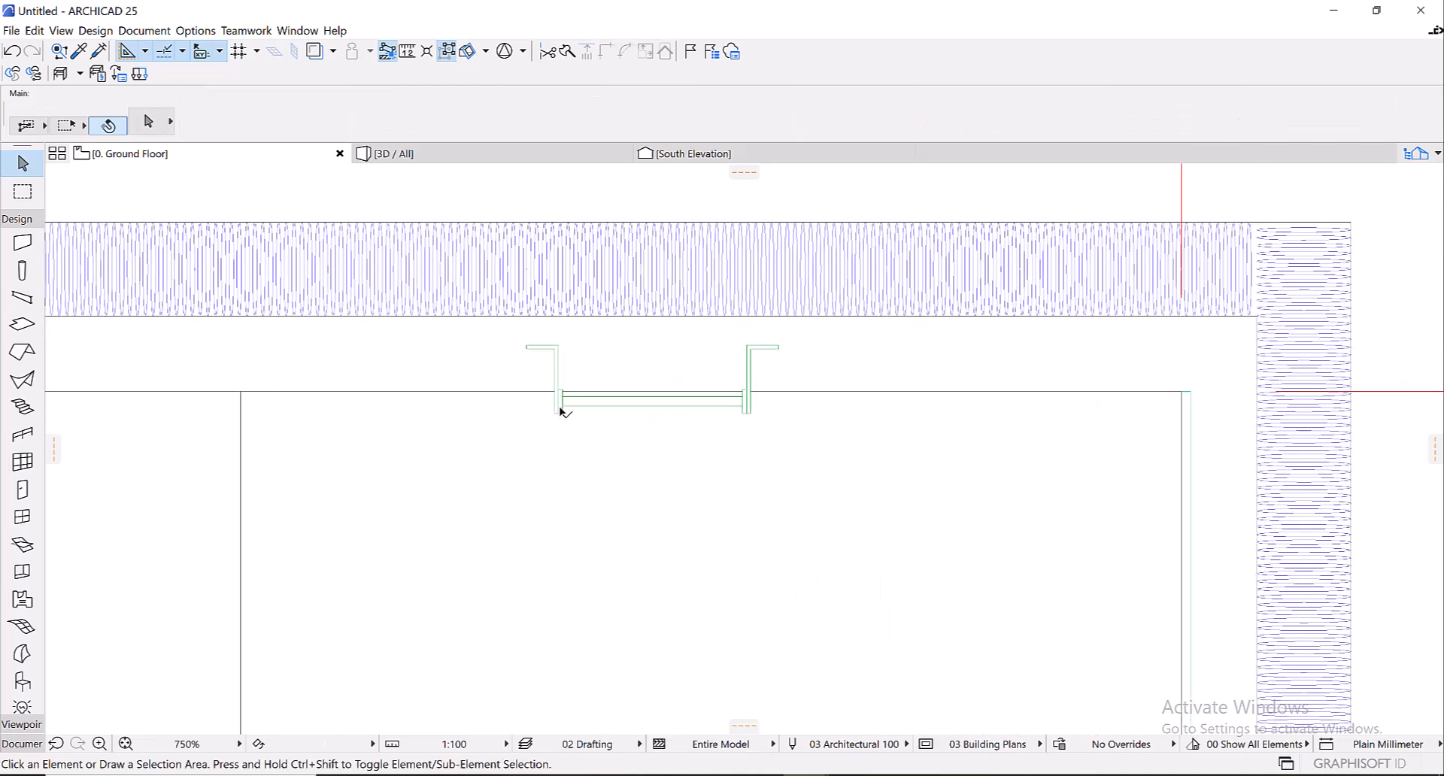
# - Show the placed ladder in 3D and move it vertically down to a base elevation of about -1300 mm
pyautogui.click(561, 410)
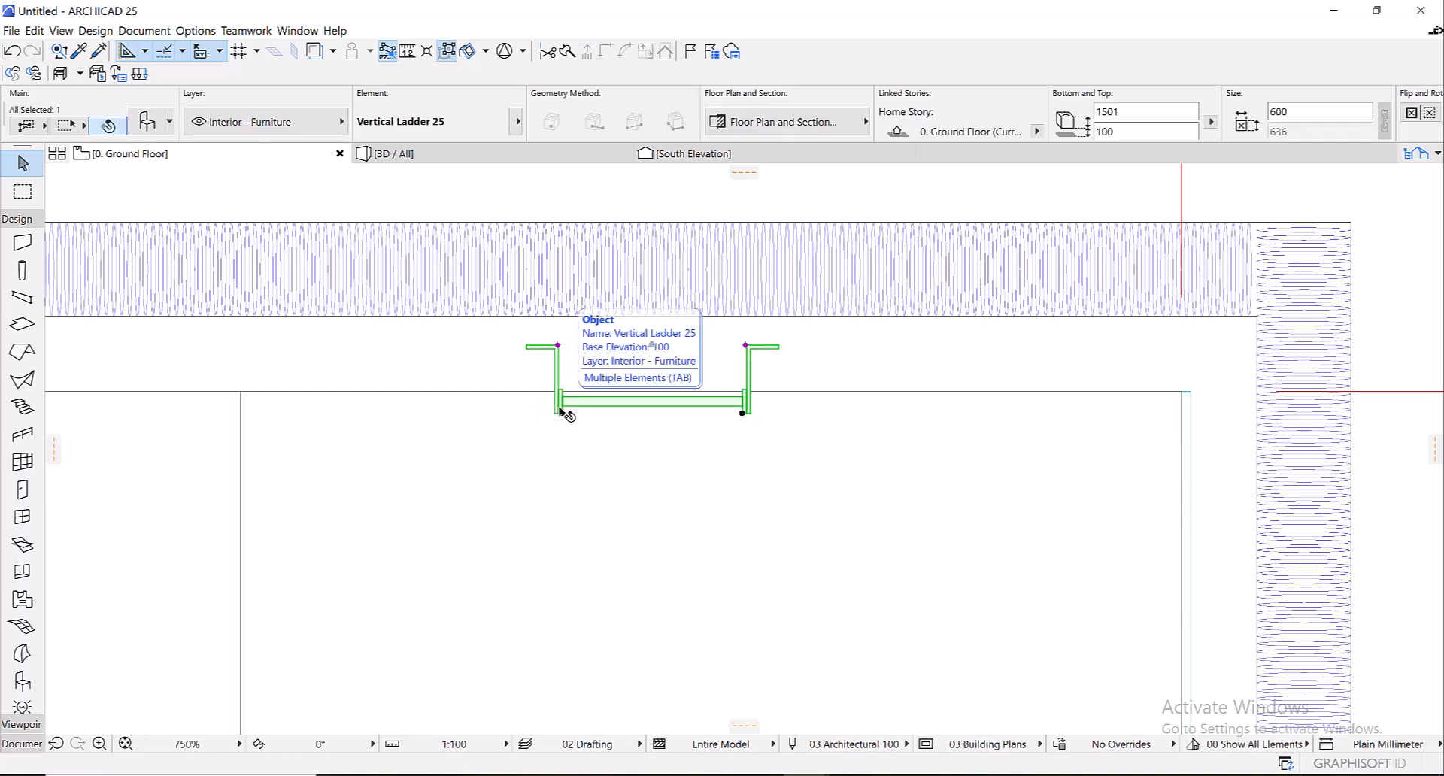
pyautogui.rightClick(560, 410)
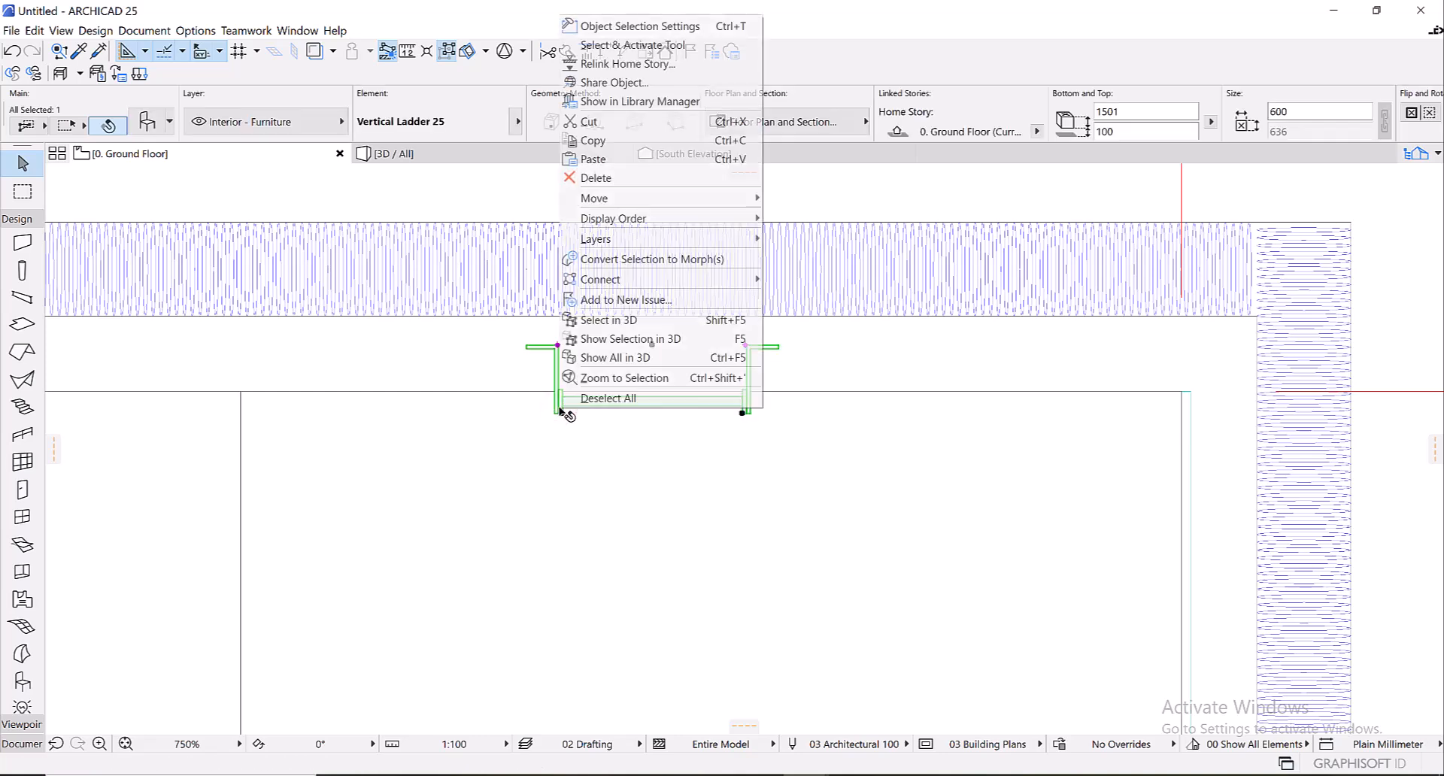
pyautogui.click(636, 319)
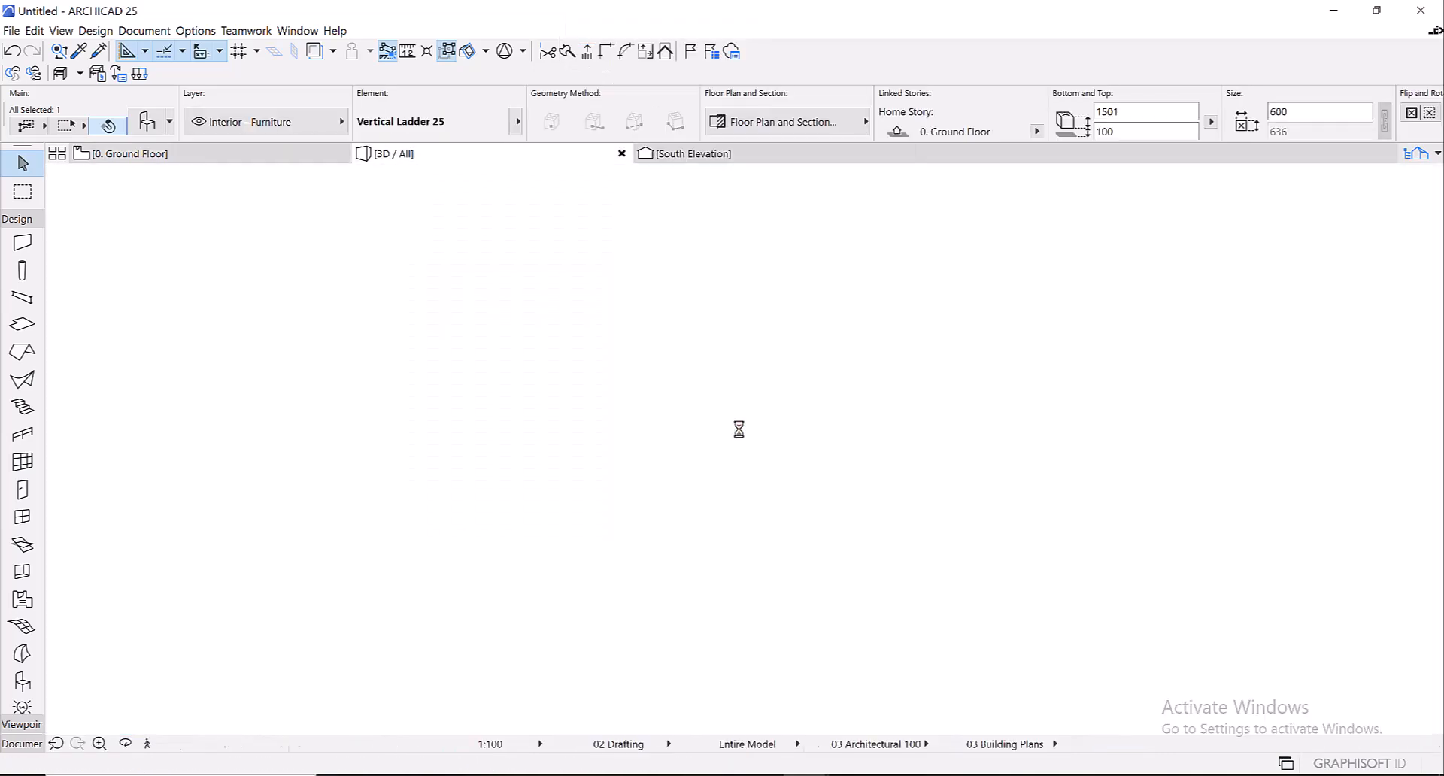
pyautogui.scroll(-10, 627, 510)
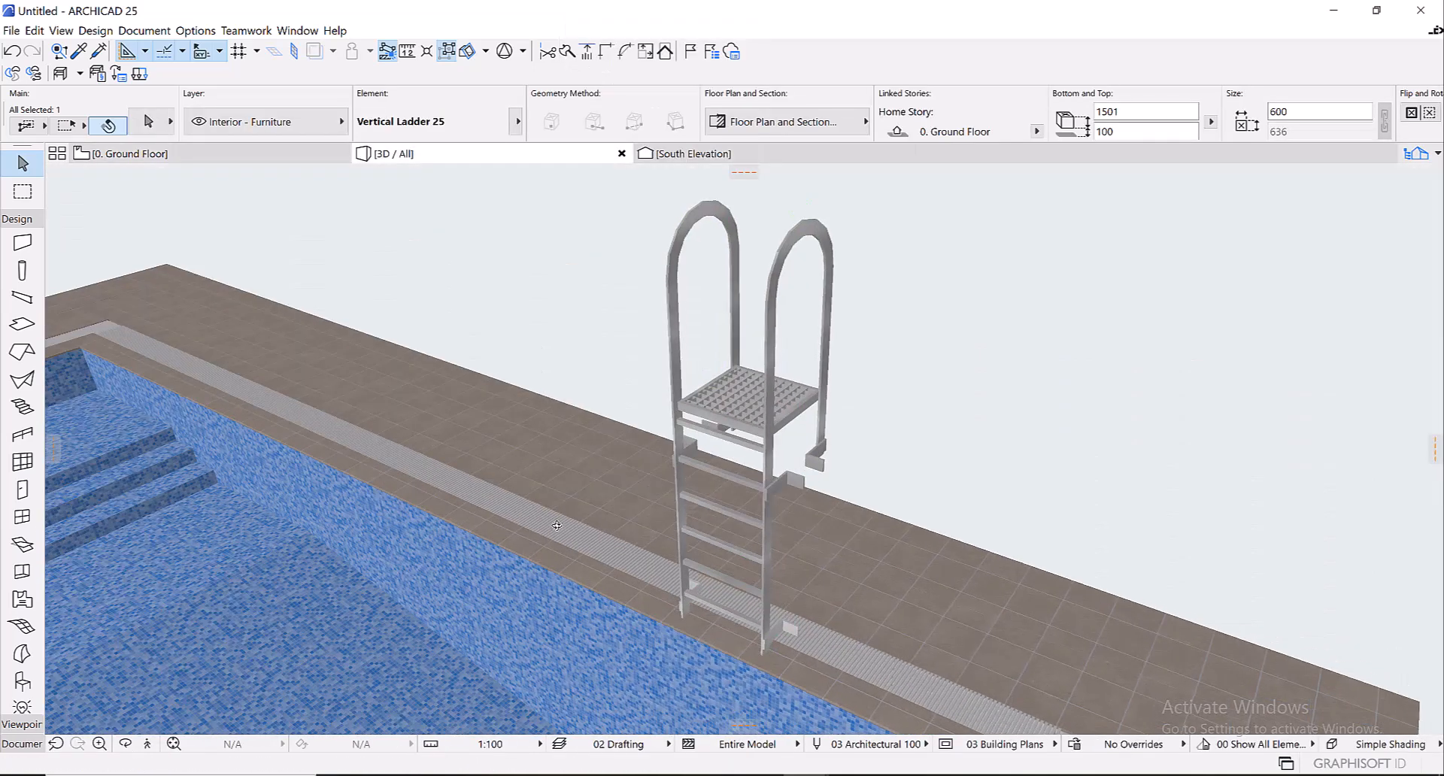
pyautogui.scroll(2, 665, 519)
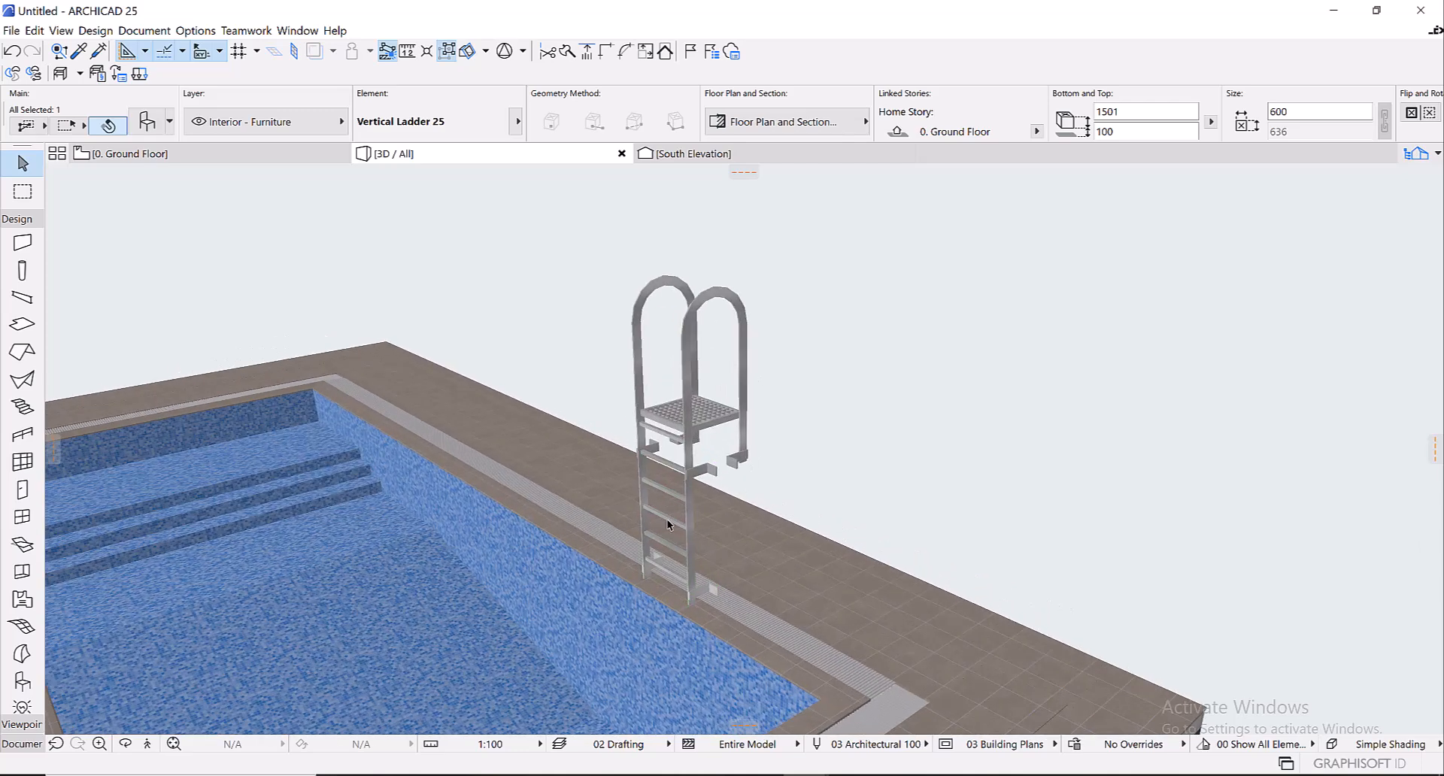
pyautogui.click(713, 467)
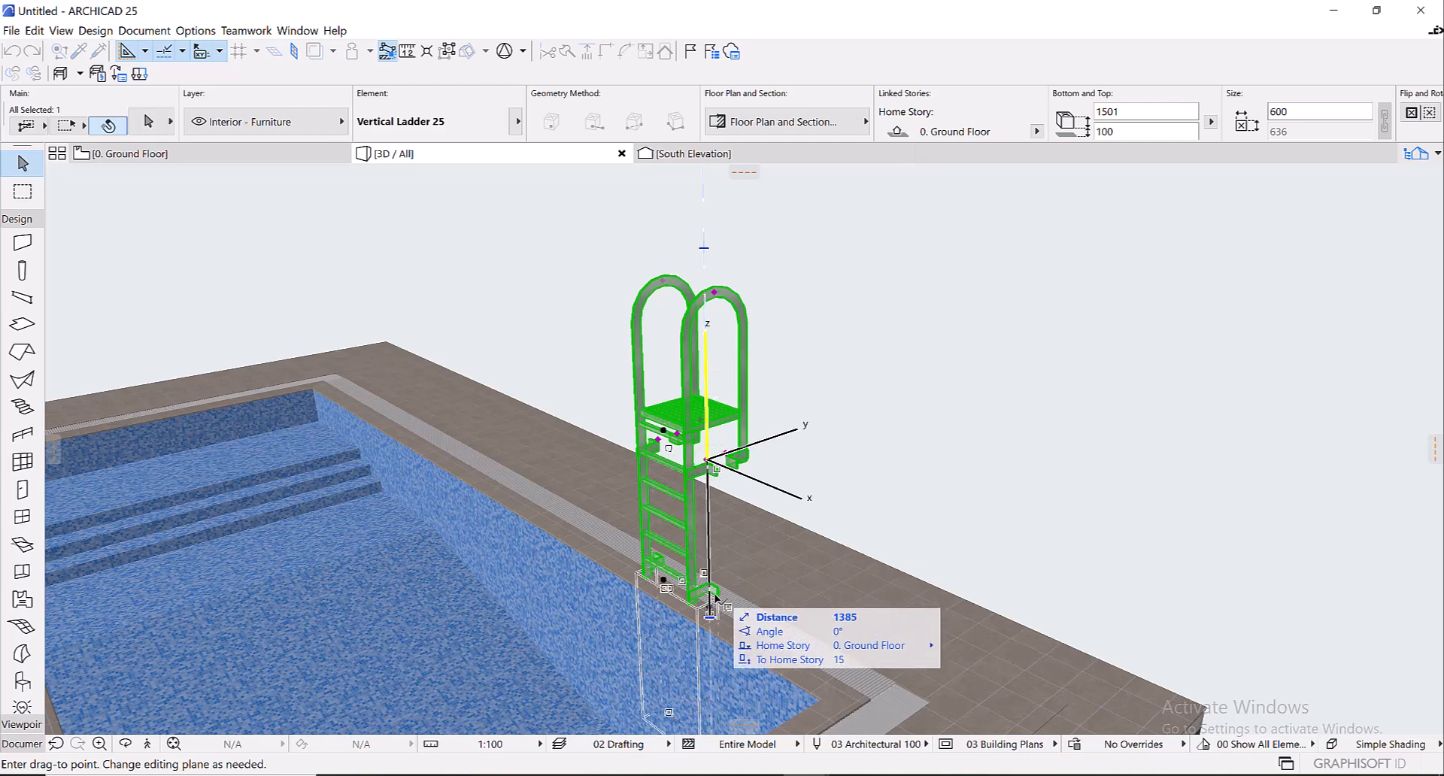
pyautogui.click(714, 591)
# - Fine-tune the ladder's vertical position at the pool edge to a base elevation of about -1308 mm
pyautogui.scroll(5, 688, 515)
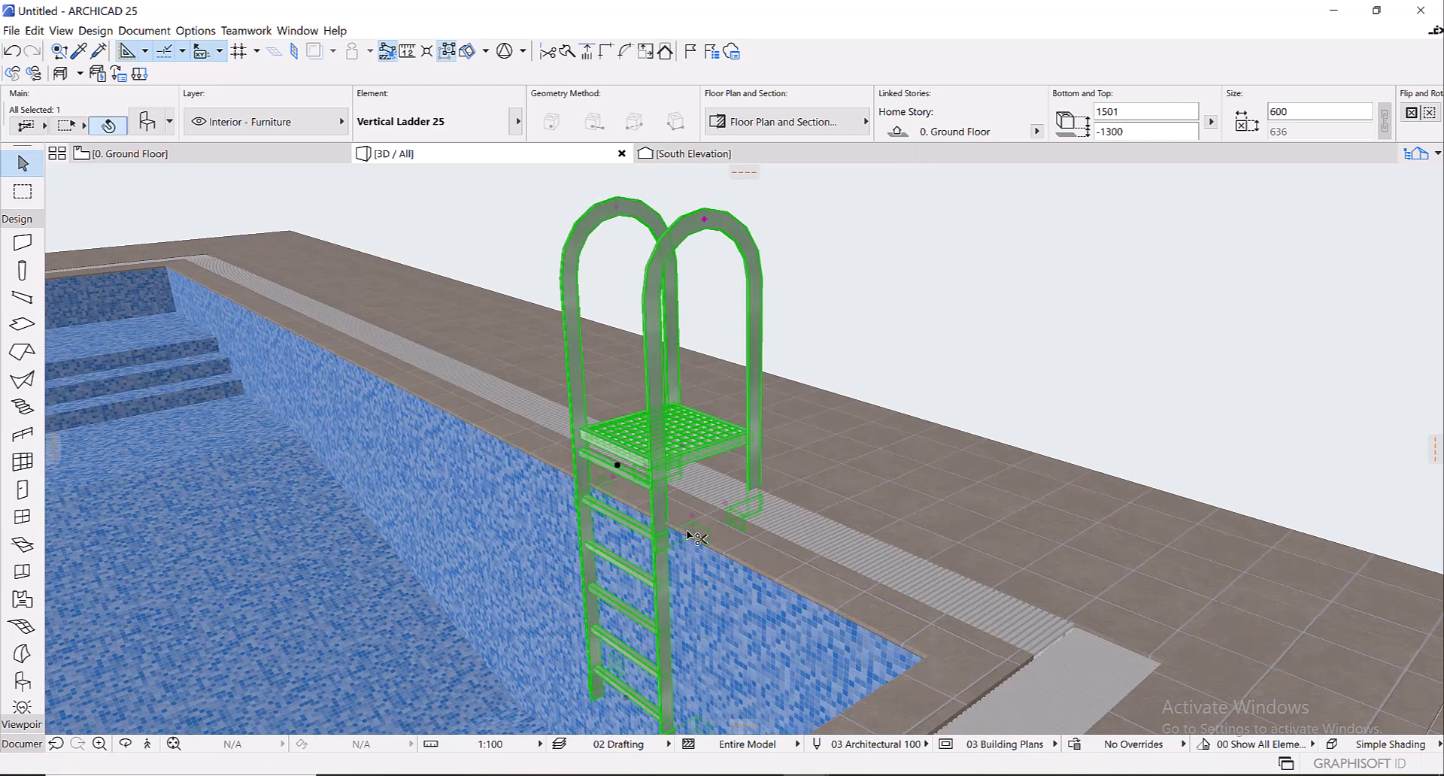
pyautogui.click(692, 536)
pyautogui.click(696, 594)
pyautogui.click(705, 318)
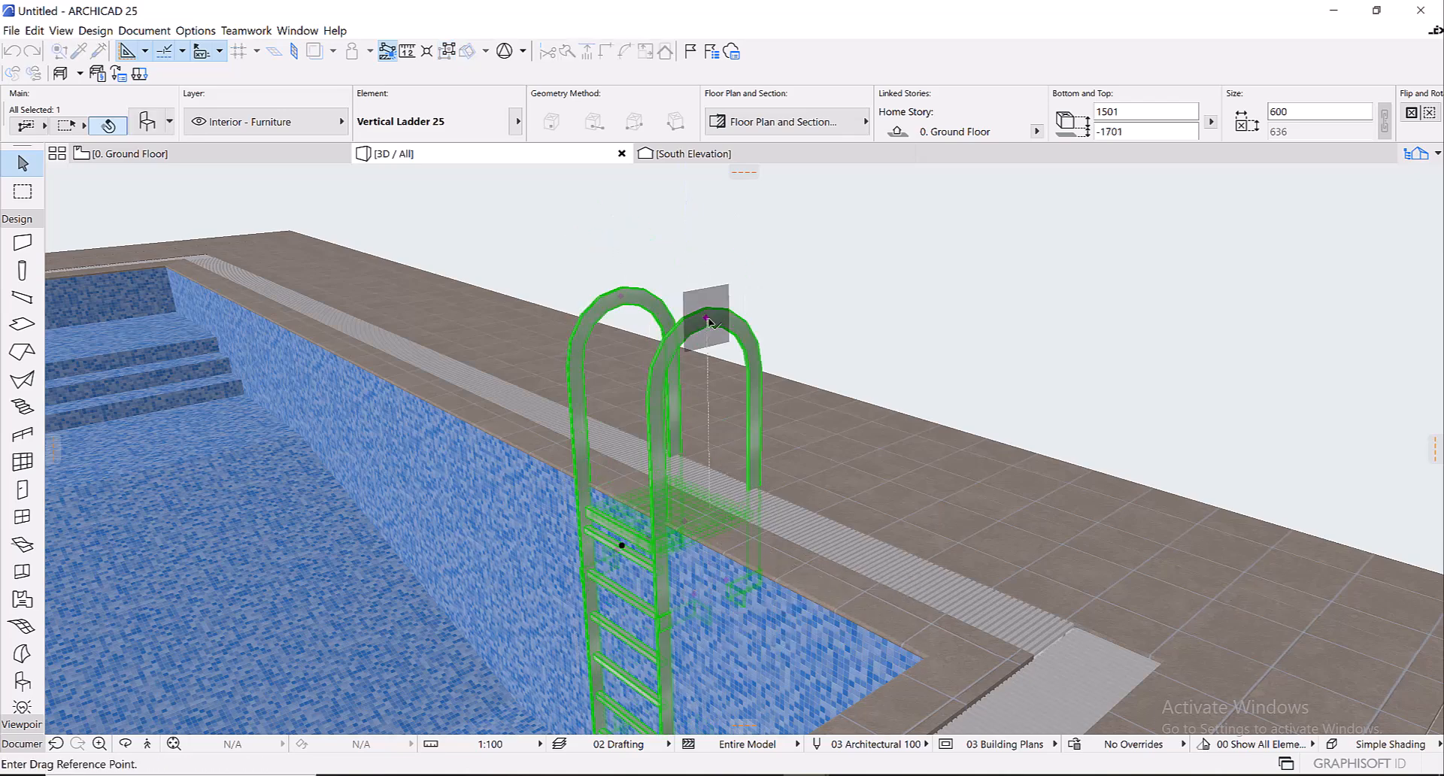
pyautogui.click(709, 295)
pyautogui.press('Escape')
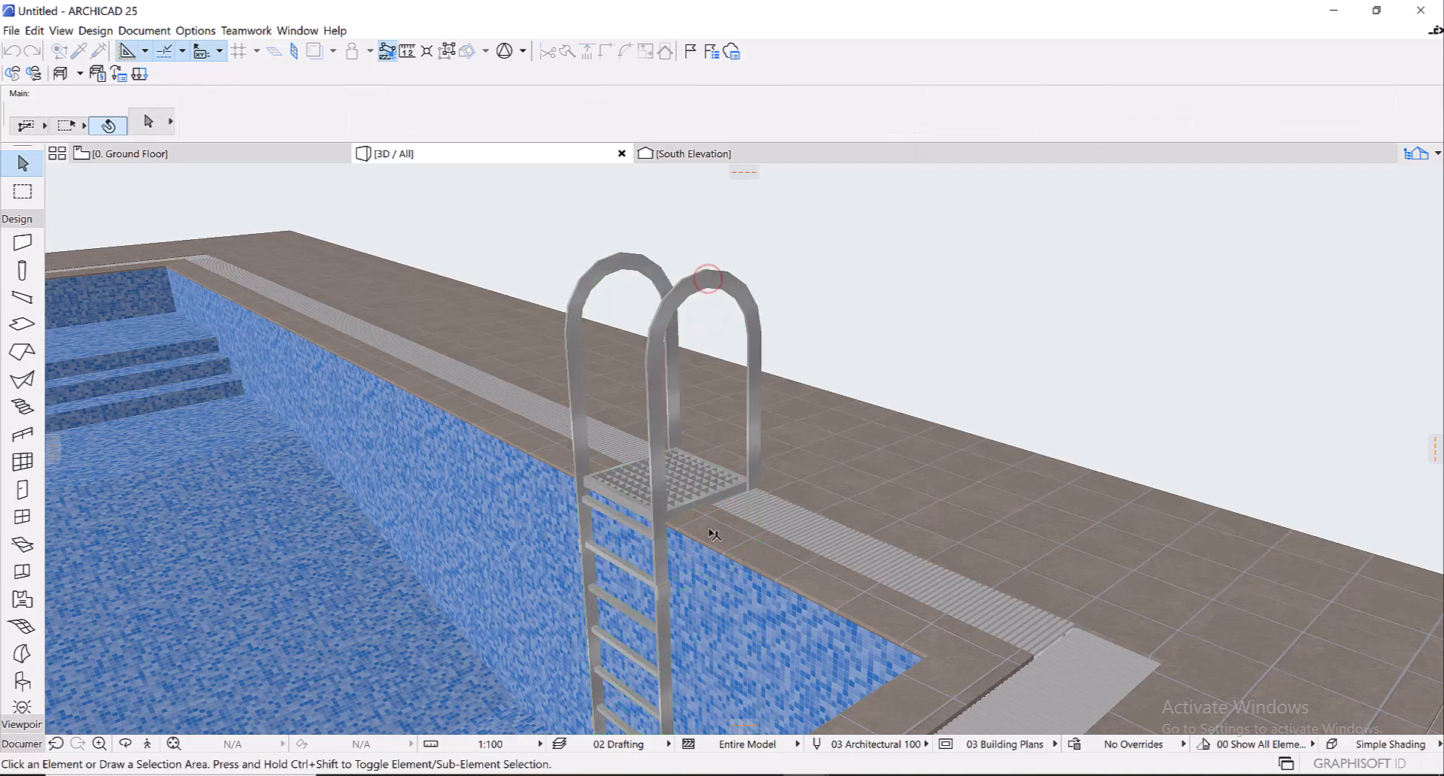
pyautogui.keyDown('shift'); pyautogui.moveTo(709, 282); pyautogui.dragTo(878, 430, button='middle'); pyautogui.keyUp('shift')
pyautogui.scroll(3, 877, 430)
pyautogui.click(877, 429)
pyautogui.click(848, 251)
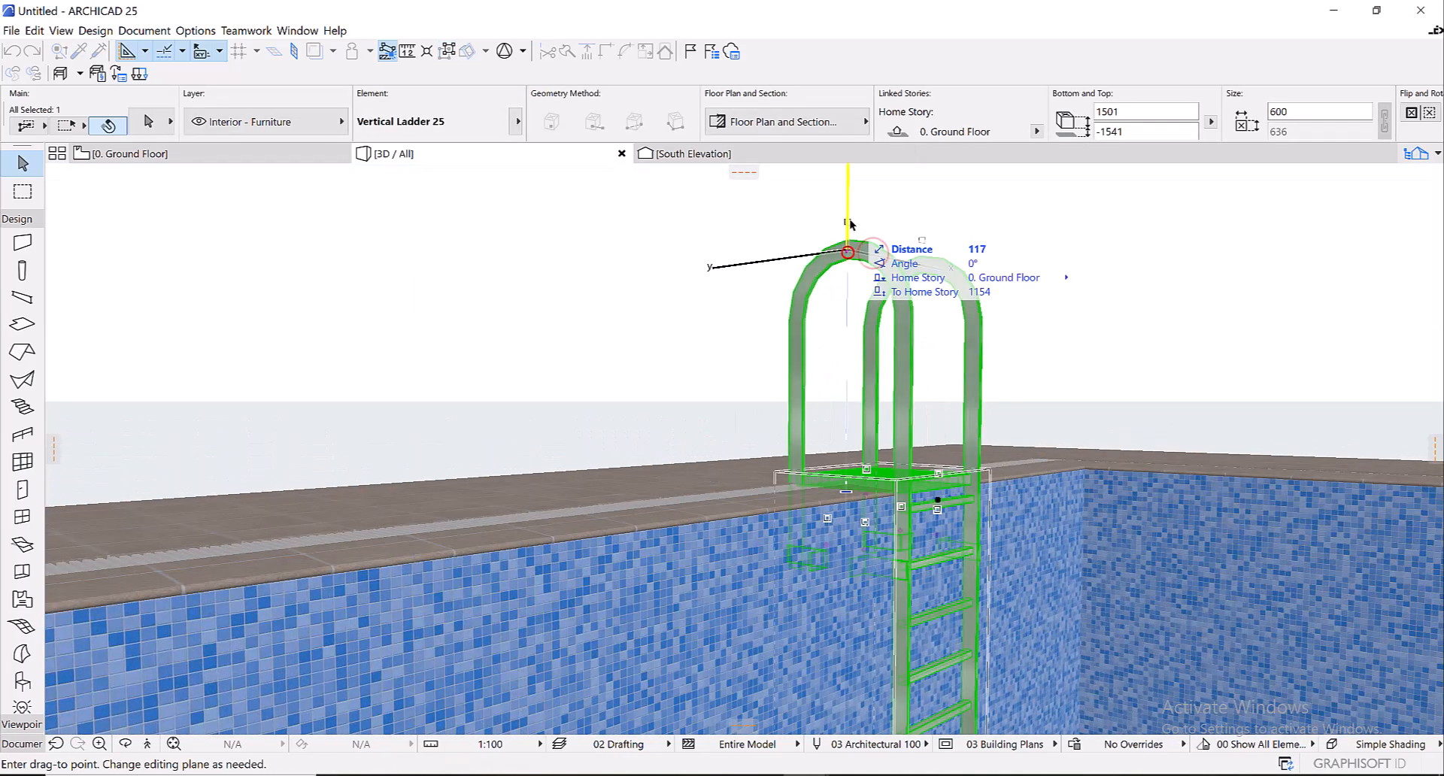
pyautogui.click(848, 197)
pyautogui.keyDown('shift'); pyautogui.moveTo(848, 197); pyautogui.dragTo(869, 436, button='middle'); pyautogui.keyUp('shift')
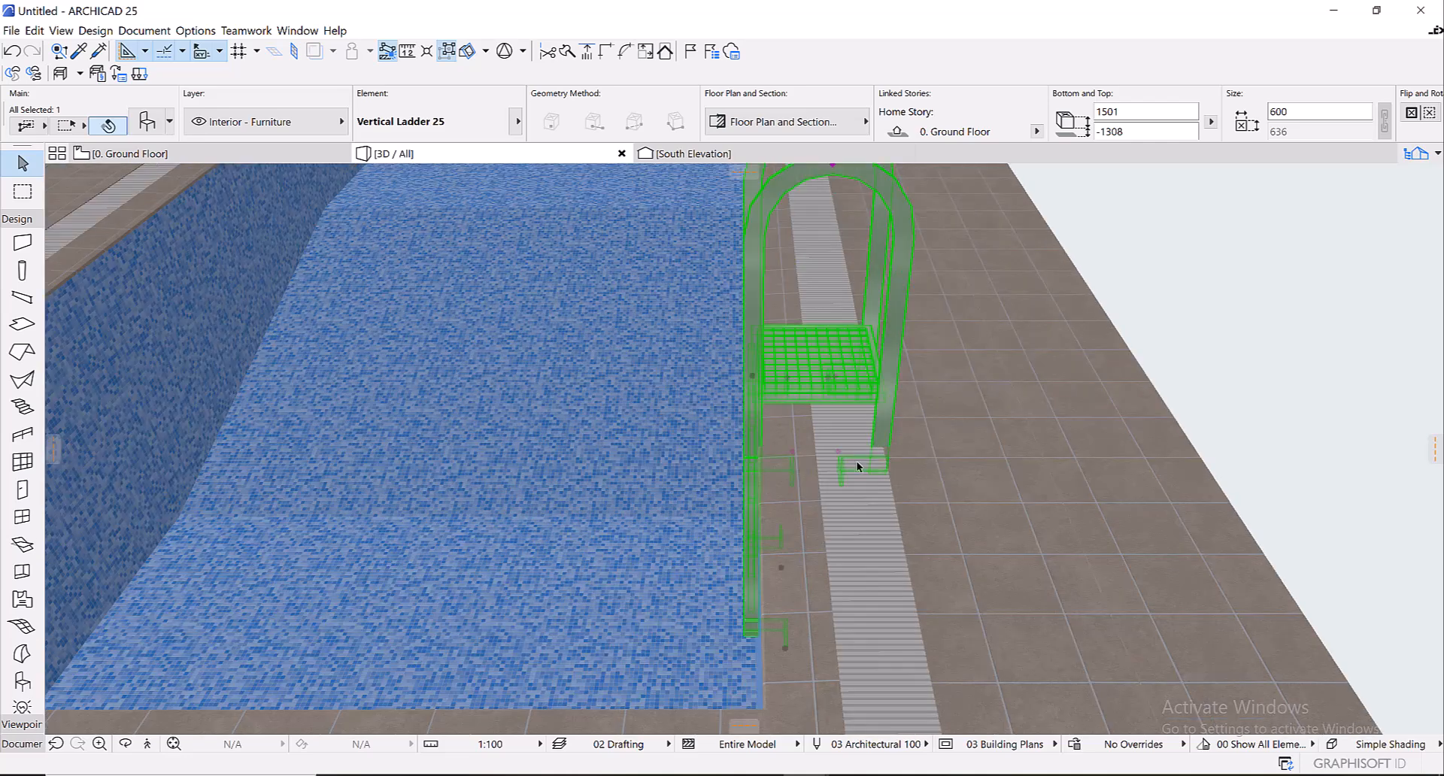
# - In the ground floor plan, stretch the ladder's connecting wall thickness so its rear supports reach the outer edge of the north grating
pyautogui.click(135, 154)
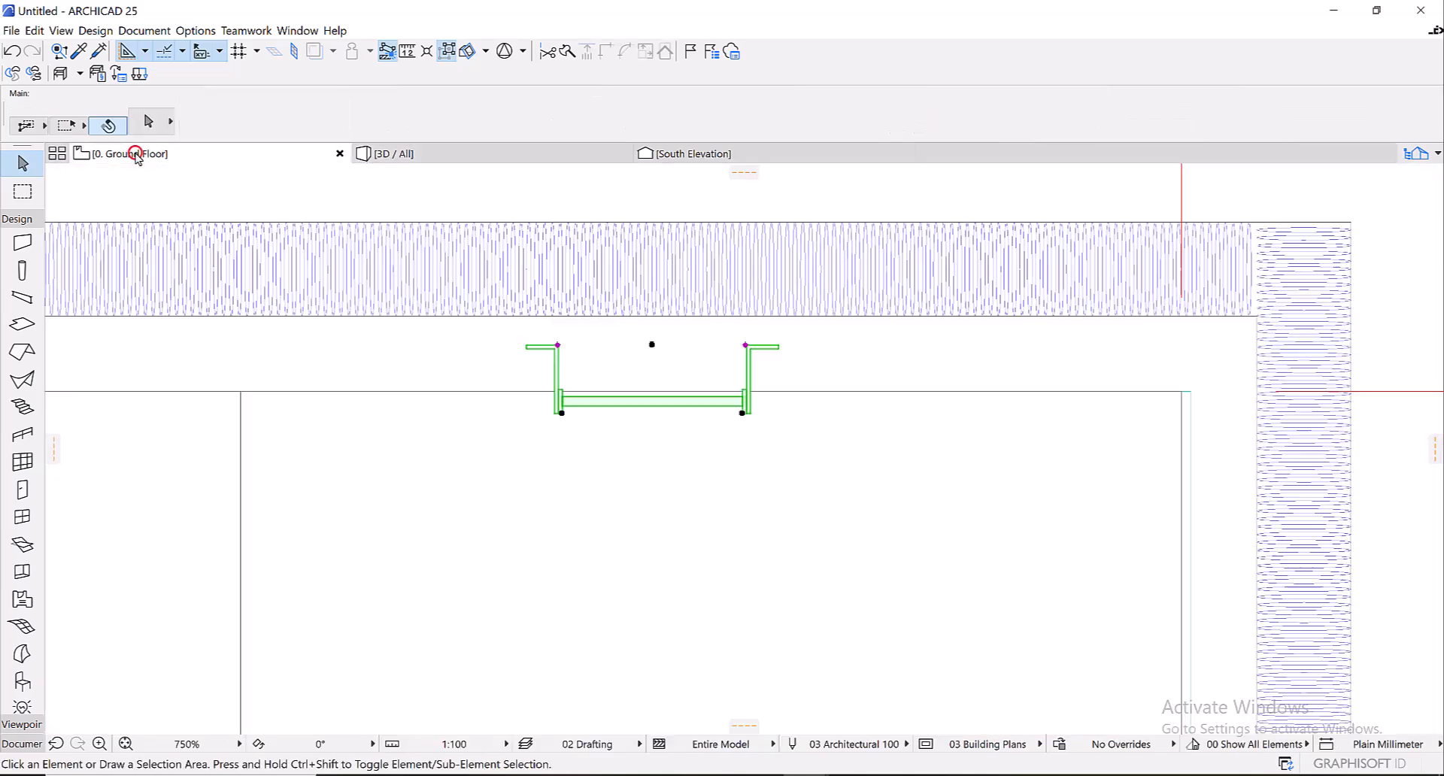
pyautogui.scroll(-1, 753, 376)
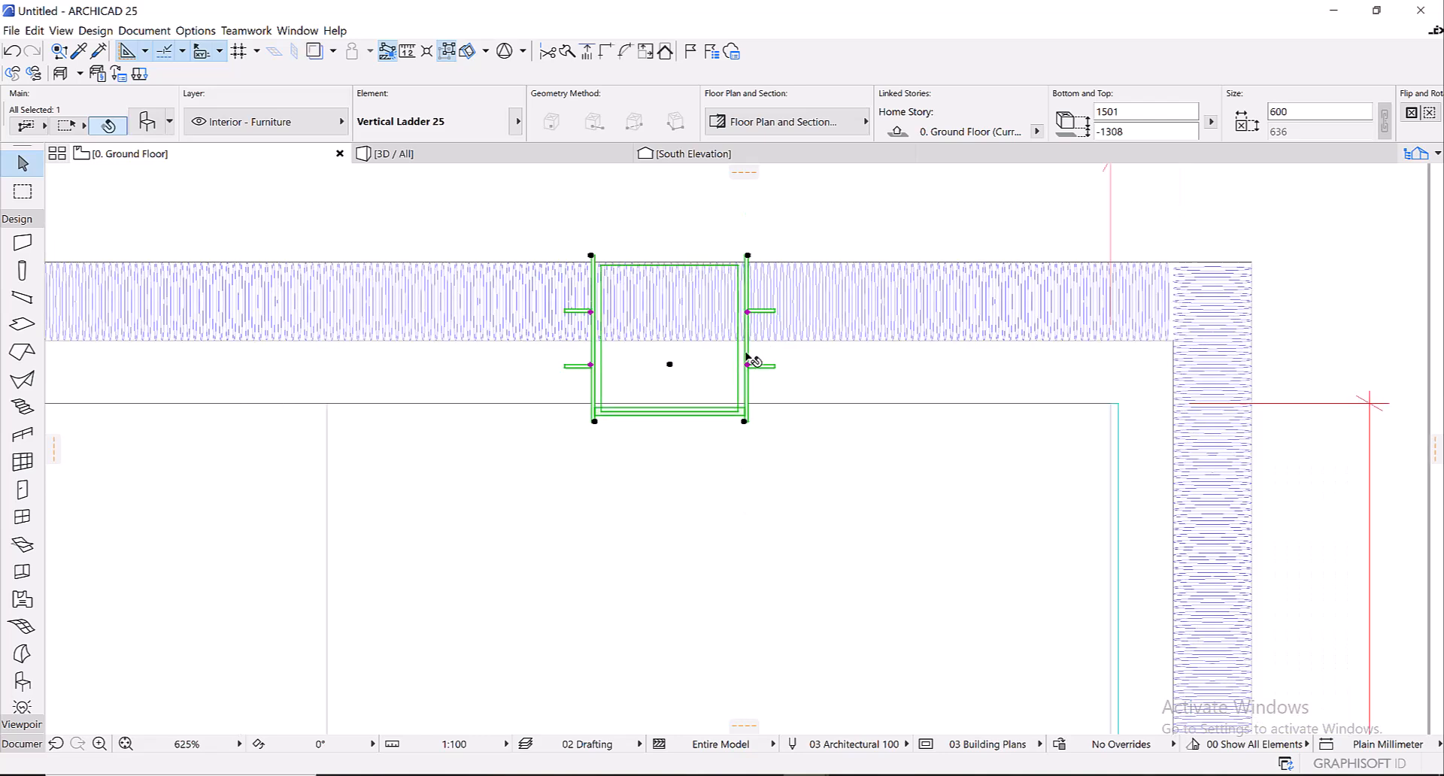
pyautogui.click(750, 312)
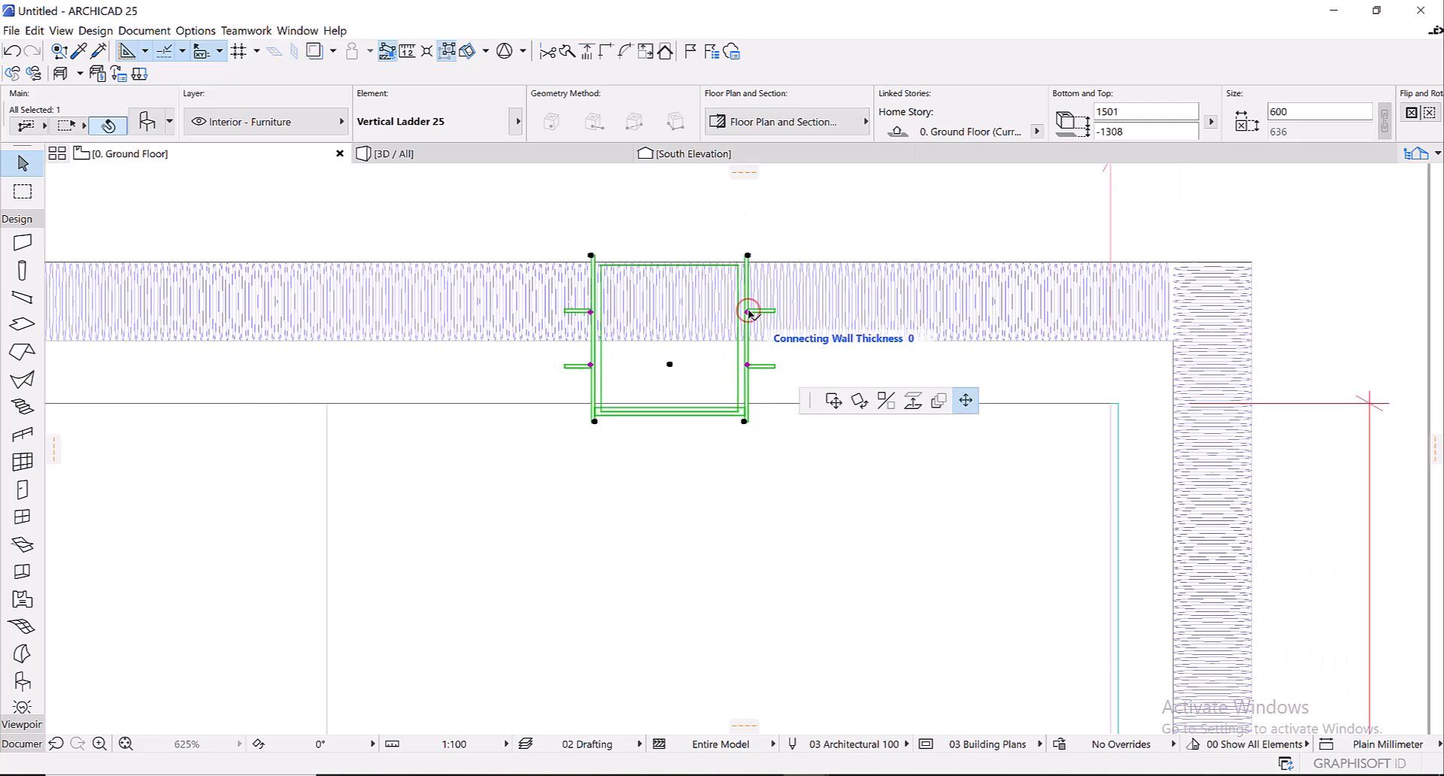
pyautogui.click(749, 262)
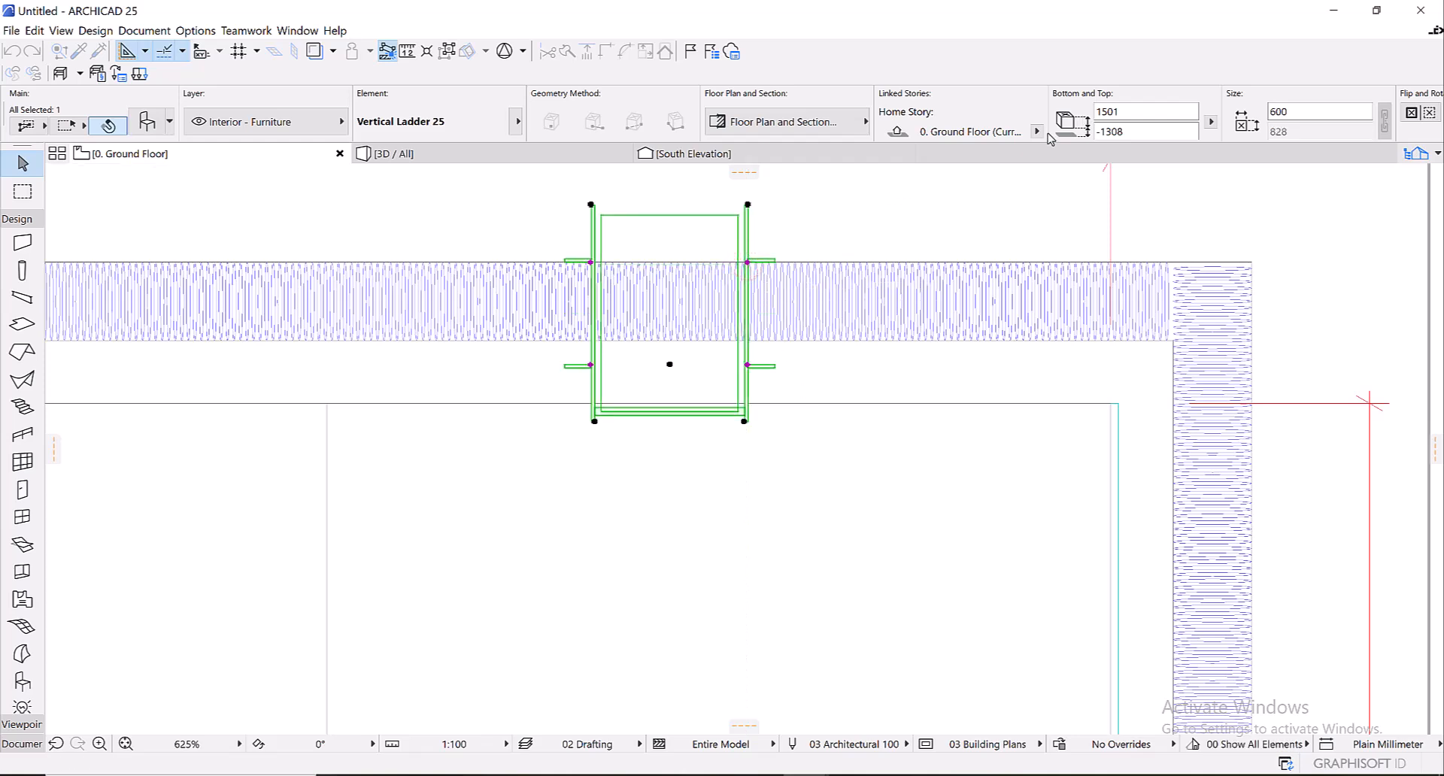
pyautogui.press('Escape')
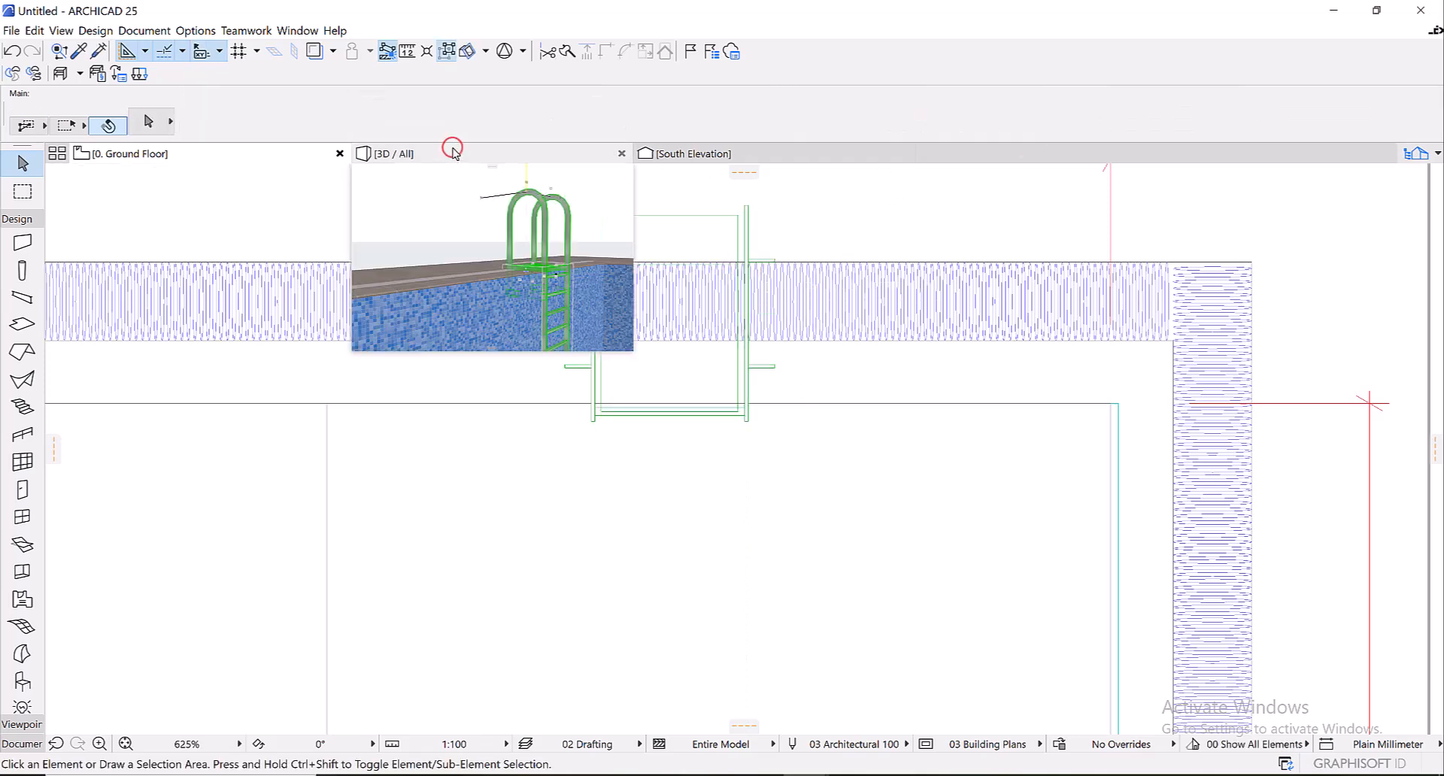
# - Return to the 3D view and examine the ladder's fit on the pool edge and the whole pool from several angles
pyautogui.click(455, 154)
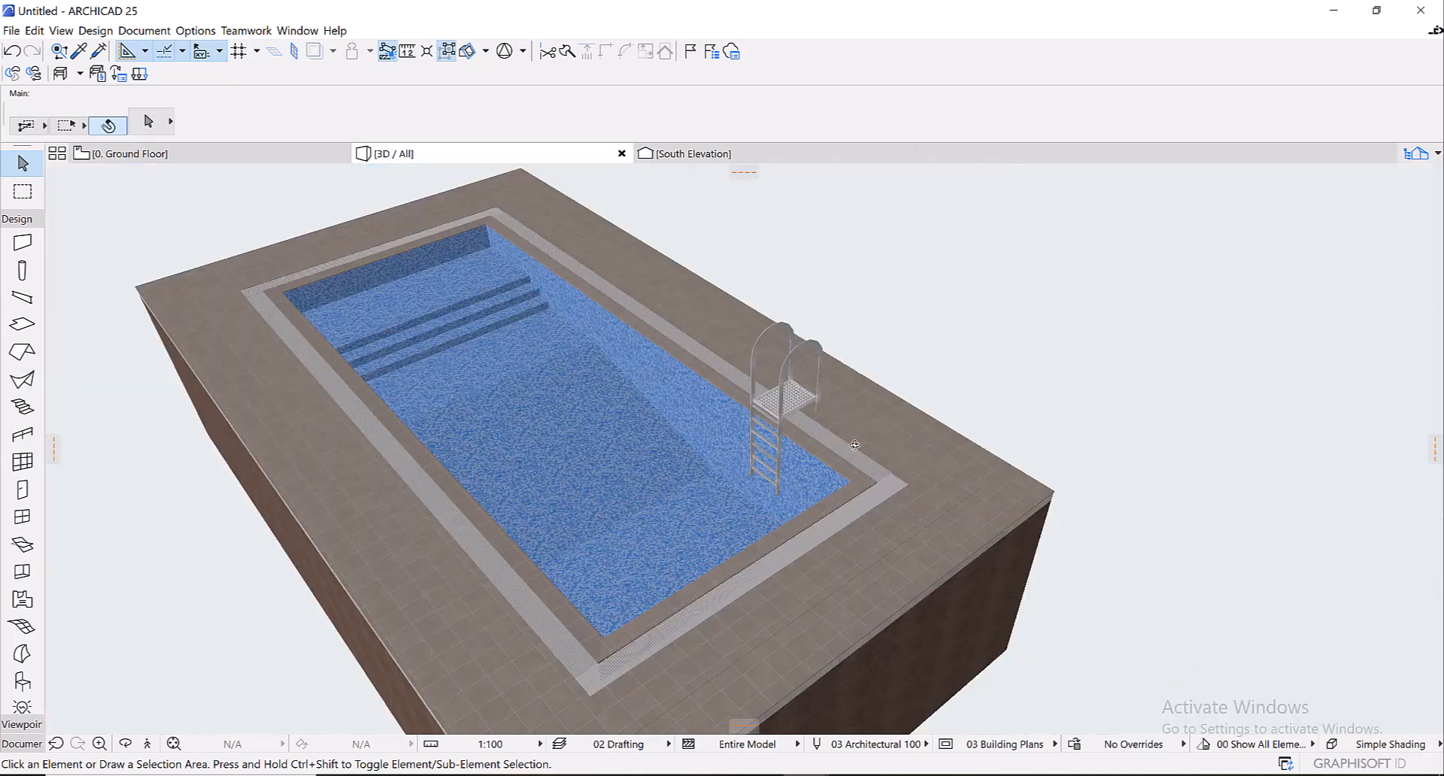
pyautogui.keyDown('shift'); pyautogui.moveTo(827, 361); pyautogui.dragTo(1026, 494, button='middle'); pyautogui.keyUp('shift')
pyautogui.scroll(3, 805, 451)
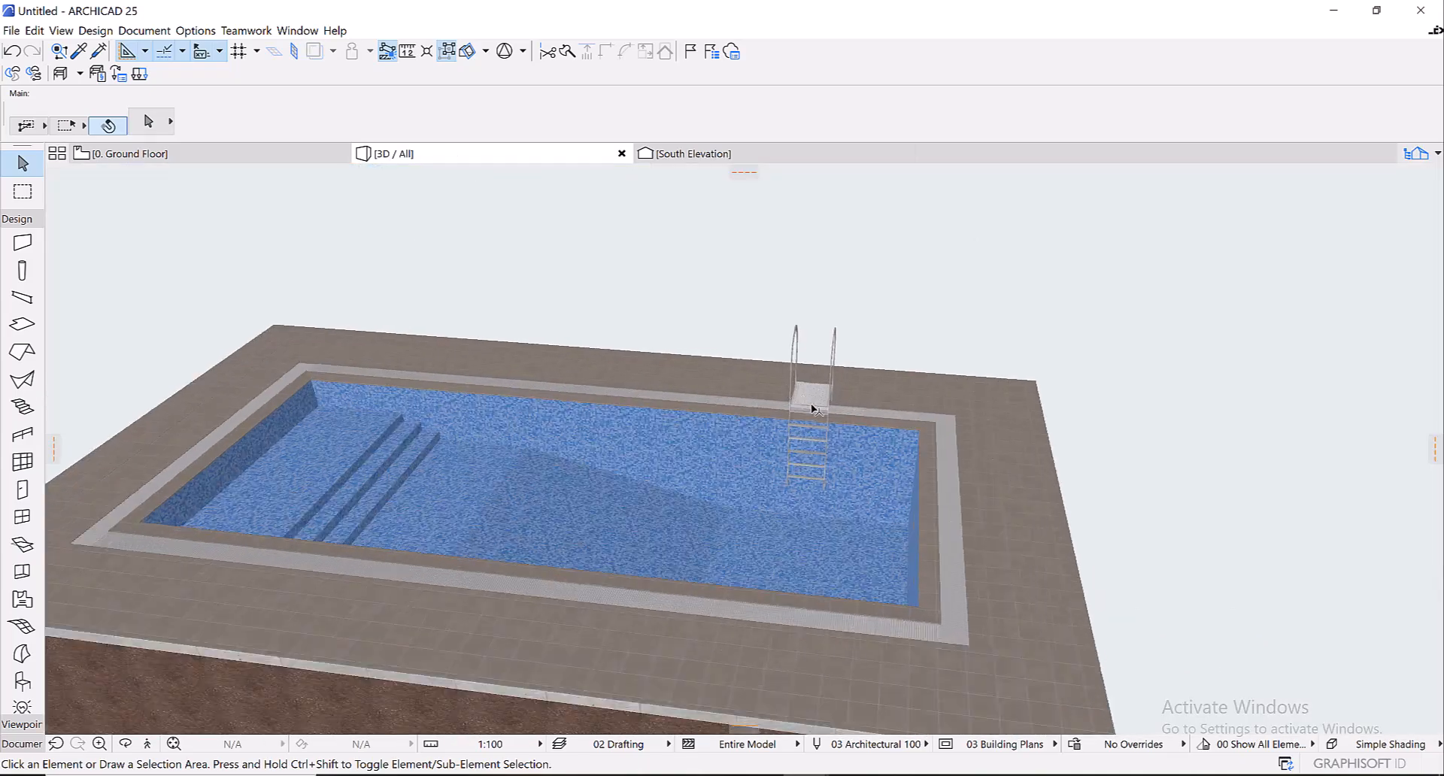
pyautogui.scroll(4, 805, 470)
pyautogui.scroll(-2, 676, 527)
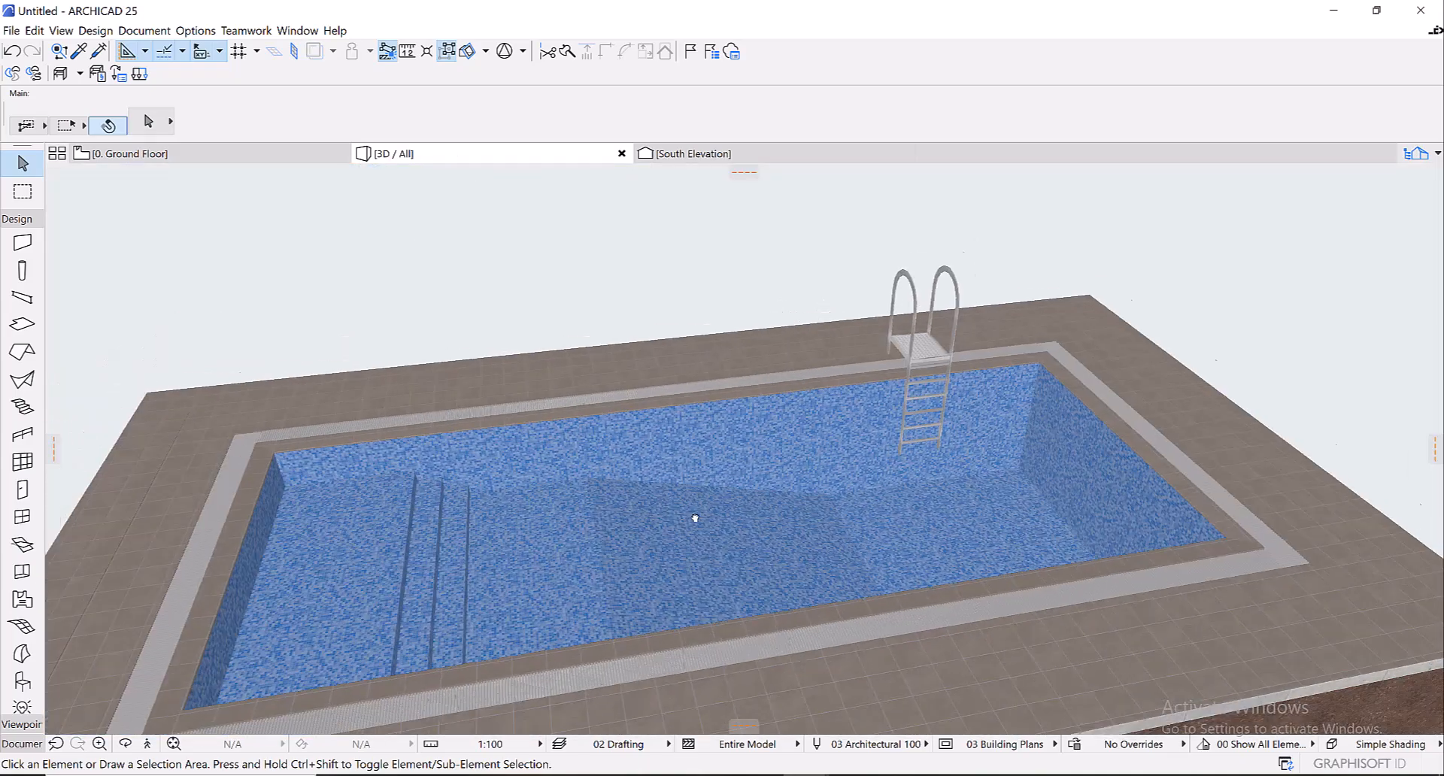
pyautogui.scroll(3, 939, 287)
pyautogui.scroll(2, 887, 387)
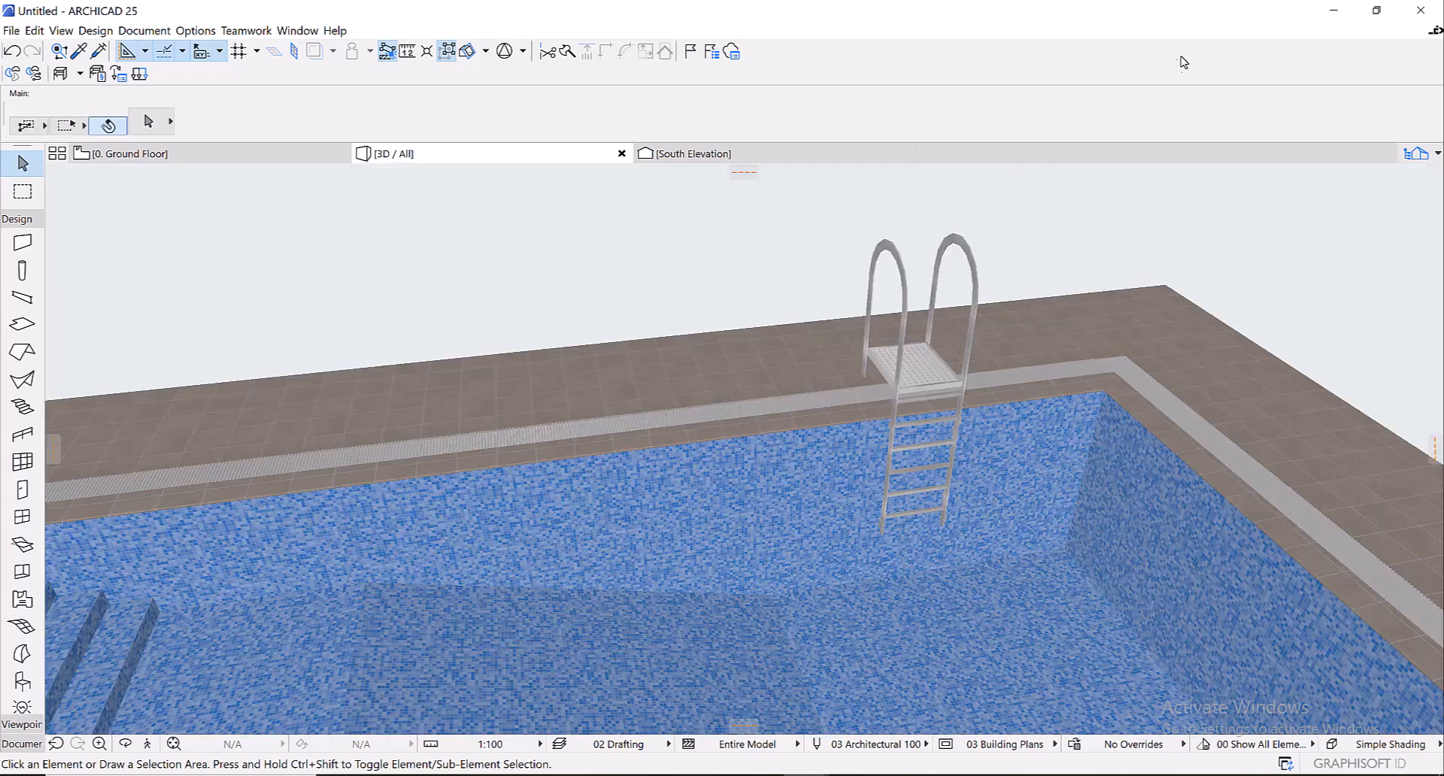
pyautogui.scroll(-4, 1085, 307)
pyautogui.keyDown('shift'); pyautogui.moveTo(1085, 307); pyautogui.dragTo(756, 403, button='middle'); pyautogui.keyUp('shift')
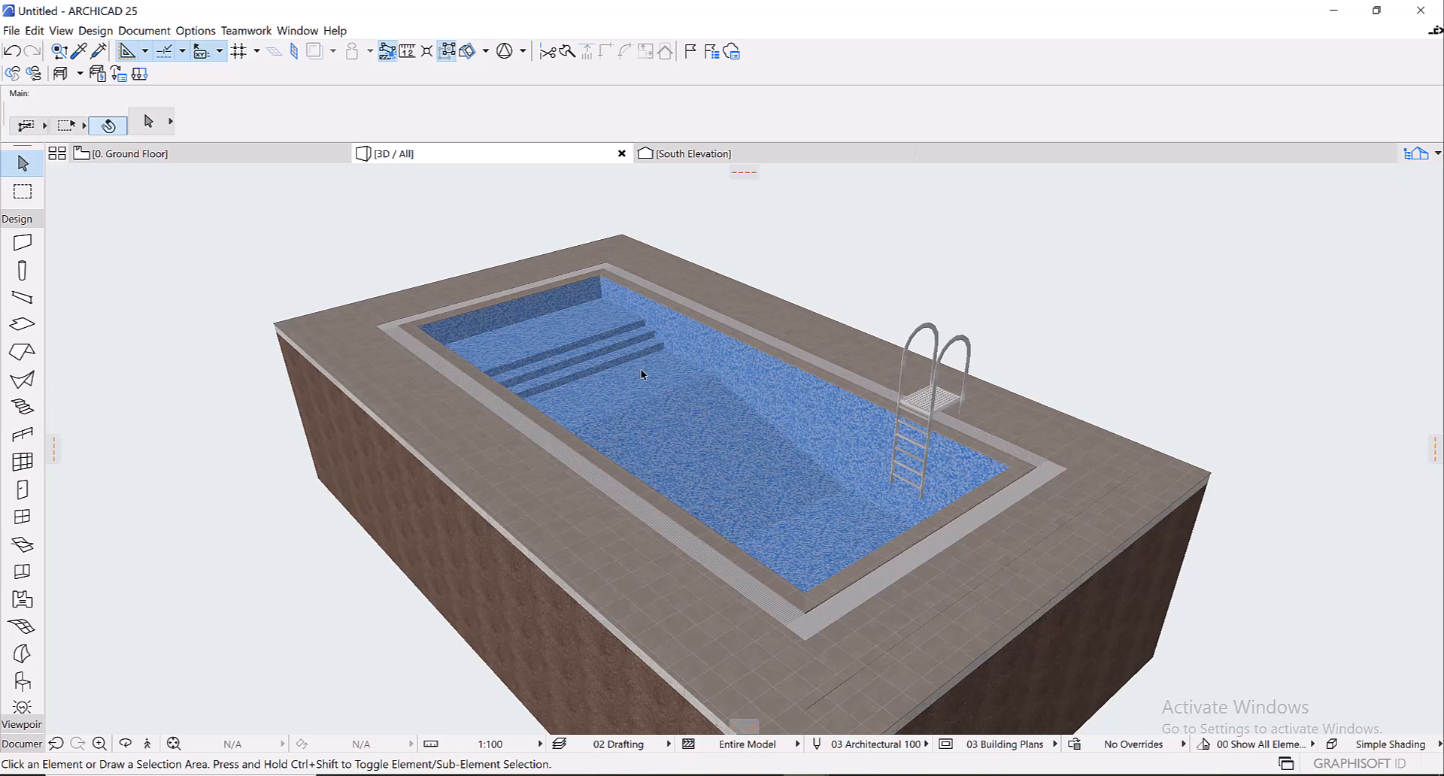
pyautogui.scroll(2, 665, 382)
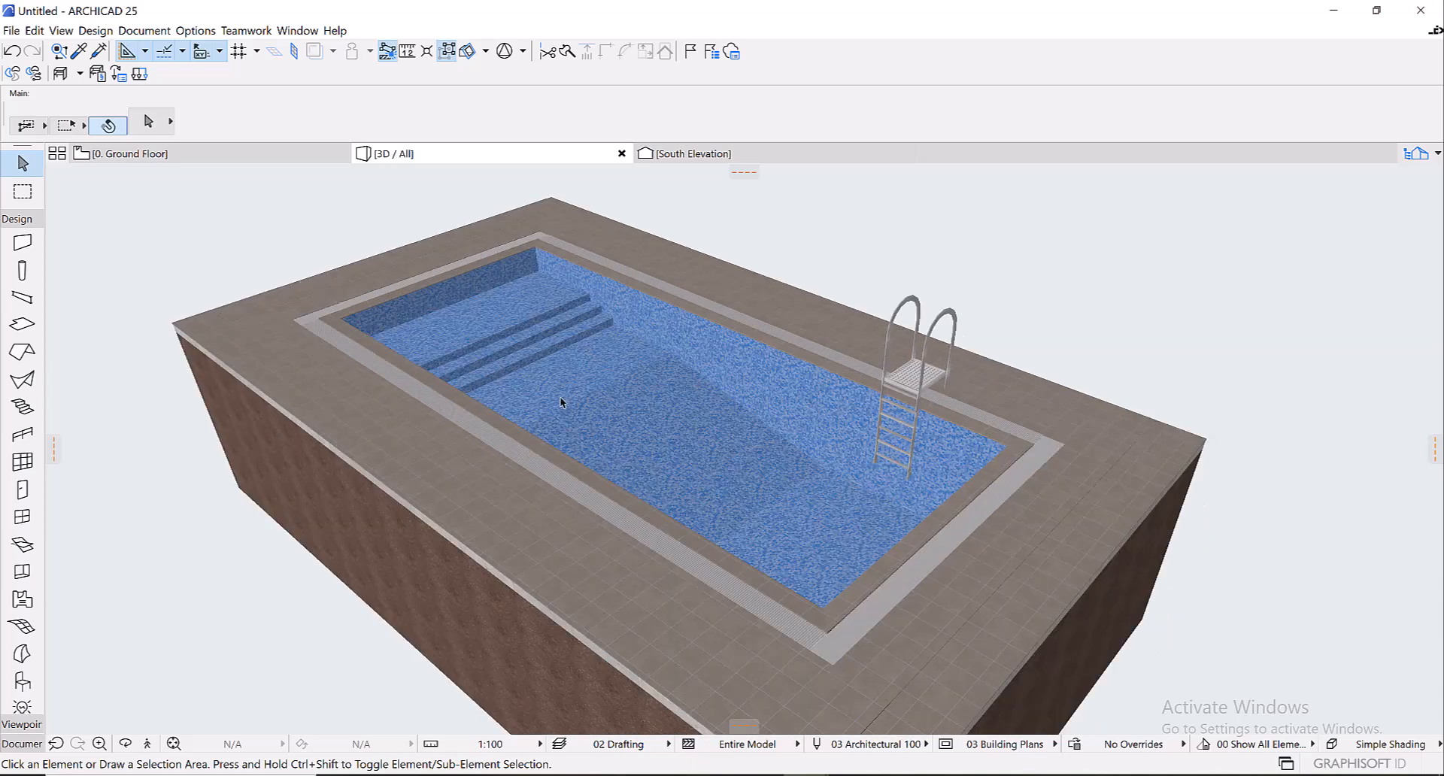
pyautogui.scroll(-2, 604, 372)
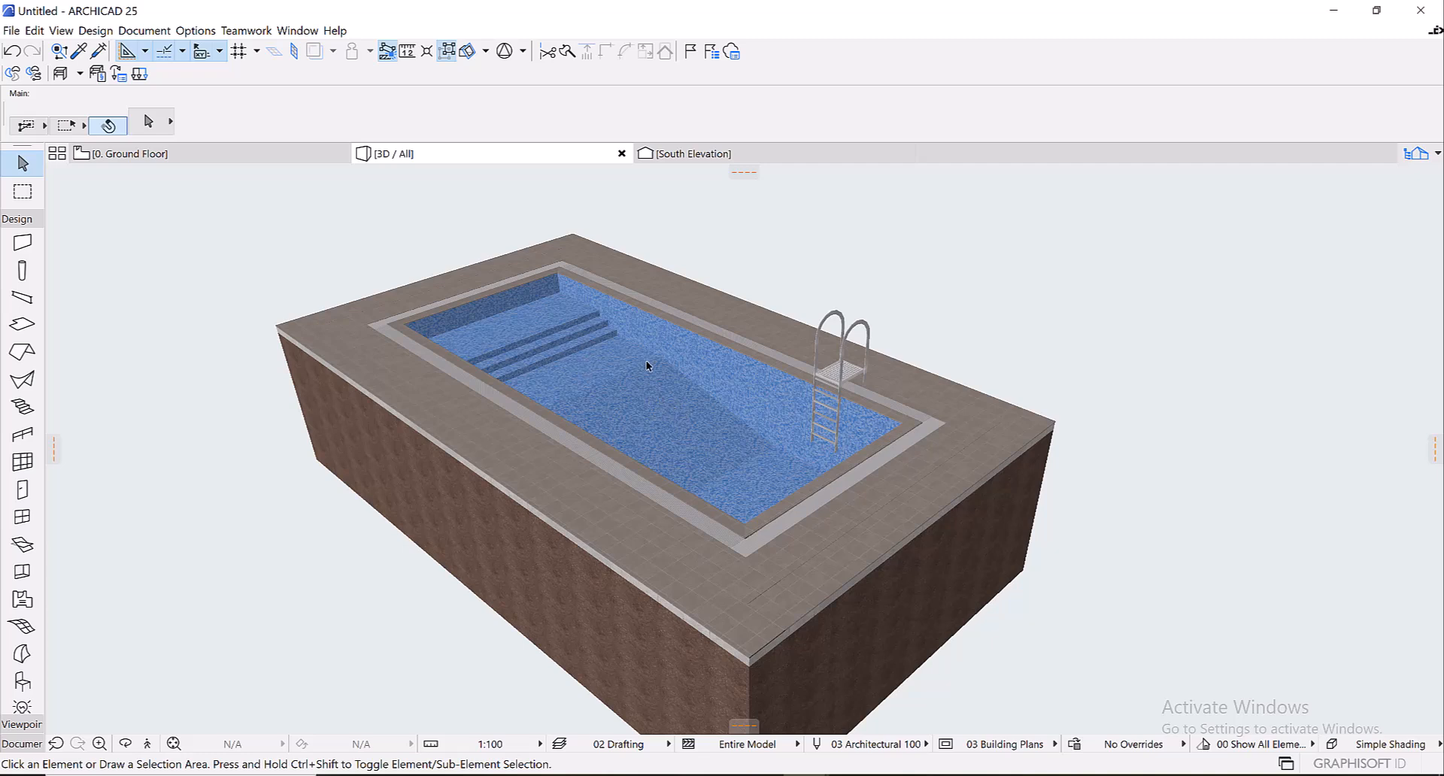
pyautogui.moveTo(820, 448); pyautogui.dragTo(850, 474, button='middle')
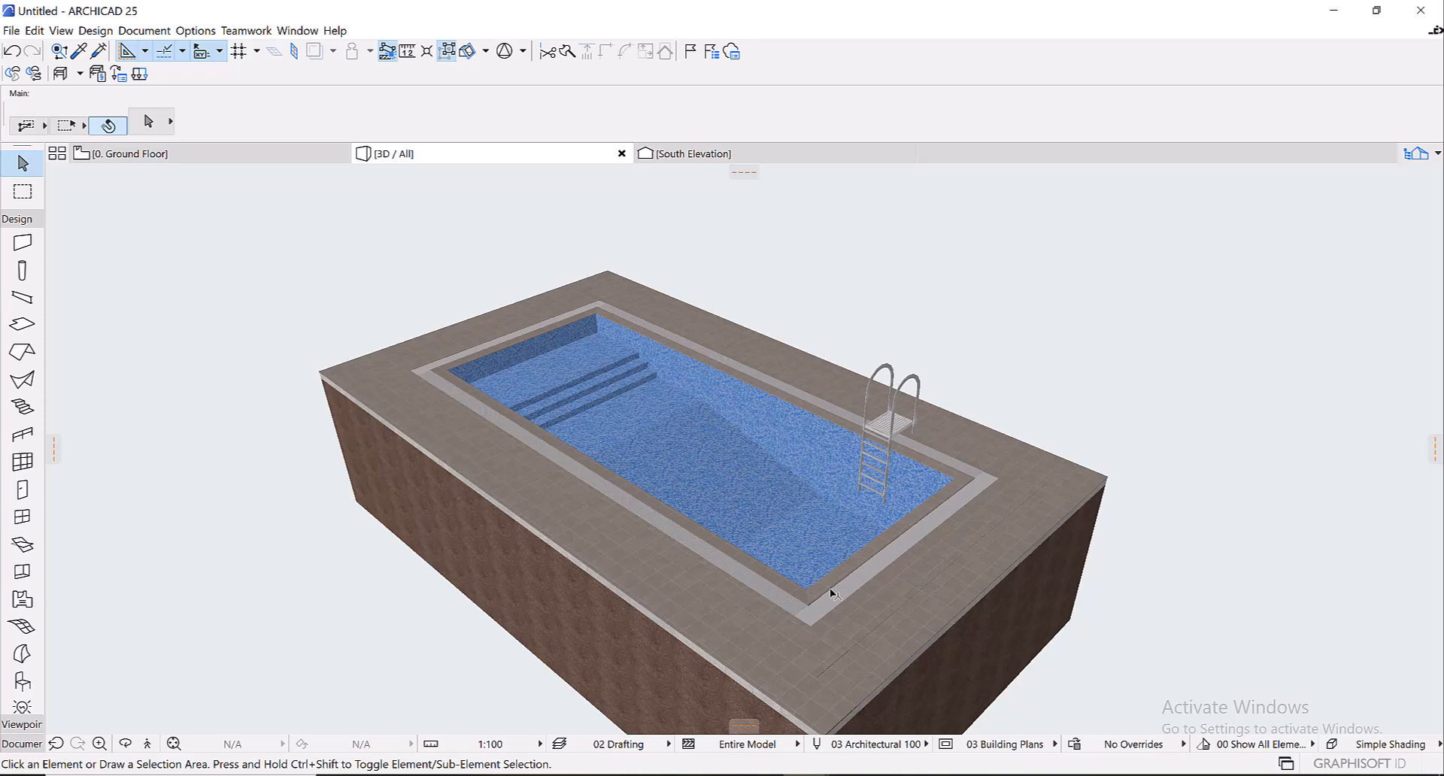
pyautogui.scroll(2, 557, 438)
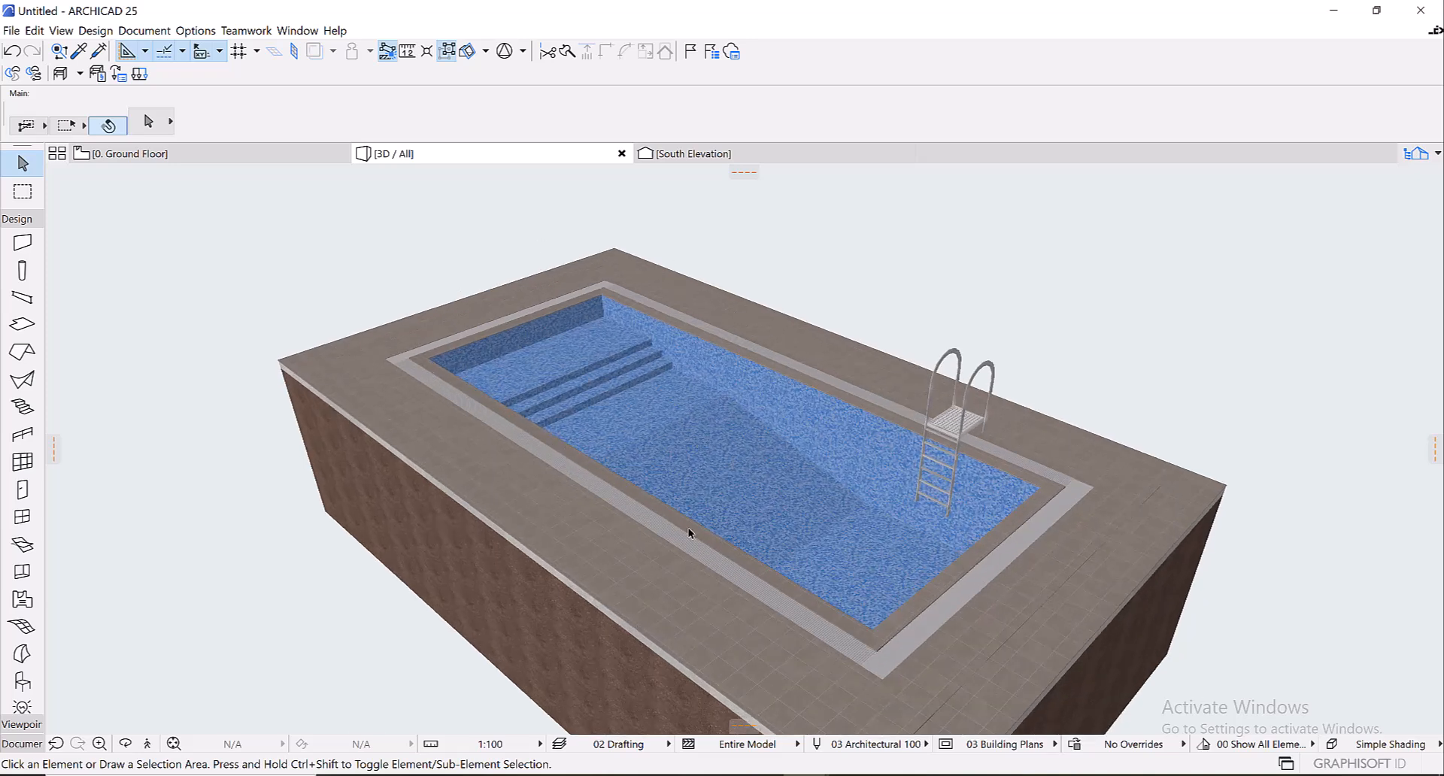